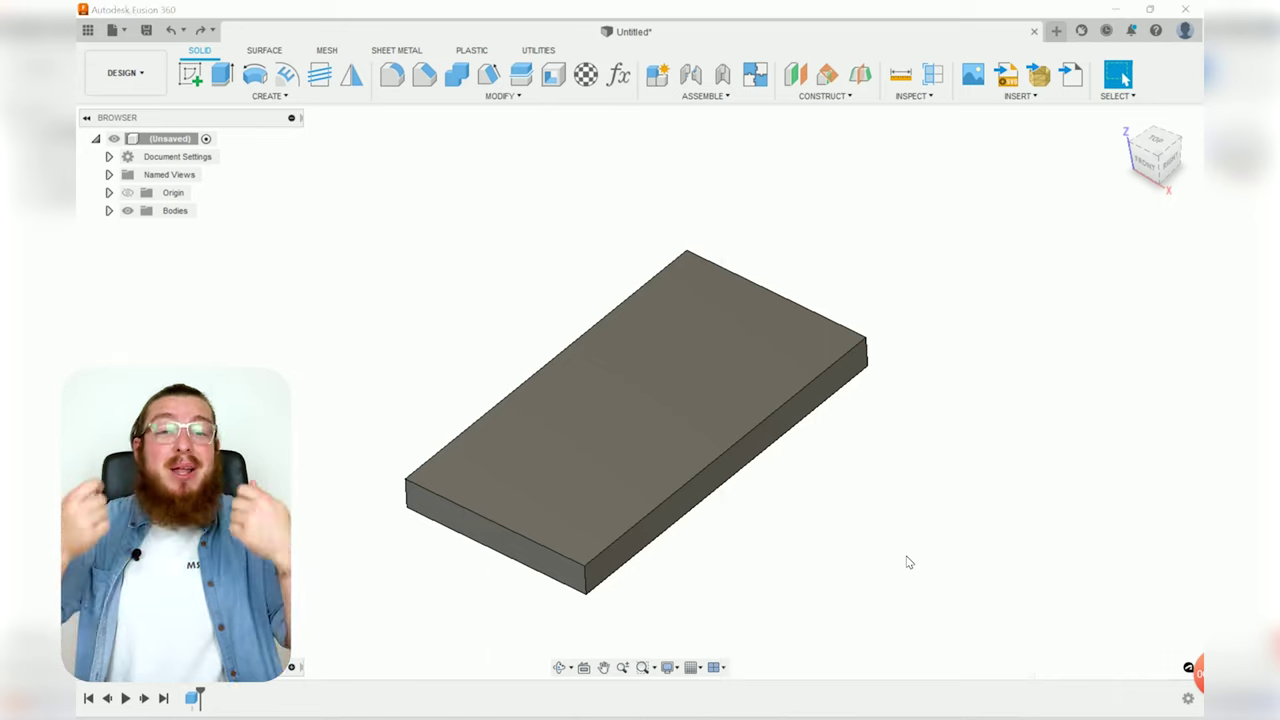
# - Apply the Cherry appearance from the Wood library to the rectangular board body
pyautogui.press('a')
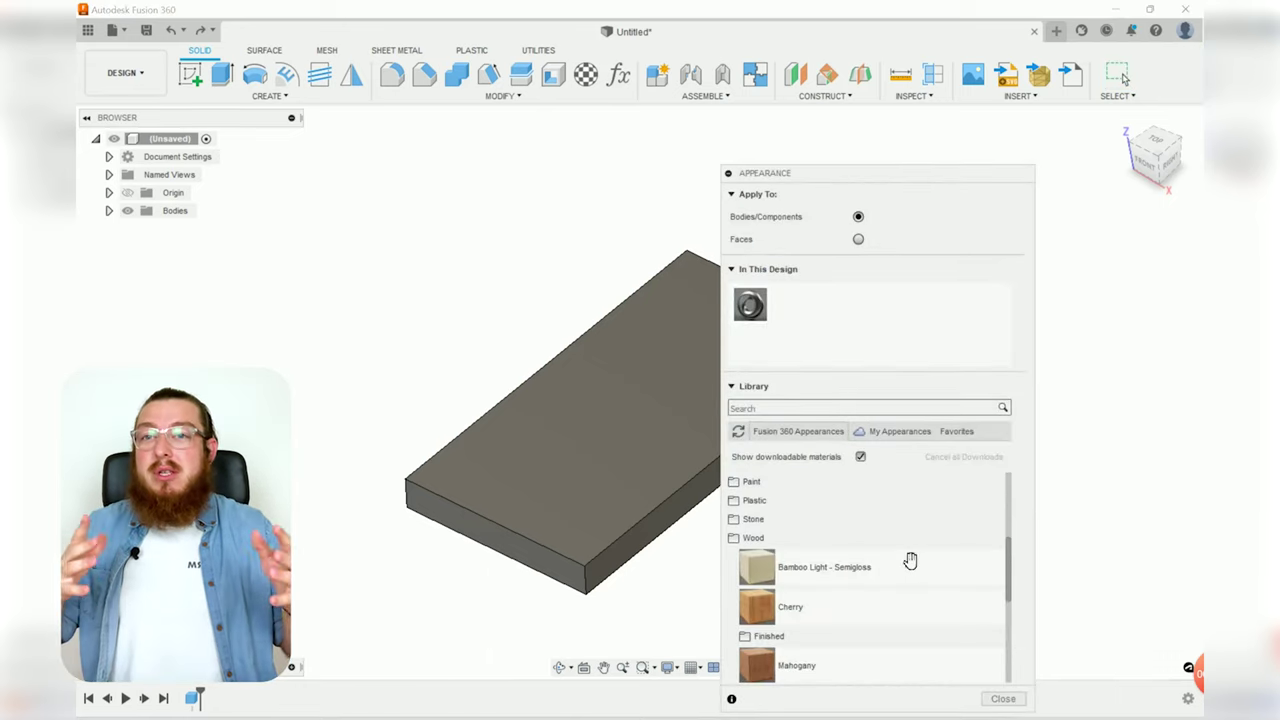
pyautogui.click(892, 538)
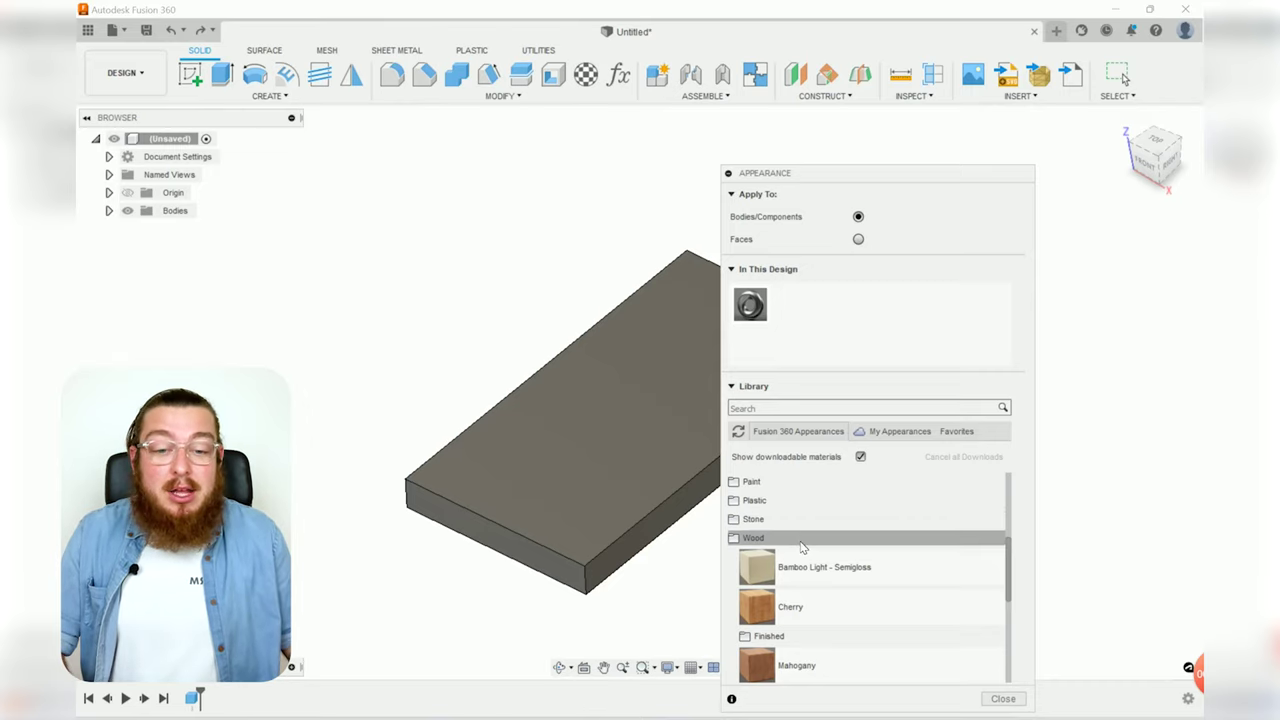
pyautogui.scroll(-1, 806, 545)
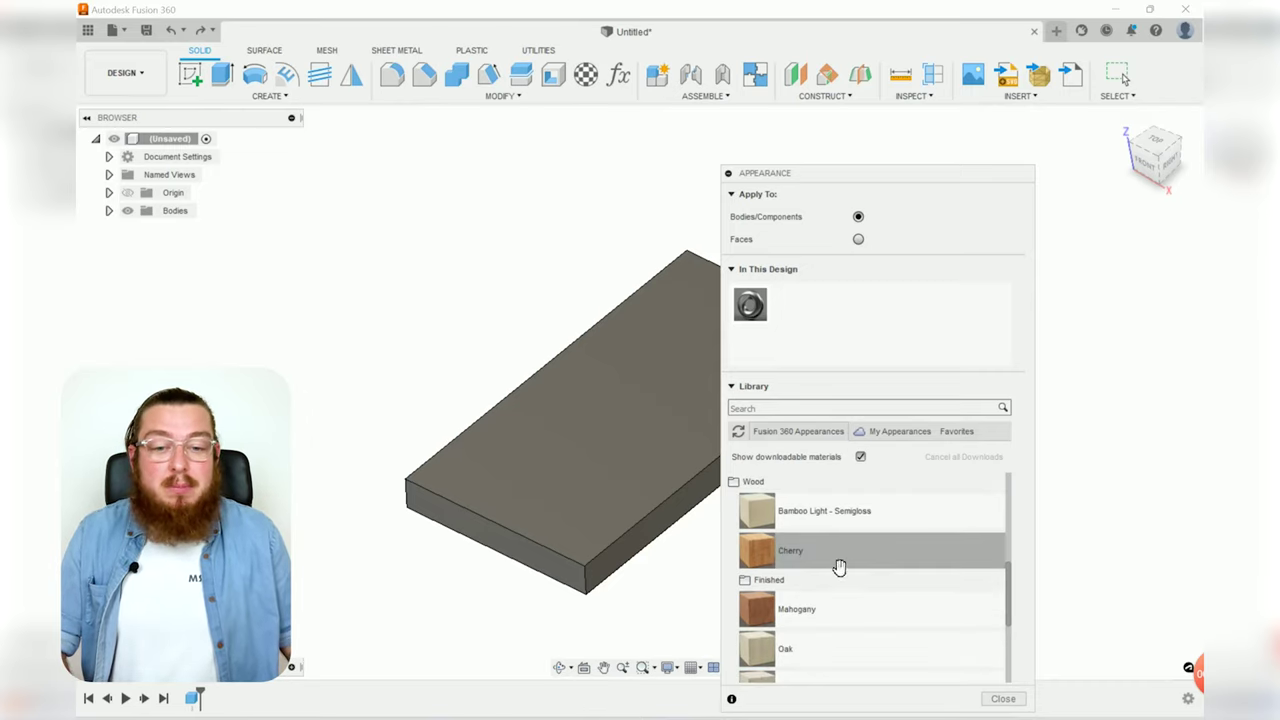
pyautogui.moveTo(837, 567); pyautogui.dragTo(655, 448)
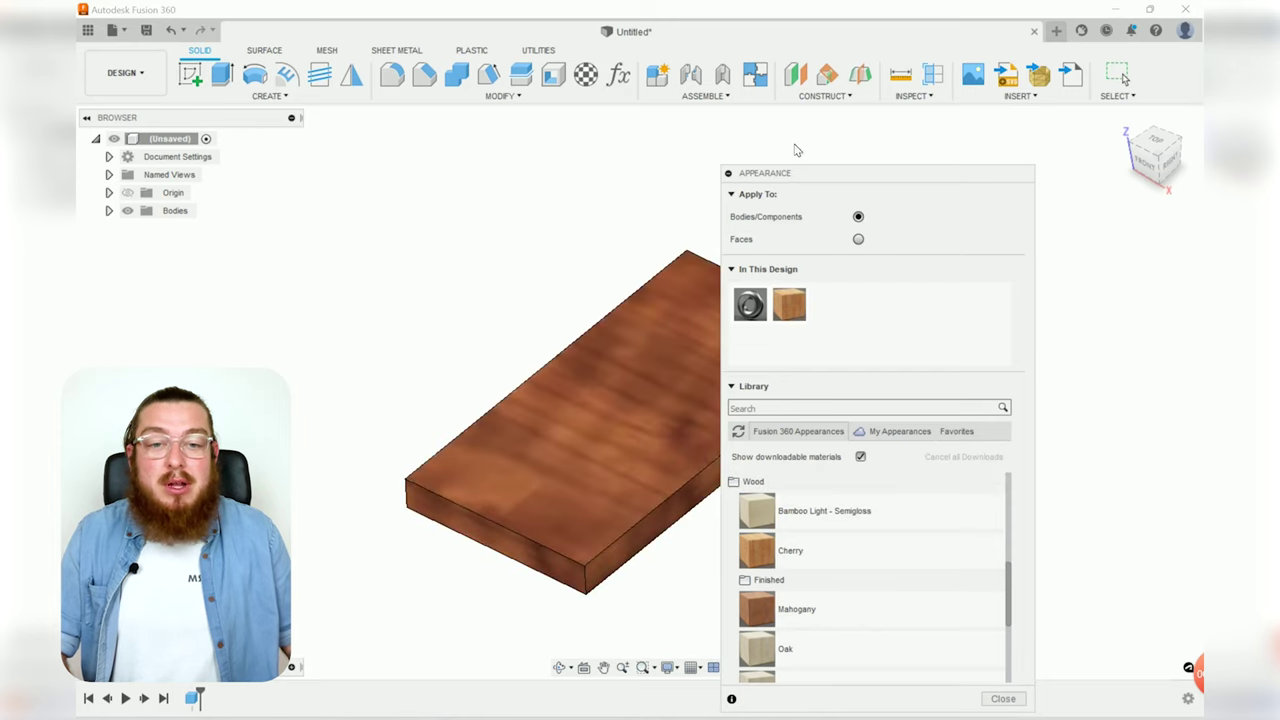
pyautogui.moveTo(800, 178); pyautogui.dragTo(951, 110)
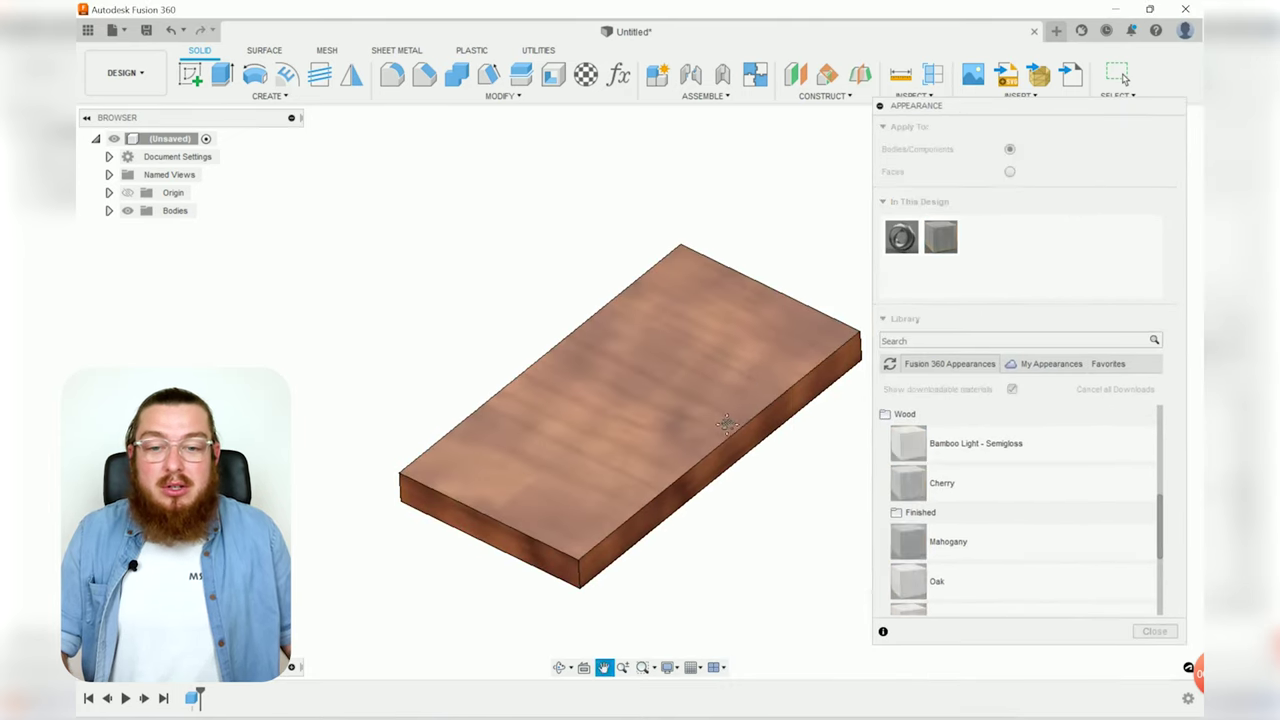
pyautogui.keyDown('shift'); pyautogui.moveTo(734, 545); pyautogui.dragTo(694, 591, button='middle'); pyautogui.keyUp('shift')
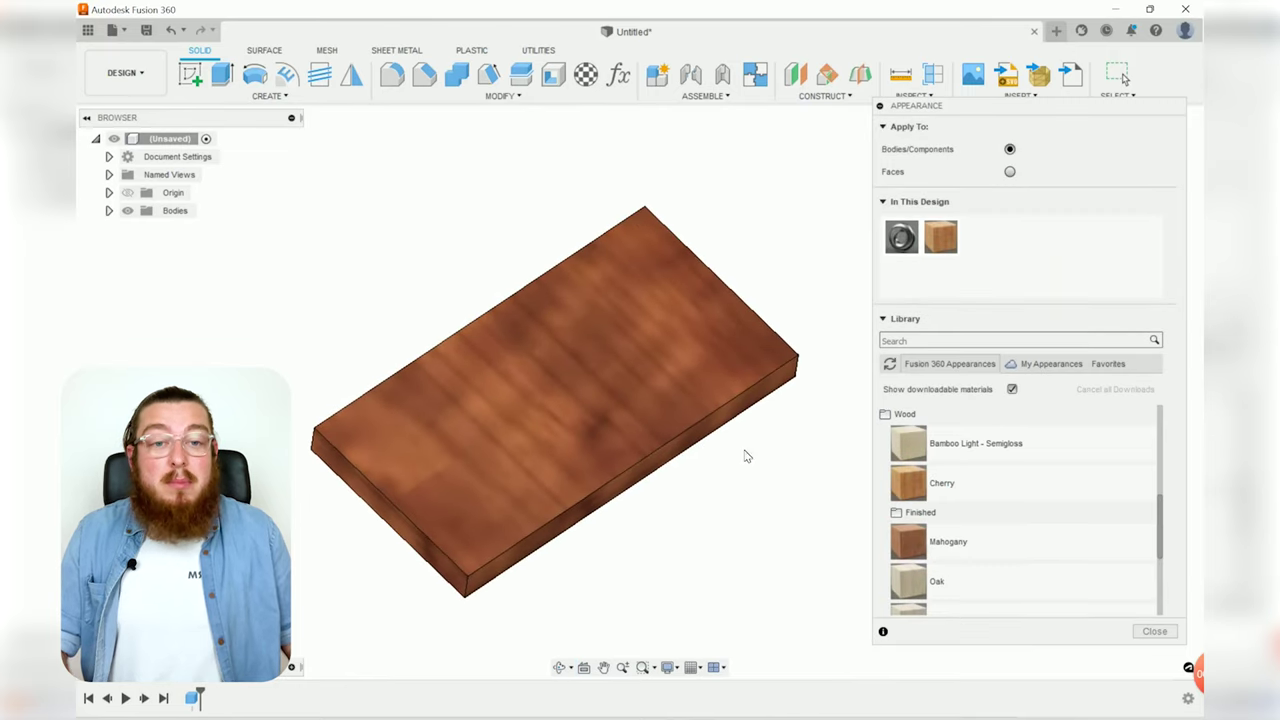
# - Delete all unused appearances from the design
pyautogui.moveTo(943, 105); pyautogui.dragTo(890, 130)
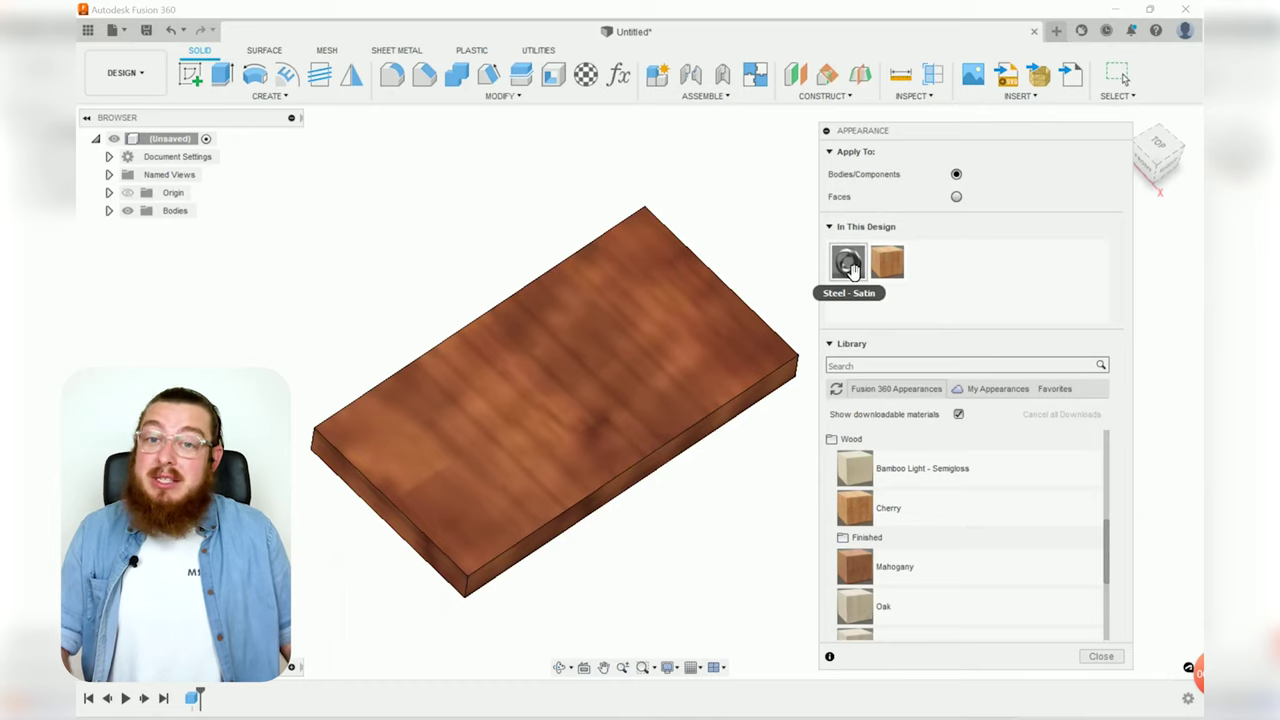
pyautogui.rightClick(938, 291)
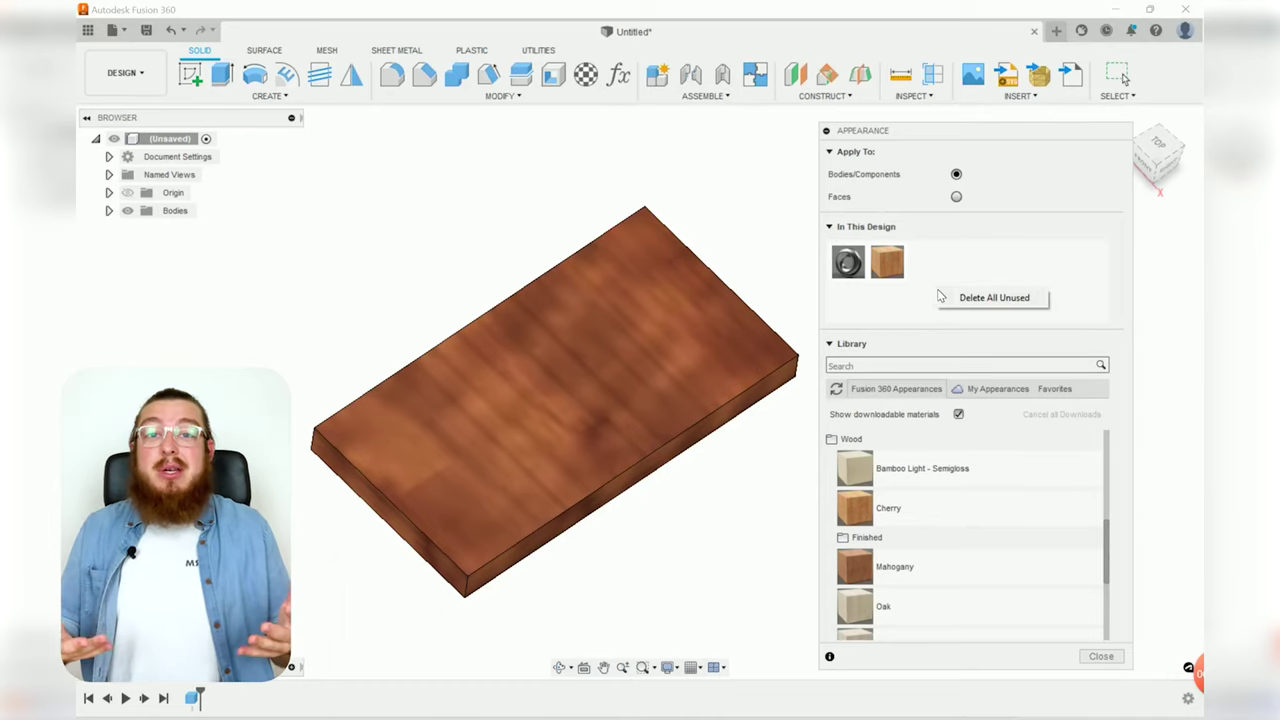
pyautogui.click(988, 300)
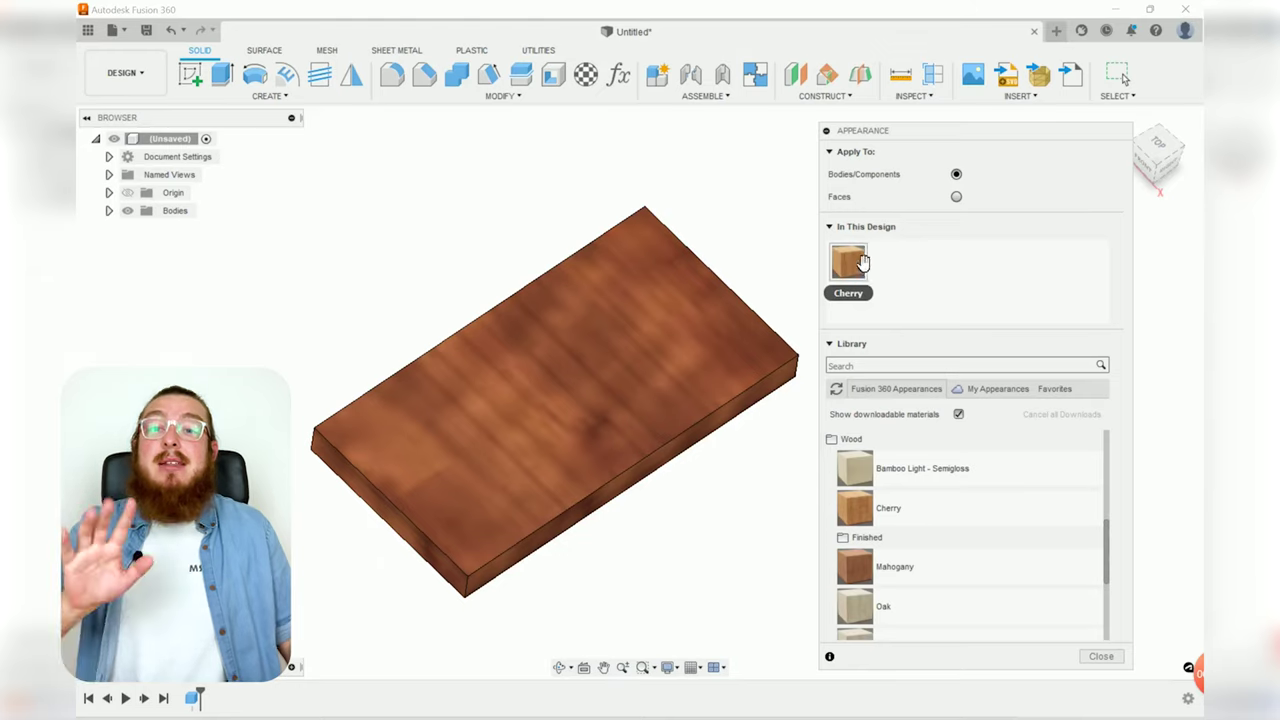
# - Apply the Chrome appearance from the Metal library to the board body
pyautogui.scroll(4, 980, 530)
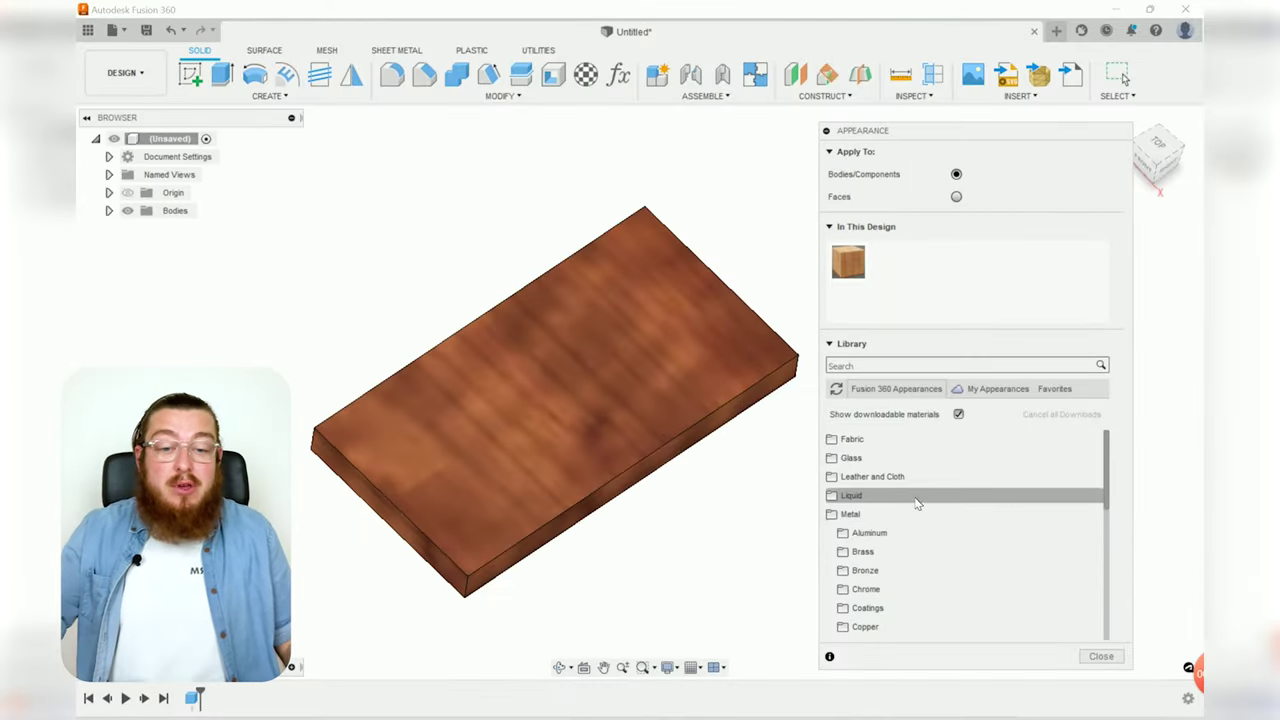
pyautogui.scroll(-1, 922, 501)
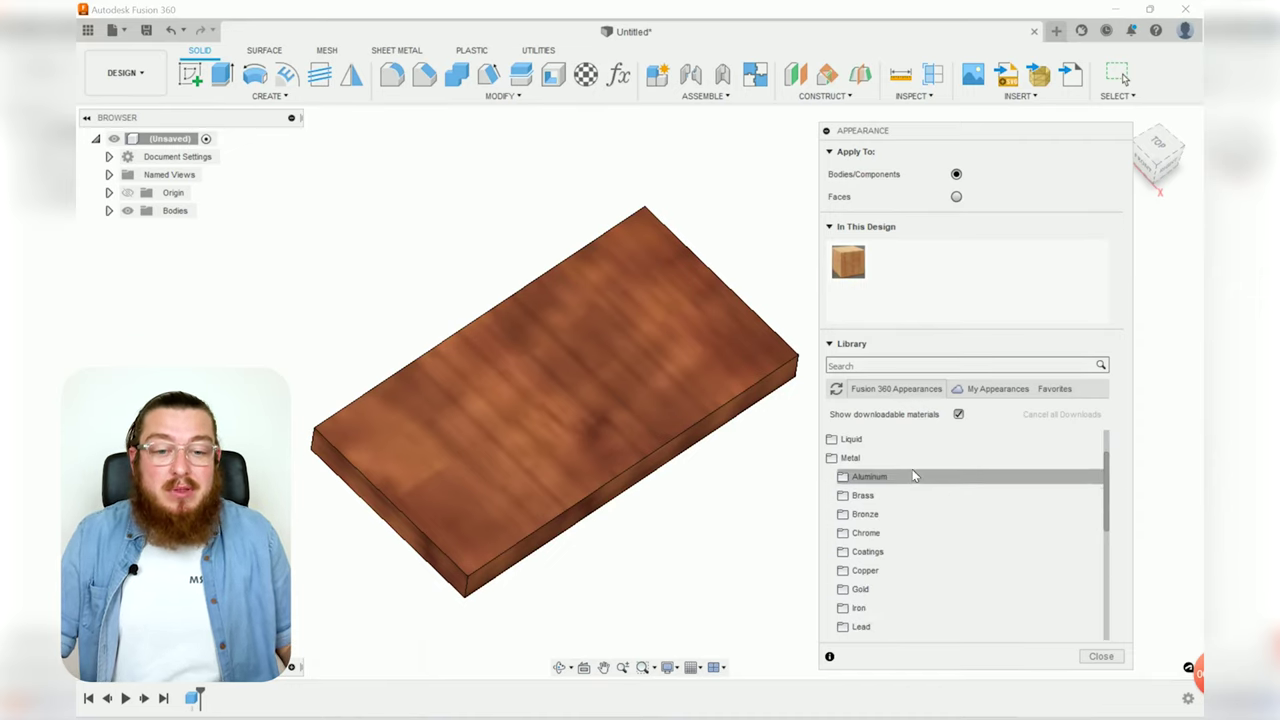
pyautogui.click(908, 532)
pyautogui.scroll(-1, 918, 538)
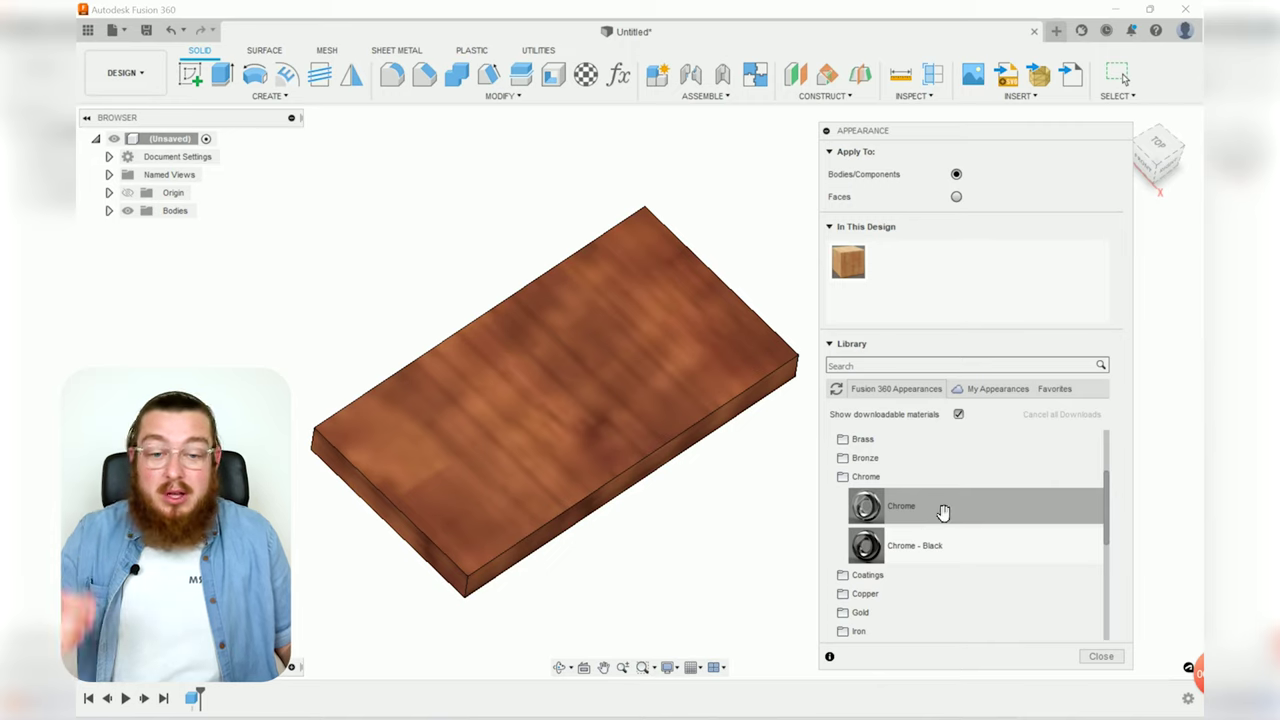
pyautogui.moveTo(940, 510); pyautogui.dragTo(652, 409)
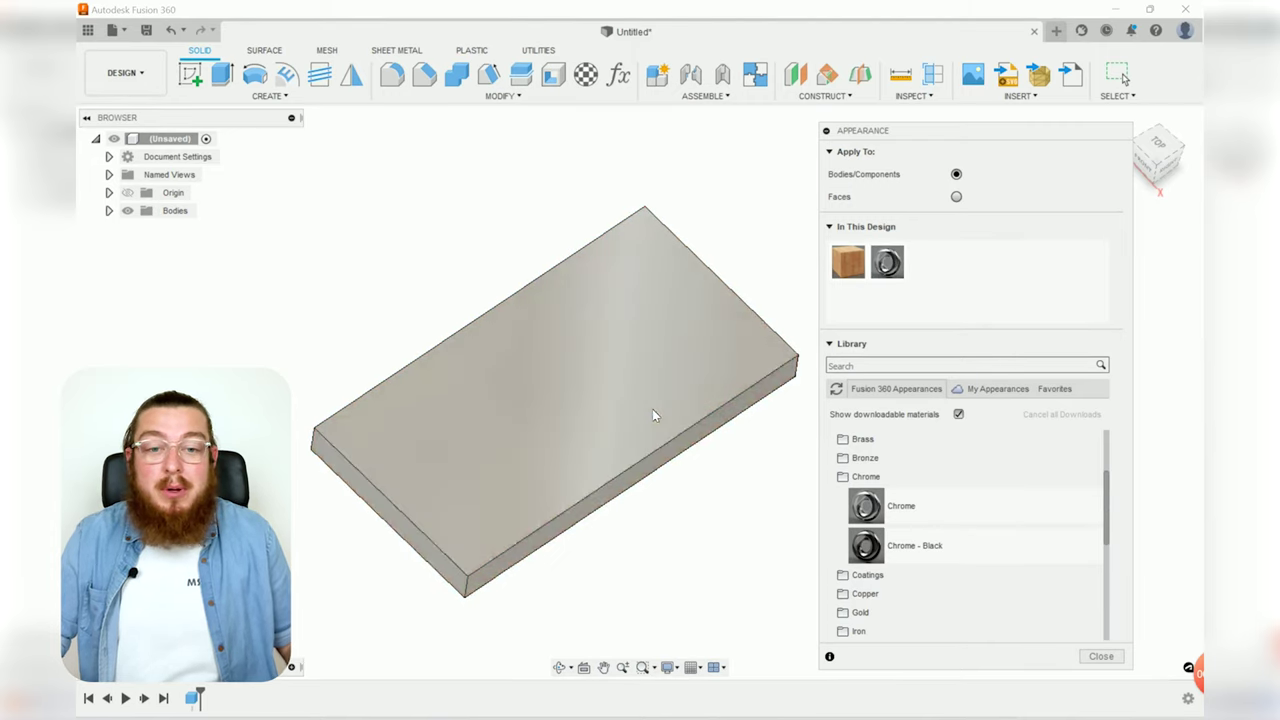
pyautogui.moveTo(677, 503)
pyautogui.keyDown('shift'); pyautogui.mouseDown(button='middle')
pyautogui.moveTo(700, 409)
pyautogui.moveTo(683, 507)
pyautogui.moveTo(694, 507)
pyautogui.moveTo(729, 377)
pyautogui.moveTo(699, 494)
pyautogui.moveTo(677, 369)
pyautogui.mouseUp(button='middle'); pyautogui.keyUp('shift')
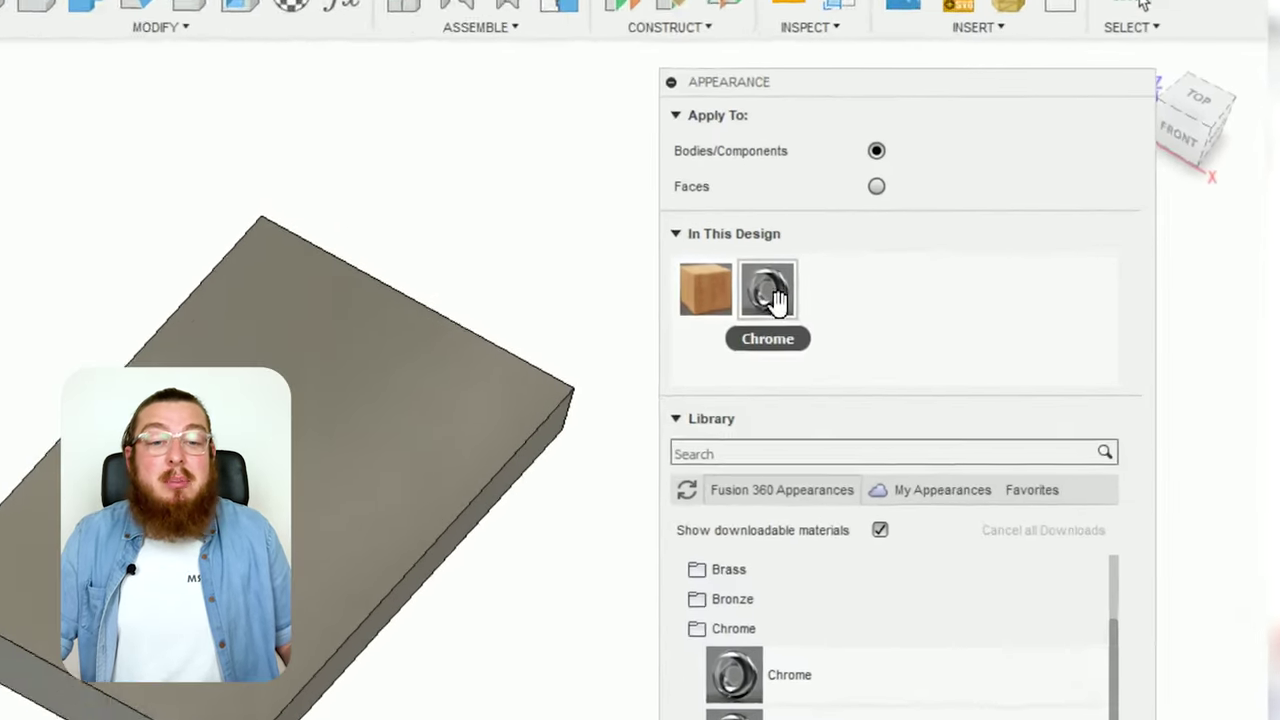
# - Edit the Chrome appearance in this design, trying white and black before setting its colour to blue, RGB 0, 17, 255
pyautogui.doubleClick(886, 264)
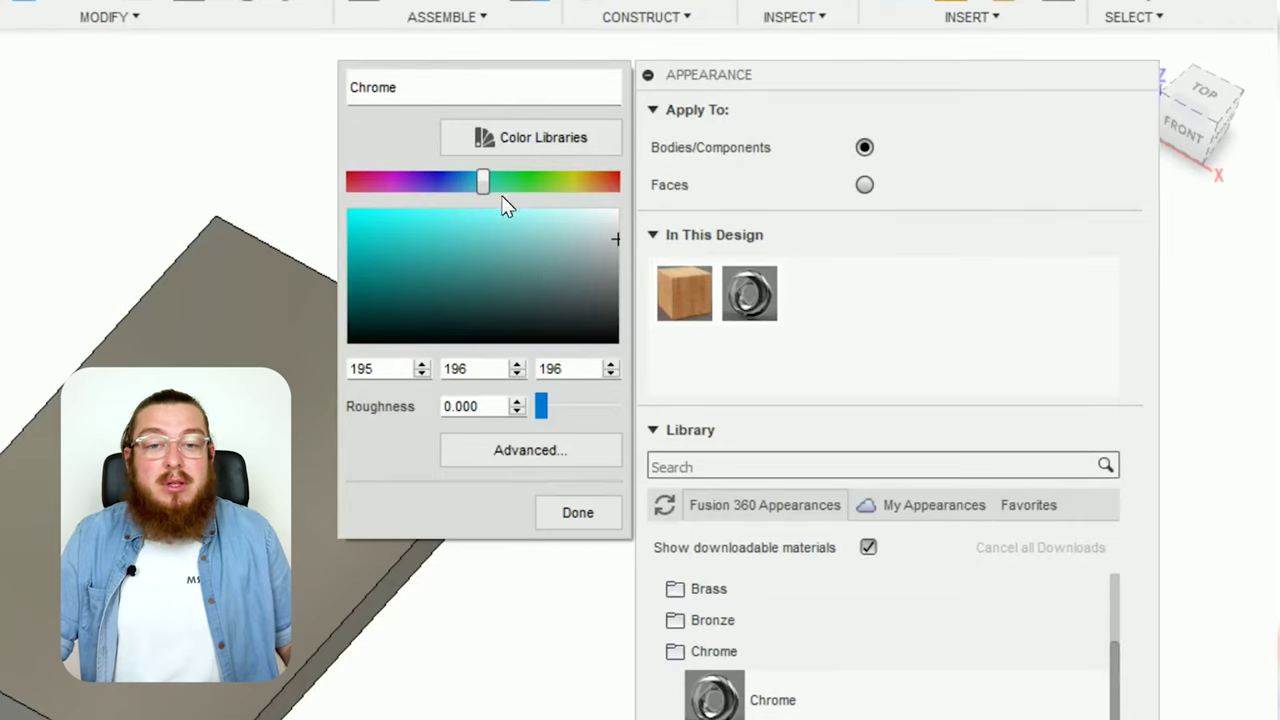
pyautogui.moveTo(483, 181)
pyautogui.mouseDown()
pyautogui.moveTo(540, 188)
pyautogui.moveTo(463, 177)
pyautogui.mouseUp()
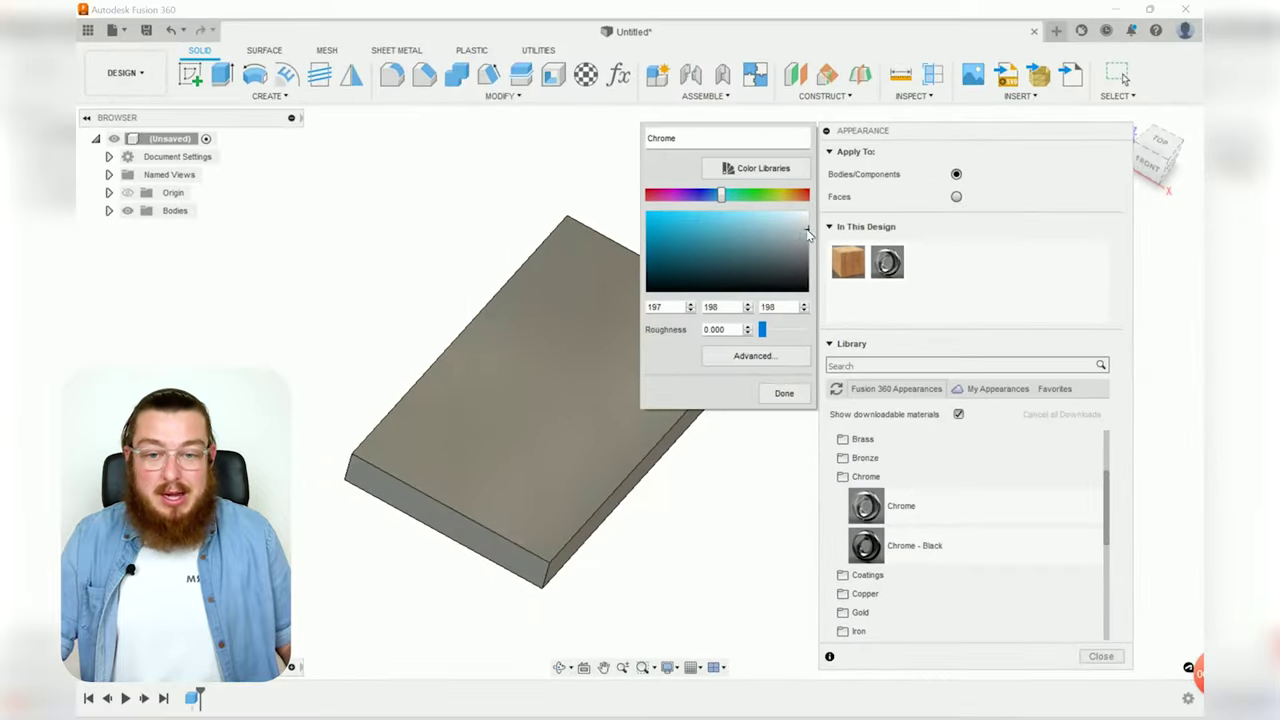
pyautogui.moveTo(808, 233); pyautogui.dragTo(759, 216)
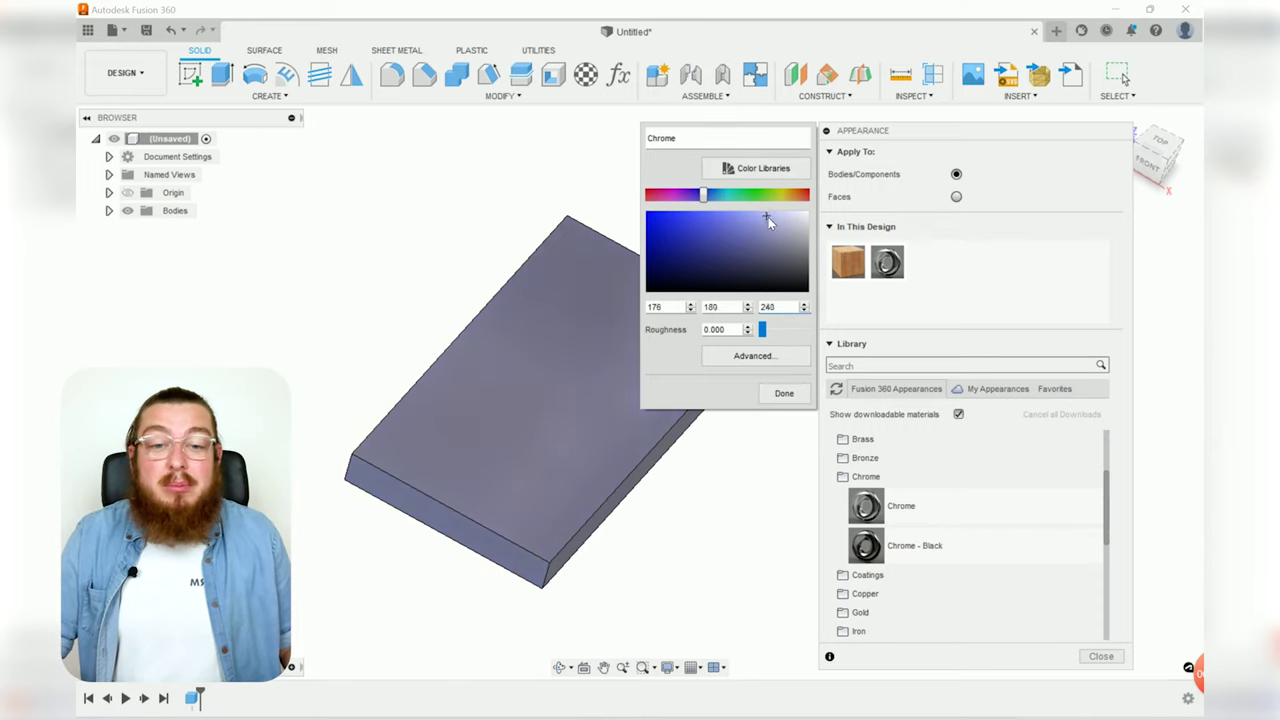
pyautogui.moveTo(768, 217); pyautogui.dragTo(825, 205)
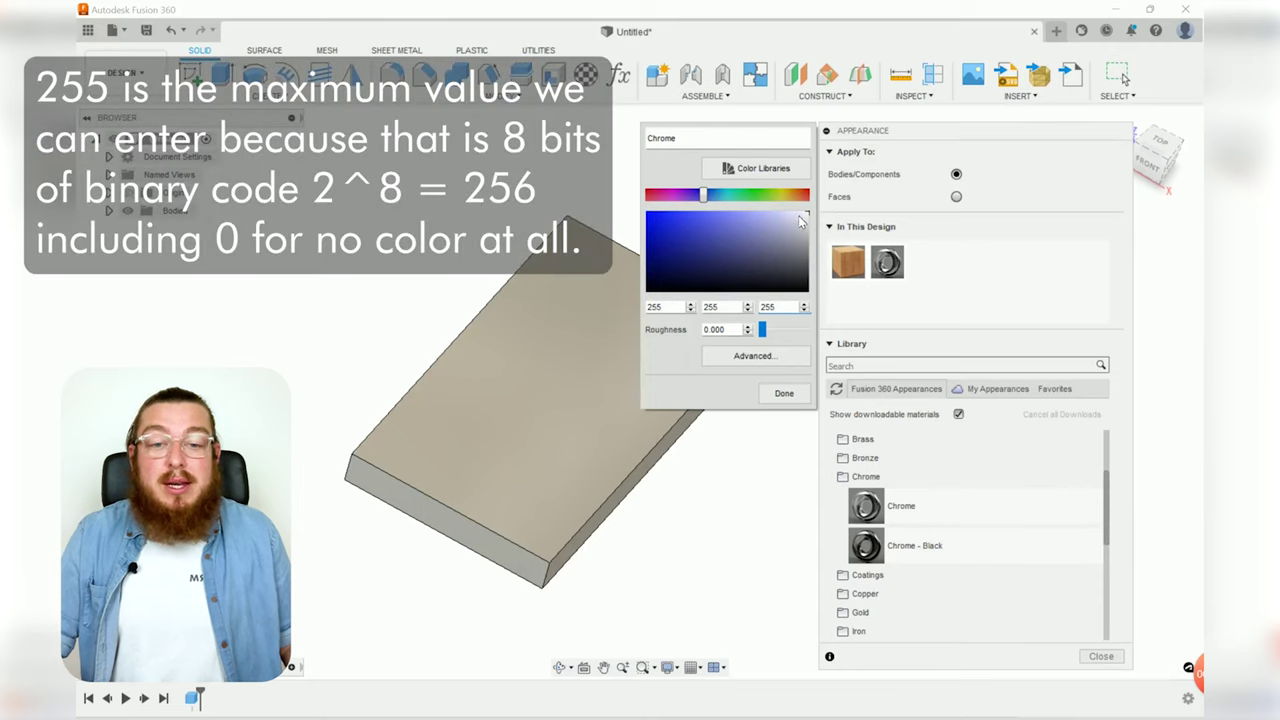
pyautogui.moveTo(800, 220); pyautogui.dragTo(628, 298)
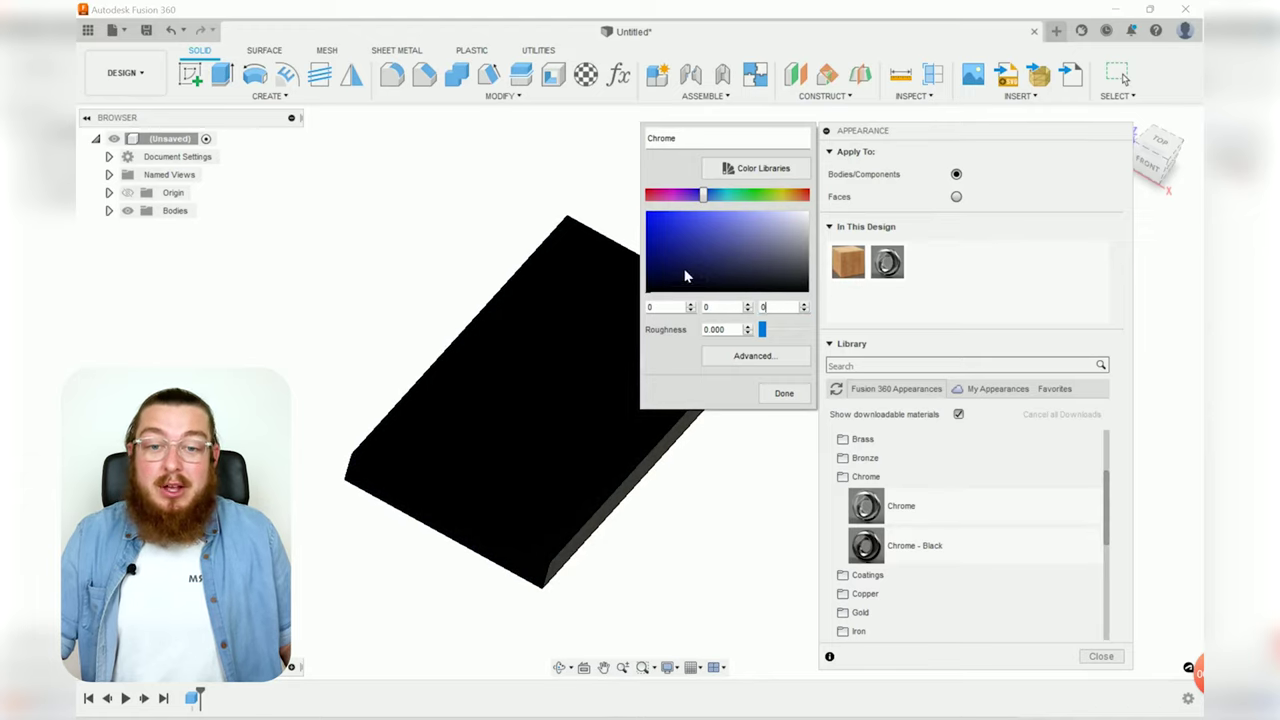
pyautogui.moveTo(644, 238); pyautogui.dragTo(645, 211)
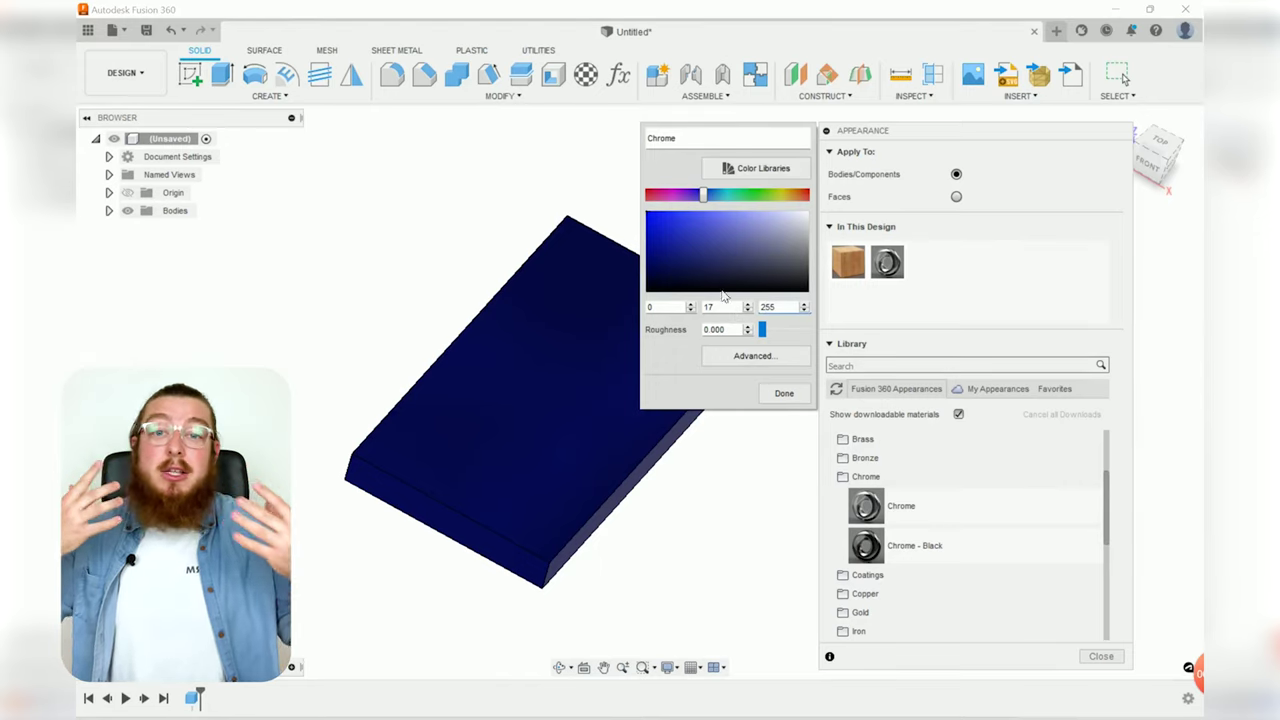
# - Look through the Pantone colours available in the colour libraries for the Chrome appearance
pyautogui.click(752, 170)
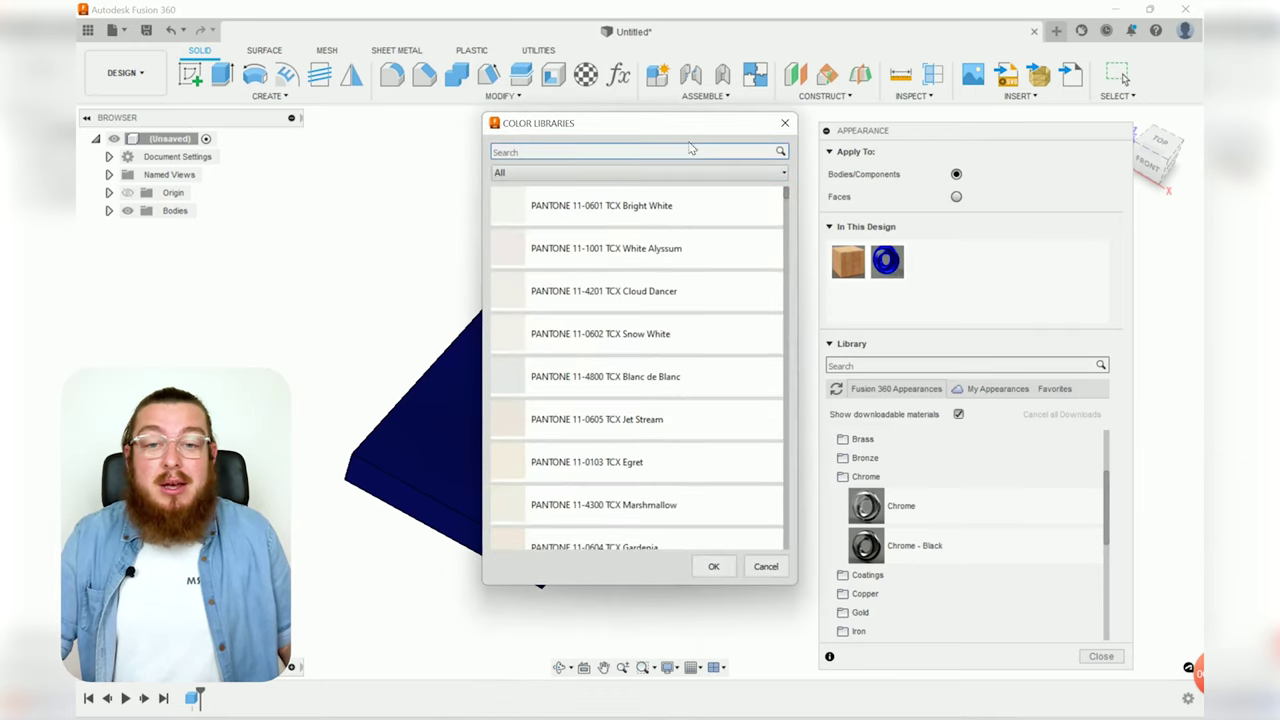
pyautogui.moveTo(676, 136); pyautogui.dragTo(828, 127)
pyautogui.scroll(-5, 810, 300)
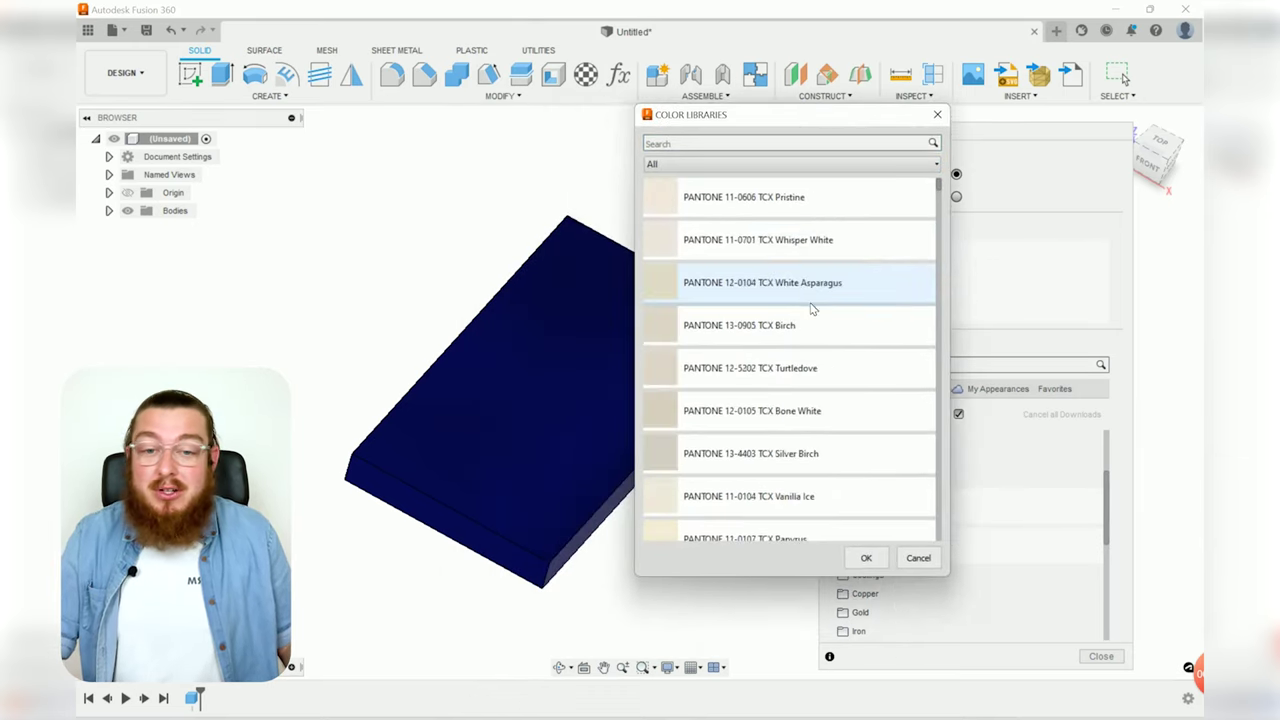
pyautogui.scroll(-10, 810, 310)
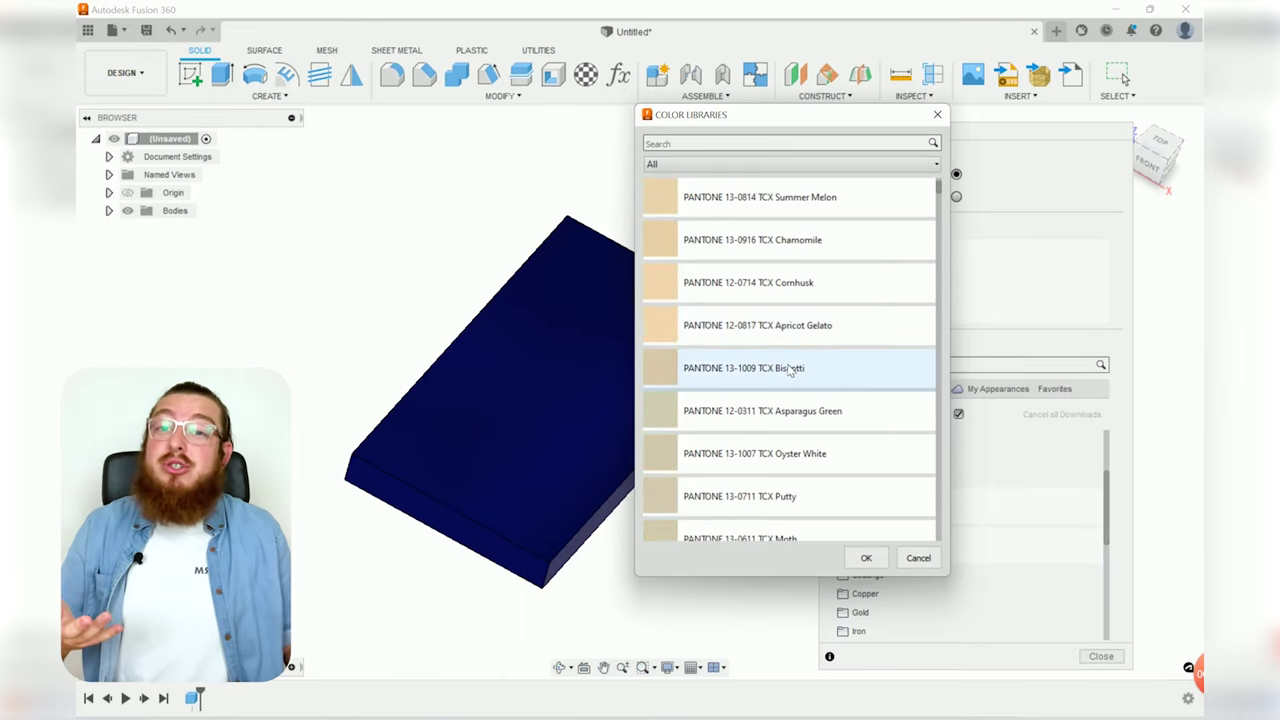
pyautogui.scroll(-1, 790, 370)
pyautogui.scroll(-2, 790, 370)
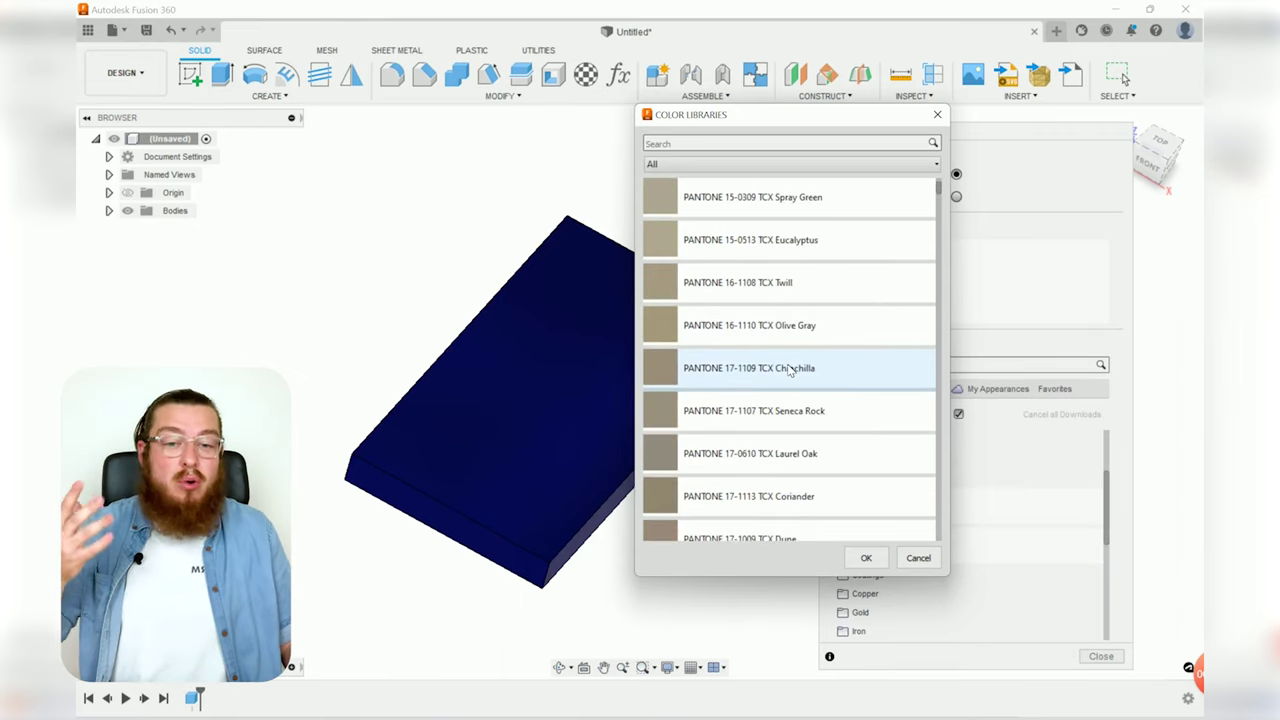
pyautogui.scroll(-6, 790, 370)
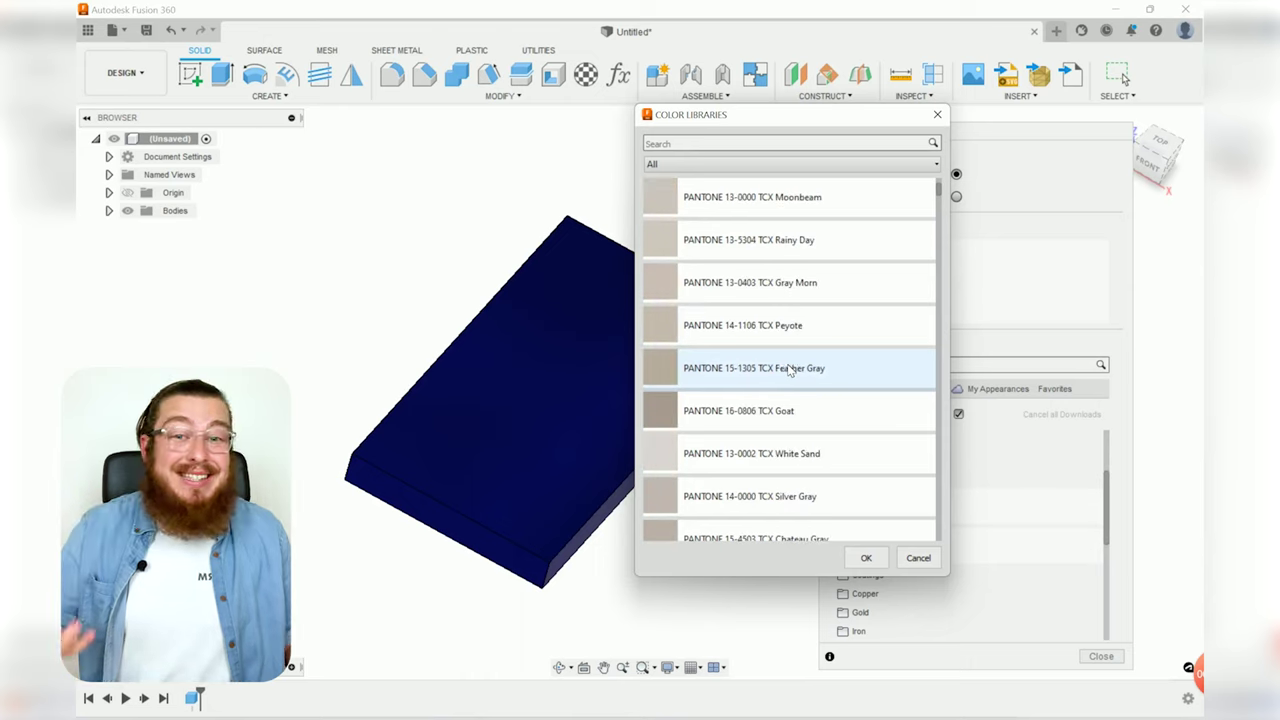
pyautogui.scroll(-3, 765, 310)
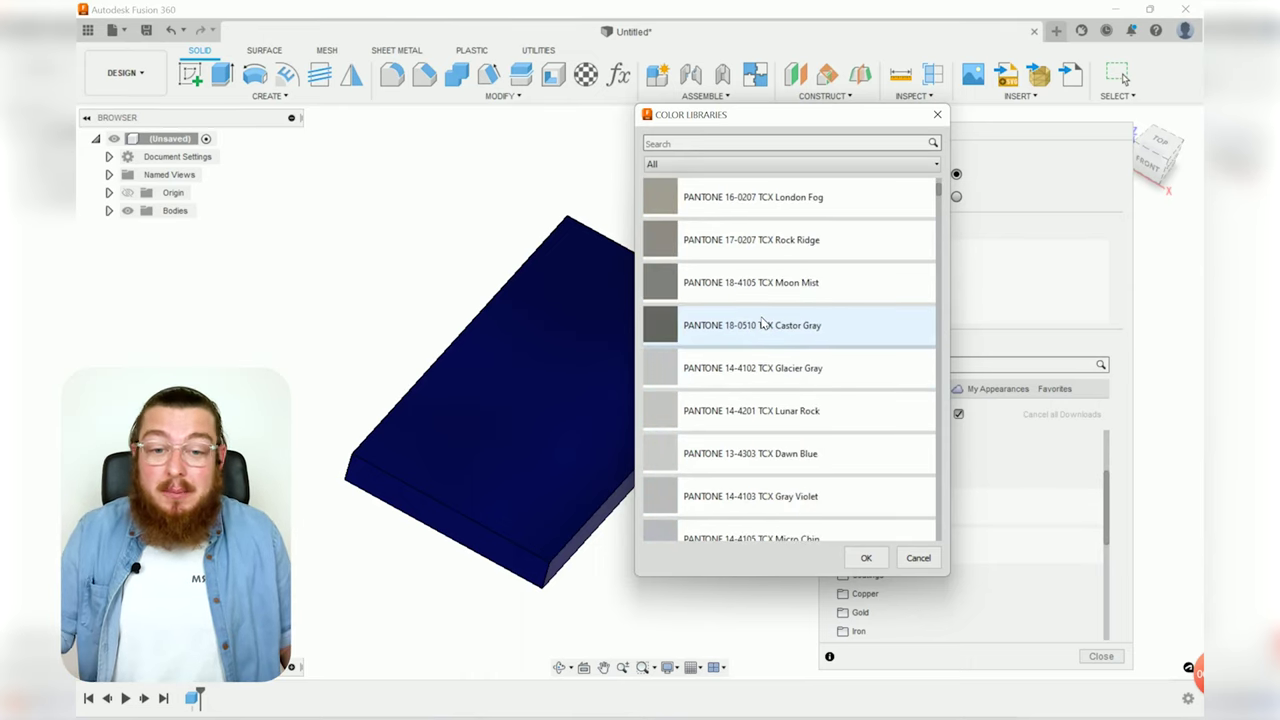
pyautogui.scroll(-8, 763, 323)
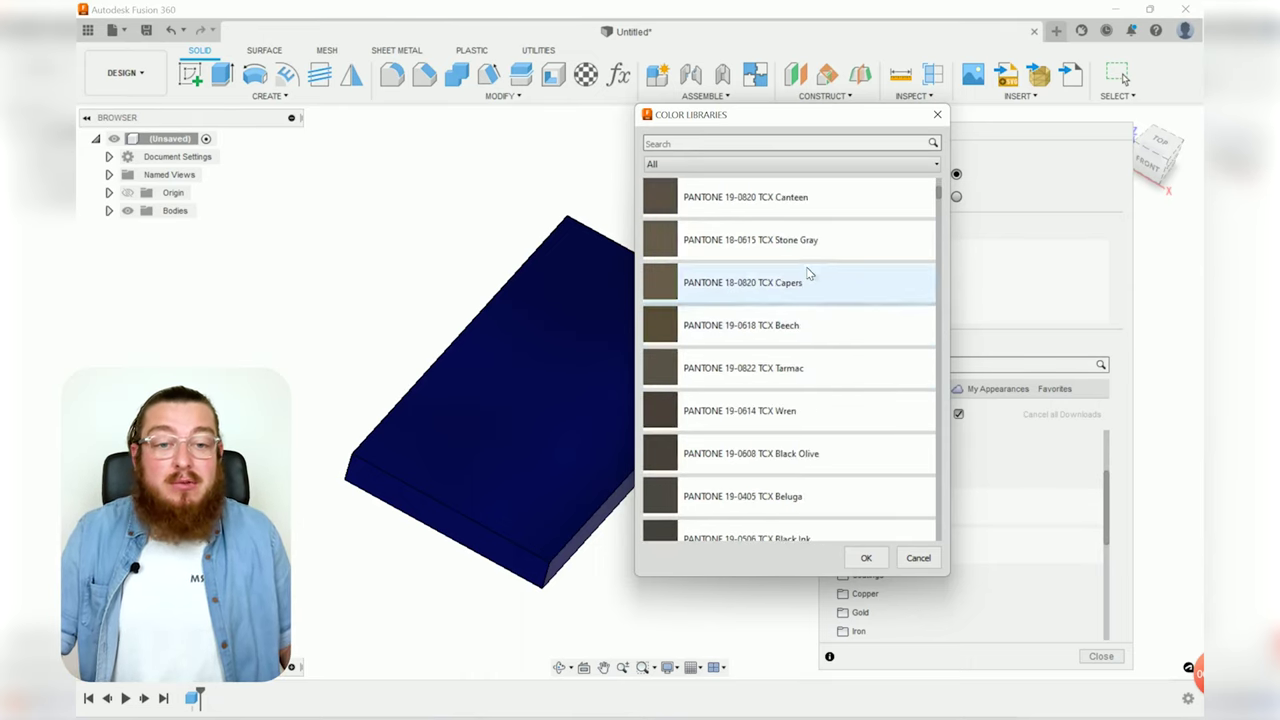
pyautogui.moveTo(940, 198); pyautogui.dragTo(935, 320)
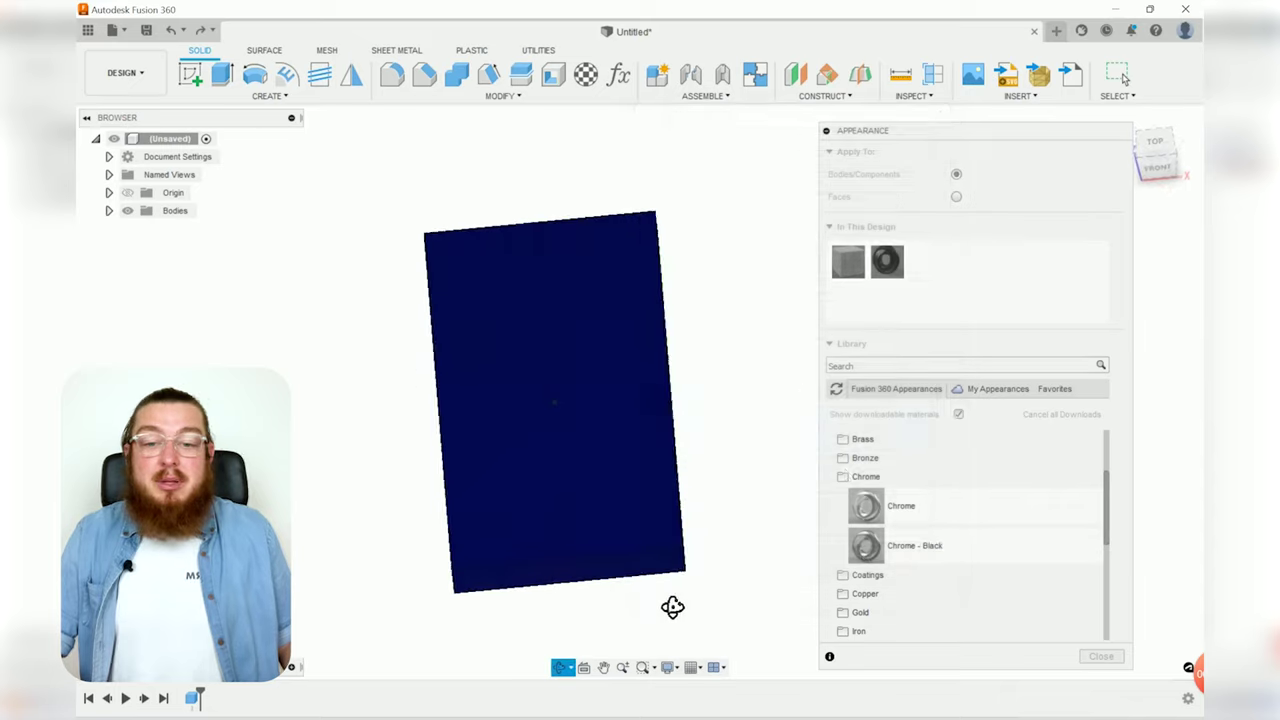
# - Reapply the design's Cherry appearance to the board and set its scale to 46, rotation to 79, roughness to 0 and reflectance to 0.080
pyautogui.moveTo(672, 607); pyautogui.dragTo(641, 160)
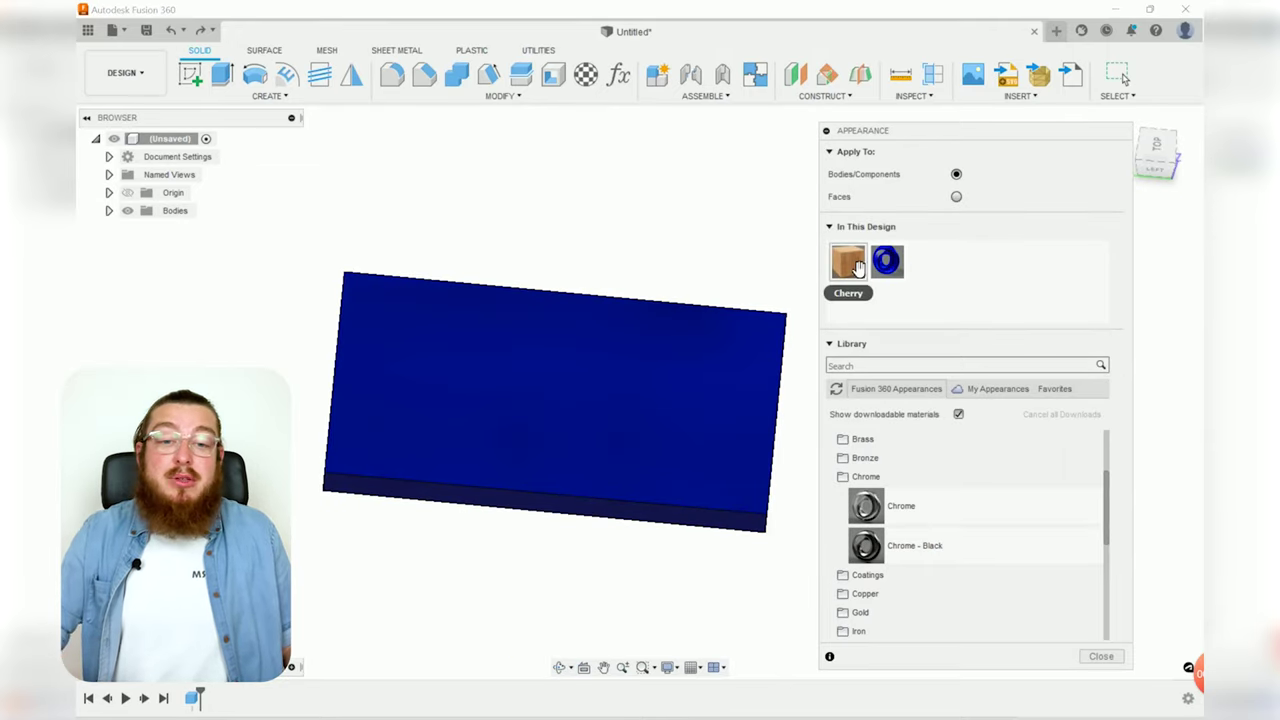
pyautogui.moveTo(848, 261); pyautogui.dragTo(592, 368)
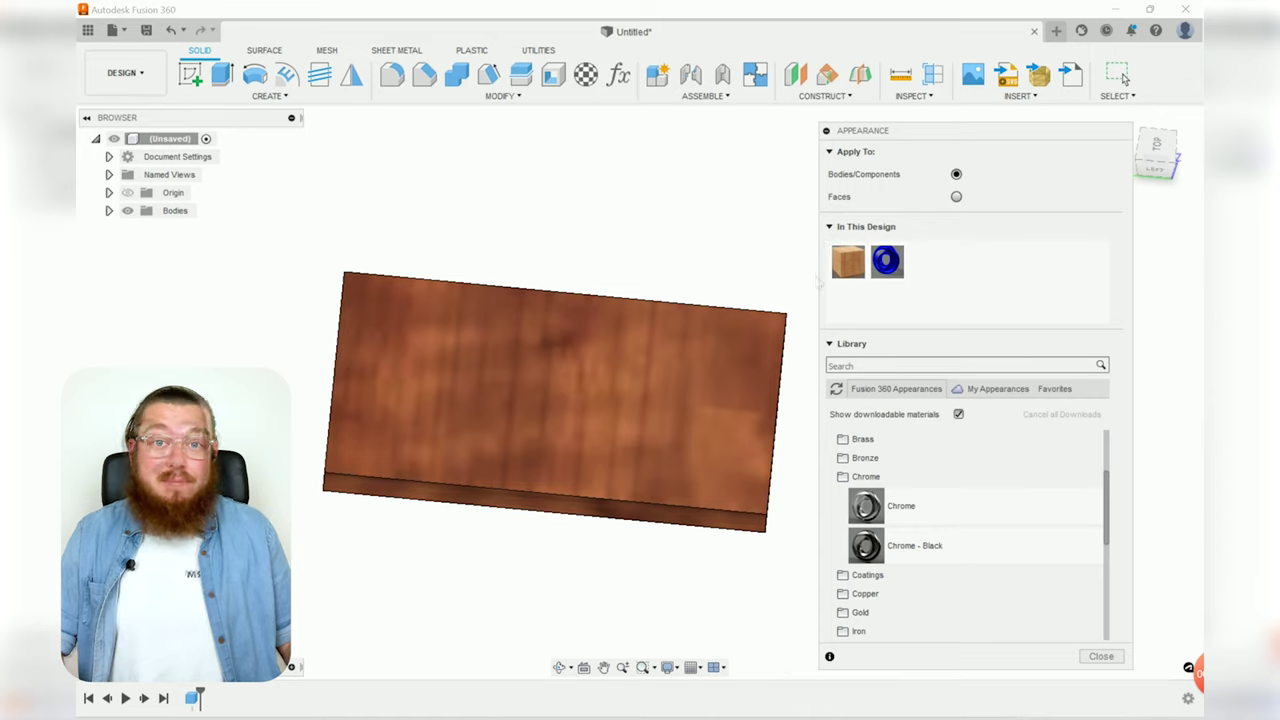
pyautogui.doubleClick(855, 277)
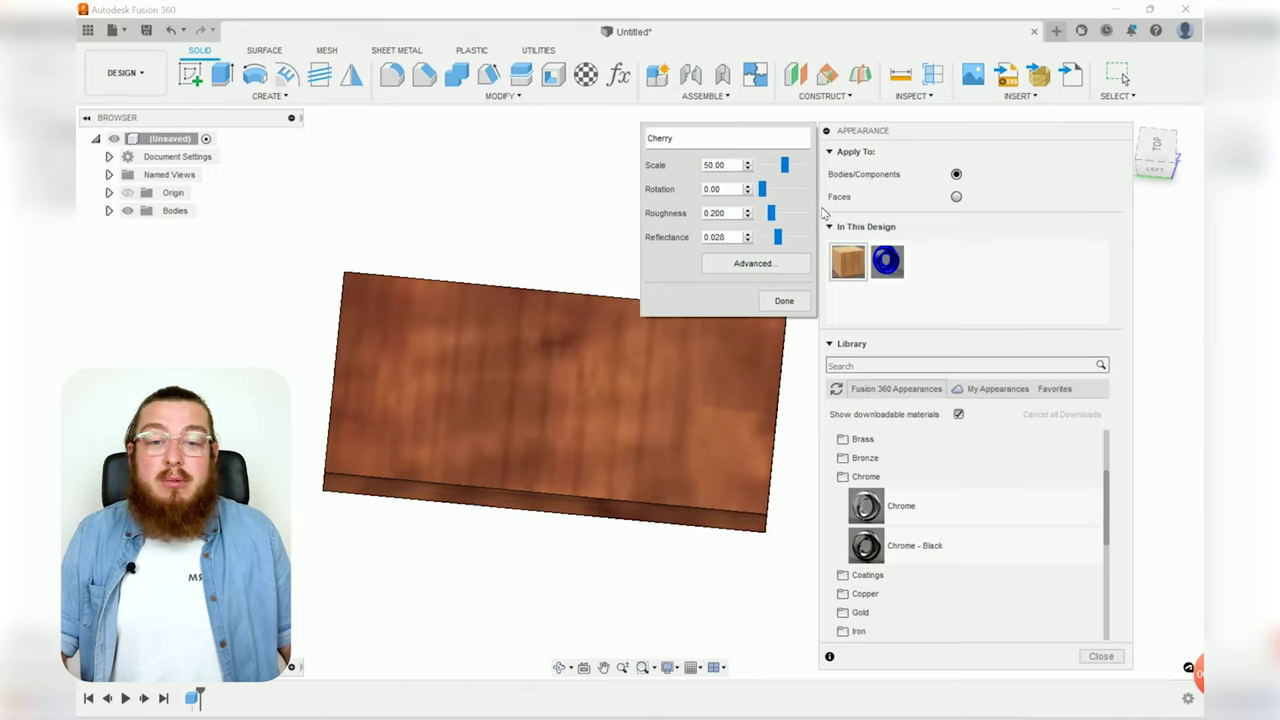
pyautogui.moveTo(785, 165); pyautogui.dragTo(771, 189)
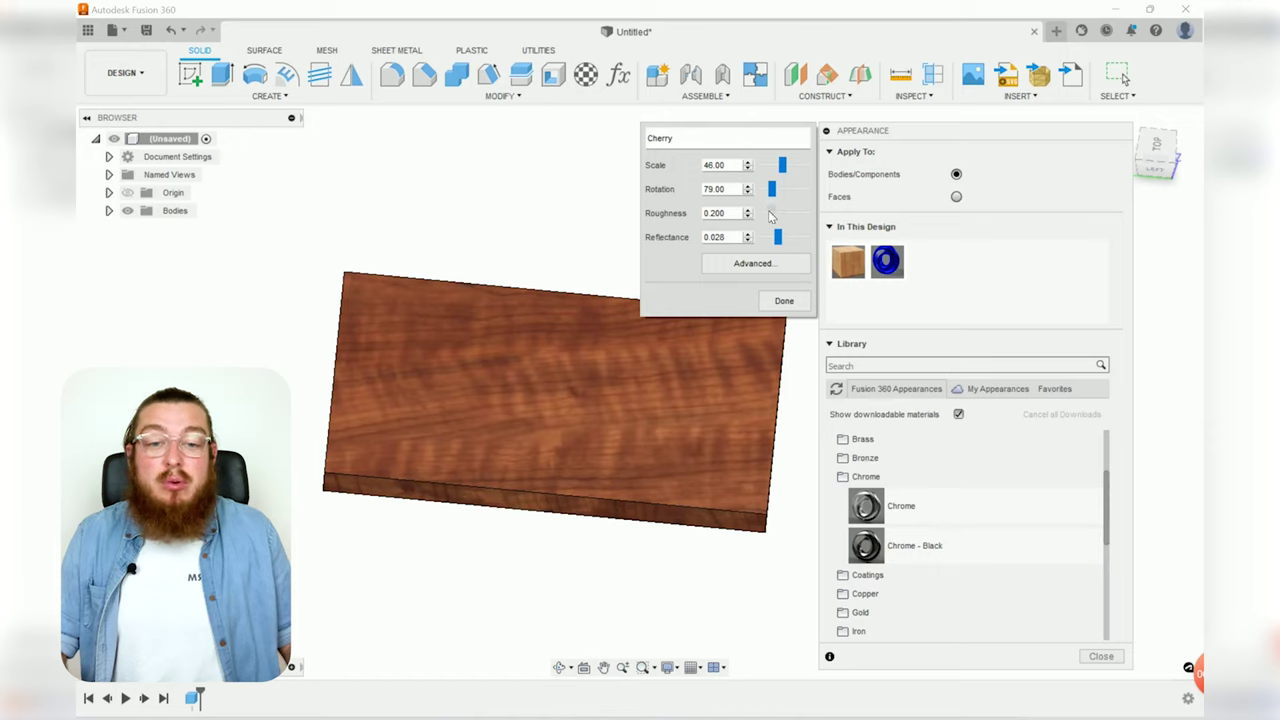
pyautogui.moveTo(770, 213); pyautogui.dragTo(806, 240)
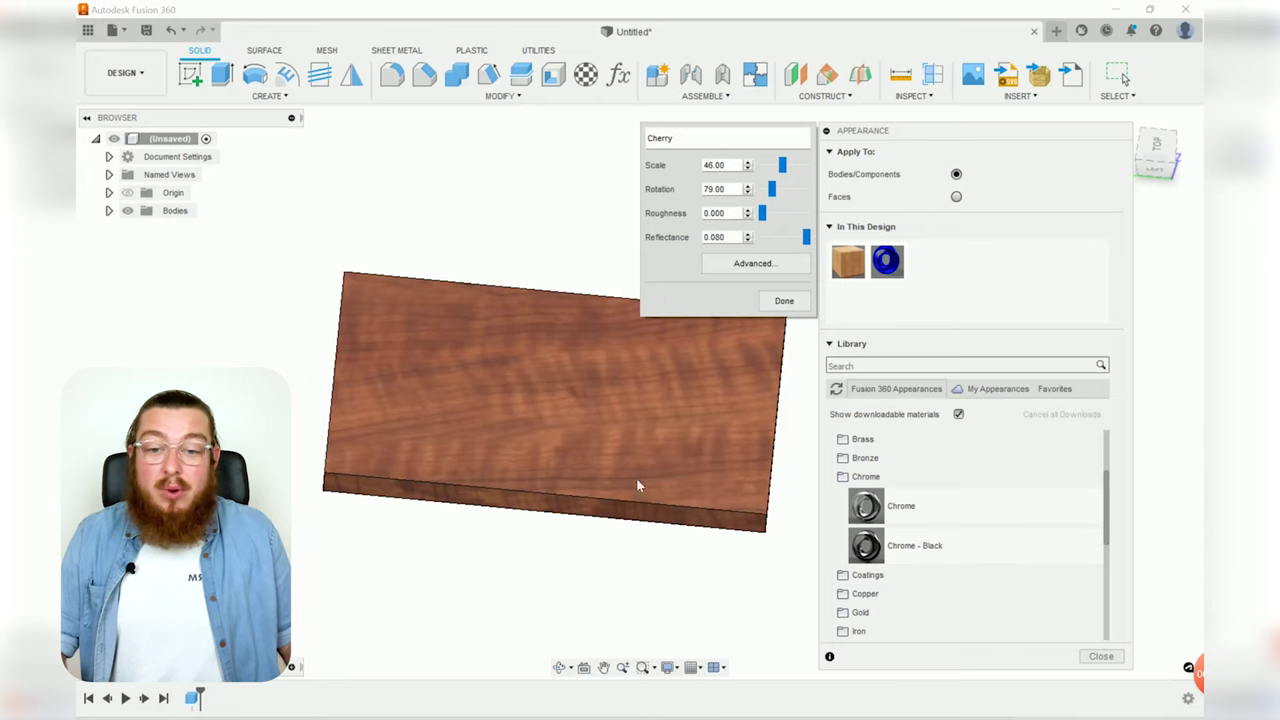
pyautogui.keyDown('shift'); pyautogui.moveTo(625, 495); pyautogui.dragTo(586, 457, button='middle'); pyautogui.keyUp('shift')
pyautogui.scroll(4, 586, 520)
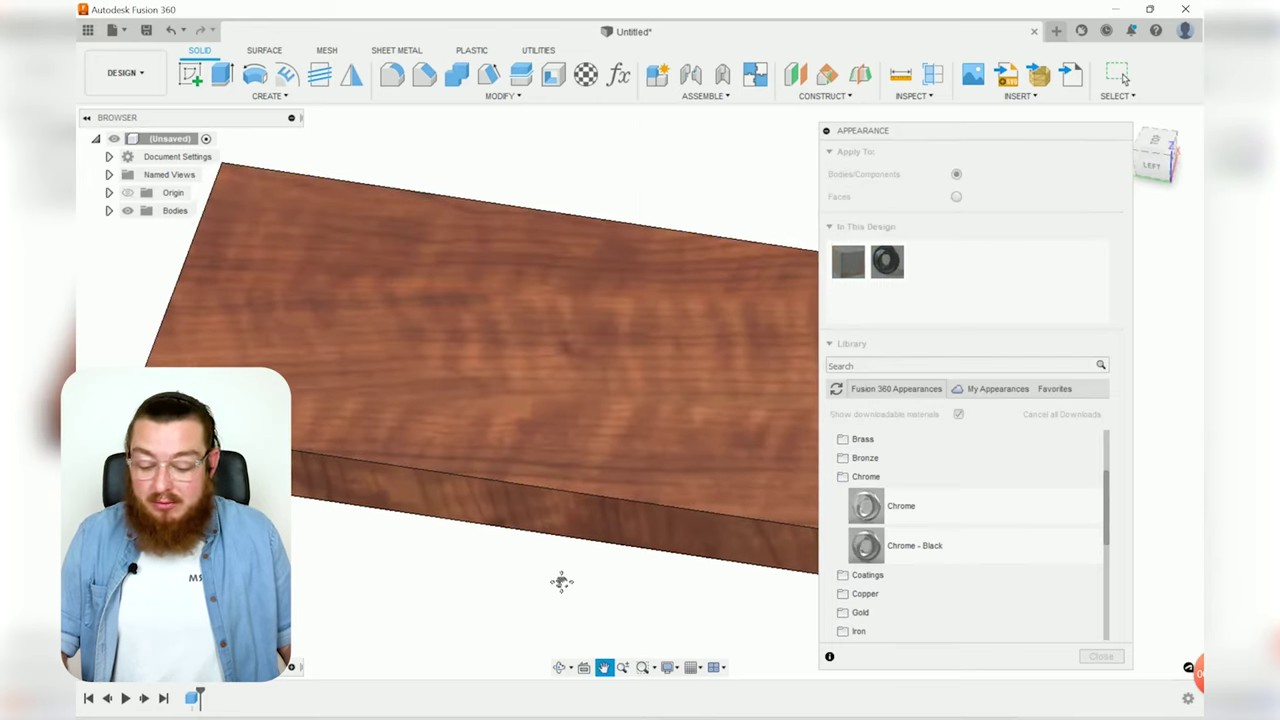
pyautogui.moveTo(554, 569)
pyautogui.keyDown('shift'); pyautogui.mouseDown(button='middle')
pyautogui.moveTo(566, 522)
pyautogui.moveTo(543, 569)
pyautogui.moveTo(477, 597)
pyautogui.moveTo(437, 551)
pyautogui.moveTo(438, 497)
pyautogui.moveTo(429, 534)
pyautogui.moveTo(551, 549)
pyautogui.moveTo(523, 563)
pyautogui.moveTo(540, 560)
pyautogui.mouseUp(button='middle'); pyautogui.keyUp('shift')
# - Examine the colour image and roughness textures in the Cherry appearance's advanced material settings
pyautogui.click(124, 72)
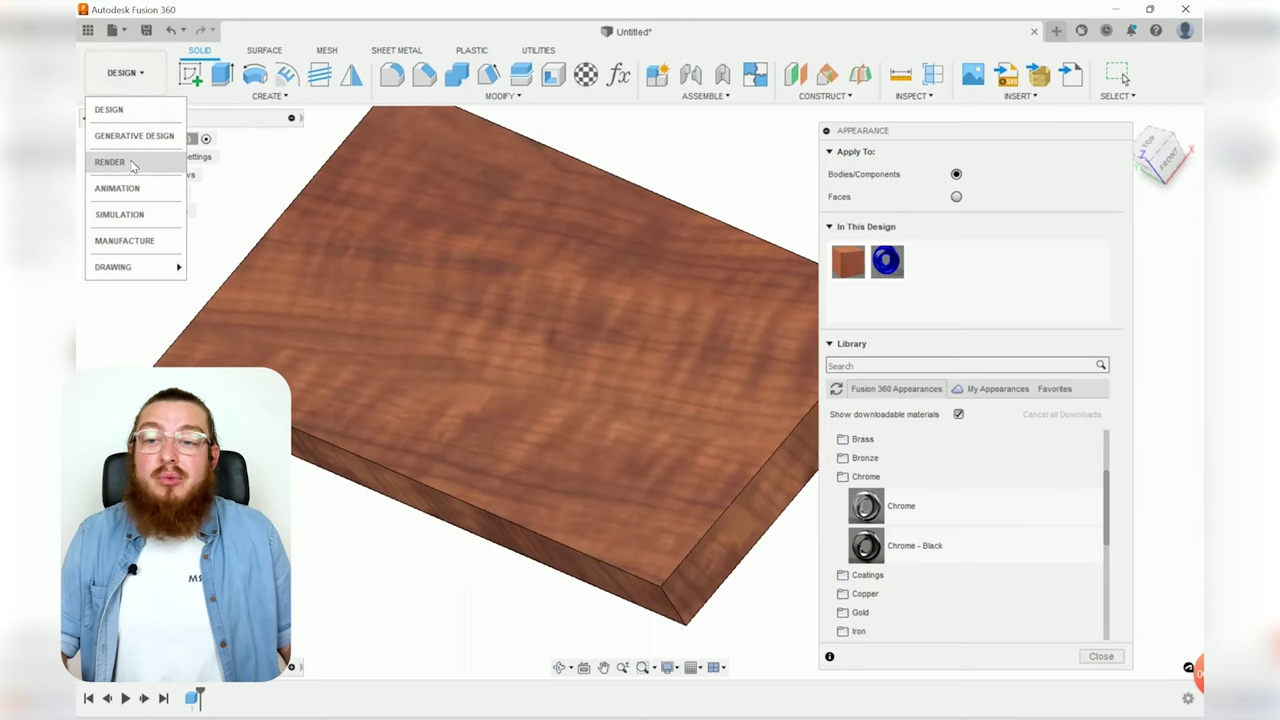
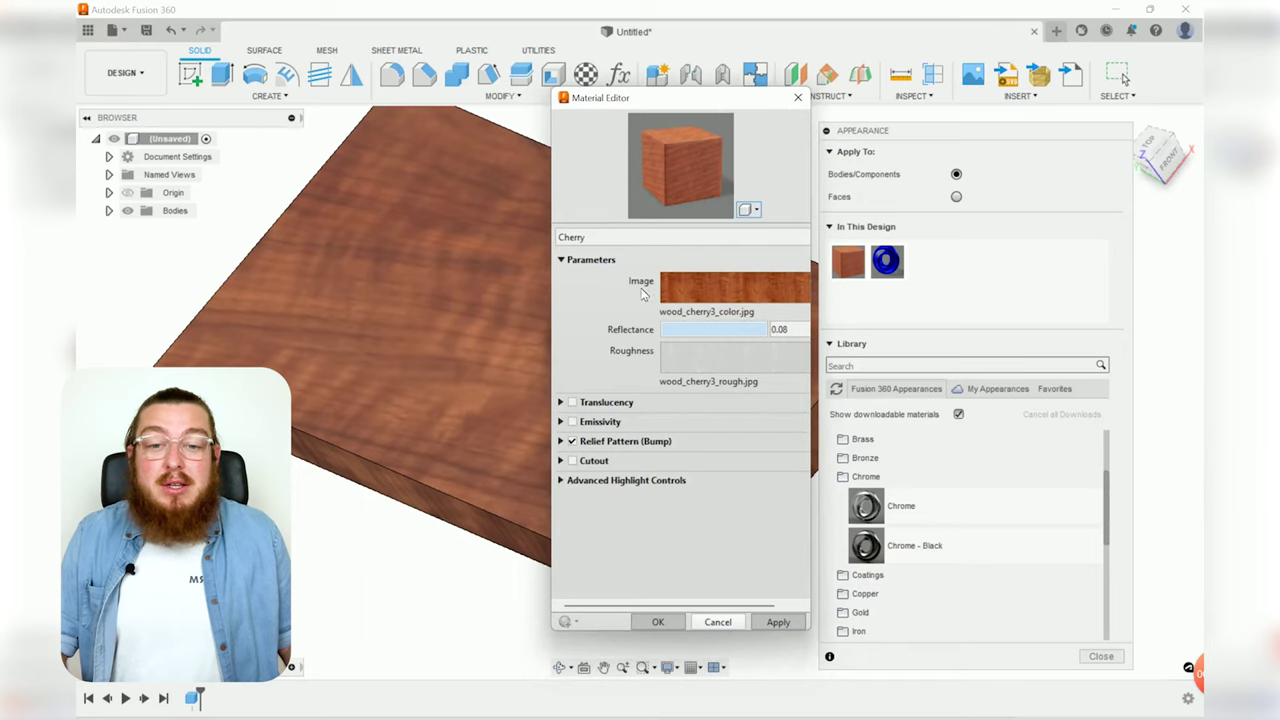
pyautogui.click(718, 297)
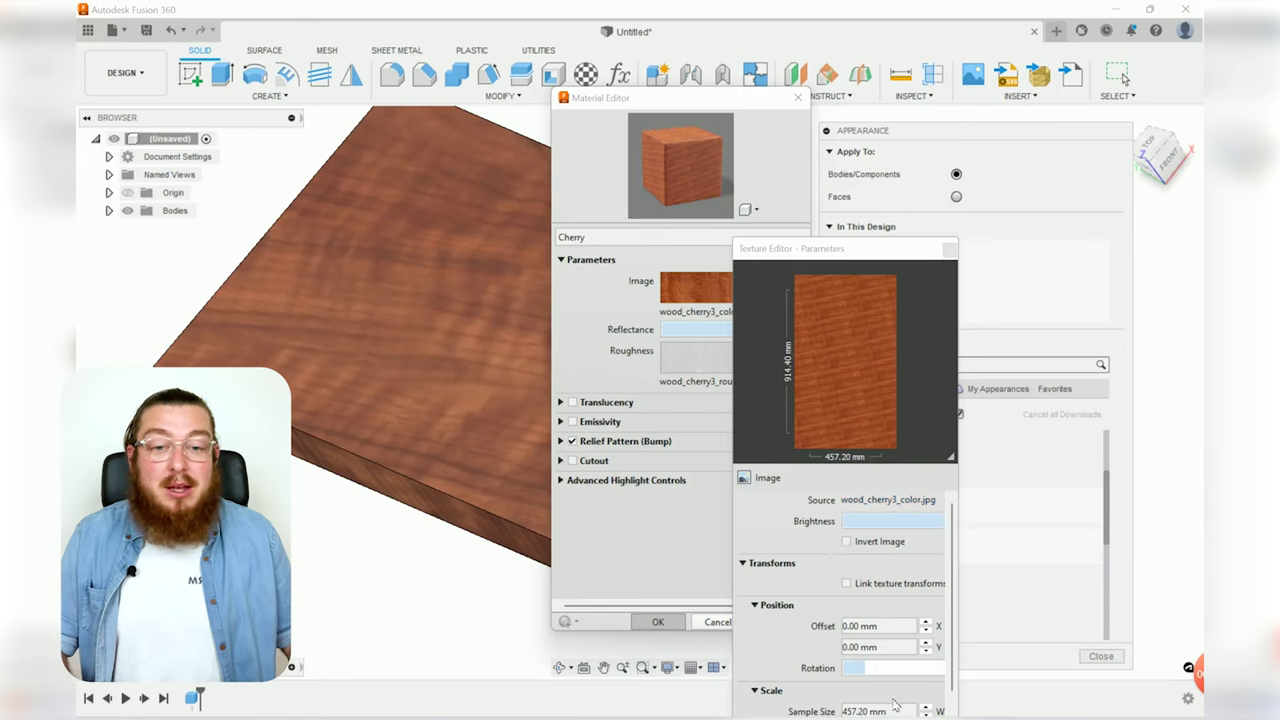
pyautogui.moveTo(845, 262); pyautogui.dragTo(877, 127)
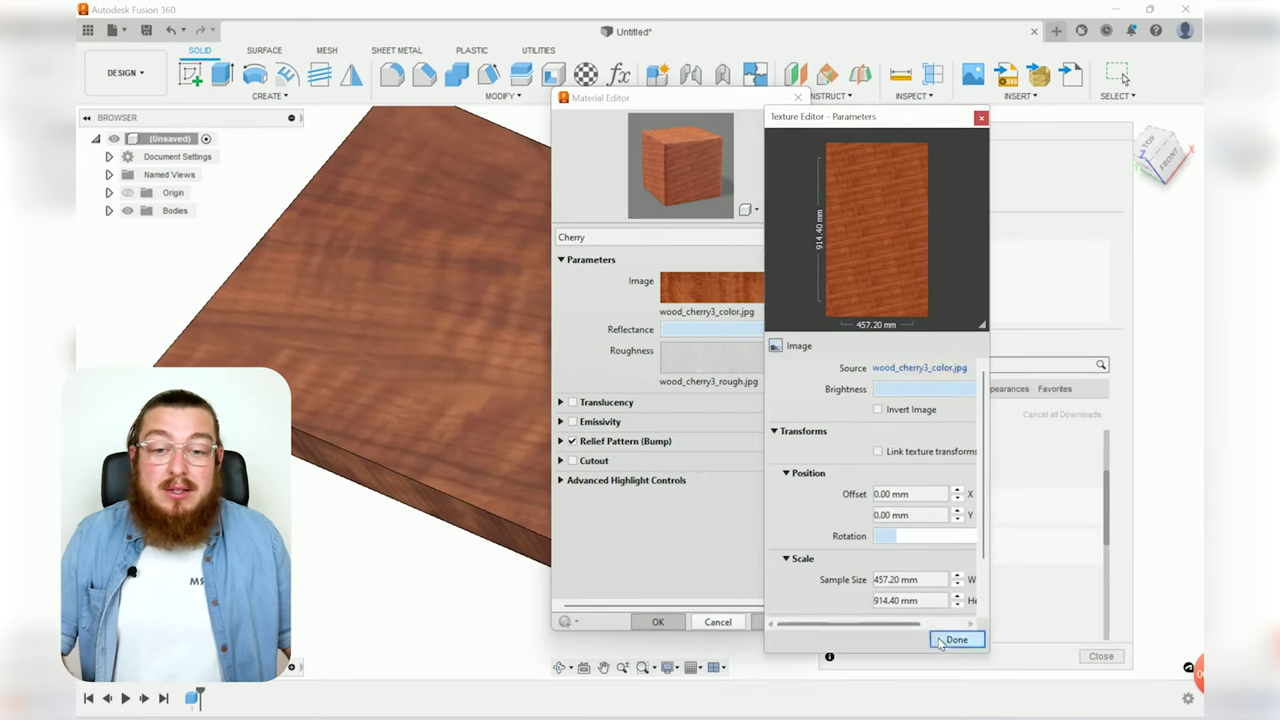
pyautogui.click(953, 638)
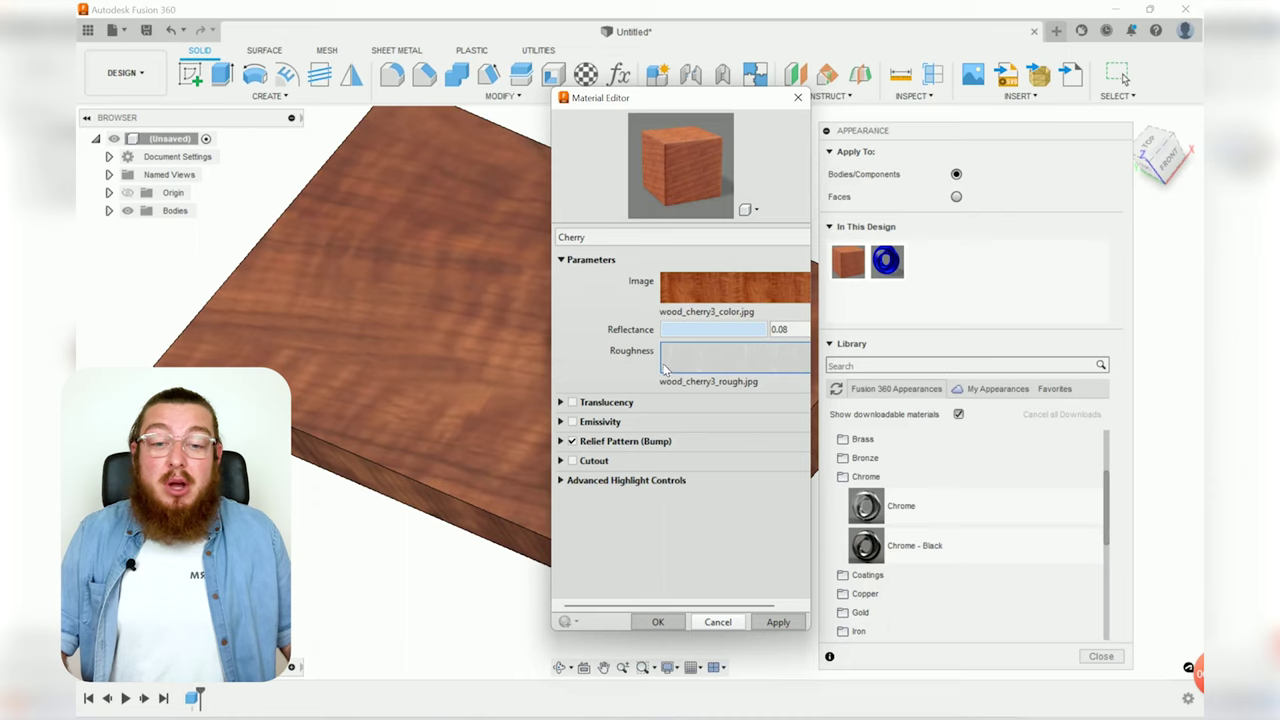
pyautogui.click(730, 364)
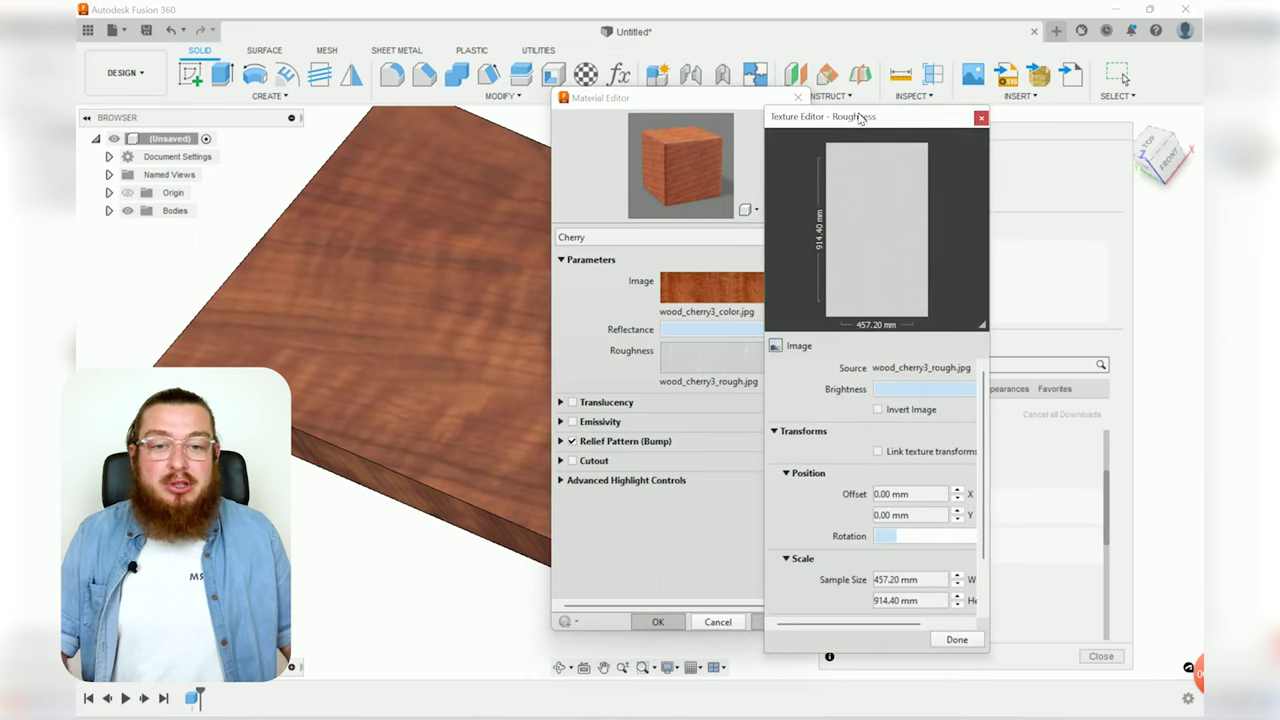
pyautogui.moveTo(859, 117); pyautogui.dragTo(821, 125)
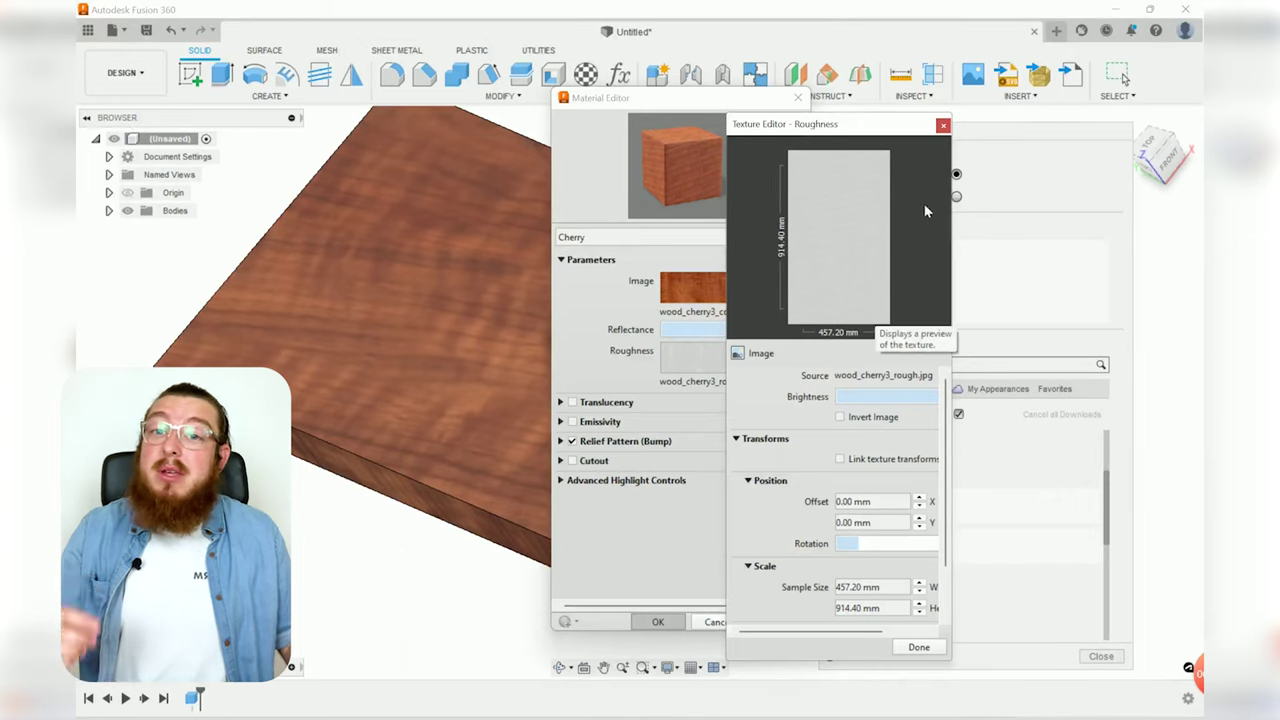
pyautogui.click(942, 125)
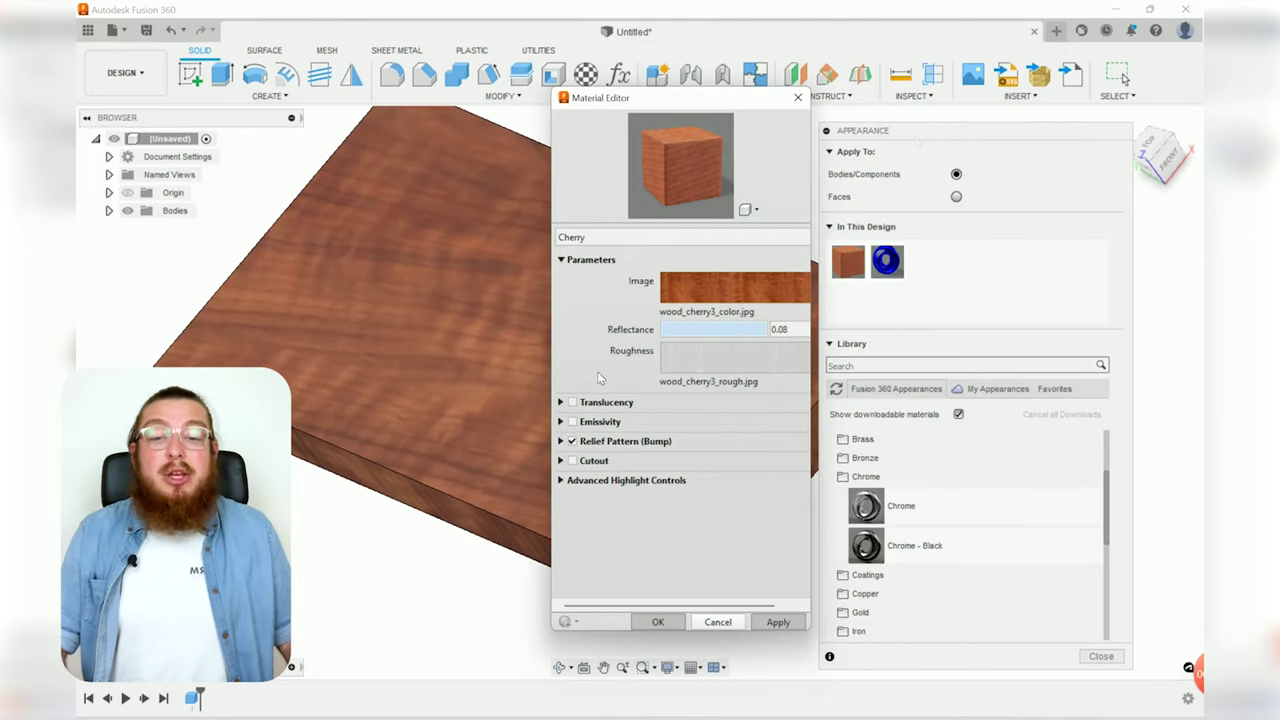
# - Review the Translucency and Emissivity settings of the Cherry material
pyautogui.click(561, 402)
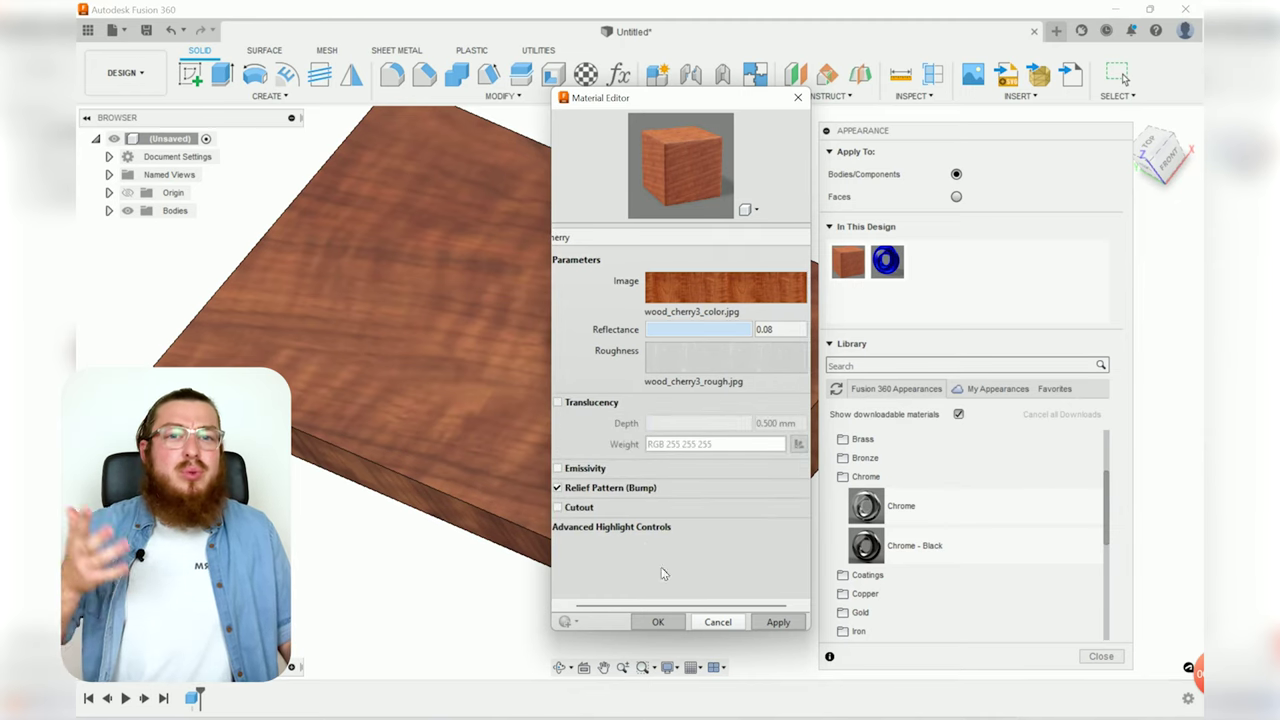
pyautogui.moveTo(660, 607); pyautogui.dragTo(644, 607)
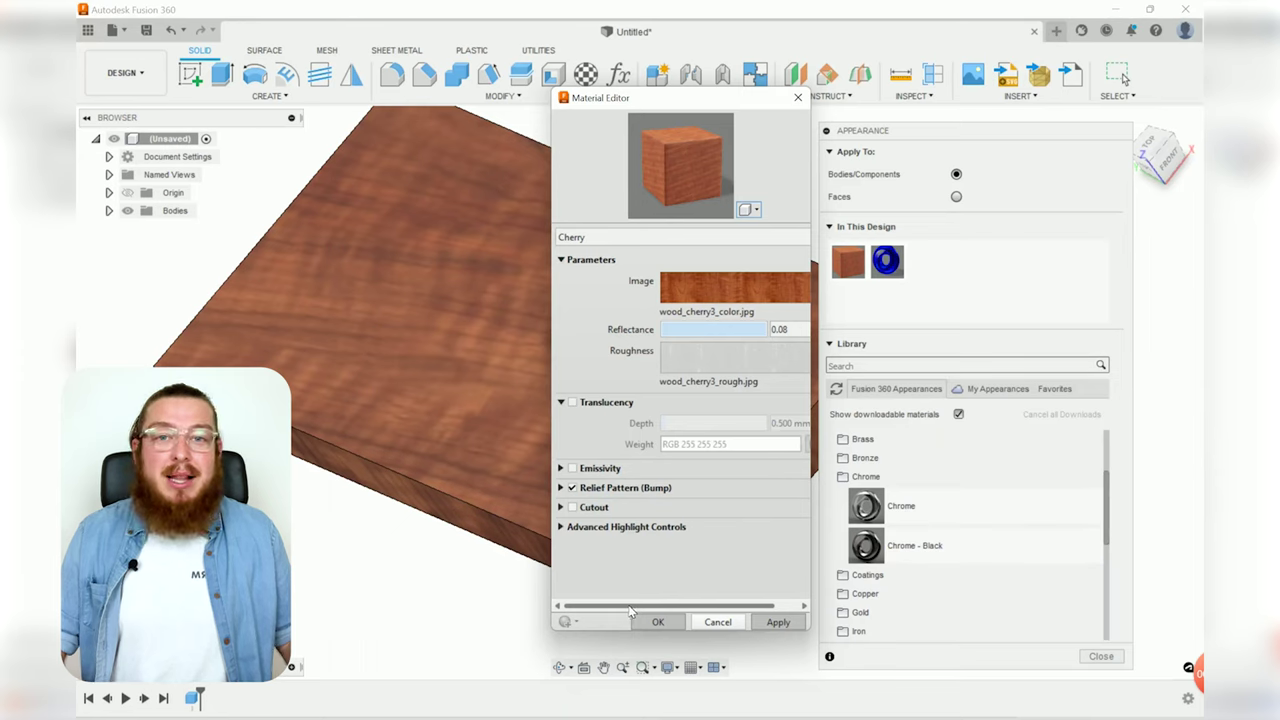
pyautogui.click(562, 402)
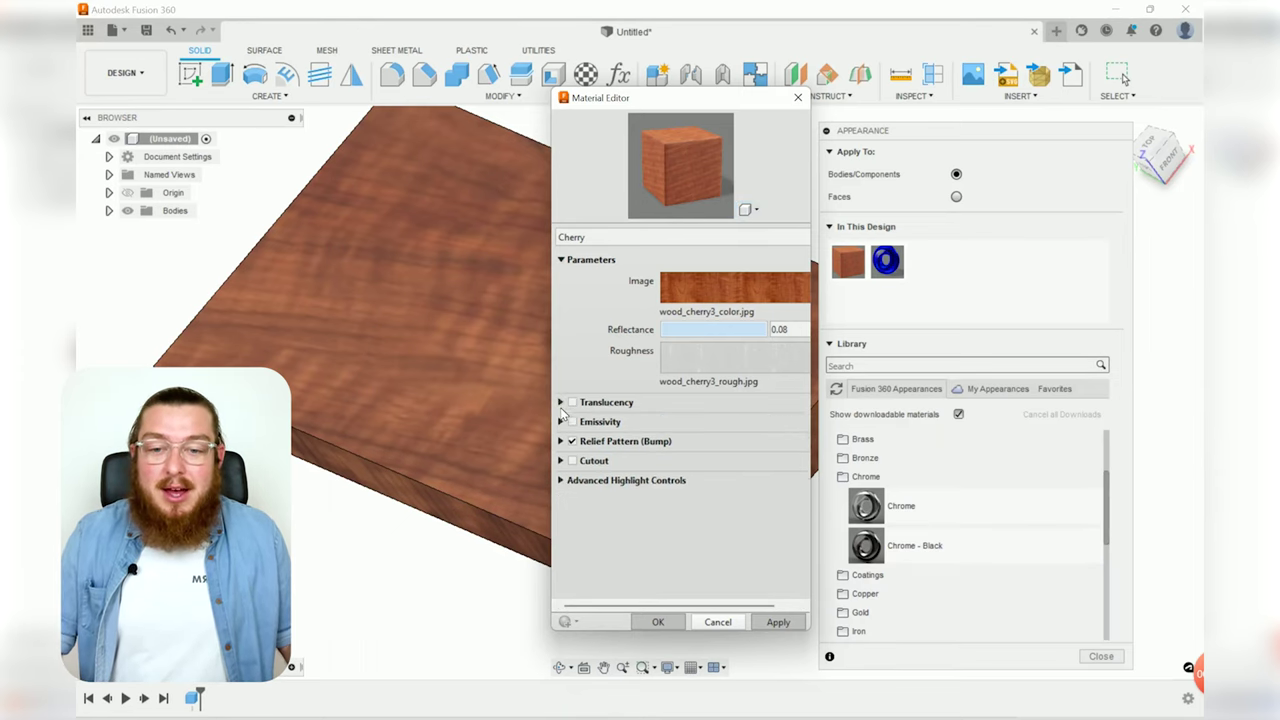
pyautogui.click(561, 421)
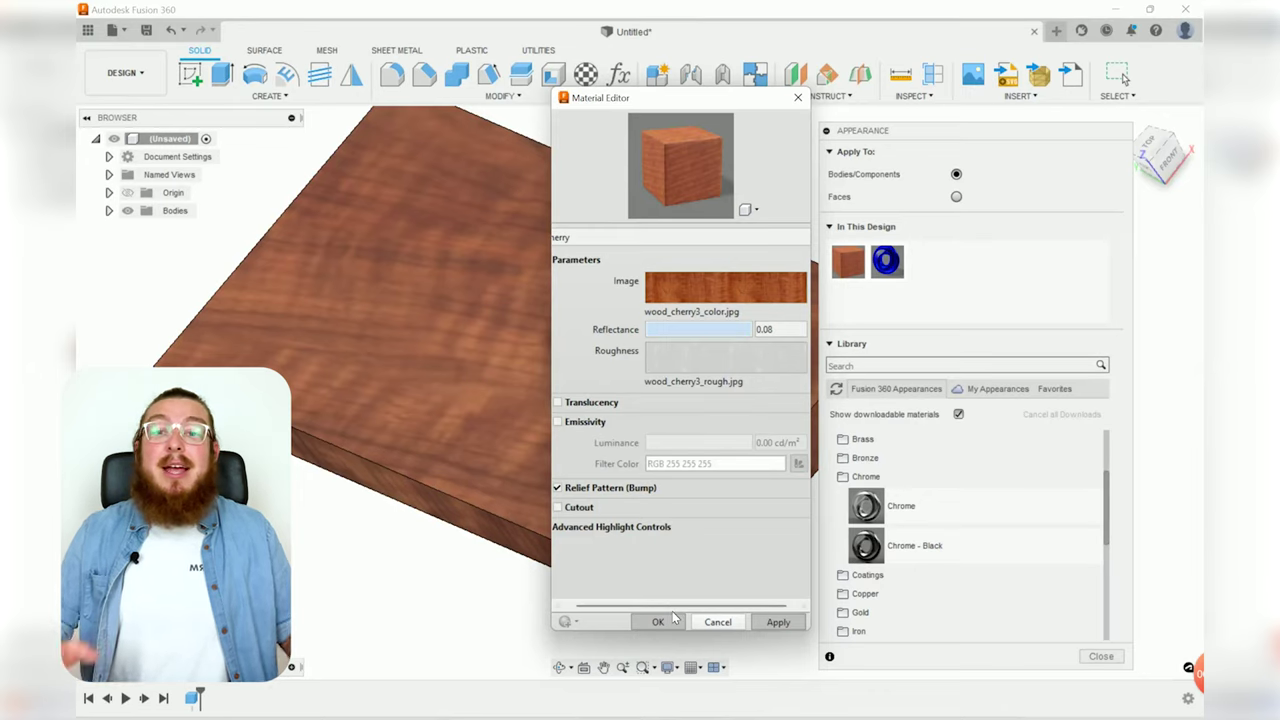
pyautogui.moveTo(662, 606); pyautogui.dragTo(648, 607)
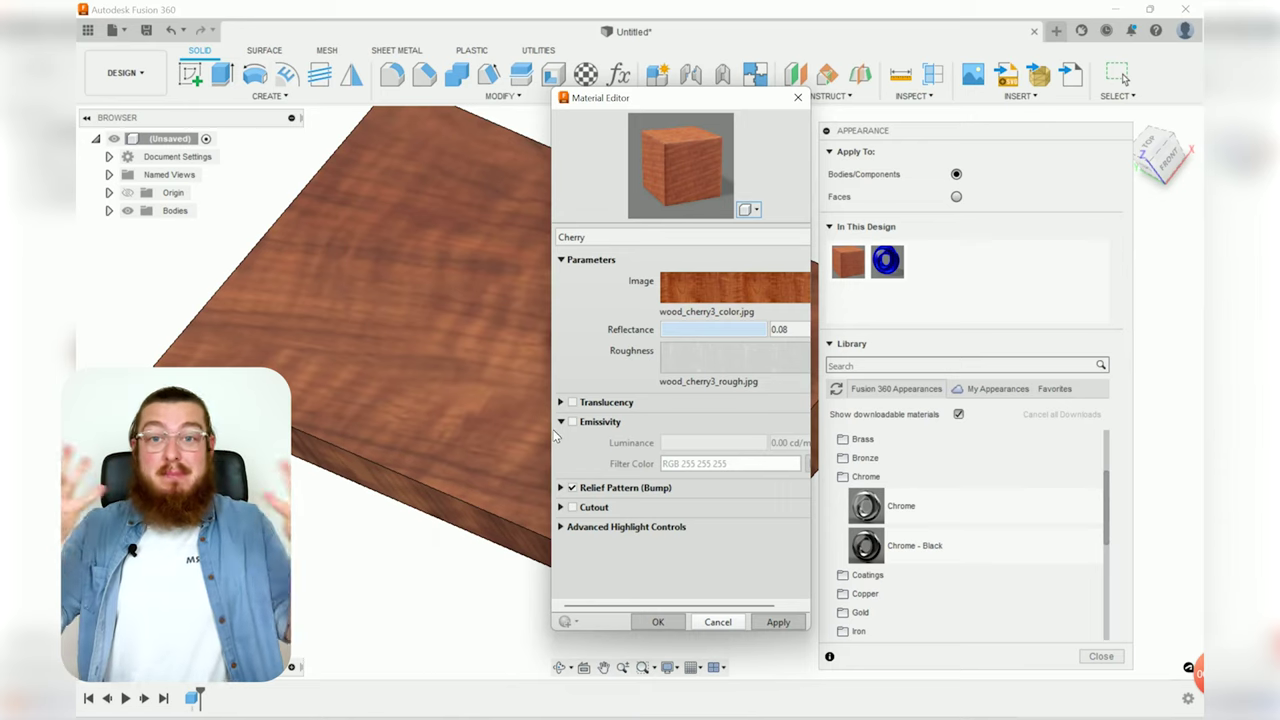
pyautogui.click(561, 424)
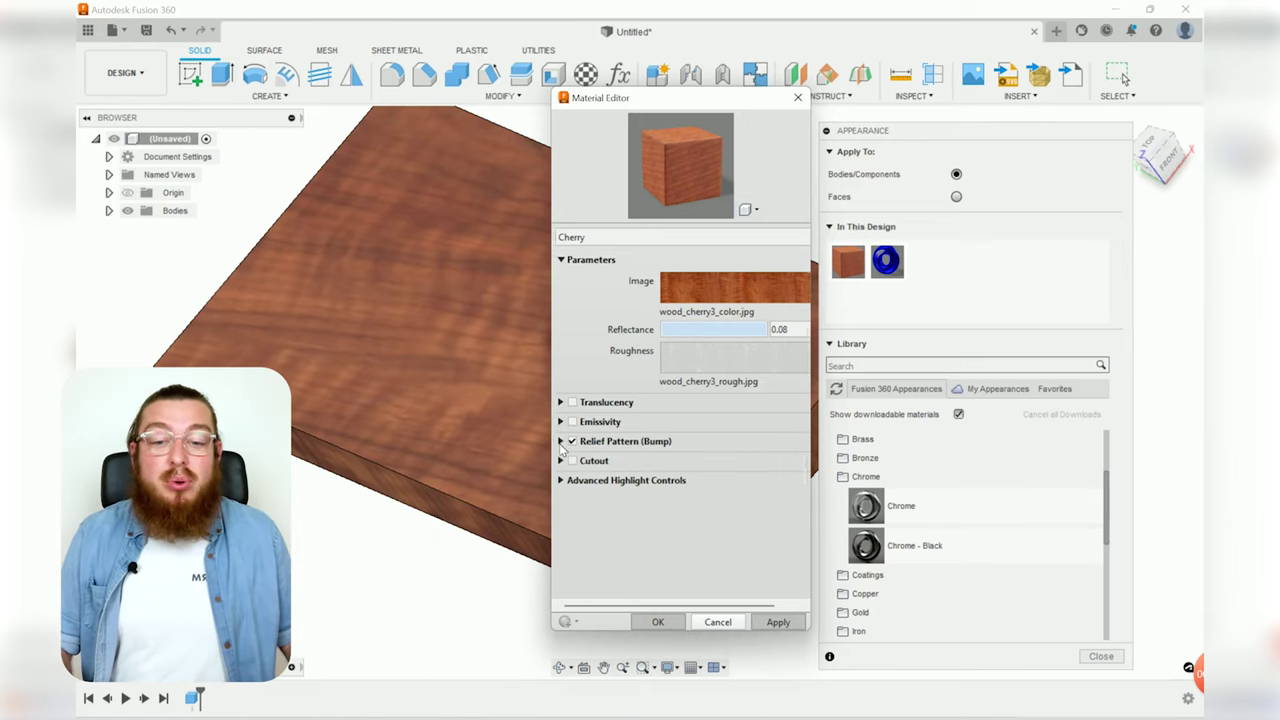
# - Examine the Cherry material's Relief Pattern (Bump) texture and Cutout settings, and leave the material editor without saving changes
pyautogui.click(561, 442)
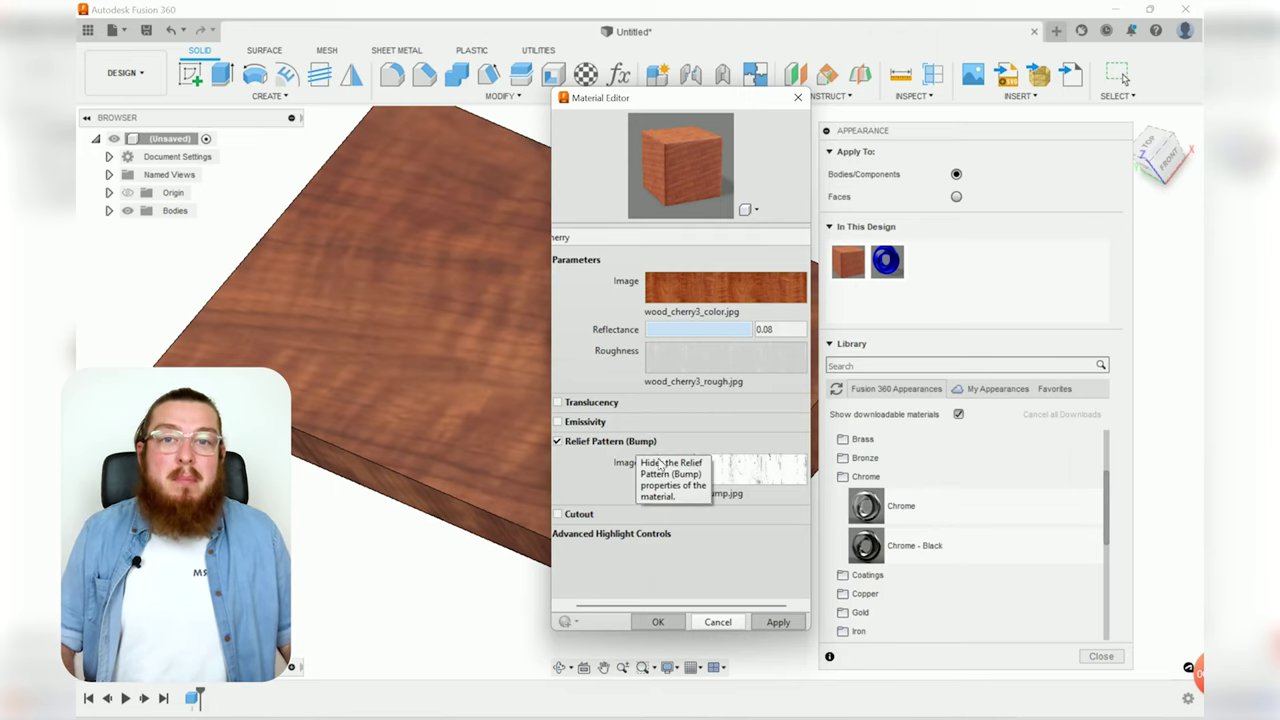
pyautogui.moveTo(735, 473)
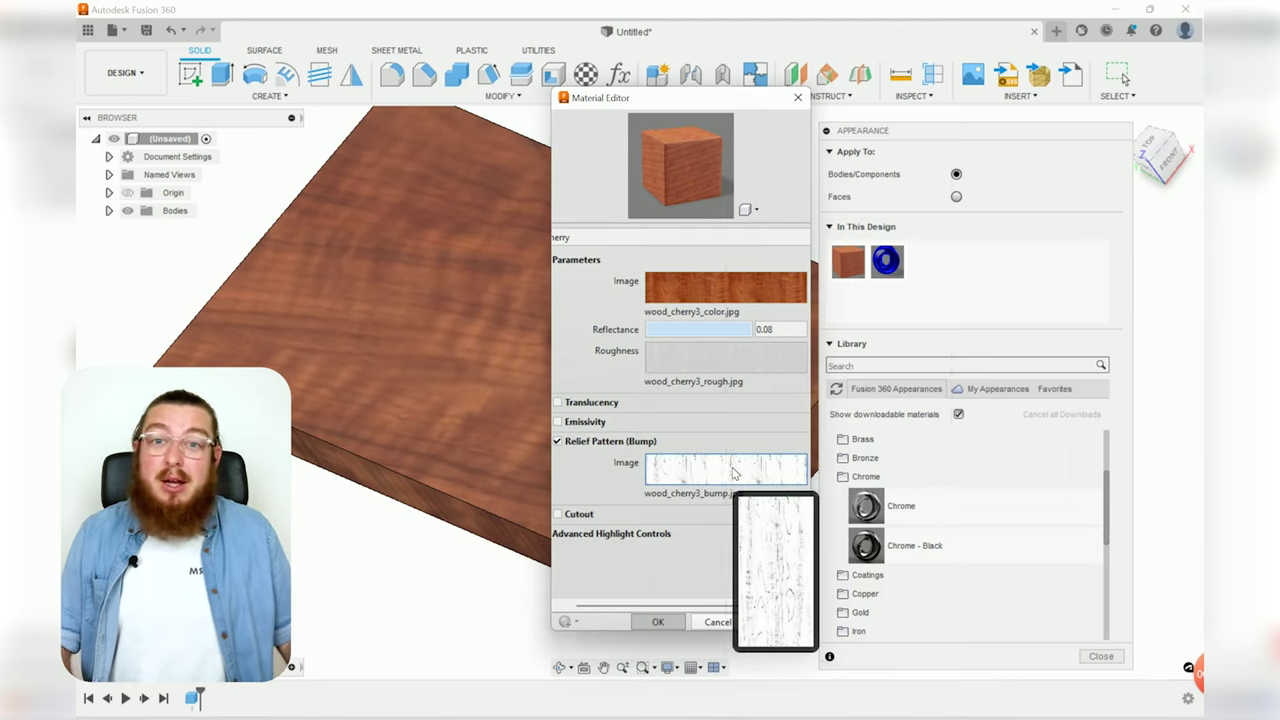
pyautogui.click(733, 471)
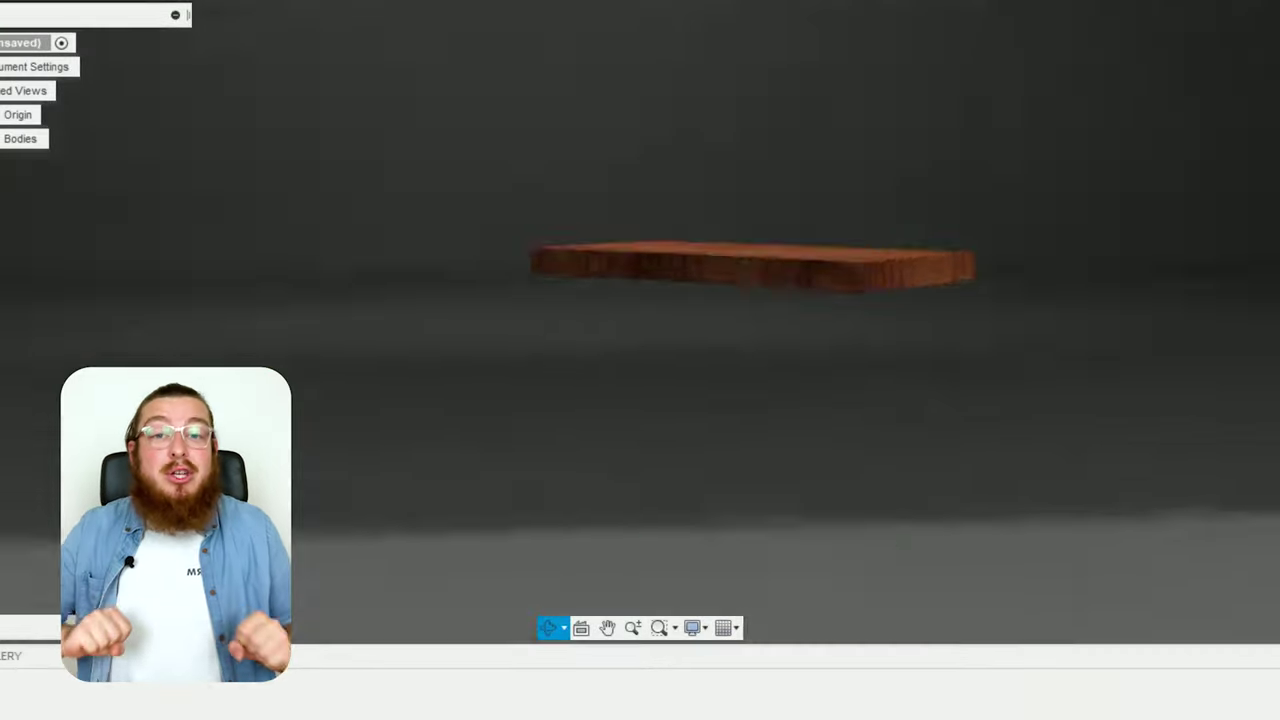
pyautogui.scroll(10, 886, 437)
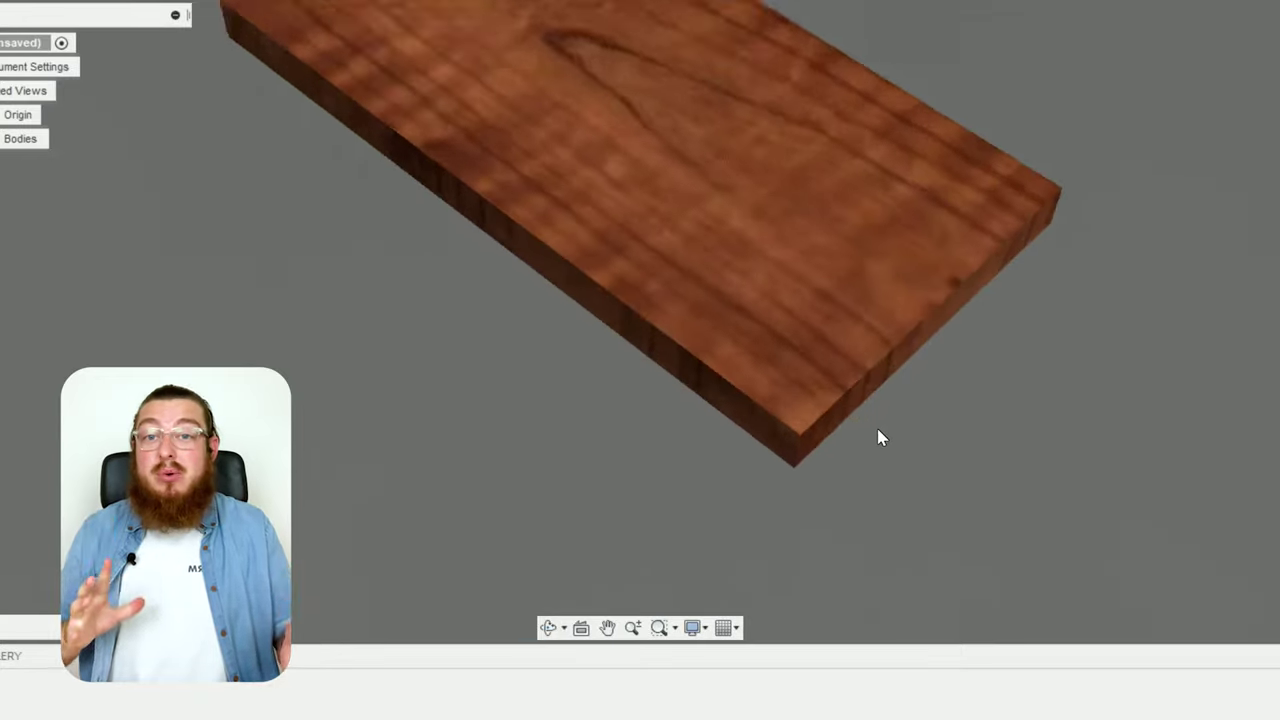
pyautogui.keyDown('shift'); pyautogui.moveTo(872, 443); pyautogui.dragTo(808, 397, button='middle'); pyautogui.keyUp('shift')
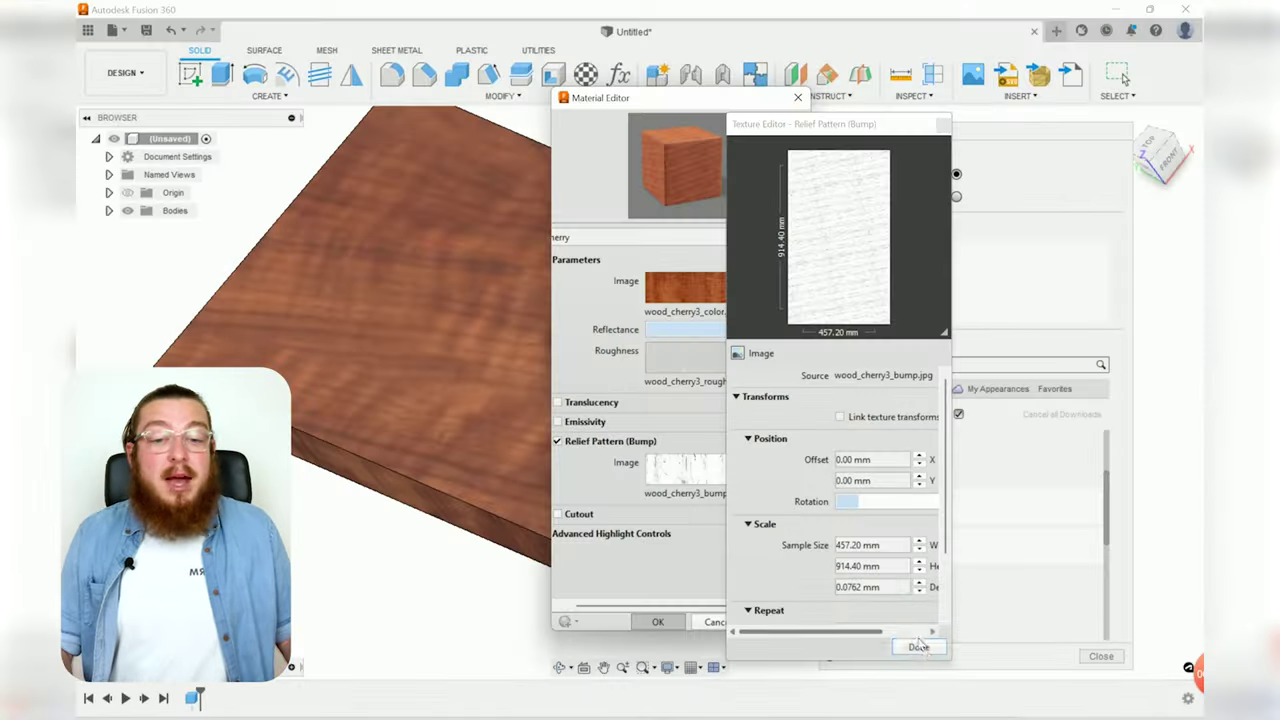
pyautogui.click(918, 647)
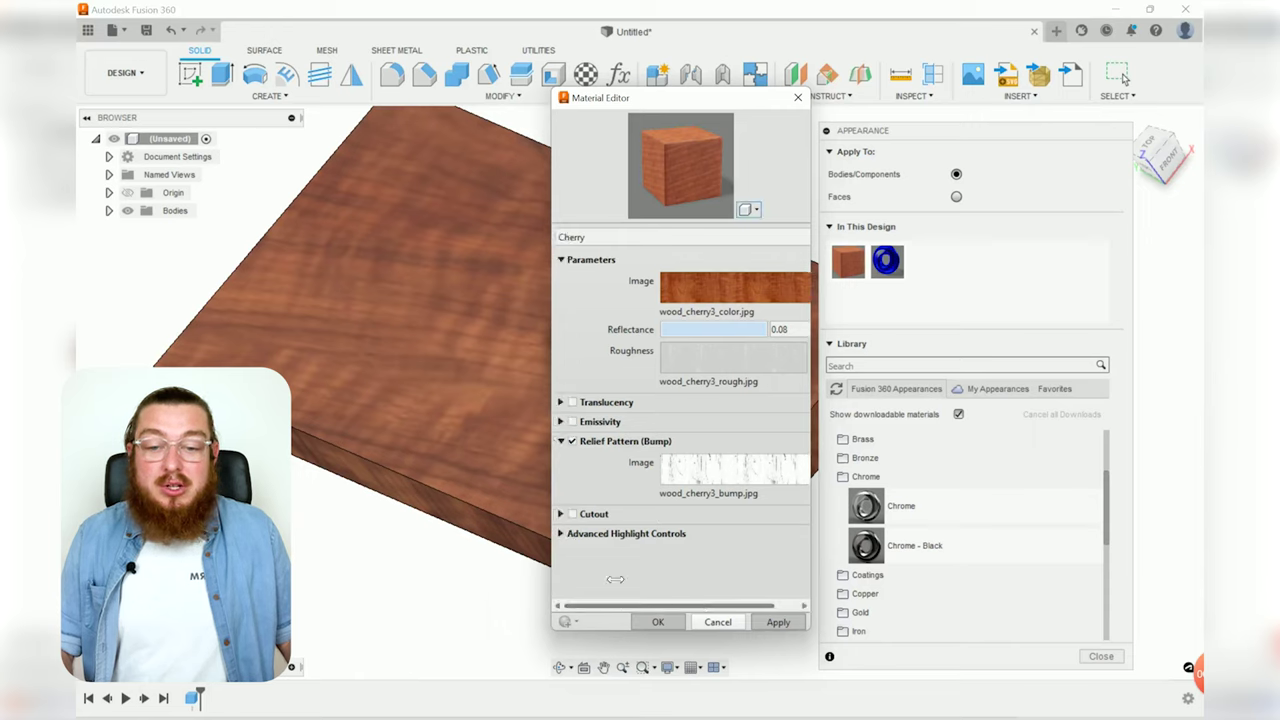
pyautogui.click(573, 512)
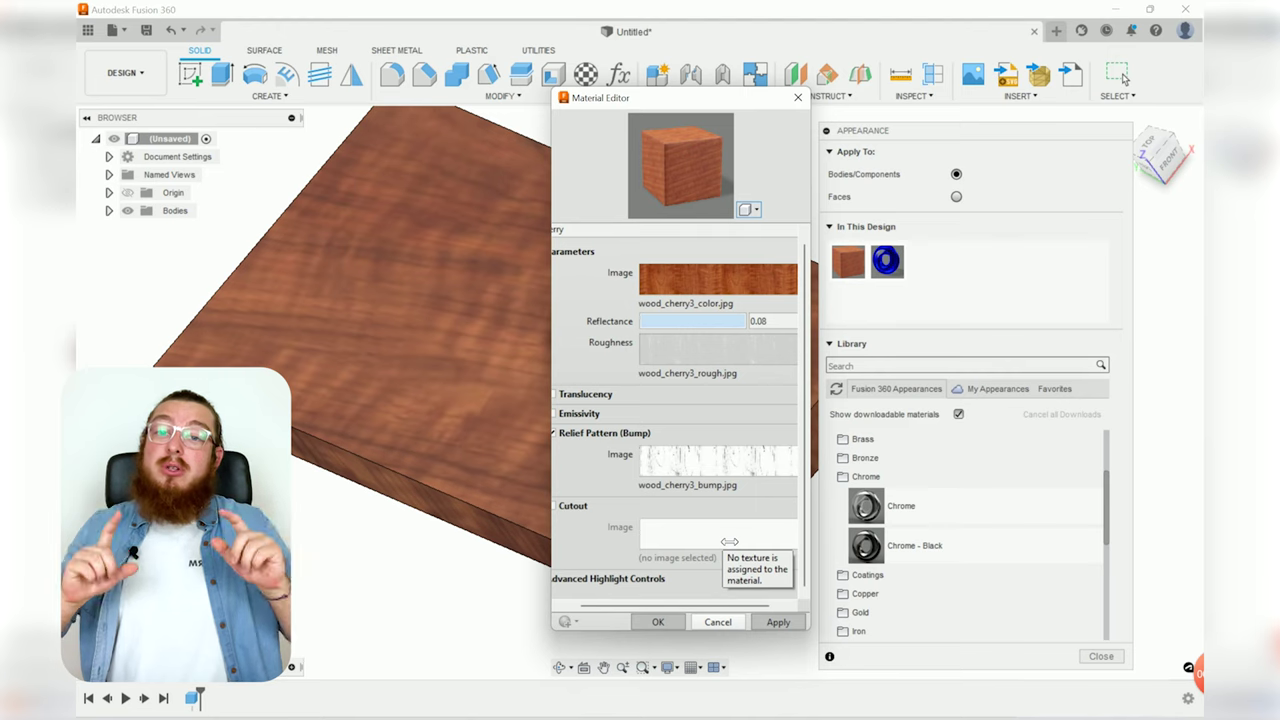
pyautogui.click(716, 622)
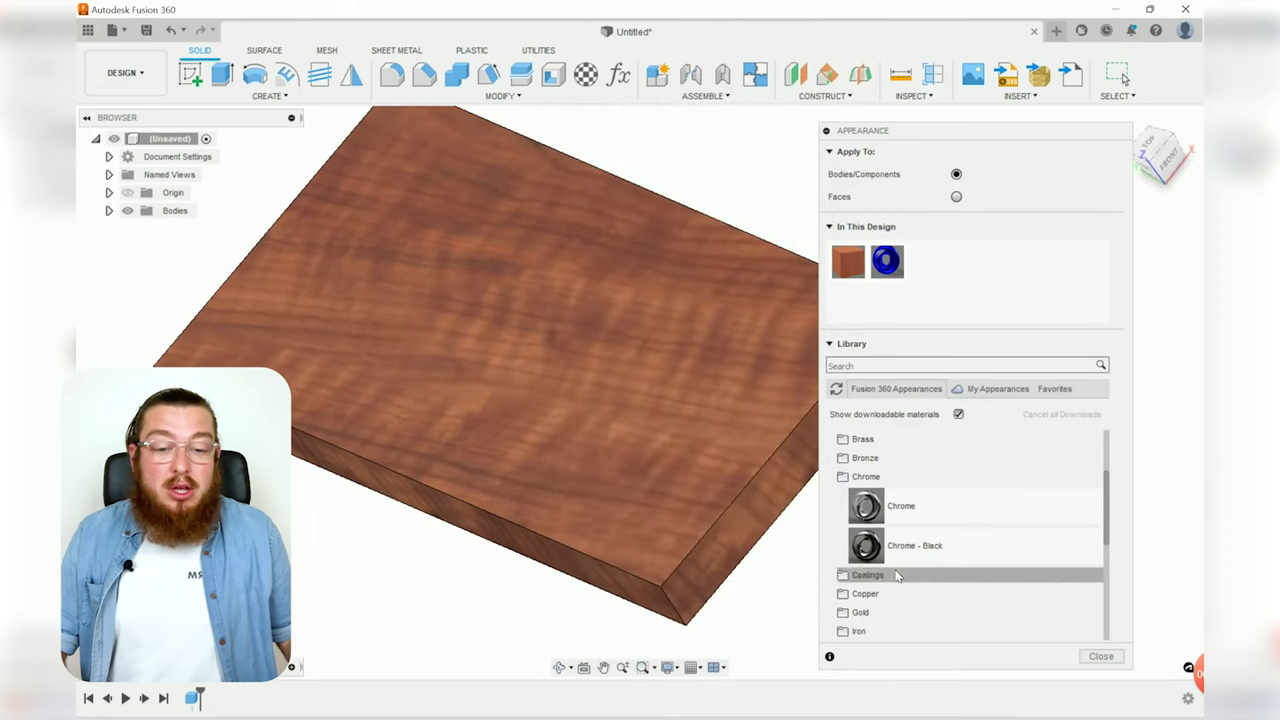
# - Apply the Leather - Perforated (Red) appearance from the Leather and Cloth library to the board body
pyautogui.scroll(-3, 922, 510)
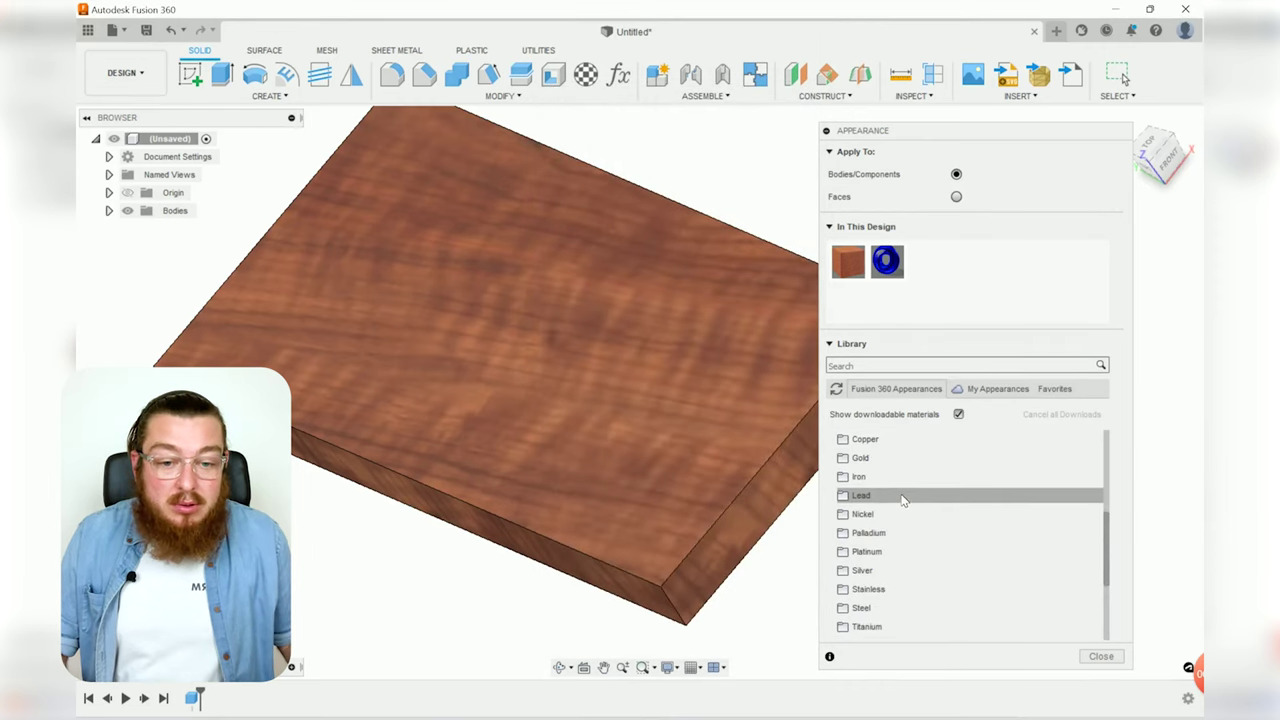
pyautogui.scroll(1, 908, 530)
pyautogui.scroll(3, 905, 530)
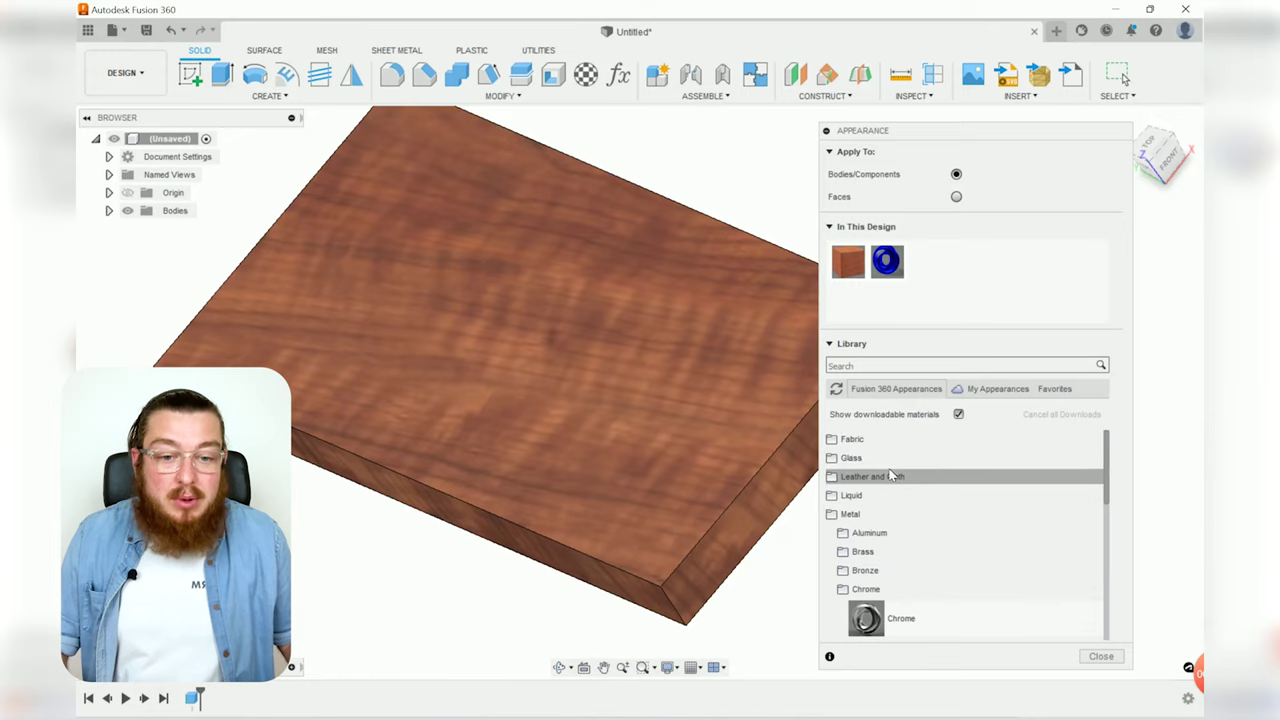
pyautogui.click(889, 477)
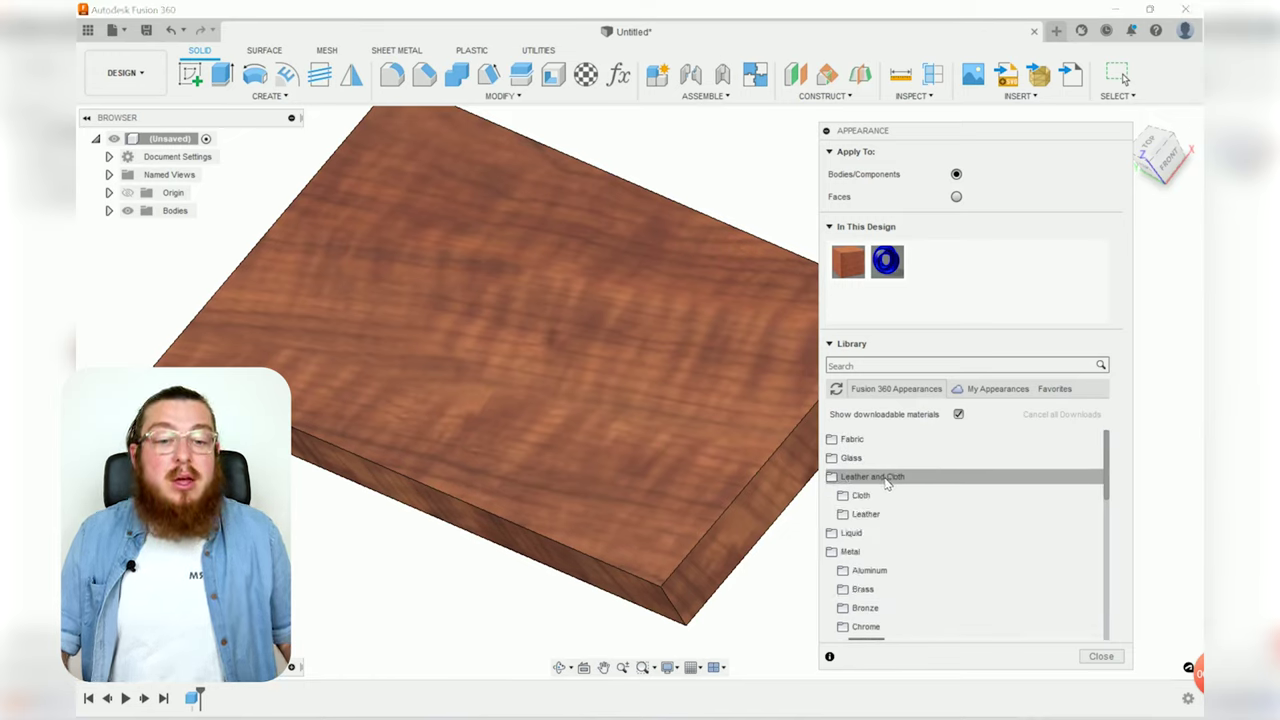
pyautogui.click(887, 511)
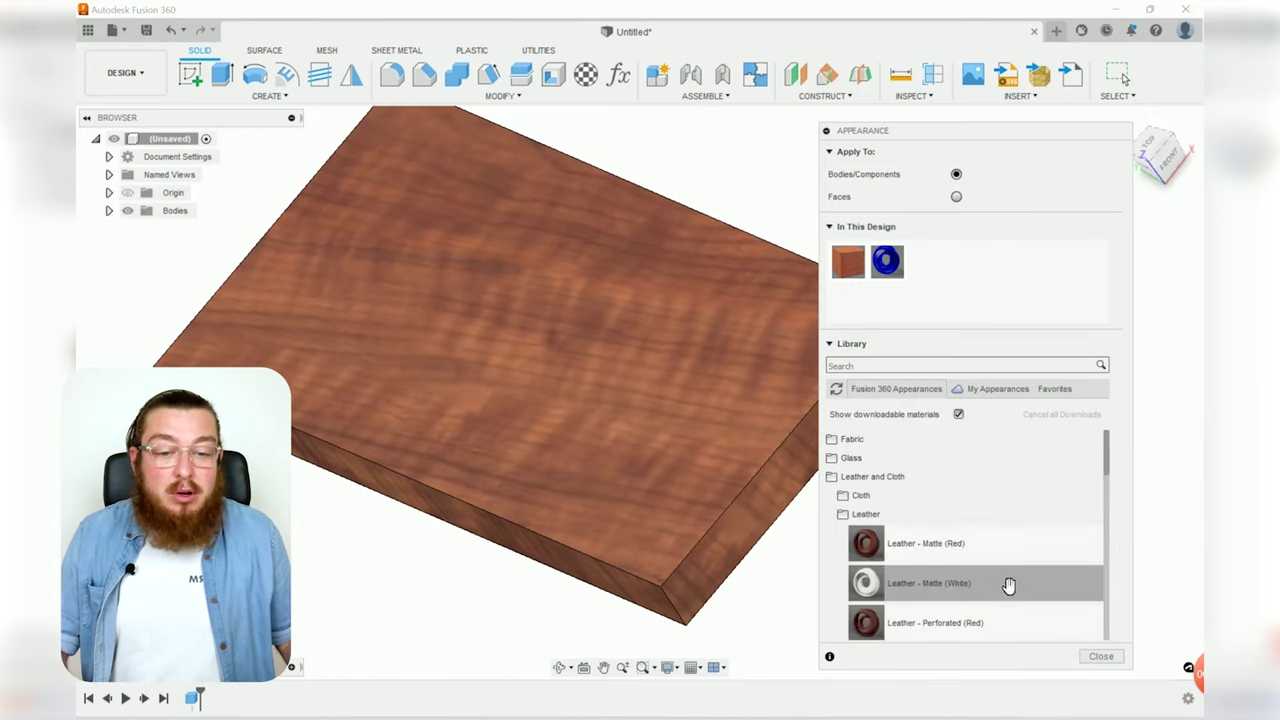
pyautogui.scroll(-2, 990, 580)
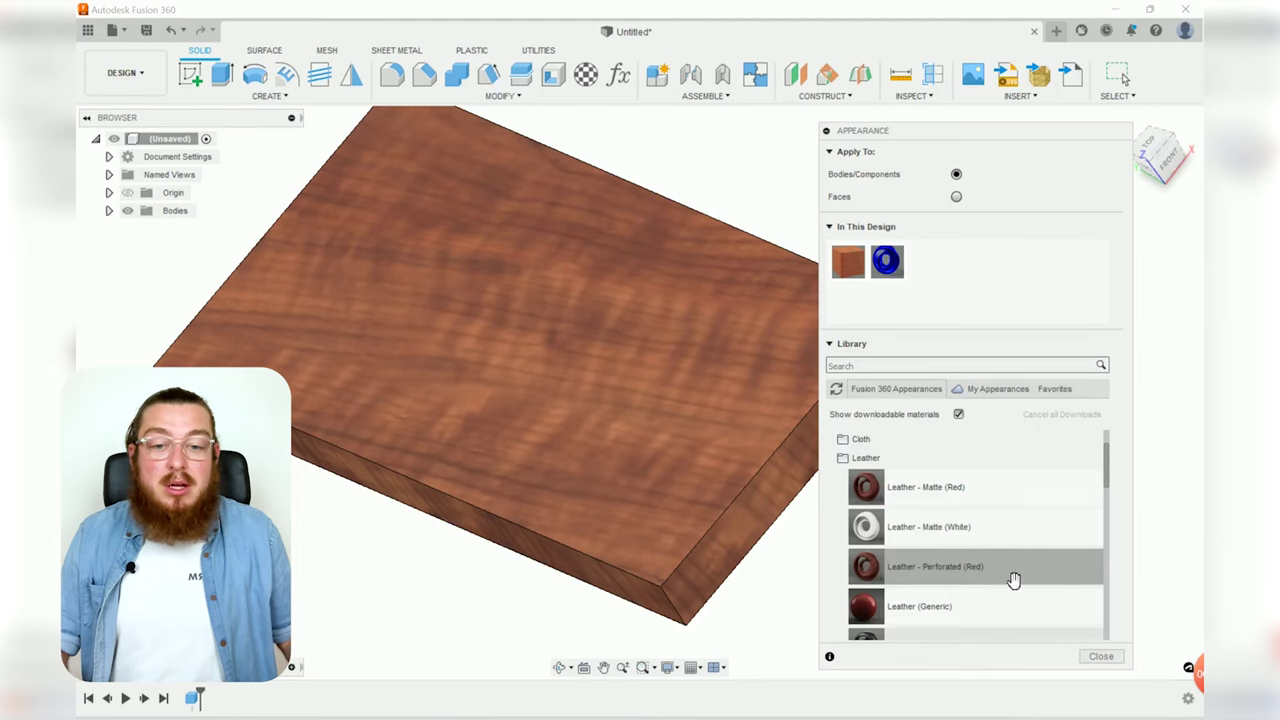
pyautogui.moveTo(1010, 577); pyautogui.dragTo(877, 443)
pyautogui.moveTo(630, 400); pyautogui.dragTo(570, 487)
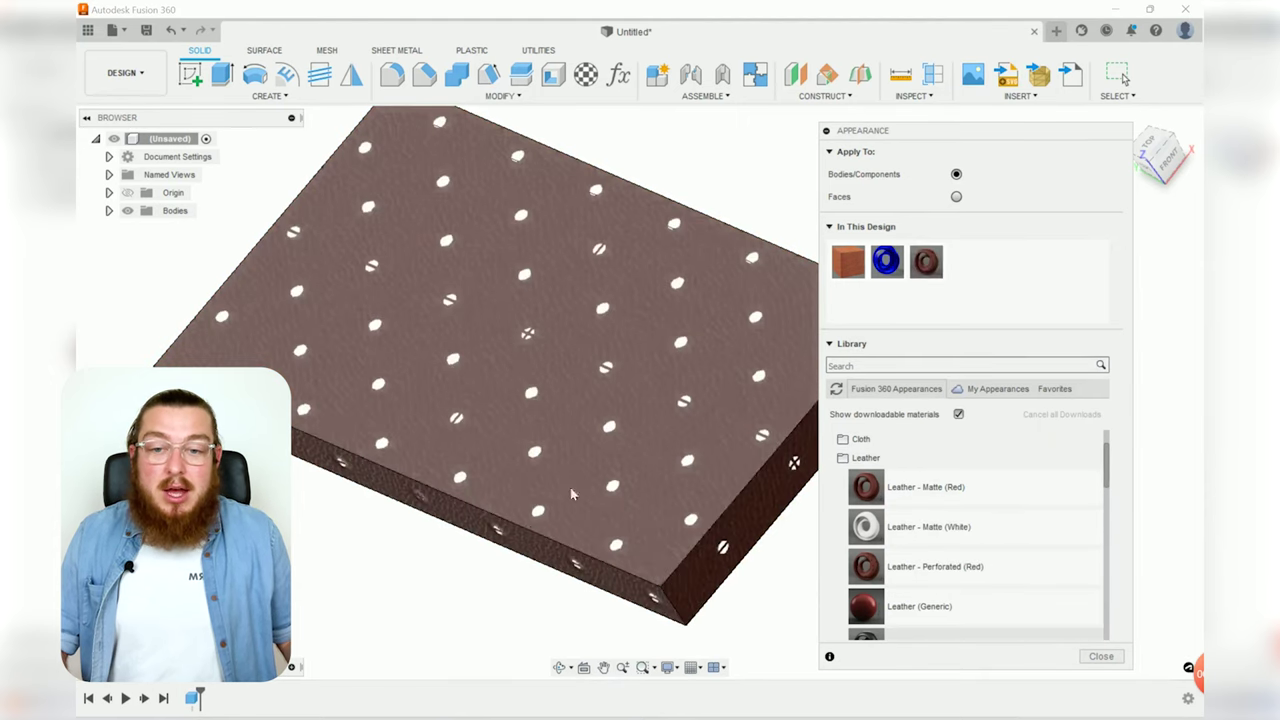
# - Inspect the perforations on the board and the cutout texture behind them in the Leather - Perforated (Red) material settings
pyautogui.keyDown('shift'); pyautogui.moveTo(570, 487); pyautogui.dragTo(534, 429, button='middle'); pyautogui.keyUp('shift')
pyautogui.scroll(5, 508, 251)
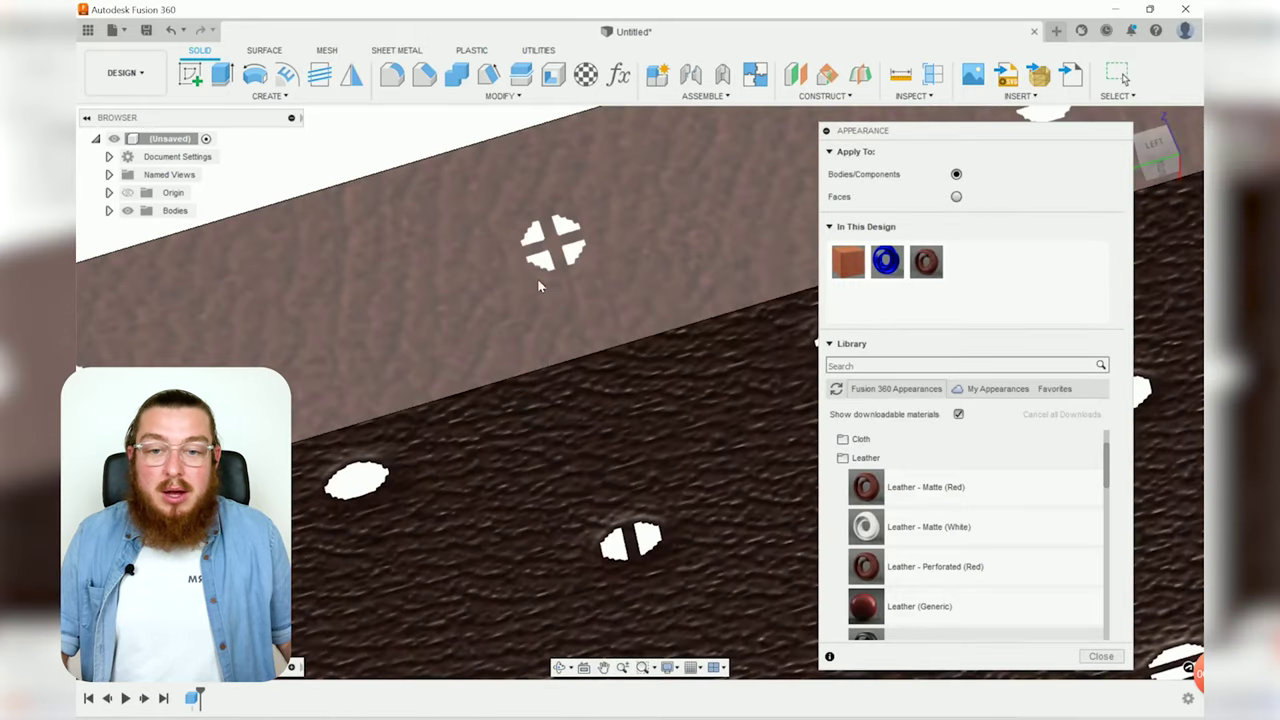
pyautogui.keyDown('shift'); pyautogui.moveTo(537, 278); pyautogui.dragTo(540, 434, button='middle'); pyautogui.keyUp('shift')
pyautogui.scroll(-5, 563, 400)
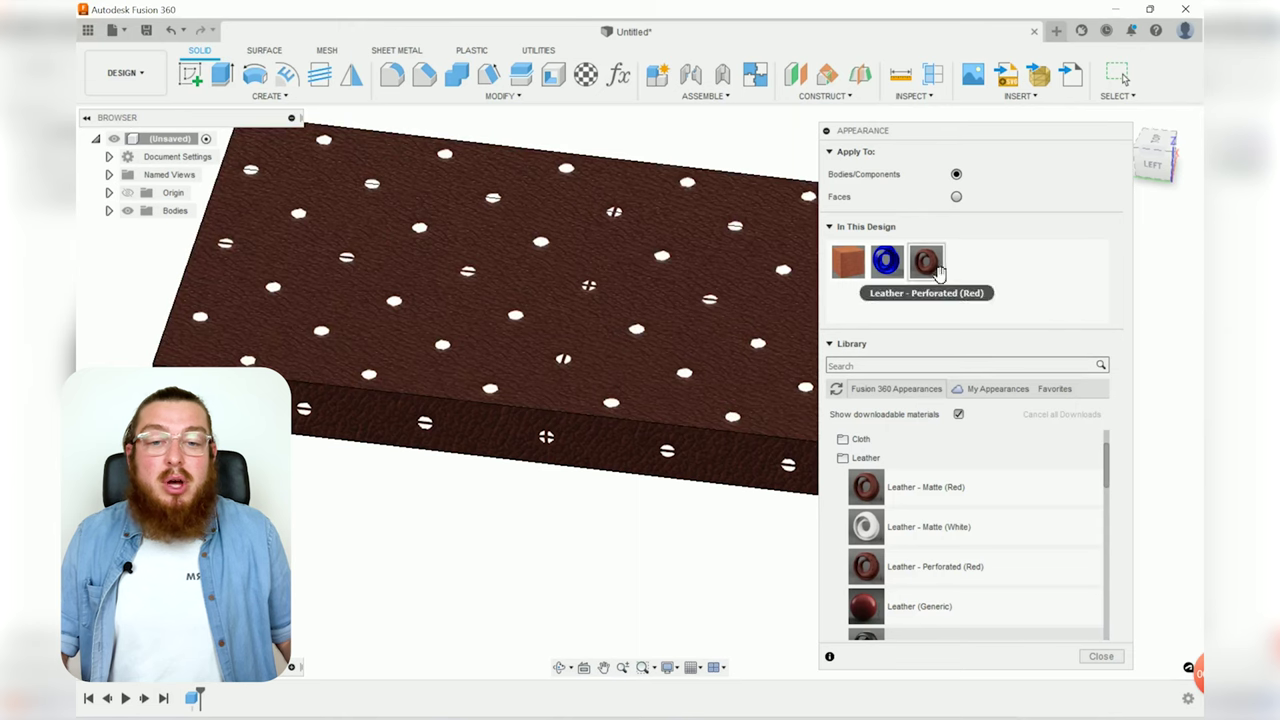
pyautogui.doubleClick(926, 262)
pyautogui.click(776, 260)
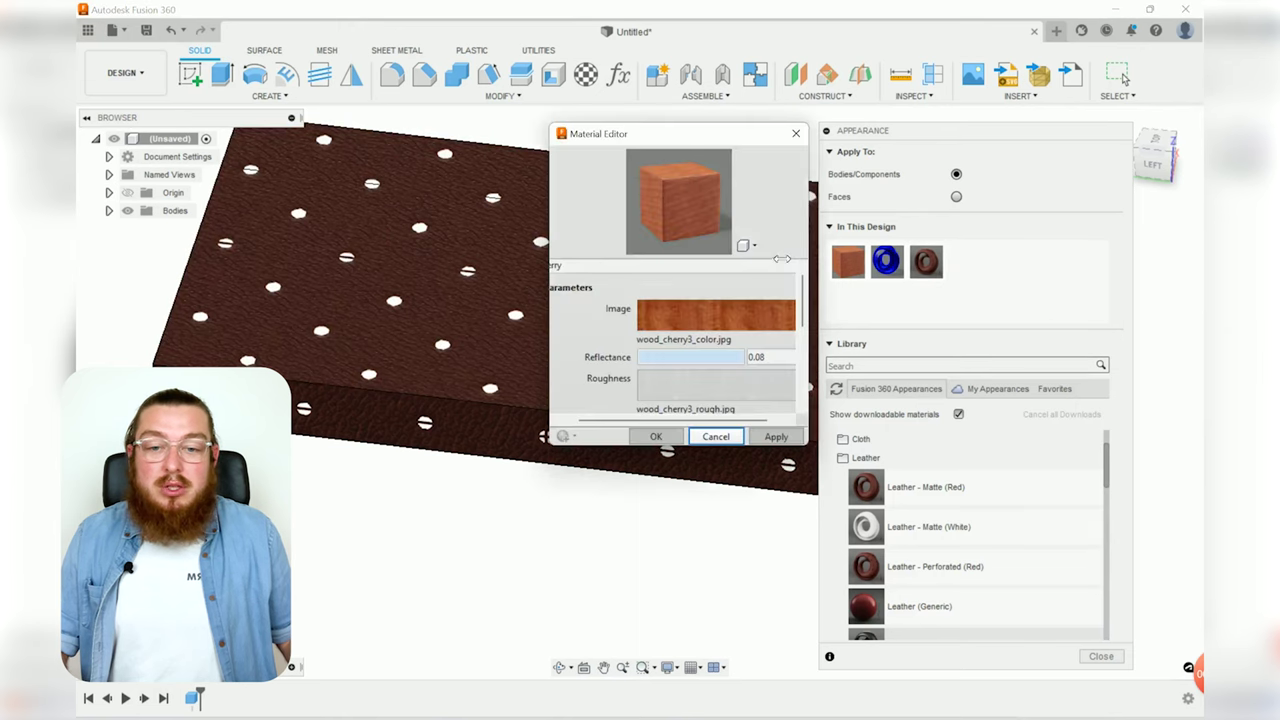
pyautogui.scroll(-5, 686, 360)
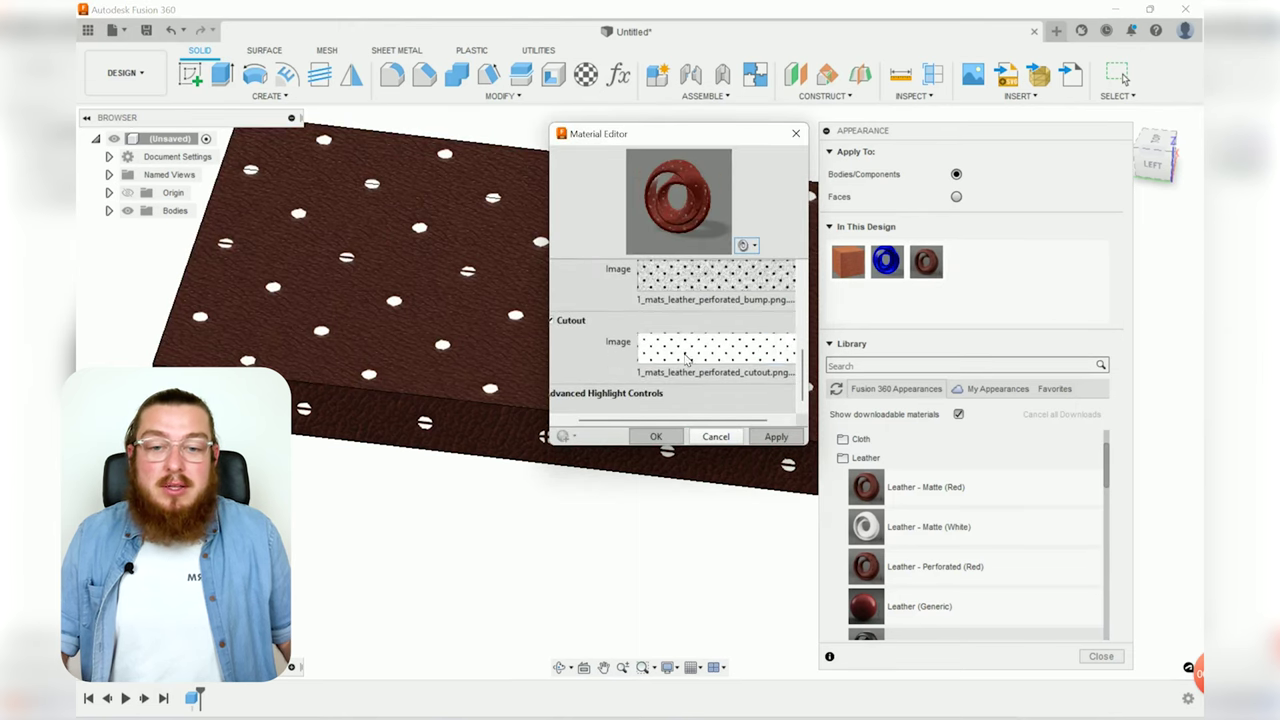
pyautogui.click(686, 352)
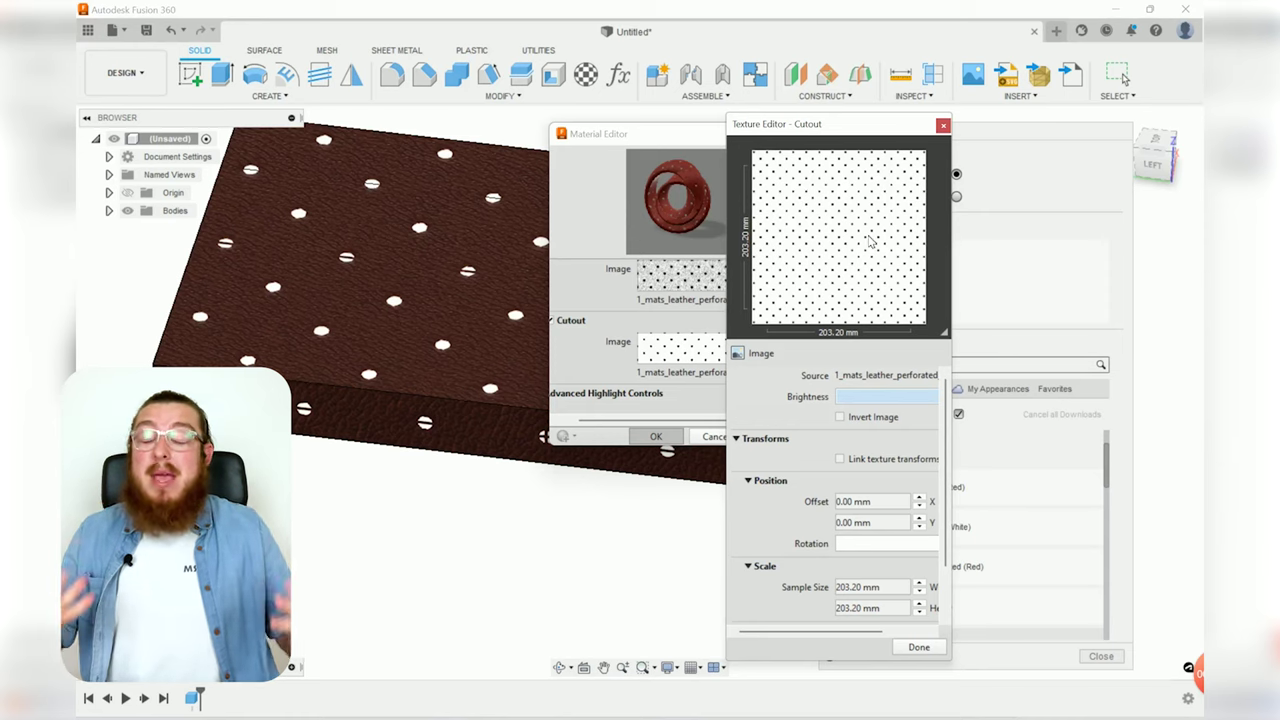
pyautogui.click(919, 648)
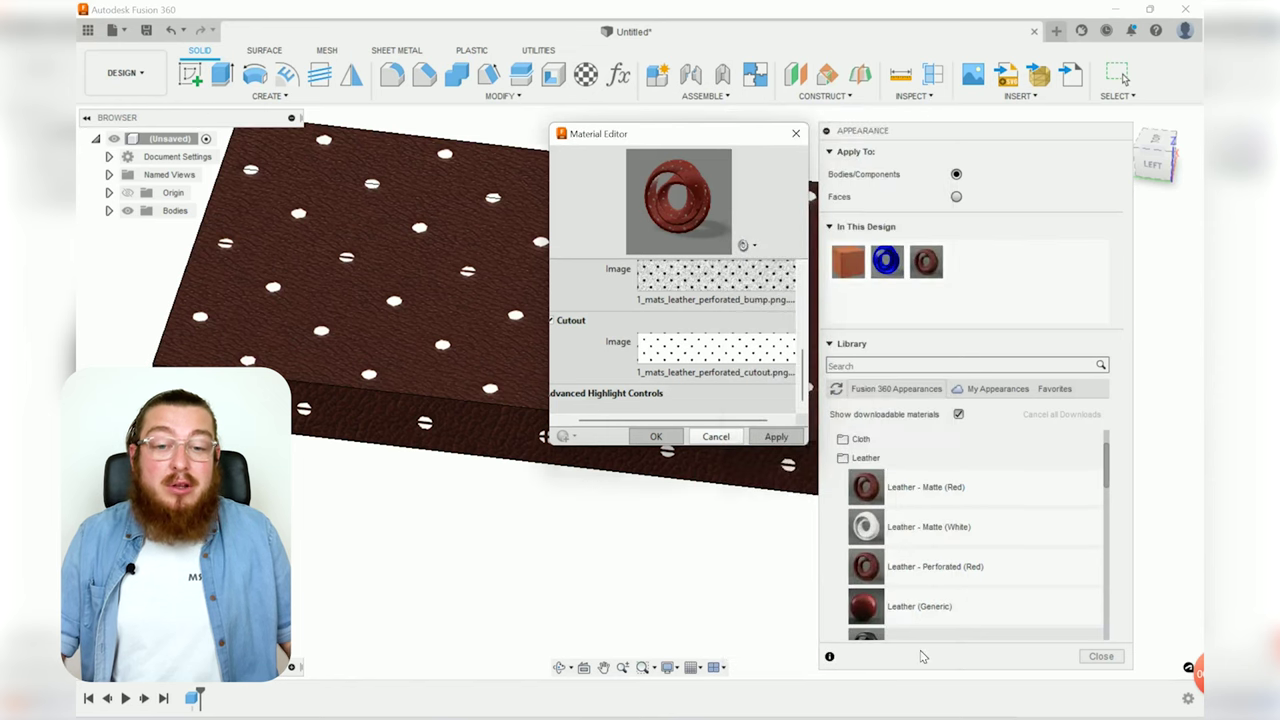
pyautogui.click(722, 436)
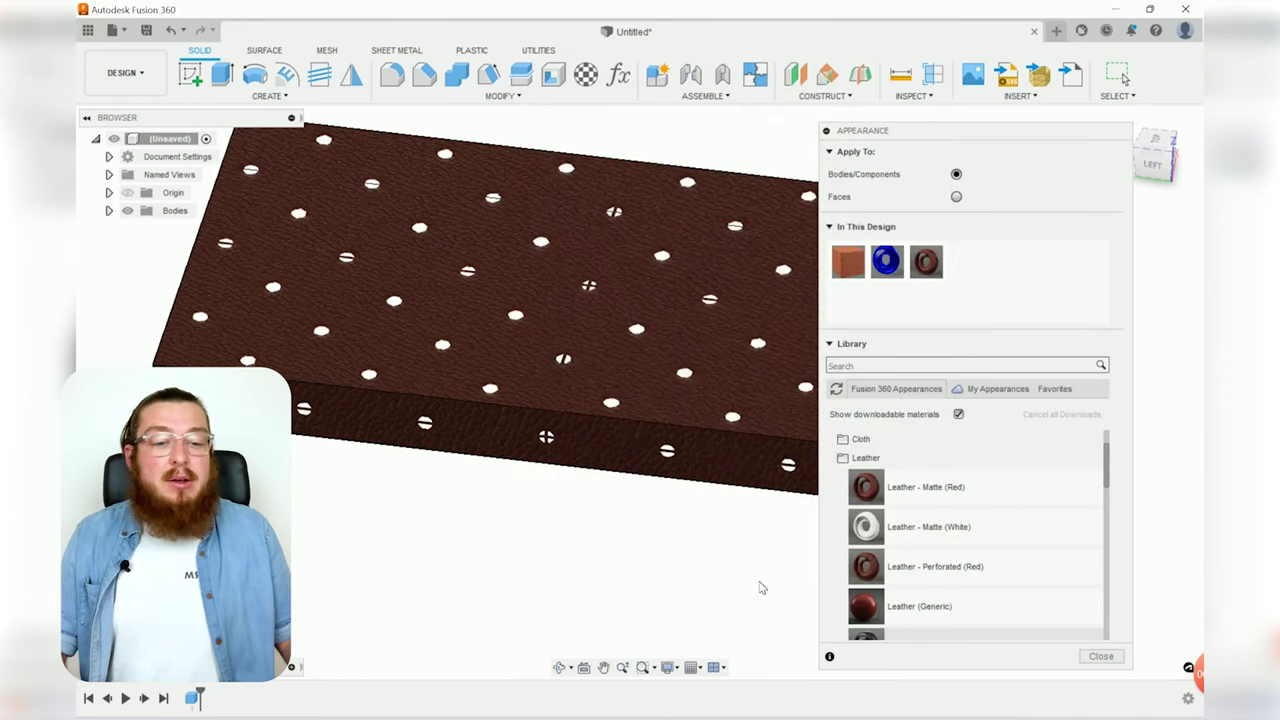
# - Leave the appearance settings and close the perforated leather board design
pyautogui.click(1106, 658)
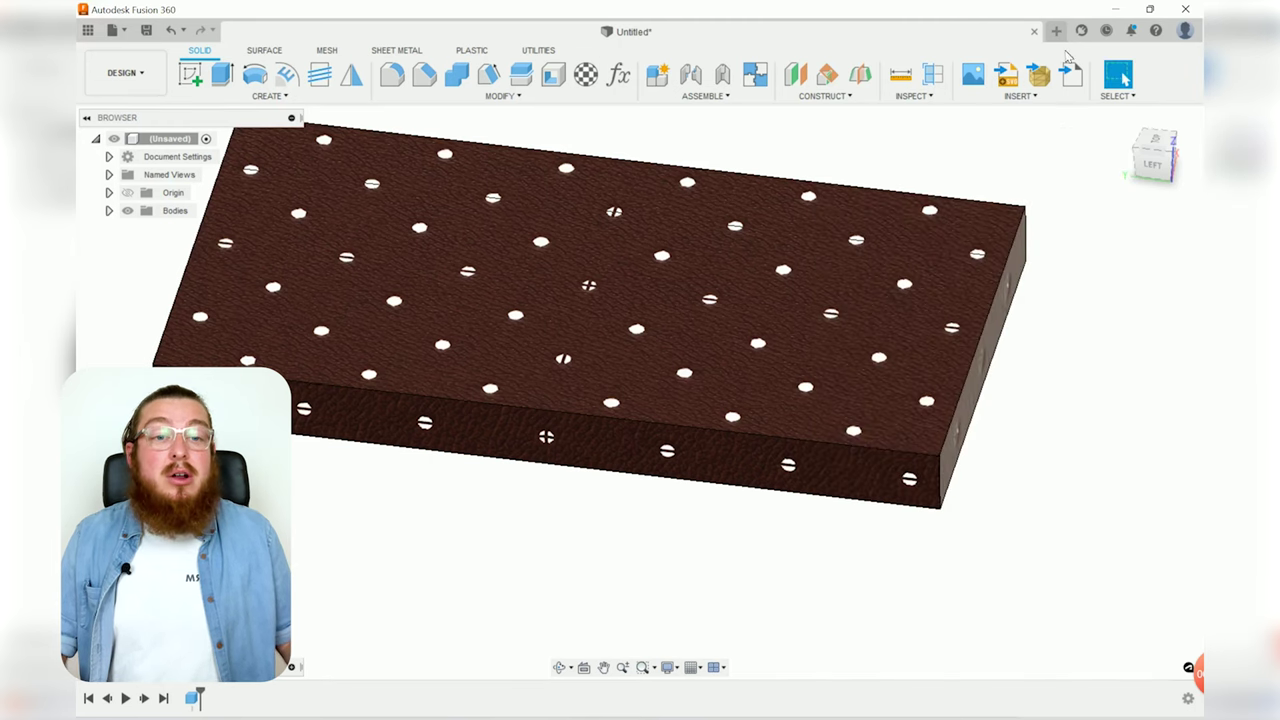
pyautogui.click(1034, 31)
pyautogui.click(714, 390)
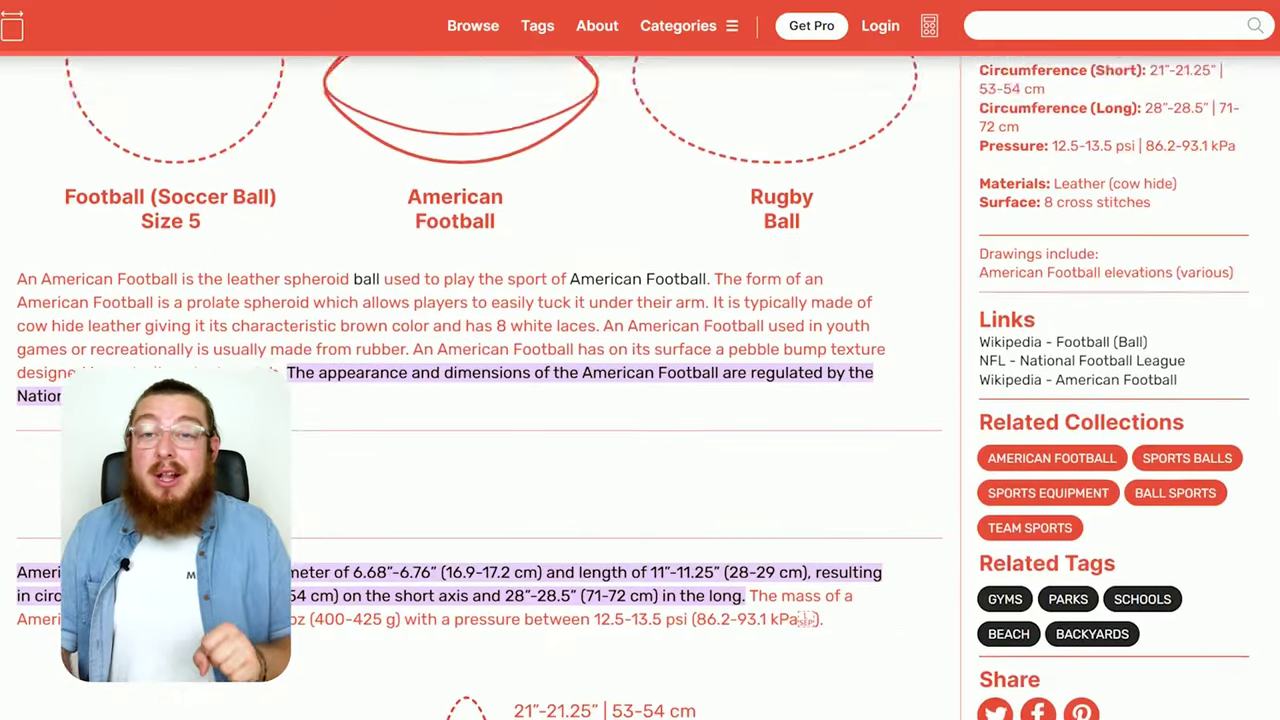
# - Switch to the dimensions reference web page and read the American football's diameter, length and circumference drawings
pyautogui.scroll(-5, 640, 400)
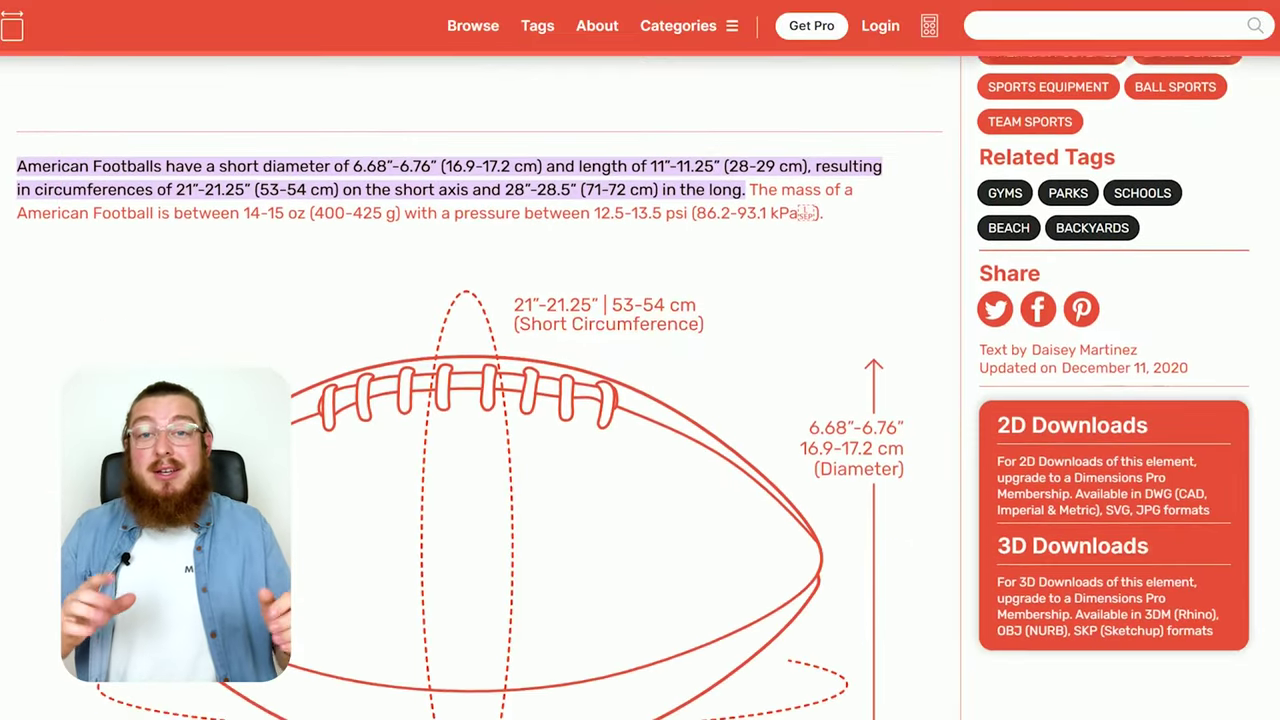
pyautogui.scroll(-5, 640, 400)
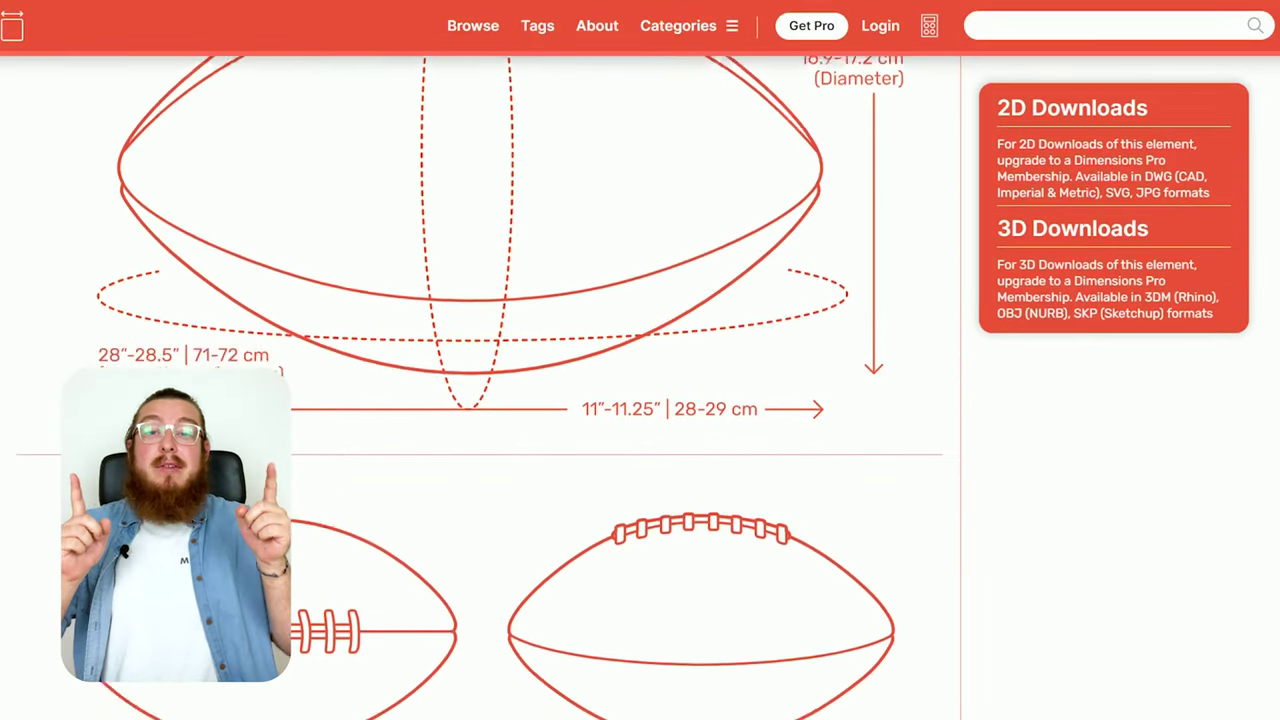
pyautogui.scroll(-5, 640, 400)
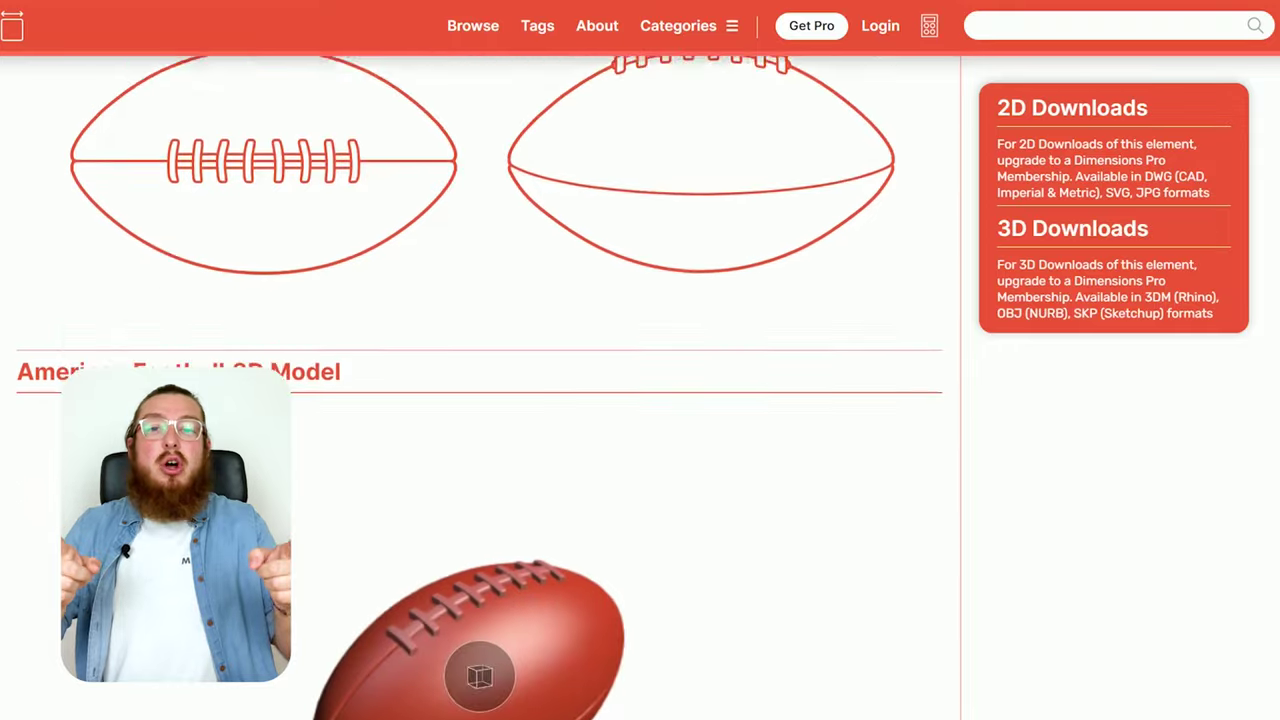
pyautogui.scroll(-2, 640, 400)
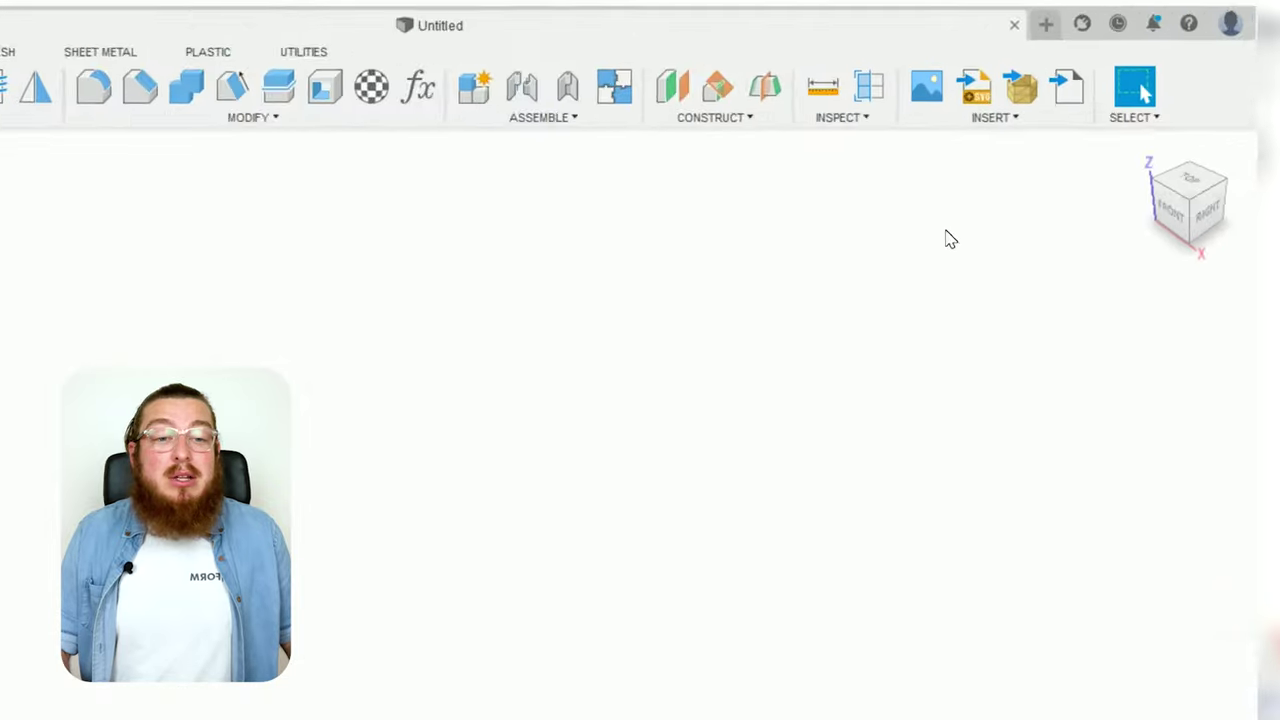
# - Insert the local image Football.JPEG as a canvas on the XZ origin plane of the empty design
pyautogui.click(1017, 97)
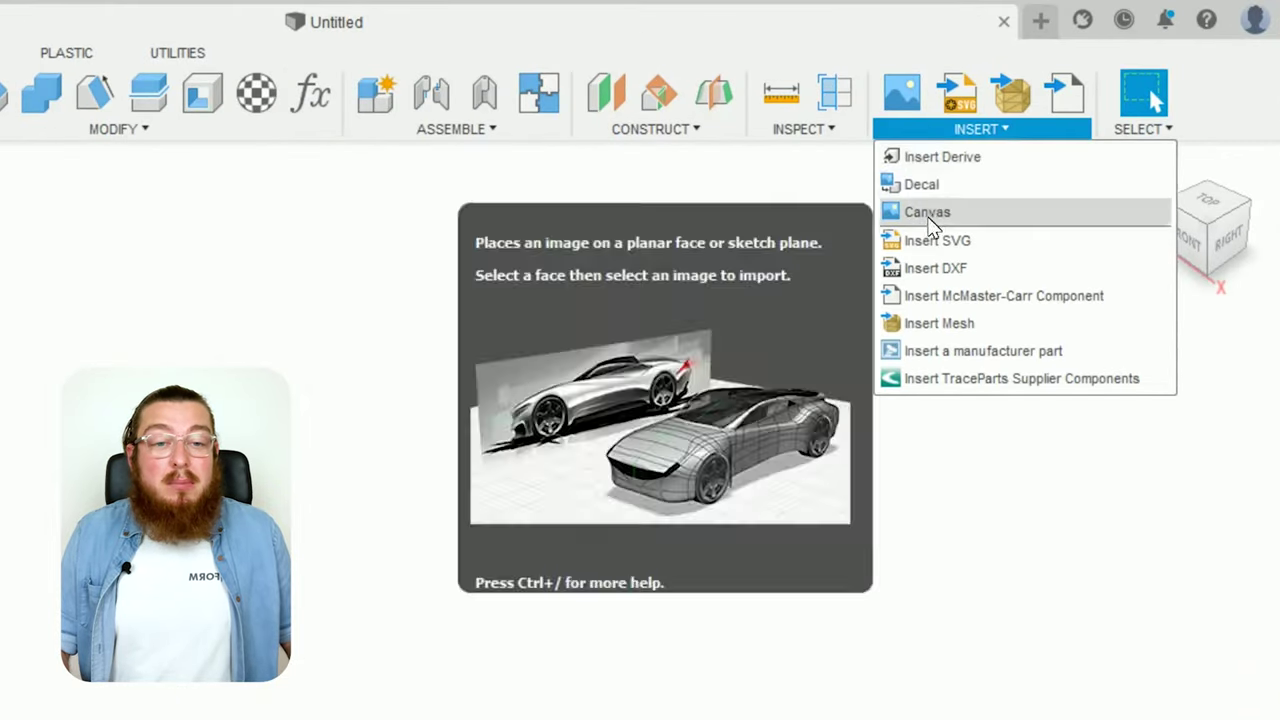
pyautogui.click(927, 213)
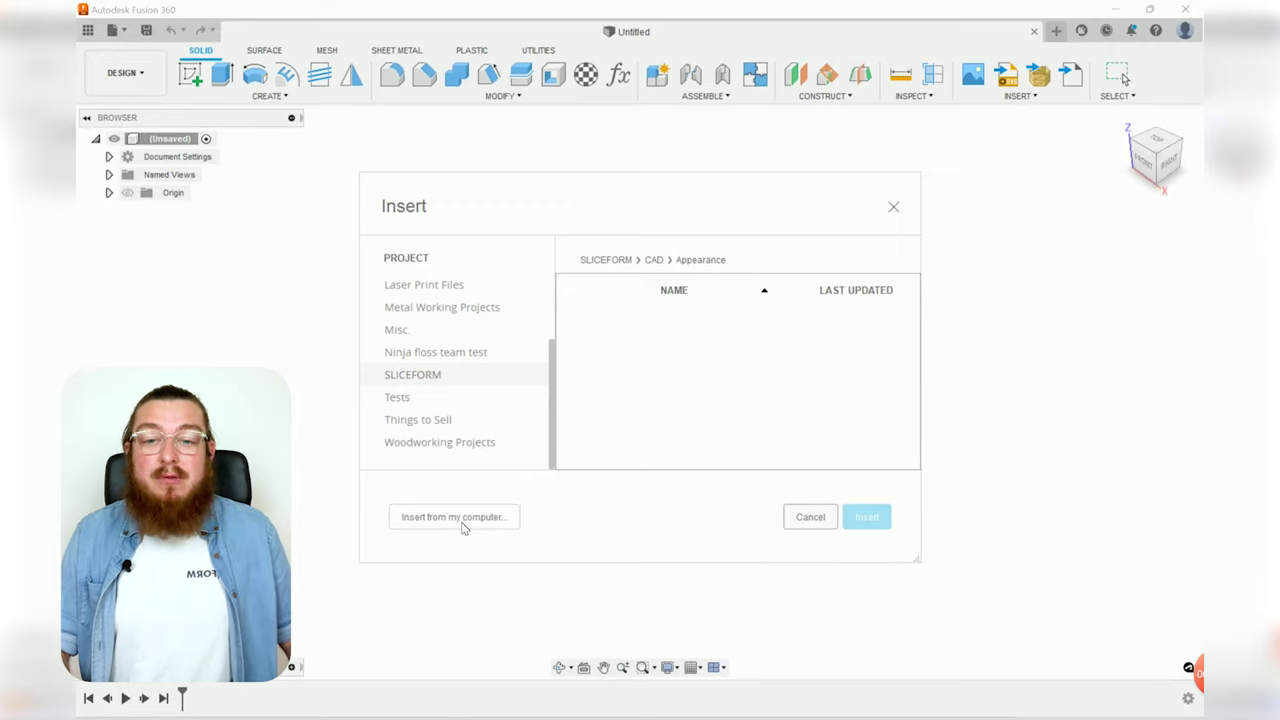
pyautogui.click(491, 520)
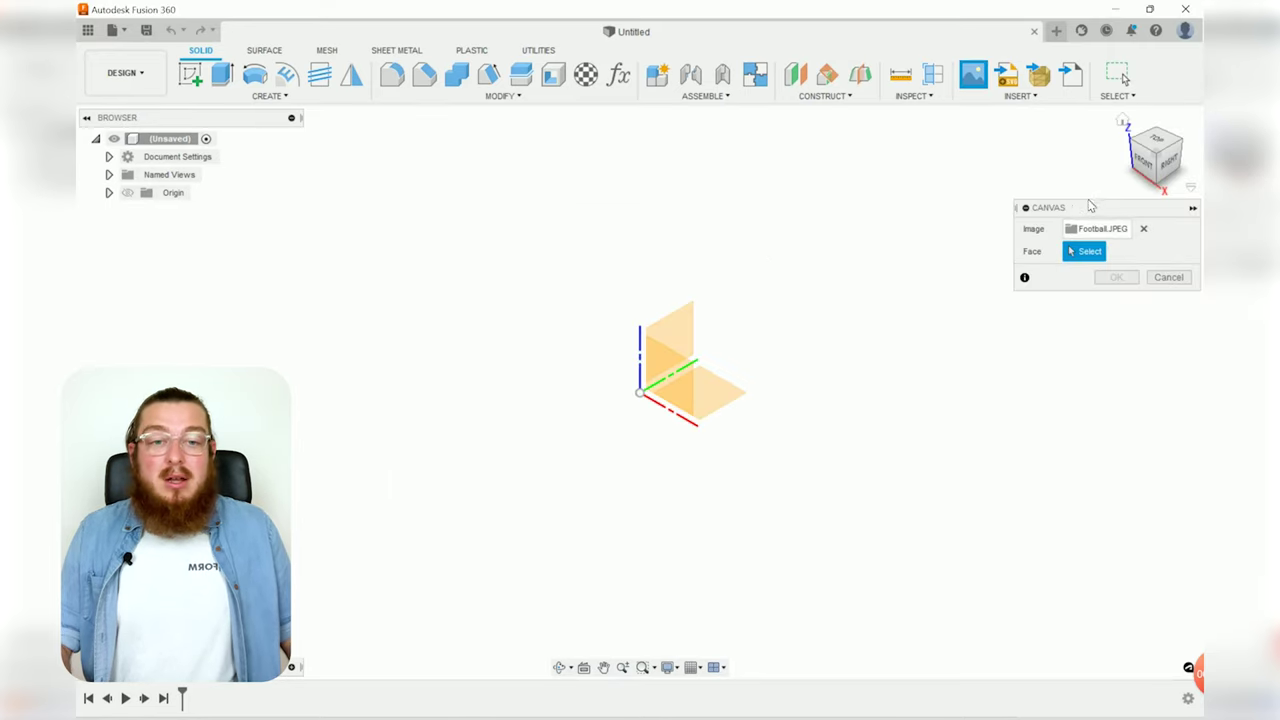
pyautogui.moveTo(1087, 207); pyautogui.dragTo(931, 167)
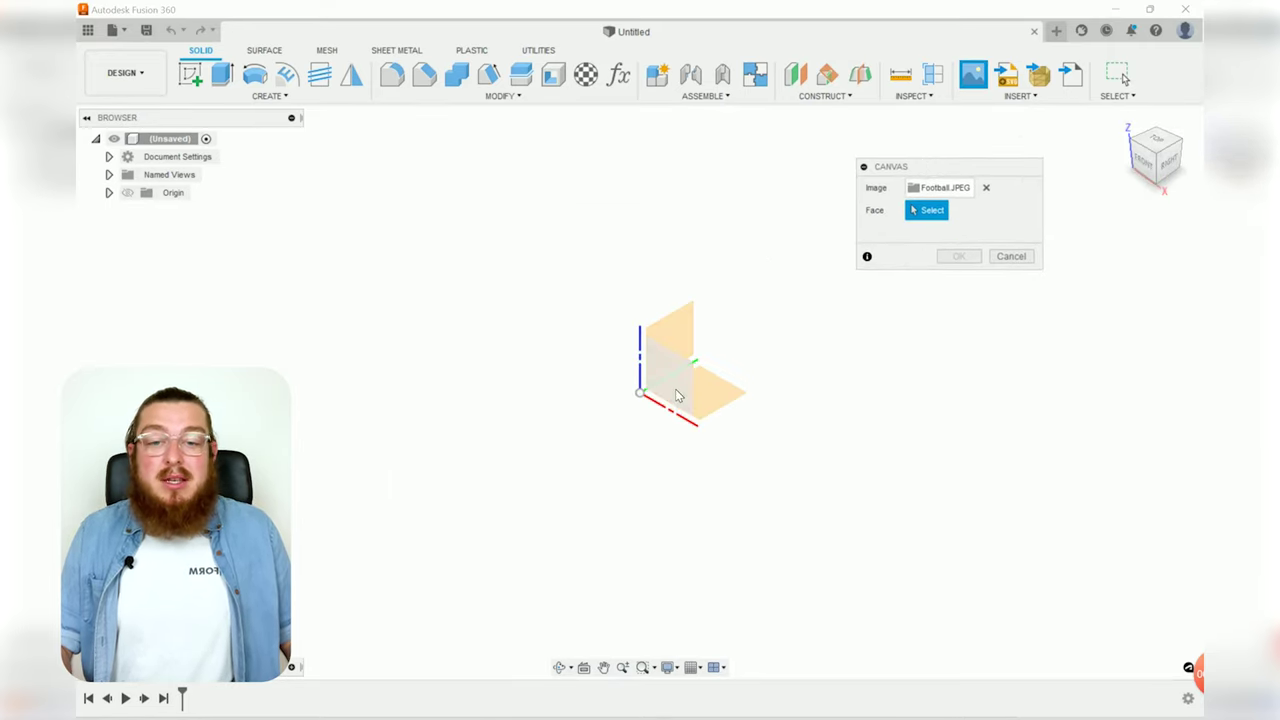
pyautogui.click(677, 380)
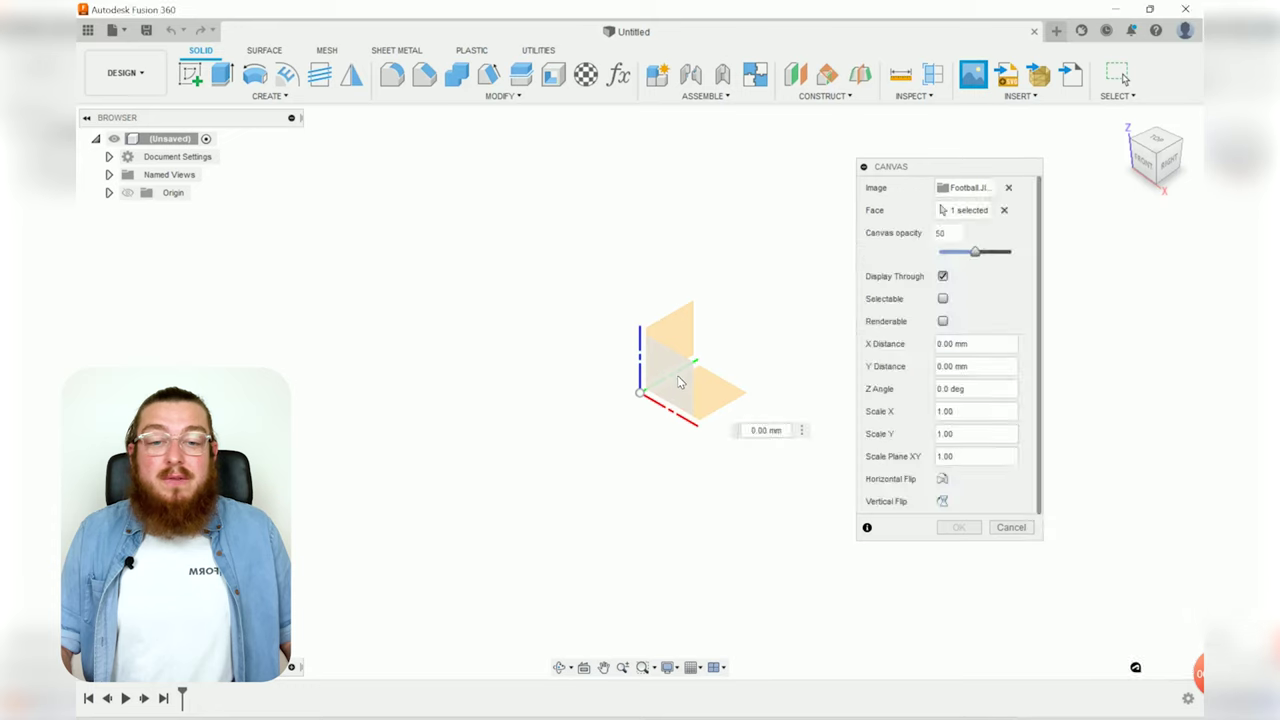
# - Enlarge the football canvas uniformly in the front view to a plane scale of about 4.5, with opacity 49
pyautogui.click(1145, 172)
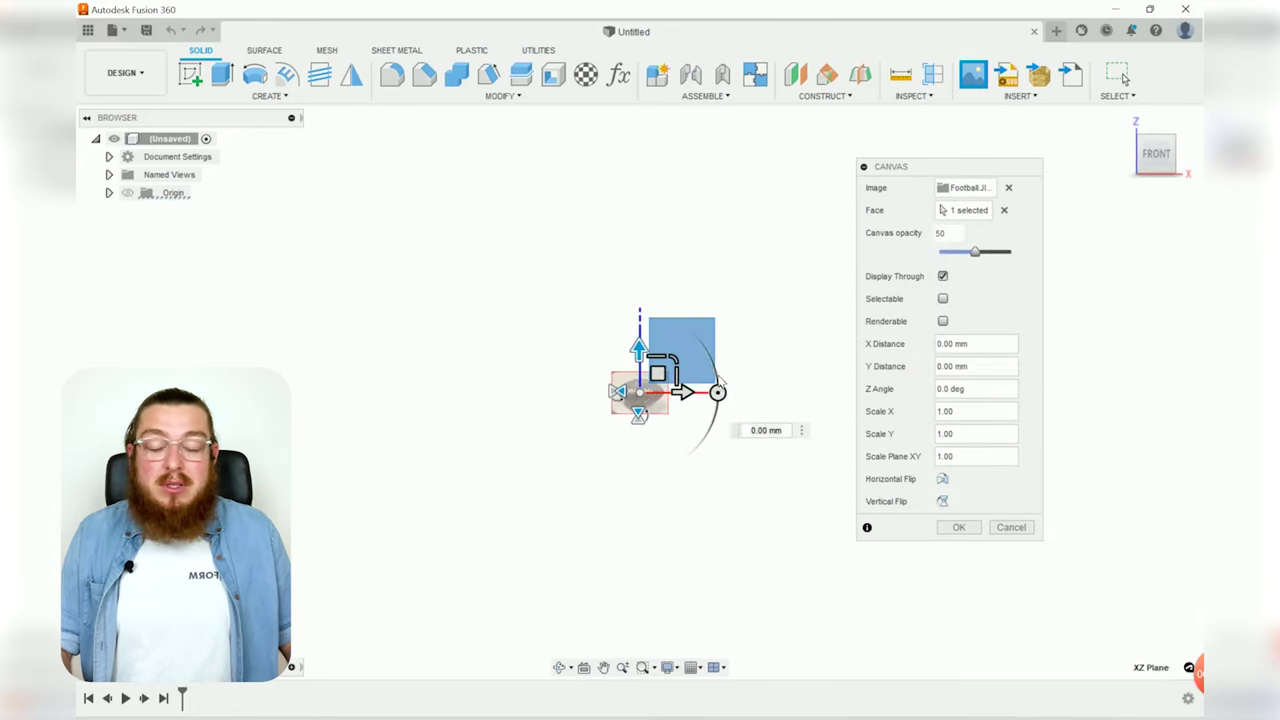
pyautogui.moveTo(689, 360); pyautogui.dragTo(846, 266)
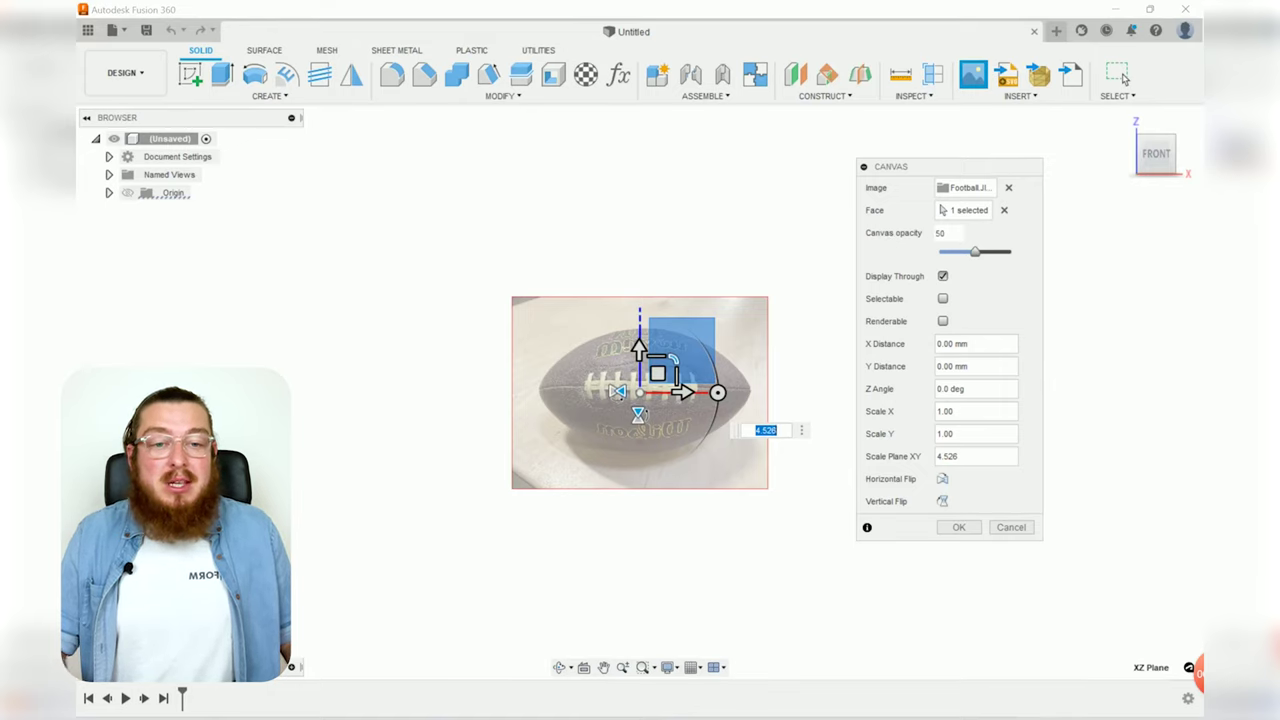
pyautogui.moveTo(975, 252)
pyautogui.mouseDown()
pyautogui.moveTo(957, 255)
pyautogui.moveTo(1006, 255)
pyautogui.moveTo(946, 255)
pyautogui.moveTo(976, 256)
pyautogui.mouseUp()
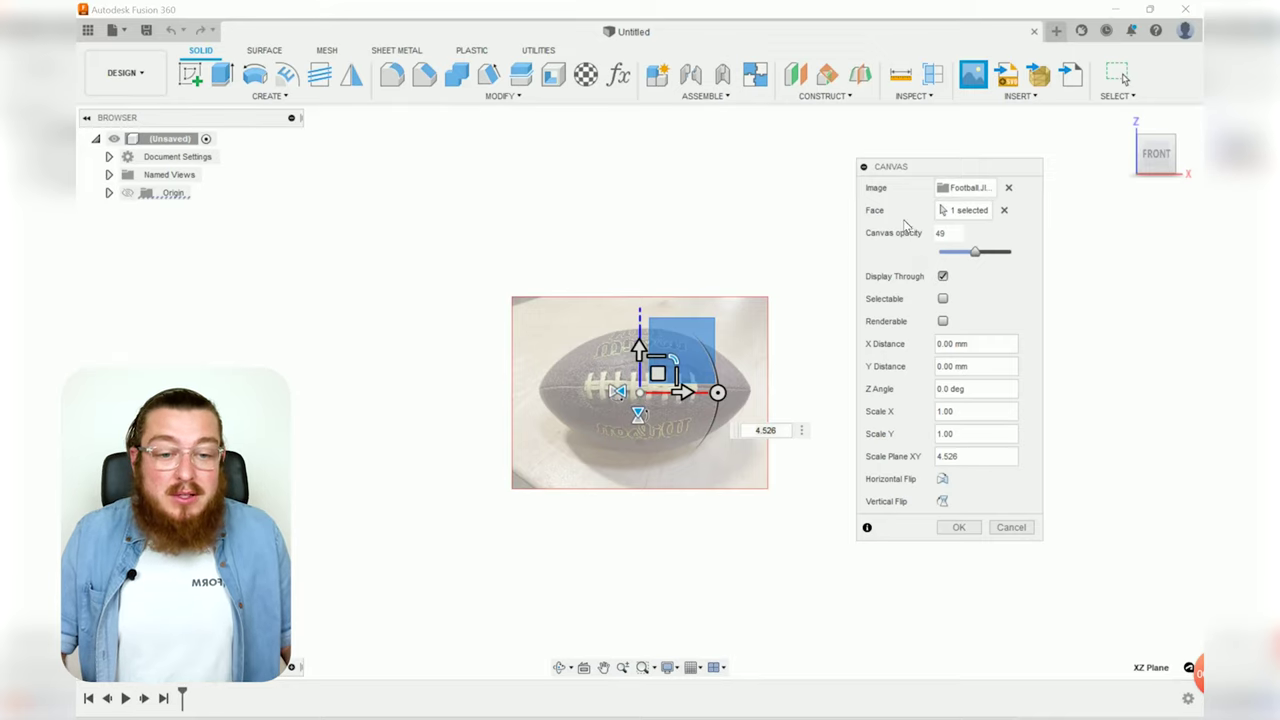
pyautogui.click(959, 527)
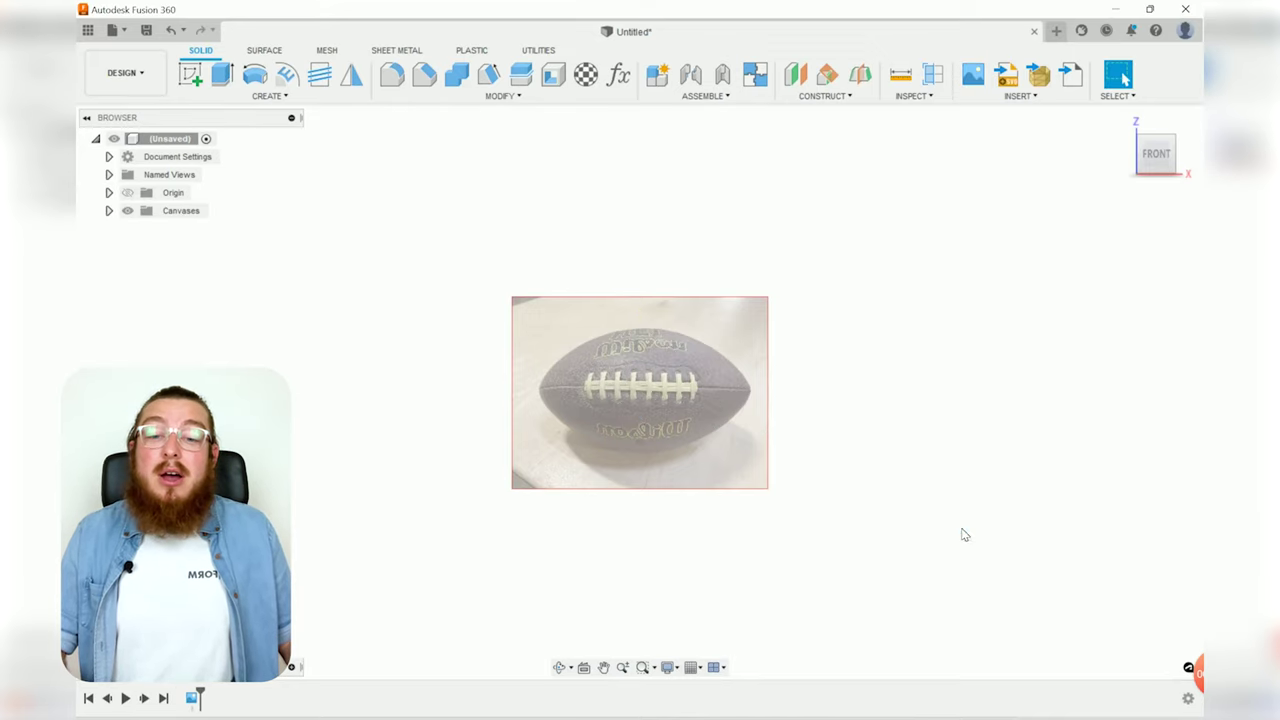
# - Change the document's active unit type to Inch and clear the Set as Default option
pyautogui.click(110, 157)
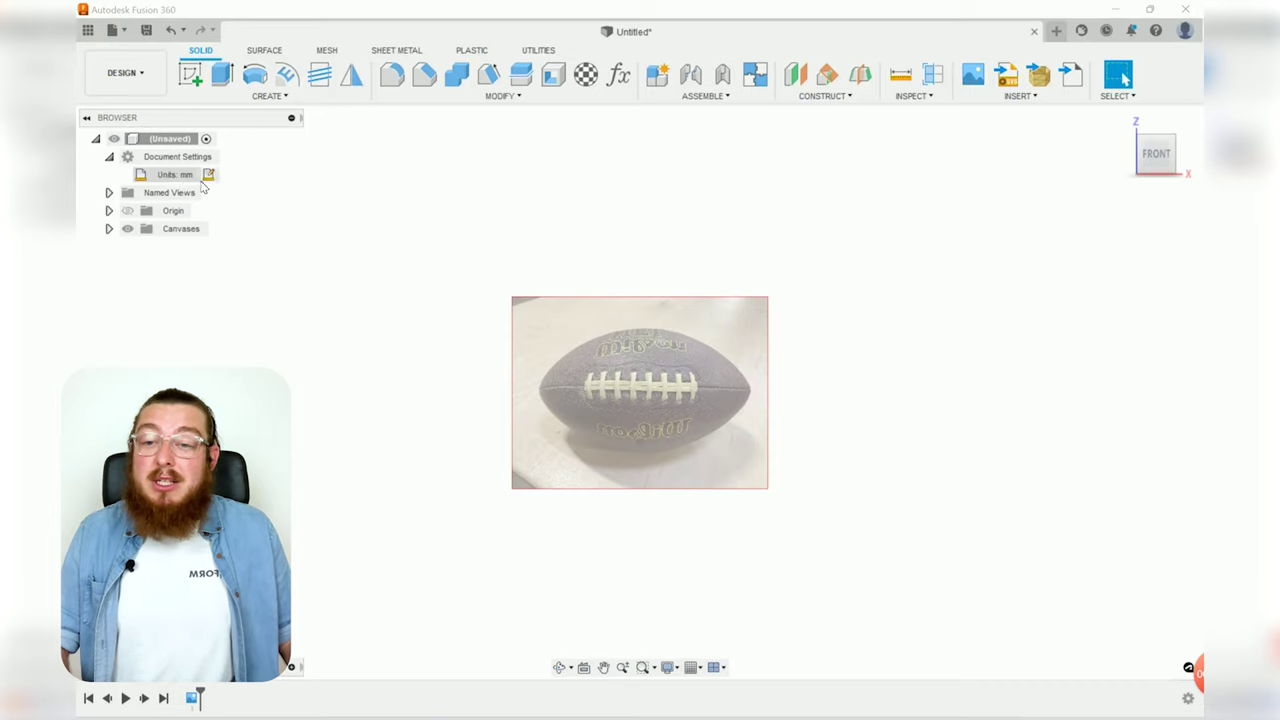
pyautogui.click(209, 175)
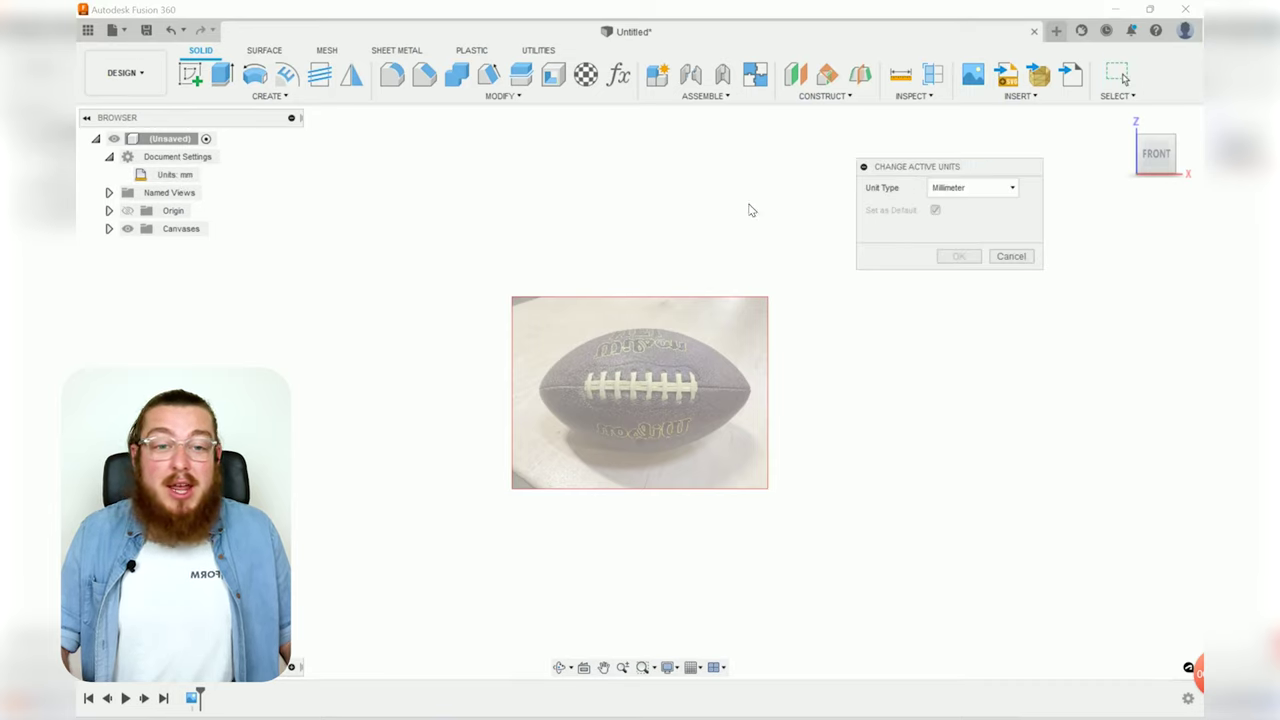
pyautogui.click(986, 188)
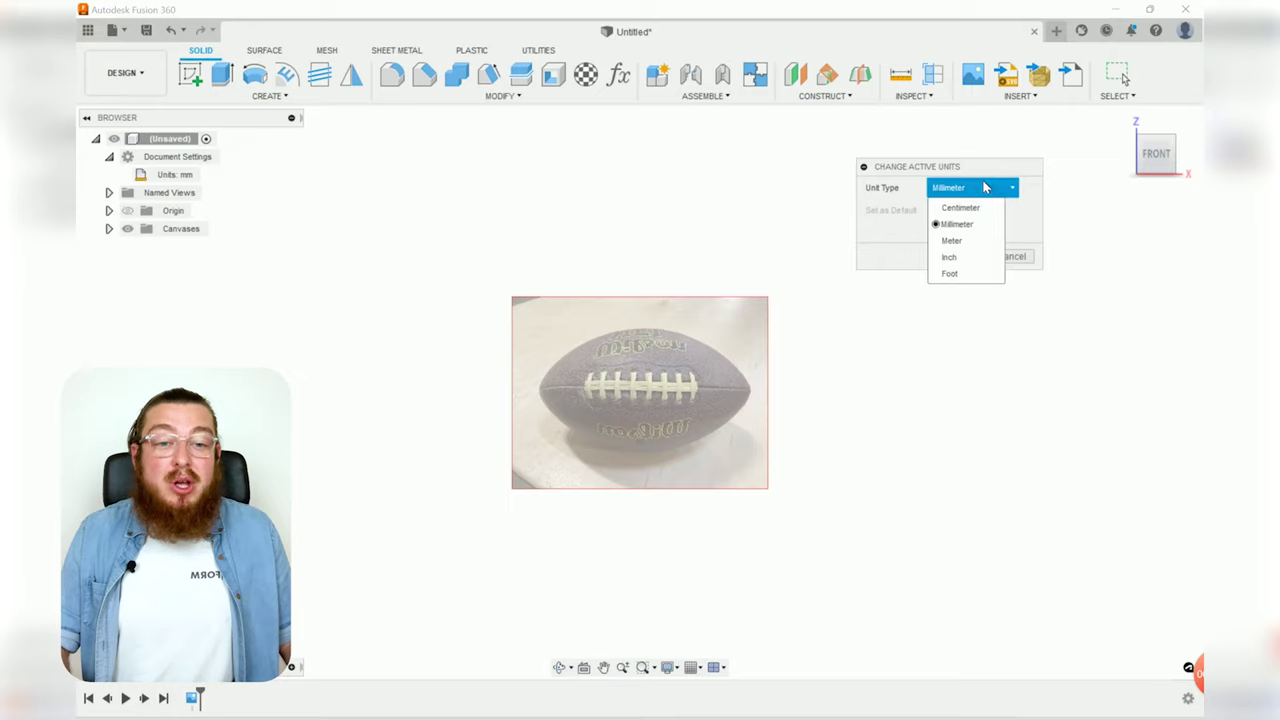
pyautogui.click(962, 257)
pyautogui.click(935, 211)
pyautogui.click(957, 257)
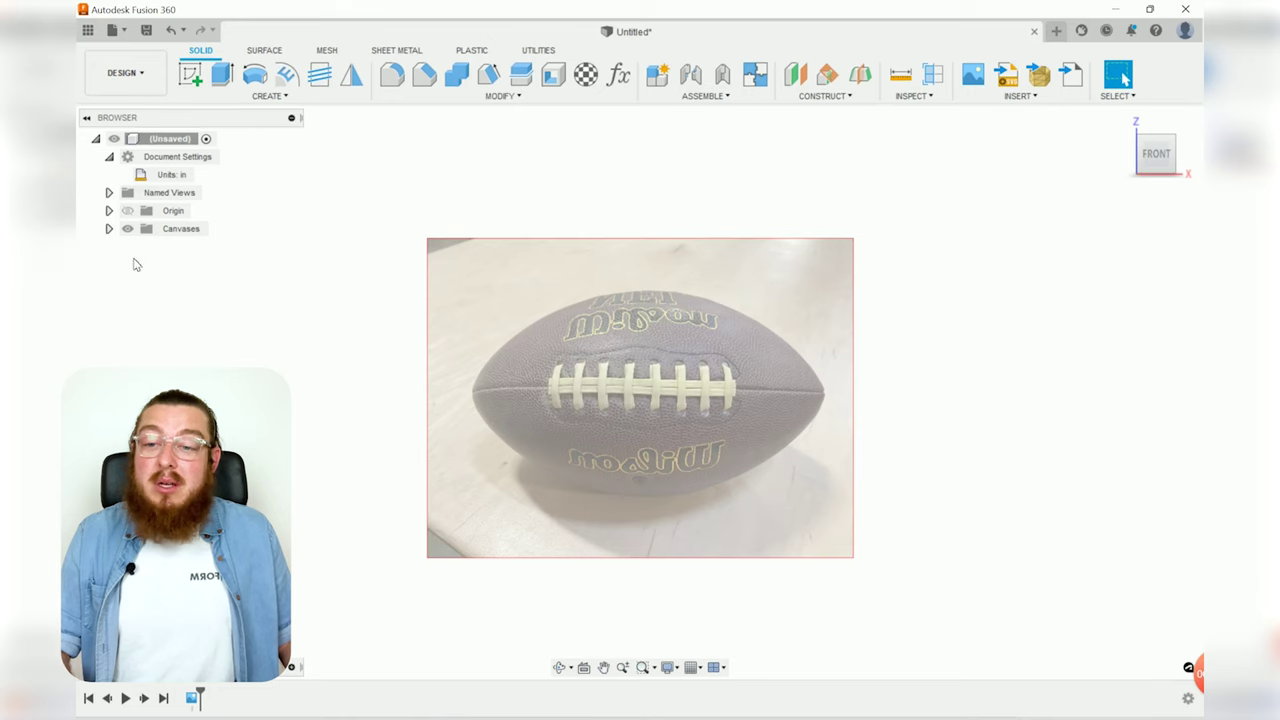
# - Start calibrating the Football canvas and place the first calibration point on the ball's left tip
pyautogui.click(109, 228)
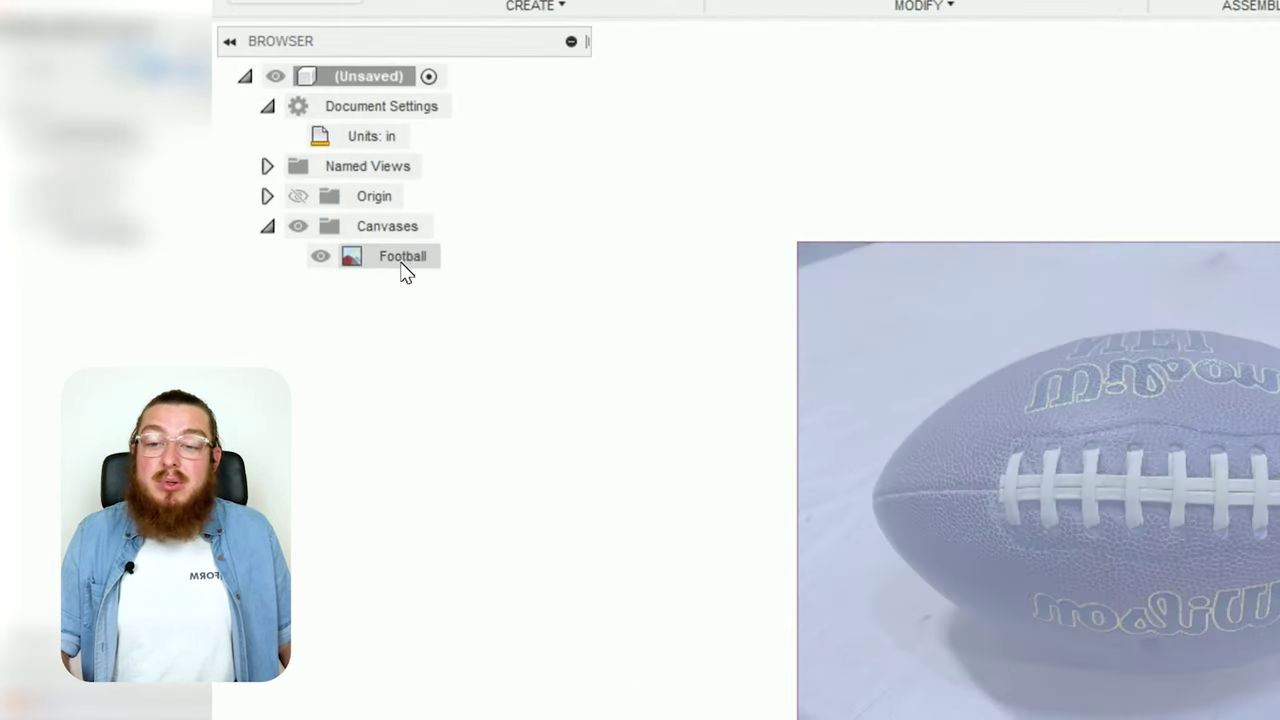
pyautogui.rightClick(411, 264)
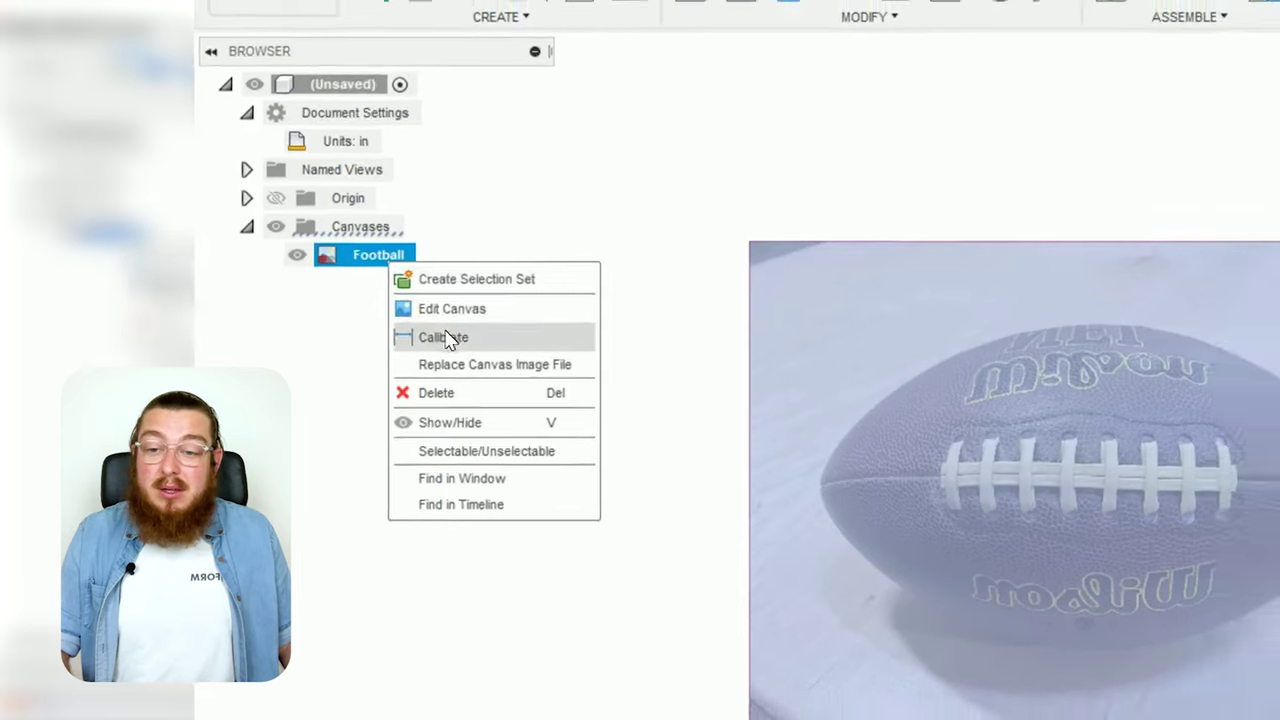
pyautogui.click(455, 340)
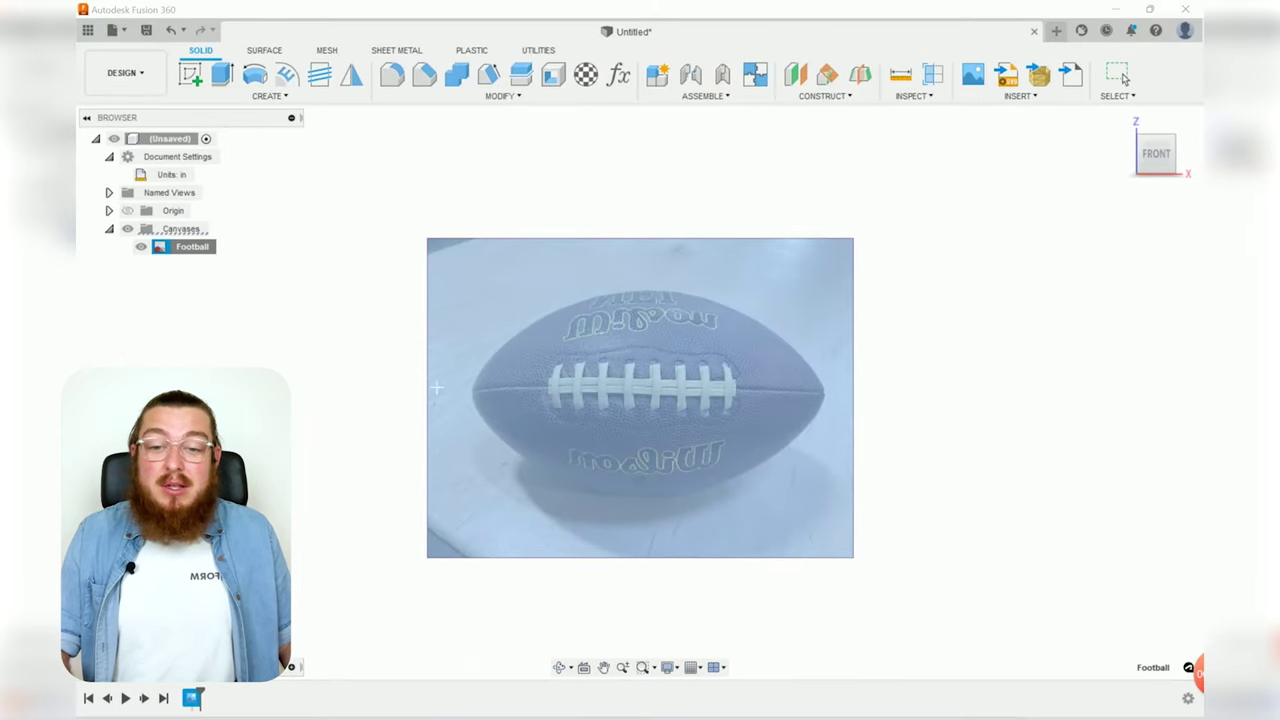
pyautogui.scroll(6, 488, 408)
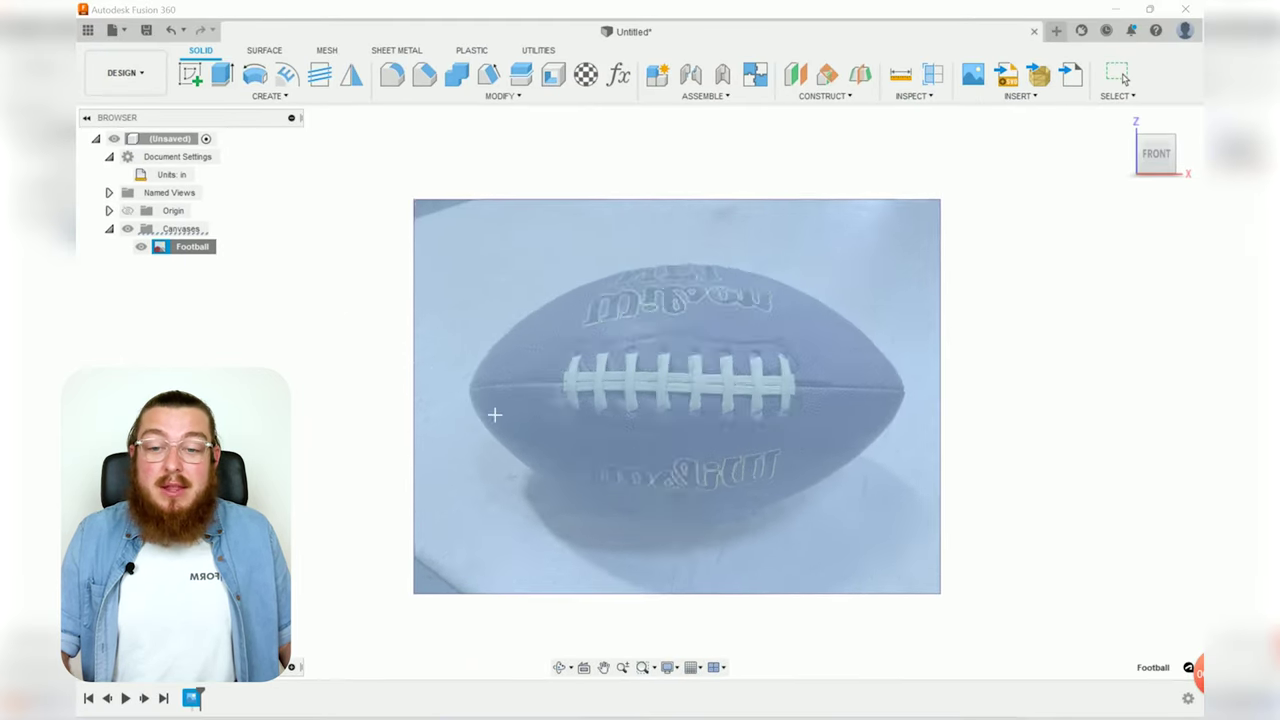
pyautogui.scroll(3, 486, 405)
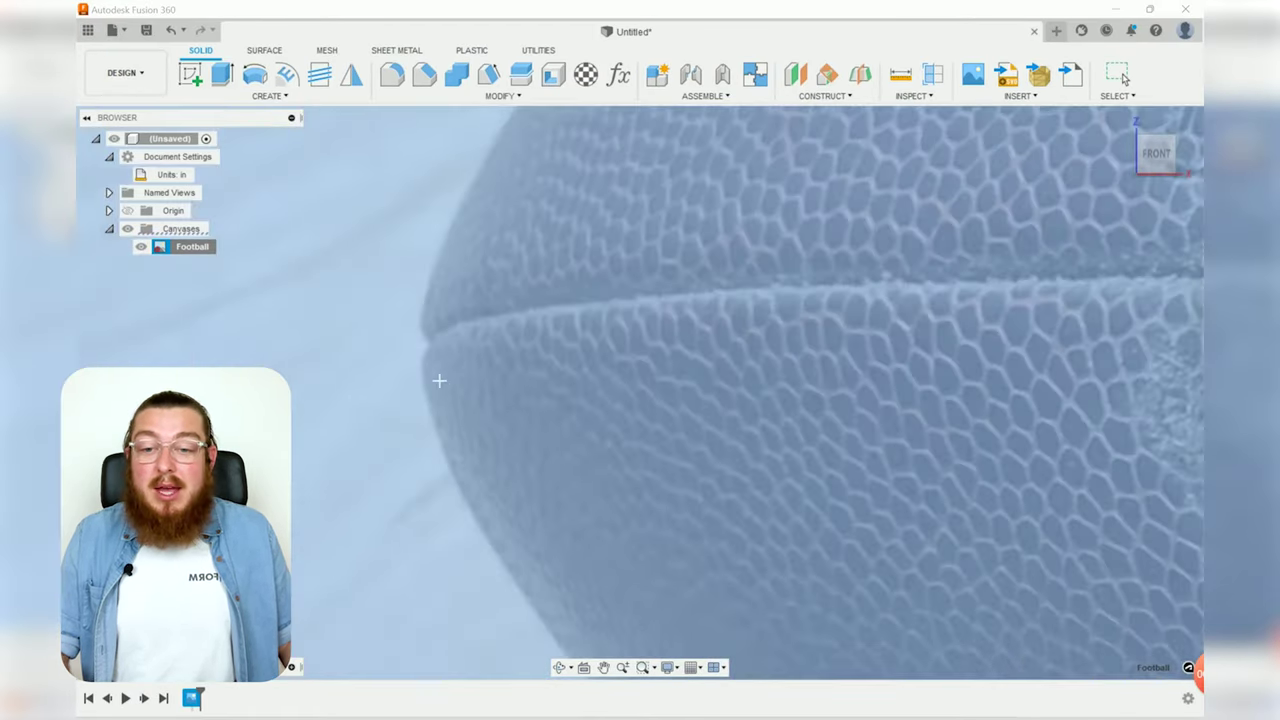
pyautogui.click(418, 343)
# - Place the second calibration point on the ball's right tip and set the calibrated length to 11.2 in
pyautogui.scroll(-8, 497, 355)
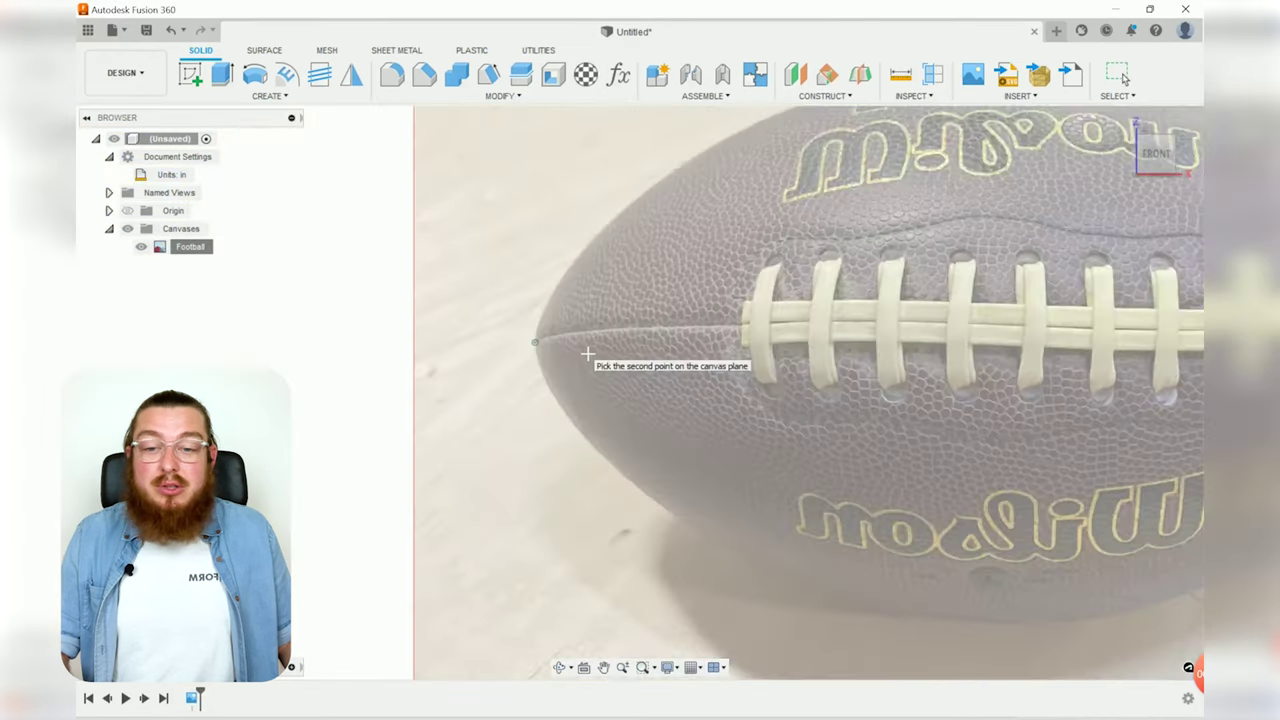
pyautogui.moveTo(930, 362); pyautogui.dragTo(662, 391, button='middle')
pyautogui.scroll(10, 662, 391)
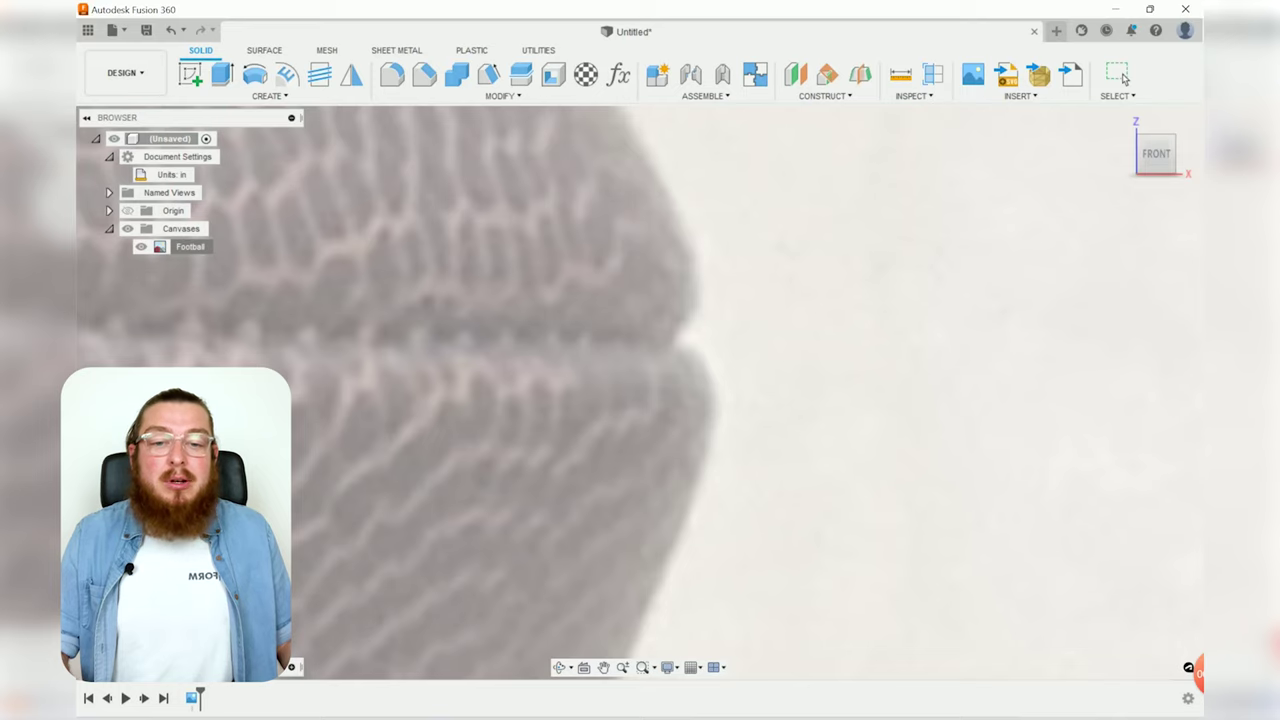
pyautogui.click(717, 336)
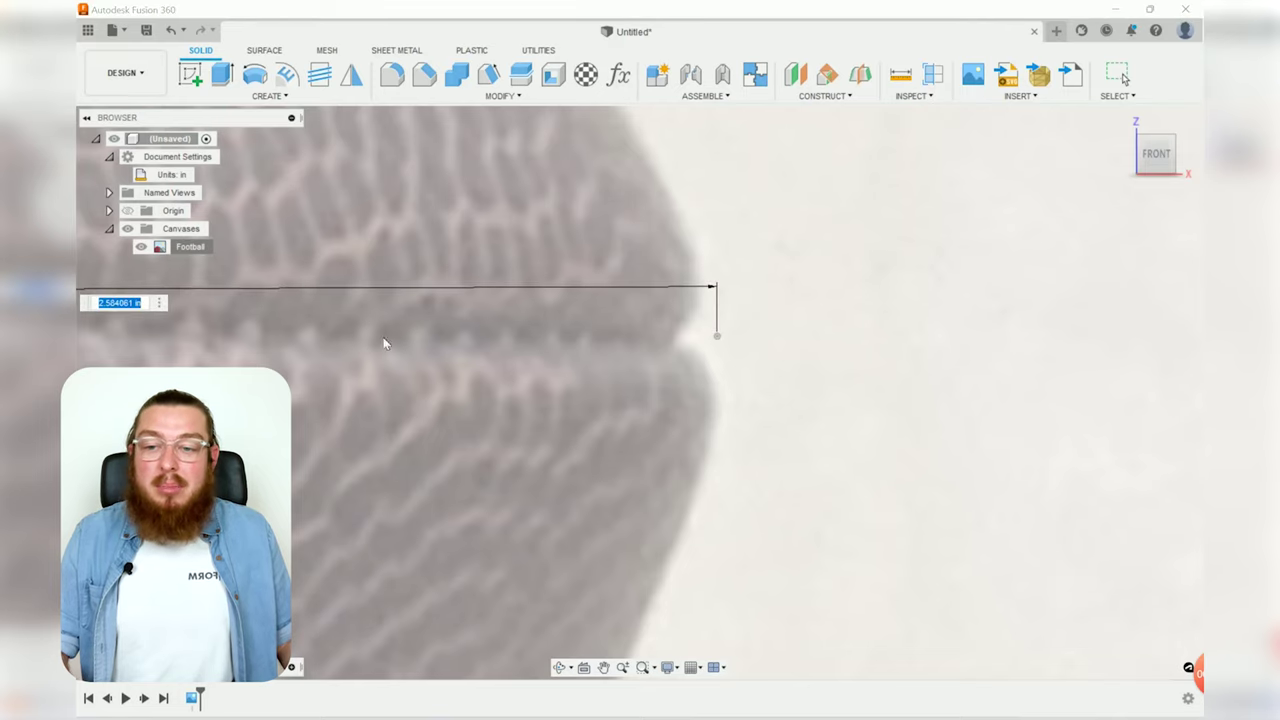
pyautogui.scroll(5, 383, 337)
pyautogui.scroll(6, 314, 347)
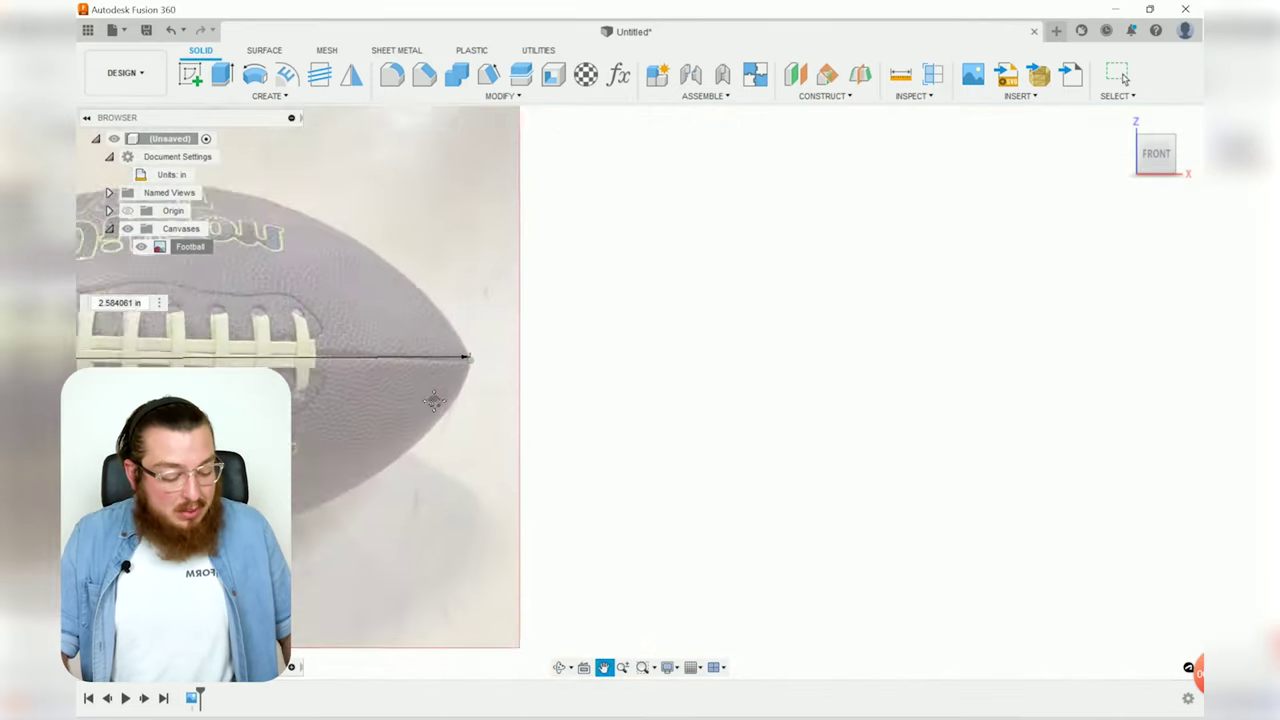
pyautogui.write('11.2')
pyautogui.press('Return')
pyautogui.scroll(10, 780, 309)
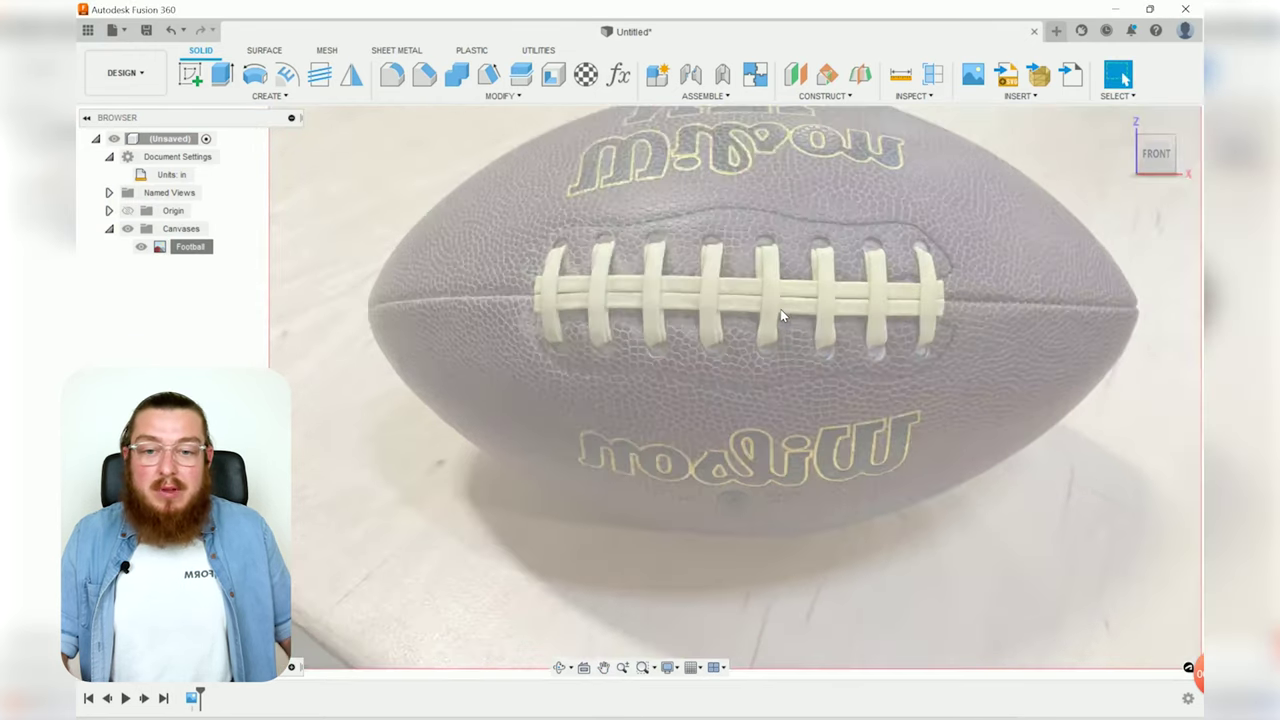
# - Open the Football canvas for editing and shift it freely by about -0.636 in in X and 1.492 in in Y
pyautogui.moveTo(869, 303); pyautogui.dragTo(840, 366, button='middle')
pyautogui.scroll(3, 760, 420)
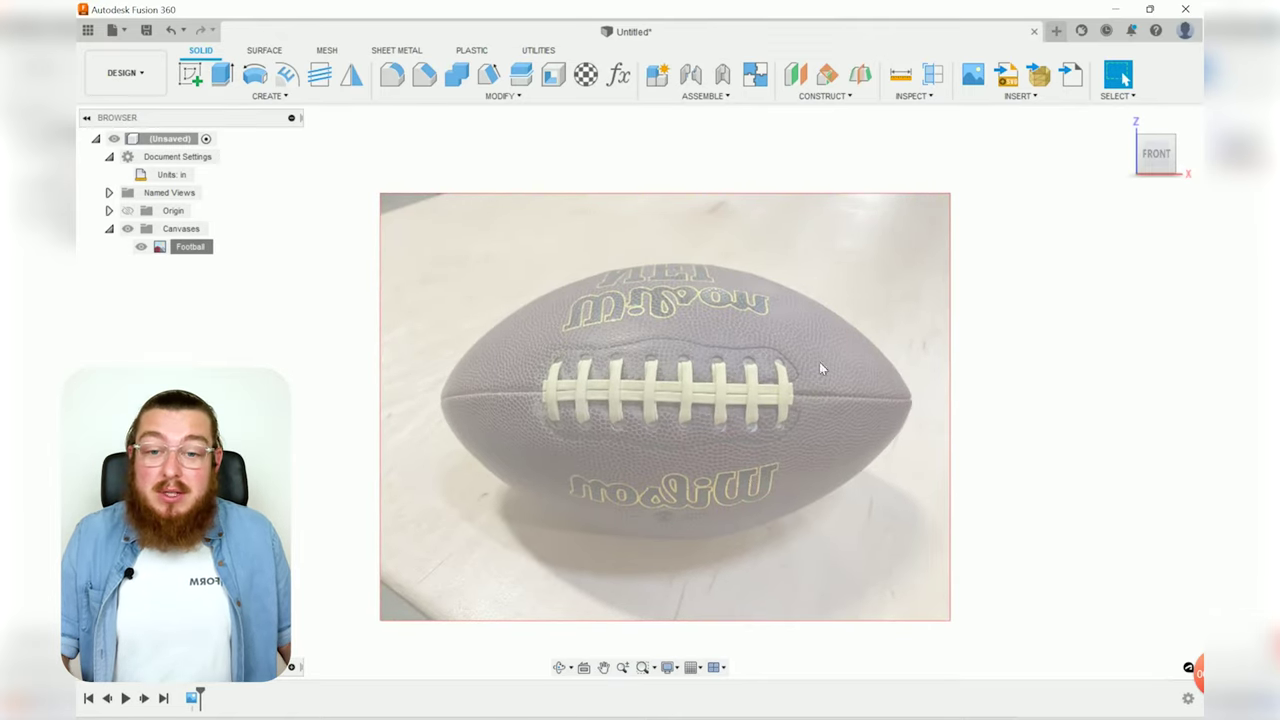
pyautogui.scroll(-4, 484, 337)
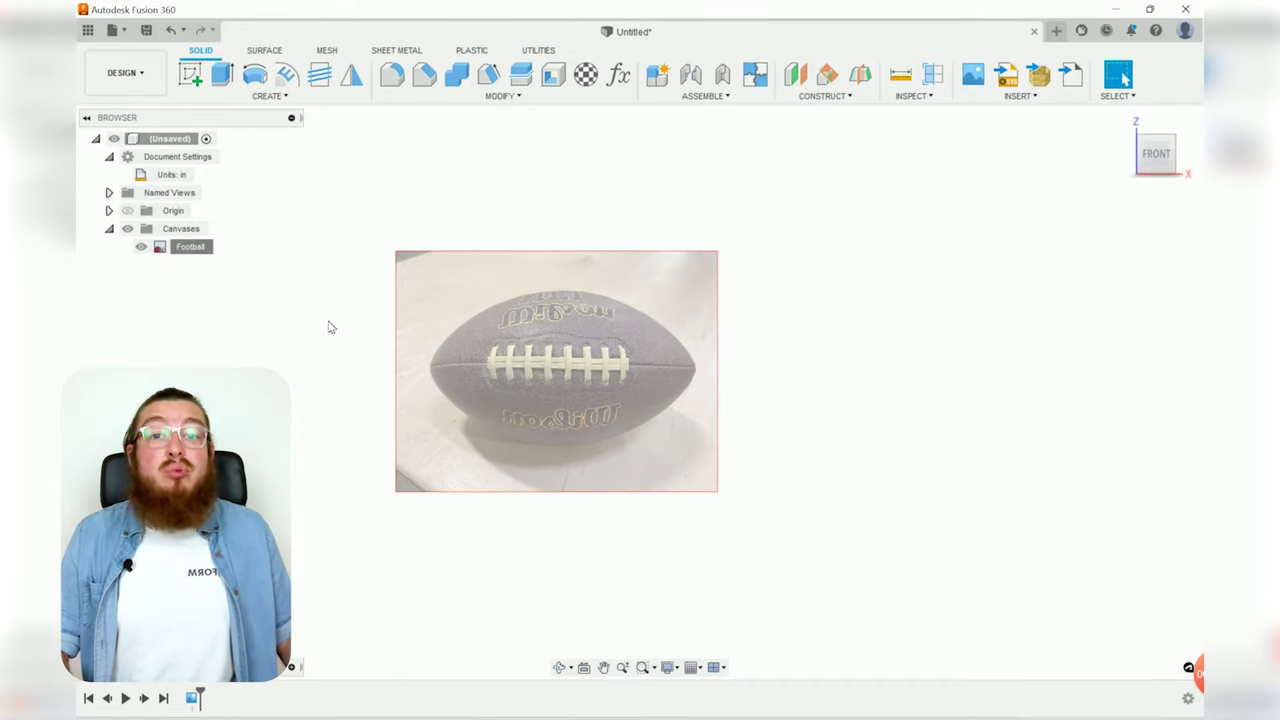
pyautogui.rightClick(193, 250)
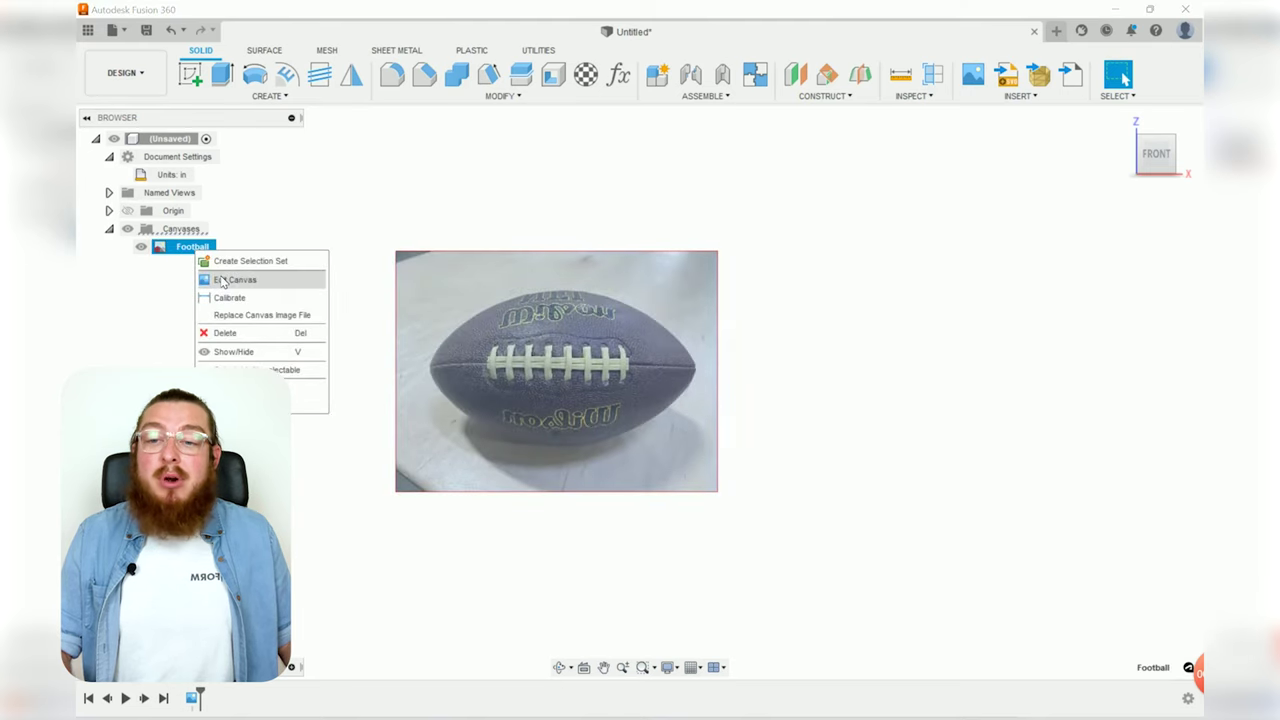
pyautogui.click(223, 280)
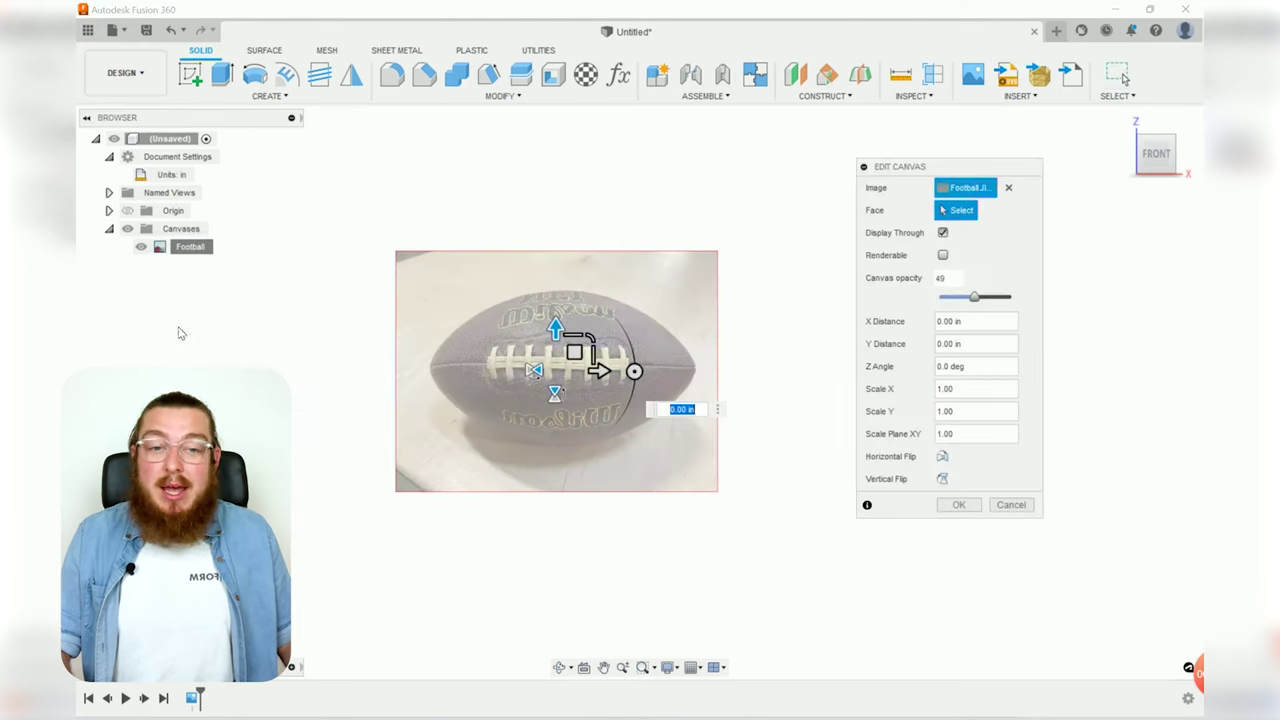
pyautogui.scroll(-2, 500, 378)
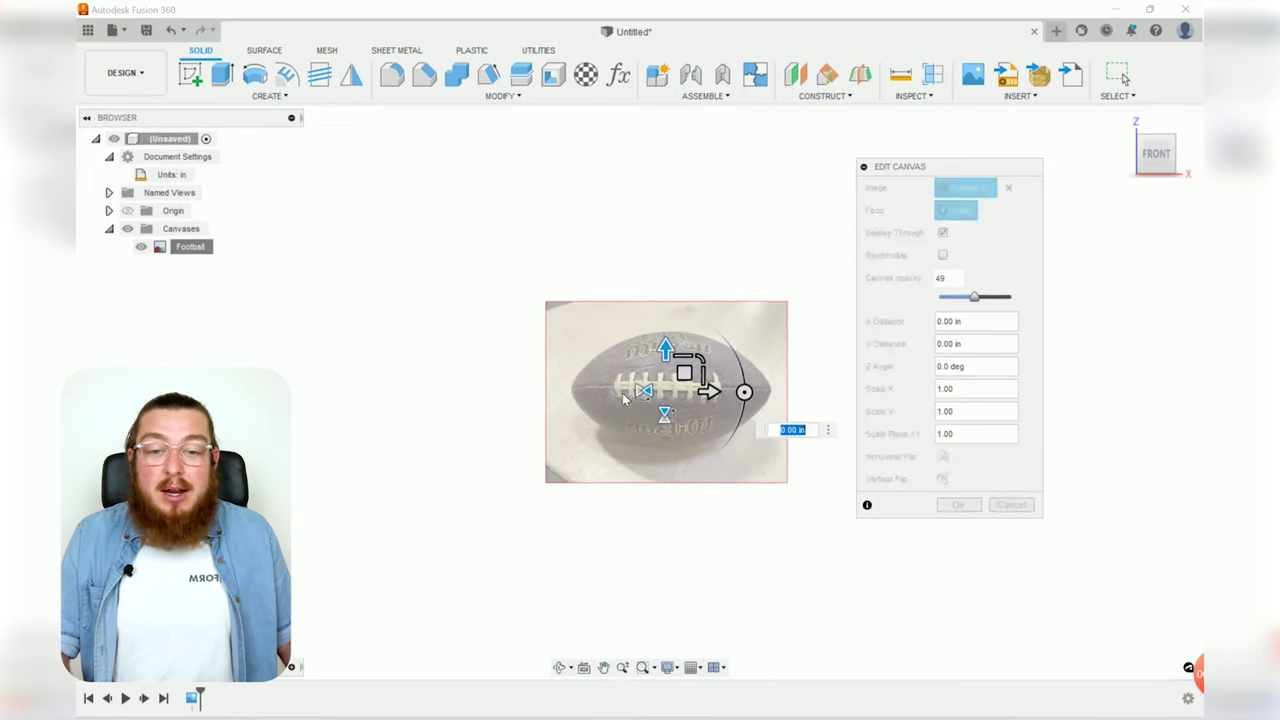
pyautogui.scroll(3, 647, 394)
pyautogui.moveTo(737, 334); pyautogui.dragTo(860, 332, button='middle')
pyautogui.moveTo(819, 374); pyautogui.dragTo(738, 394)
pyautogui.scroll(4, 575, 418)
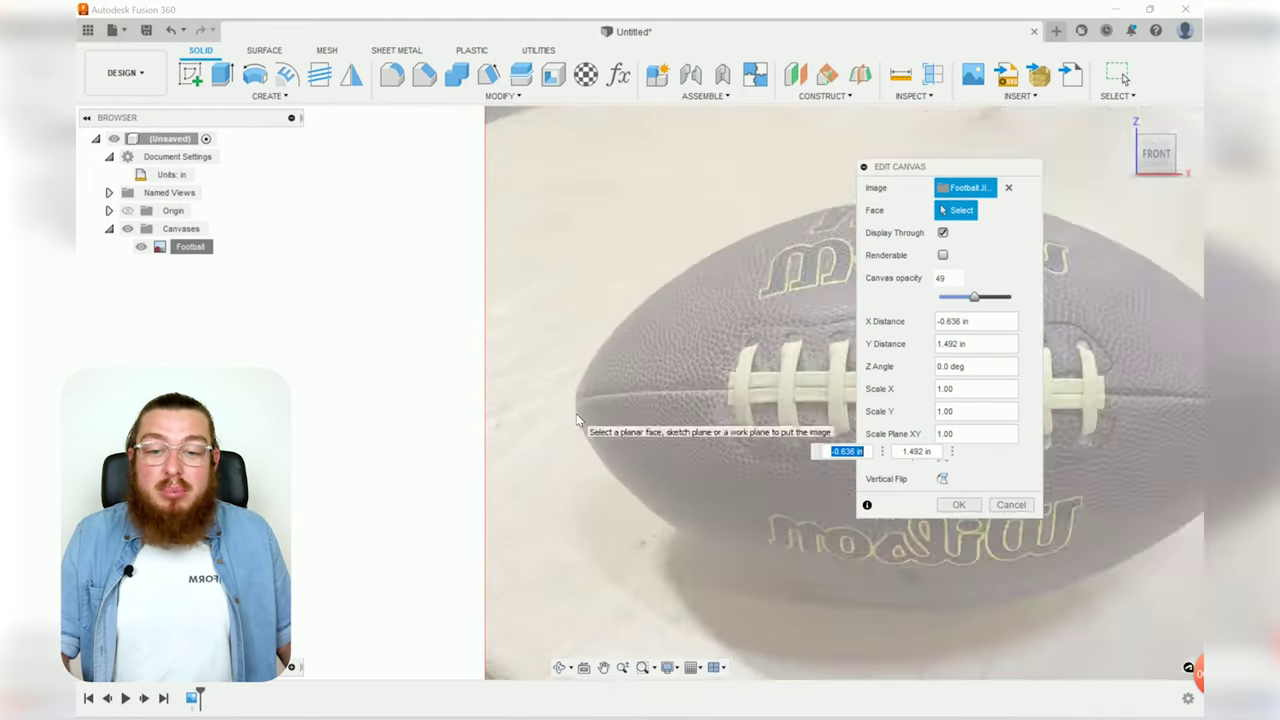
pyautogui.scroll(-4, 570, 409)
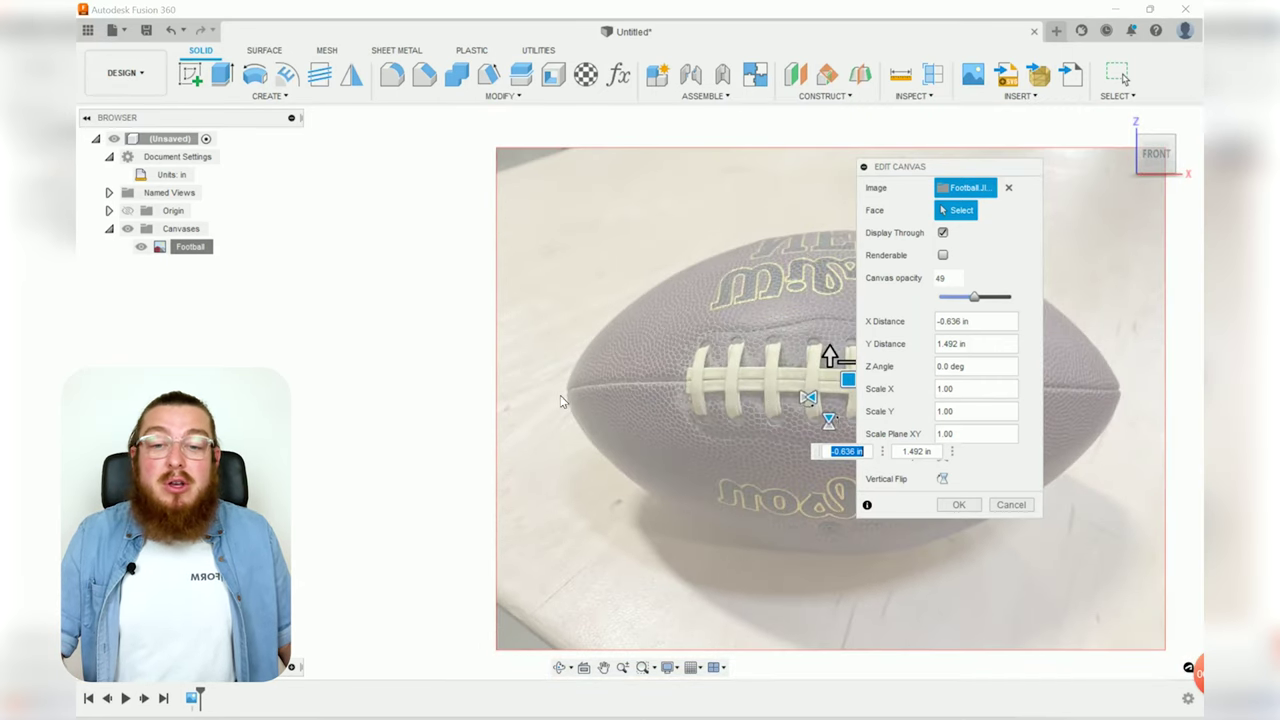
pyautogui.scroll(-3, 589, 447)
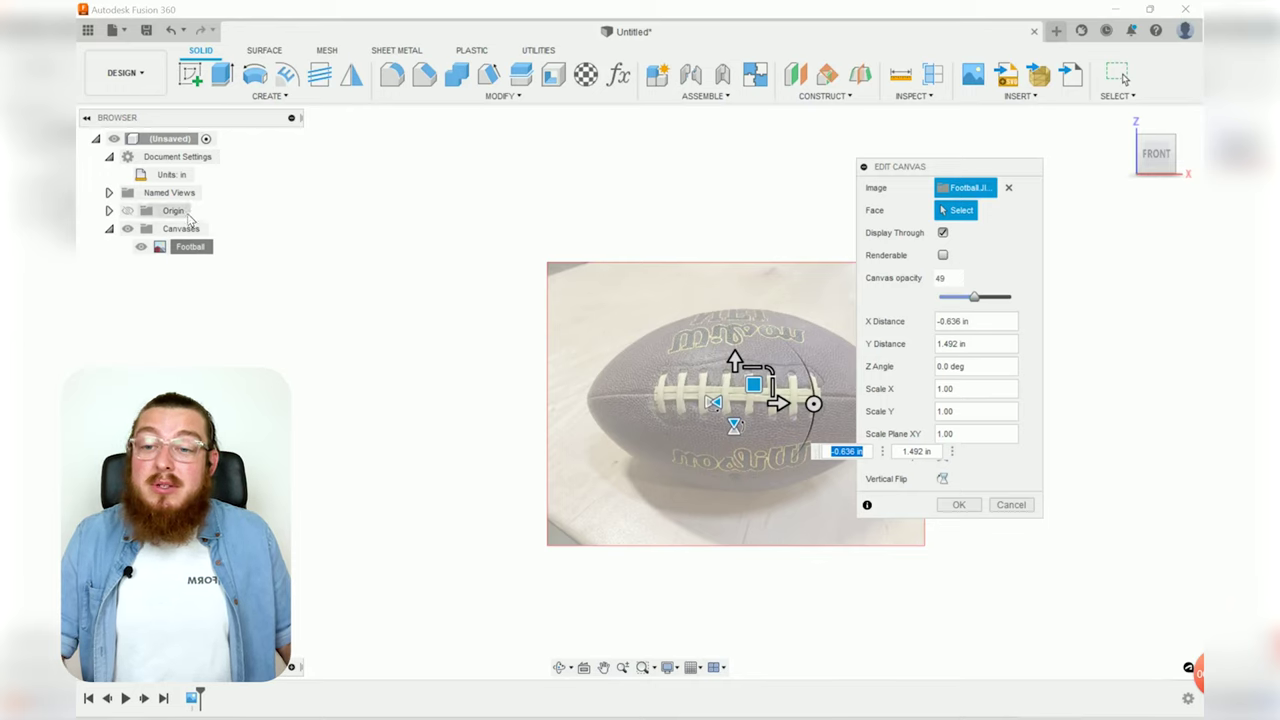
# - Show the origin, place the ball's left tip on it with canvas distances of about X -0.187 in and Y 5.373 in, and hide the origin again
pyautogui.click(127, 211)
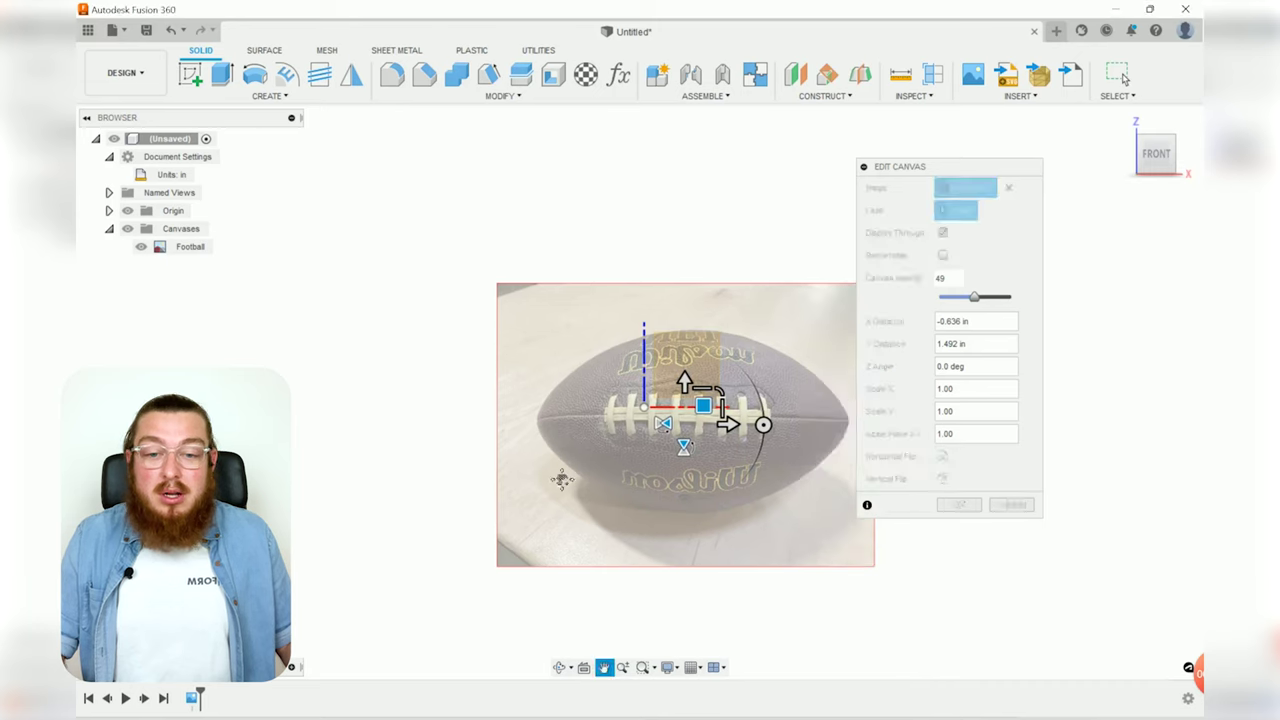
pyautogui.scroll(5, 700, 420)
pyautogui.moveTo(690, 425); pyautogui.dragTo(1016, 391)
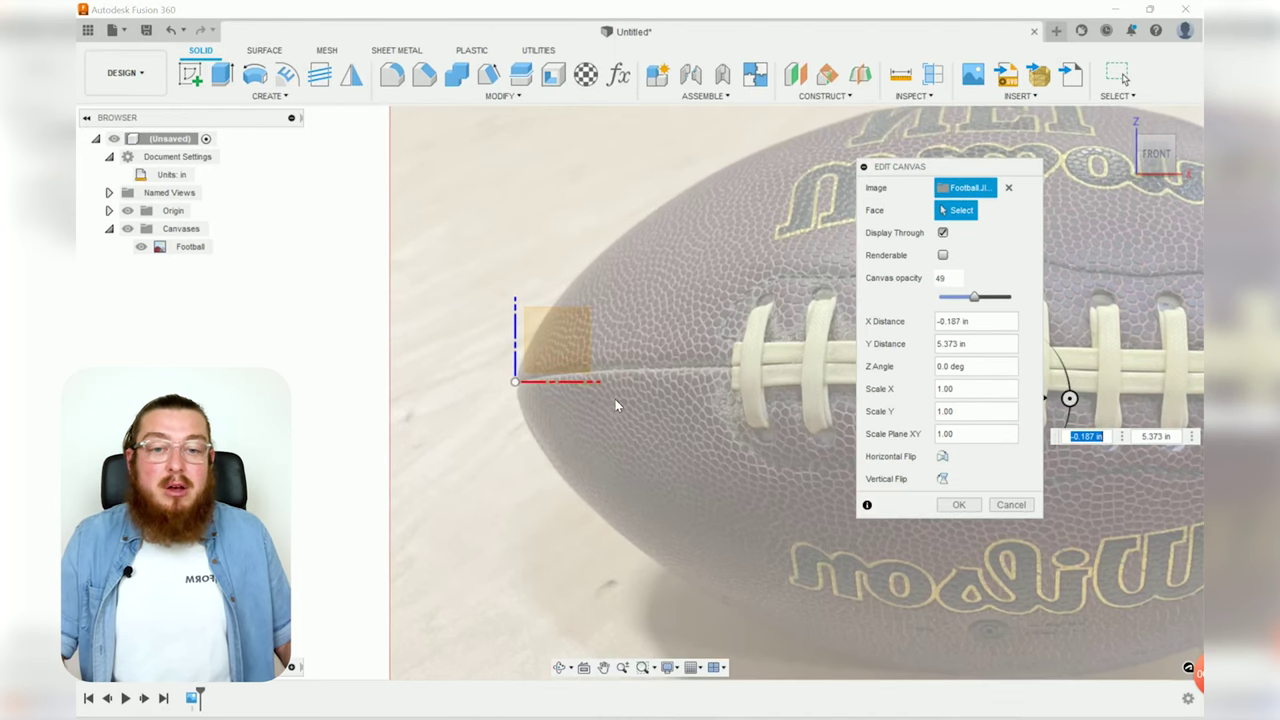
pyautogui.scroll(-5, 615, 399)
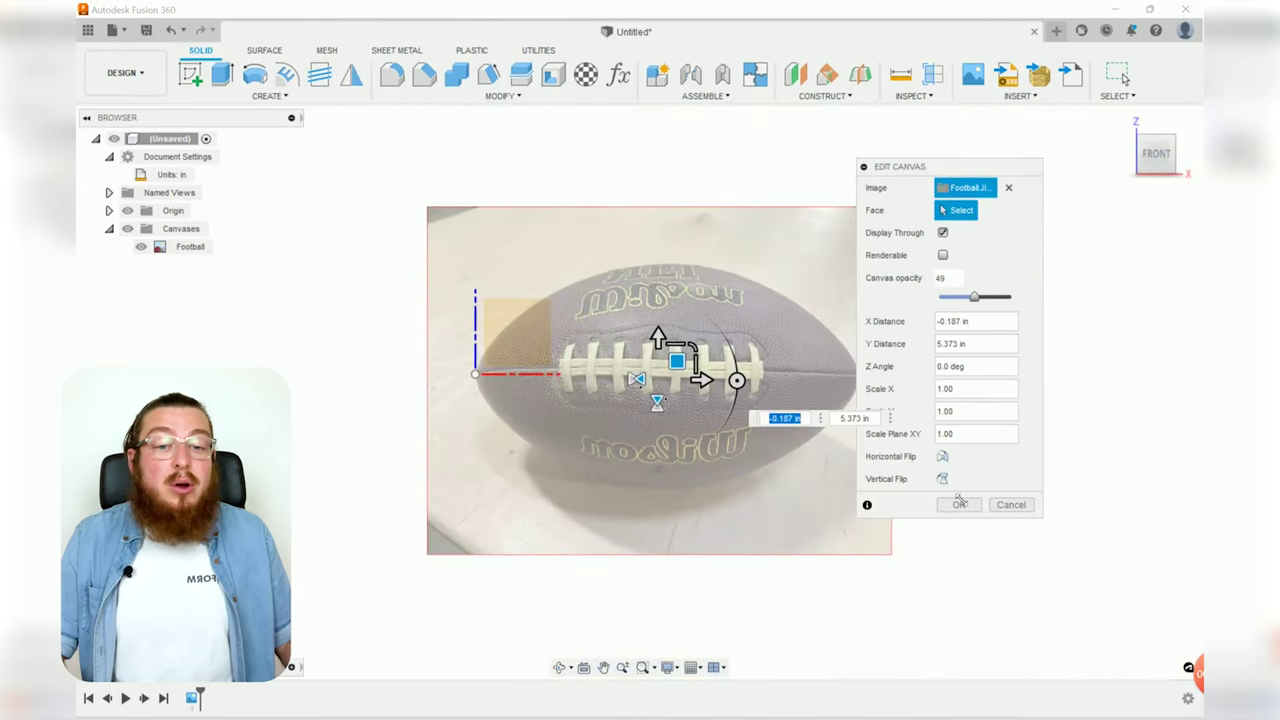
pyautogui.click(959, 504)
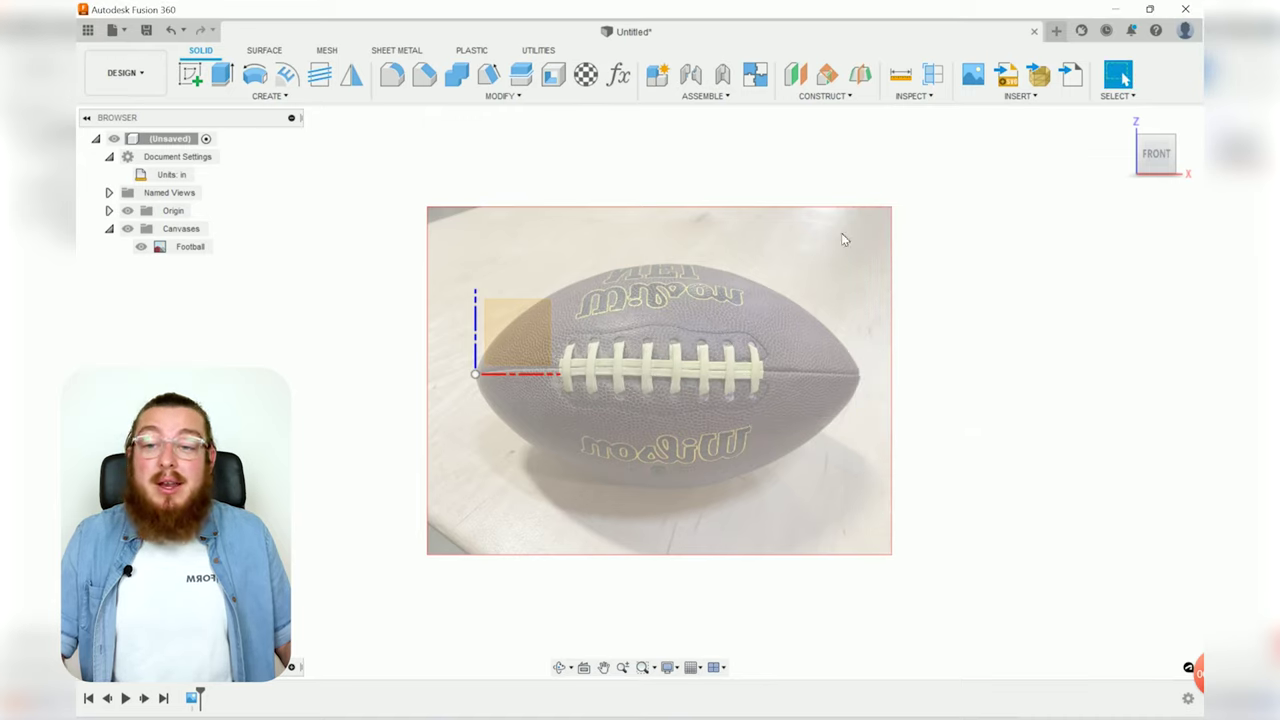
pyautogui.click(130, 212)
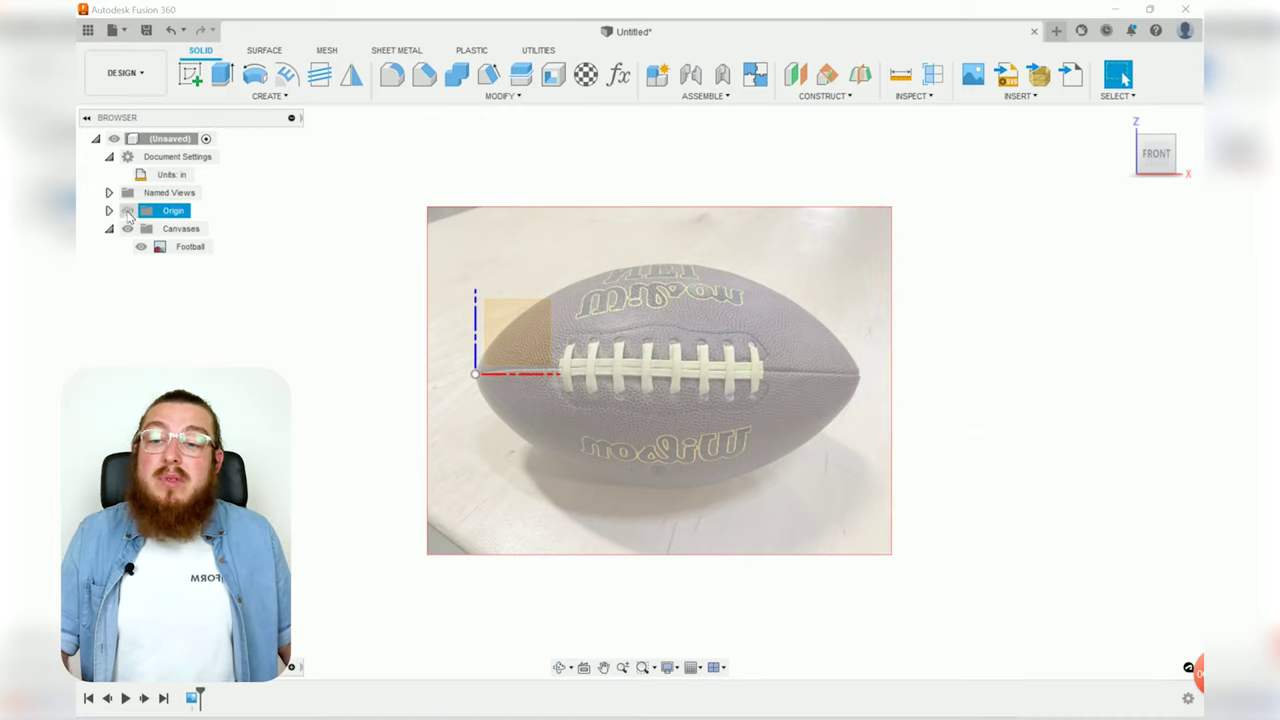
pyautogui.click(127, 211)
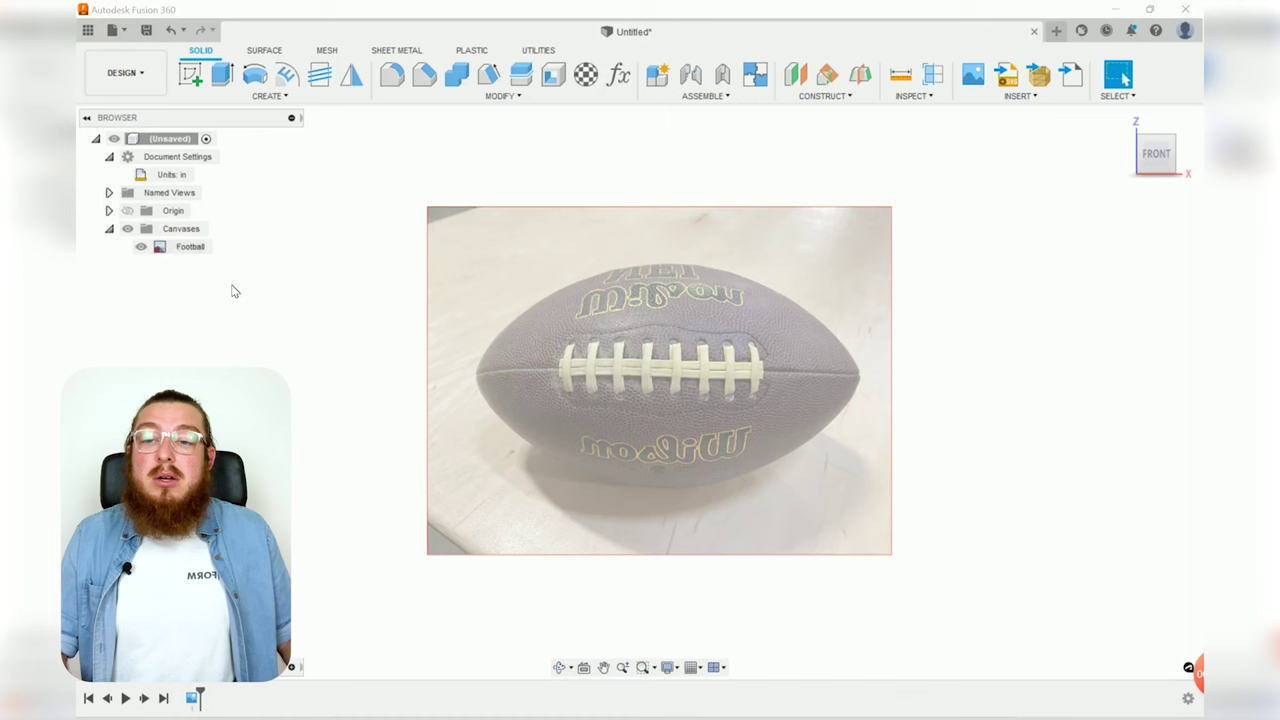
# - Create a sketch on the front plane and draw an 11.25 in horizontal line from the origin towards the ball's right tip
pyautogui.click(190, 73)
pyautogui.click(522, 328)
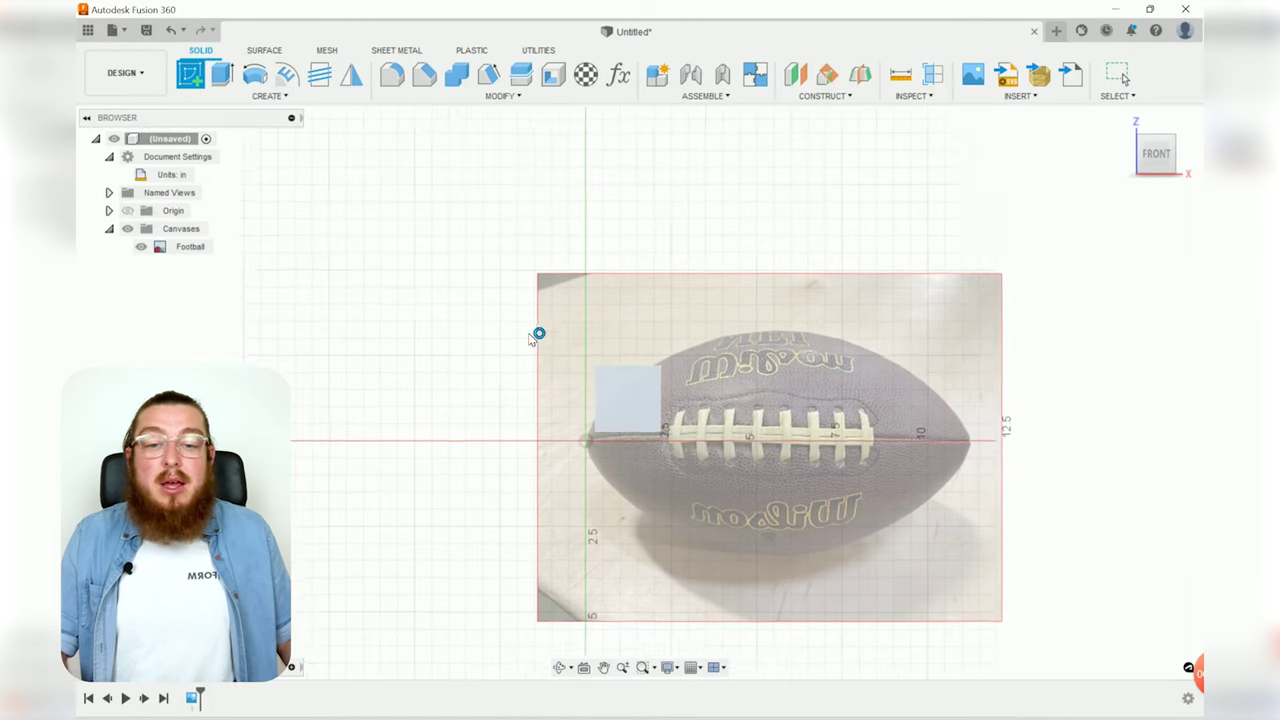
pyautogui.moveTo(607, 385); pyautogui.dragTo(582, 373, button='middle')
pyautogui.press('l')
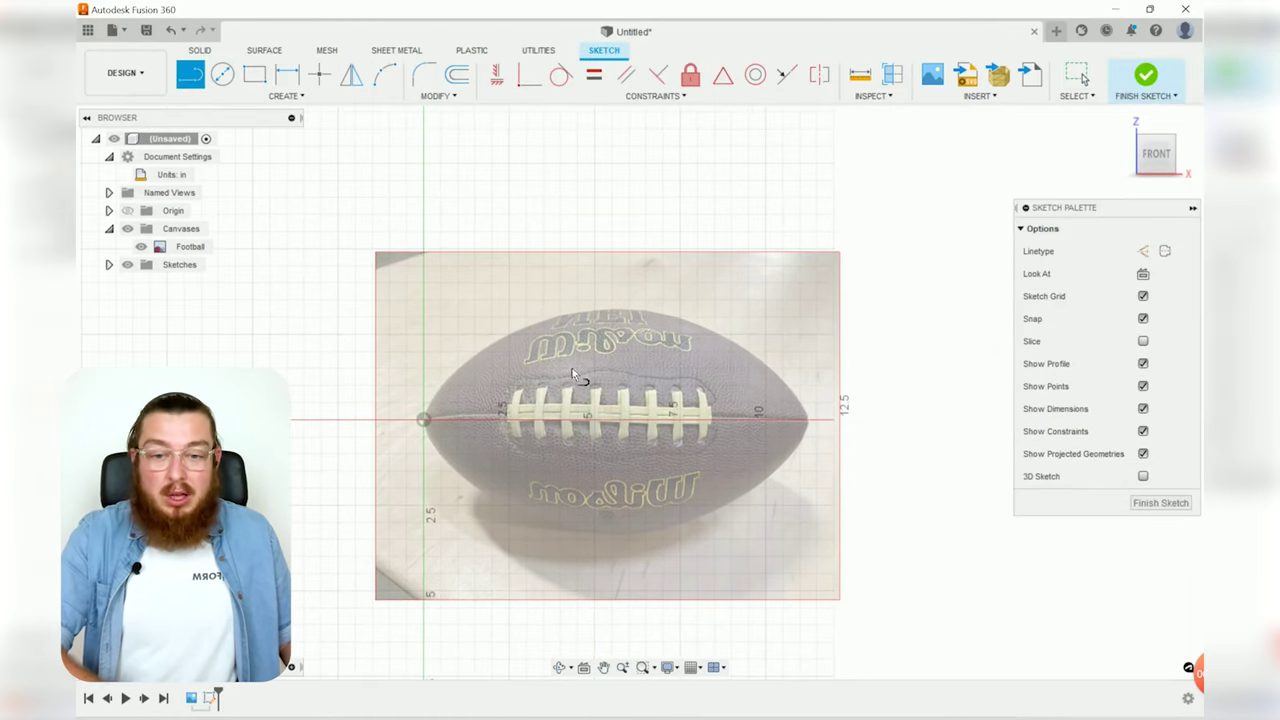
pyautogui.click(424, 419)
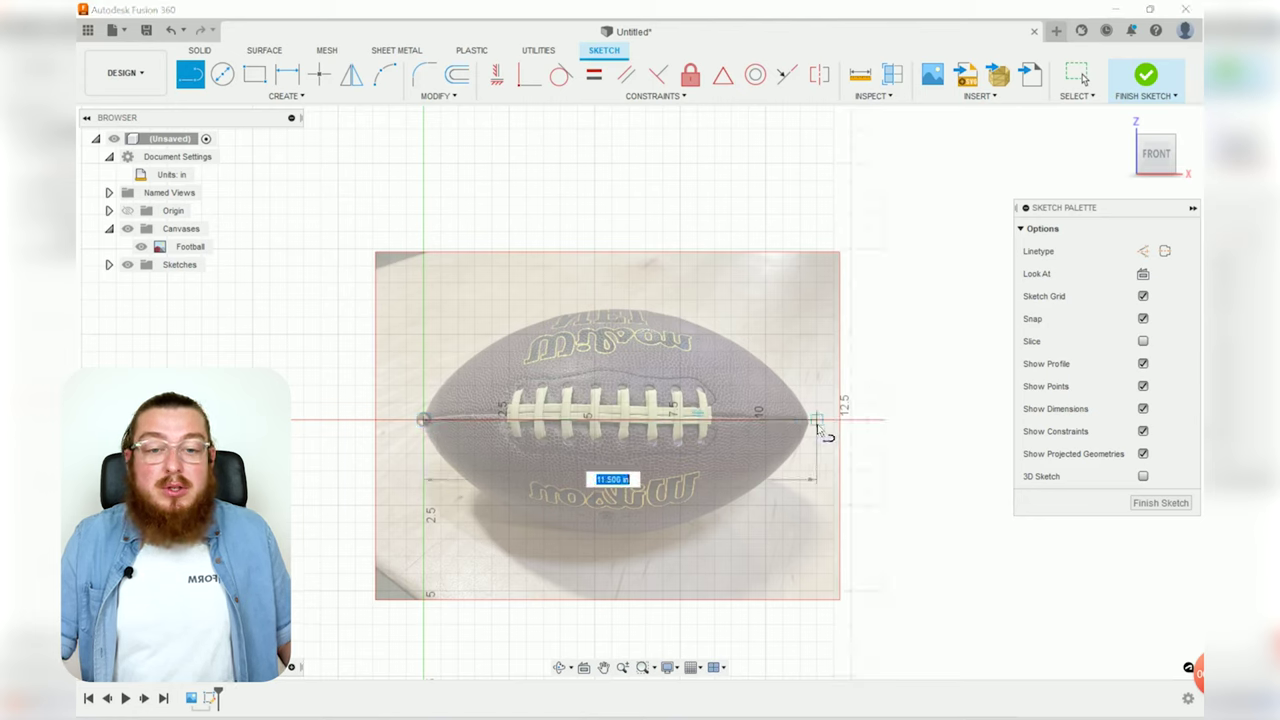
pyautogui.write('11.25')
pyautogui.press('Tab')
pyautogui.press('Return')
pyautogui.press('Escape')
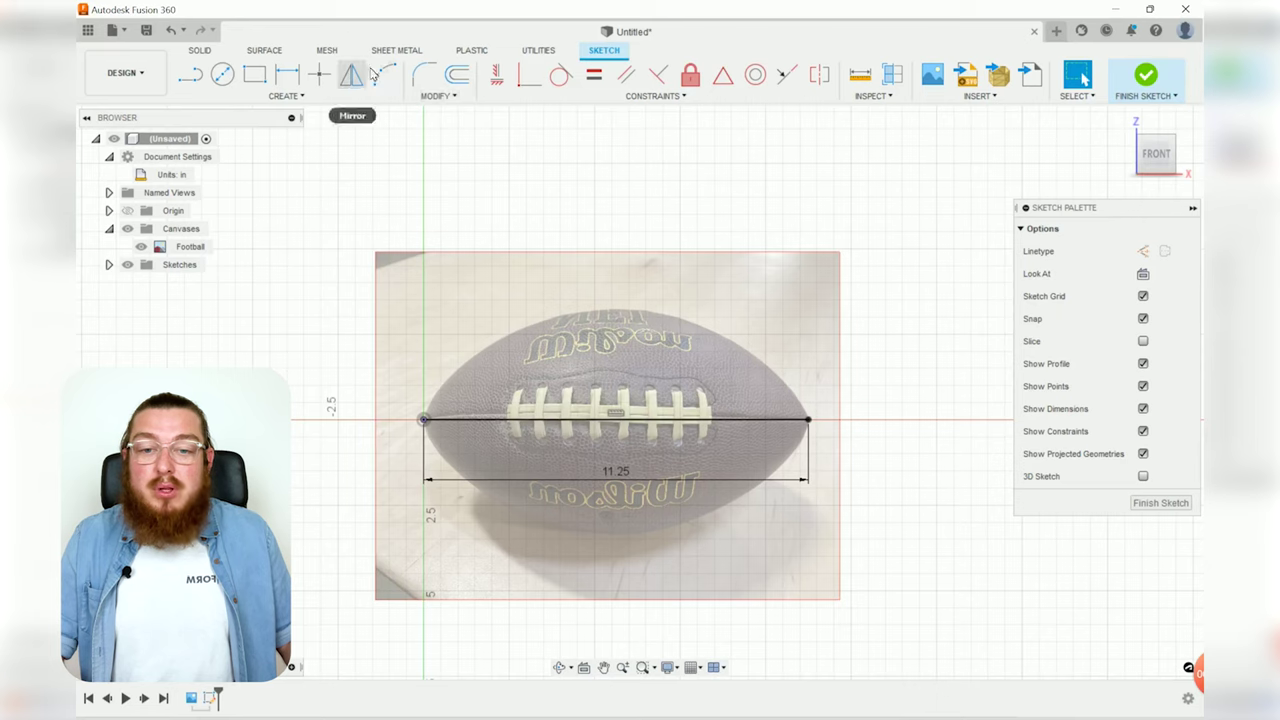
# - Draw a fit point spline from the origin through the ball's top edge to the right end of the 11.25 in line
pyautogui.click(300, 96)
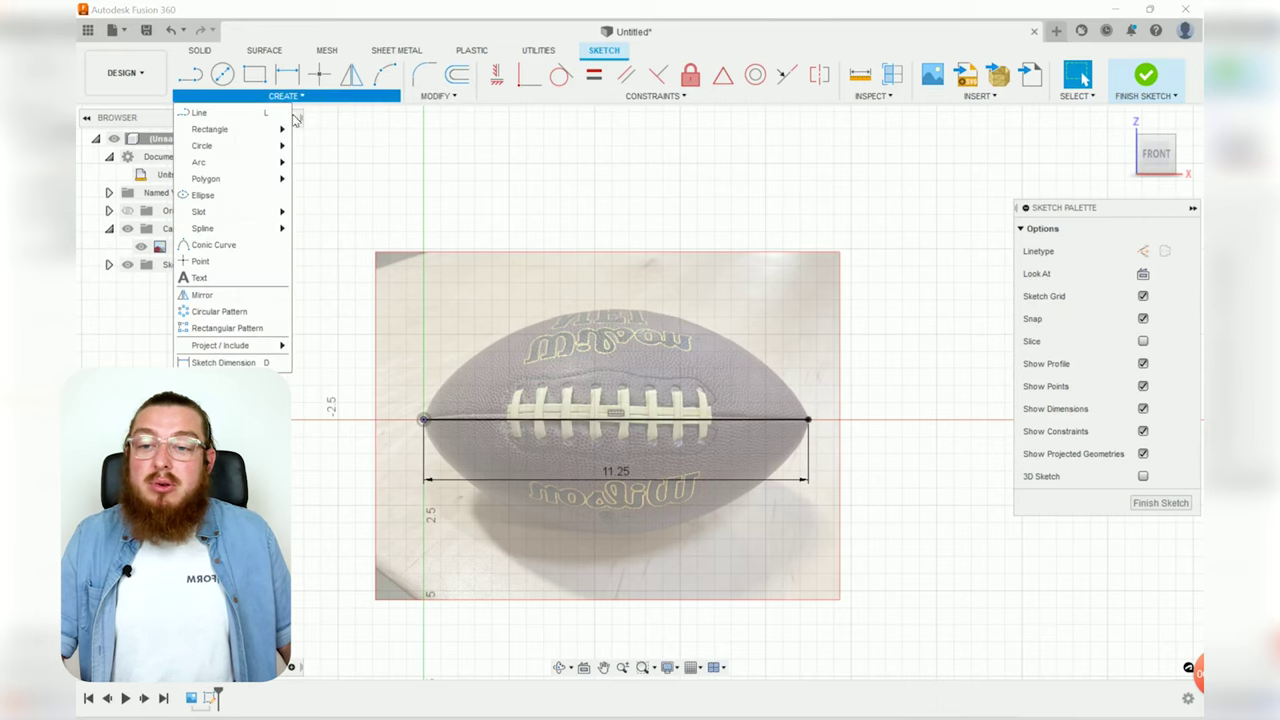
pyautogui.moveTo(241, 234)
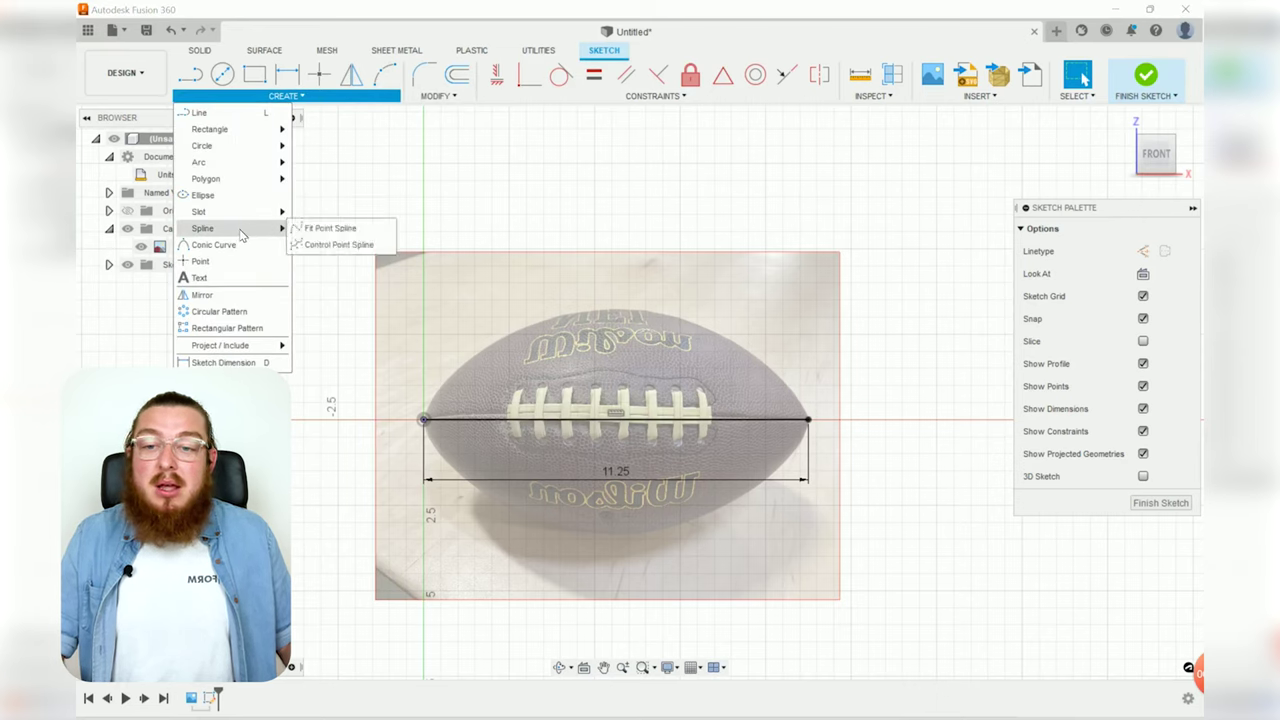
pyautogui.click(330, 228)
pyautogui.scroll(3, 623, 396)
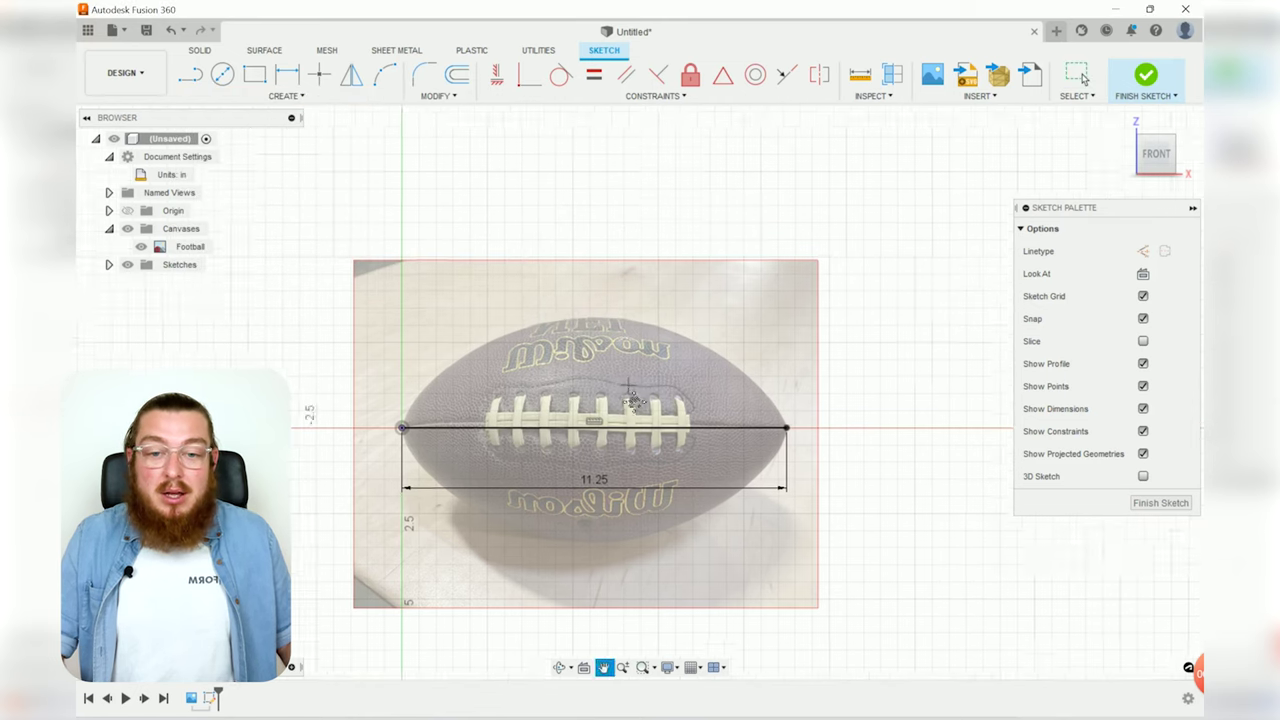
pyautogui.scroll(3, 623, 396)
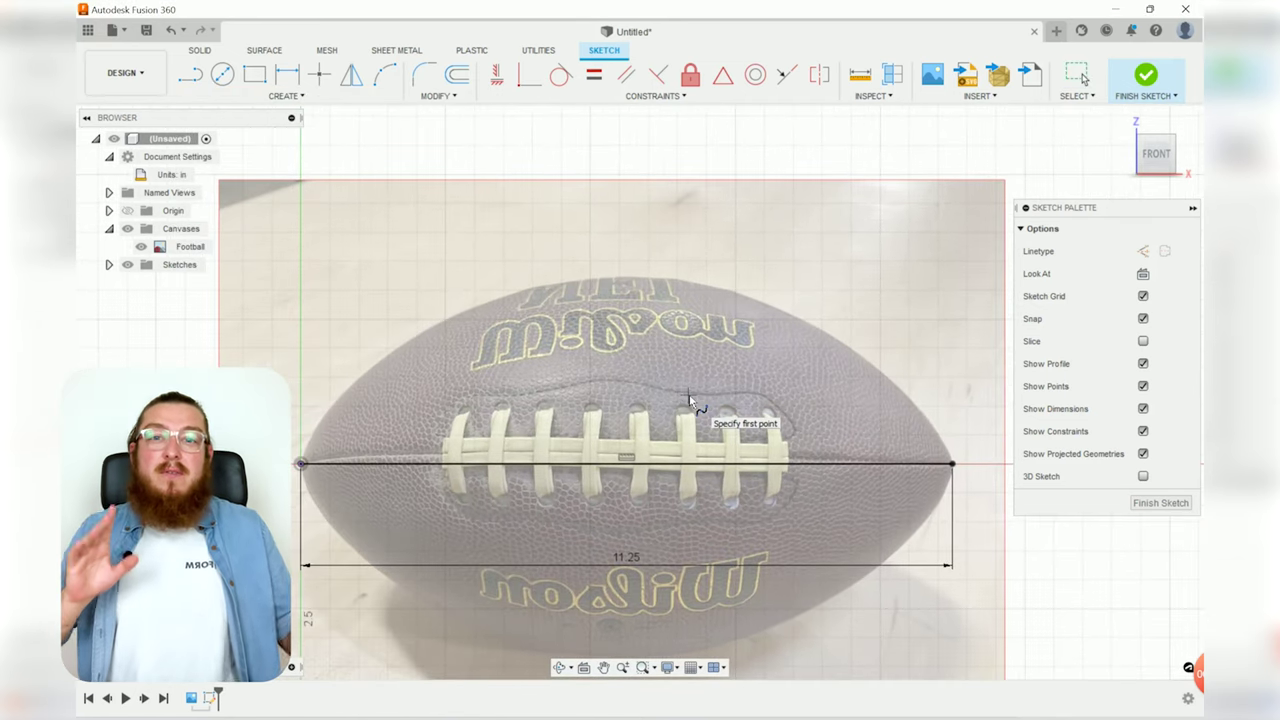
pyautogui.click(300, 464)
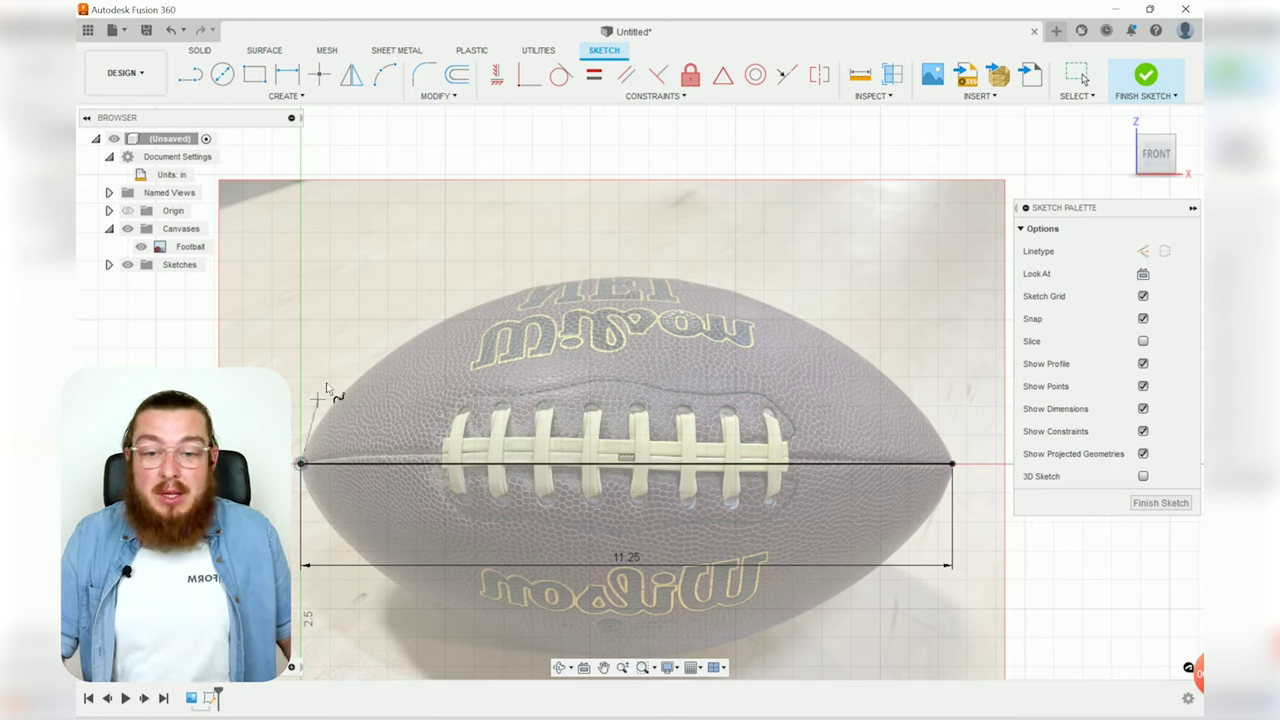
pyautogui.click(617, 278)
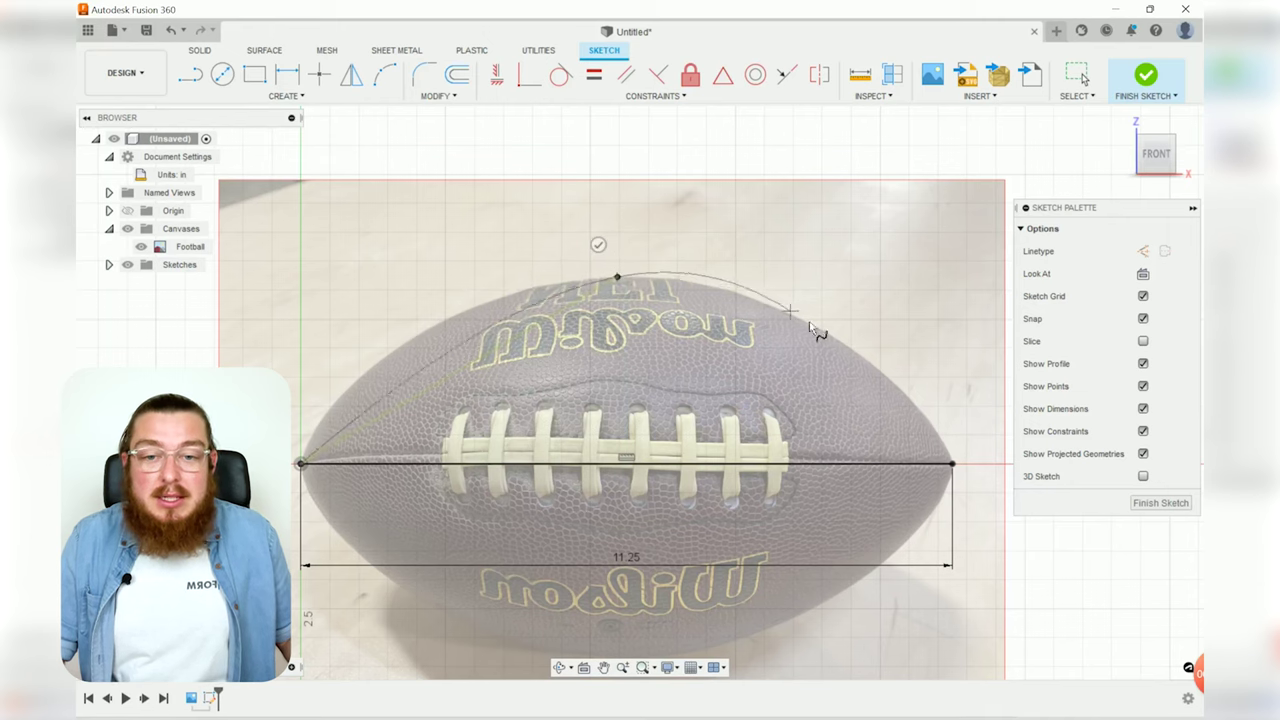
pyautogui.click(952, 462)
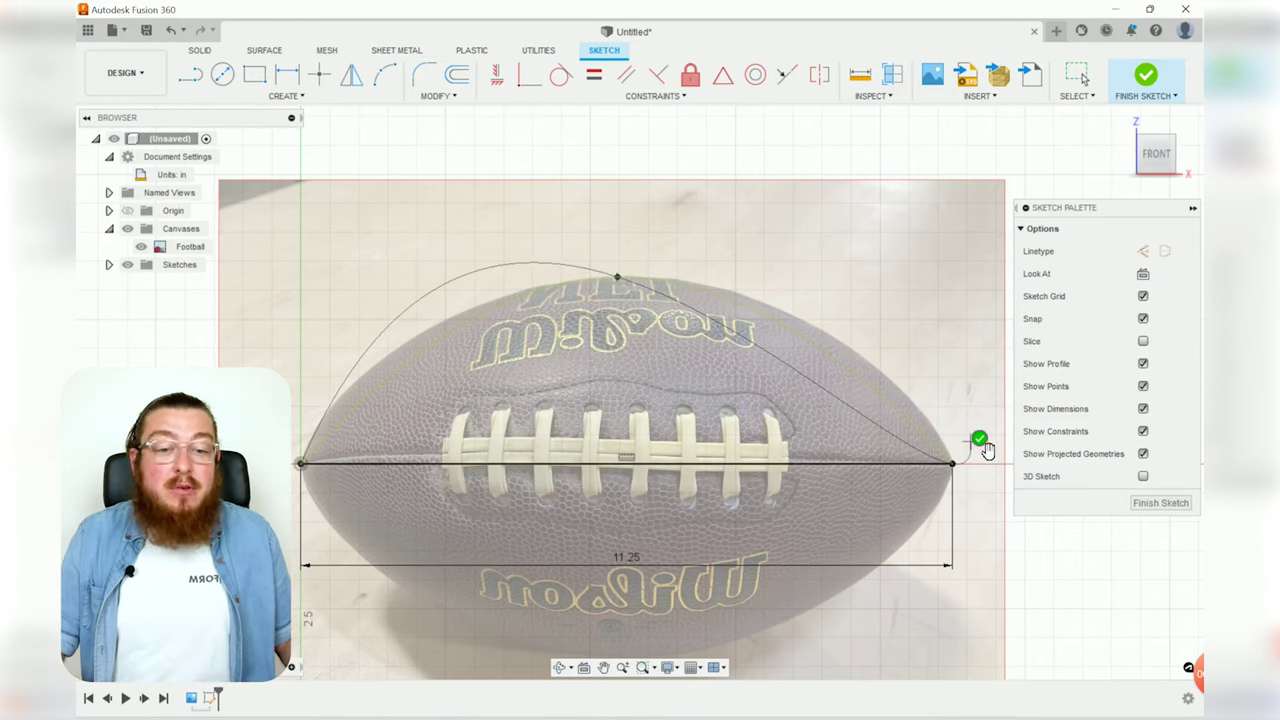
pyautogui.click(980, 440)
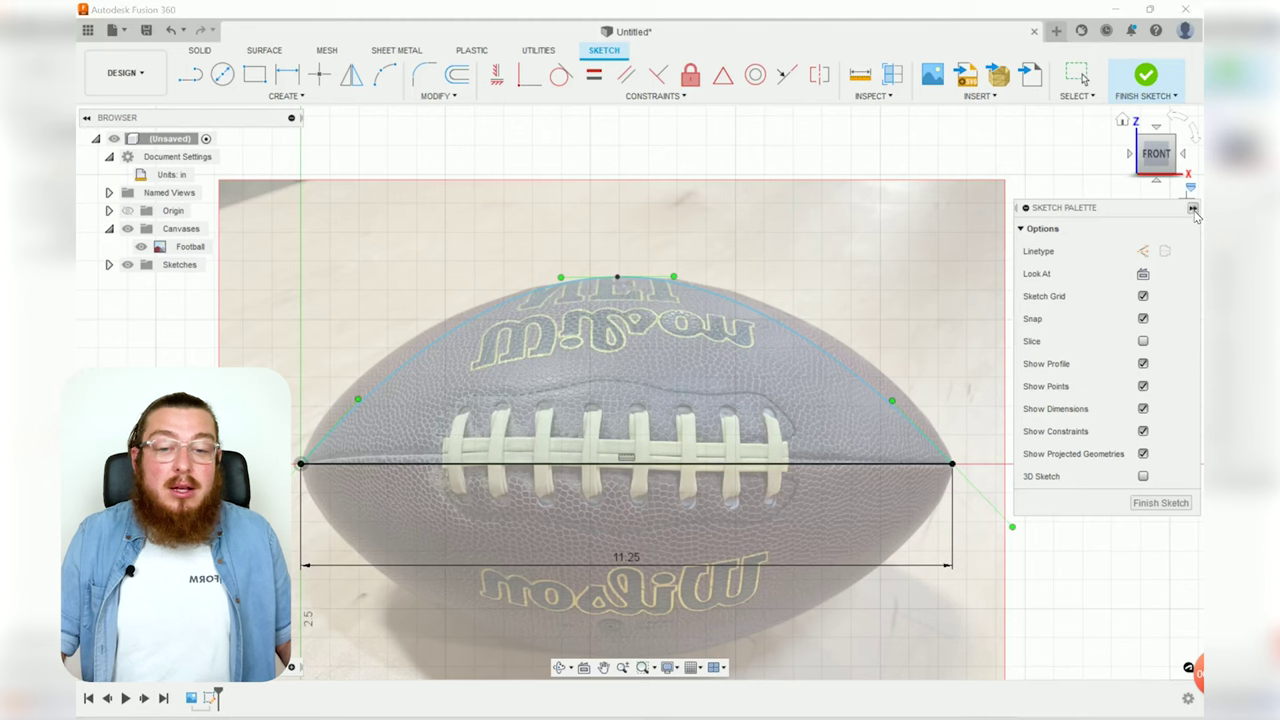
# - Collapse the sketch palette and stretch the spline's top tangent handle nearly horizontally to about X 6.749, Z 3.241 in
pyautogui.click(1192, 208)
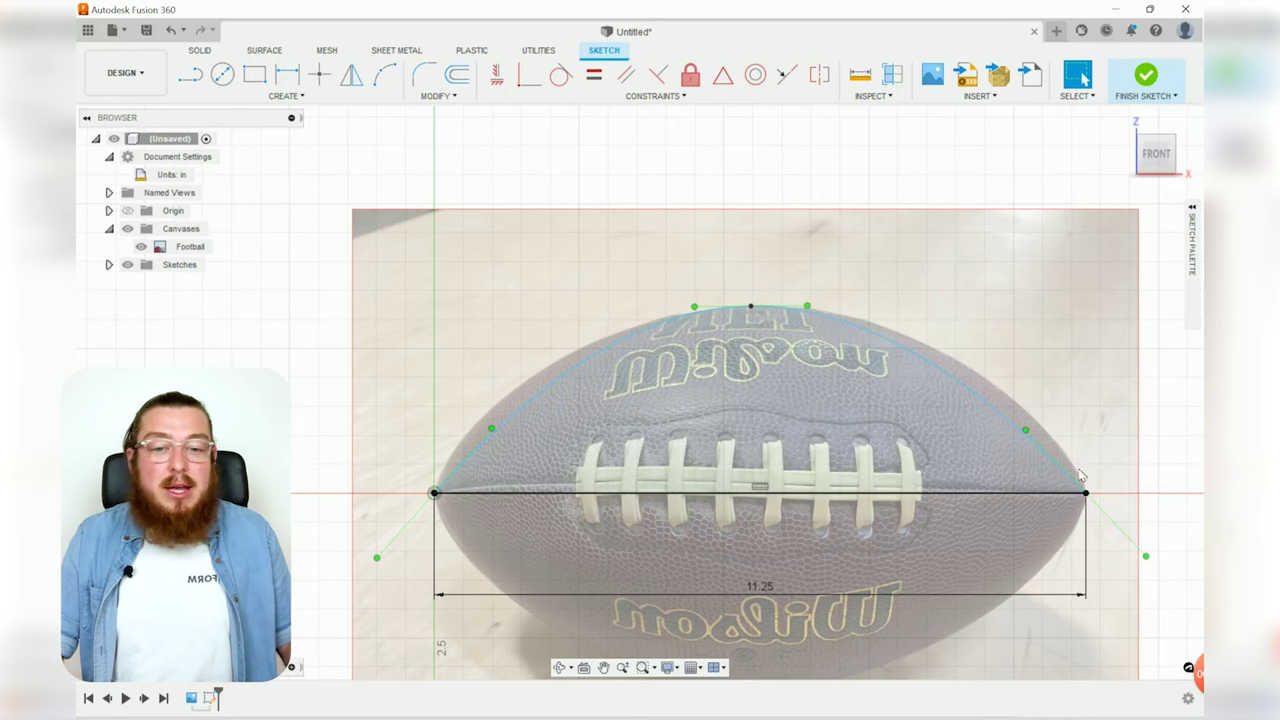
pyautogui.moveTo(823, 349); pyautogui.dragTo(777, 334, button='middle')
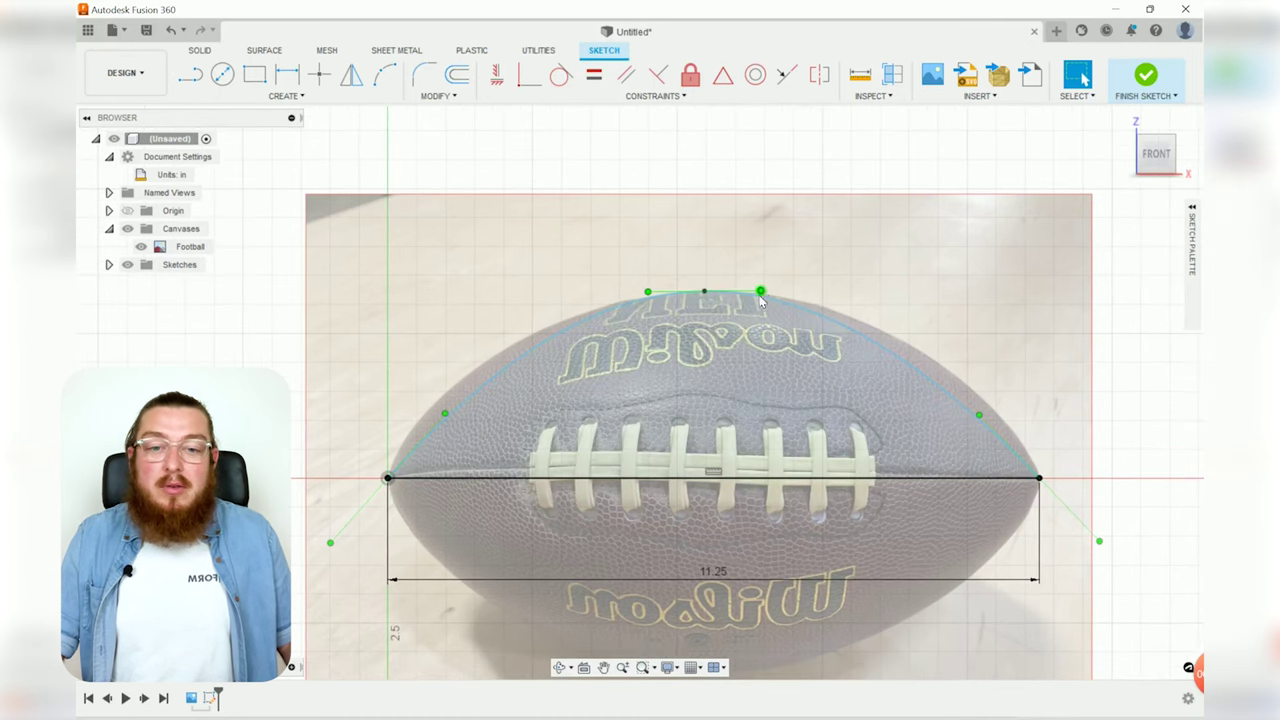
pyautogui.moveTo(760, 291); pyautogui.dragTo(782, 249)
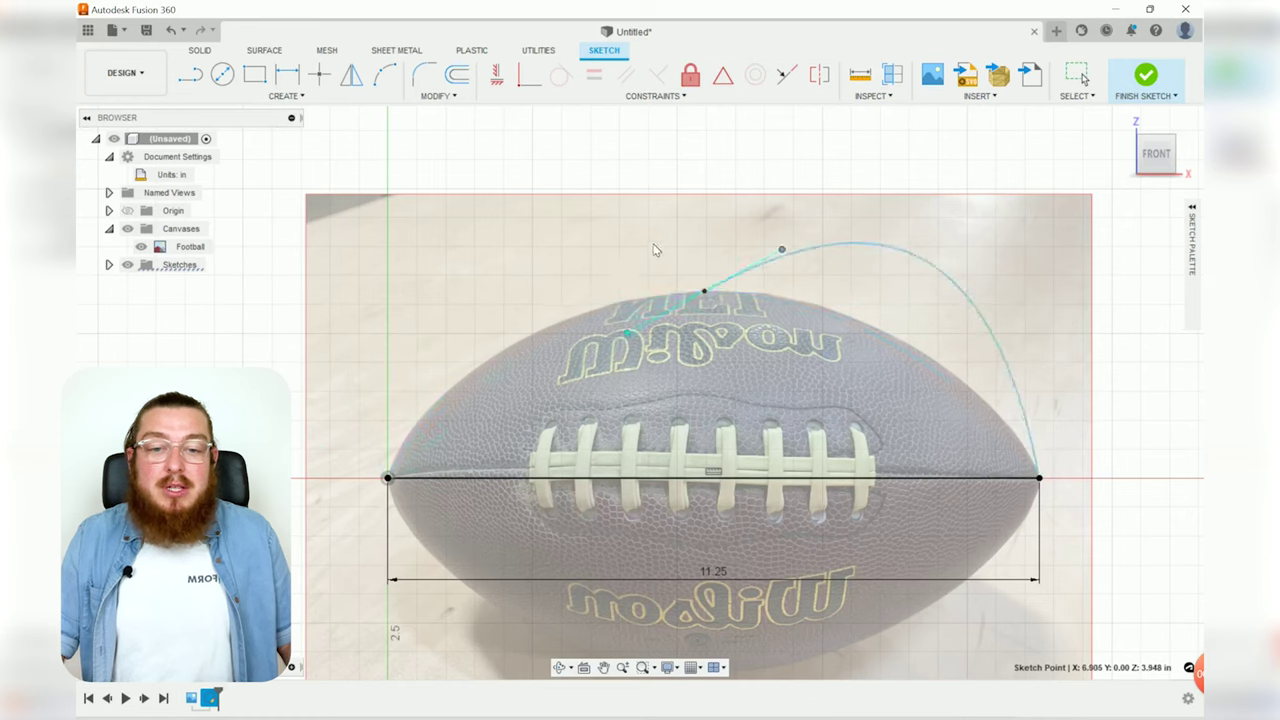
pyautogui.moveTo(655, 250); pyautogui.dragTo(779, 291)
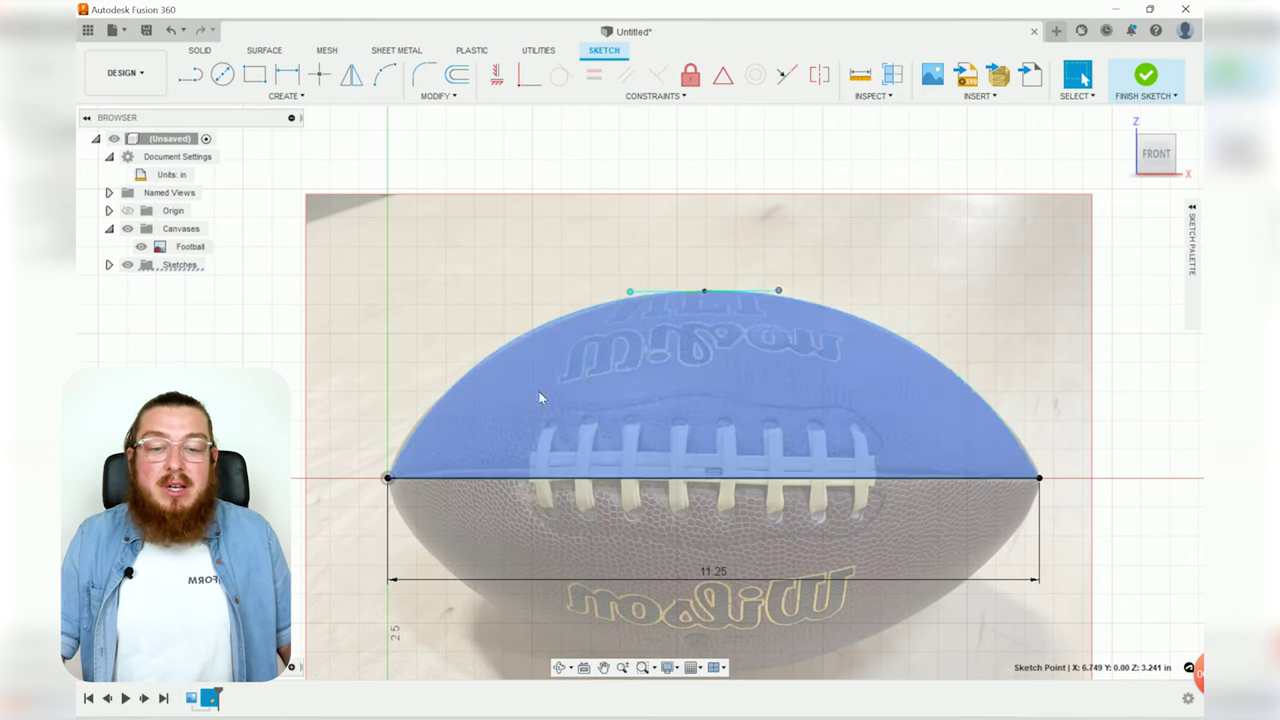
# - Steepen the spline's left-end tangent handle to about X 0.40, Z 1.00 in to follow the ball's outline
pyautogui.click(436, 426)
pyautogui.scroll(5, 390, 480)
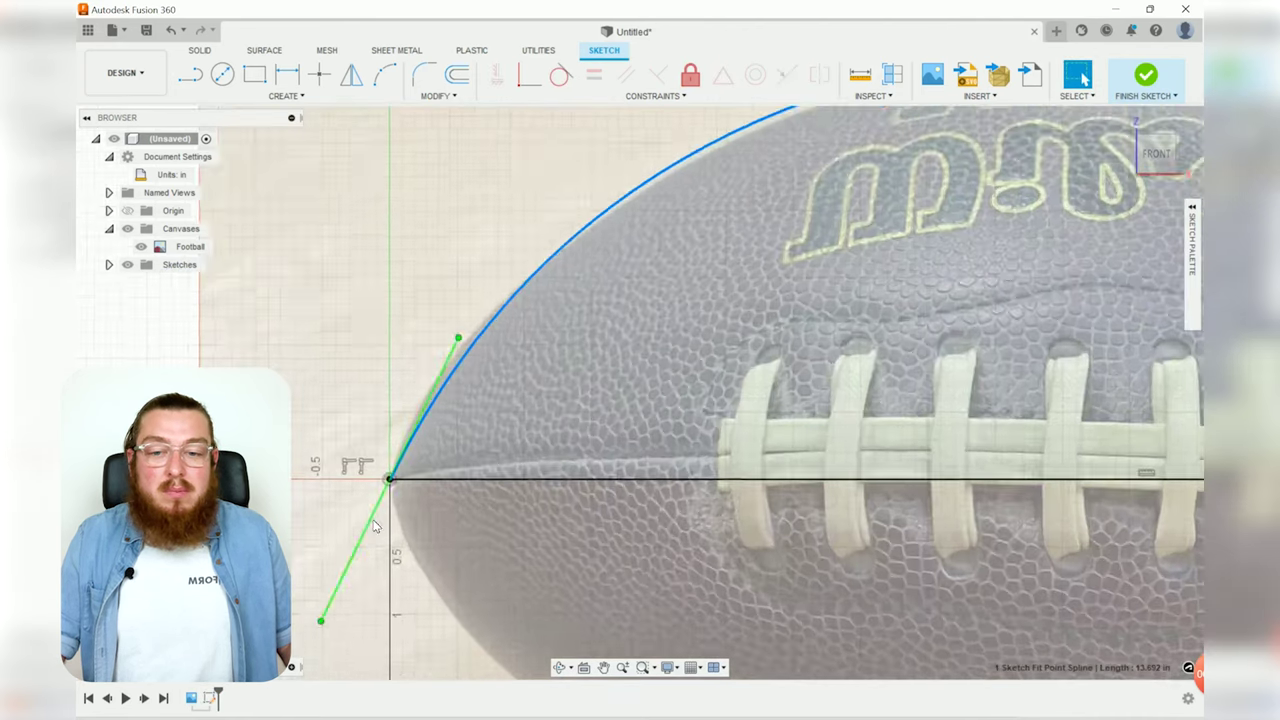
pyautogui.moveTo(375, 527); pyautogui.dragTo(456, 456, button='middle')
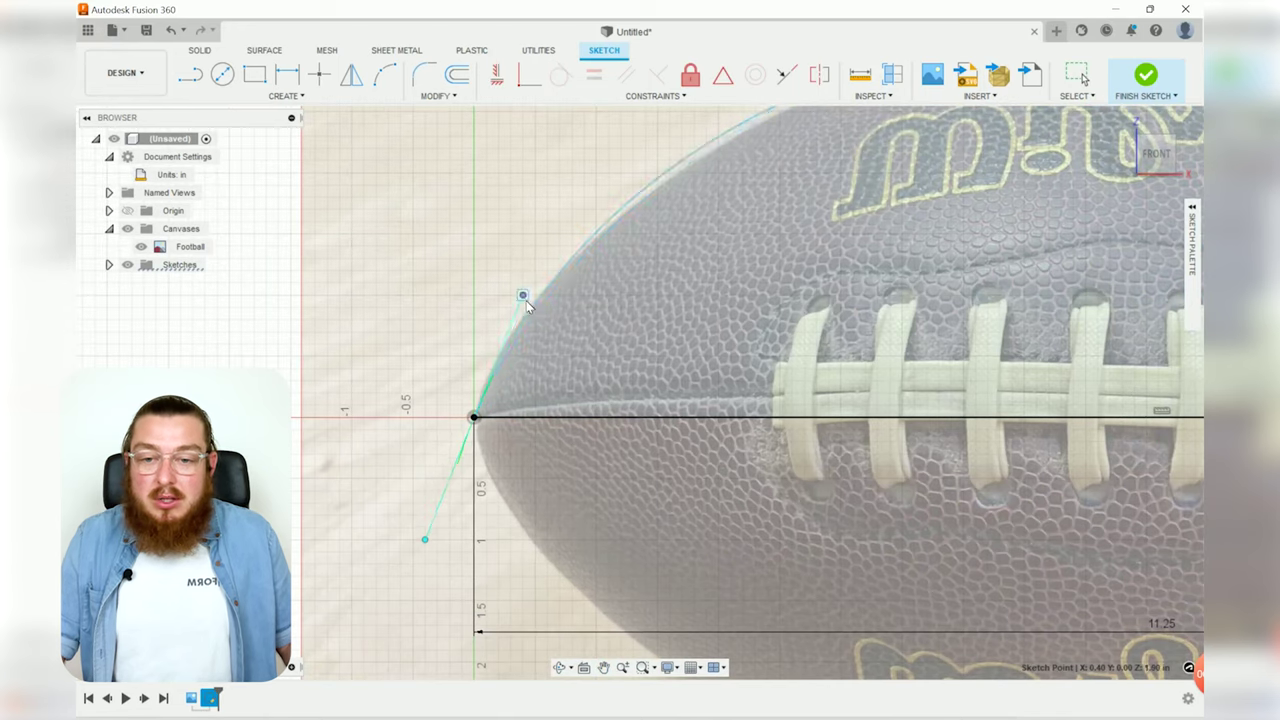
pyautogui.scroll(-5, 700, 300)
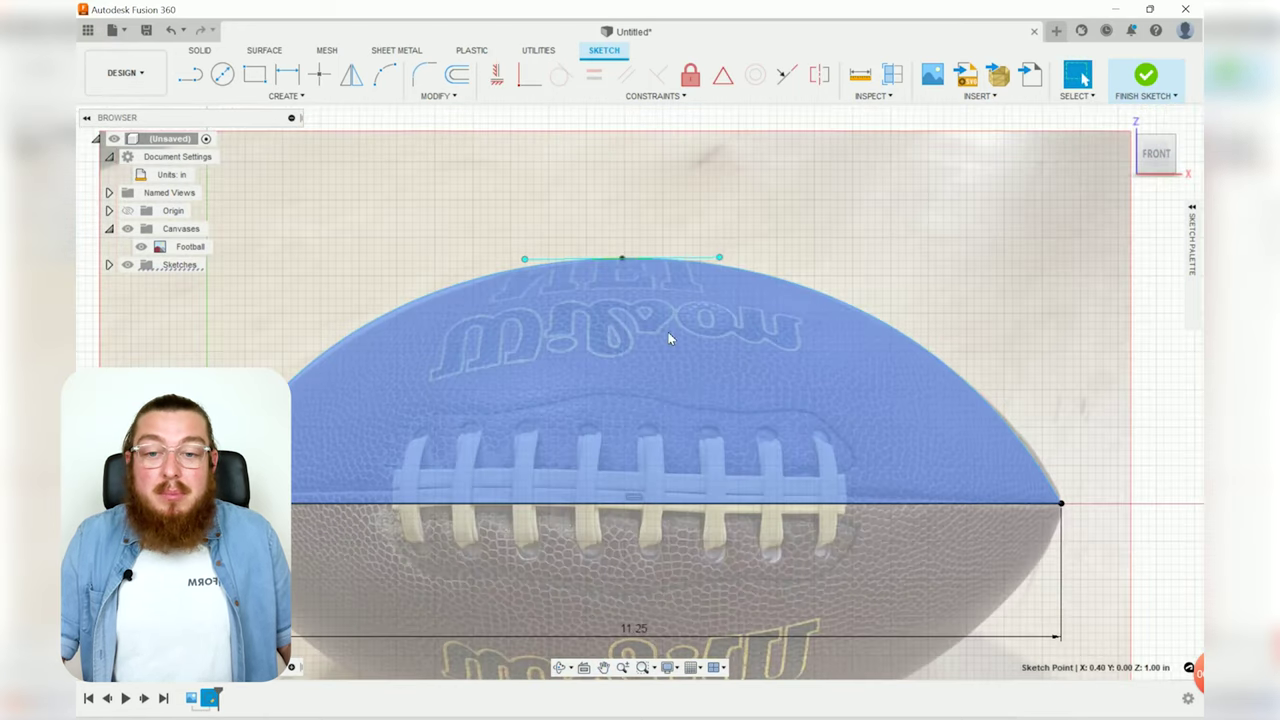
# - Tilt the spline's top tangent handle to about X 6.60, Z 3.30 in and steepen the right-end handle to about X 11.70, Z -0.90 in
pyautogui.moveTo(718, 258); pyautogui.dragTo(708, 253)
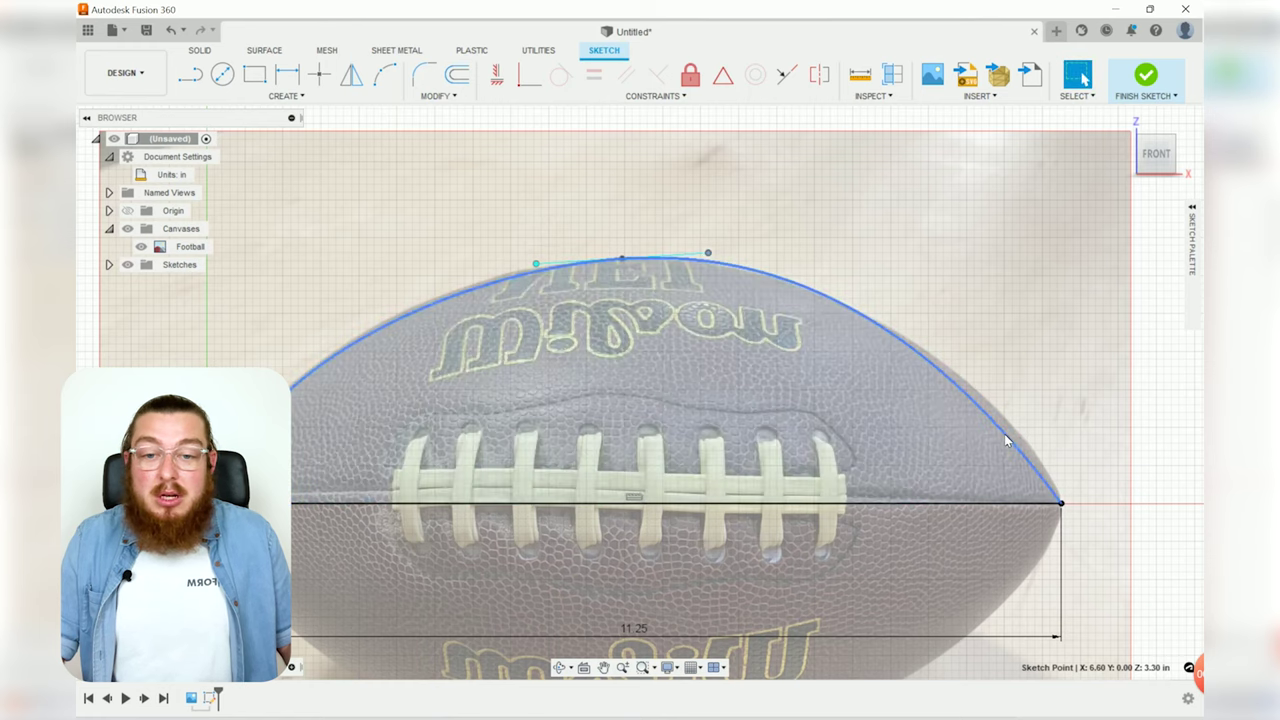
pyautogui.click(1061, 502)
pyautogui.scroll(3, 1050, 490)
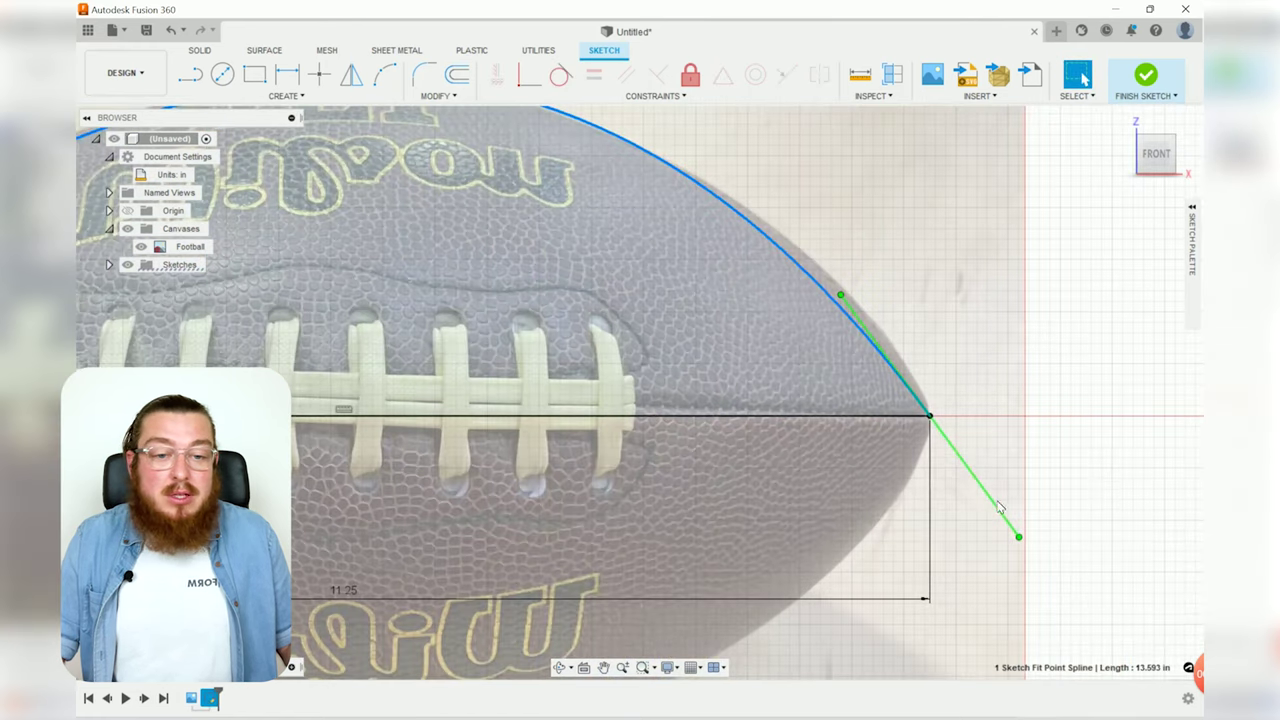
pyautogui.moveTo(1018, 537); pyautogui.dragTo(980, 510)
pyautogui.moveTo(702, 372); pyautogui.dragTo(997, 490, button='middle')
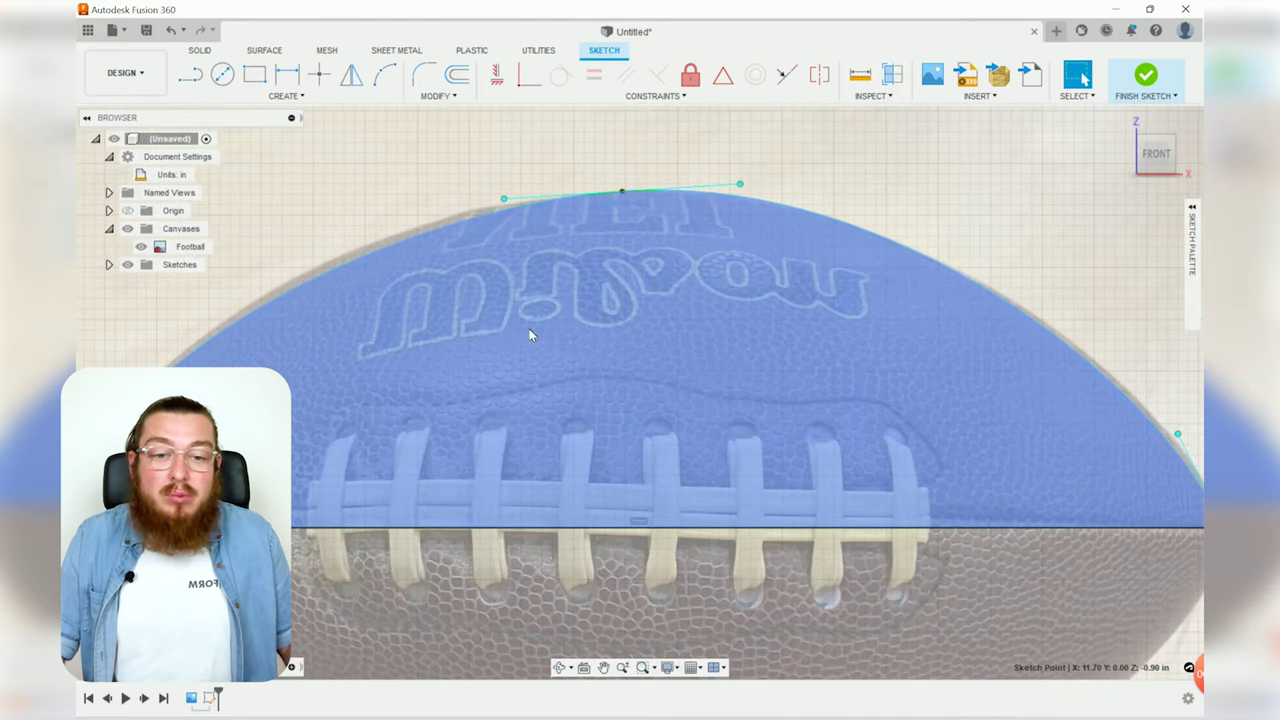
# - Flatten the spline's top tangent handle to about X 6.743, Z 3.255 in to follow the ball's upper outline
pyautogui.moveTo(535, 337); pyautogui.dragTo(680, 370, button='middle')
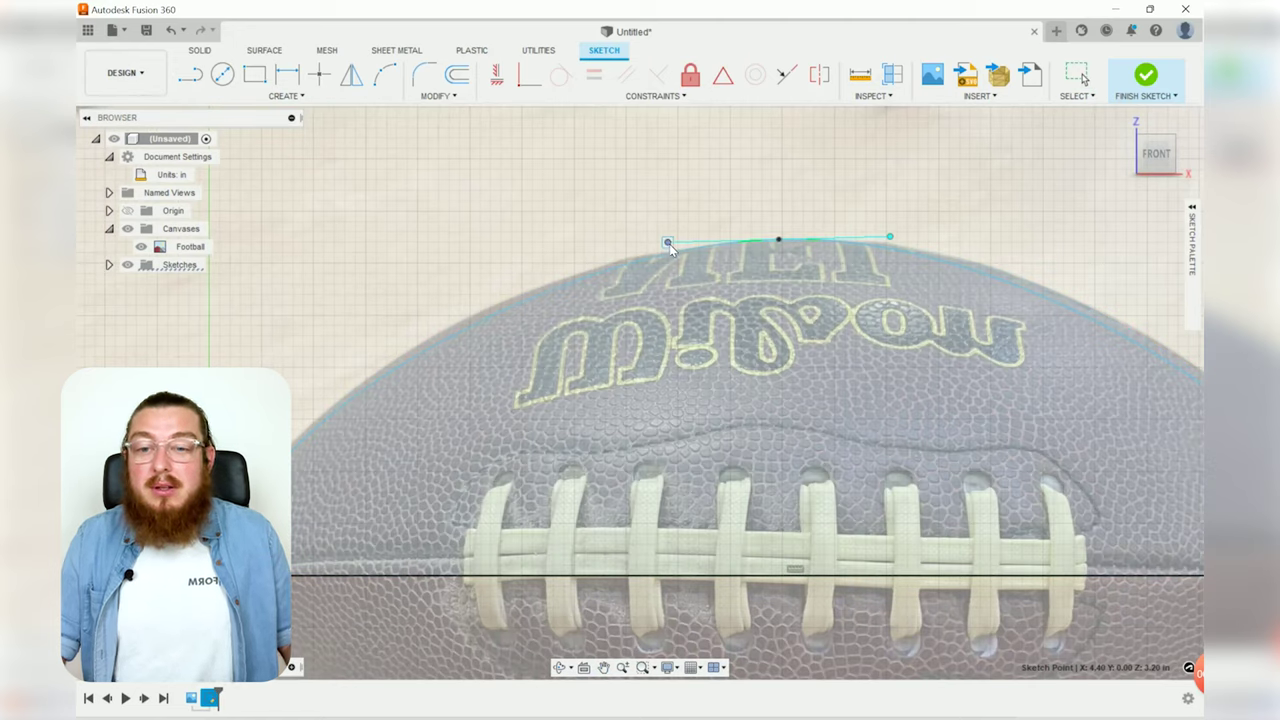
pyautogui.moveTo(740, 468); pyautogui.dragTo(629, 445, button='middle')
pyautogui.scroll(-3, 629, 445)
pyautogui.moveTo(443, 530); pyautogui.dragTo(426, 556)
pyautogui.press('F6')
pyautogui.scroll(5, 446, 357)
pyautogui.scroll(-5, 642, 419)
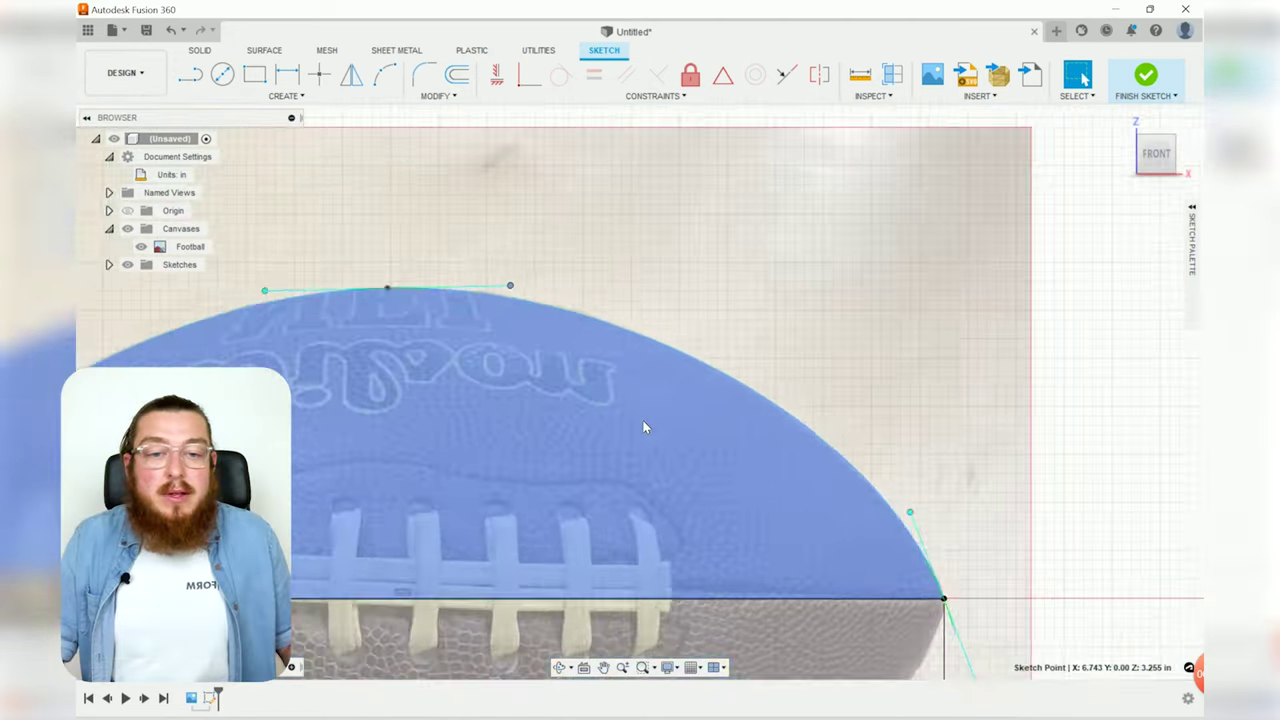
pyautogui.moveTo(642, 419); pyautogui.dragTo(816, 378, button='middle')
pyautogui.scroll(-2, 871, 319)
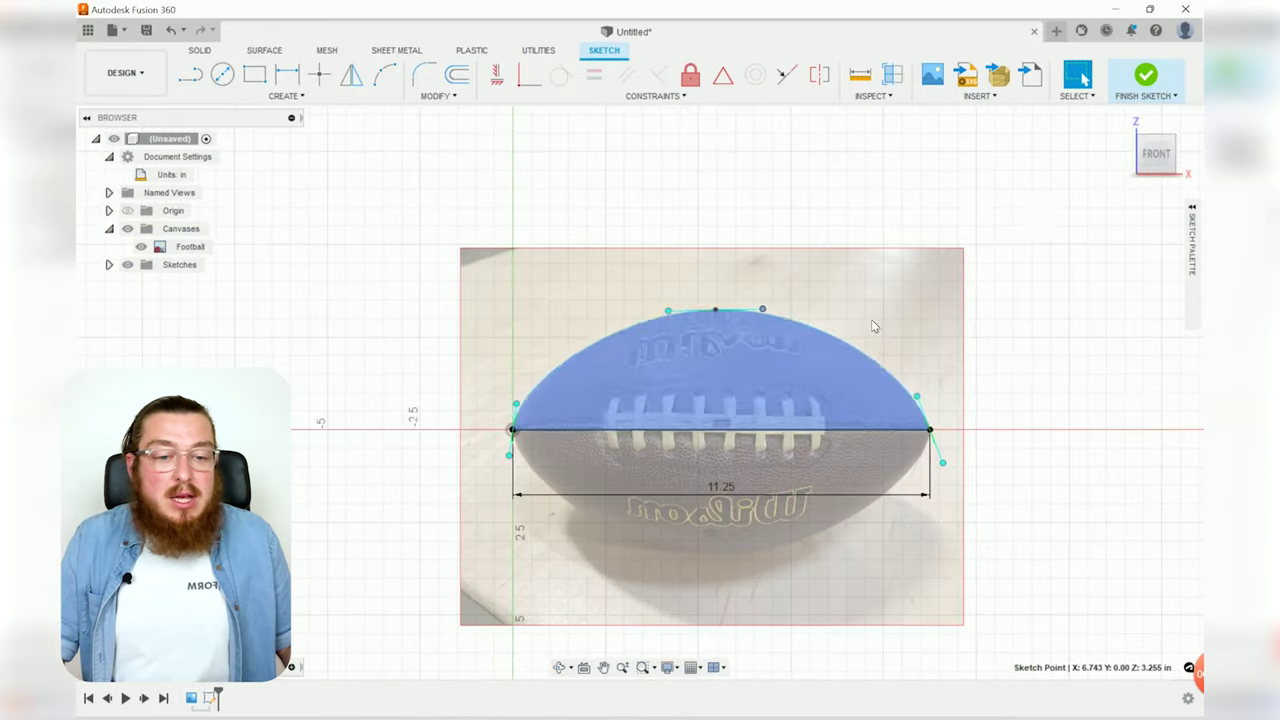
# - Finish the sketch, hide the Football canvas and clear the leftover sketch point selection
pyautogui.click(1146, 76)
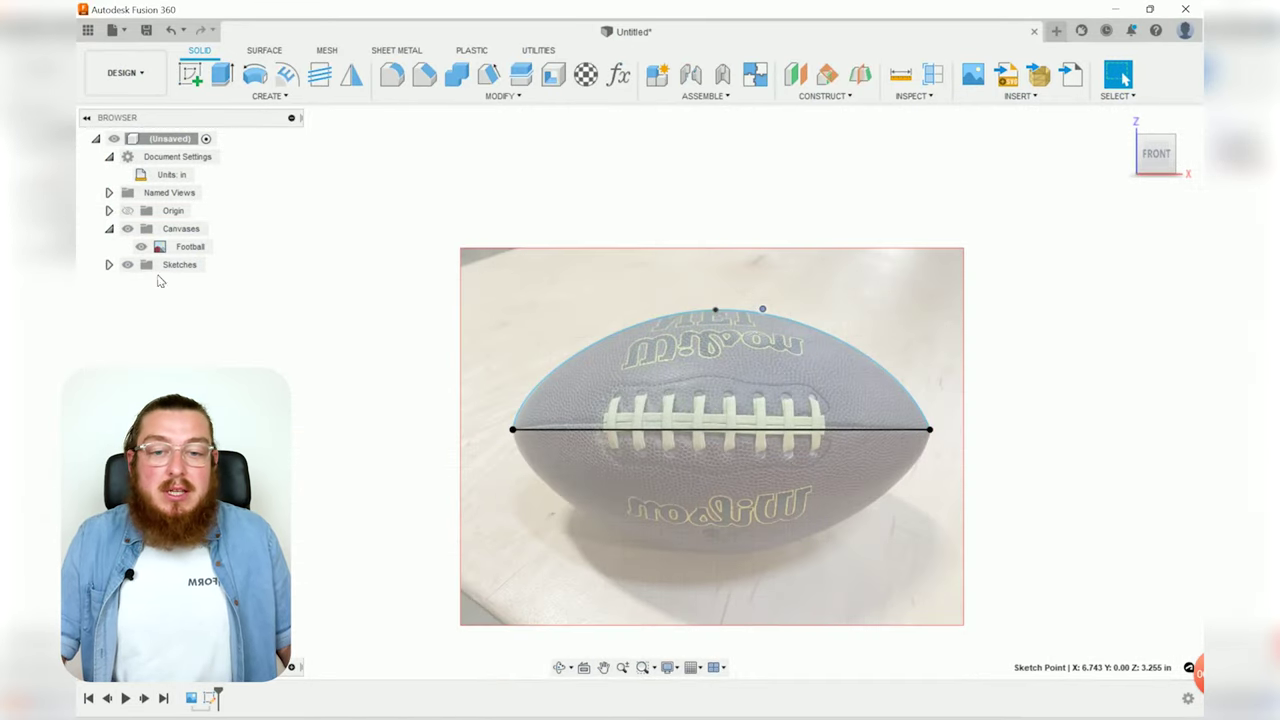
pyautogui.click(141, 246)
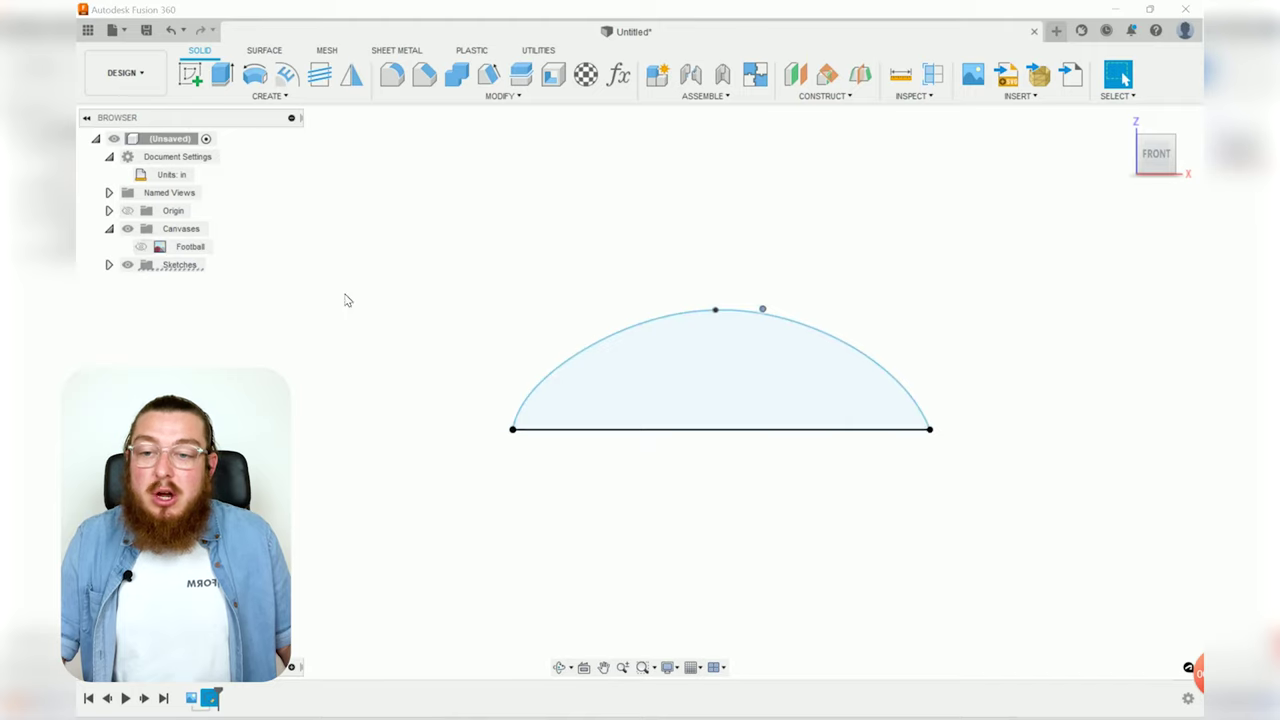
pyautogui.click(612, 398)
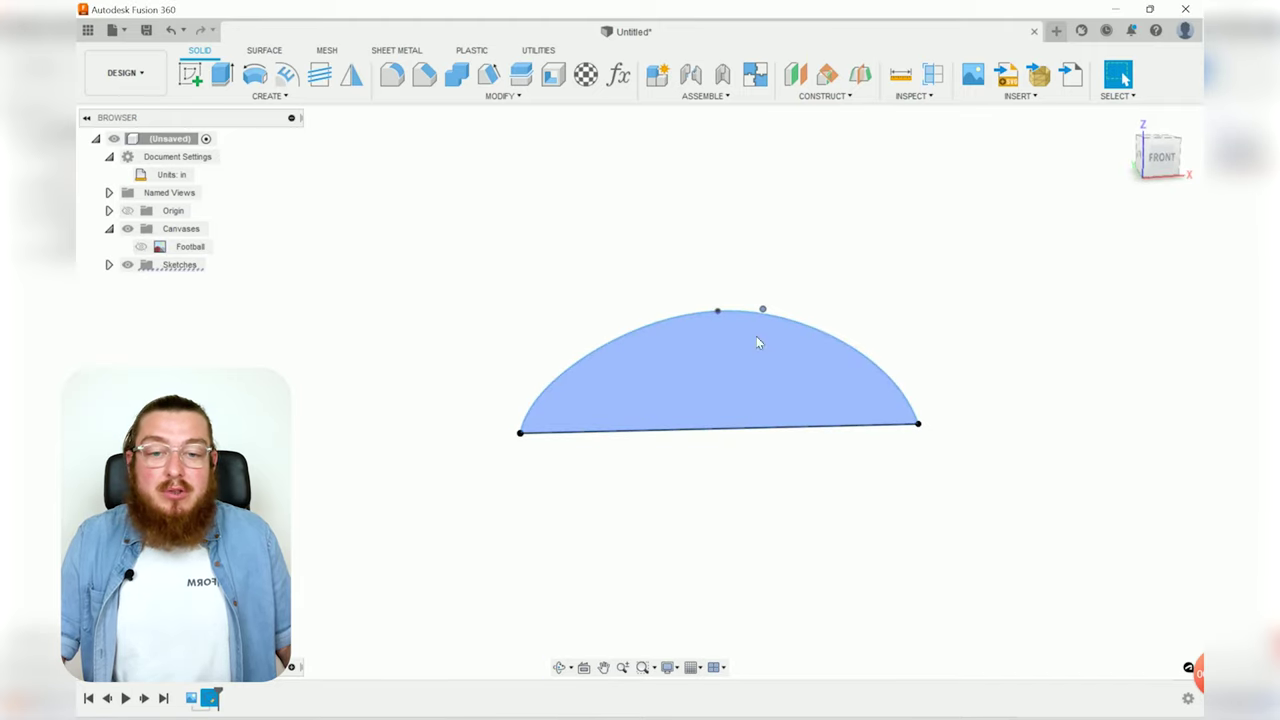
pyautogui.scroll(3, 665, 340)
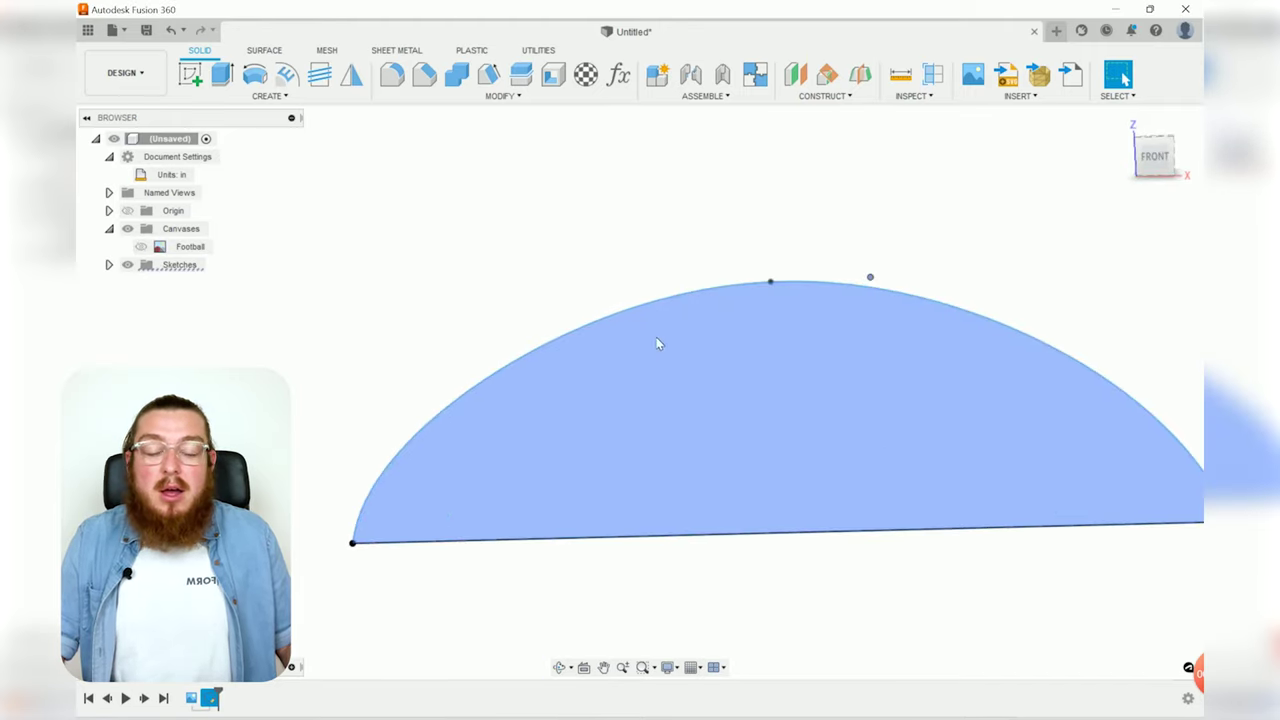
pyautogui.click(660, 288)
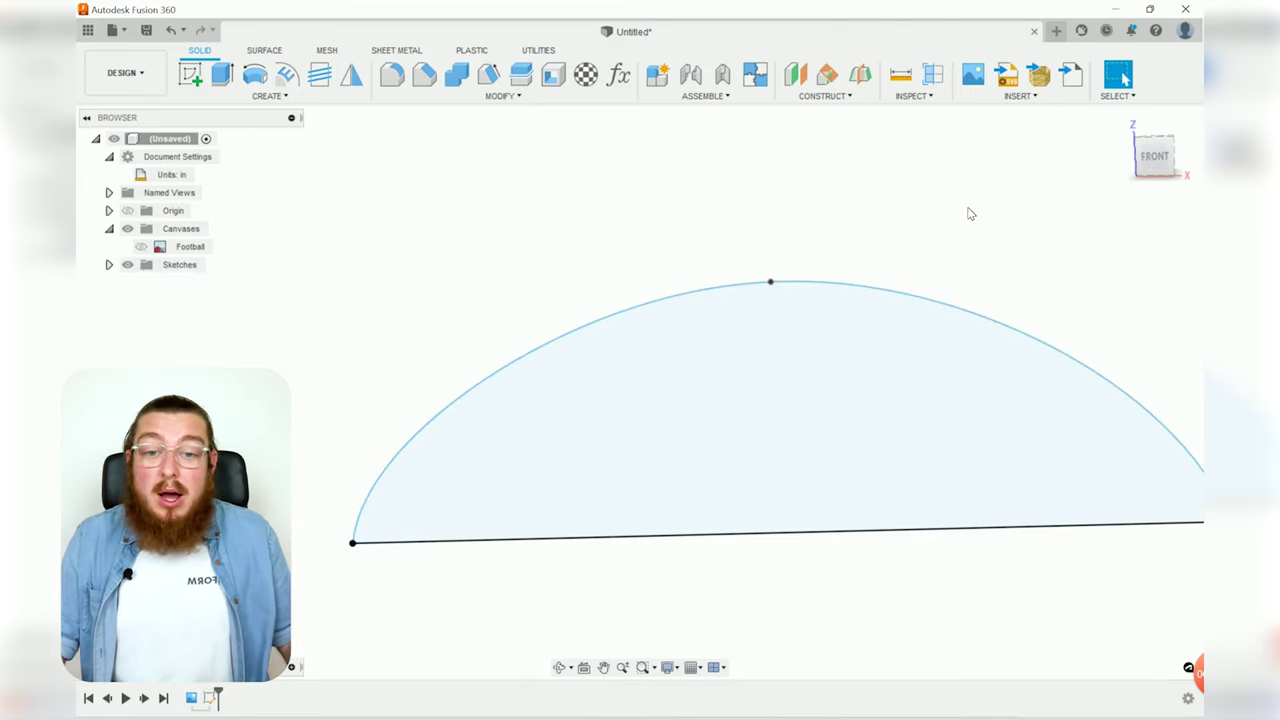
# - Examine the closed half profile of the football and its straight center line from an angled view
pyautogui.scroll(-2, 966, 213)
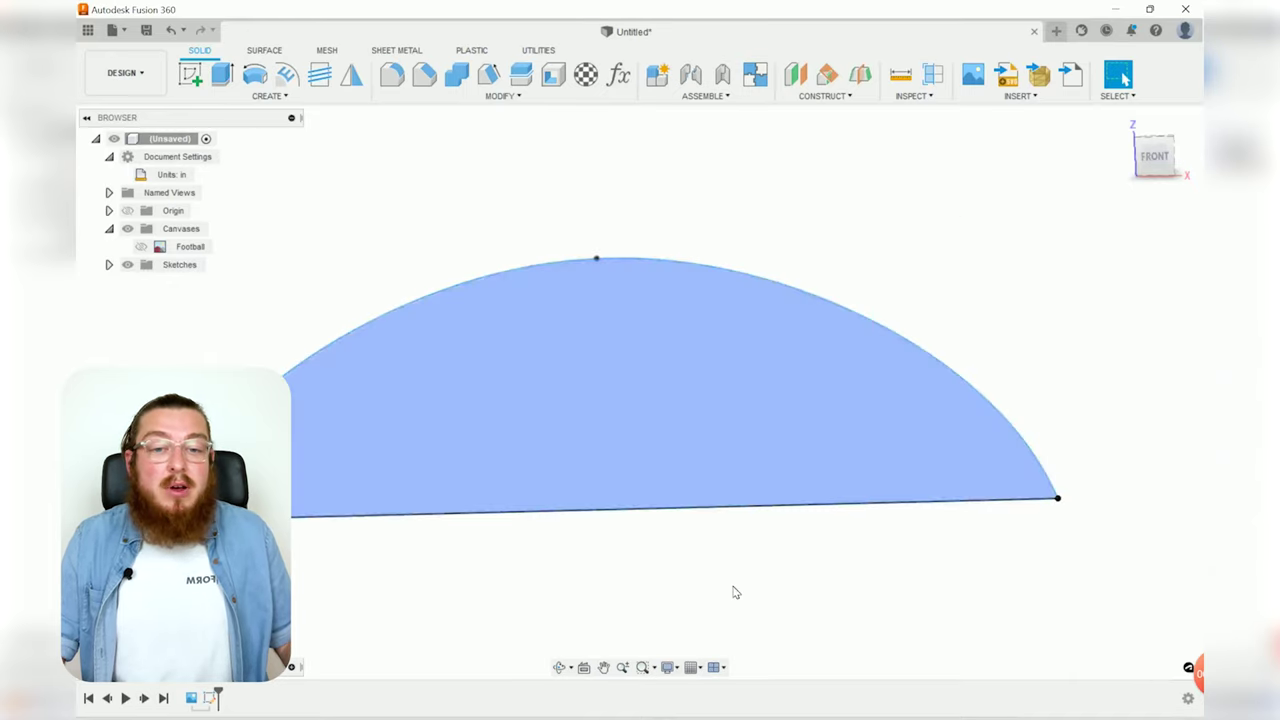
pyautogui.scroll(-3, 742, 257)
pyautogui.press('Escape')
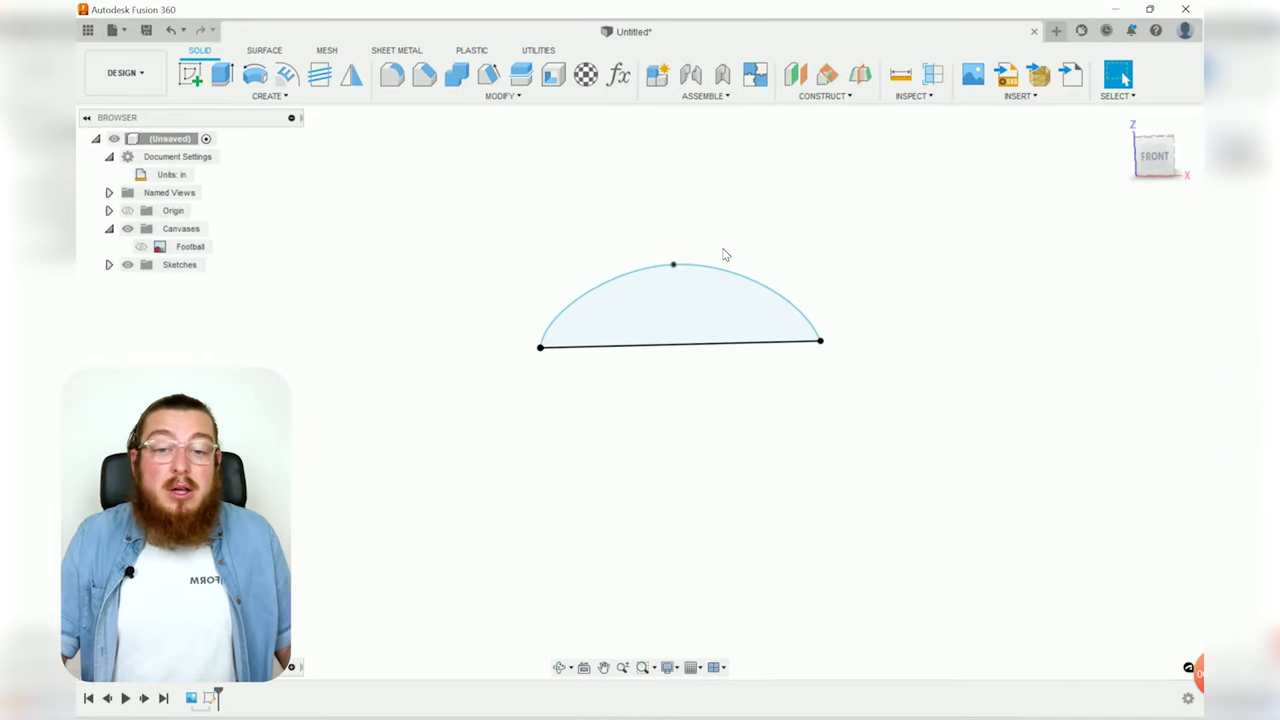
pyautogui.click(686, 318)
pyautogui.keyDown('shift'); pyautogui.moveTo(686, 318); pyautogui.dragTo(761, 347, button='middle'); pyautogui.keyUp('shift')
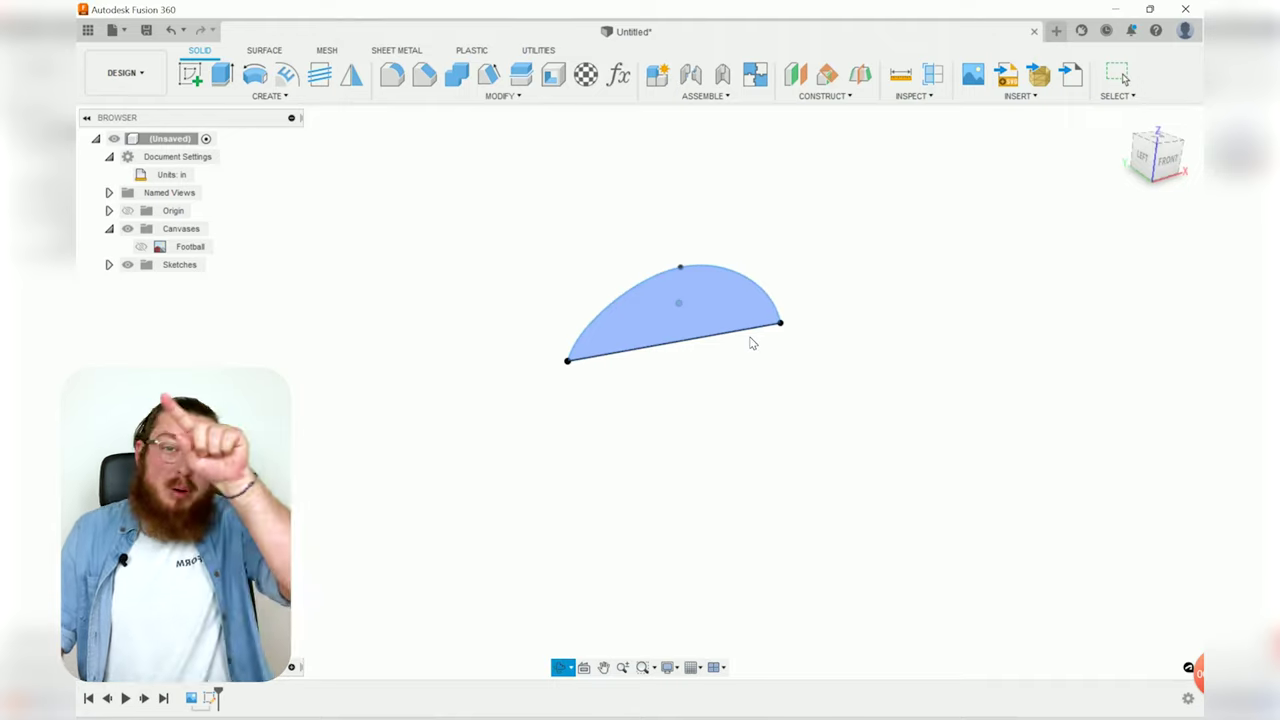
pyautogui.press('Escape')
pyautogui.click(709, 315)
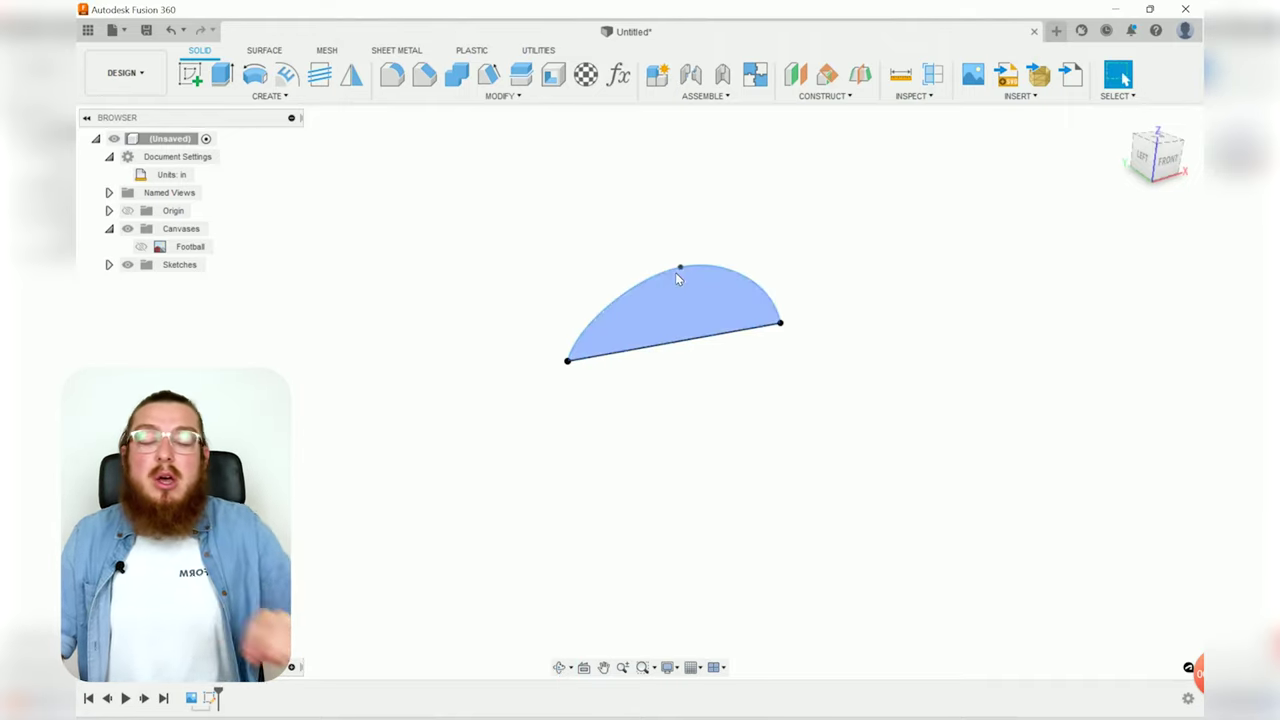
pyautogui.press('Escape')
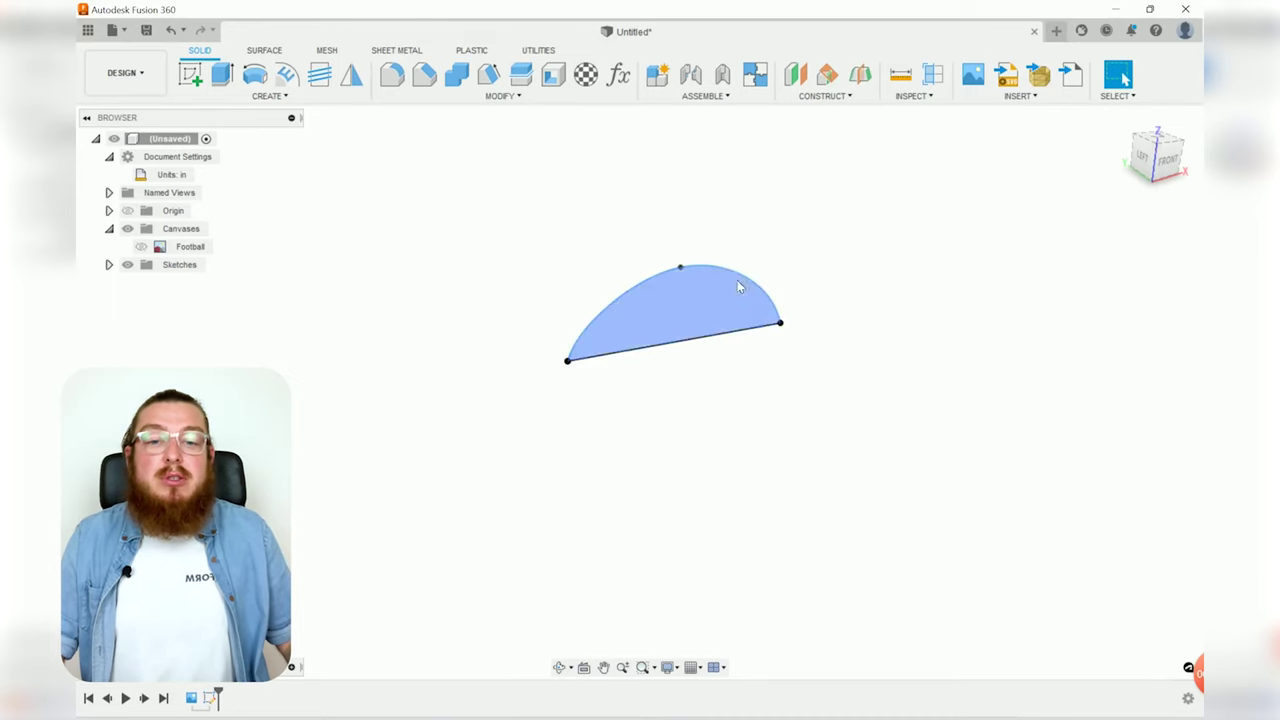
pyautogui.scroll(3, 697, 323)
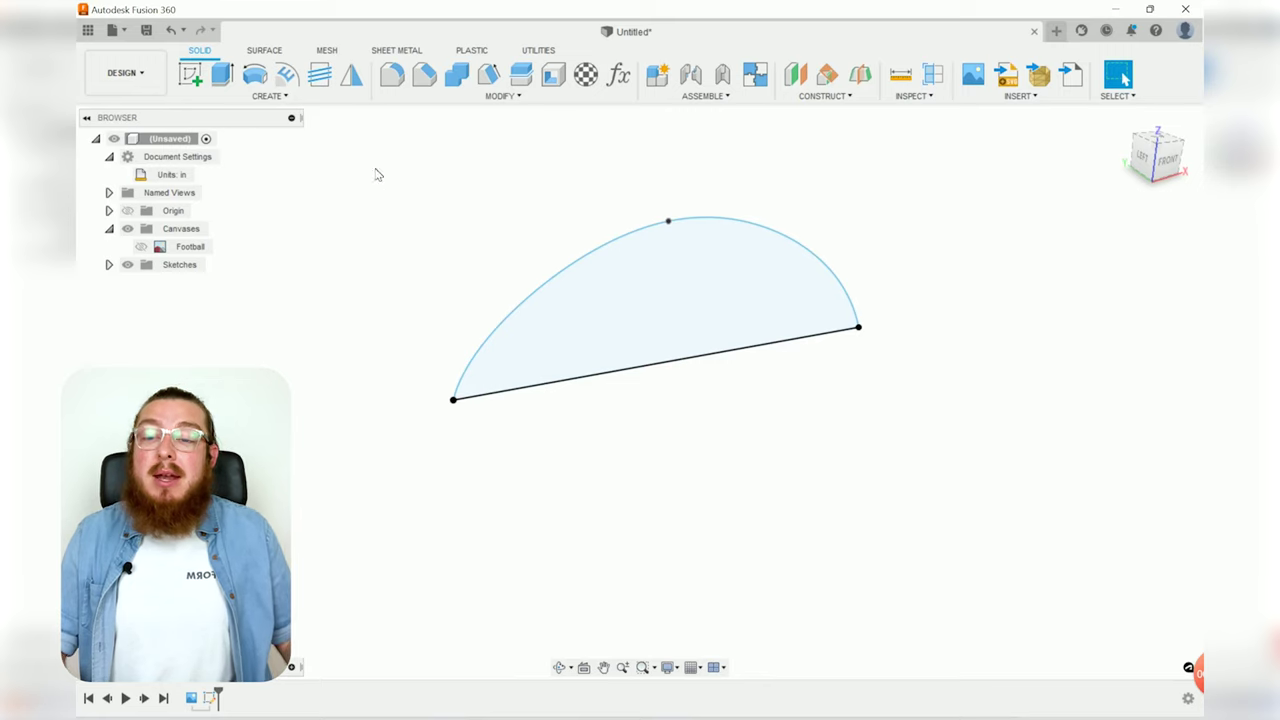
# - Revolve the half profile 90 degrees about its straight base line, one side, as a new body
pyautogui.click(274, 95)
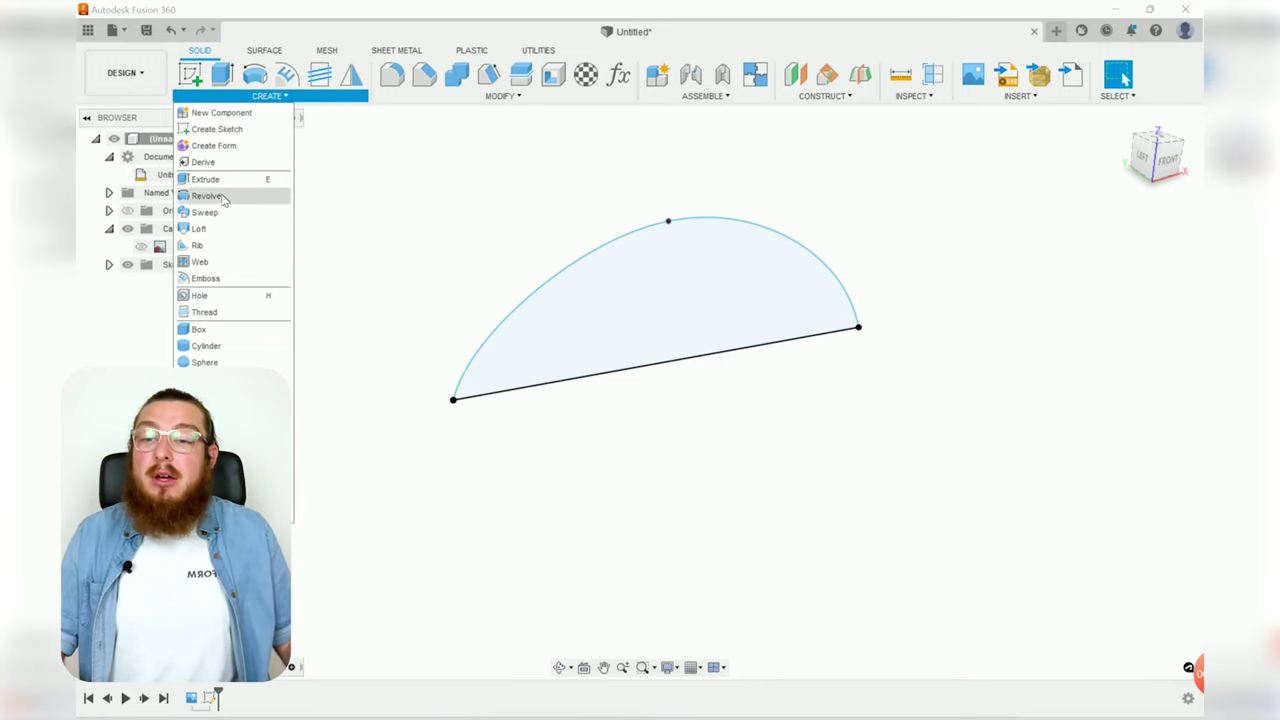
pyautogui.click(207, 196)
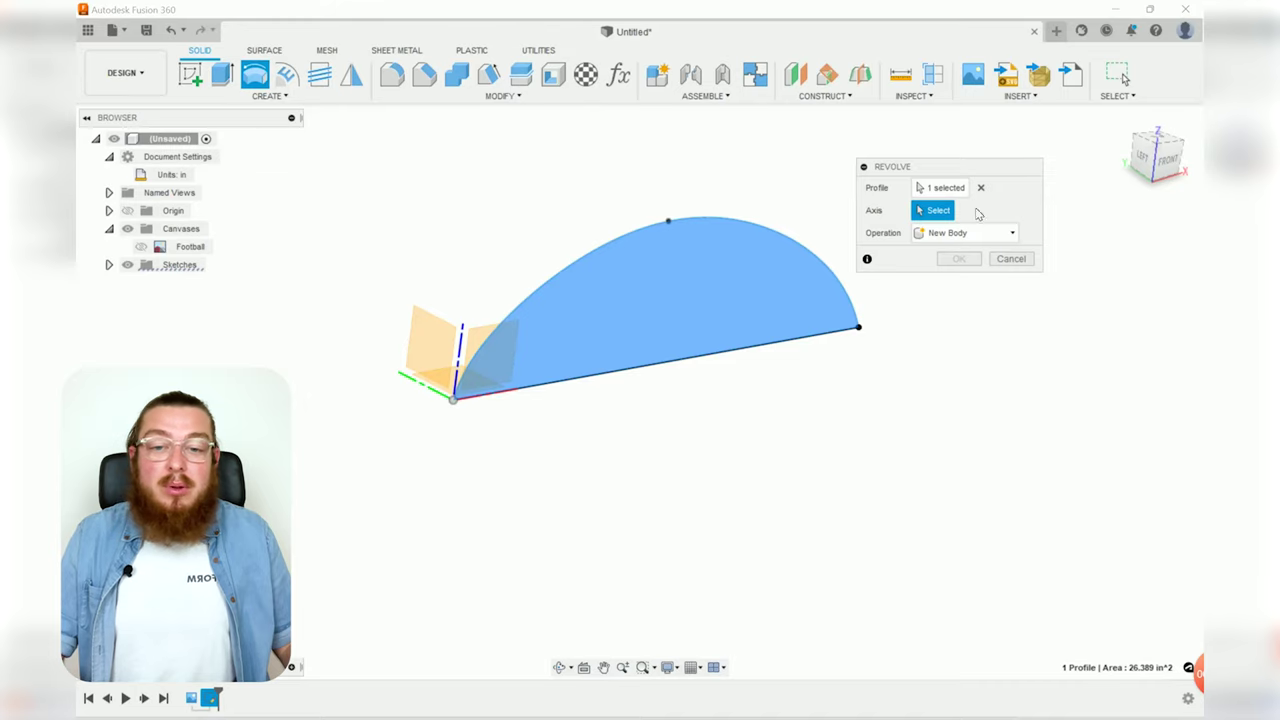
pyautogui.click(656, 363)
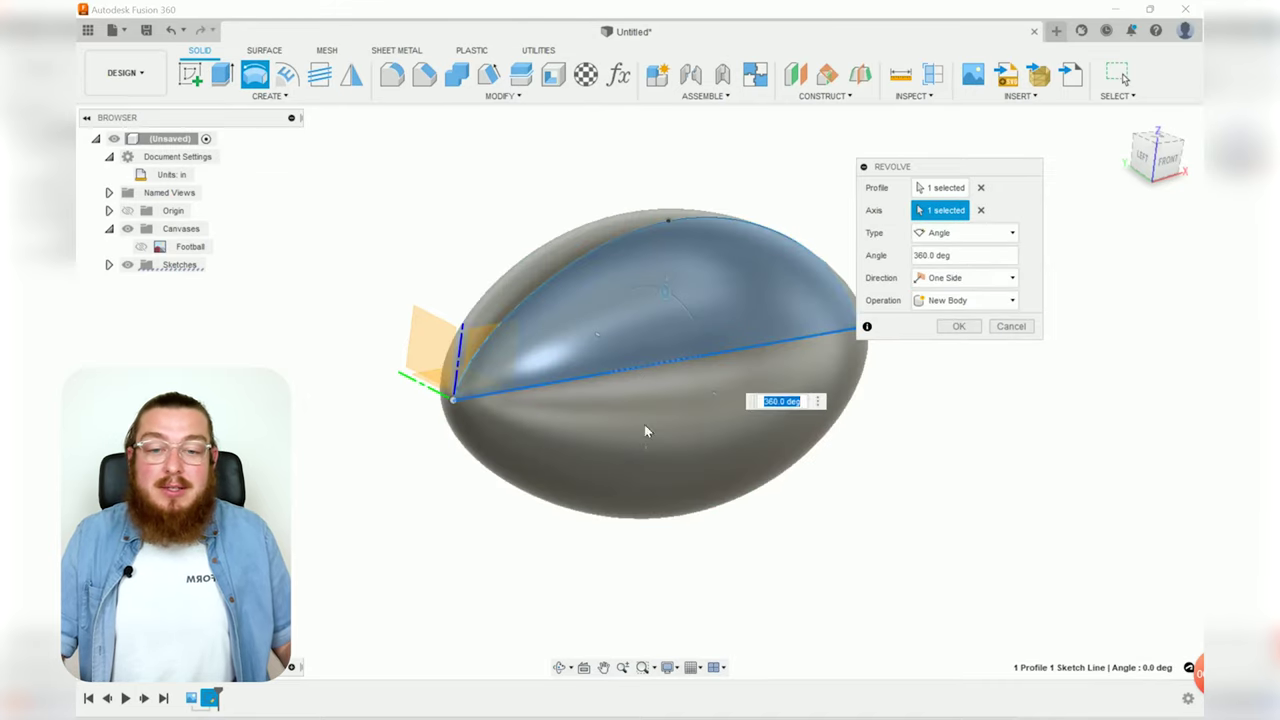
pyautogui.keyDown('shift'); pyautogui.moveTo(679, 437); pyautogui.dragTo(720, 442, button='middle'); pyautogui.keyUp('shift')
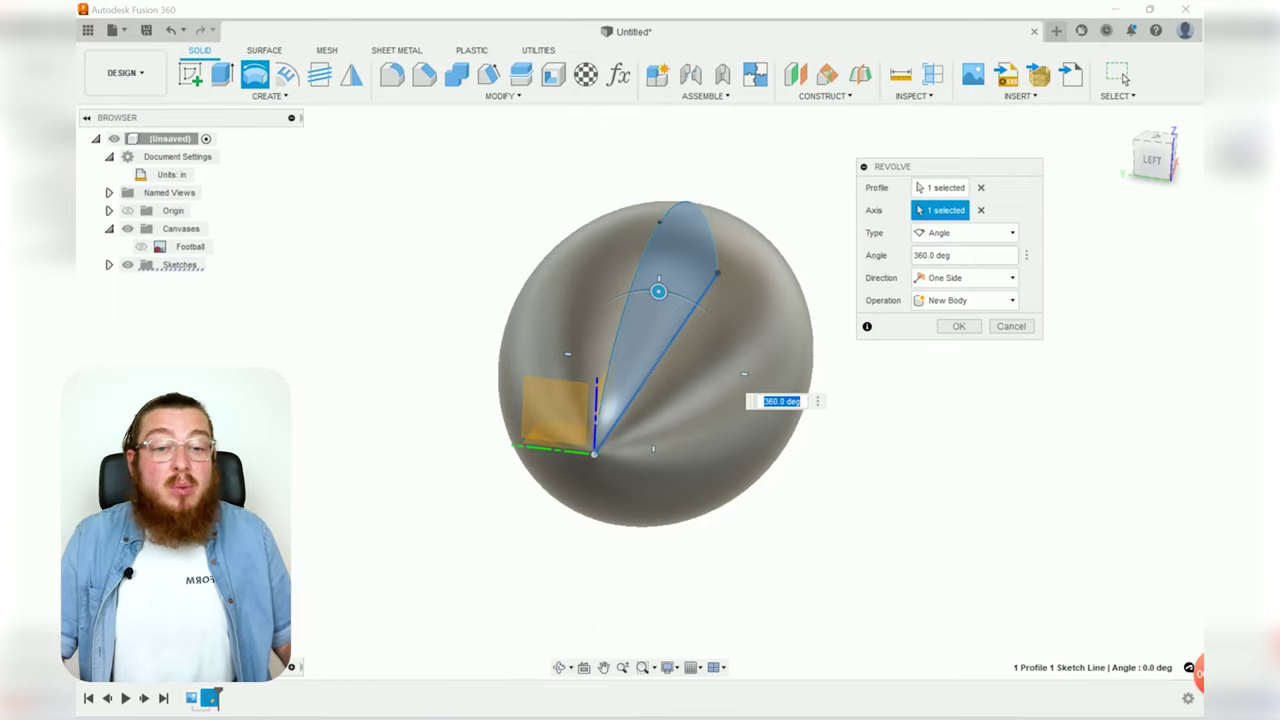
pyautogui.press('Tab')
pyautogui.write('90')
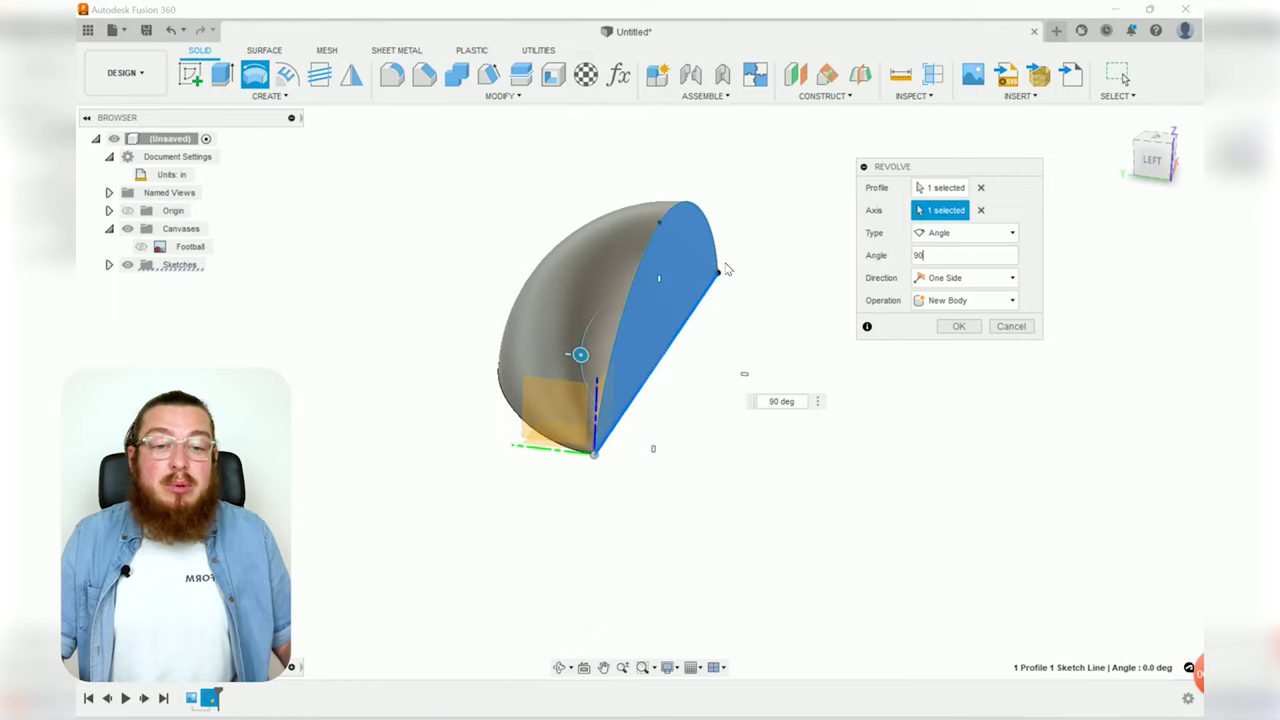
pyautogui.click(960, 327)
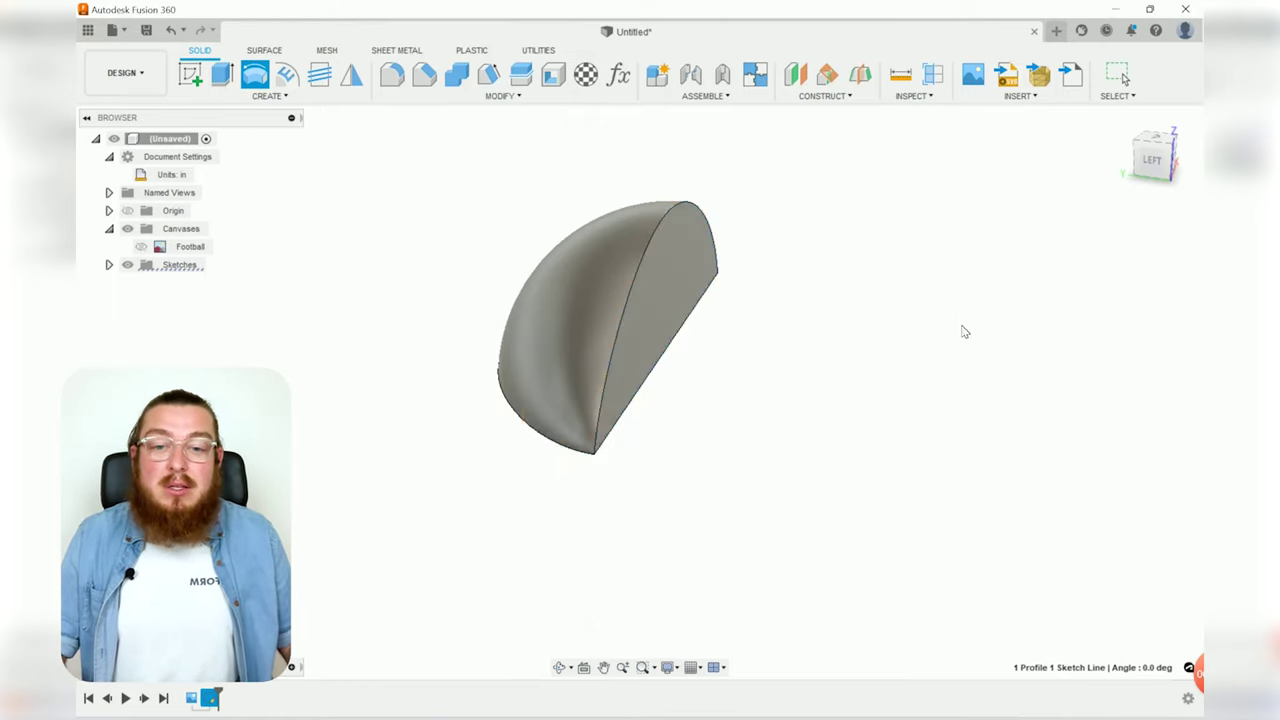
# - Fillet the two curved outer edges of the quarter body with a constant 1/8 in radius
pyautogui.keyDown('shift'); pyautogui.moveTo(771, 394); pyautogui.dragTo(703, 398, button='middle'); pyautogui.keyUp('shift')
pyautogui.press('Escape')
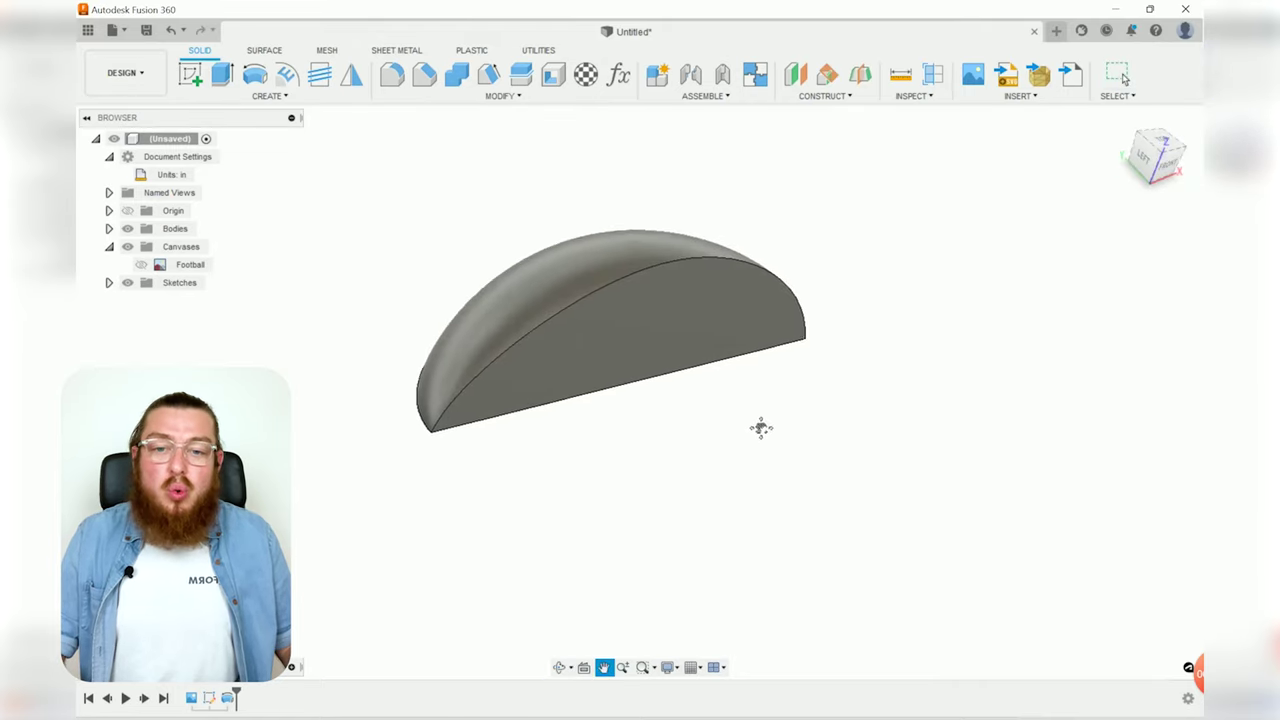
pyautogui.click(502, 96)
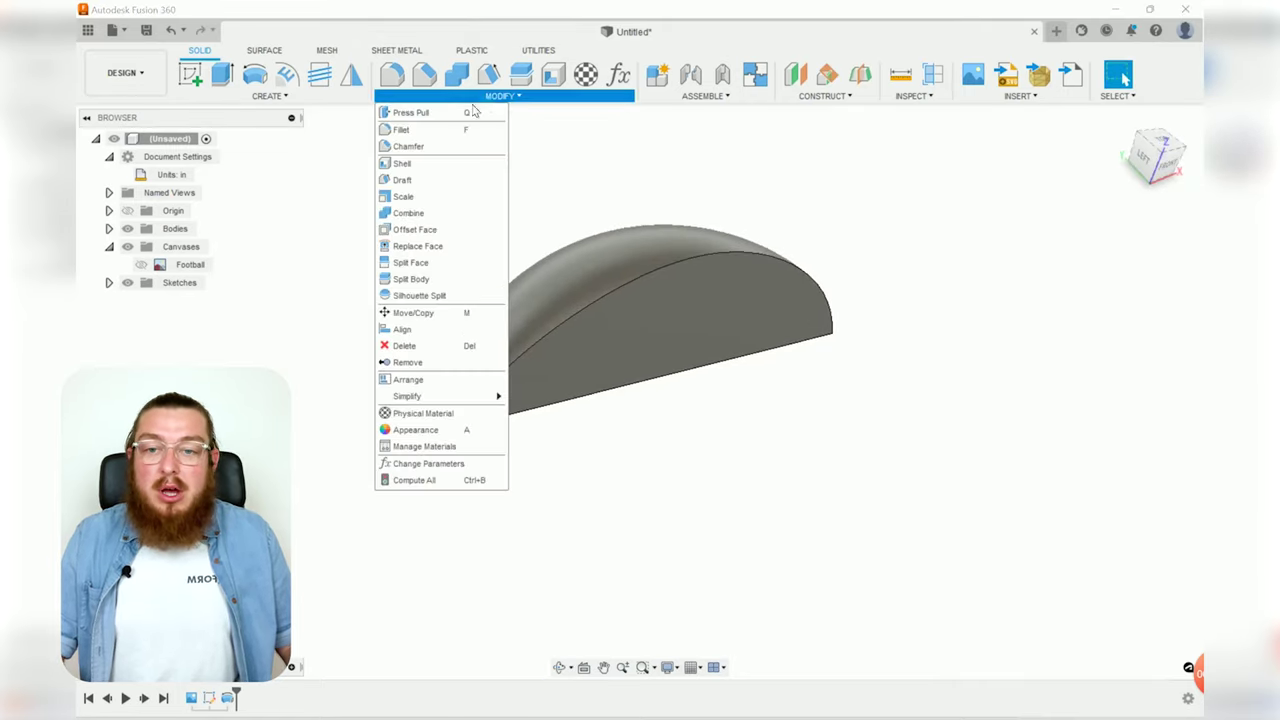
pyautogui.click(405, 130)
pyautogui.scroll(2, 532, 246)
pyautogui.scroll(1, 532, 246)
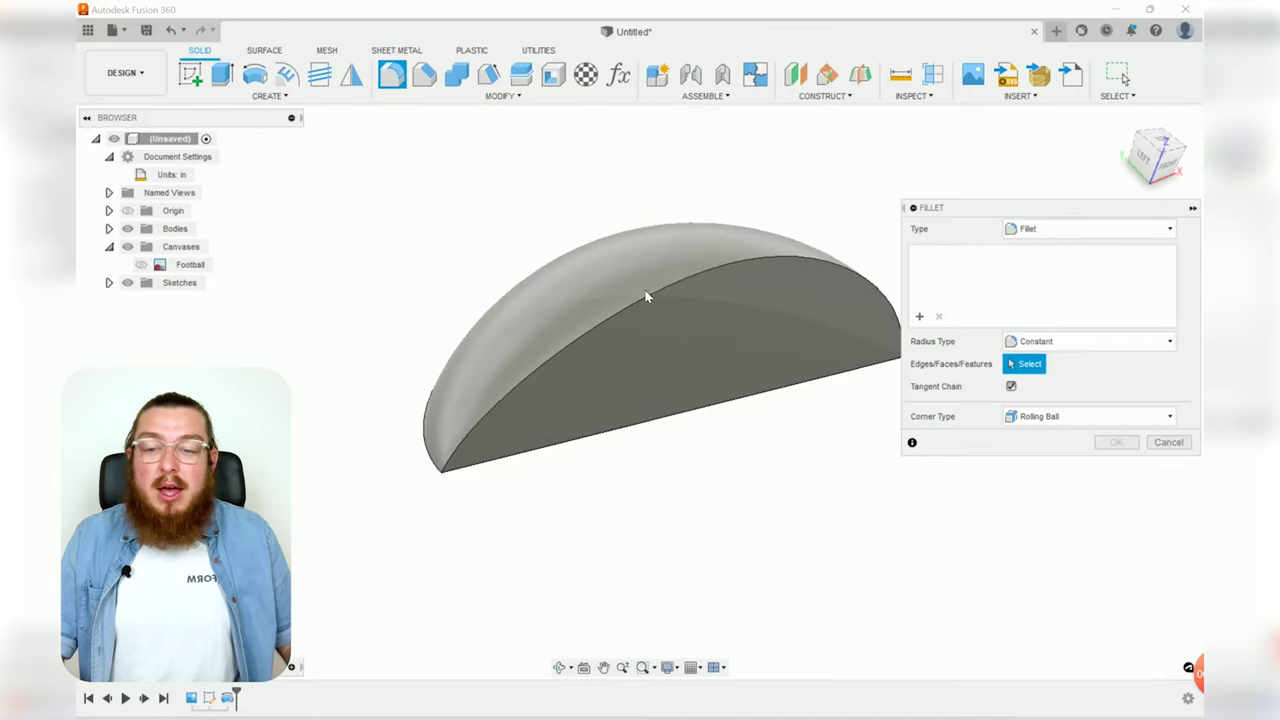
pyautogui.click(663, 294)
pyautogui.keyDown('shift'); pyautogui.moveTo(663, 294); pyautogui.dragTo(626, 294, button='middle'); pyautogui.keyUp('shift')
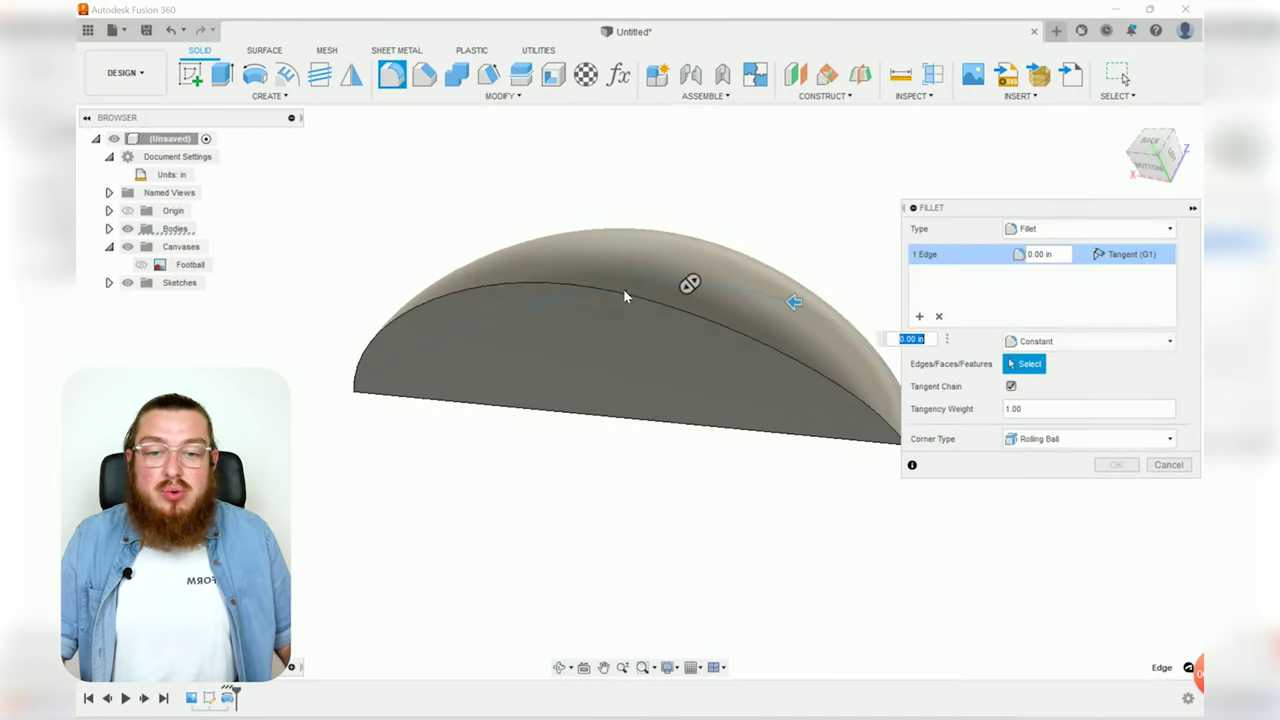
pyautogui.keyDown('shift'); pyautogui.moveTo(712, 230); pyautogui.dragTo(674, 229, button='middle'); pyautogui.keyUp('shift')
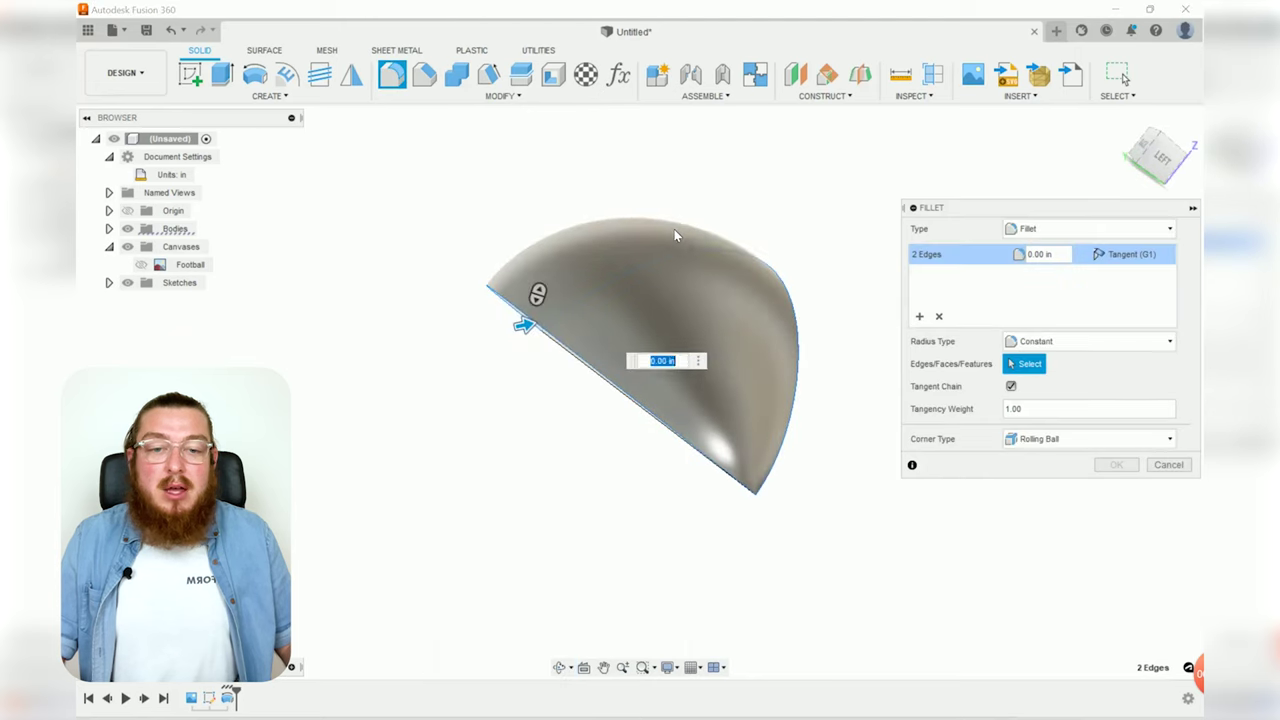
pyautogui.write('1/8')
pyautogui.scroll(2, 598, 334)
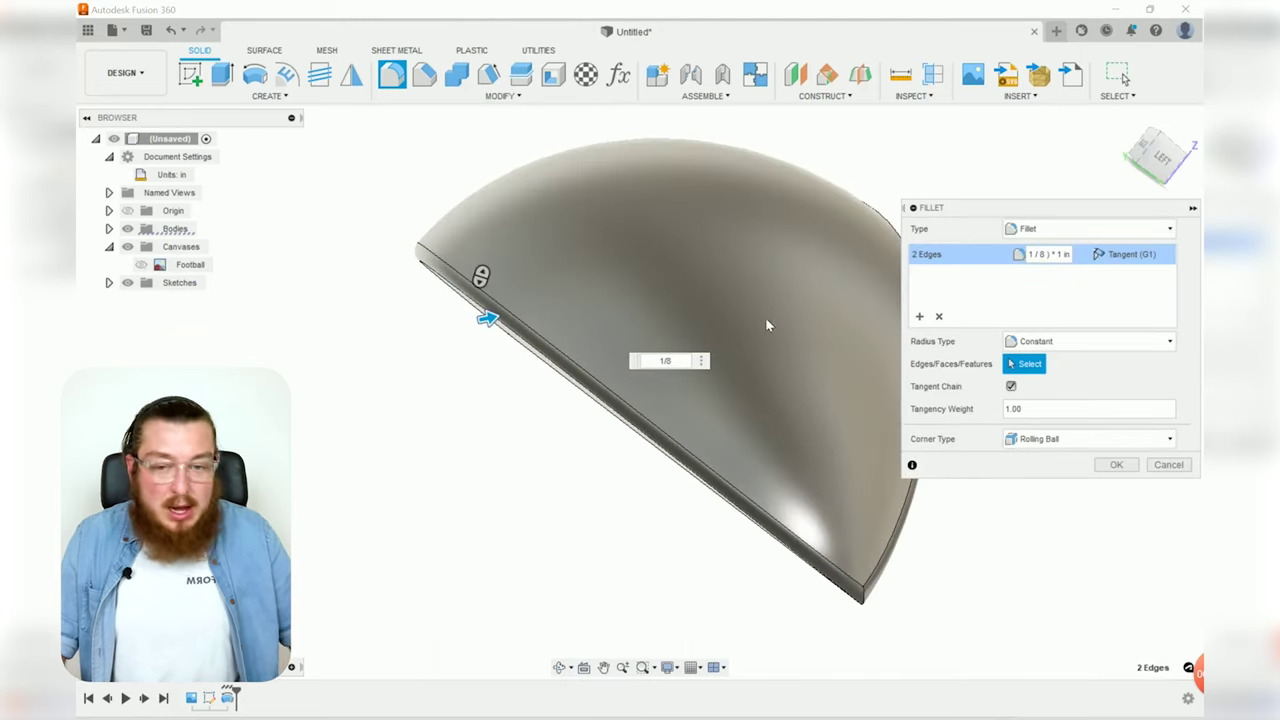
pyautogui.keyDown('shift'); pyautogui.moveTo(767, 322); pyautogui.dragTo(616, 253, button='middle'); pyautogui.keyUp('shift')
pyautogui.keyDown('shift'); pyautogui.moveTo(643, 355); pyautogui.dragTo(683, 391, button='middle'); pyautogui.keyUp('shift')
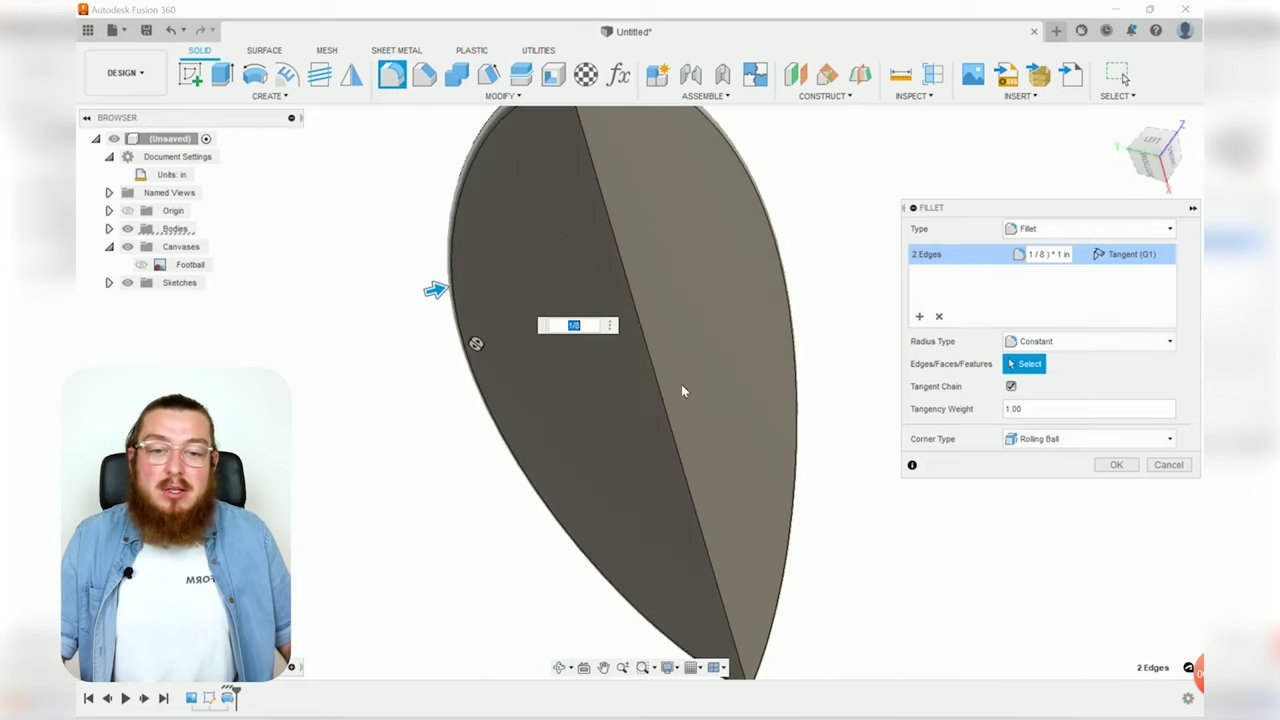
pyautogui.keyDown('shift'); pyautogui.moveTo(656, 350); pyautogui.dragTo(674, 332, button='middle'); pyautogui.keyUp('shift')
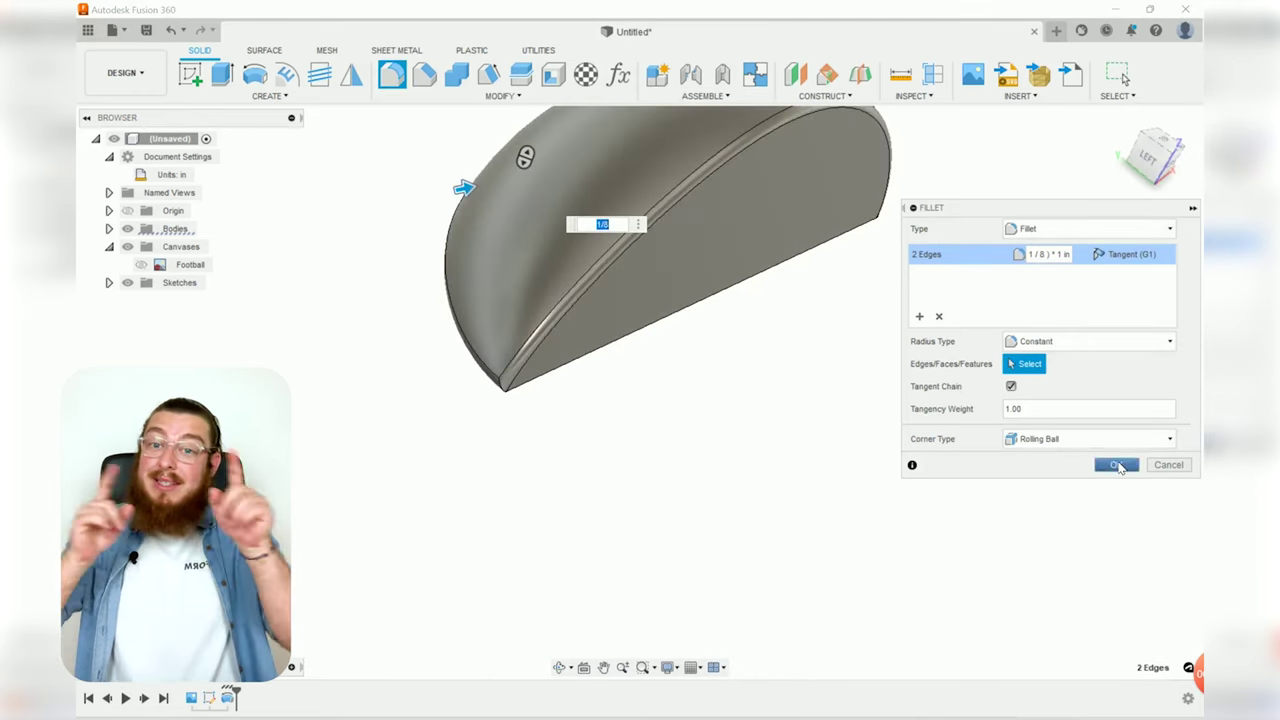
pyautogui.click(1117, 465)
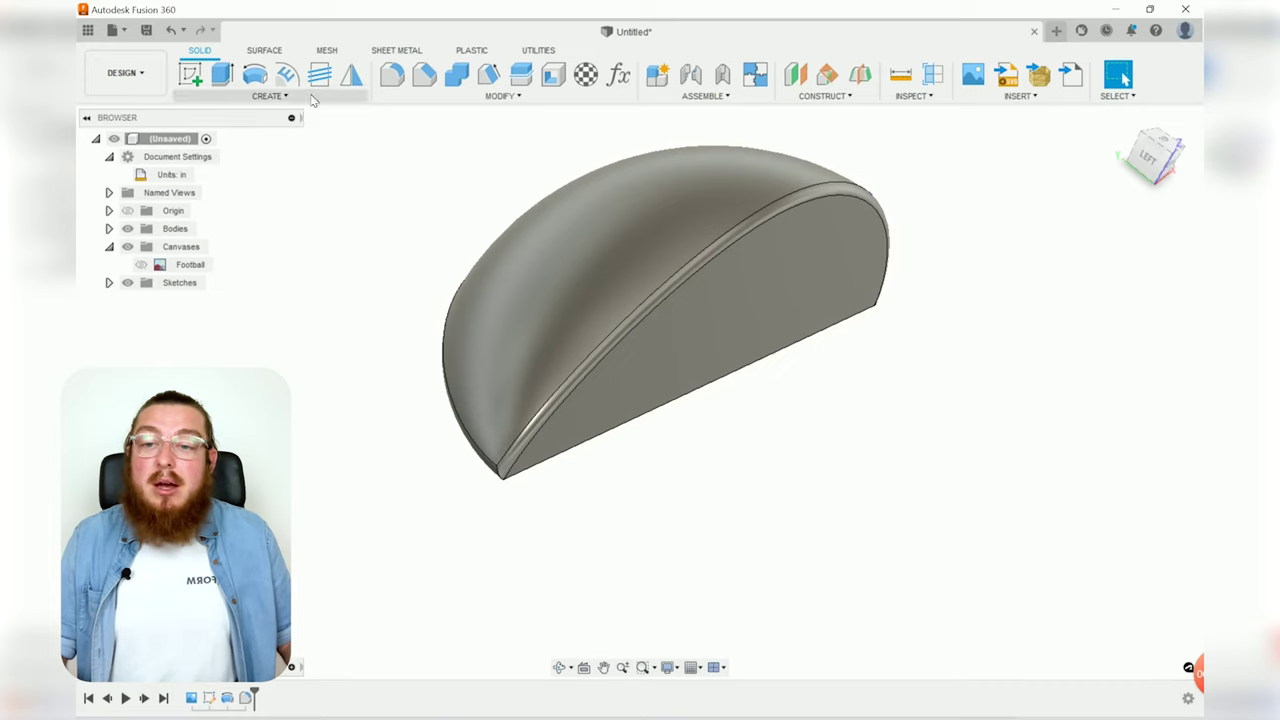
# - Circular pattern the filleted quarter body about its straight base edge with full angular spacing and a quantity of 4
pyautogui.click(270, 96)
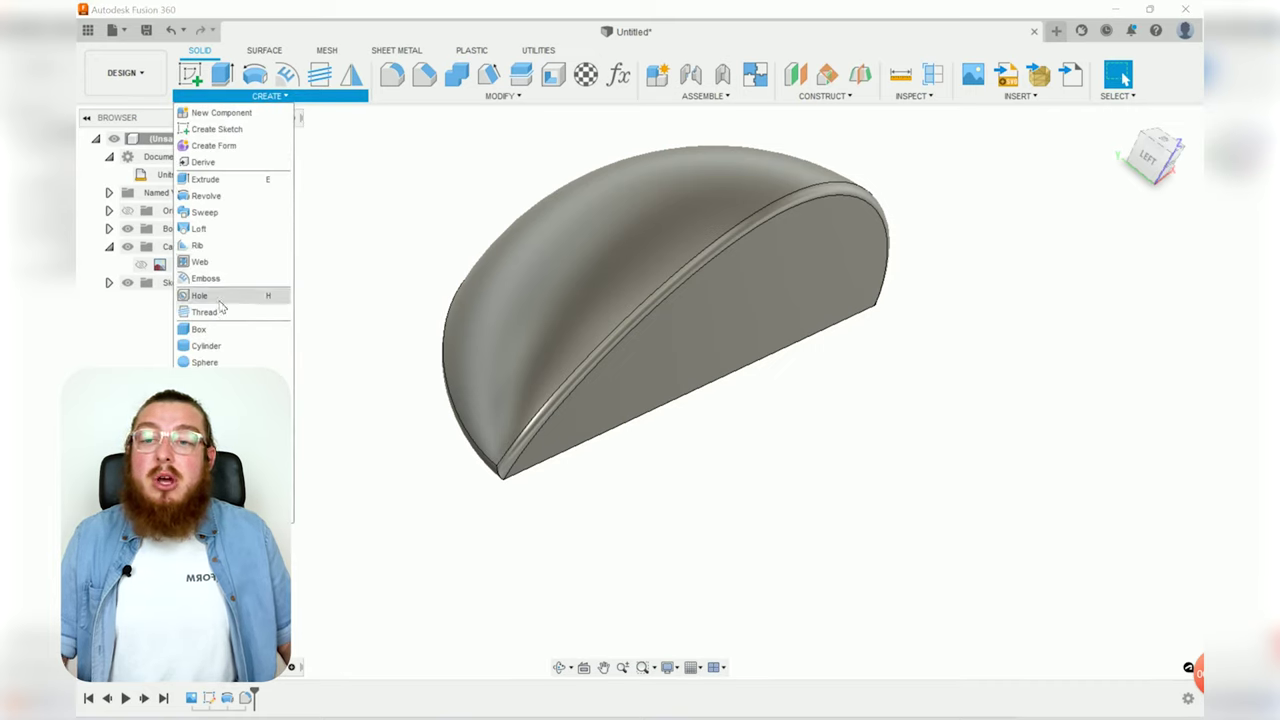
pyautogui.moveTo(285, 430)
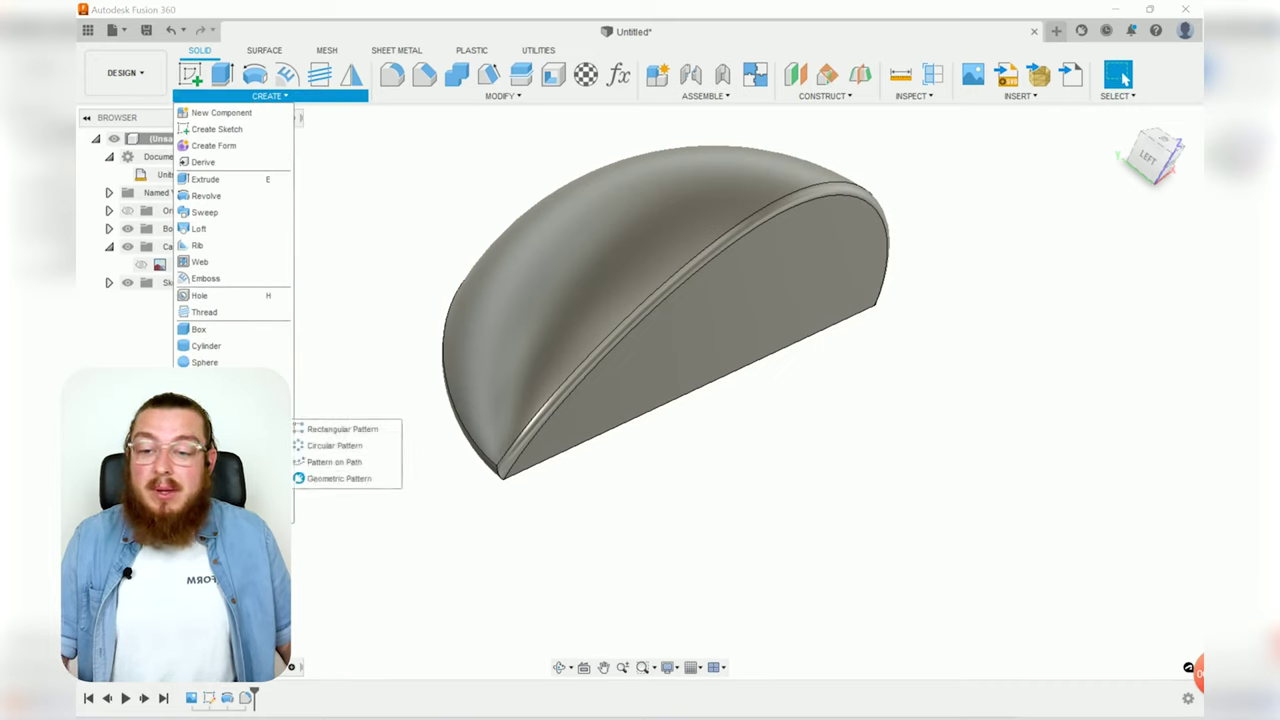
pyautogui.click(330, 447)
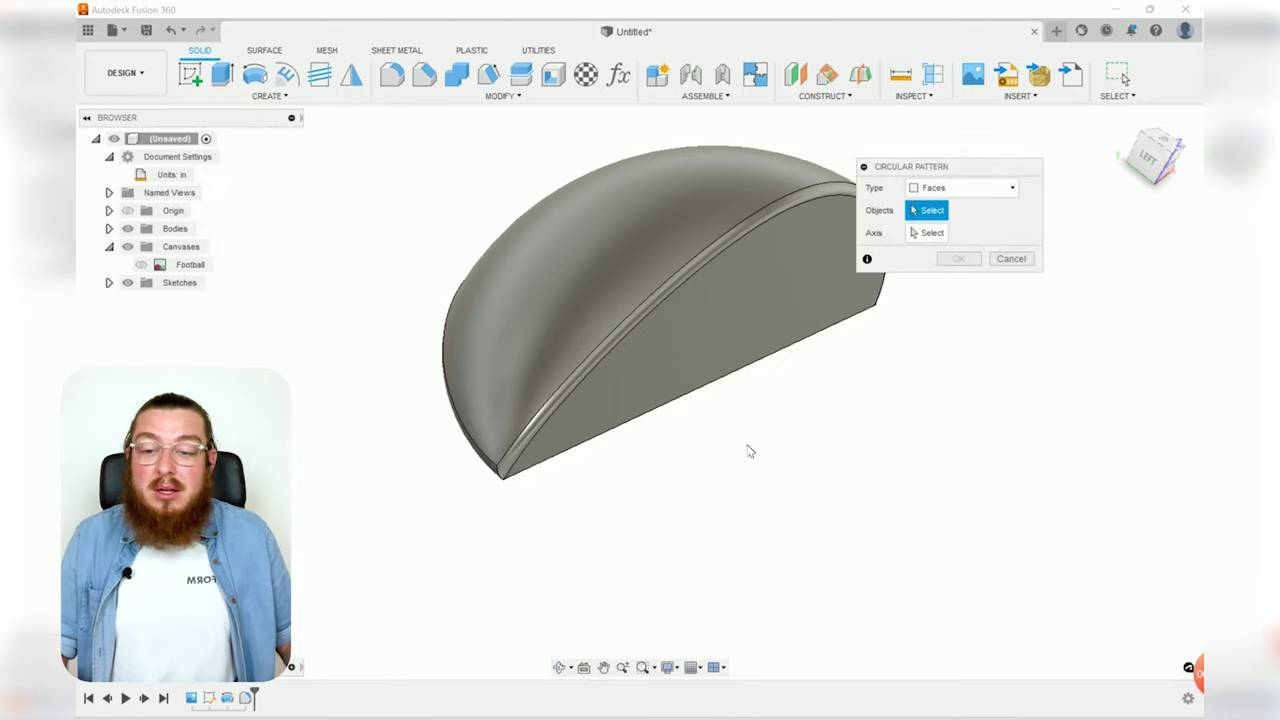
pyautogui.click(945, 188)
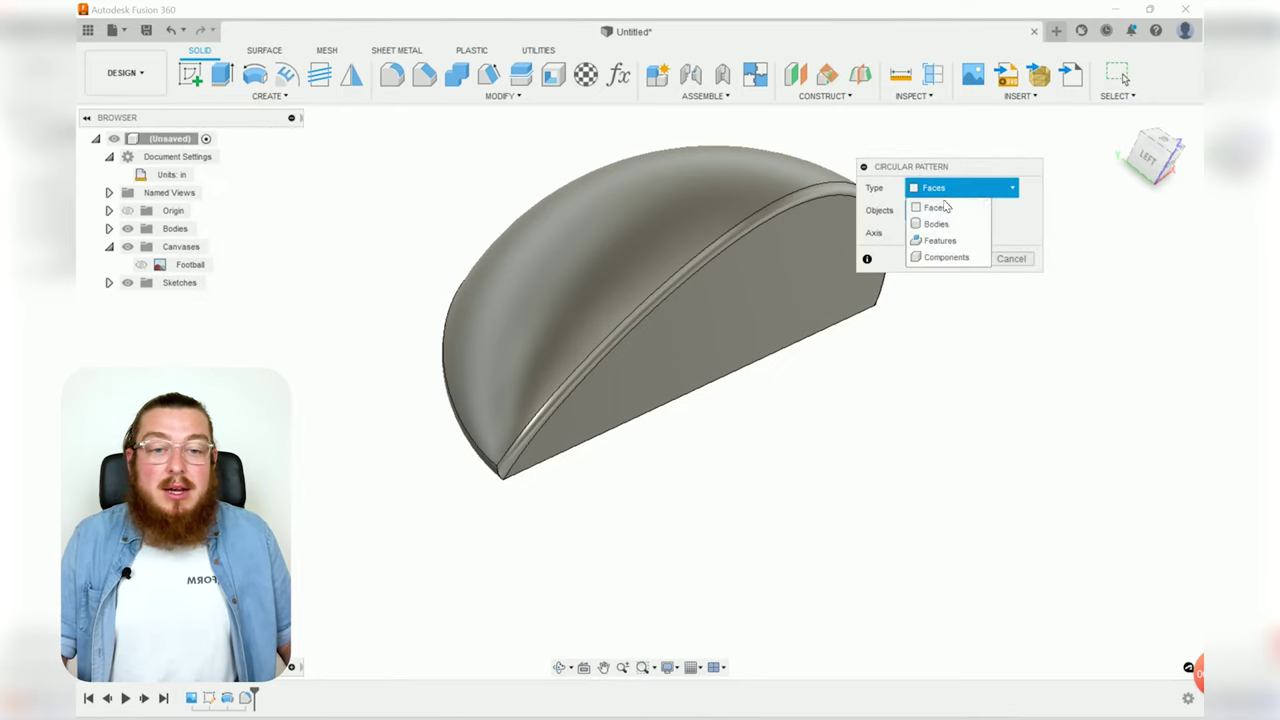
pyautogui.click(936, 224)
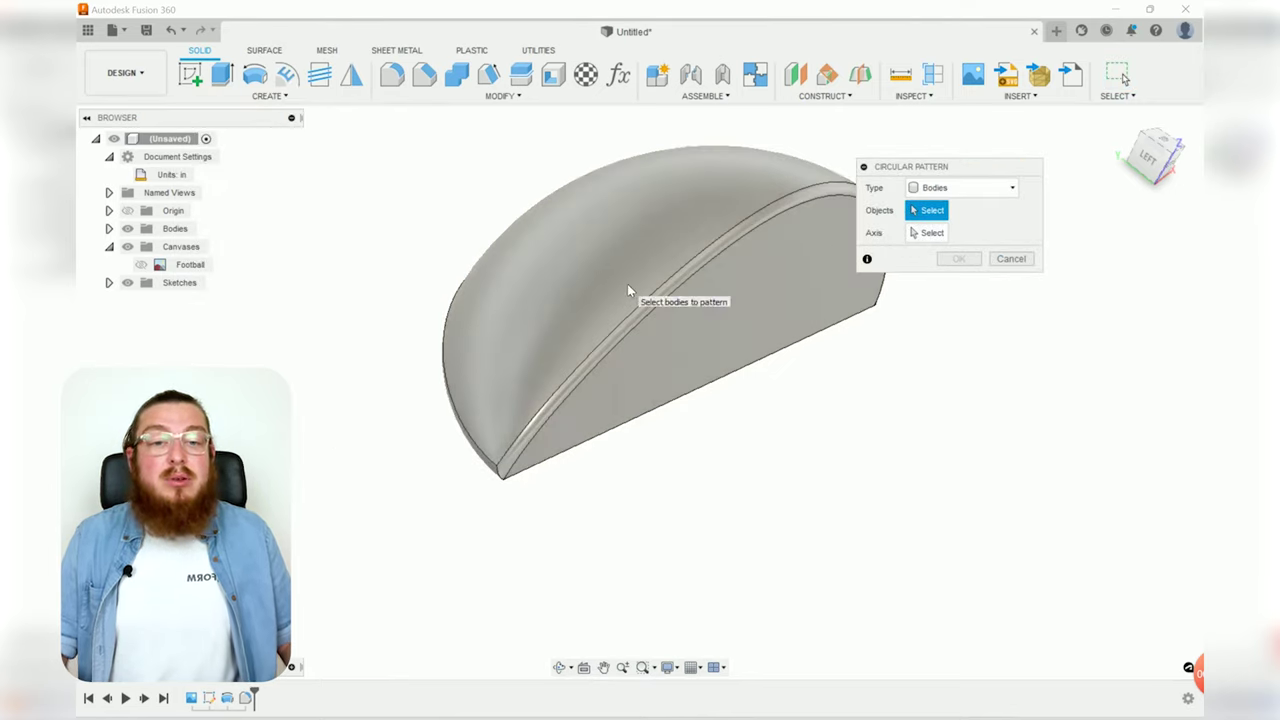
pyautogui.click(627, 284)
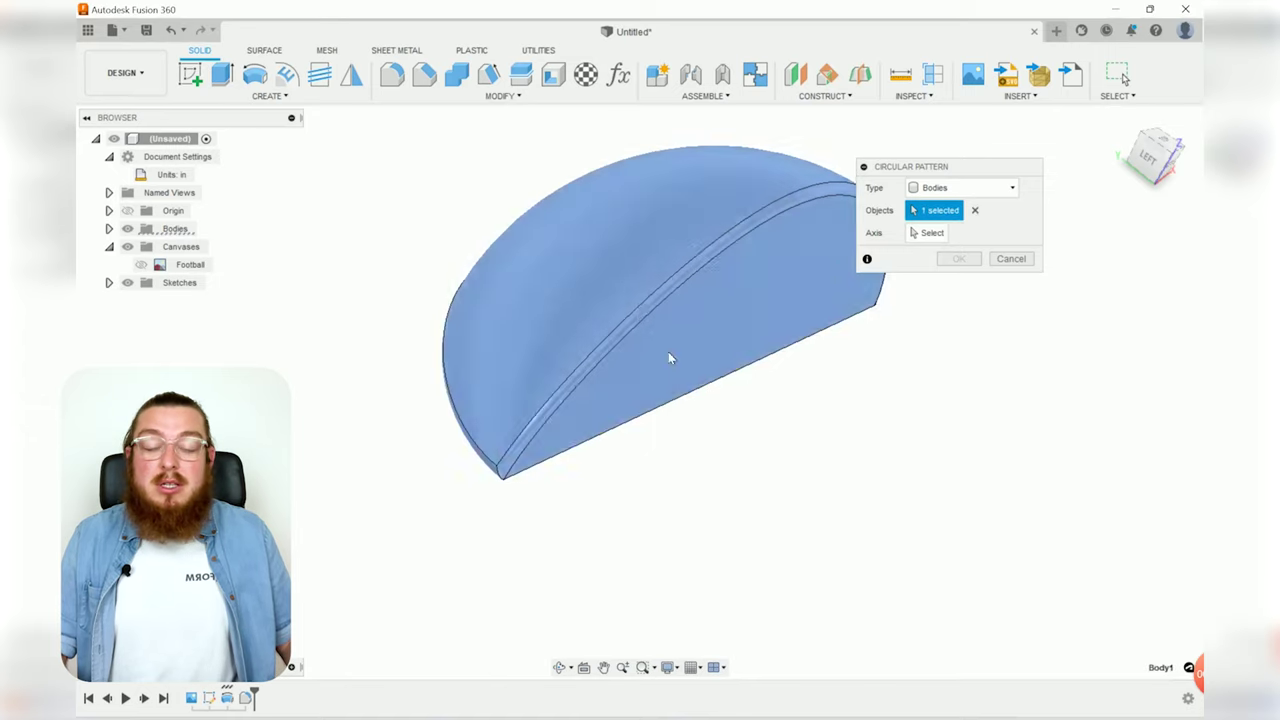
pyautogui.click(928, 232)
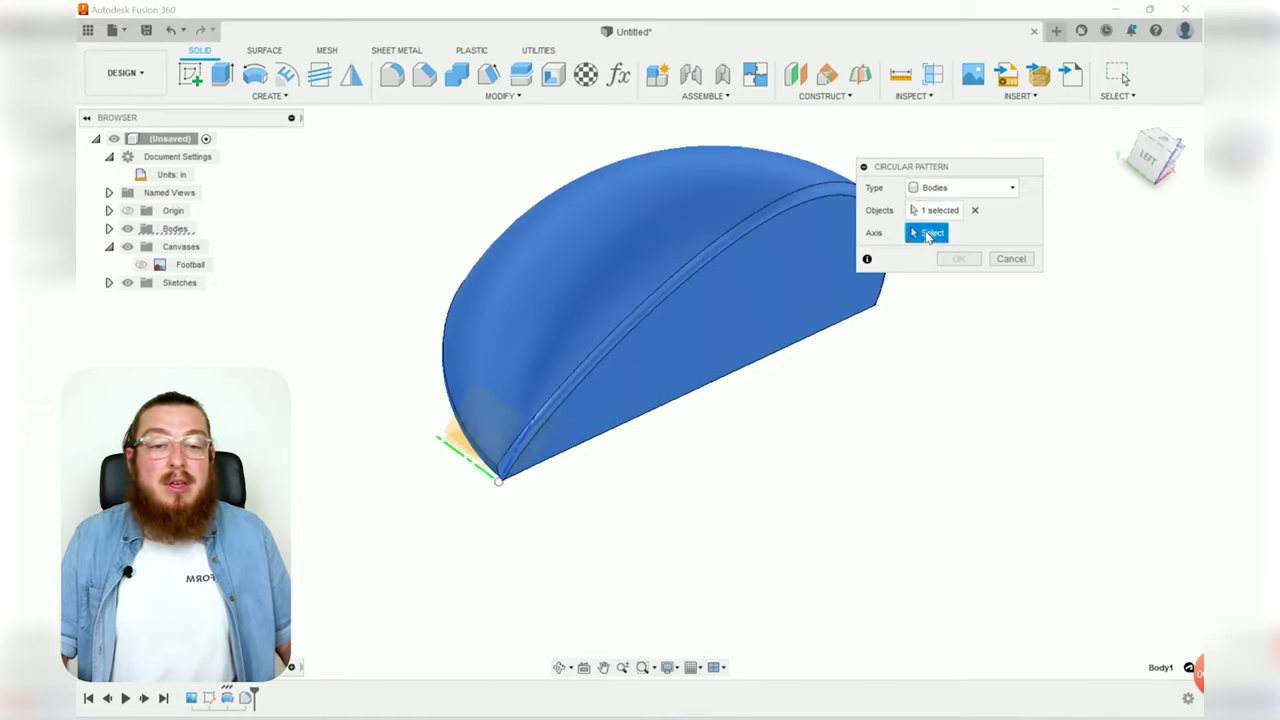
pyautogui.click(756, 371)
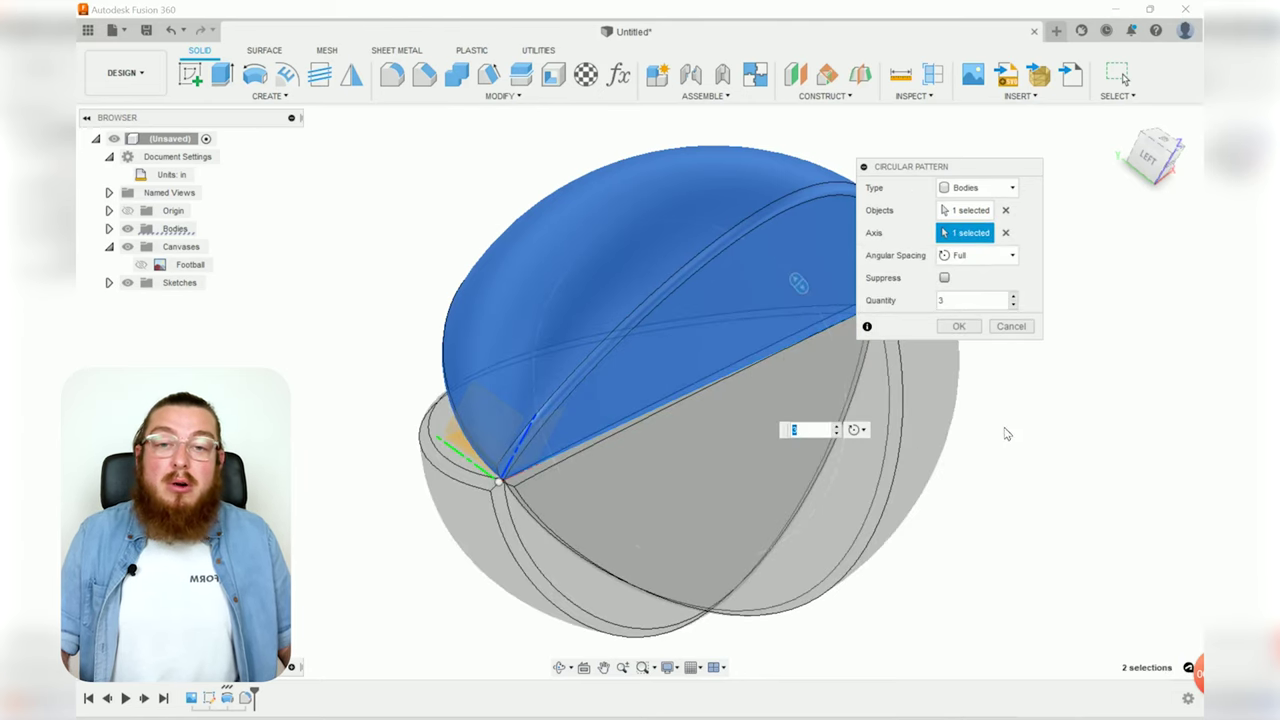
pyautogui.keyDown('shift'); pyautogui.moveTo(985, 450); pyautogui.dragTo(1000, 509, button='middle'); pyautogui.keyUp('shift')
pyautogui.write('4')
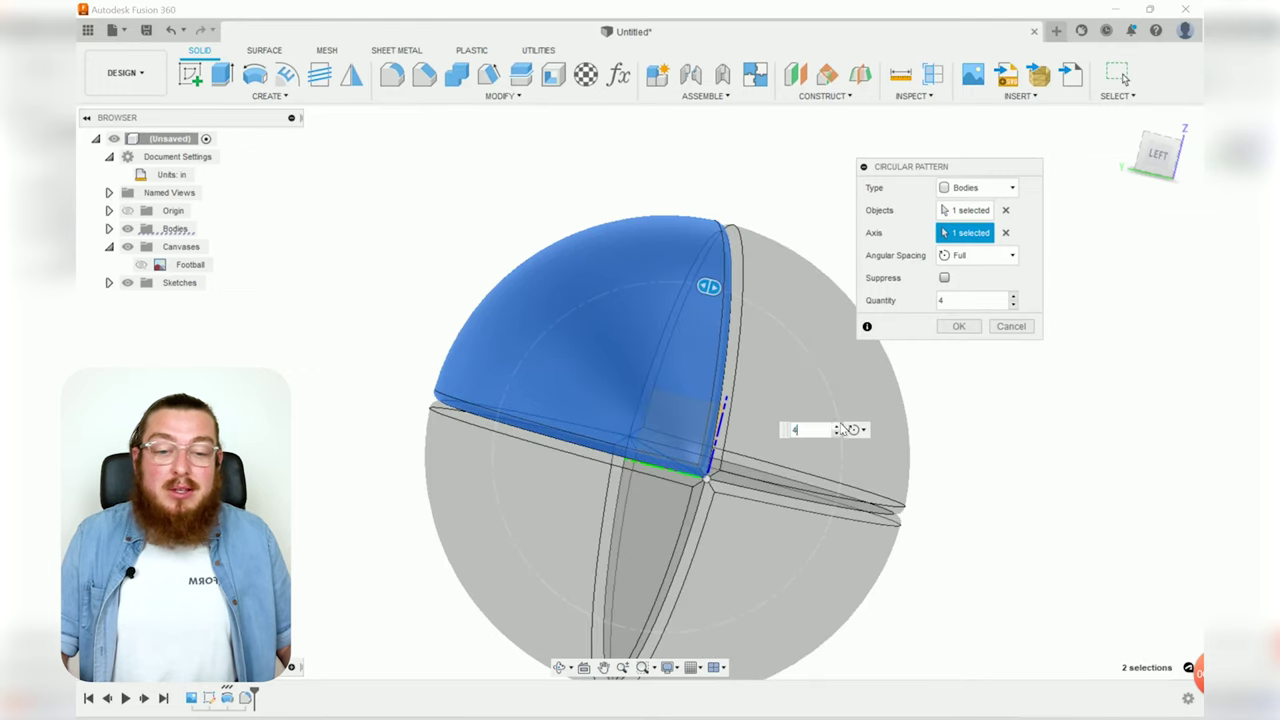
pyautogui.click(961, 327)
# - Examine the patterned football from the side and identify its separate quarter bodies in the expanded body list
pyautogui.scroll(-3, 911, 320)
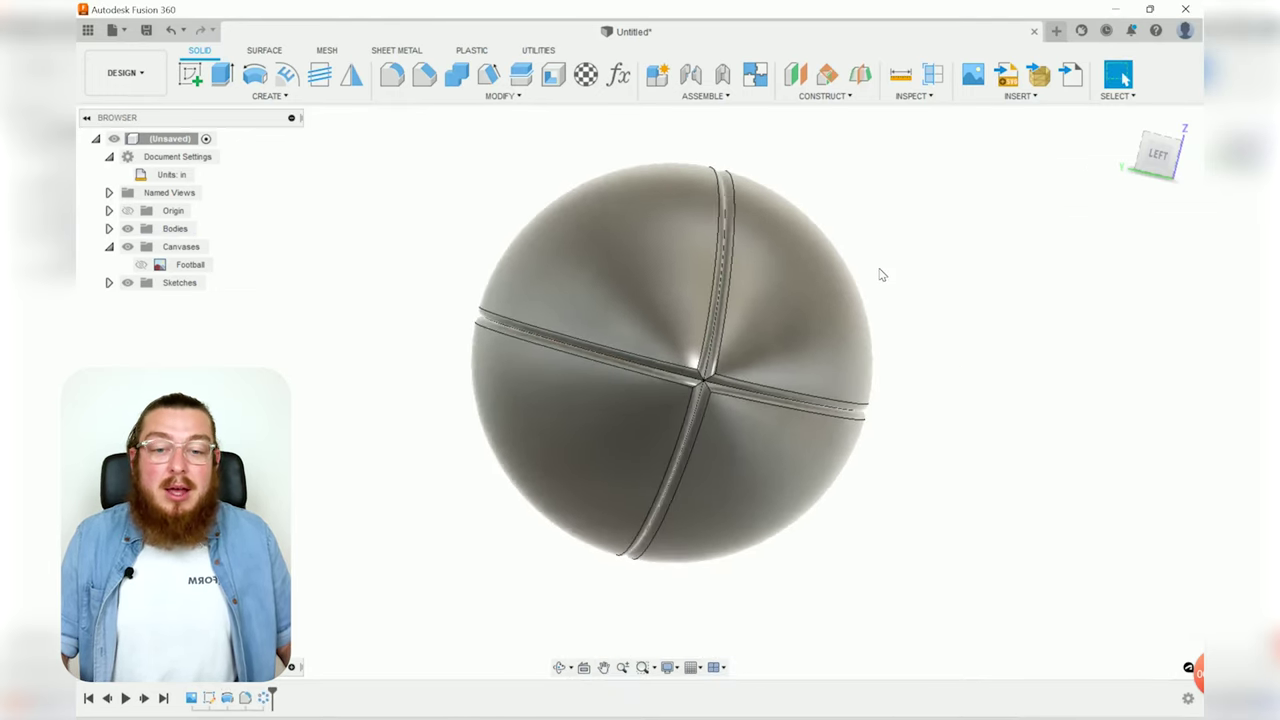
pyautogui.keyDown('shift'); pyautogui.moveTo(880, 273); pyautogui.dragTo(925, 440, button='middle'); pyautogui.keyUp('shift')
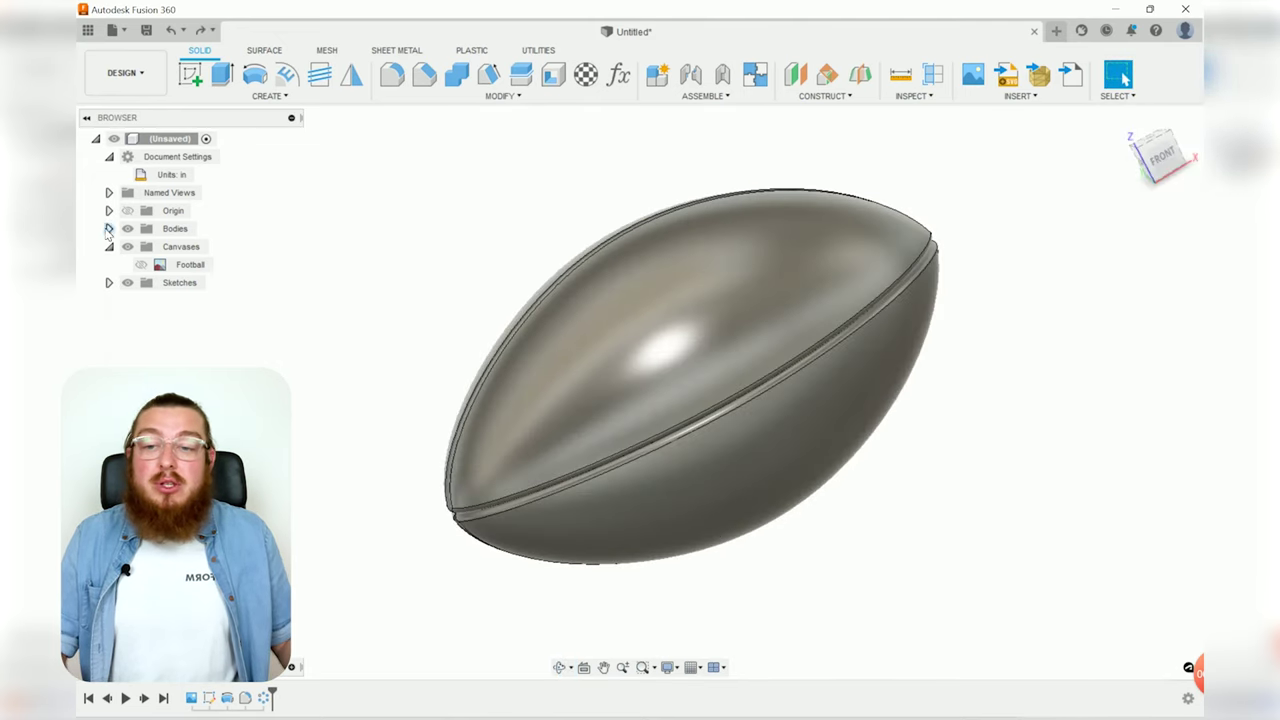
pyautogui.click(108, 229)
pyautogui.click(188, 265)
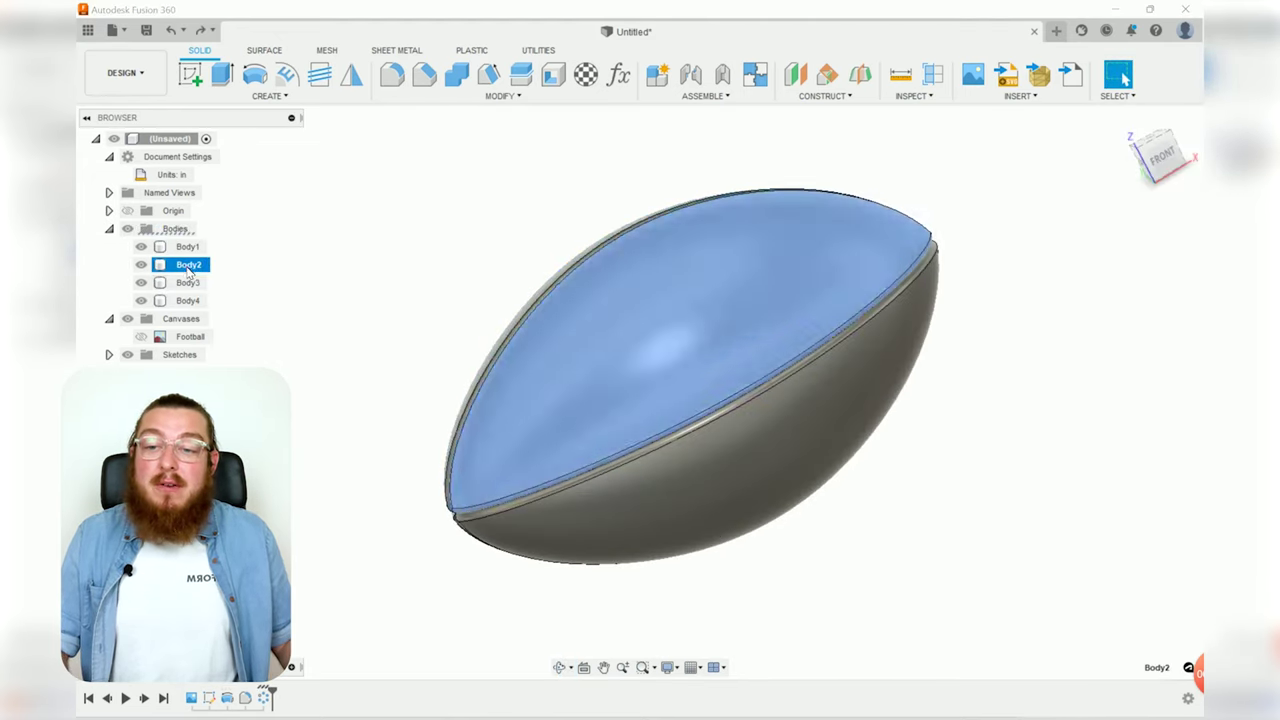
pyautogui.click(188, 283)
pyautogui.click(188, 301)
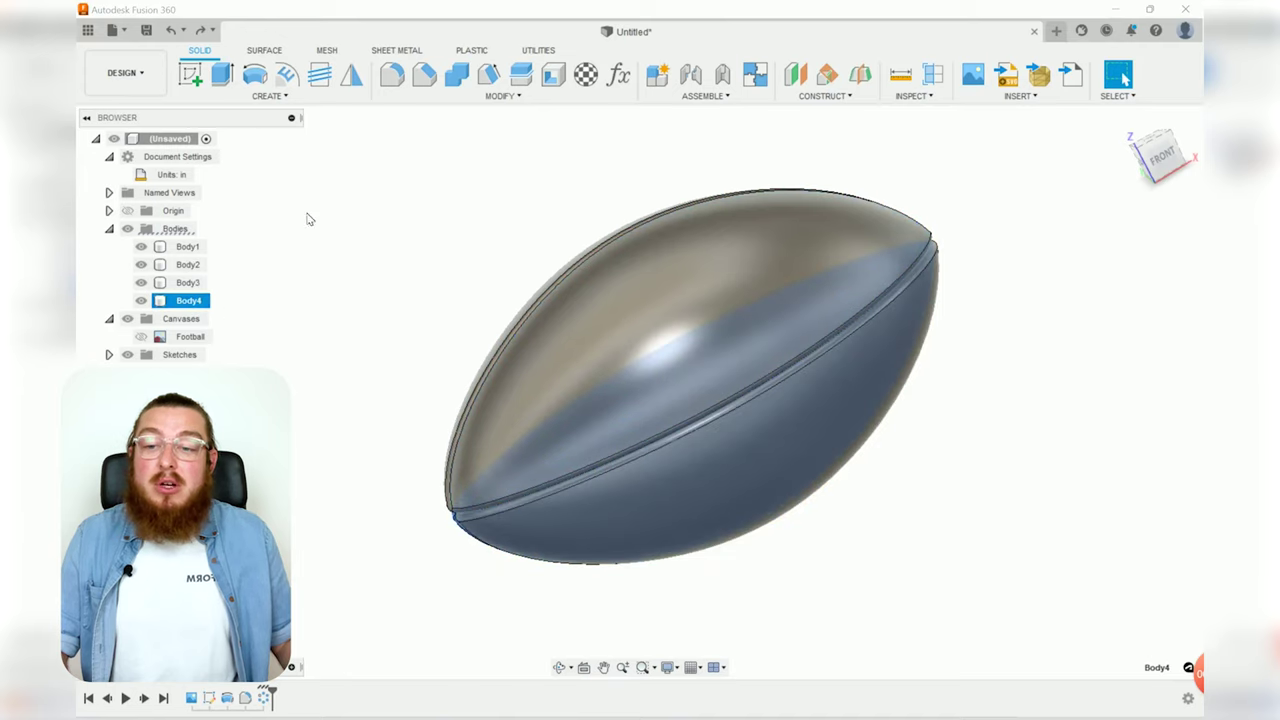
pyautogui.click(357, 196)
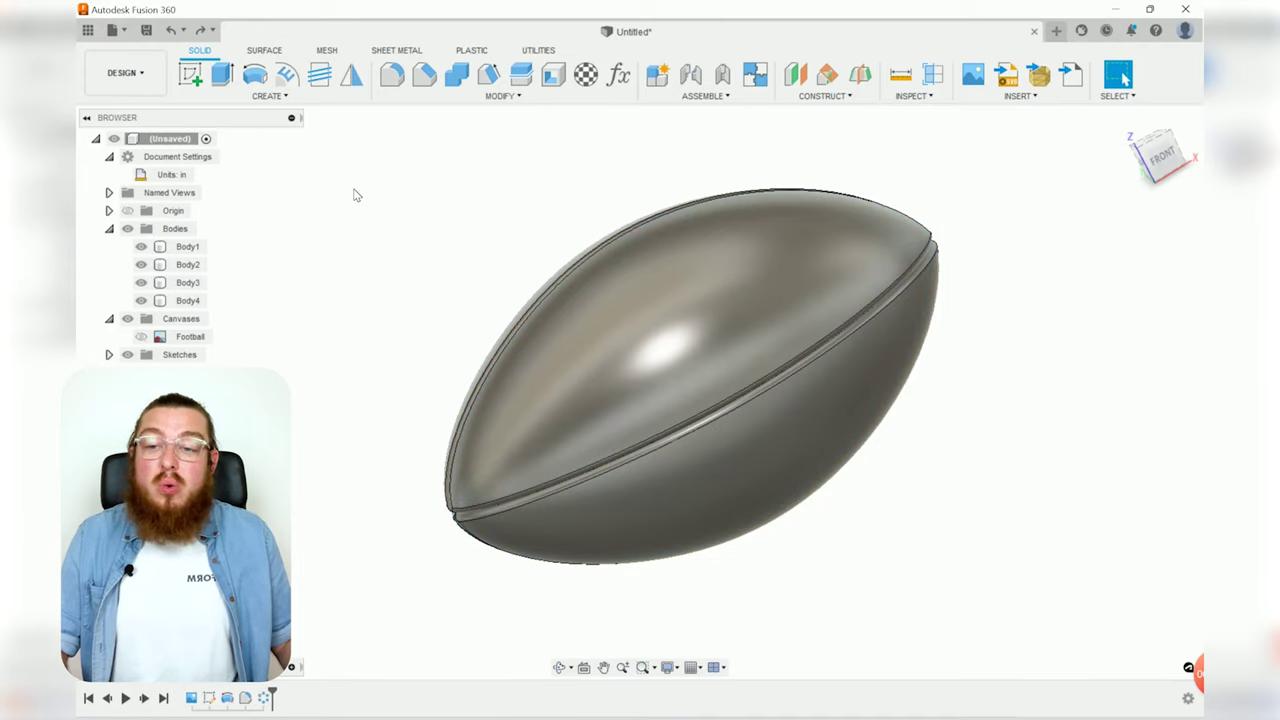
# - Combine the quarter bodies into one solid, with Body1 as target and Body2, Body3 and Body4 as tool bodies
pyautogui.click(506, 100)
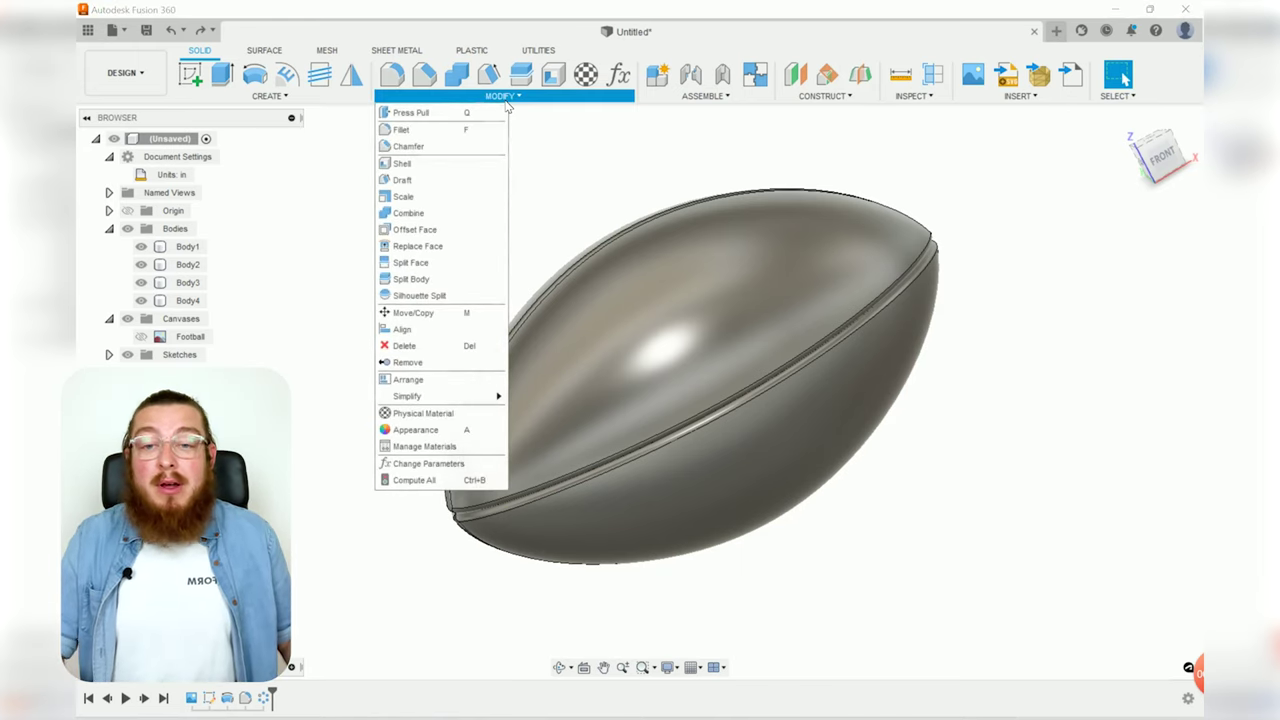
pyautogui.click(410, 214)
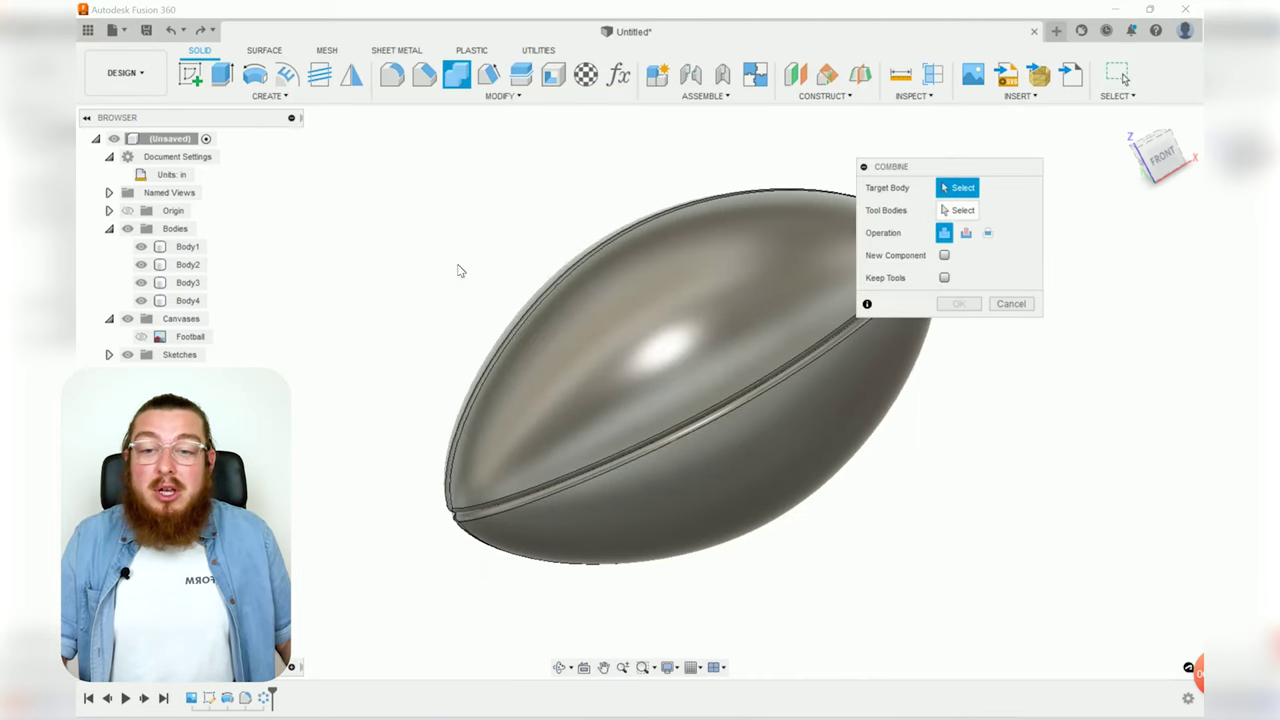
pyautogui.click(188, 247)
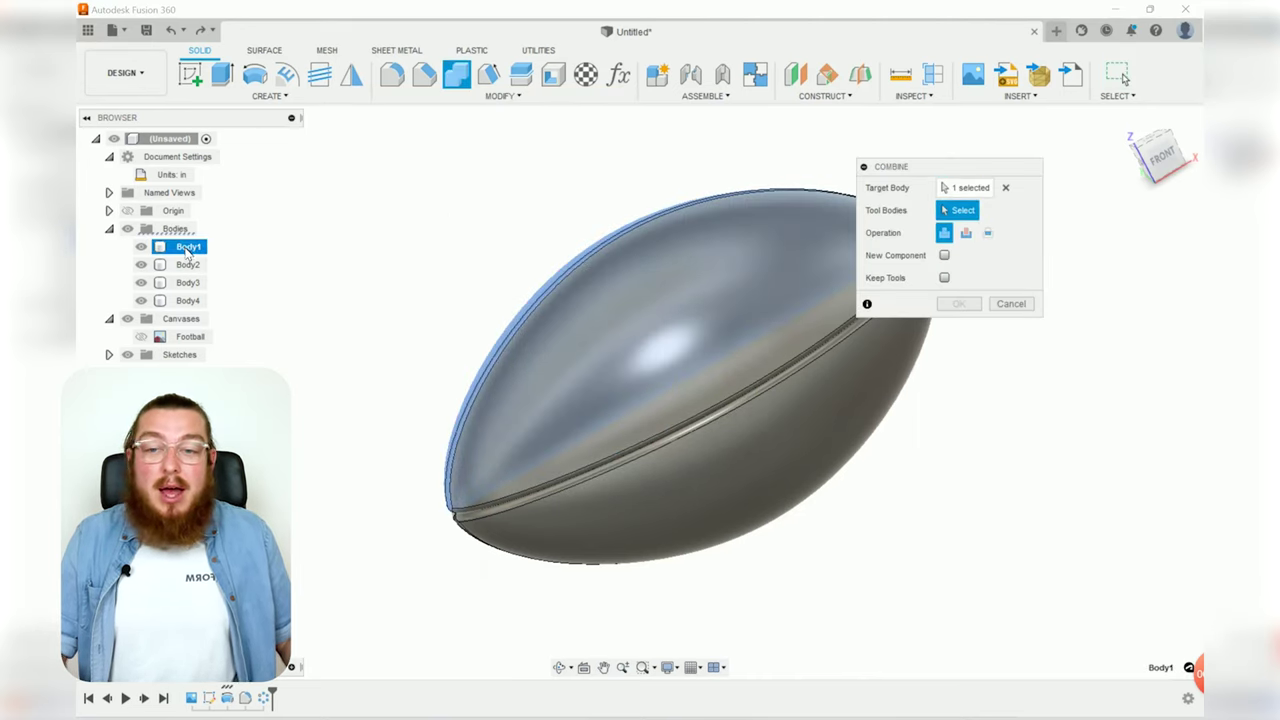
pyautogui.keyDown('shift'); pyautogui.click(186, 302); pyautogui.keyUp('shift')
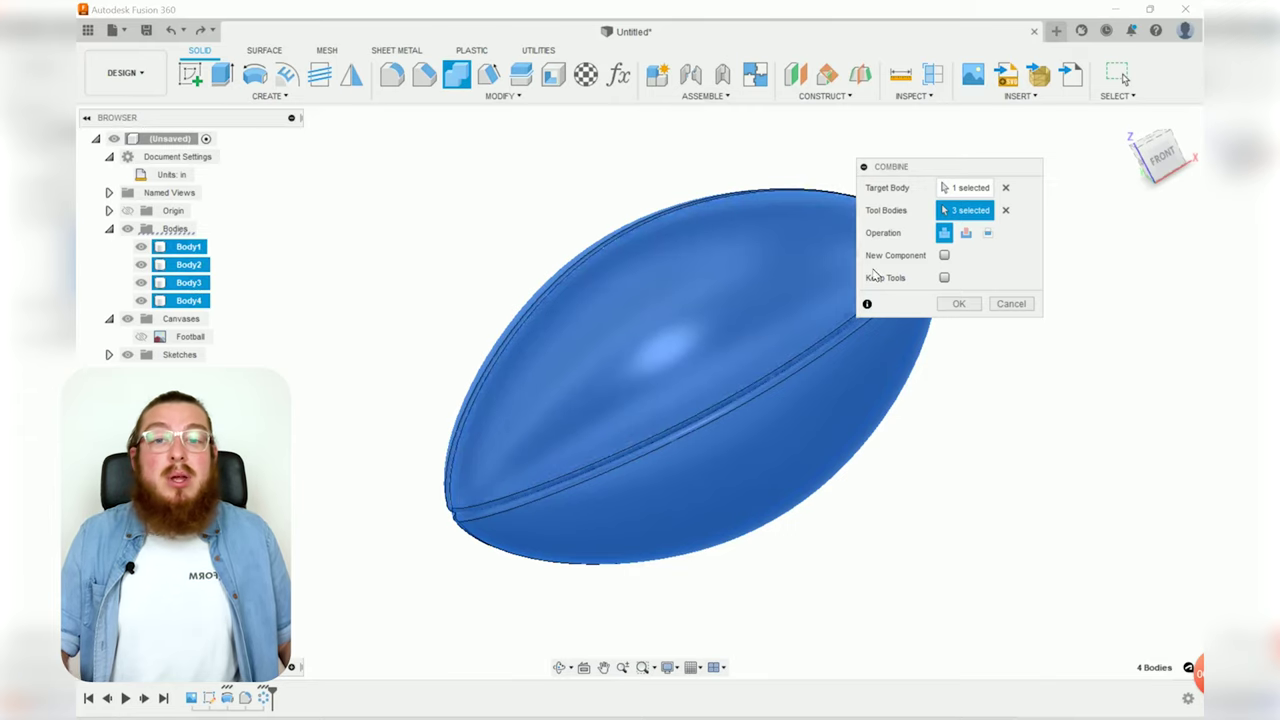
pyautogui.click(955, 303)
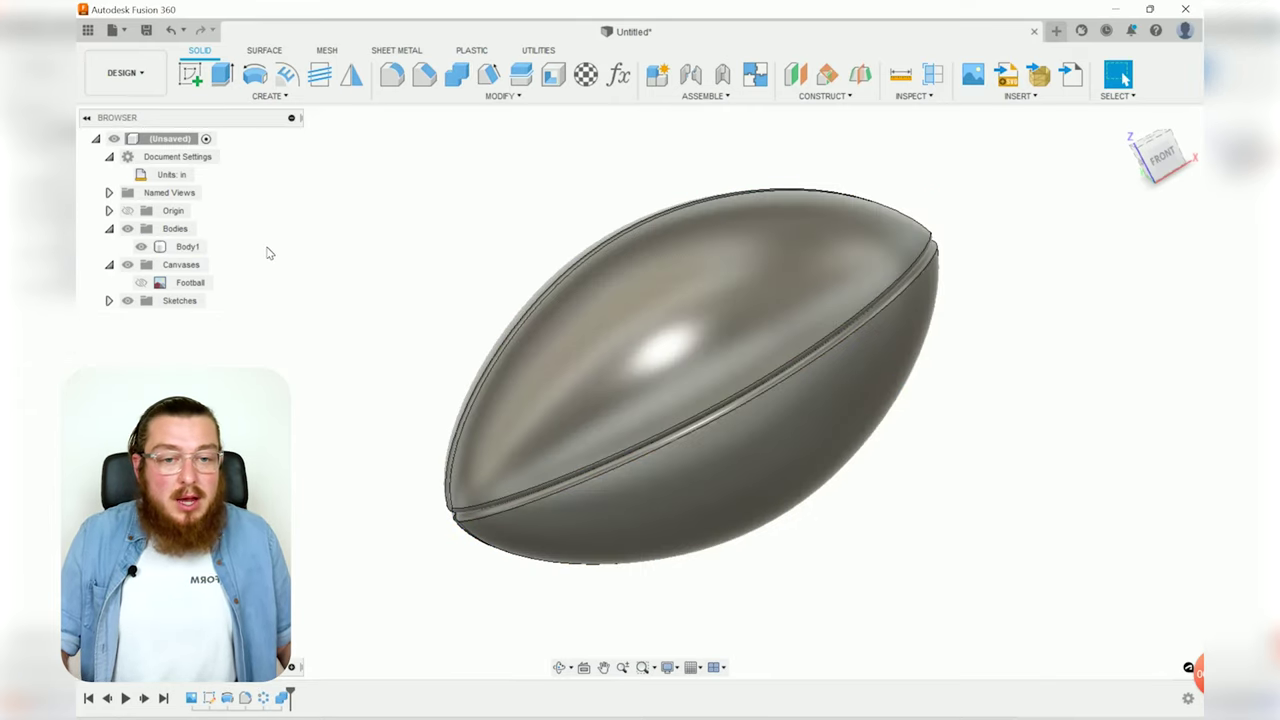
# - Inspect the whole football body and its seam grooves from several angles, including a close-up where the seams meet at the tip
pyautogui.click(187, 246)
pyautogui.keyDown('shift'); pyautogui.moveTo(620, 320); pyautogui.dragTo(728, 329, button='middle'); pyautogui.keyUp('shift')
pyautogui.click(200, 246)
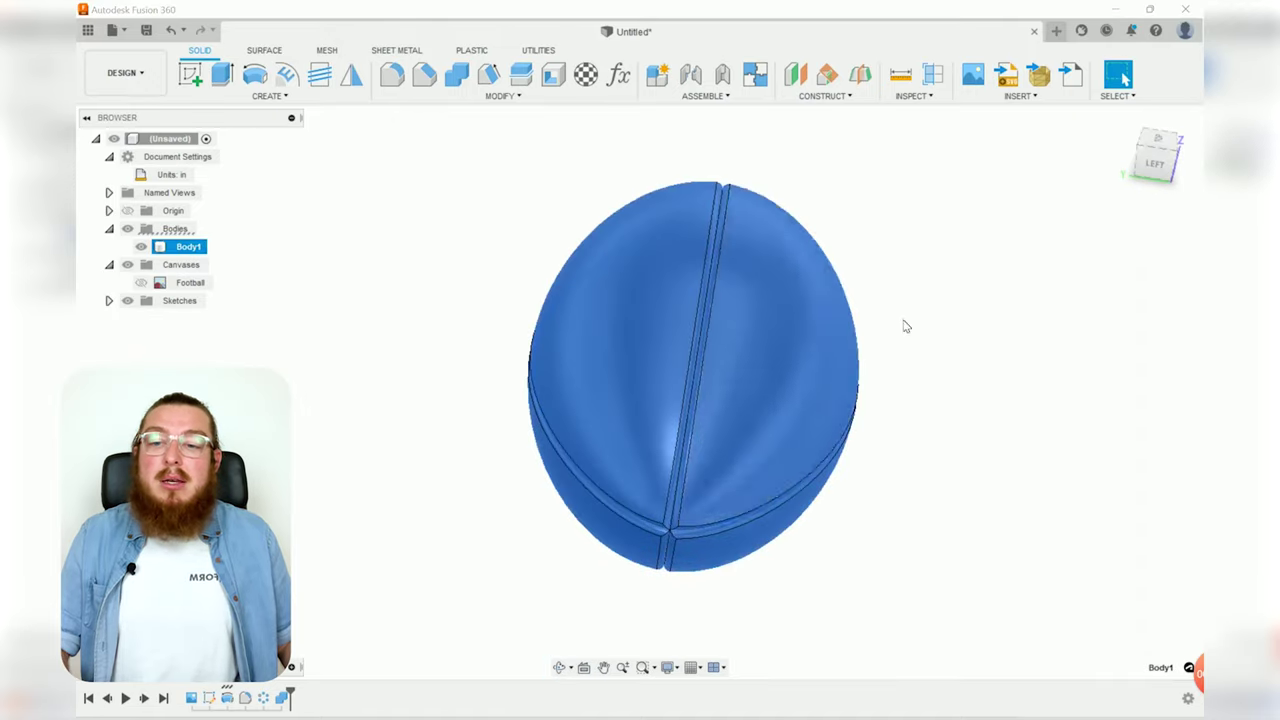
pyautogui.moveTo(903, 323)
pyautogui.keyDown('shift'); pyautogui.mouseDown(button='middle')
pyautogui.moveTo(902, 295)
pyautogui.moveTo(912, 302)
pyautogui.mouseUp(button='middle'); pyautogui.keyUp('shift')
pyautogui.click(752, 617)
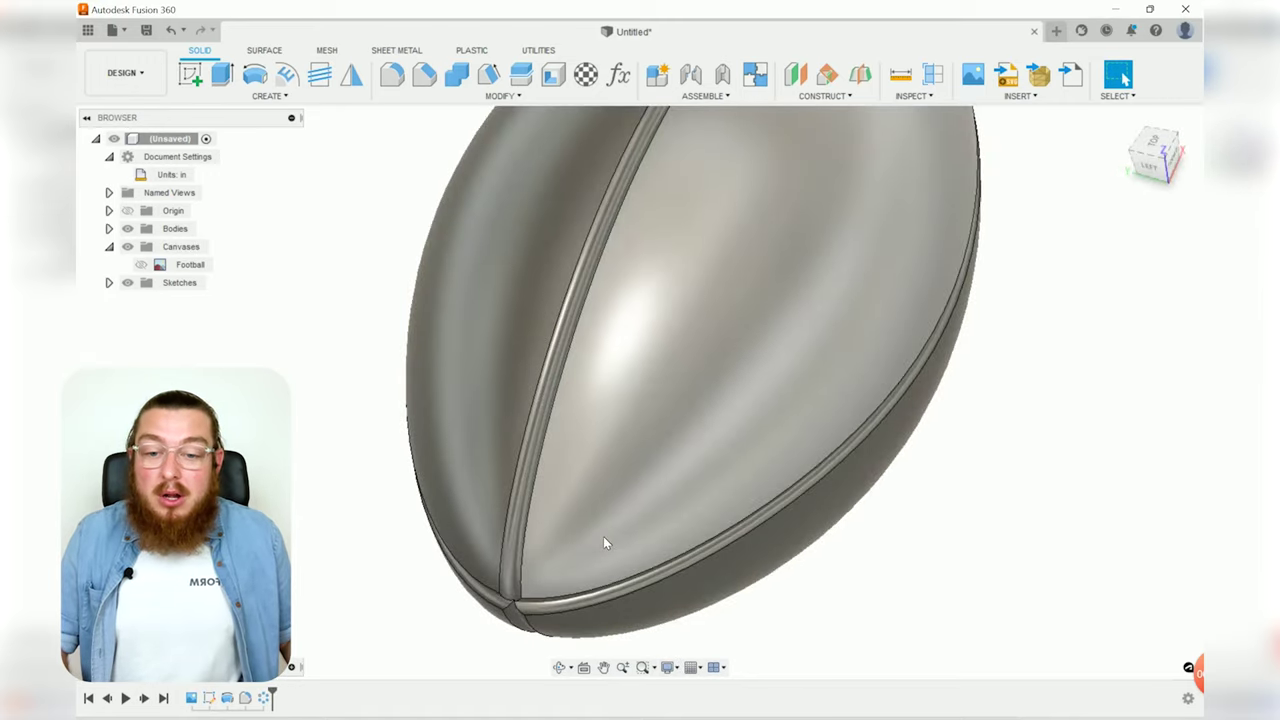
pyautogui.keyDown('shift'); pyautogui.moveTo(603, 543); pyautogui.dragTo(680, 492, button='middle'); pyautogui.keyUp('shift')
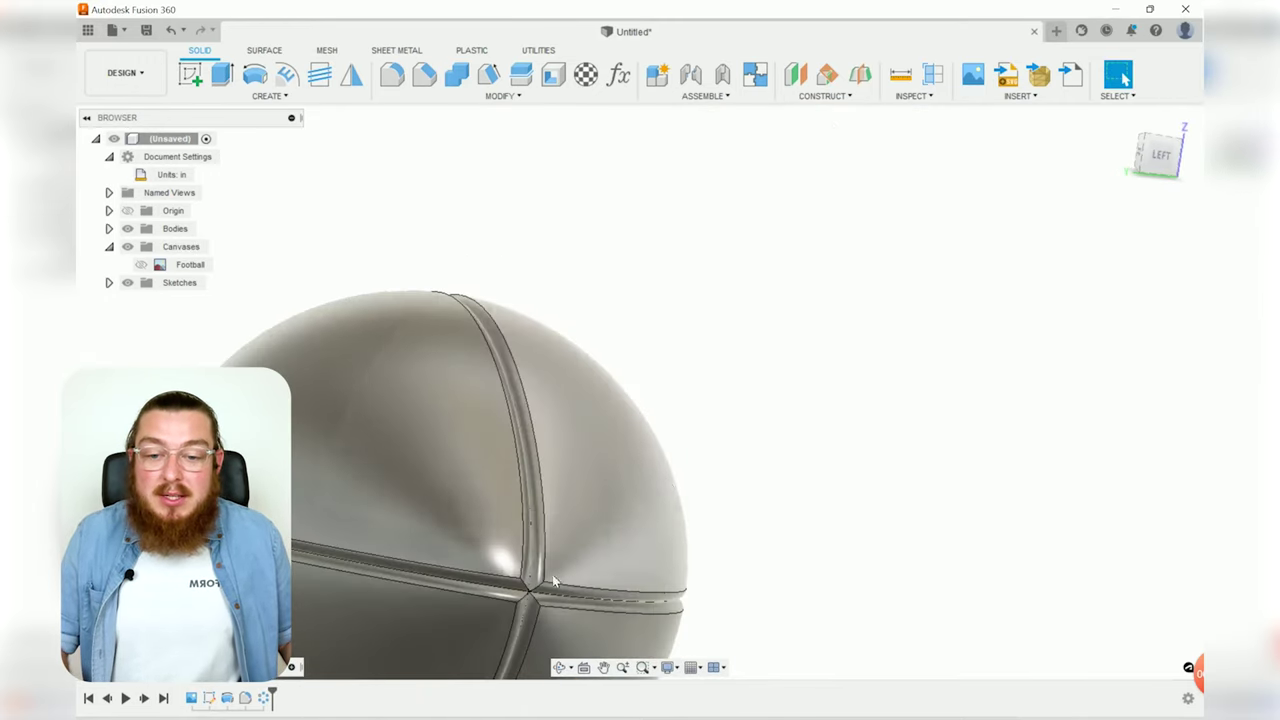
pyautogui.scroll(3, 553, 578)
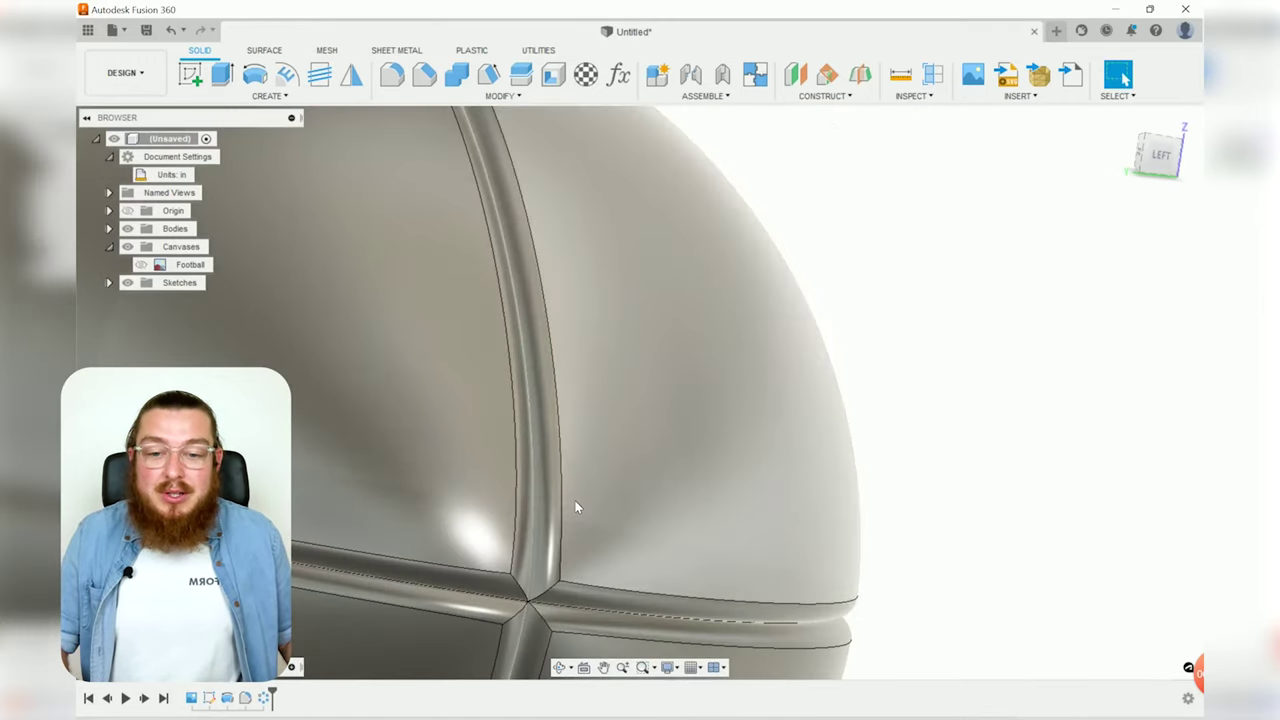
pyautogui.scroll(-5, 576, 507)
pyautogui.keyDown('shift'); pyautogui.moveTo(634, 494); pyautogui.dragTo(706, 603, button='middle'); pyautogui.keyUp('shift')
pyautogui.scroll(-4, 731, 510)
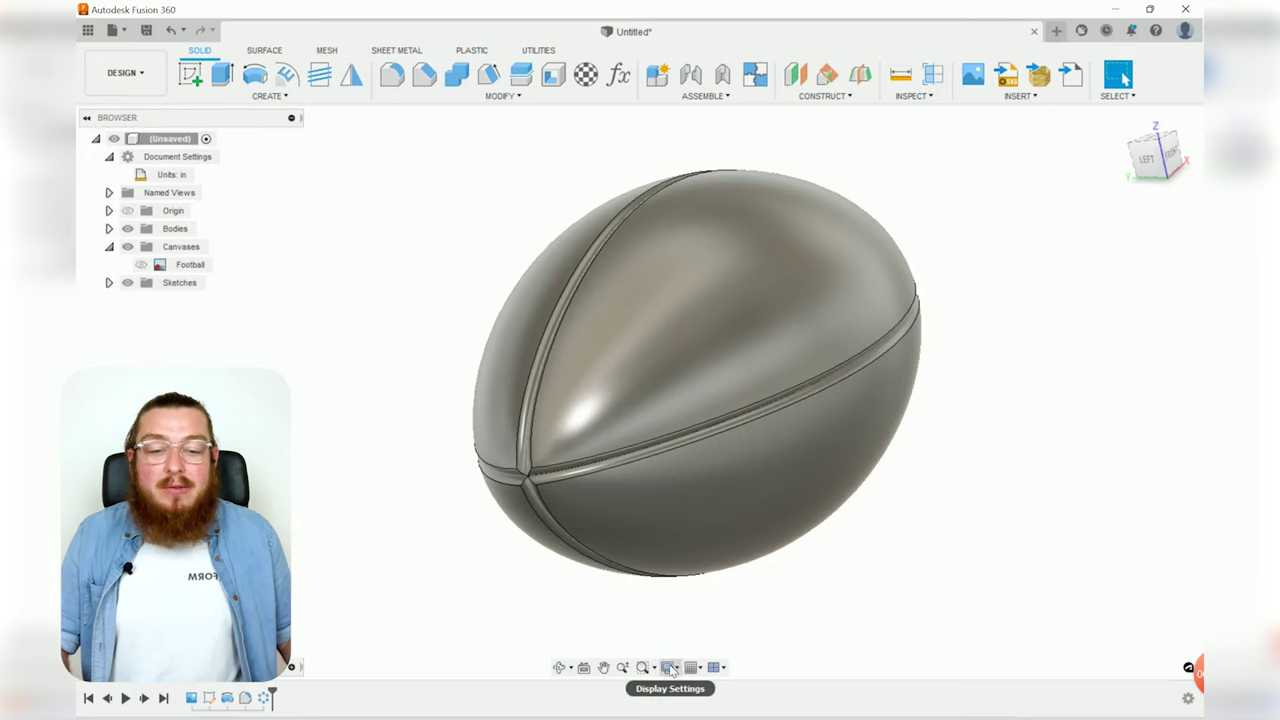
# - Switch the visual style to Shaded without edge lines
pyautogui.click(670, 668)
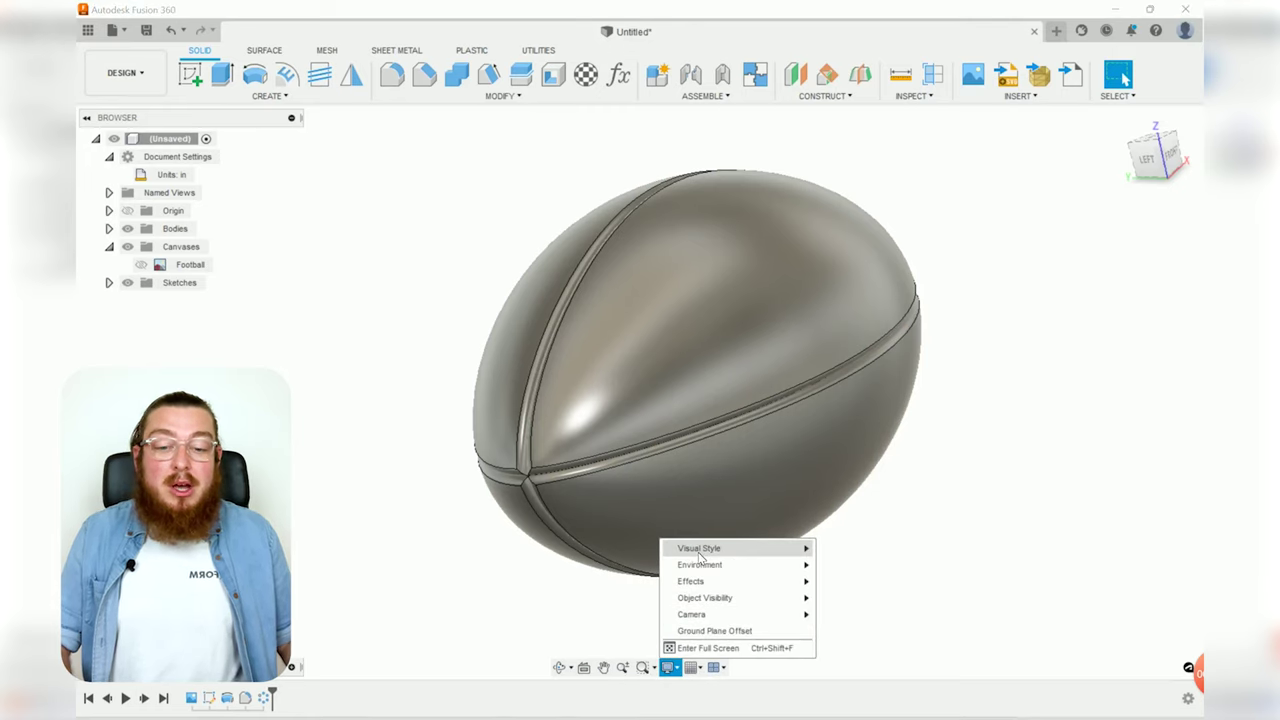
pyautogui.moveTo(707, 556)
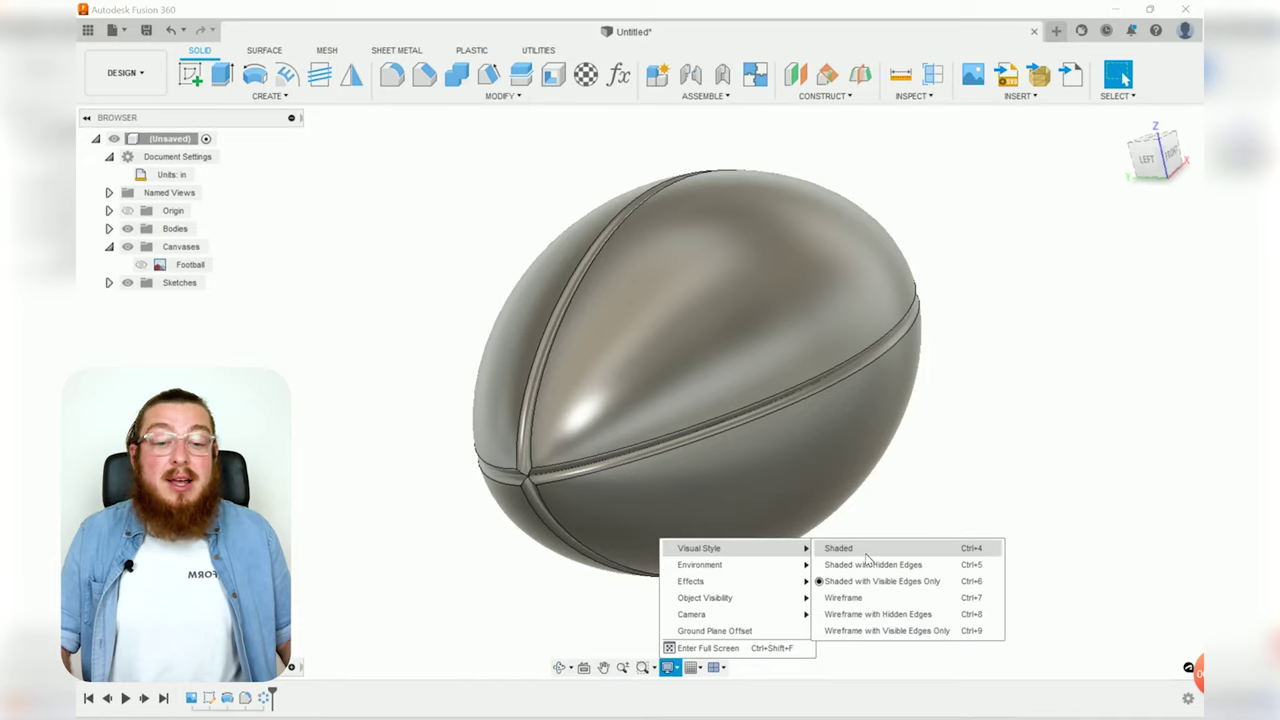
pyautogui.click(866, 550)
pyautogui.keyDown('shift'); pyautogui.moveTo(840, 540); pyautogui.dragTo(914, 534, button='middle'); pyautogui.keyUp('shift')
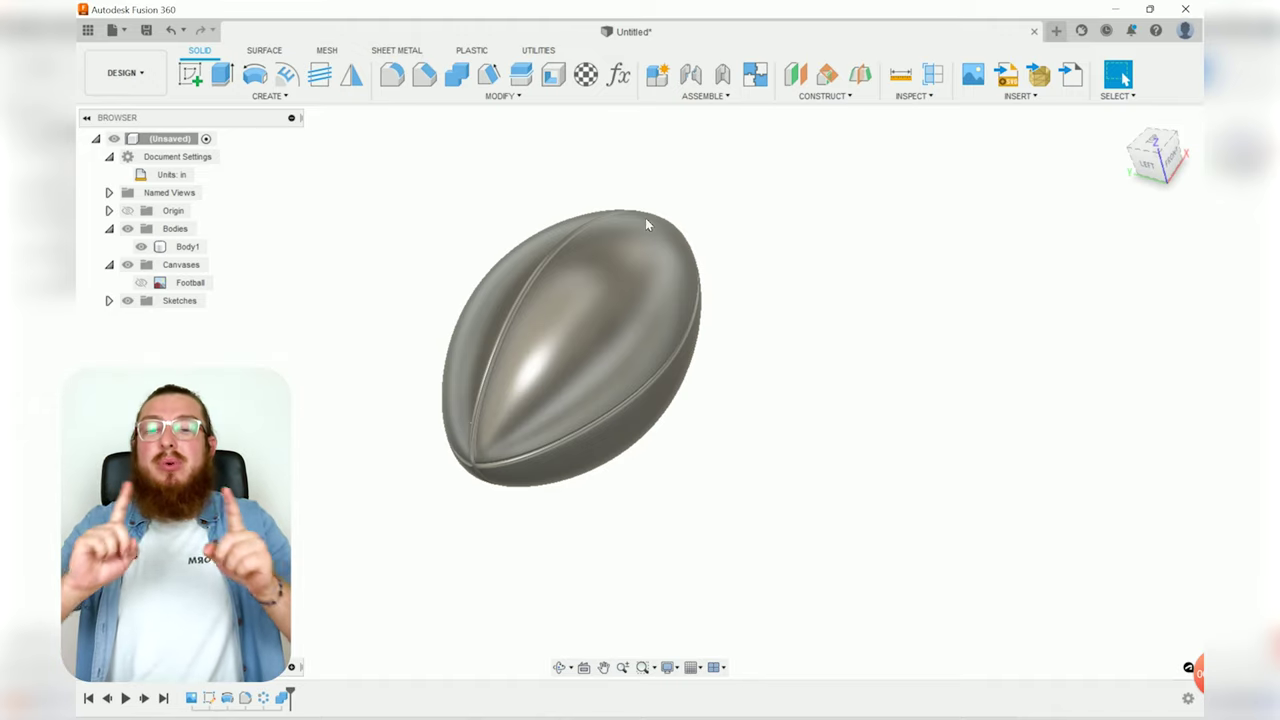
# - Apply the Leather - Matte (Red) appearance to the whole football body
pyautogui.click(678, 249)
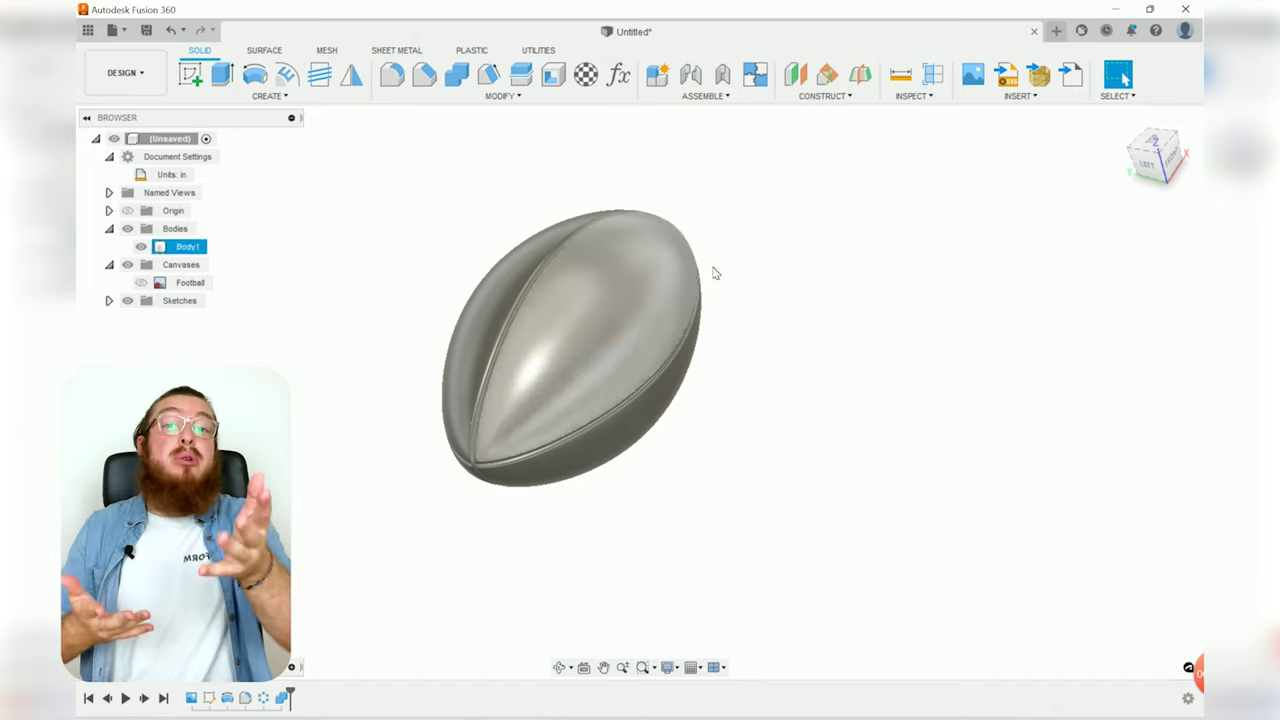
pyautogui.click(773, 279)
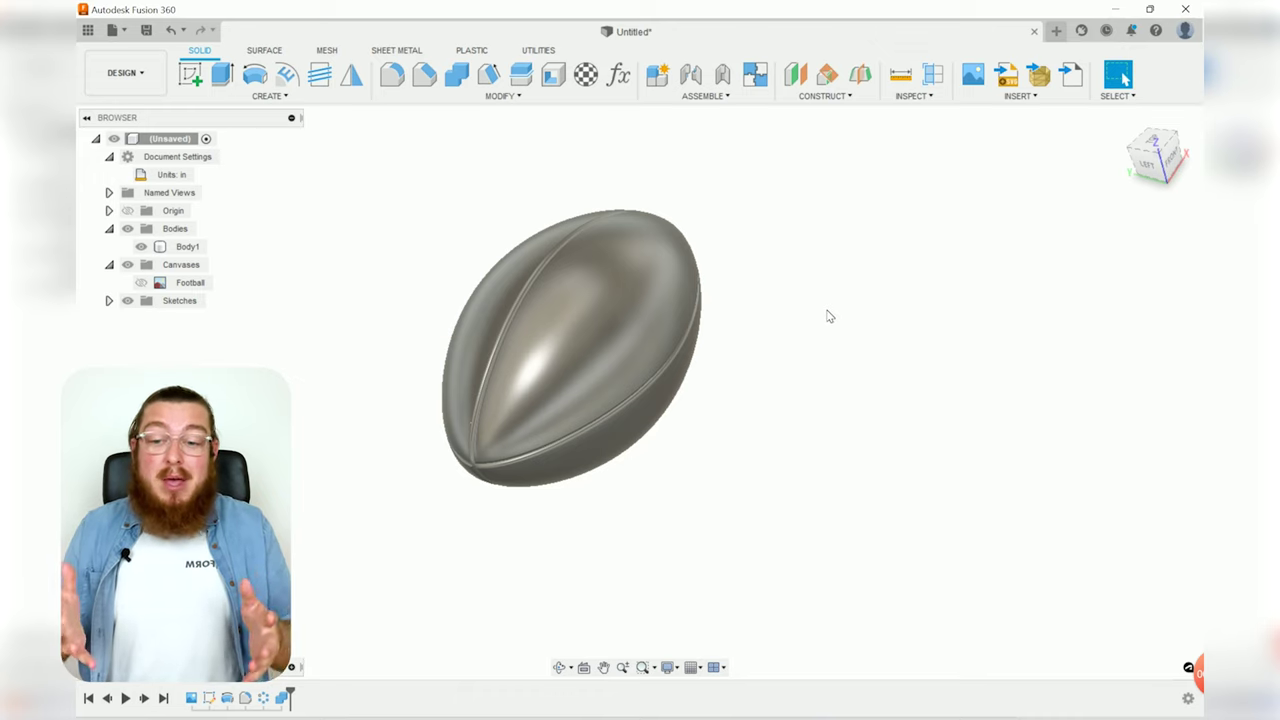
pyautogui.press('a')
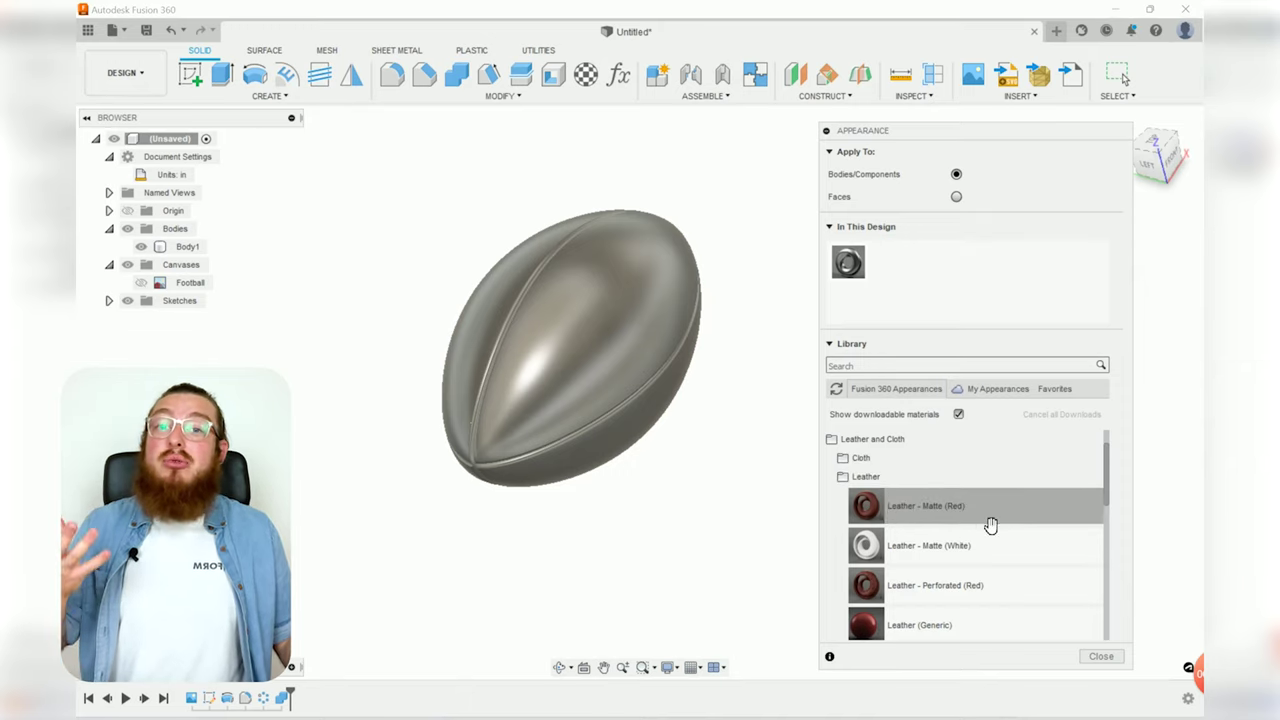
pyautogui.moveTo(986, 523); pyautogui.dragTo(571, 351)
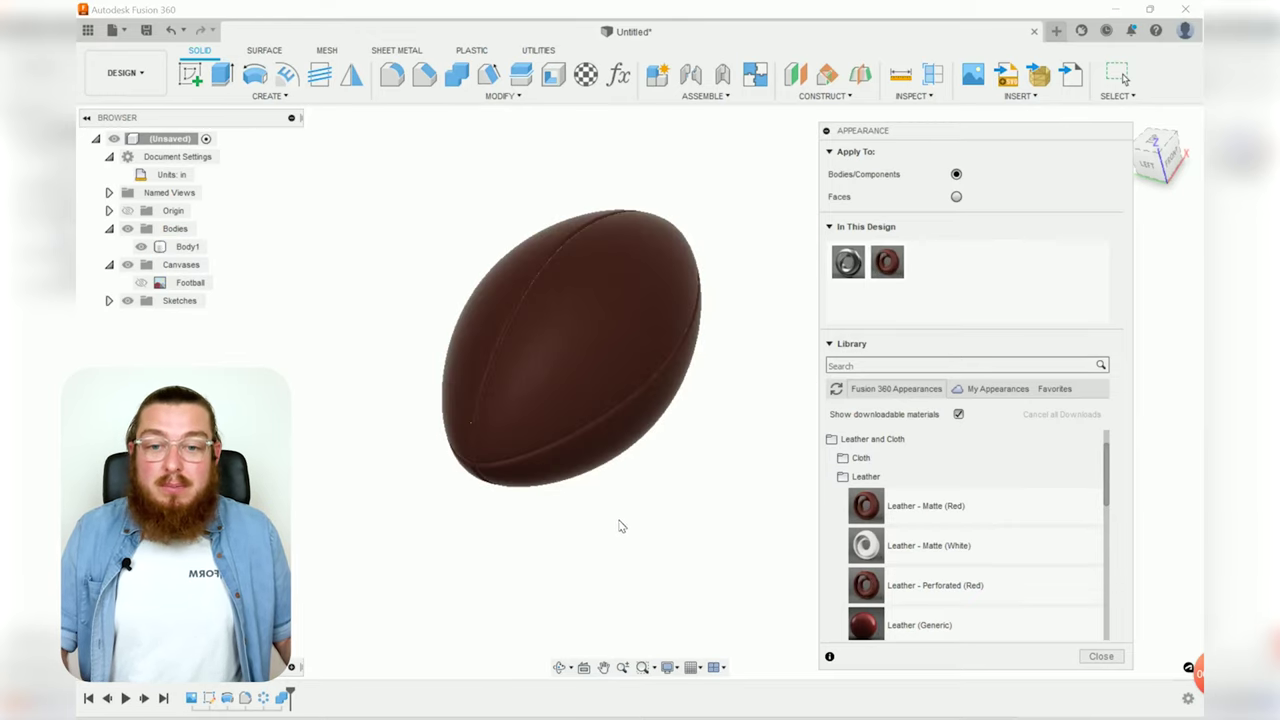
# - Examine the leather grain on the football's surface up close and from different angles
pyautogui.scroll(5, 589, 290)
pyautogui.scroll(5, 589, 297)
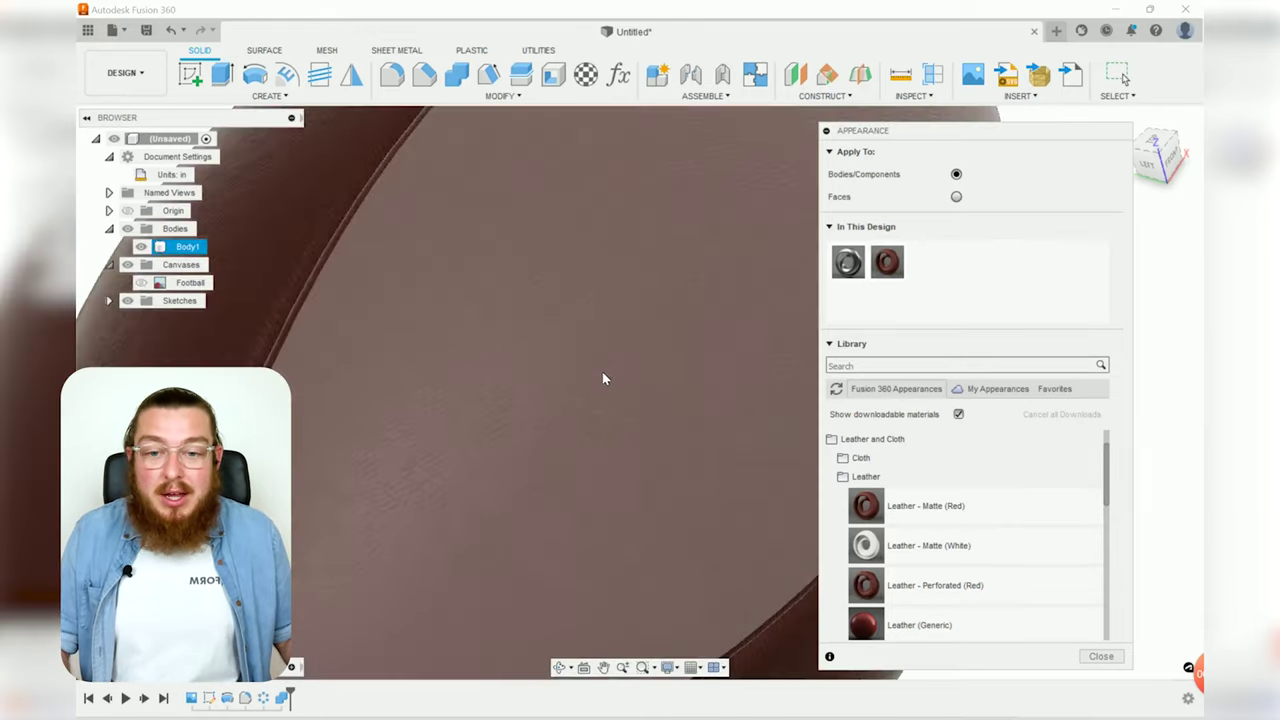
pyautogui.scroll(-3, 625, 430)
pyautogui.keyDown('shift'); pyautogui.moveTo(617, 457); pyautogui.dragTo(586, 403, button='middle'); pyautogui.keyUp('shift')
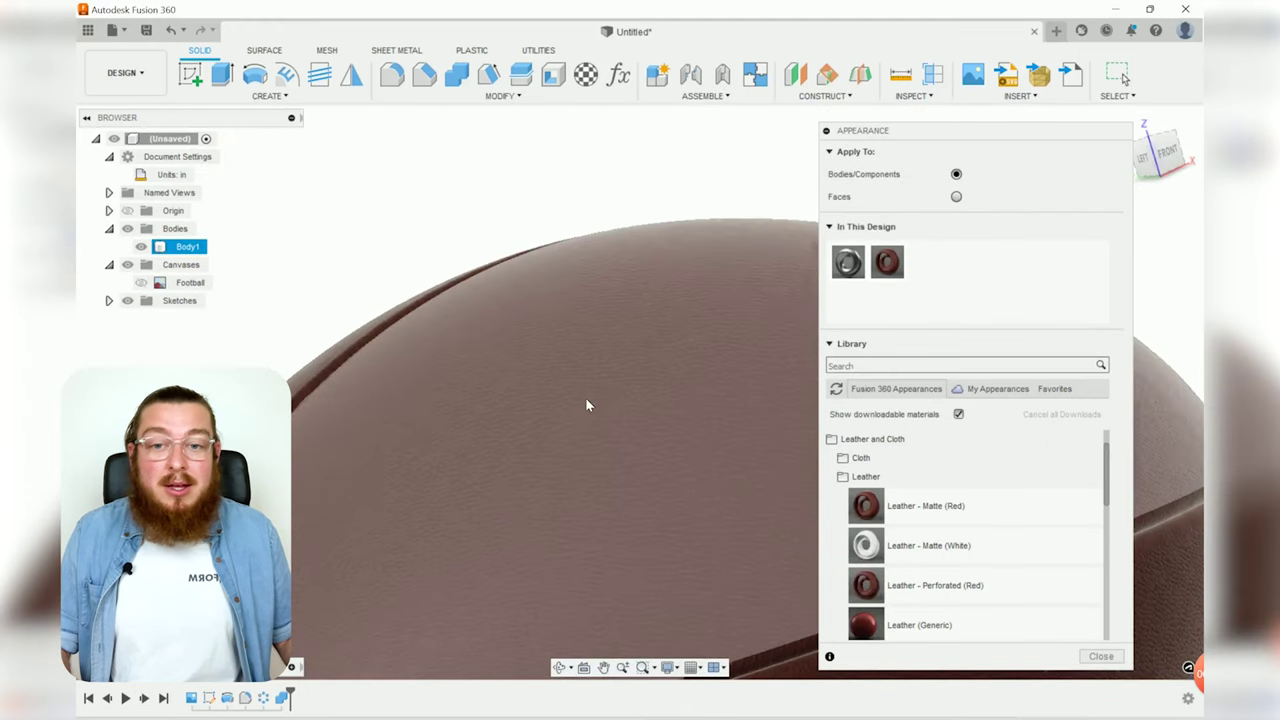
pyautogui.scroll(5, 586, 404)
pyautogui.scroll(-5, 571, 385)
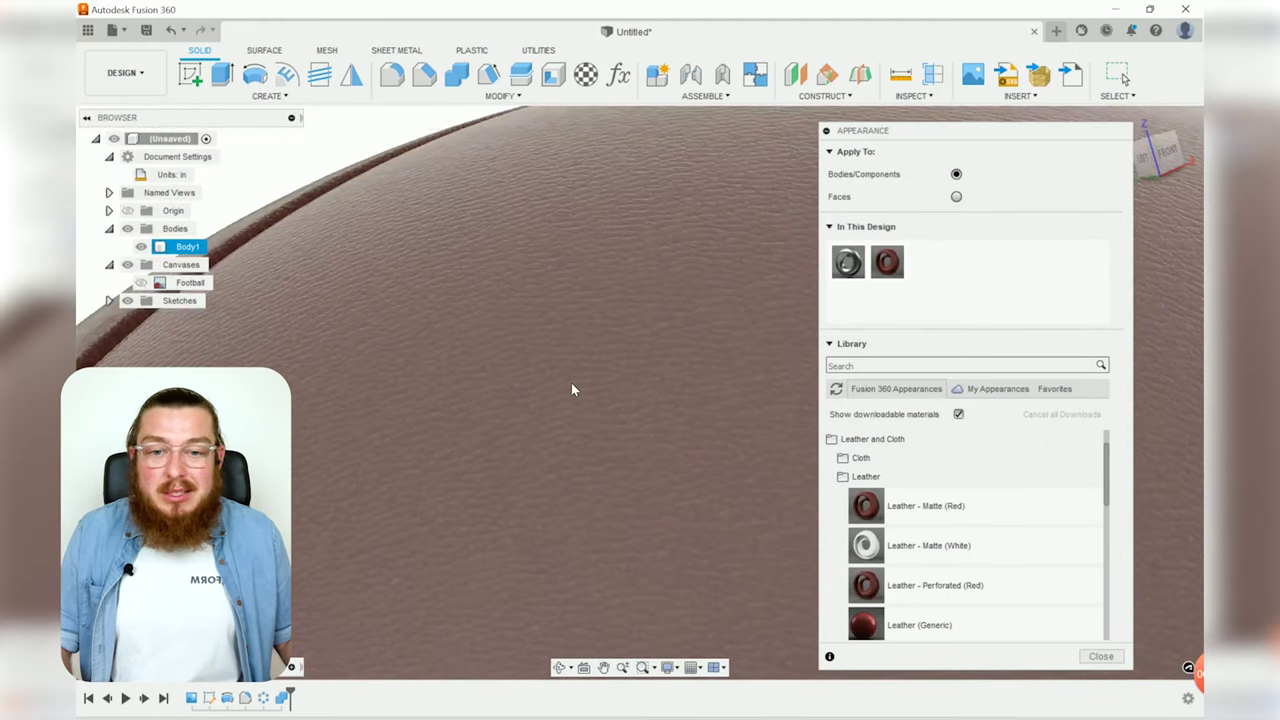
pyautogui.keyDown('shift'); pyautogui.moveTo(558, 340); pyautogui.dragTo(573, 385, button='middle'); pyautogui.keyUp('shift')
pyautogui.scroll(-5, 562, 370)
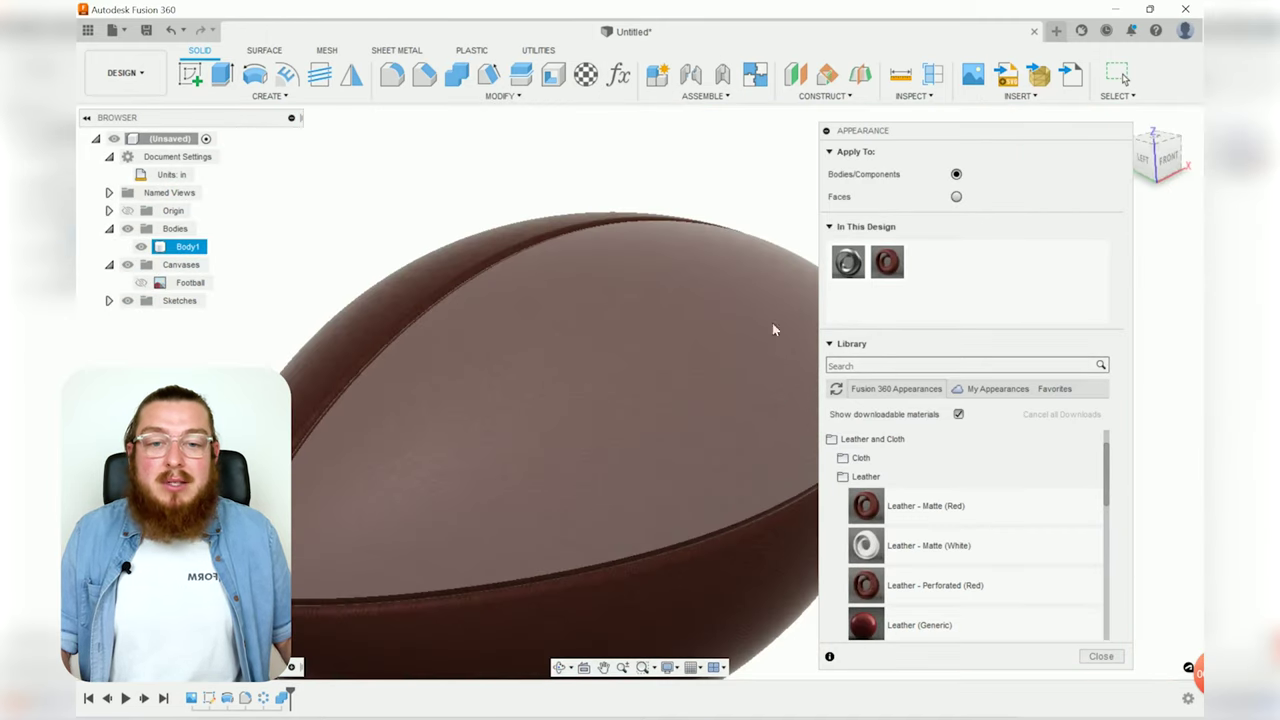
# - Set the scale of the Leather - Matte (Red) appearance to 75
pyautogui.doubleClick(895, 270)
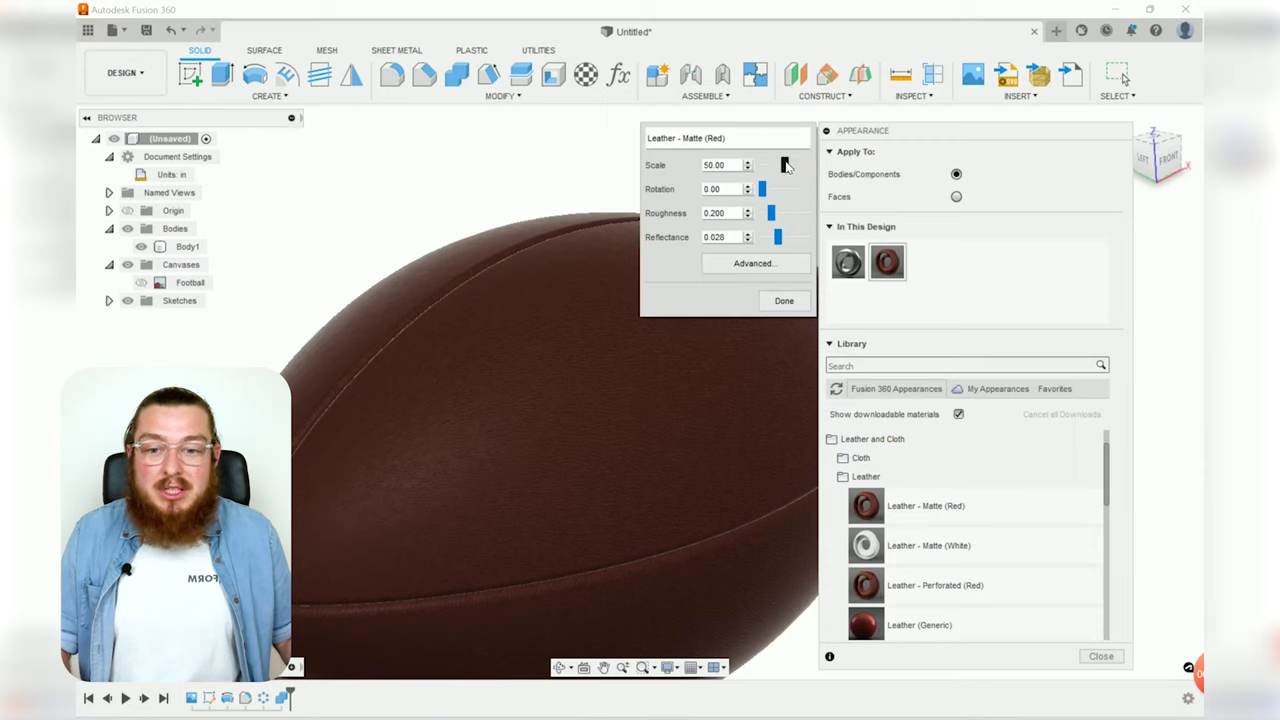
pyautogui.moveTo(794, 168); pyautogui.dragTo(795, 164)
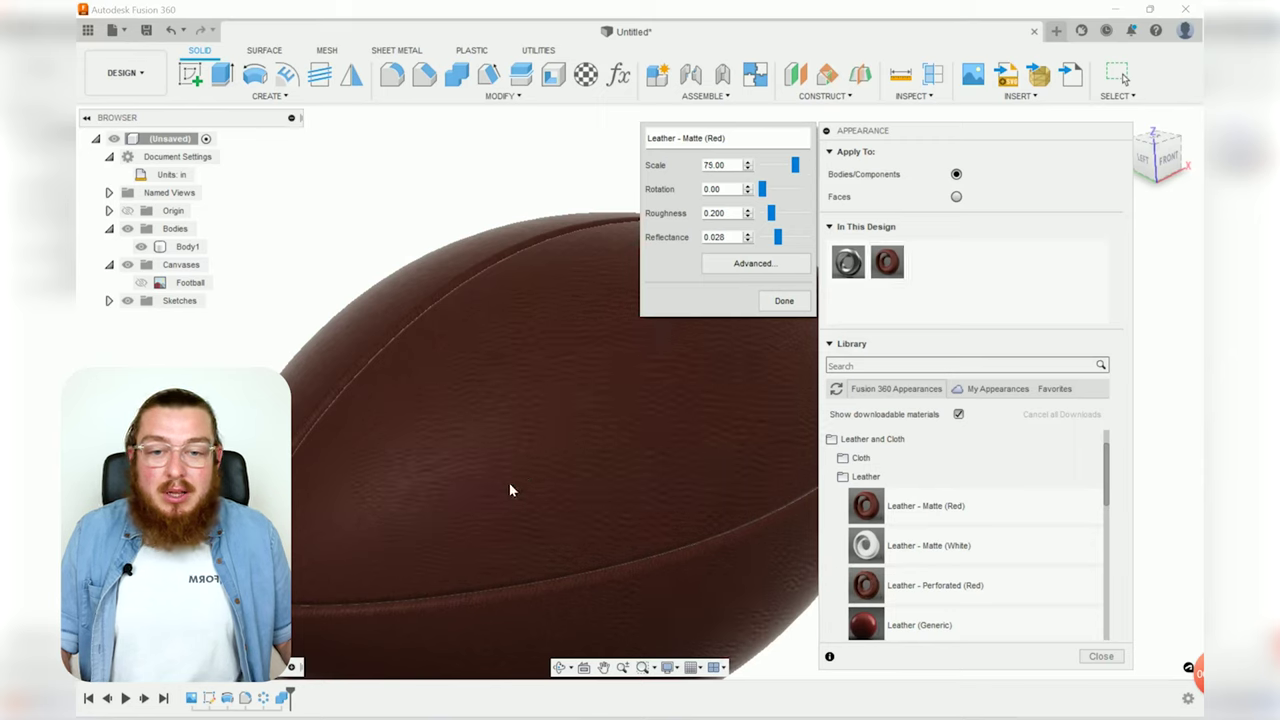
pyautogui.click(786, 301)
# - Examine the rescaled leather grain on the football up close, then view the whole ball from several angles
pyautogui.scroll(10, 575, 420)
pyautogui.keyDown('shift'); pyautogui.moveTo(561, 432); pyautogui.dragTo(720, 360, button='middle'); pyautogui.keyUp('shift')
pyautogui.scroll(-3, 510, 474)
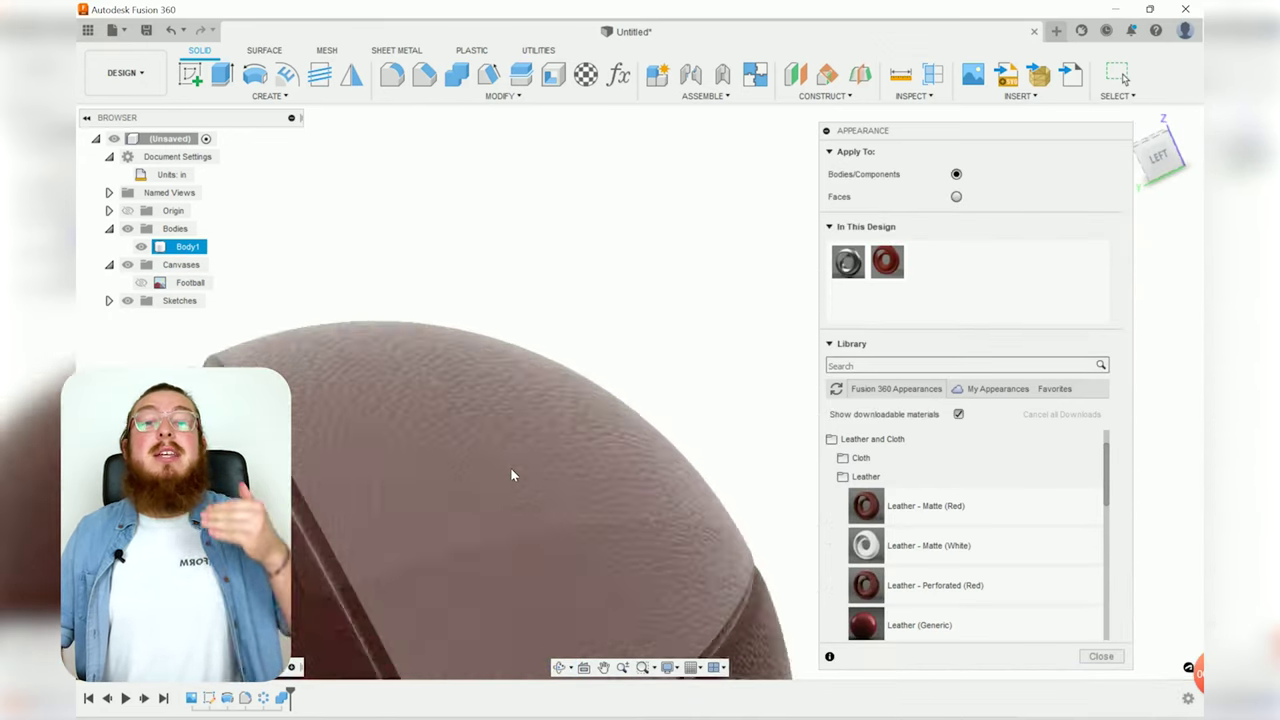
pyautogui.scroll(-2, 511, 472)
pyautogui.keyDown('shift'); pyautogui.moveTo(571, 451); pyautogui.dragTo(536, 560, button='middle'); pyautogui.keyUp('shift')
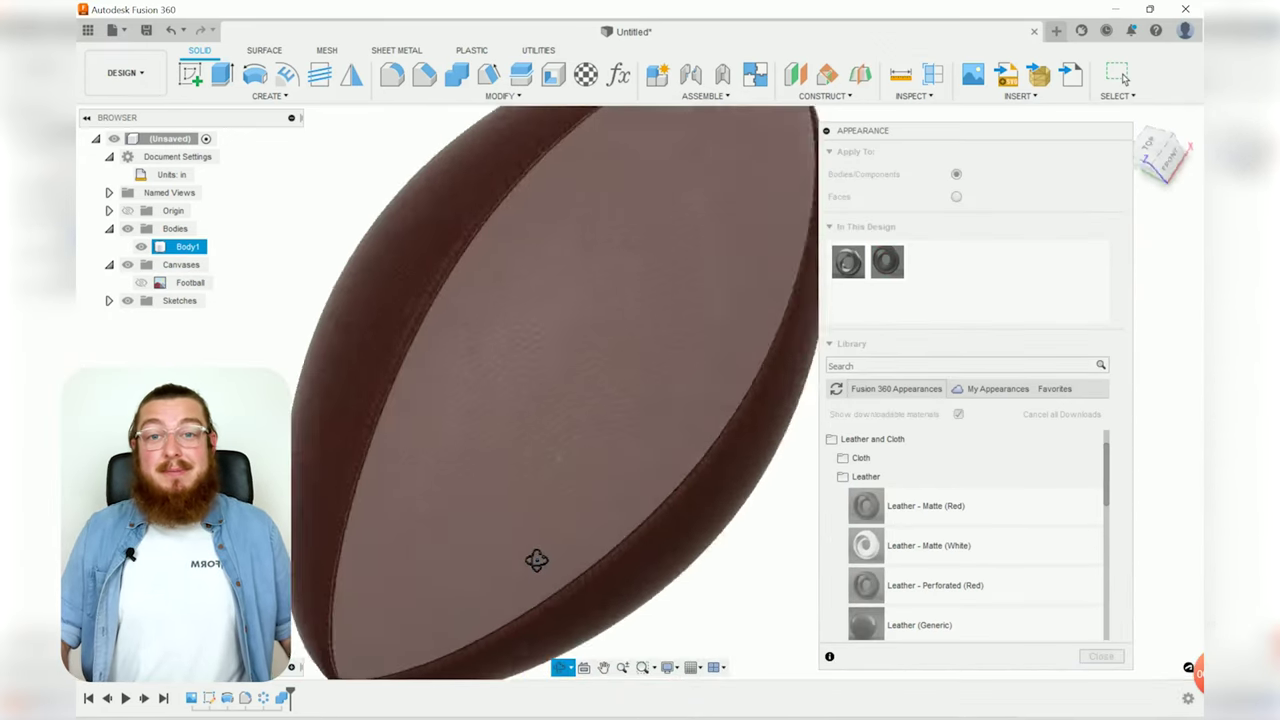
pyautogui.scroll(-3, 536, 560)
pyautogui.keyDown('shift'); pyautogui.moveTo(528, 504); pyautogui.dragTo(697, 577, button='middle'); pyautogui.keyUp('shift')
pyautogui.keyDown('shift'); pyautogui.moveTo(690, 680); pyautogui.dragTo(769, 314, button='middle'); pyautogui.keyUp('shift')
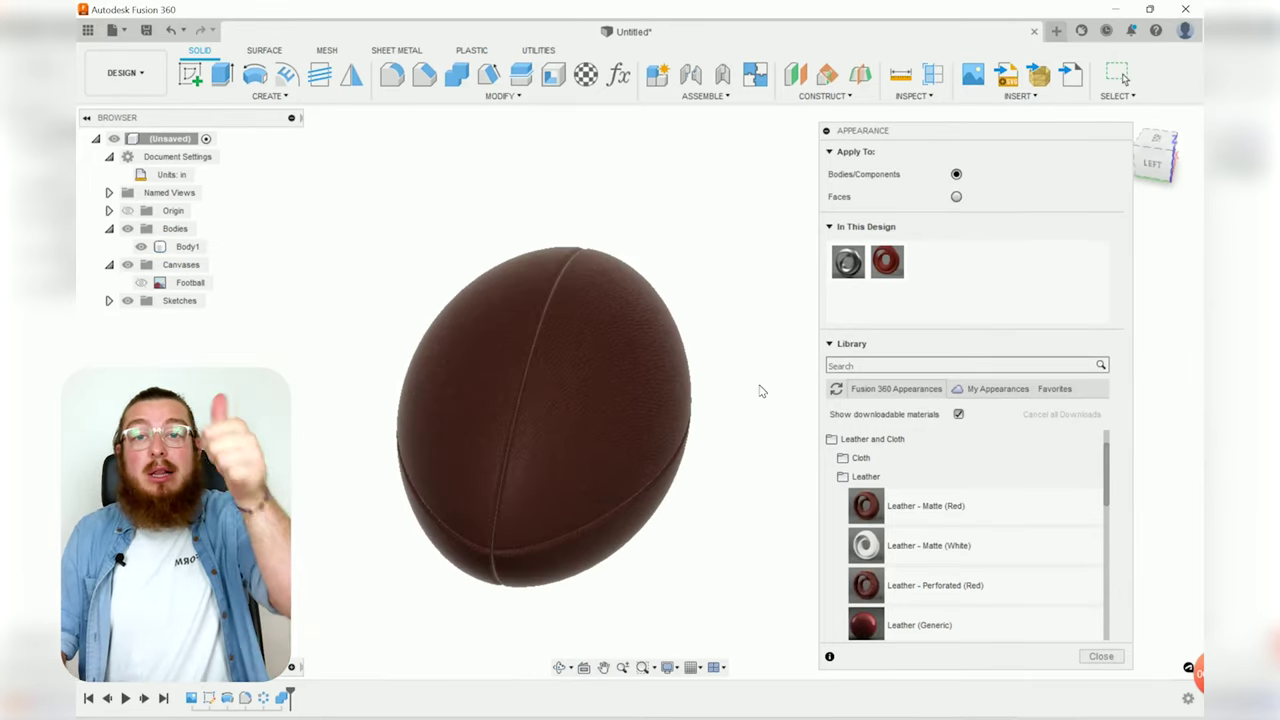
pyautogui.keyDown('shift'); pyautogui.moveTo(760, 390); pyautogui.dragTo(732, 392, button='middle'); pyautogui.keyUp('shift')
pyautogui.keyDown('shift'); pyautogui.moveTo(732, 392); pyautogui.dragTo(695, 393, button='middle'); pyautogui.keyUp('shift')
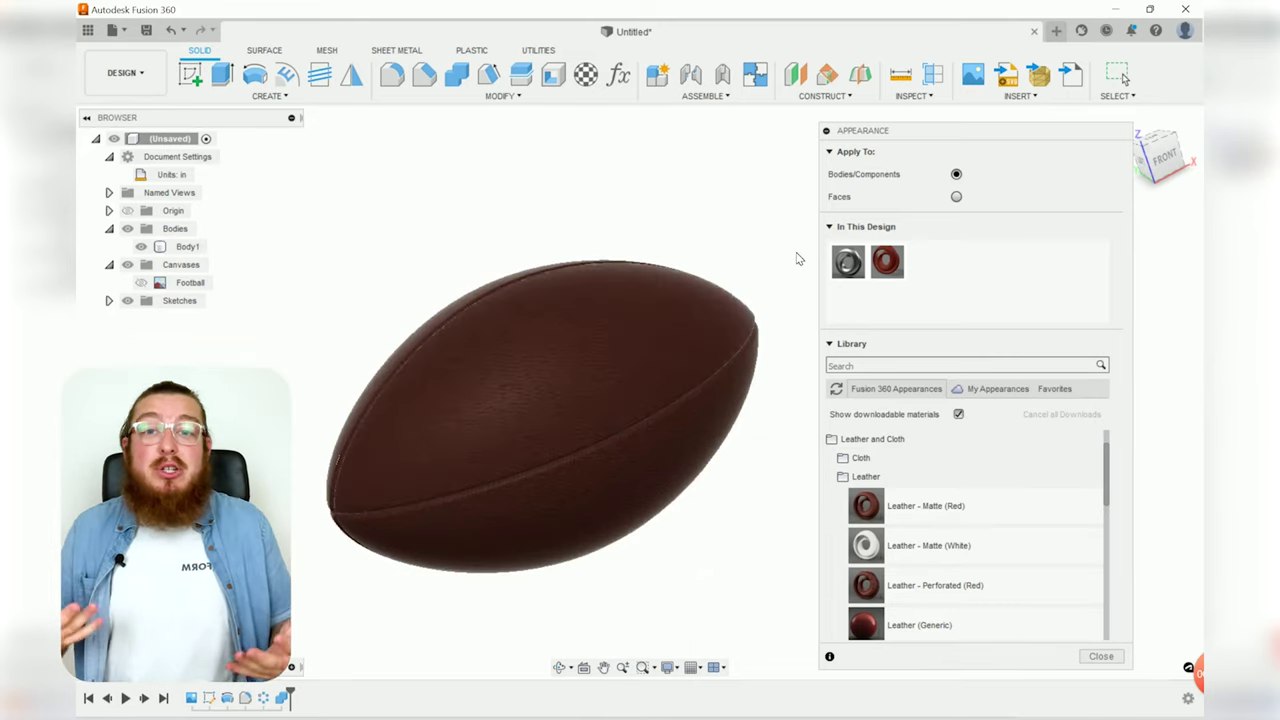
# - Duplicate the Leather - Matte (Red) appearance in this design and rename the copy Custom Brown Leather
pyautogui.rightClick(891, 273)
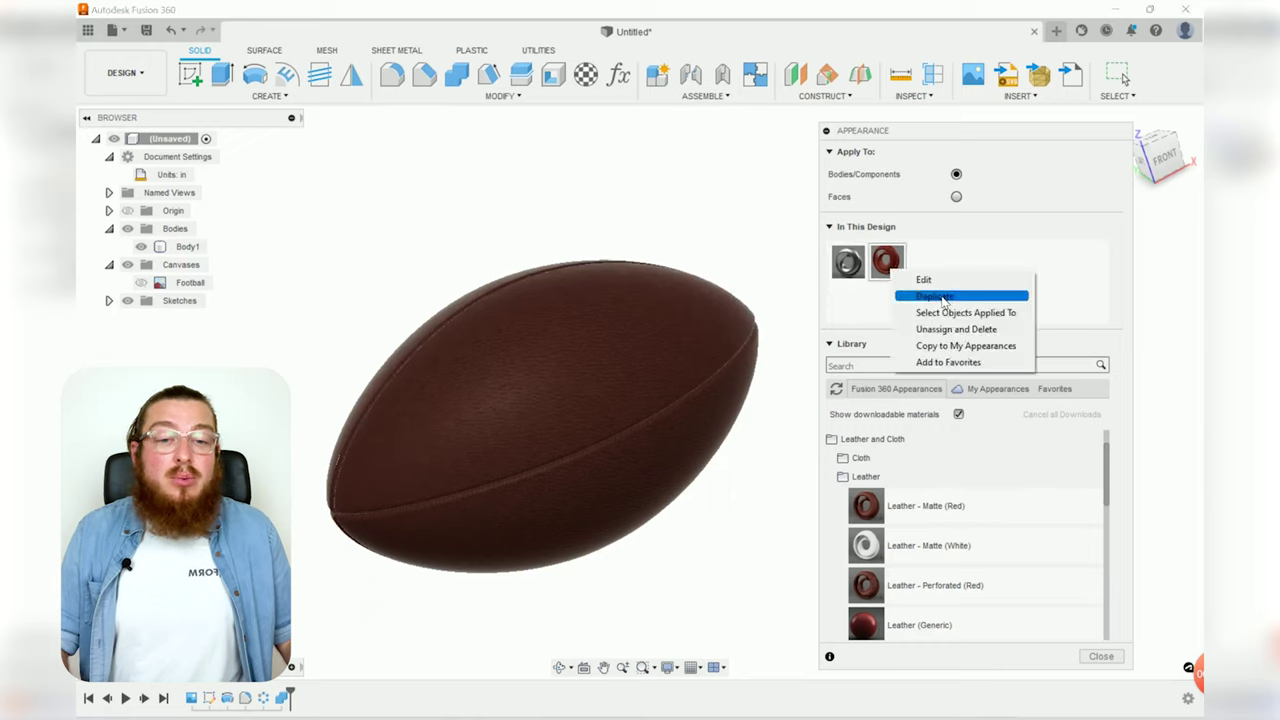
pyautogui.click(944, 298)
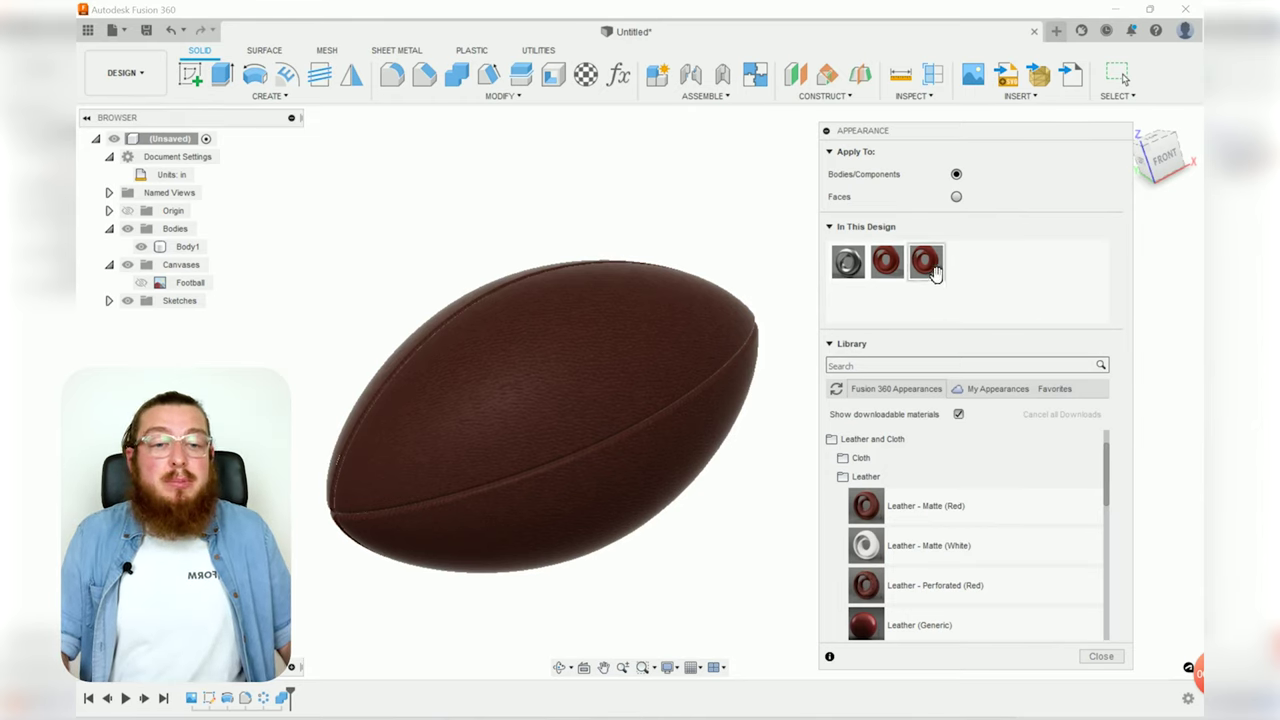
pyautogui.doubleClick(929, 268)
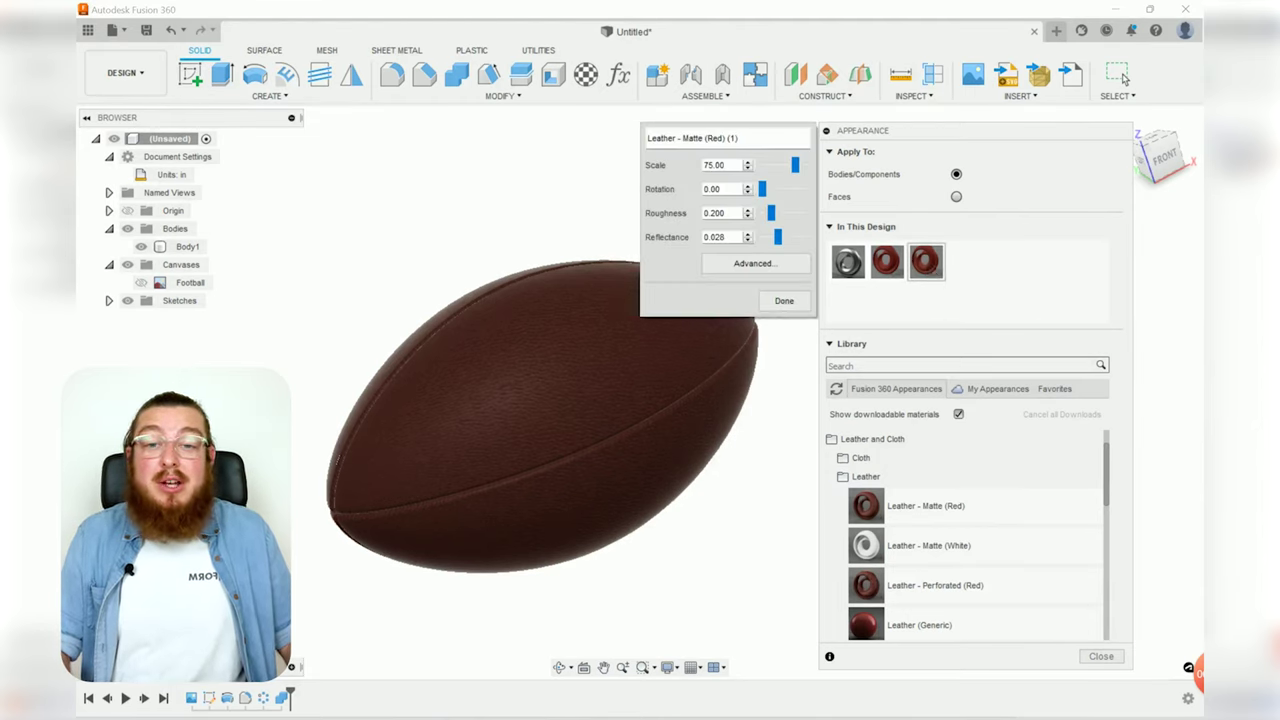
pyautogui.moveTo(737, 138); pyautogui.dragTo(646, 138)
pyautogui.write('Custom Brown Leather')
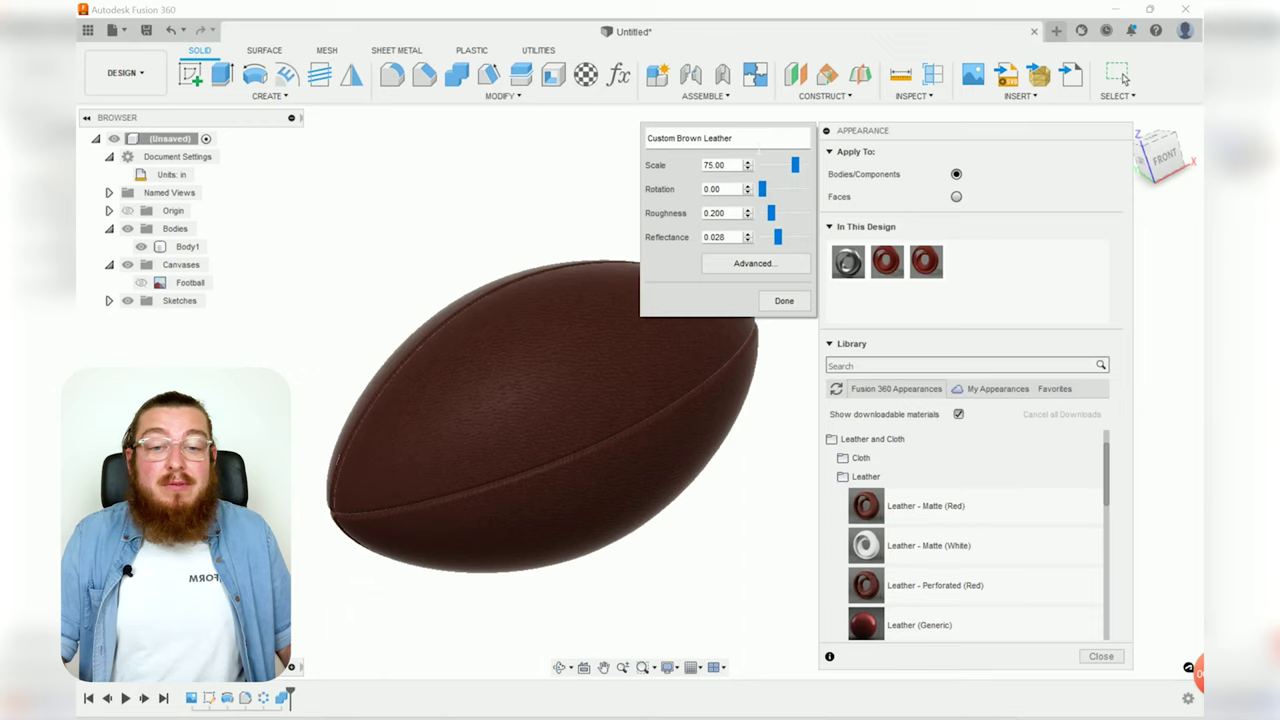
# - Open the advanced material settings of Custom Brown Leather and preview its Relief Pattern (Bump) image
pyautogui.click(756, 264)
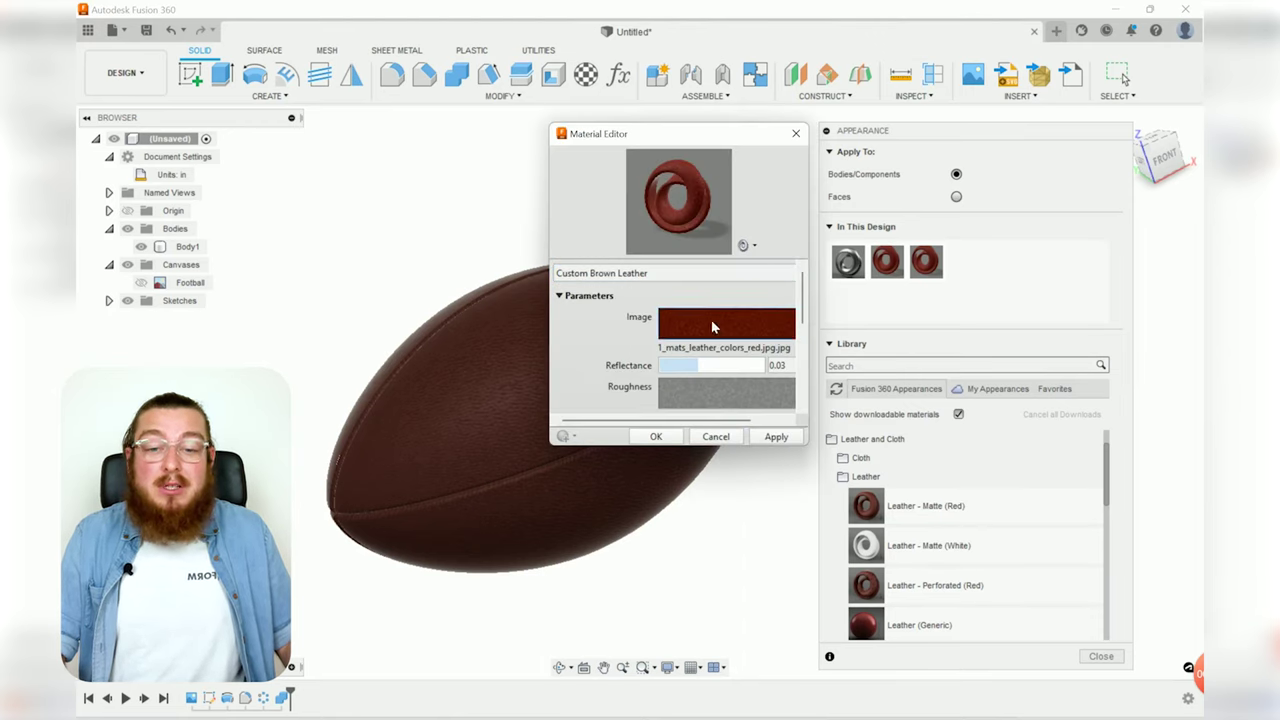
pyautogui.scroll(-1, 608, 332)
pyautogui.scroll(-3, 600, 370)
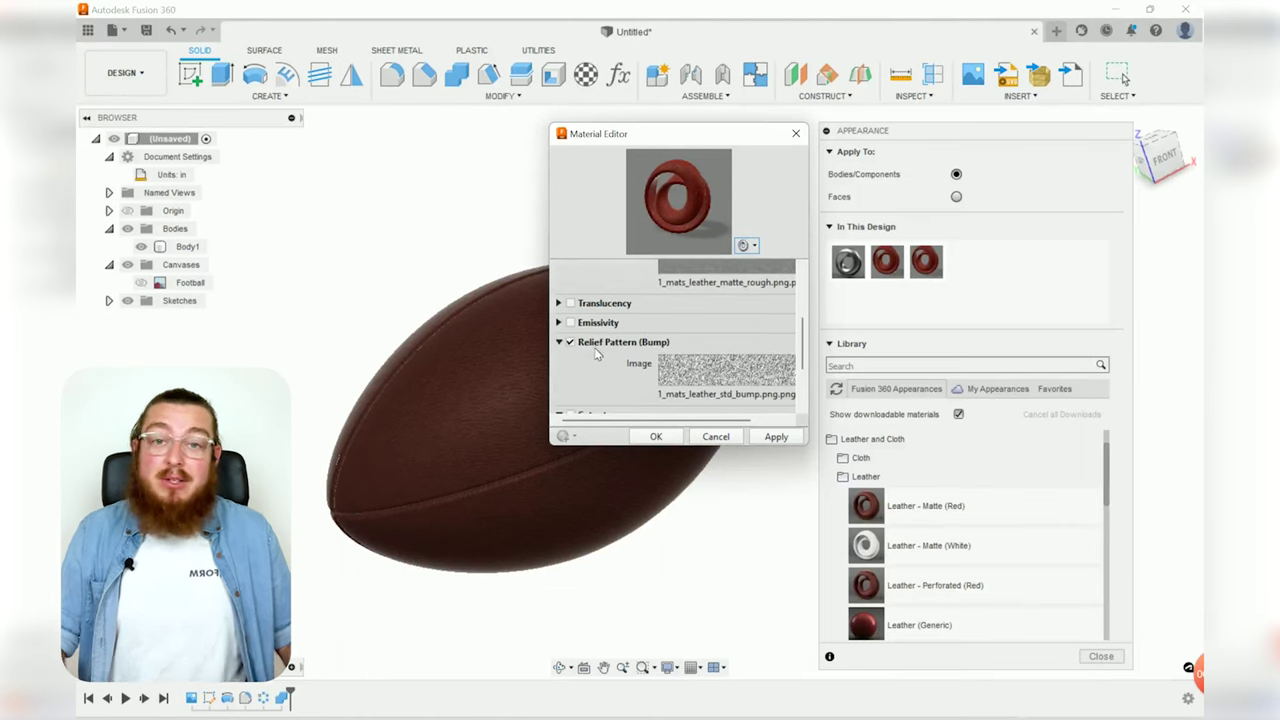
pyautogui.moveTo(699, 376)
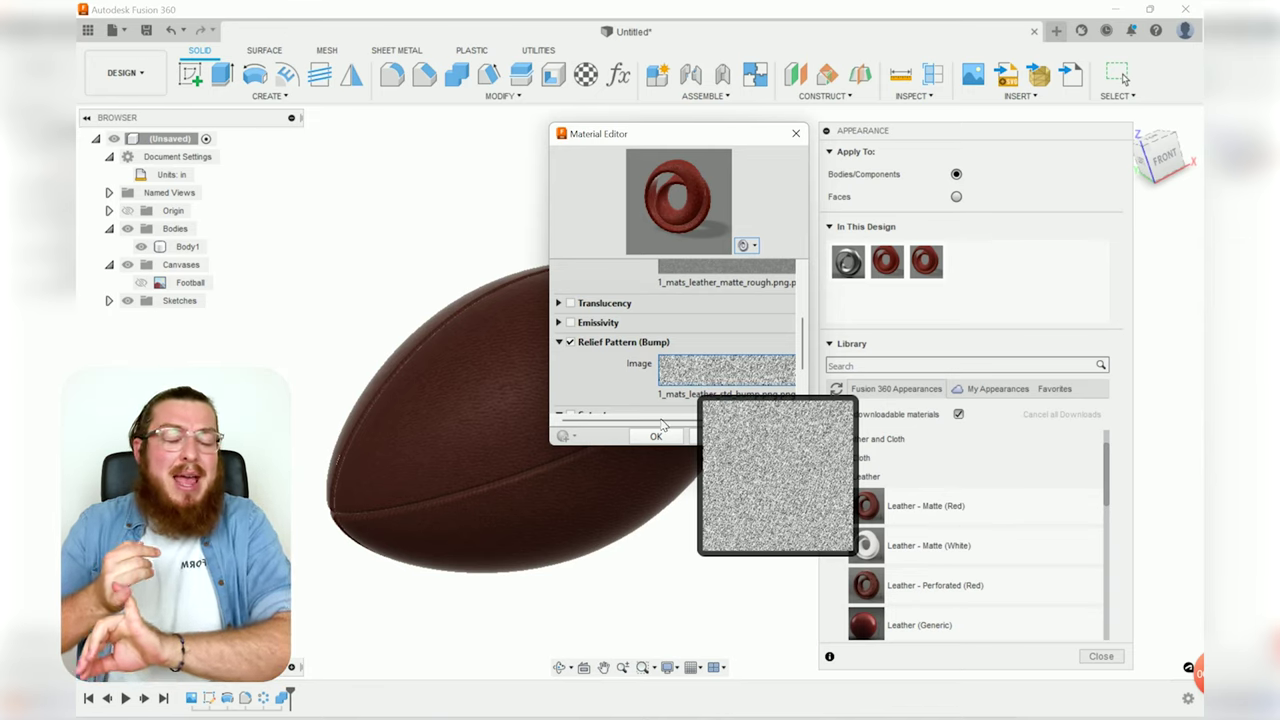
pyautogui.click(607, 516)
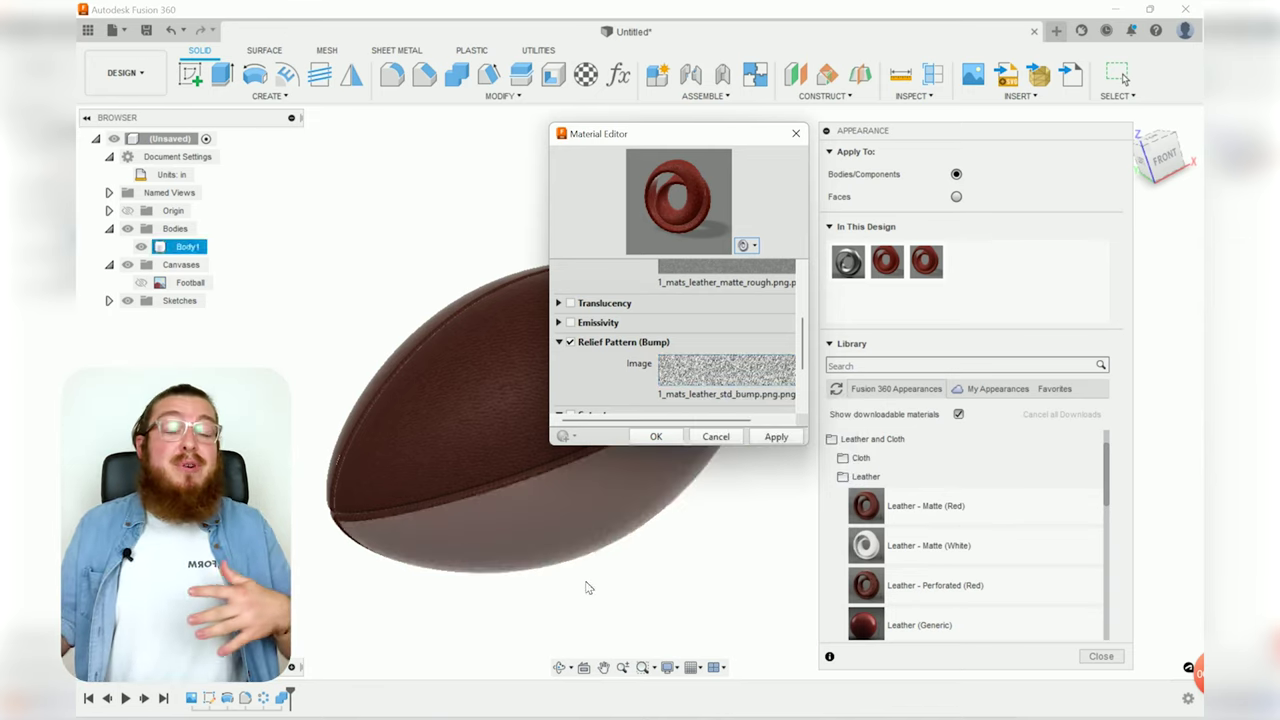
pyautogui.click(588, 588)
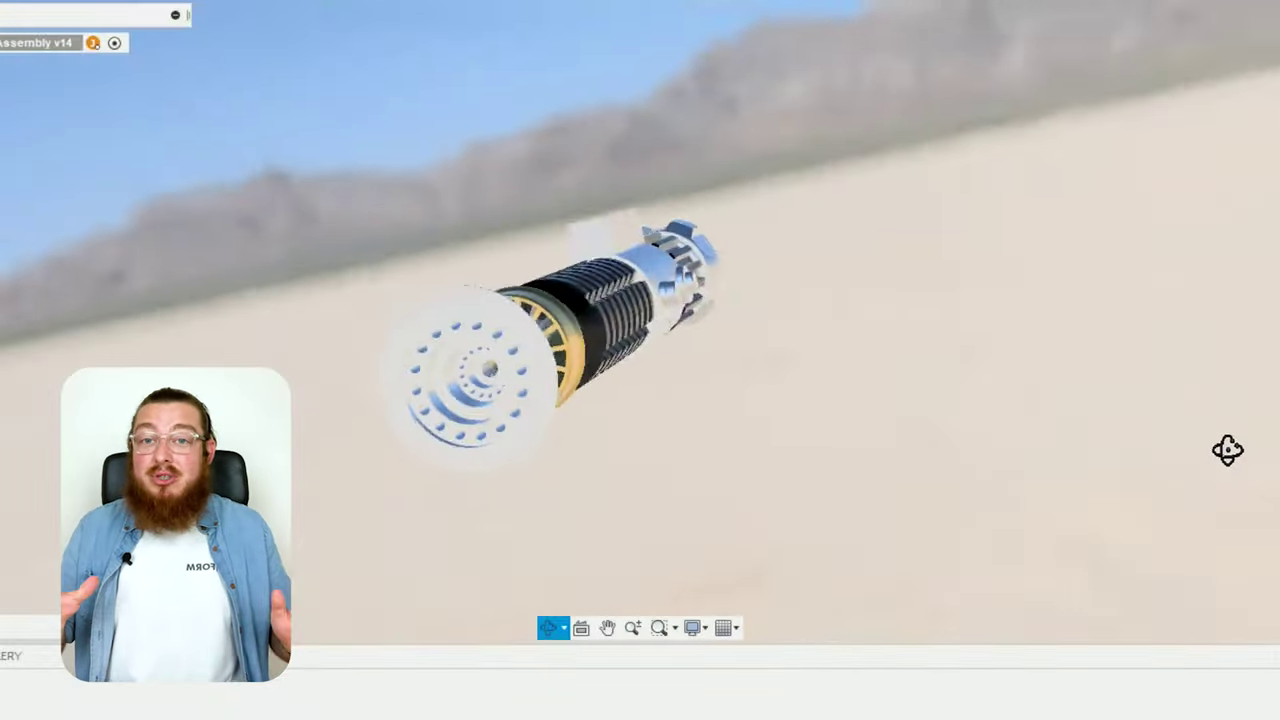
pyautogui.keyDown('shift'); pyautogui.moveTo(1226, 449); pyautogui.dragTo(1040, 390, button='middle'); pyautogui.keyUp('shift')
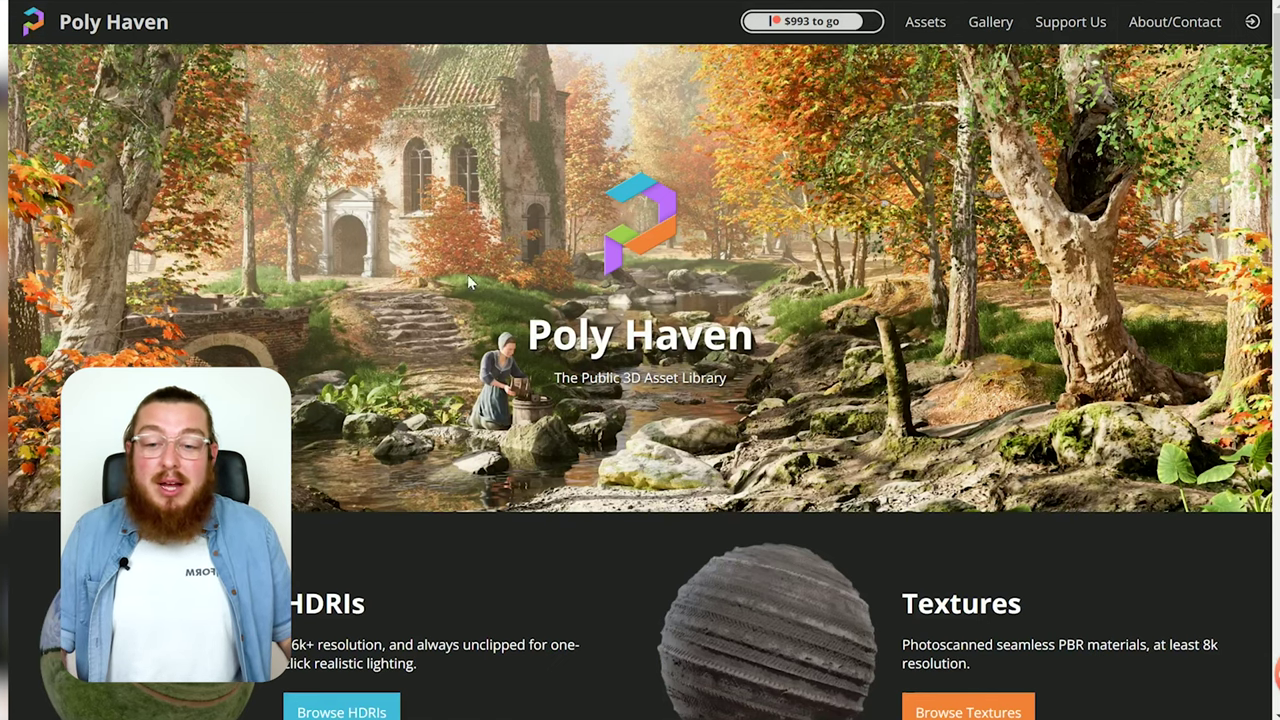
# - Switch to the Poly Haven website, open its texture library and browse the available textures
pyautogui.scroll(-2, 601, 385)
pyautogui.scroll(-2, 601, 385)
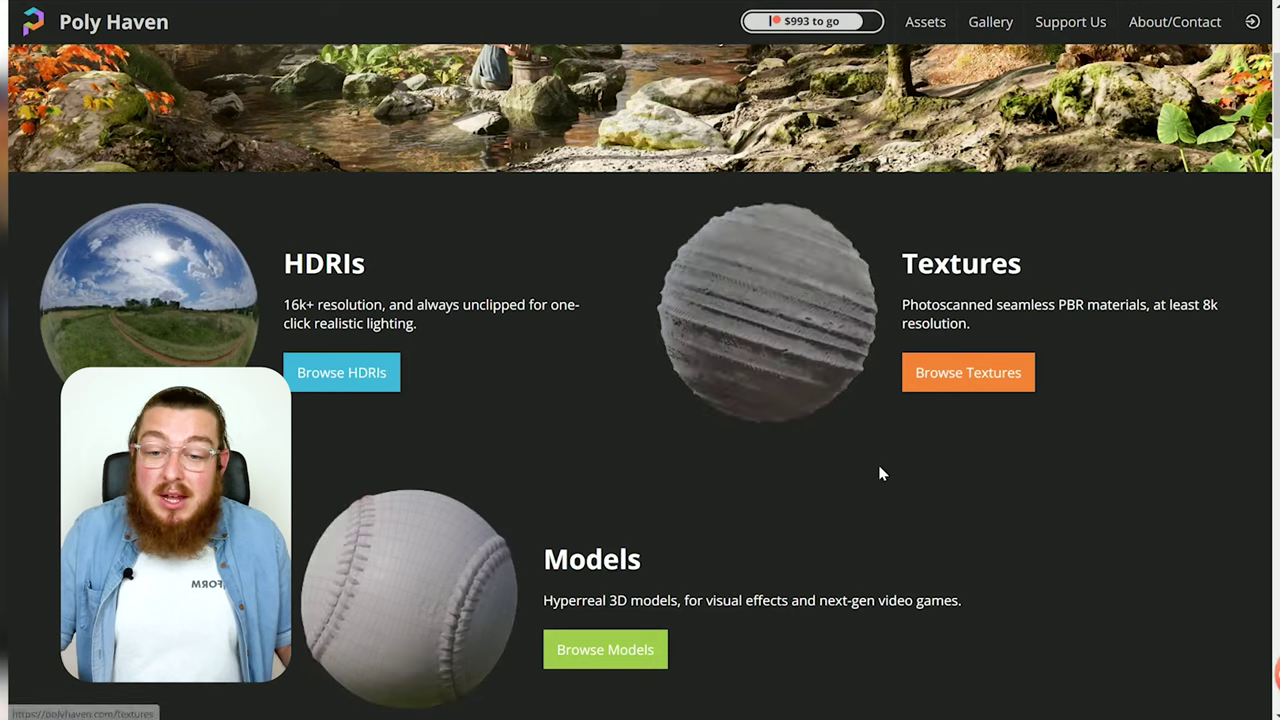
pyautogui.scroll(-3, 878, 481)
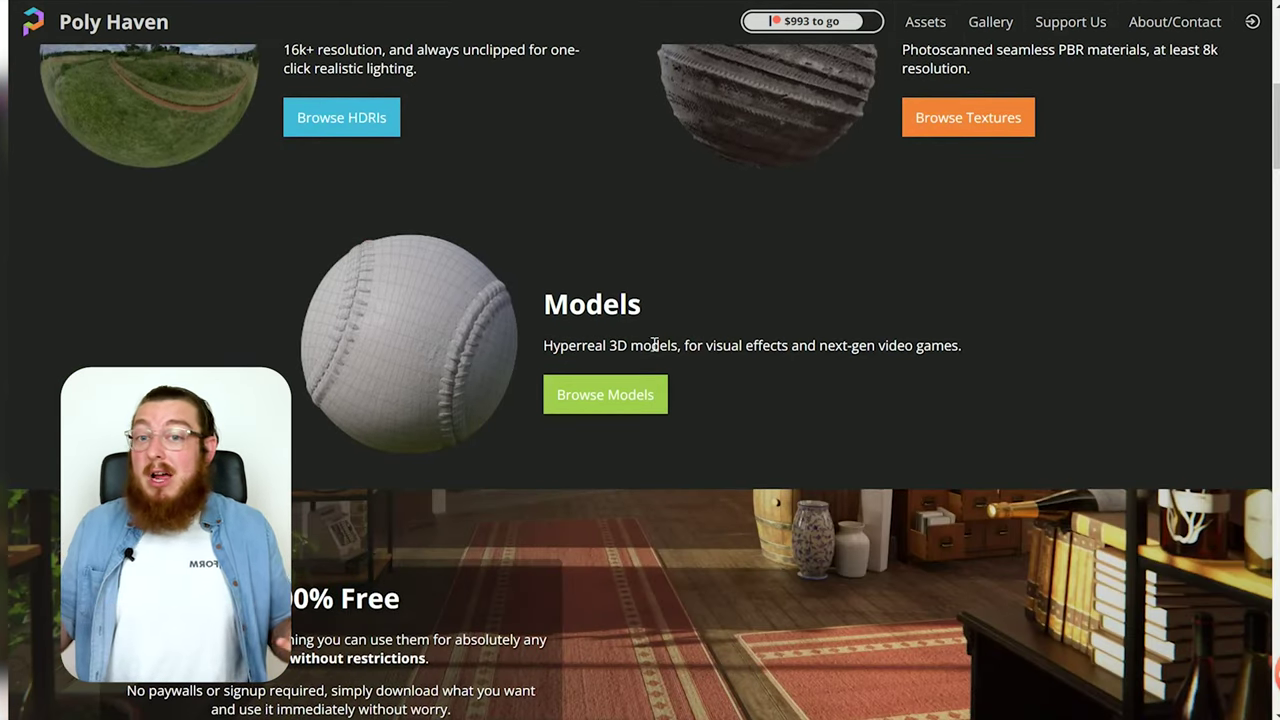
pyautogui.scroll(1, 831, 323)
pyautogui.scroll(2, 831, 321)
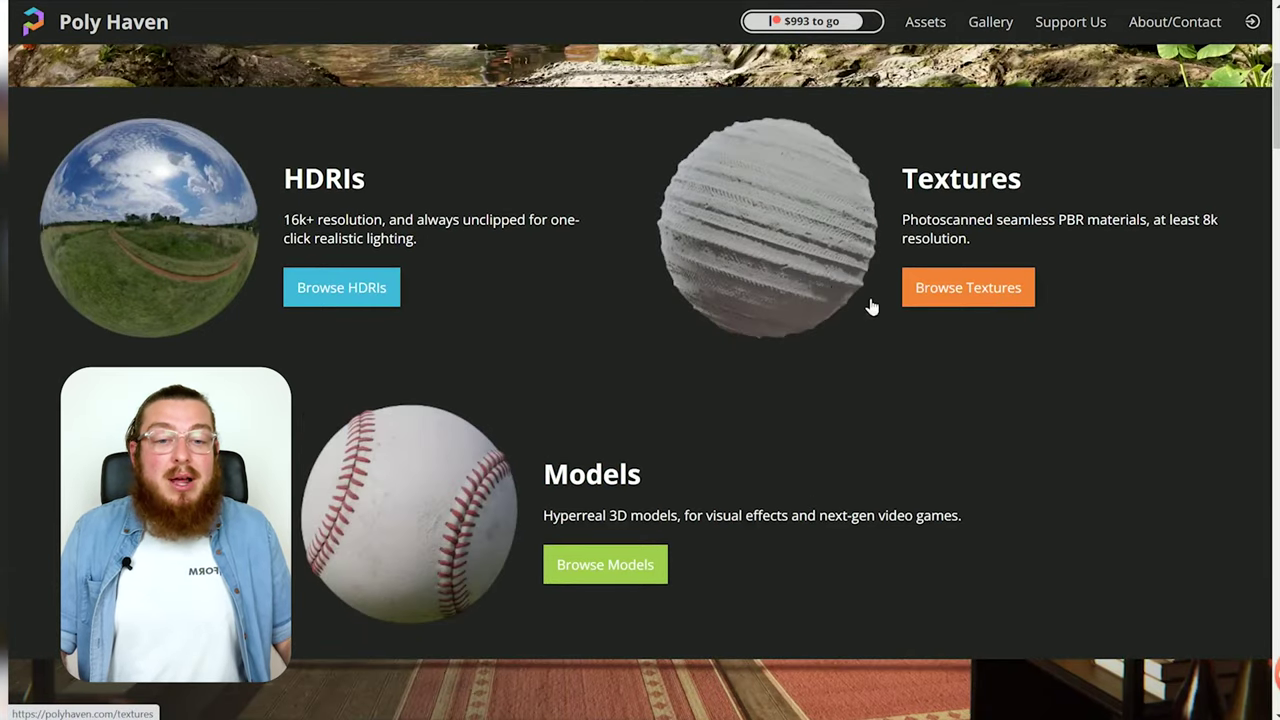
pyautogui.click(950, 300)
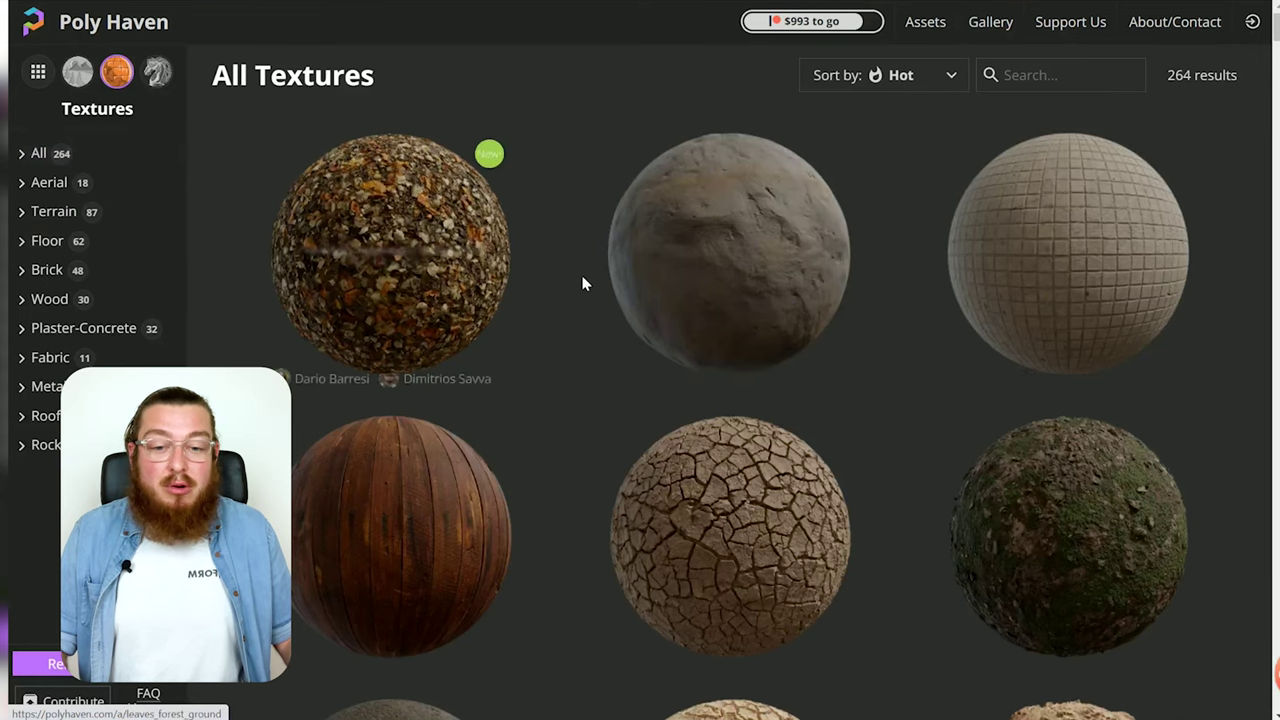
pyautogui.scroll(-6, 554, 346)
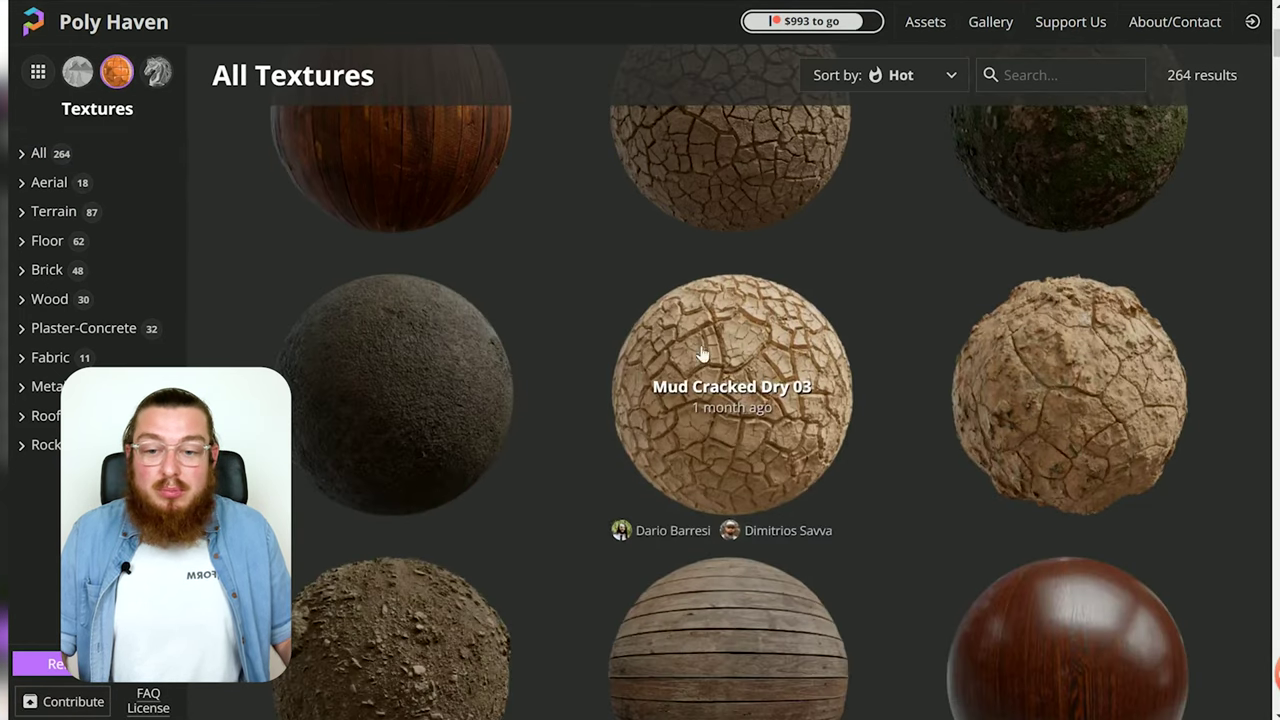
pyautogui.scroll(-3, 604, 429)
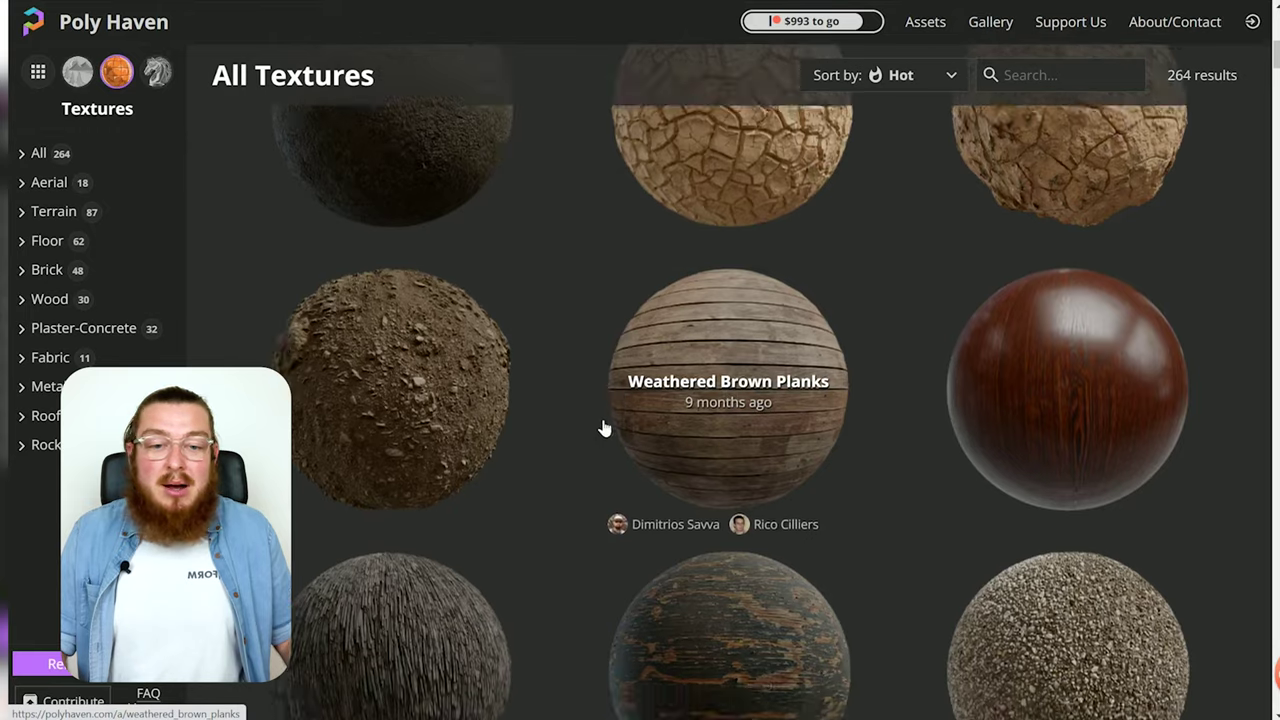
# - Browse the texture library, filter it to the Fabric category and open the Brown Leather texture
pyautogui.scroll(-3, 604, 427)
pyautogui.scroll(3, 580, 229)
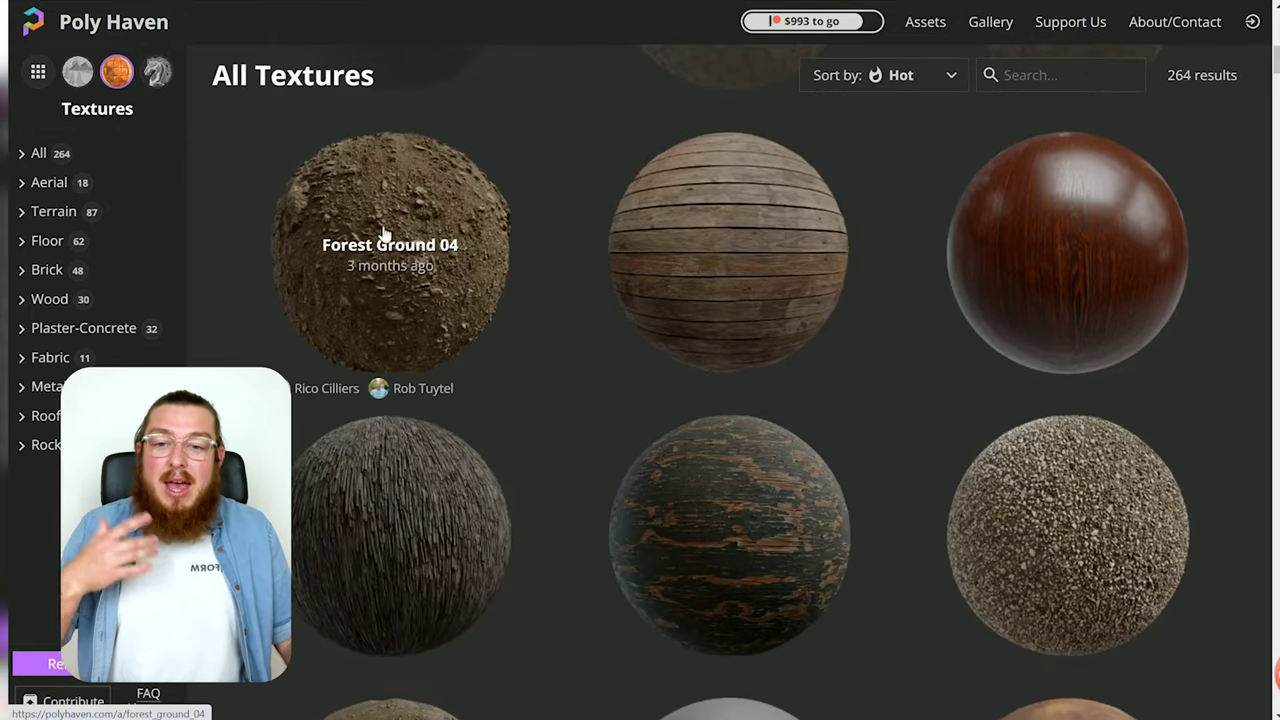
pyautogui.scroll(-10, 517, 340)
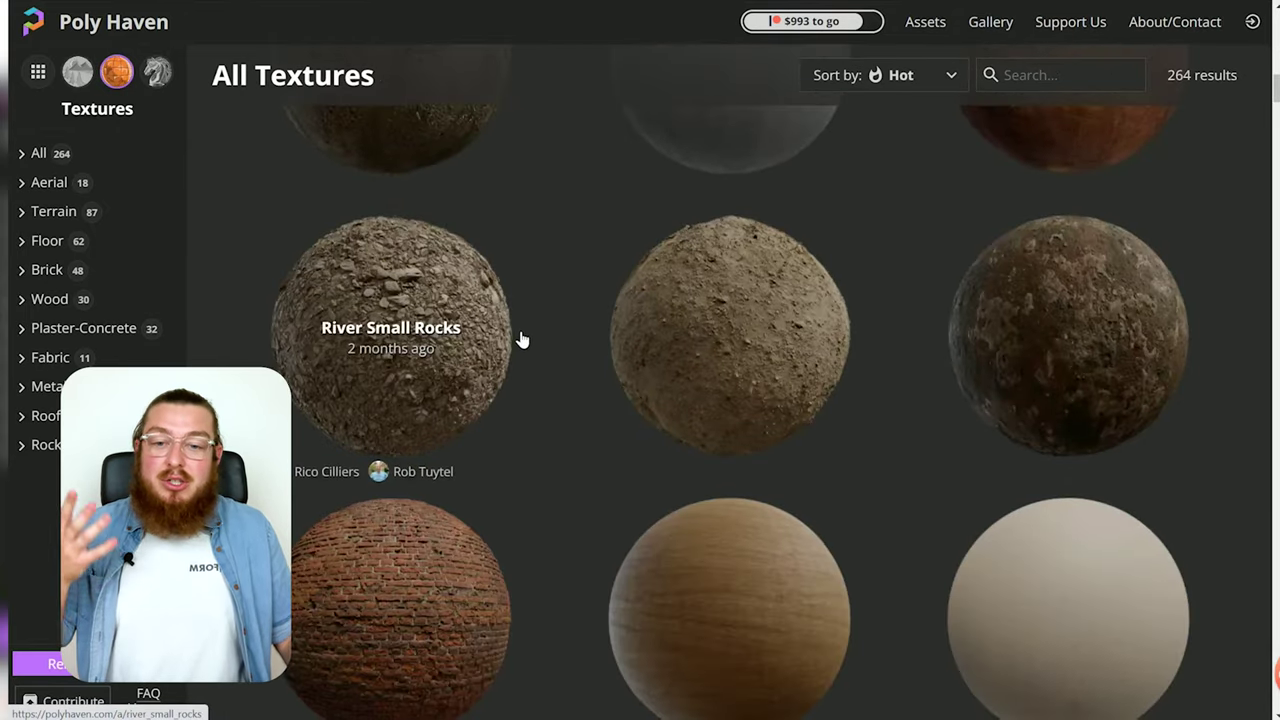
pyautogui.scroll(-10, 522, 352)
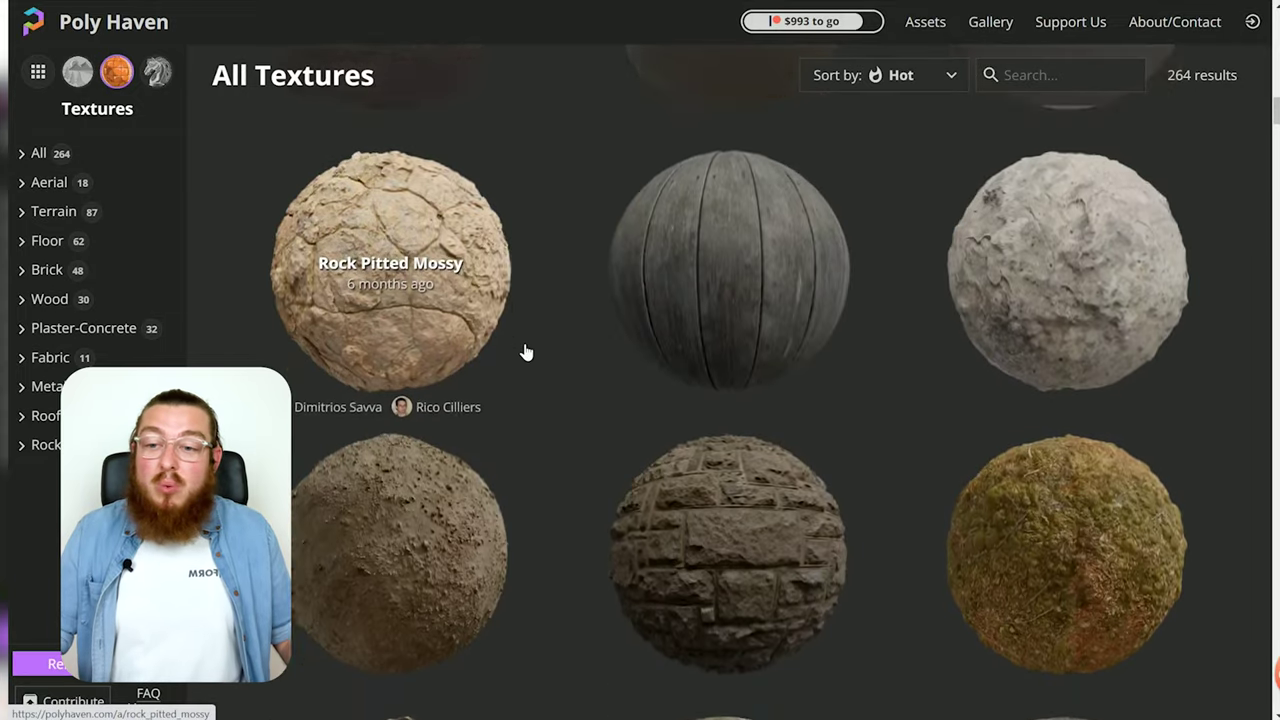
pyautogui.scroll(-10, 524, 352)
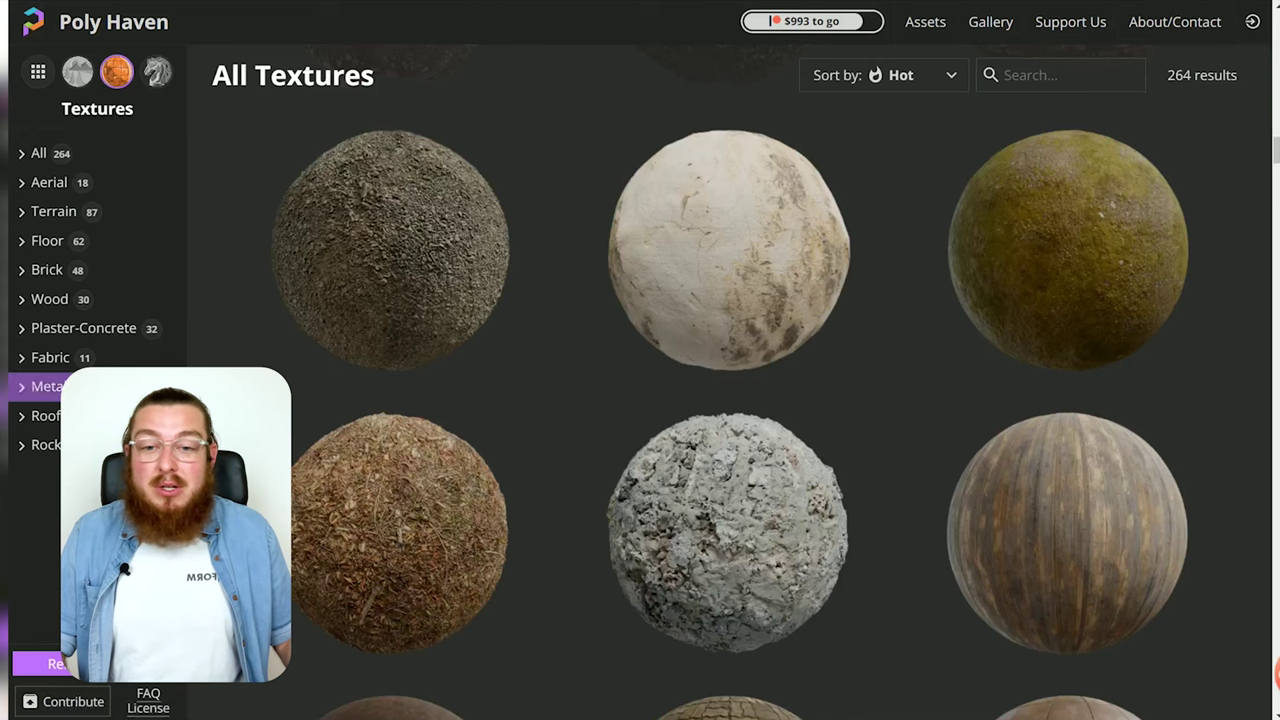
pyautogui.click(49, 358)
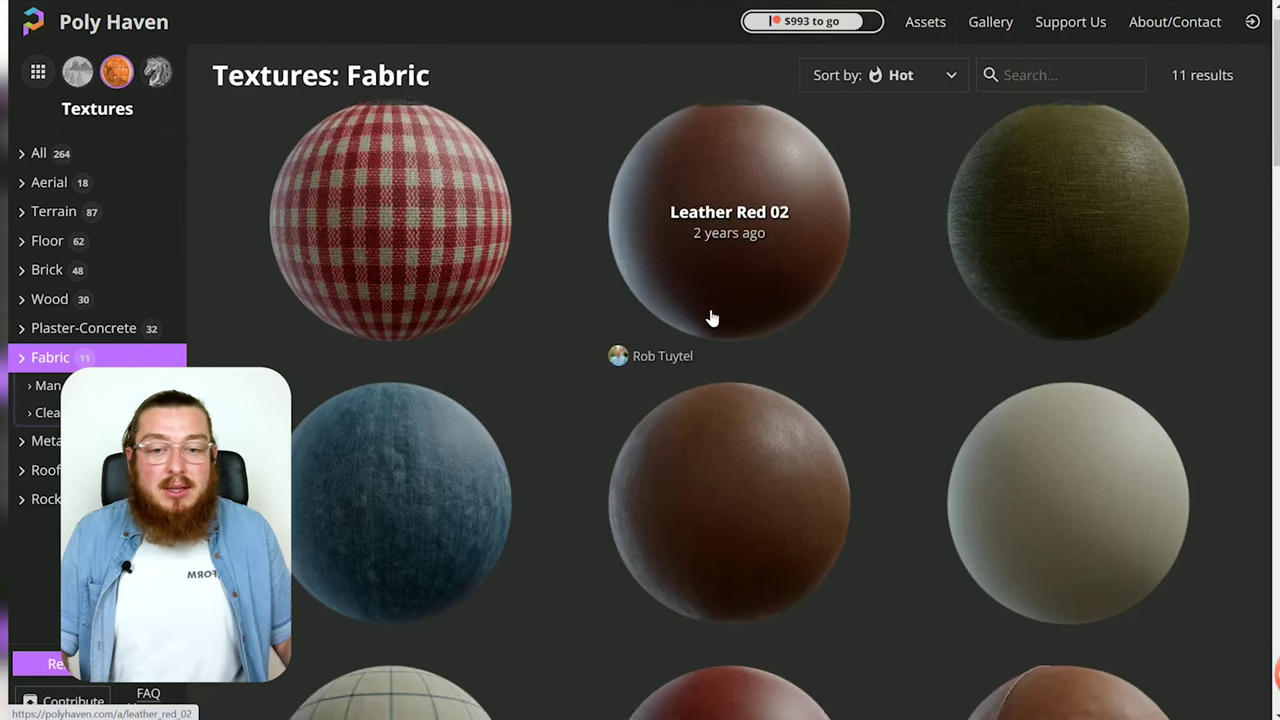
pyautogui.scroll(-2, 700, 310)
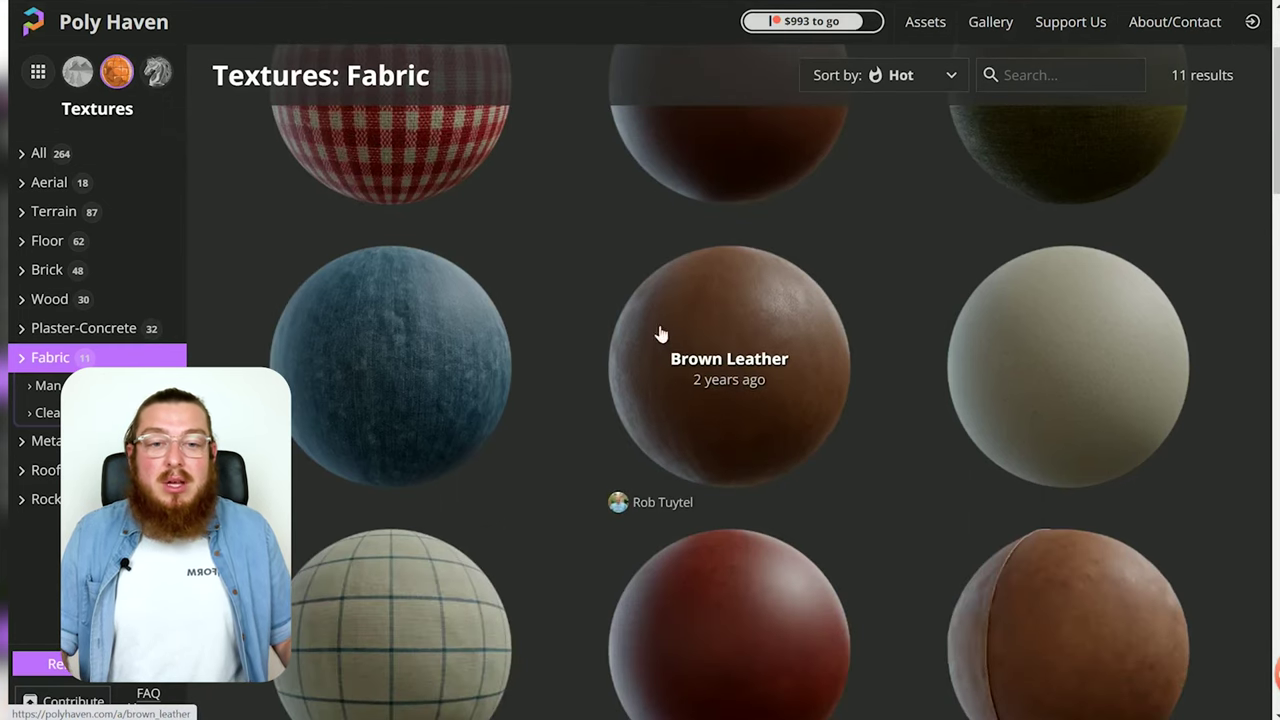
pyautogui.click(756, 395)
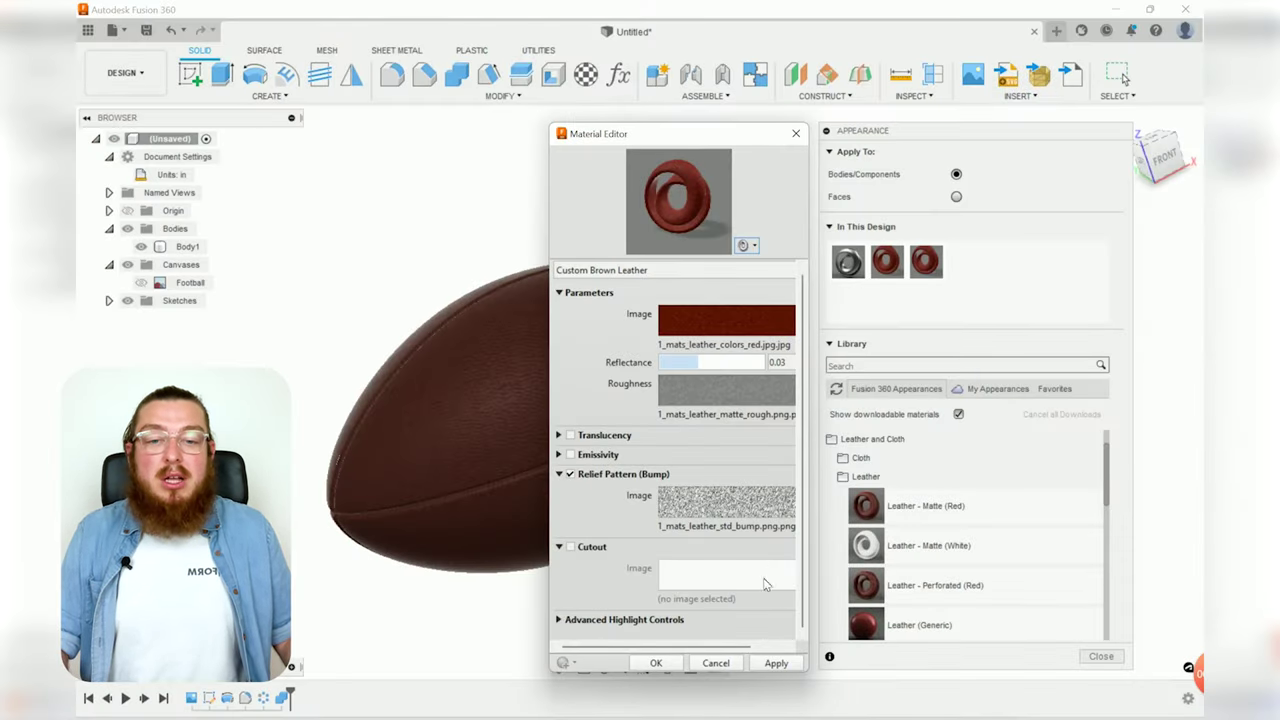
# - In Autodesk Fusion 360, load brown_leather_albedo_4k from the Brown Leather folder as the Custom Brown Leather material's main image
pyautogui.click(699, 347)
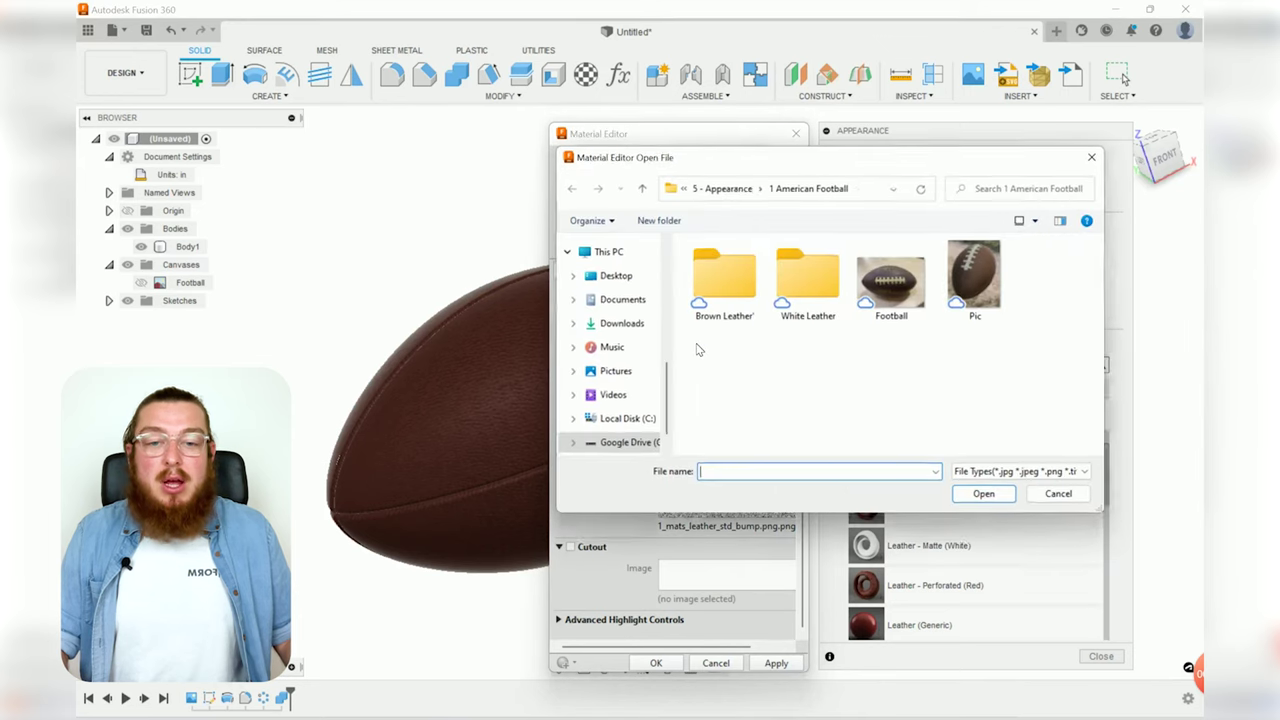
pyautogui.doubleClick(725, 271)
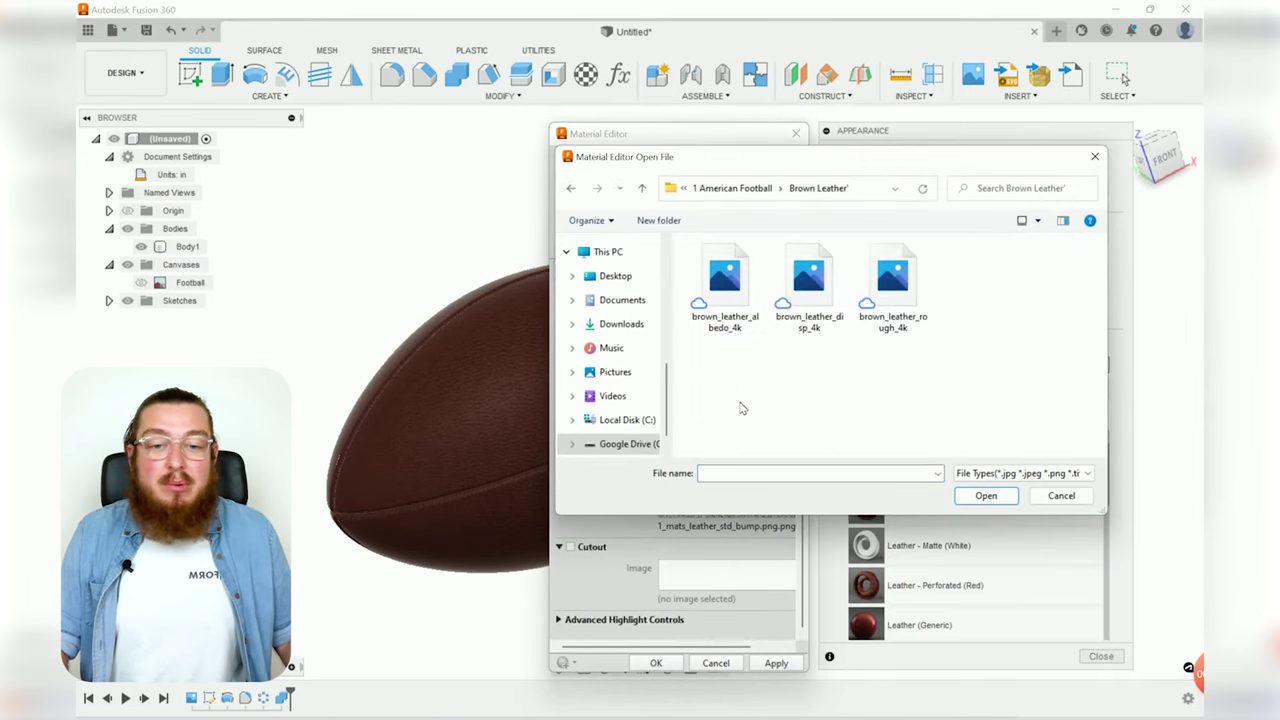
pyautogui.doubleClick(733, 289)
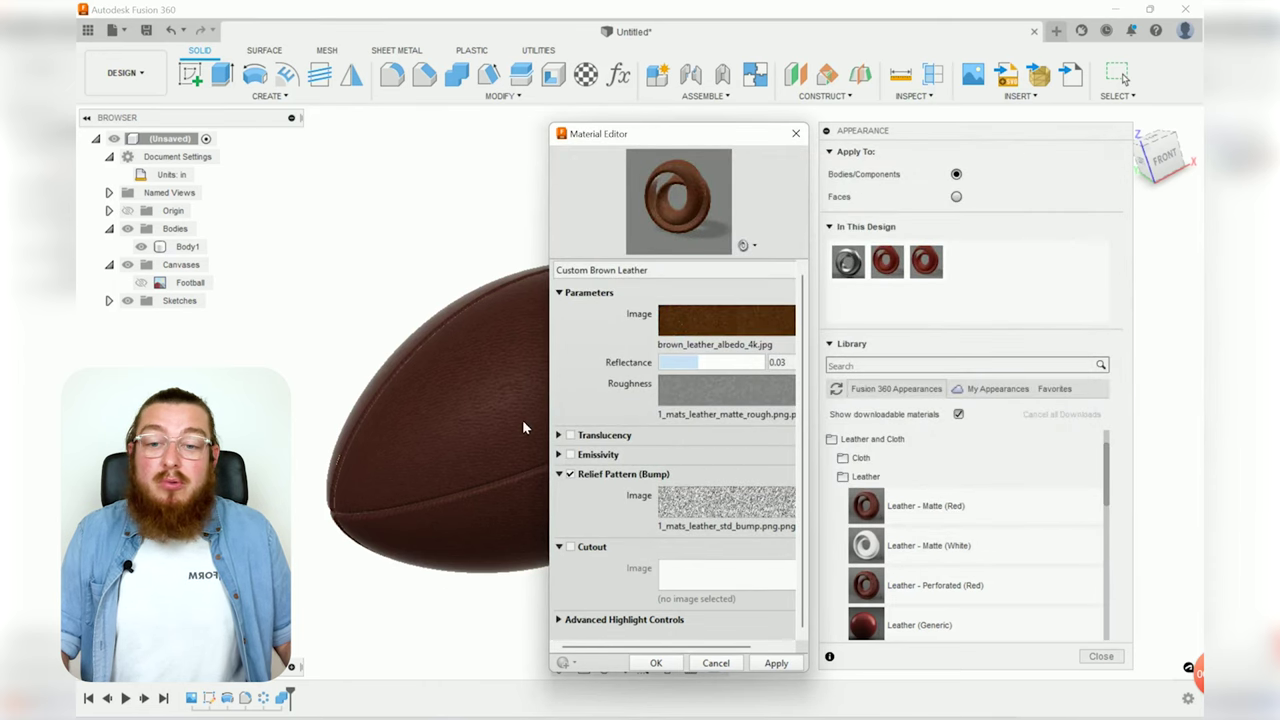
pyautogui.click(450, 378)
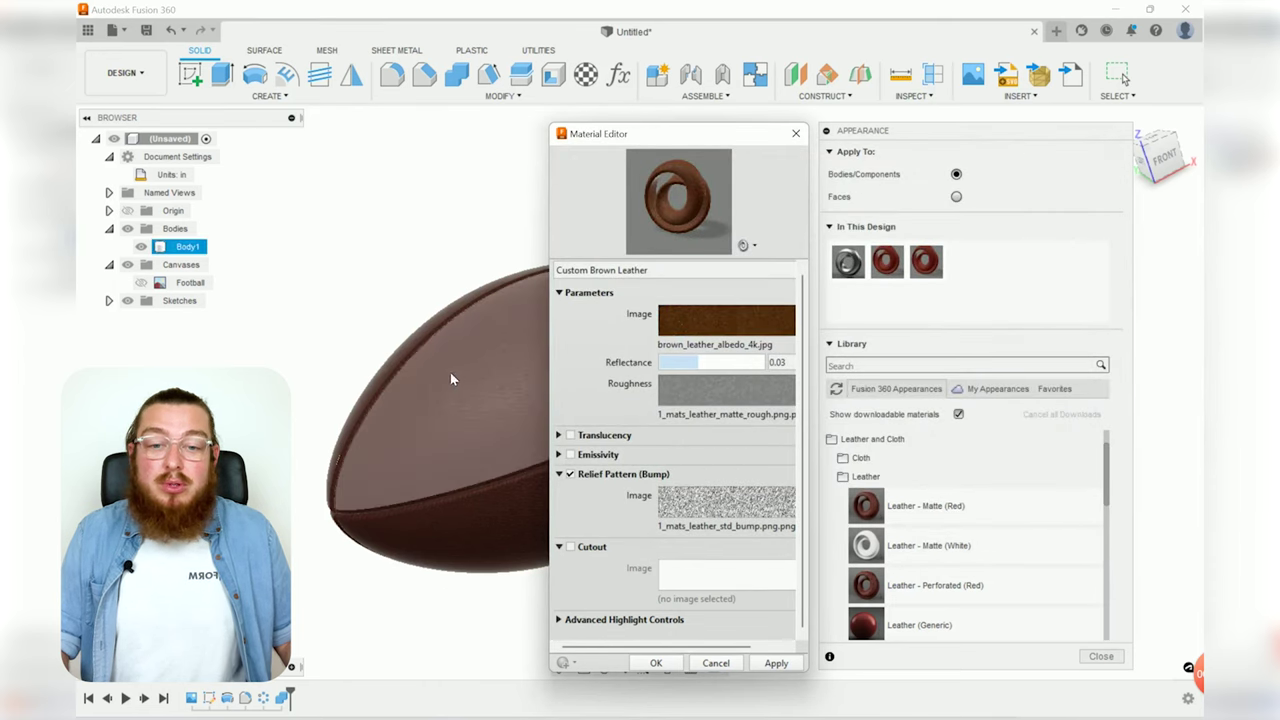
pyautogui.click(438, 441)
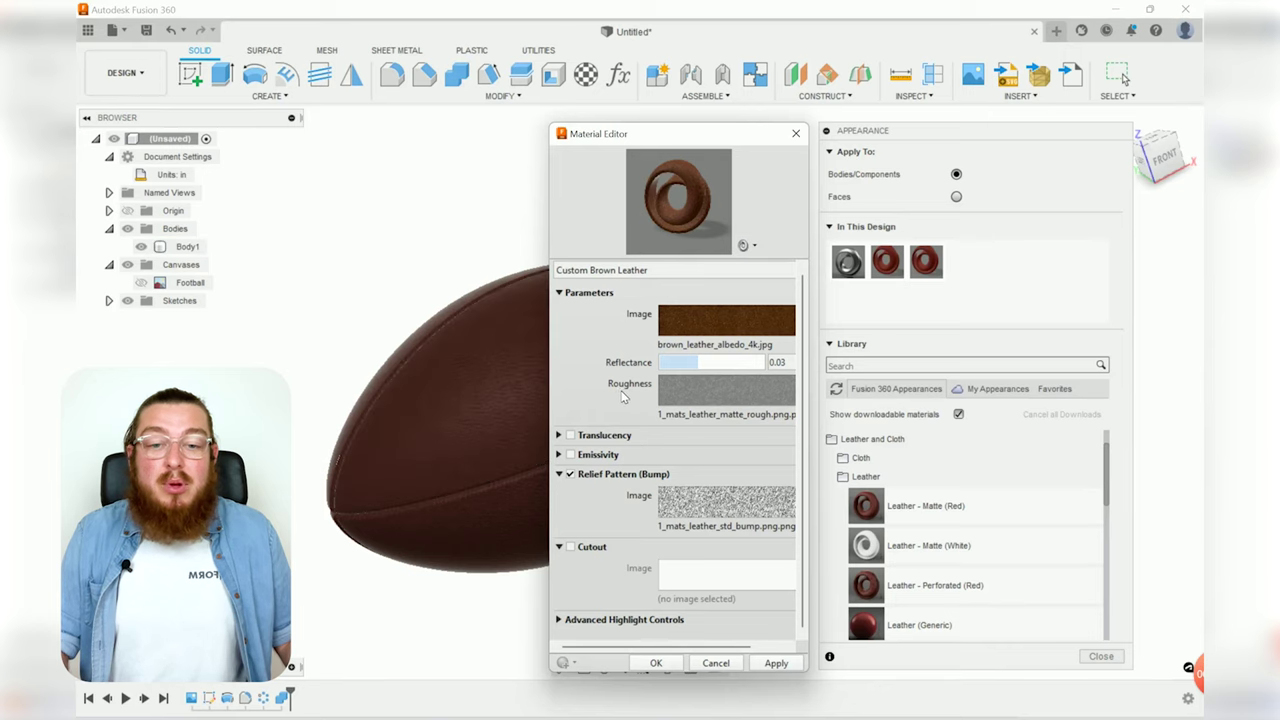
# - Set the material's roughness image to brown_leather_rough_4k and its relief pattern image to brown_leather_disp_4k, and finish editing the material
pyautogui.click(707, 414)
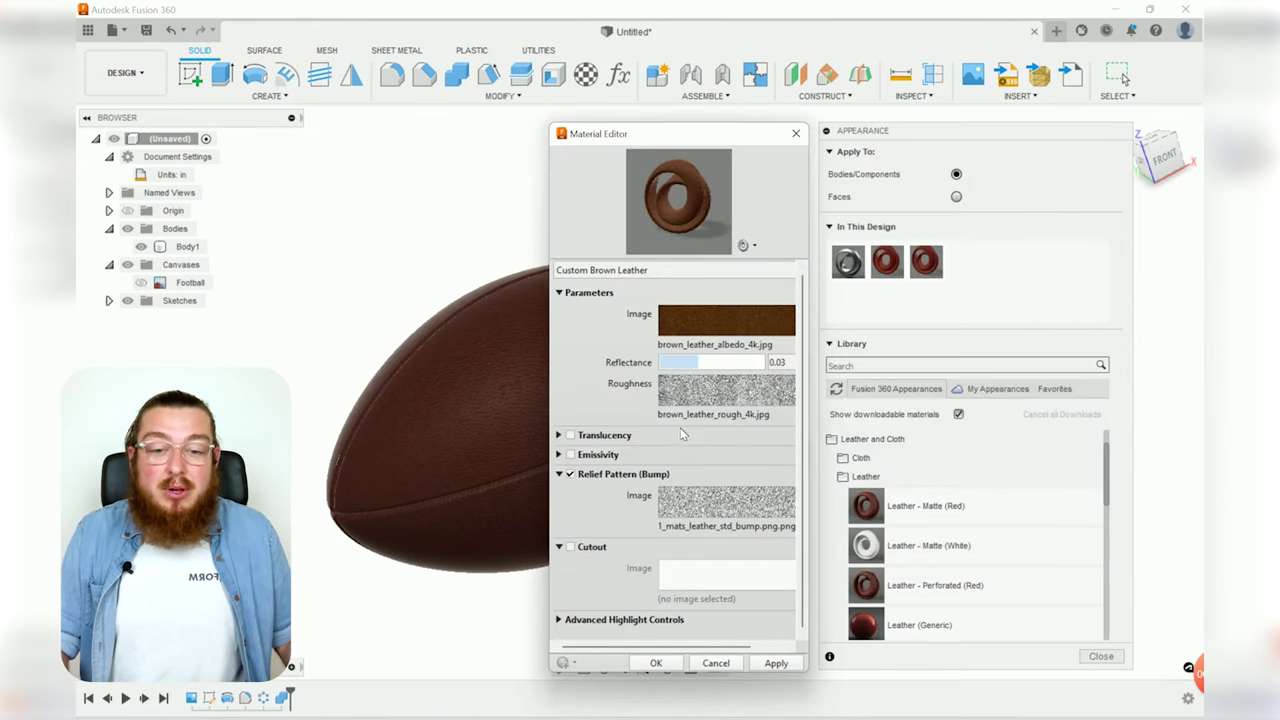
pyautogui.click(709, 527)
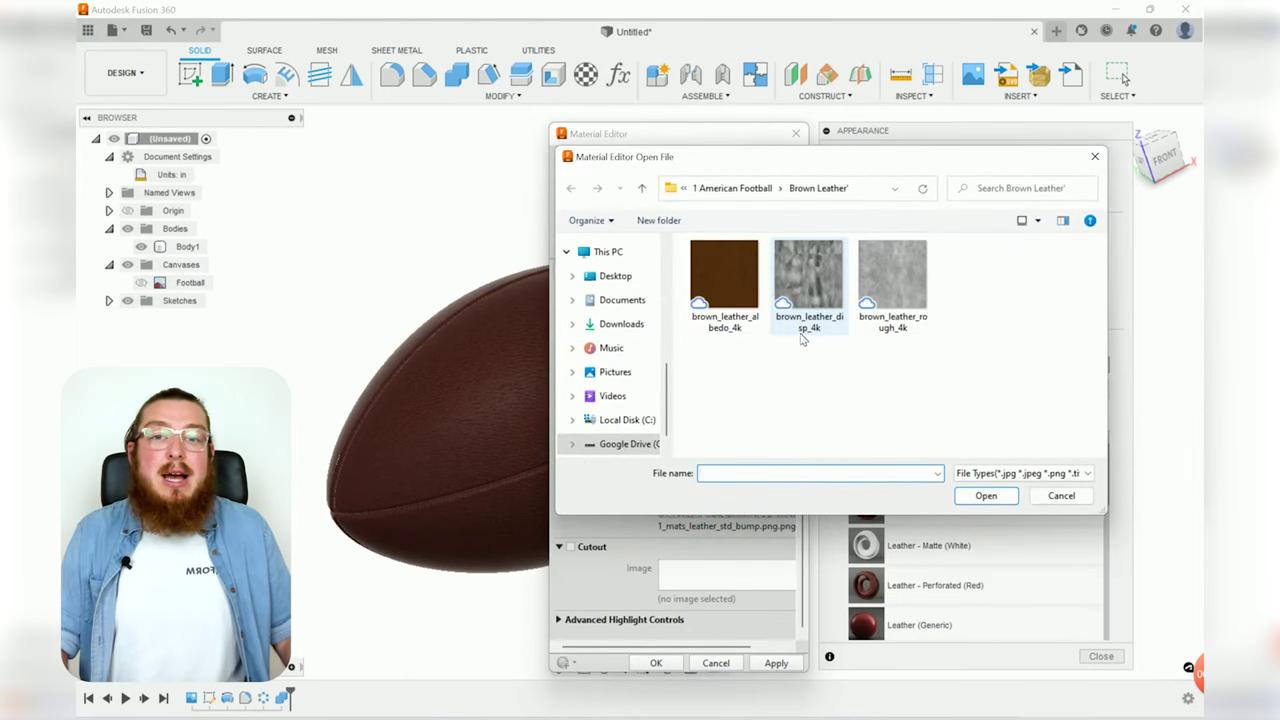
pyautogui.doubleClick(816, 297)
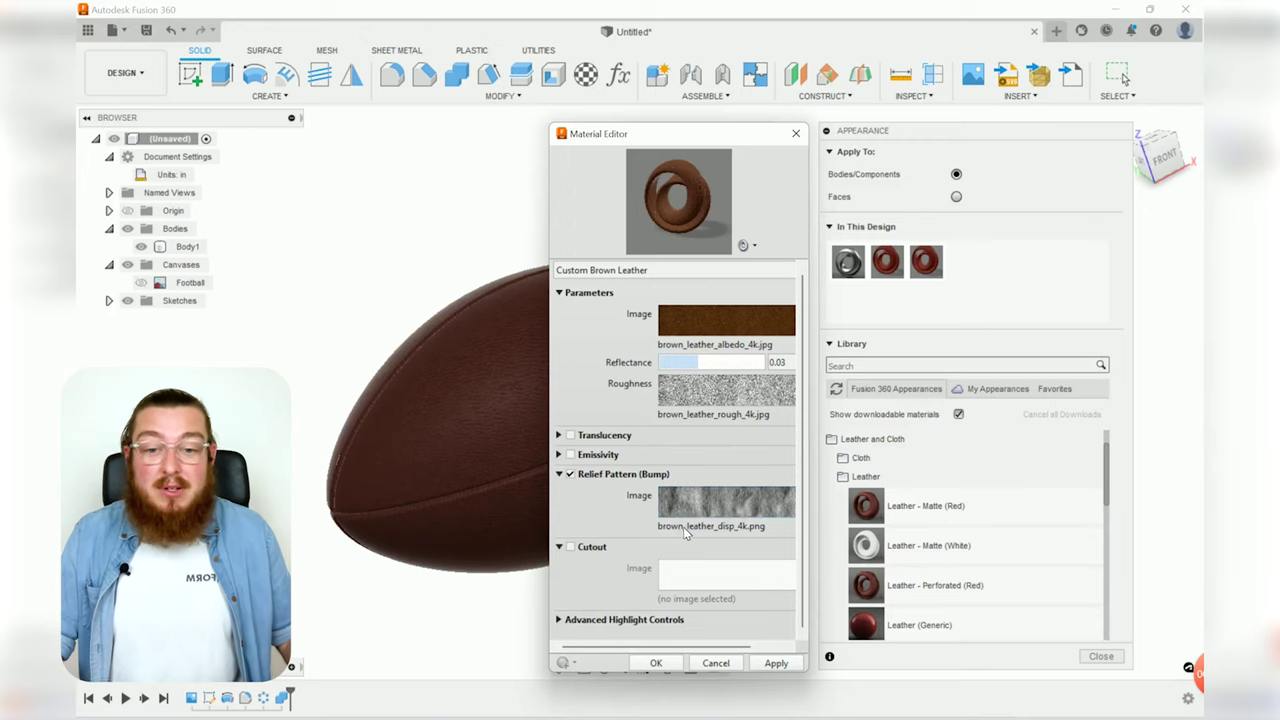
pyautogui.moveTo(716, 512)
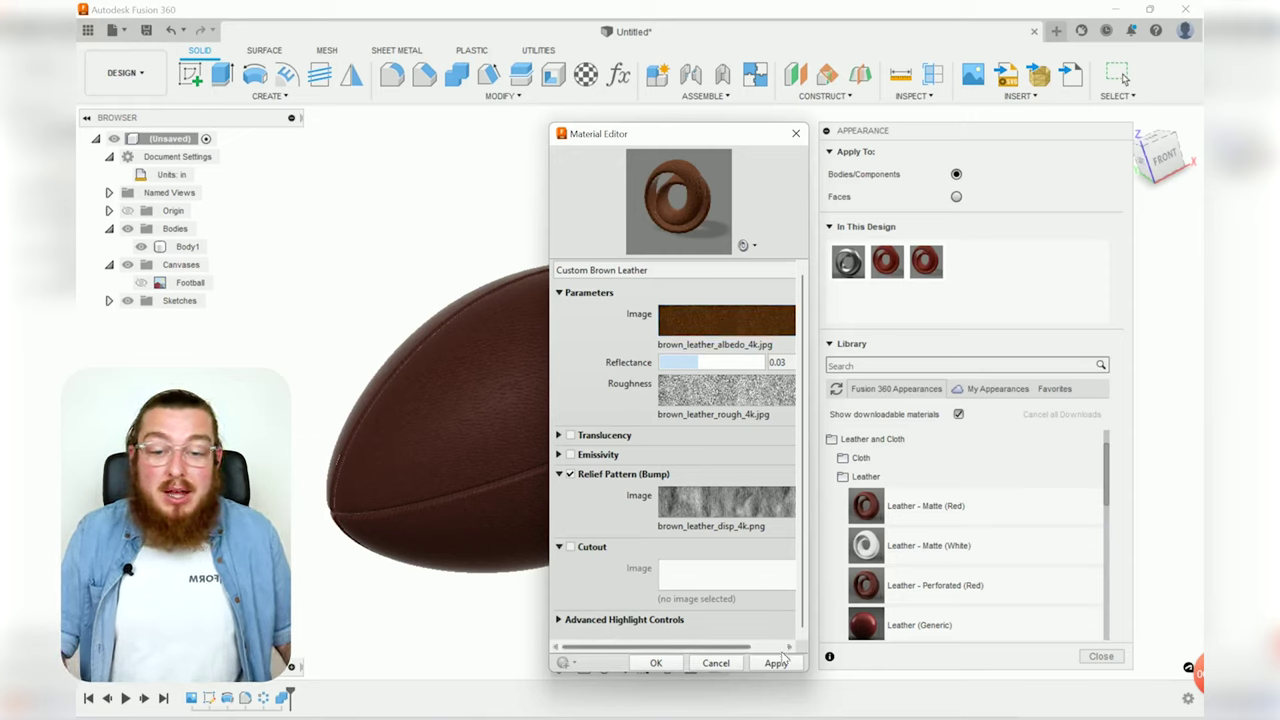
pyautogui.click(716, 663)
# - Examine the leather surface and seams of the football close up and from its end, and close the appearance settings
pyautogui.click(512, 481)
pyautogui.scroll(5, 492, 435)
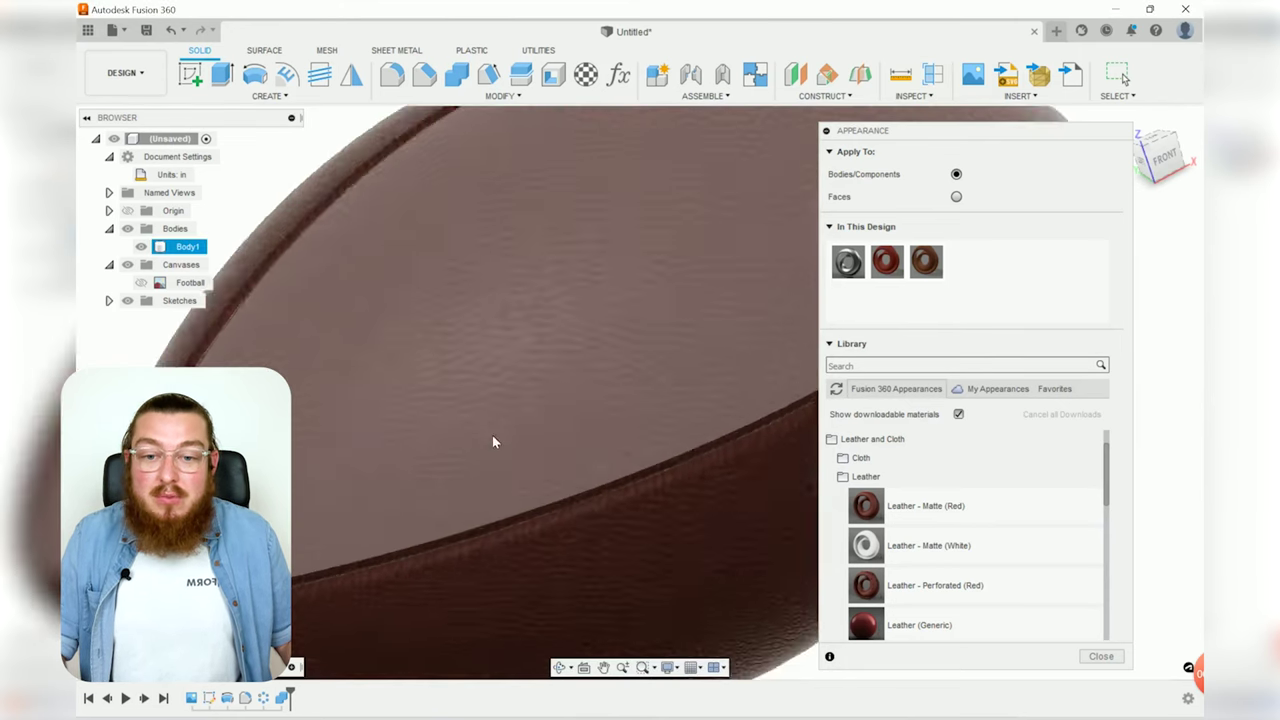
pyautogui.keyDown('shift'); pyautogui.moveTo(497, 458); pyautogui.dragTo(500, 391, button='middle'); pyautogui.keyUp('shift')
pyautogui.scroll(4, 598, 314)
pyautogui.scroll(-4, 598, 322)
pyautogui.moveTo(646, 277)
pyautogui.keyDown('shift'); pyautogui.mouseDown(button='middle')
pyautogui.moveTo(663, 263)
pyautogui.moveTo(629, 291)
pyautogui.mouseUp(button='middle'); pyautogui.keyUp('shift')
pyautogui.scroll(5, 588, 322)
pyautogui.scroll(-4, 588, 322)
pyautogui.keyDown('shift'); pyautogui.moveTo(597, 346); pyautogui.dragTo(712, 422, button='middle'); pyautogui.keyUp('shift')
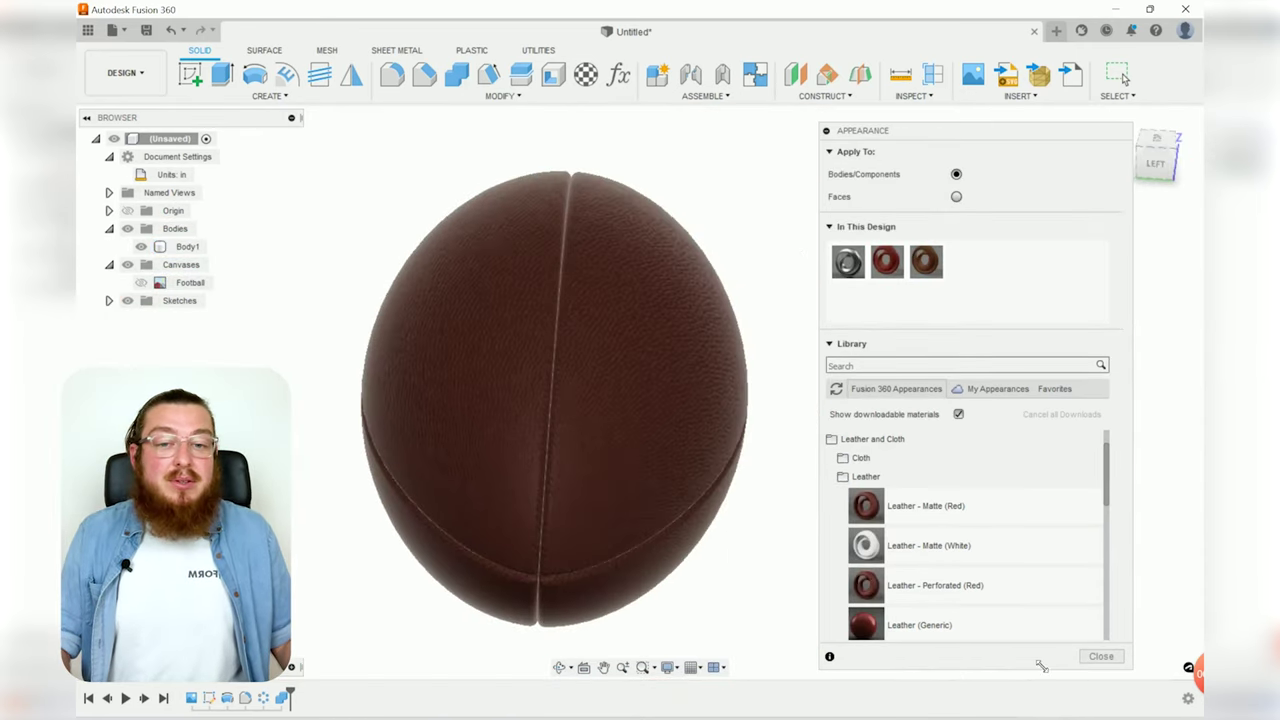
pyautogui.click(1101, 656)
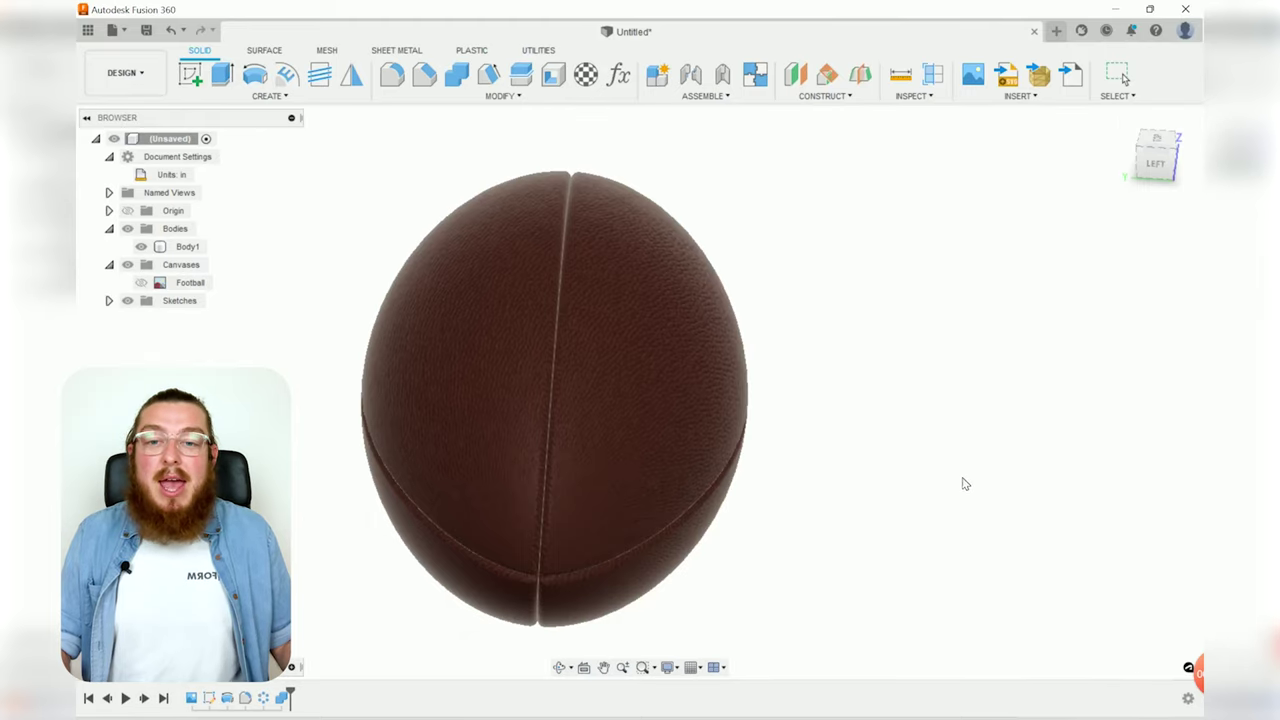
# - Switch the football design to the Render workspace
pyautogui.keyDown('shift'); pyautogui.moveTo(976, 483); pyautogui.dragTo(920, 403, button='middle'); pyautogui.keyUp('shift')
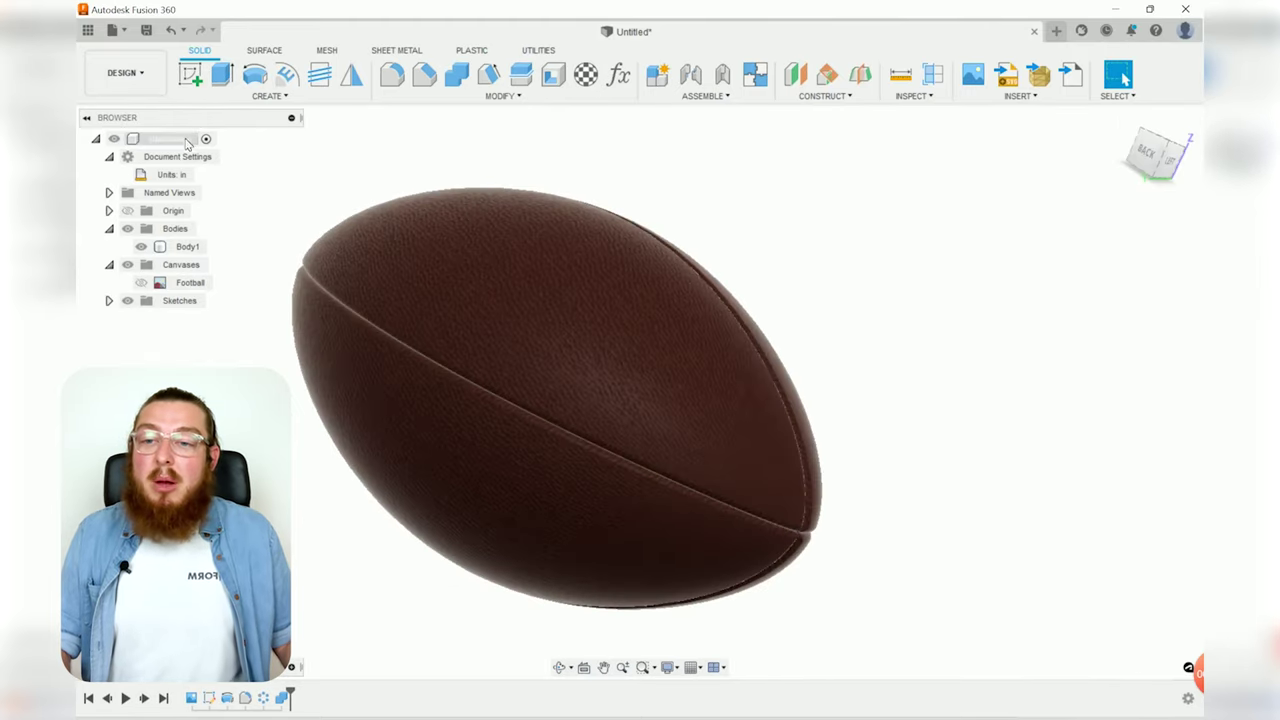
pyautogui.click(146, 80)
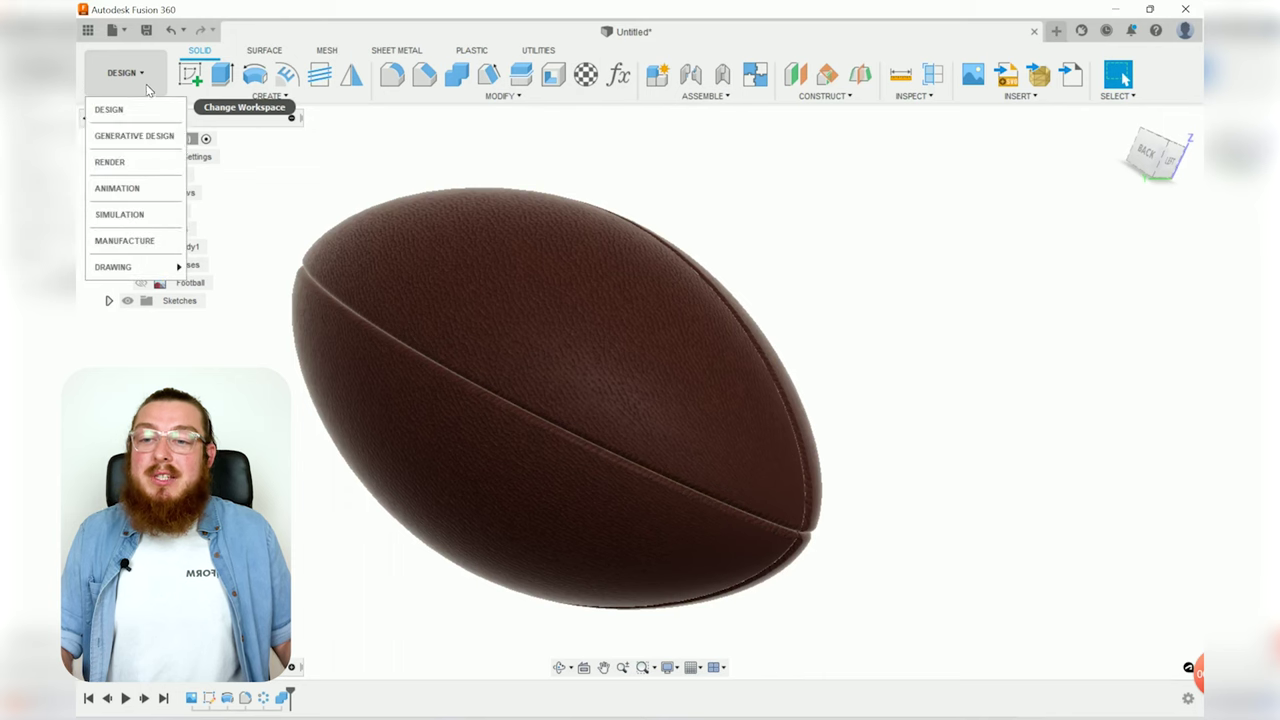
pyautogui.click(137, 172)
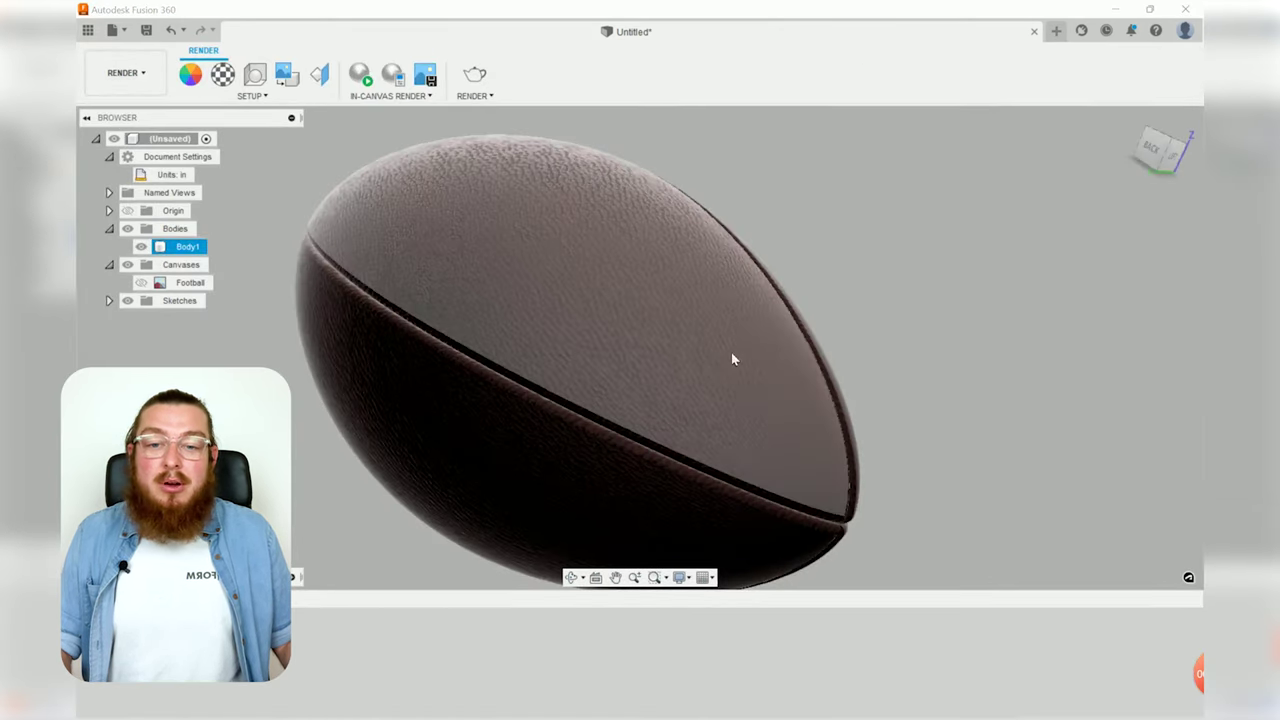
# - Inspect the football's leather grain and seams in the render view, close up and from several angles
pyautogui.scroll(-4, 628, 326)
pyautogui.keyDown('shift'); pyautogui.moveTo(718, 328); pyautogui.dragTo(626, 274, button='middle'); pyautogui.keyUp('shift')
pyautogui.scroll(5, 696, 344)
pyautogui.scroll(-5, 696, 344)
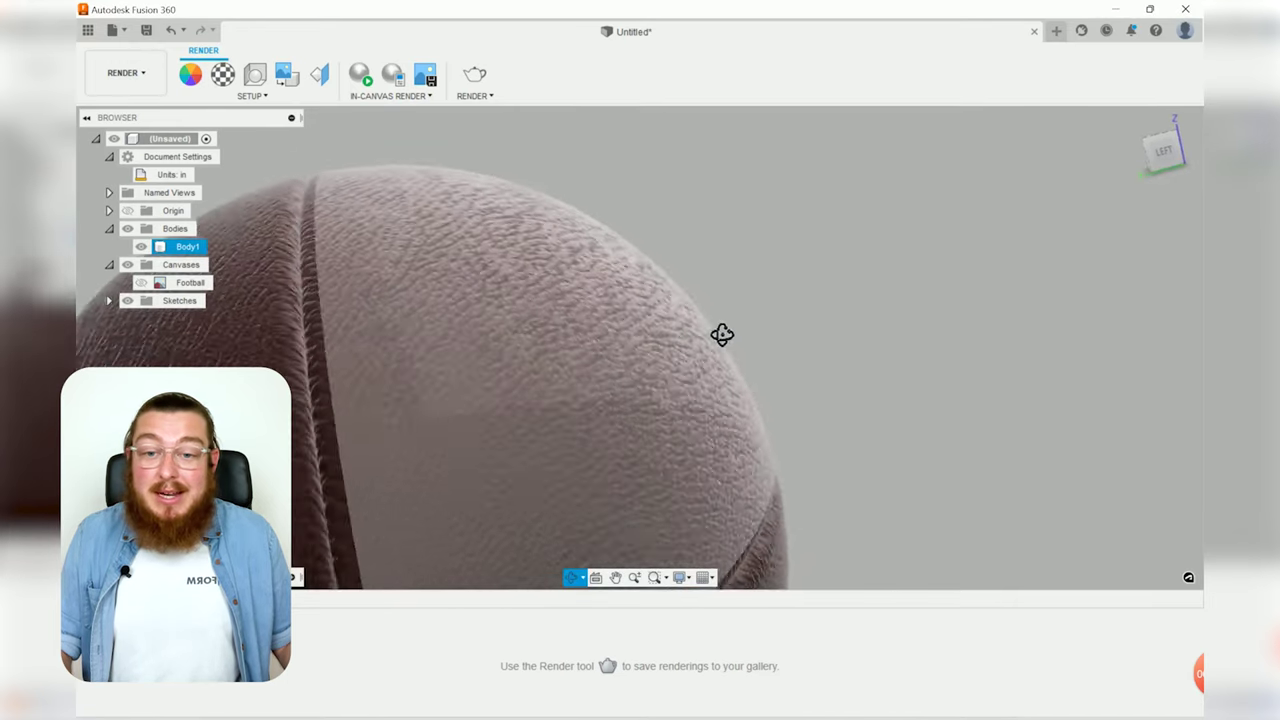
pyautogui.keyDown('shift'); pyautogui.moveTo(846, 300); pyautogui.dragTo(949, 346, button='middle'); pyautogui.keyUp('shift')
pyautogui.scroll(-5, 900, 350)
pyautogui.keyDown('shift'); pyautogui.moveTo(847, 354); pyautogui.dragTo(872, 333, button='middle'); pyautogui.keyUp('shift')
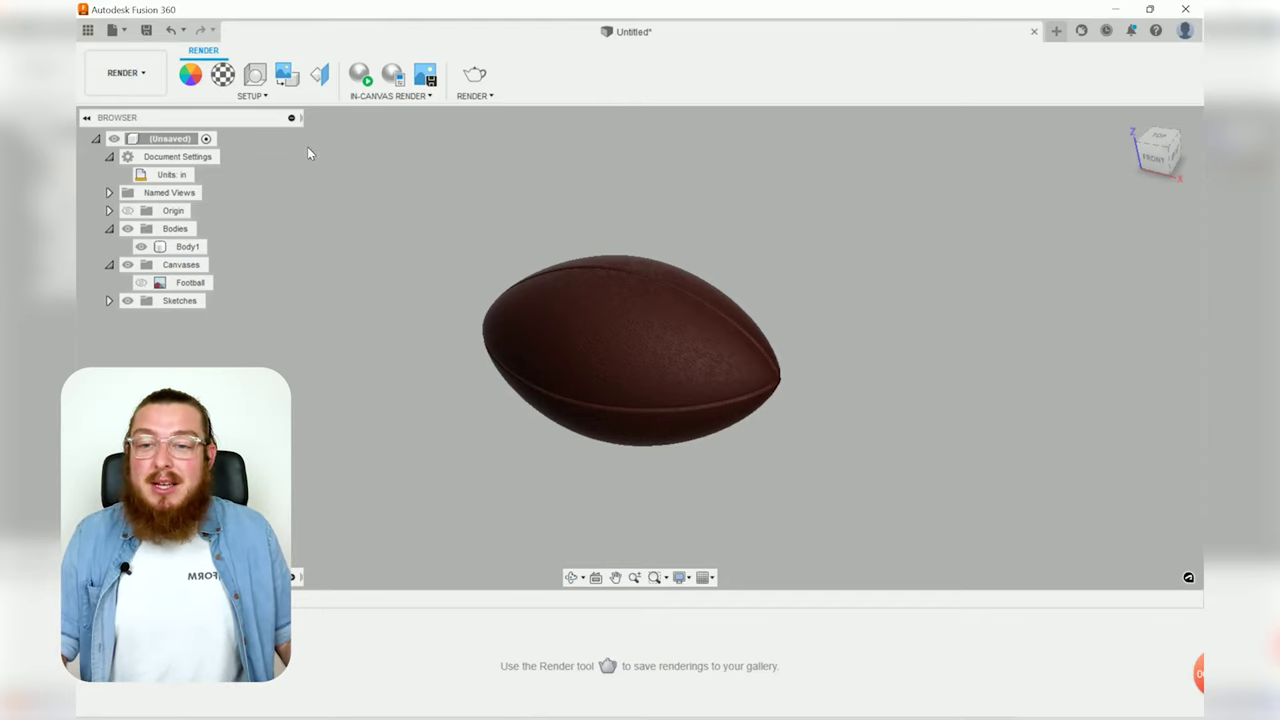
# - Open the scene settings and change the background from a solid color to Environment
pyautogui.click(255, 75)
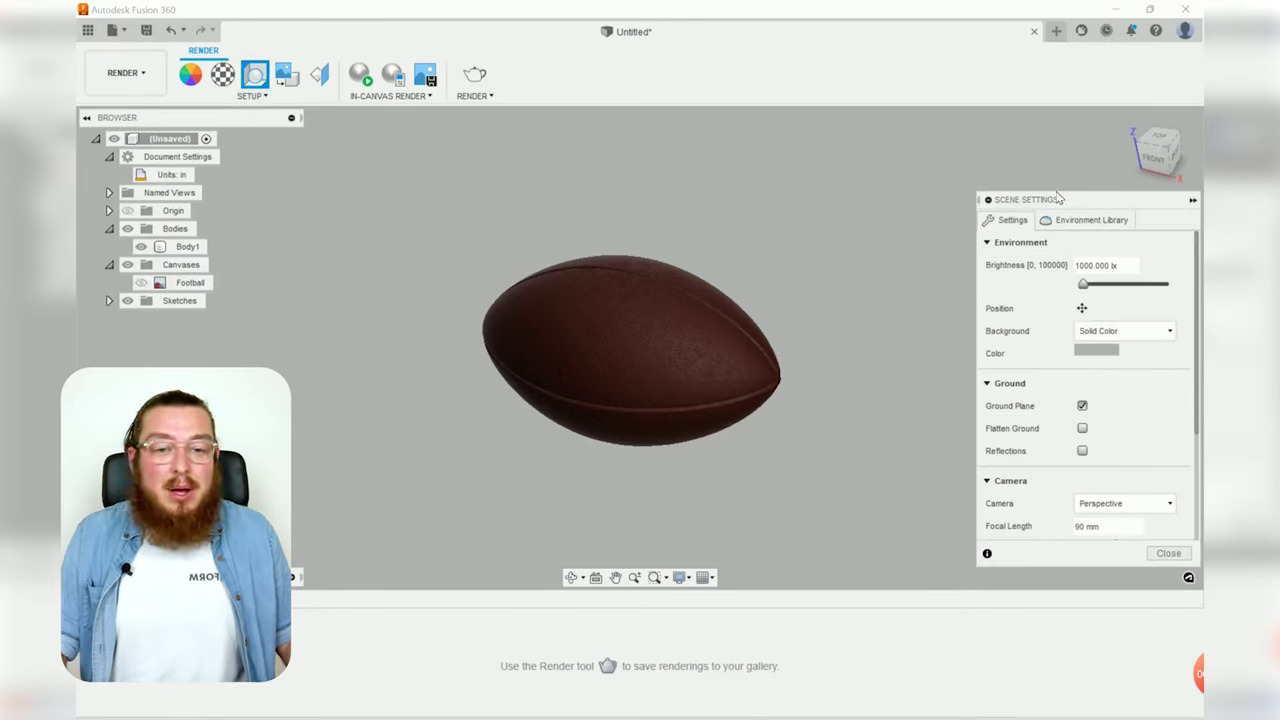
pyautogui.moveTo(1062, 201); pyautogui.dragTo(905, 168)
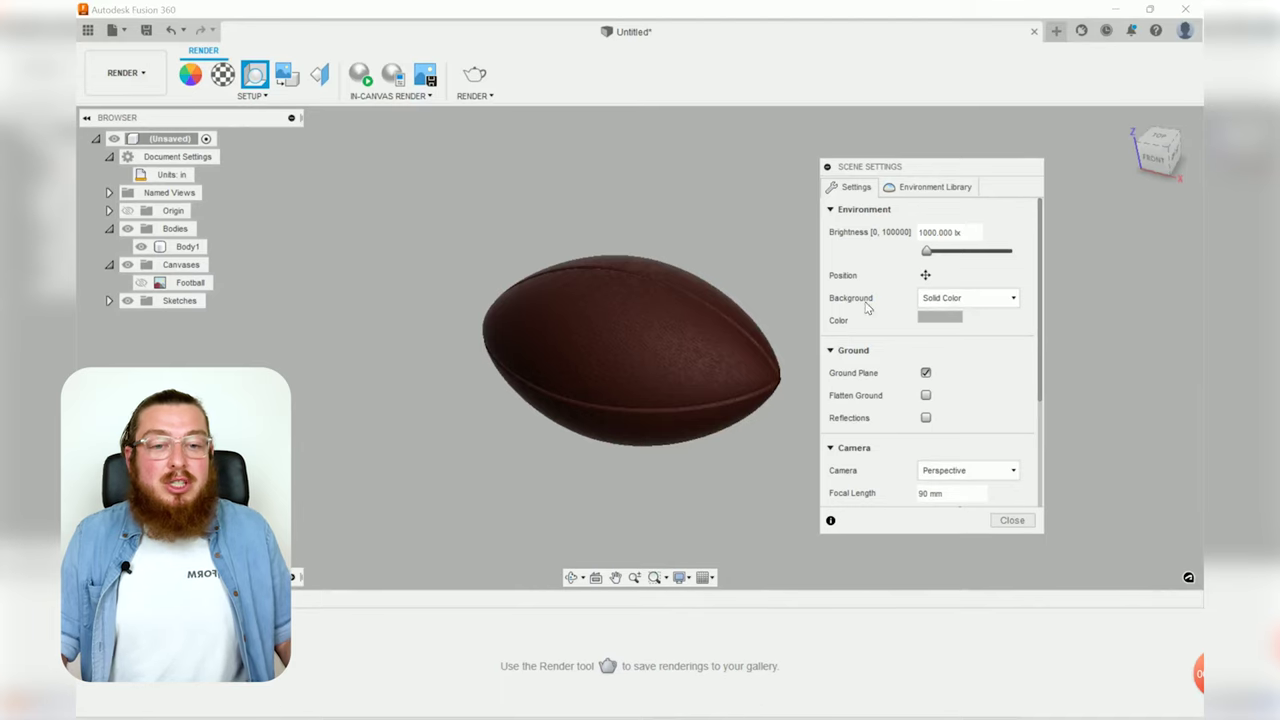
pyautogui.click(963, 307)
pyautogui.click(960, 318)
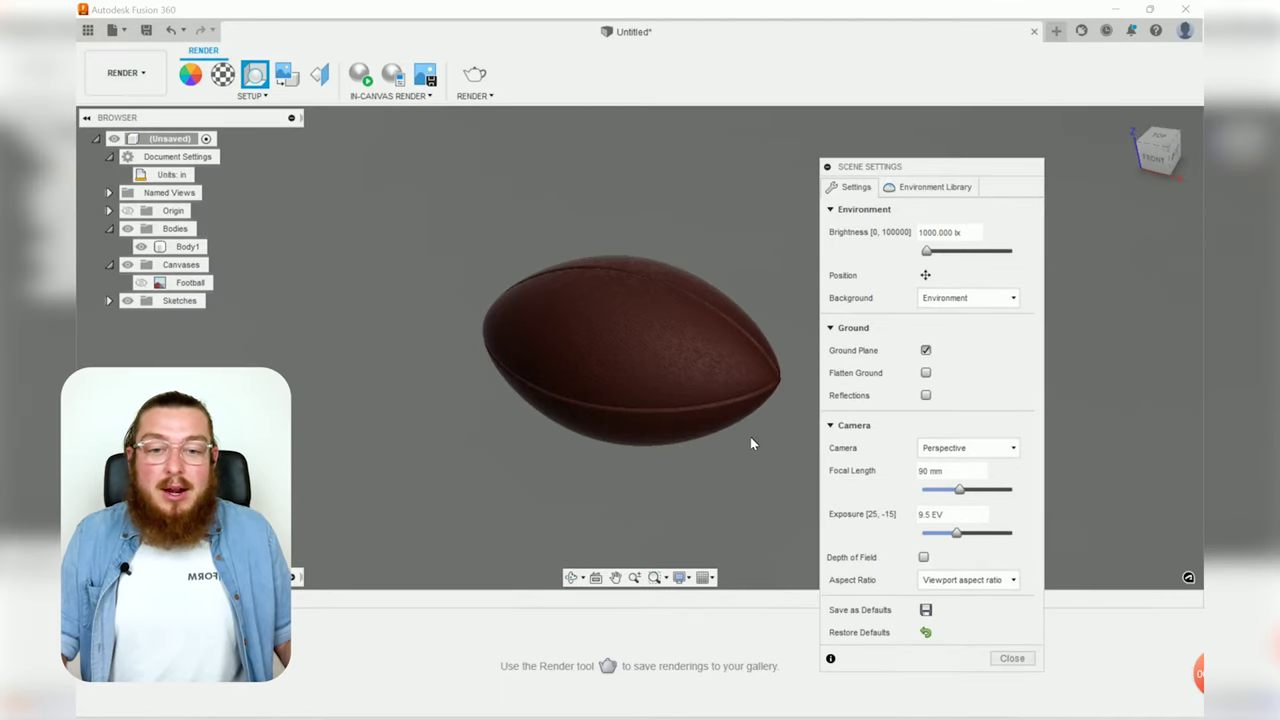
pyautogui.press('F4')
pyautogui.moveTo(756, 477); pyautogui.dragTo(723, 433)
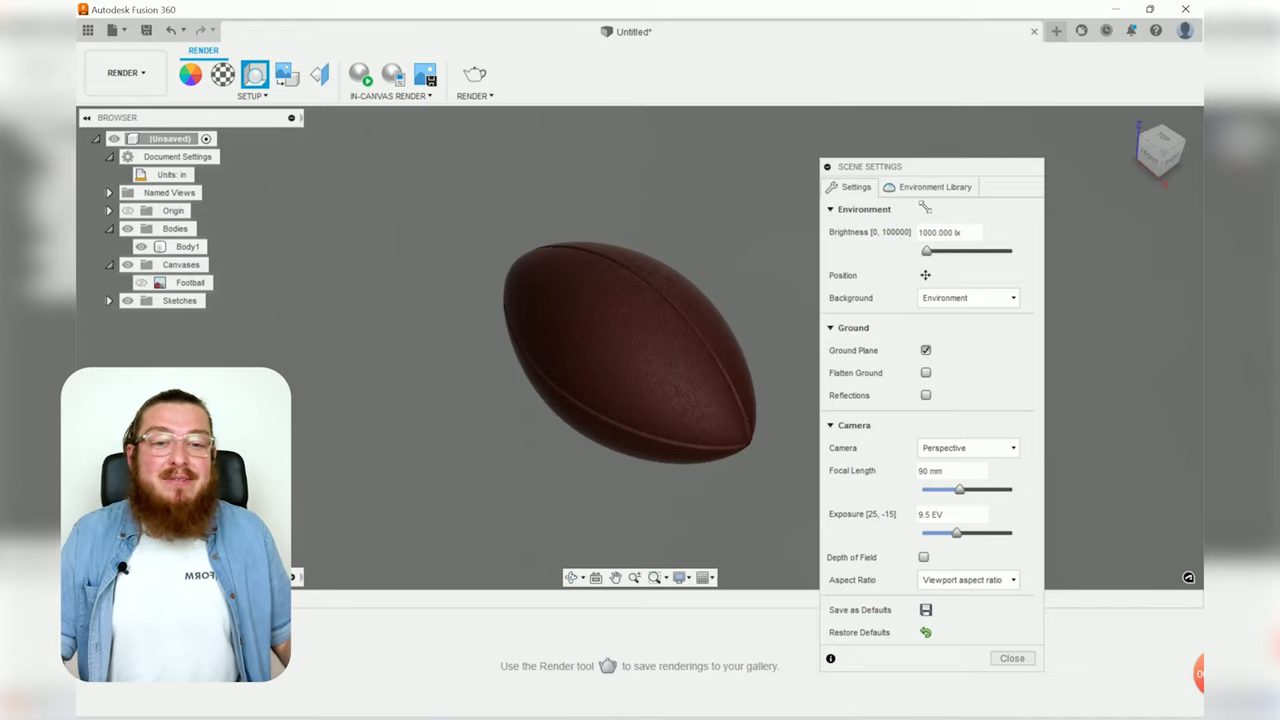
# - Apply the Field environment from the Fusion 360 library to the scene and close the scene settings
pyautogui.click(933, 187)
pyautogui.moveTo(937, 166); pyautogui.dragTo(966, 105)
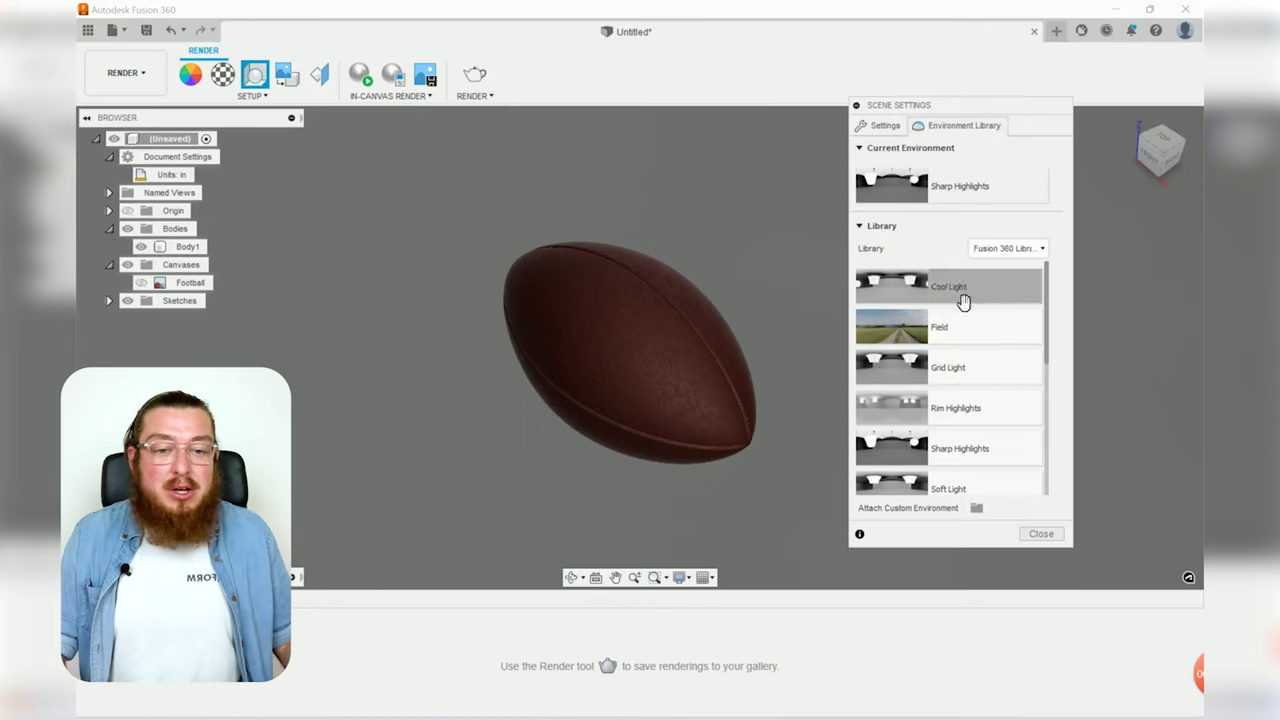
pyautogui.scroll(-4, 975, 336)
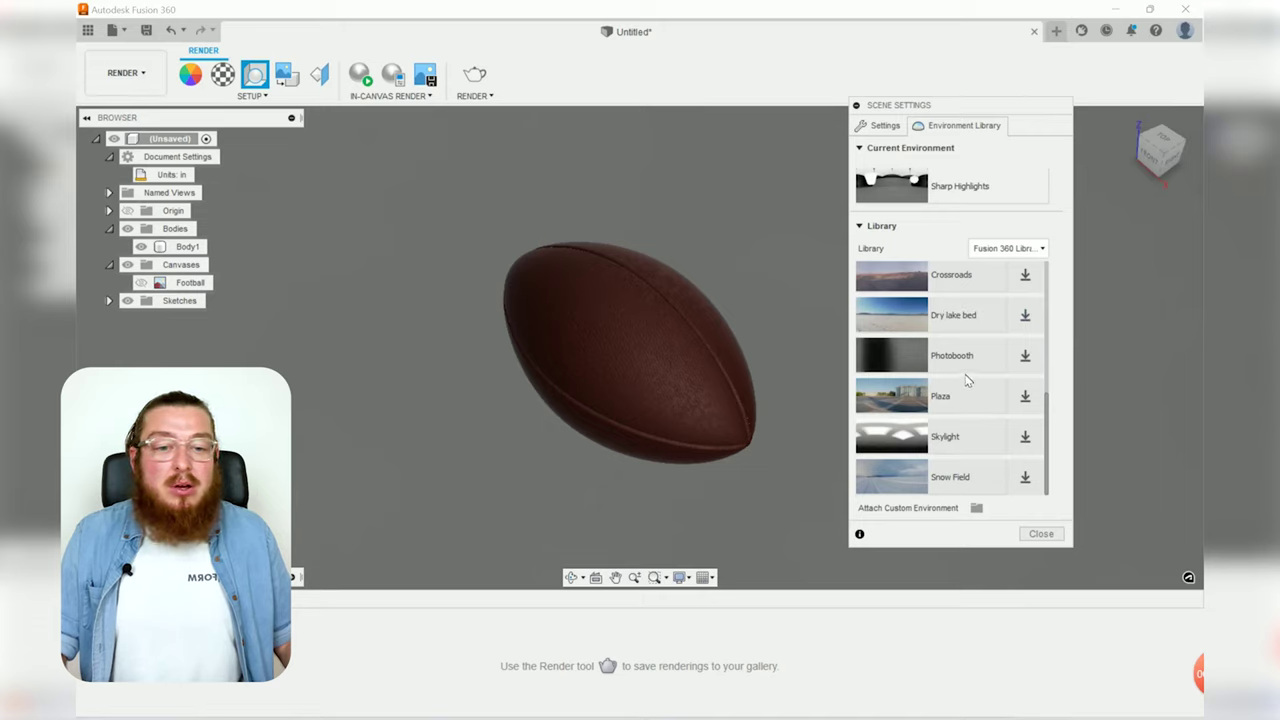
pyautogui.scroll(5, 970, 430)
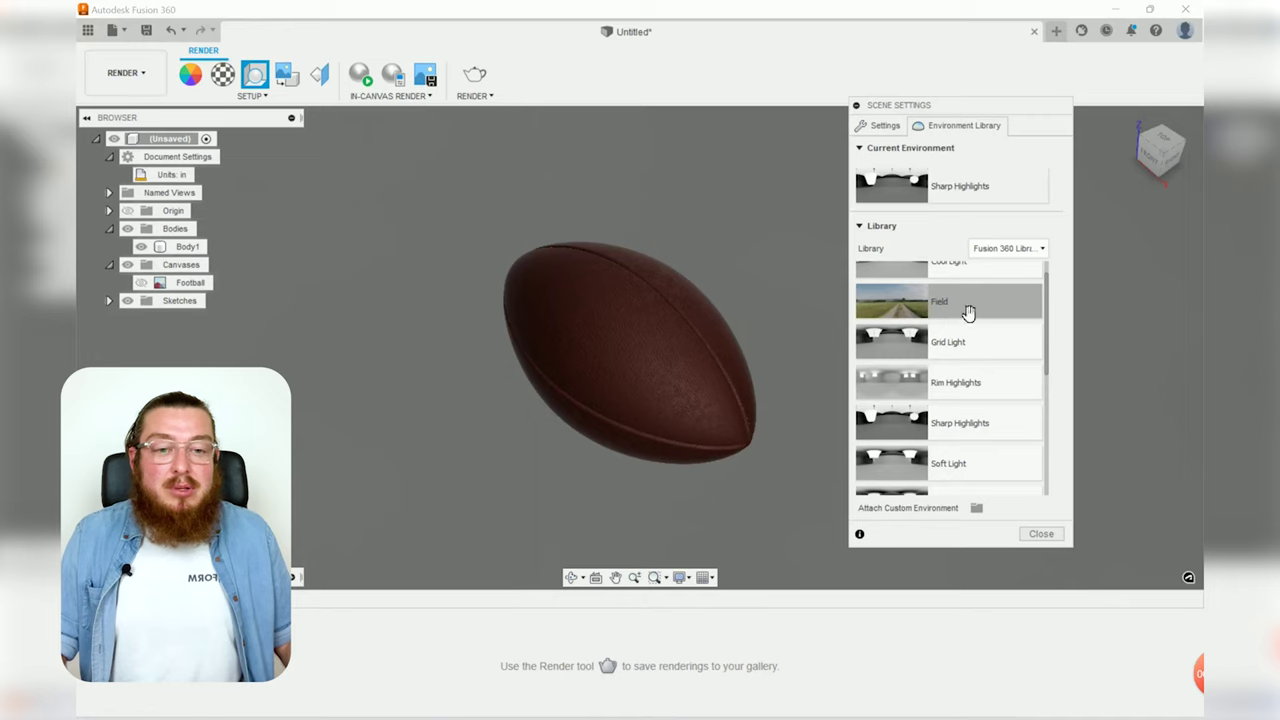
pyautogui.moveTo(862, 245); pyautogui.dragTo(757, 252)
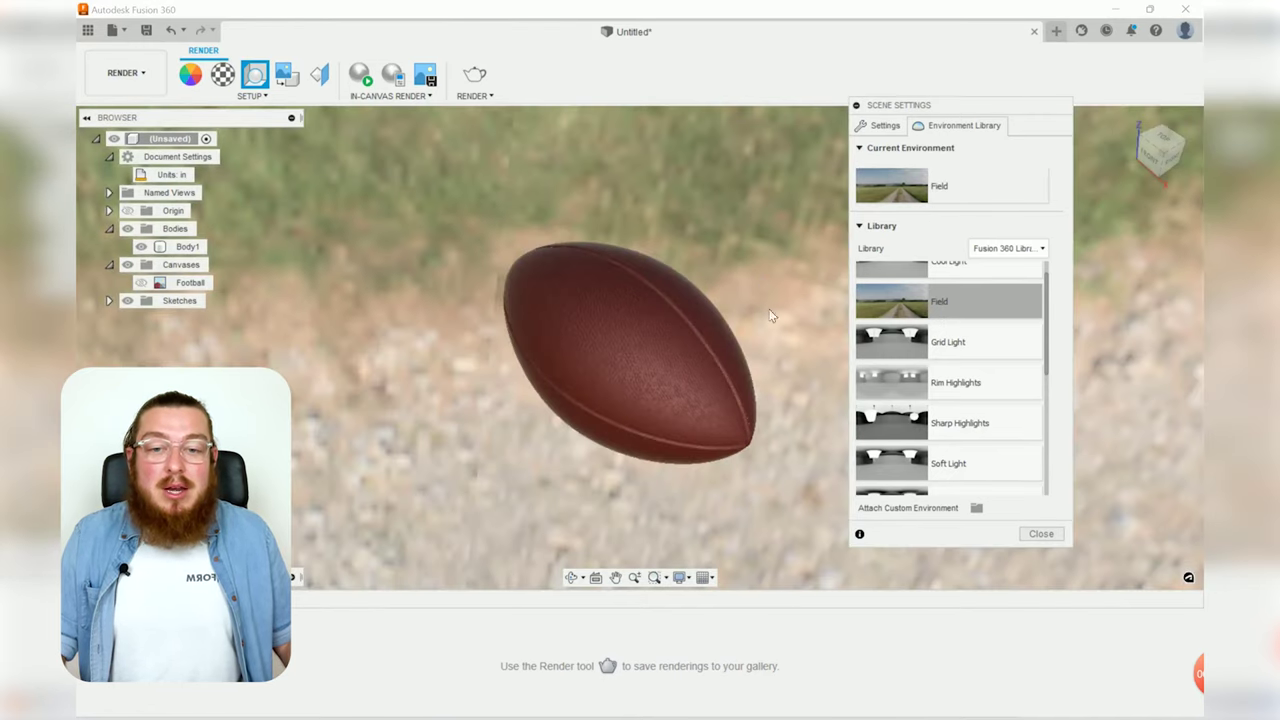
pyautogui.click(1047, 539)
# - Try the Leather - Matte (Red) appearance from this design on the football body
pyautogui.keyDown('shift'); pyautogui.moveTo(863, 403); pyautogui.dragTo(677, 414, button='middle'); pyautogui.keyUp('shift')
pyautogui.scroll(5, 677, 414)
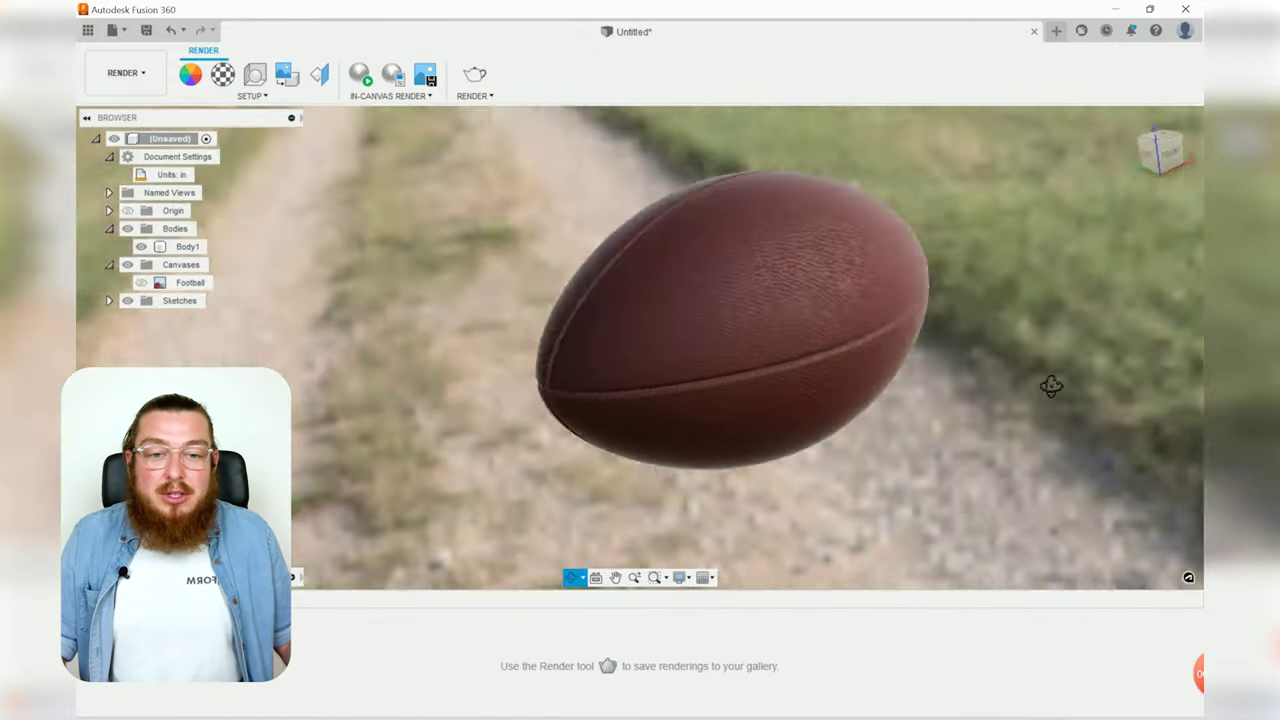
pyautogui.keyDown('shift'); pyautogui.moveTo(1051, 386); pyautogui.dragTo(1020, 420, button='middle'); pyautogui.keyUp('shift')
pyautogui.keyDown('shift'); pyautogui.moveTo(1088, 459); pyautogui.dragTo(953, 470, button='middle'); pyautogui.keyUp('shift')
pyautogui.press('a')
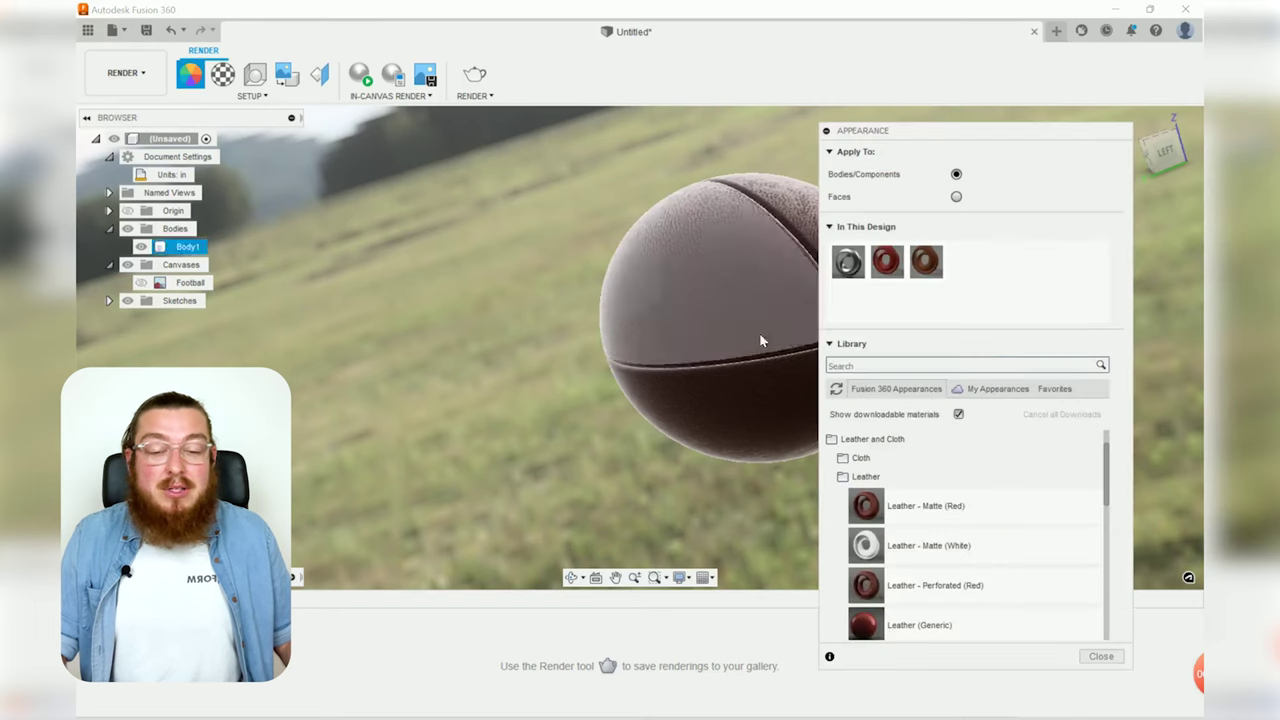
pyautogui.moveTo(460, 365); pyautogui.dragTo(300, 381, button='middle')
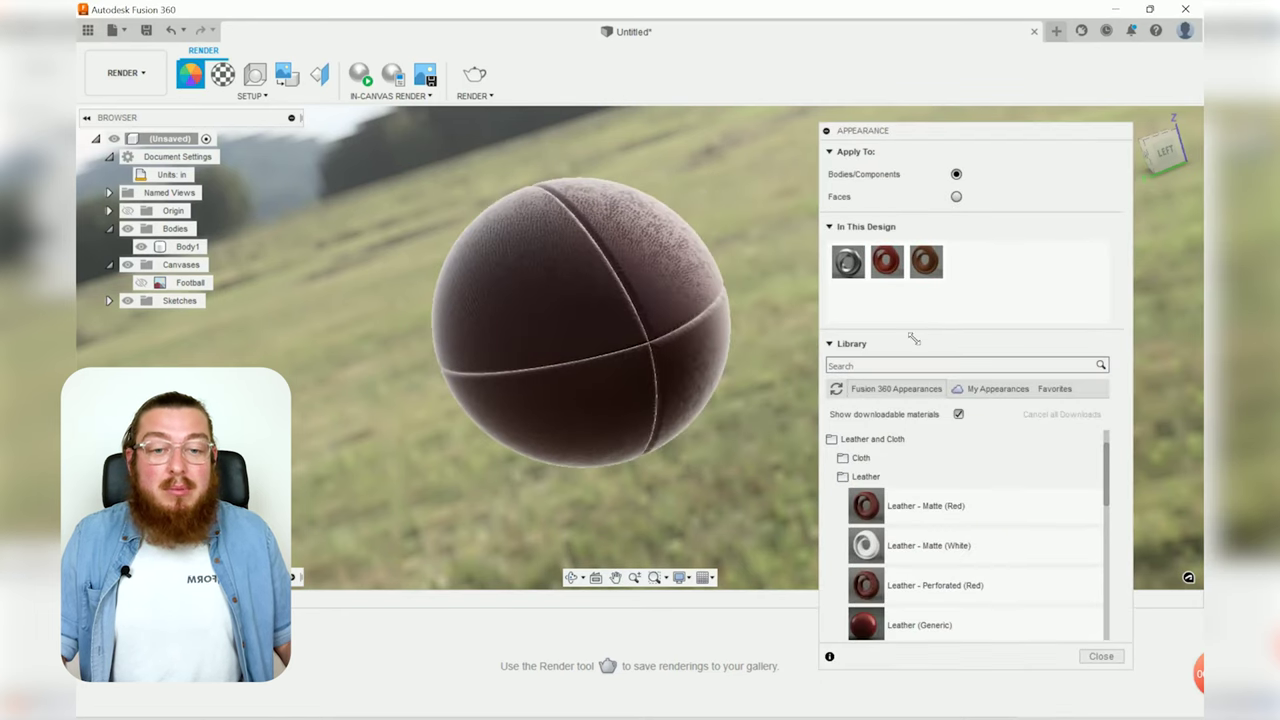
pyautogui.keyDown('shift'); pyautogui.moveTo(751, 224); pyautogui.dragTo(651, 229, button='middle'); pyautogui.keyUp('shift')
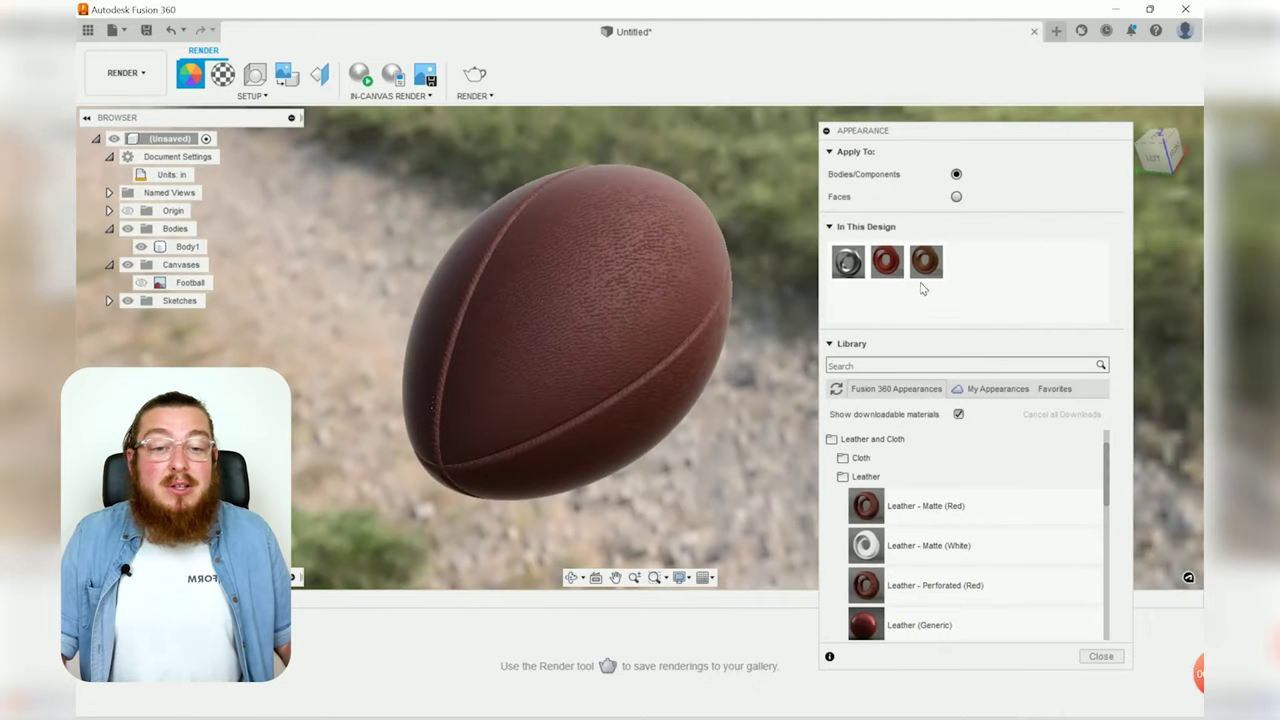
pyautogui.moveTo(892, 270); pyautogui.dragTo(607, 380)
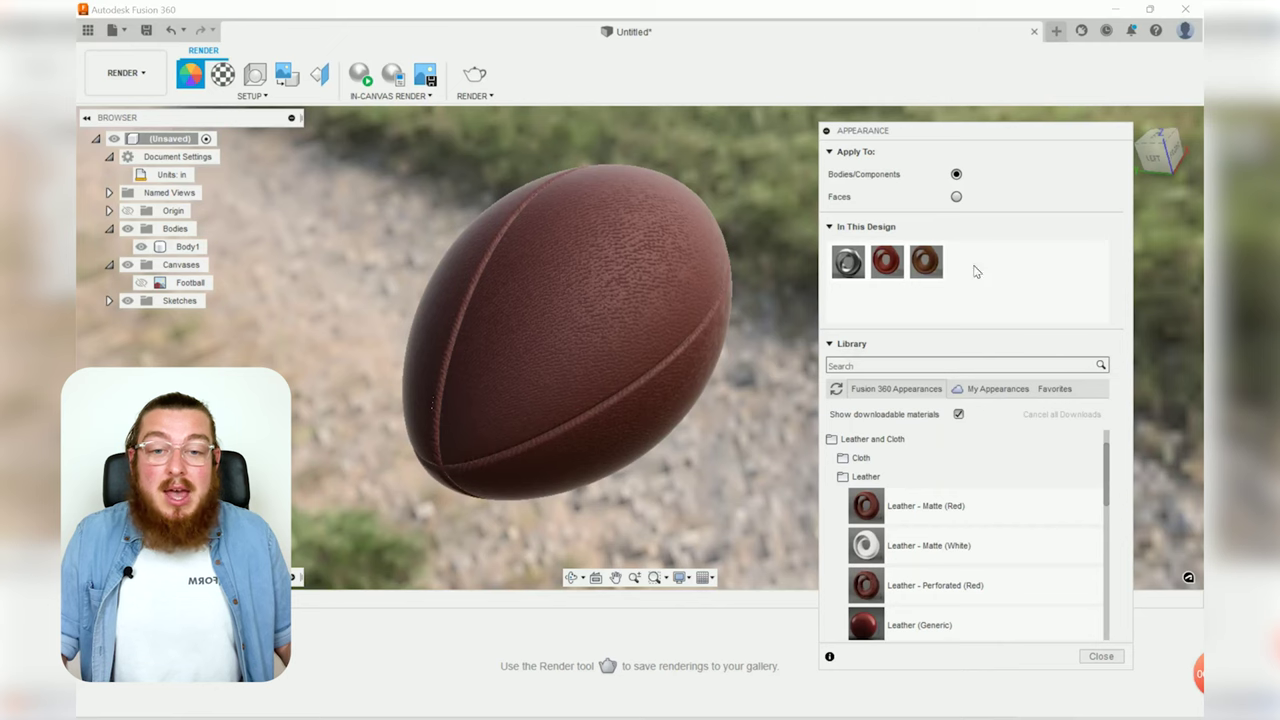
# - Apply the design's custom brown leather appearance to the football body, check it from several angles and close the appearance settings
pyautogui.moveTo(926, 262); pyautogui.dragTo(593, 302)
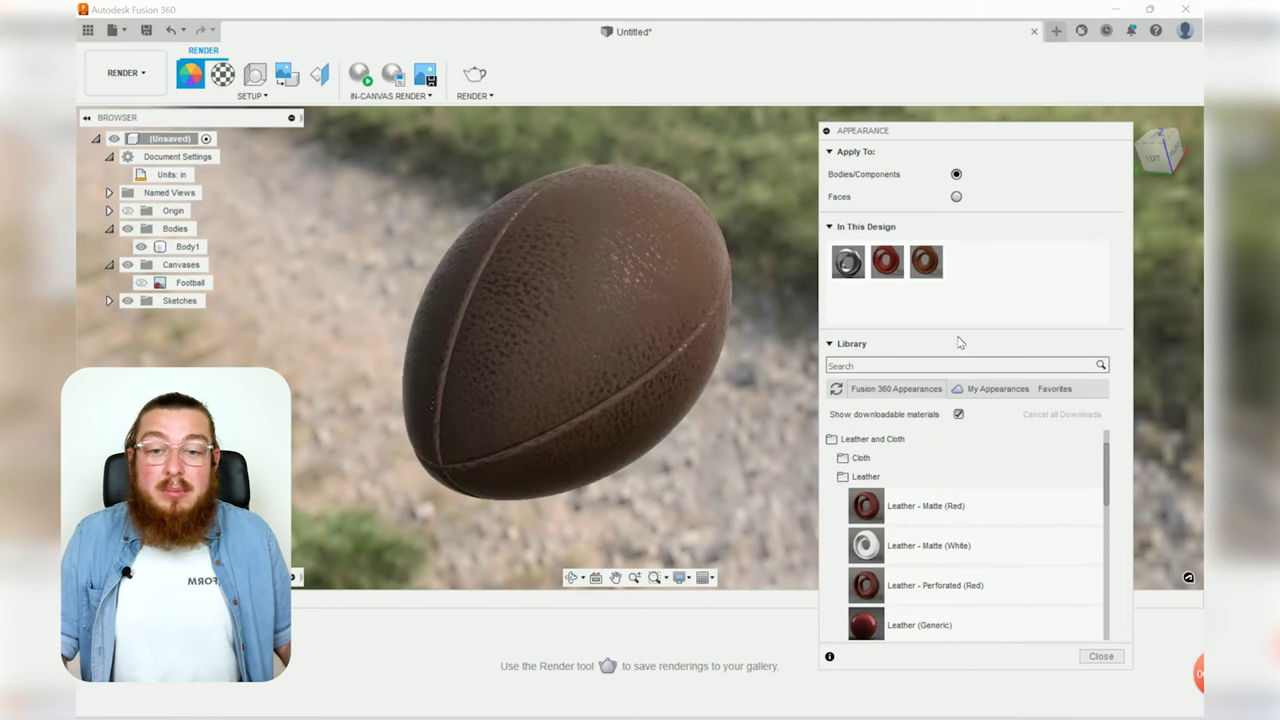
pyautogui.keyDown('shift'); pyautogui.moveTo(725, 438); pyautogui.dragTo(654, 460, button='middle'); pyautogui.keyUp('shift')
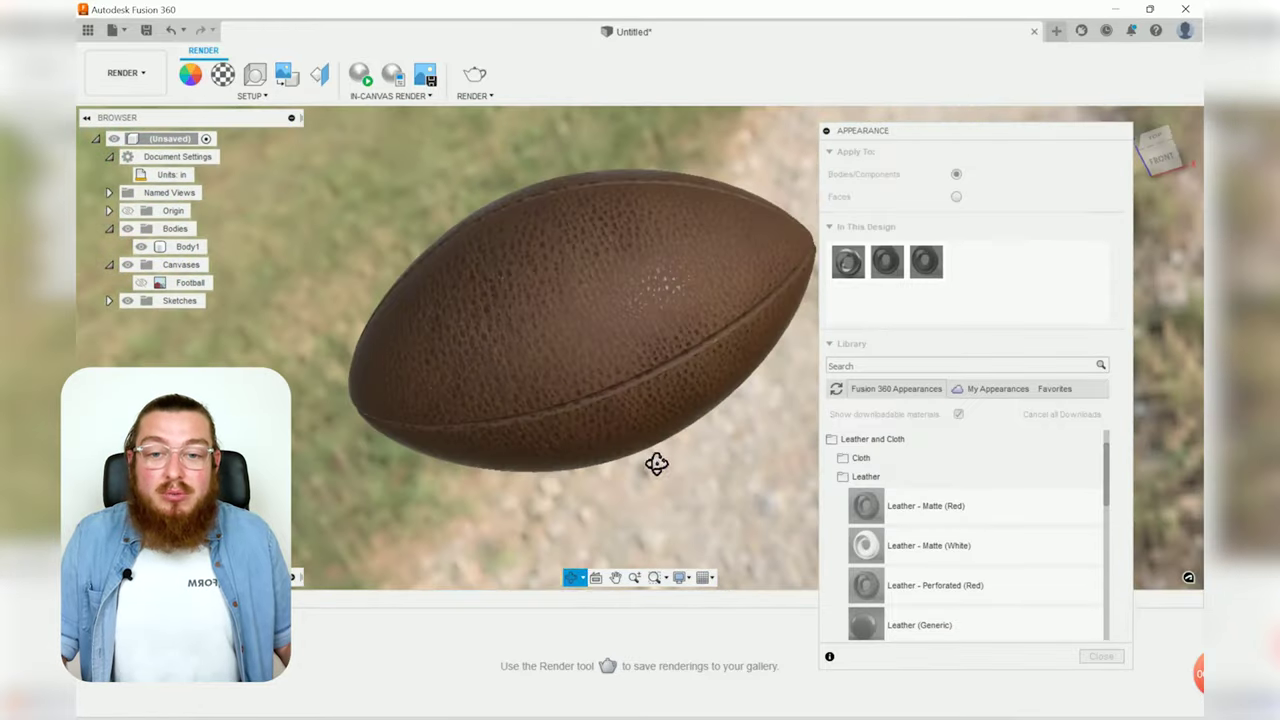
pyautogui.click(738, 252)
pyautogui.scroll(5, 661, 321)
pyautogui.scroll(-5, 484, 300)
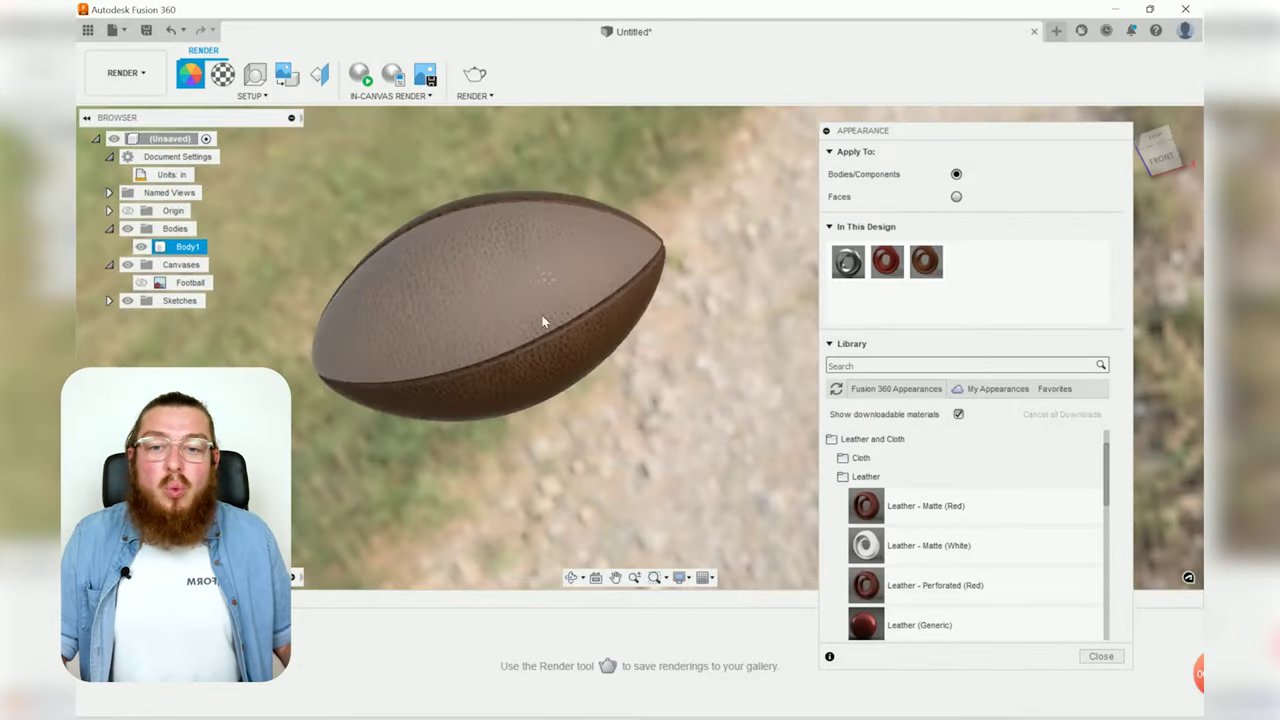
pyautogui.keyDown('shift'); pyautogui.moveTo(543, 320); pyautogui.dragTo(701, 370, button='middle'); pyautogui.keyUp('shift')
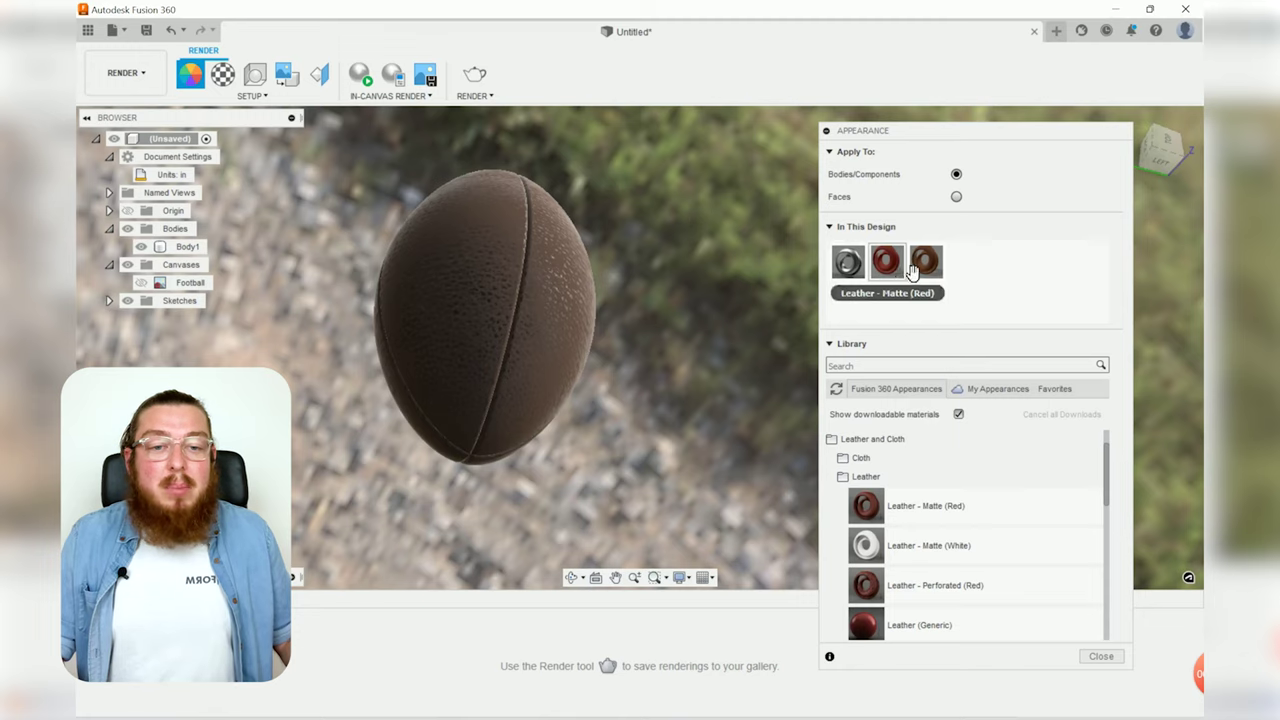
pyautogui.click(1101, 656)
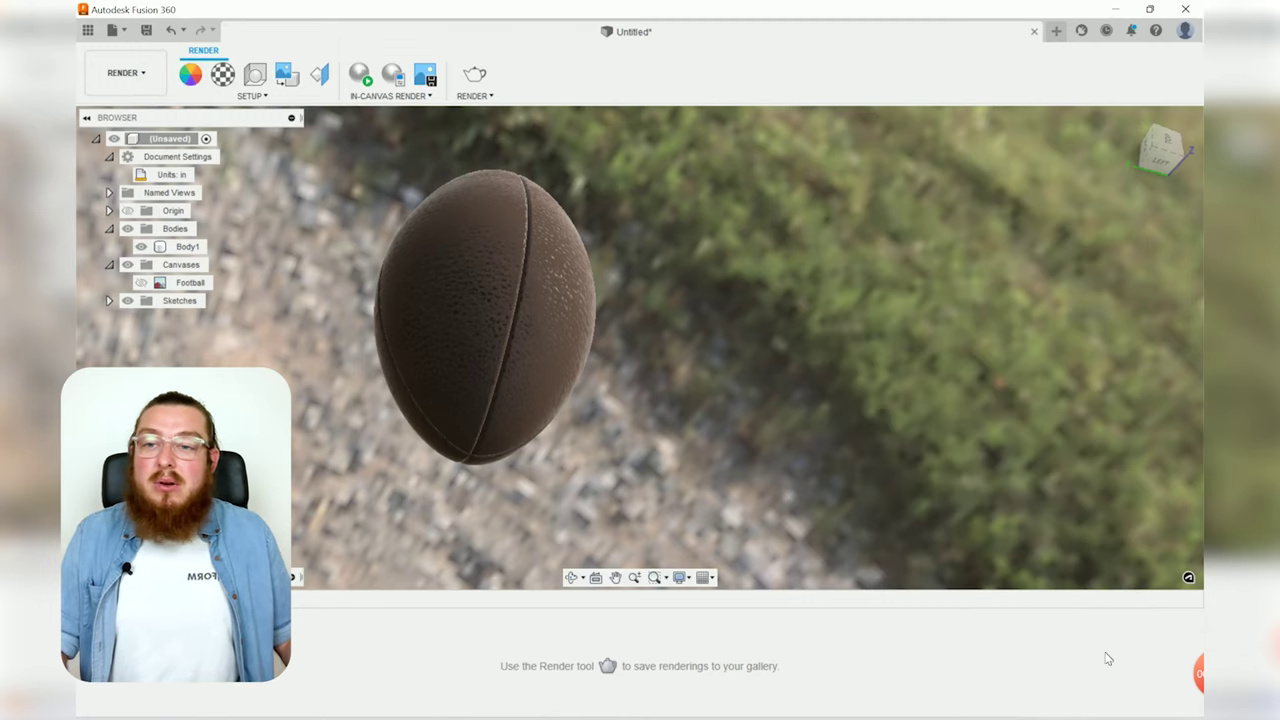
# - Return the football model to the Design workspace and hide Body1
pyautogui.click(125, 73)
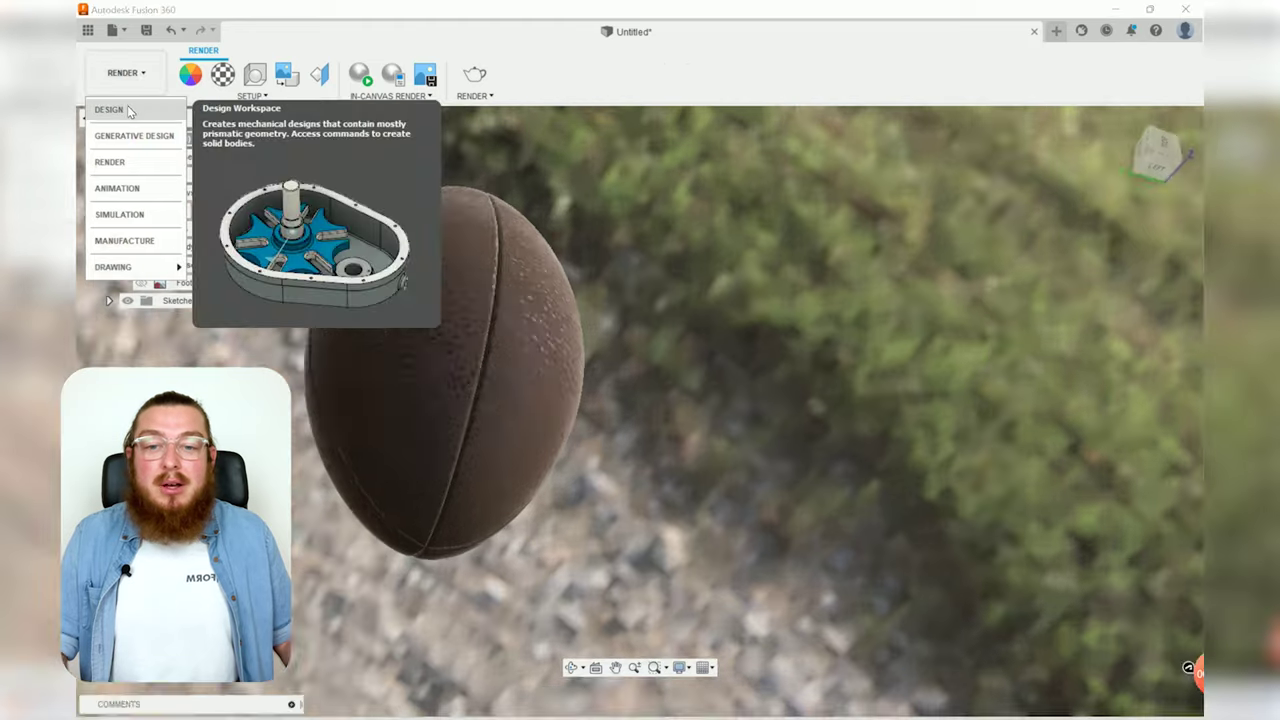
pyautogui.click(128, 110)
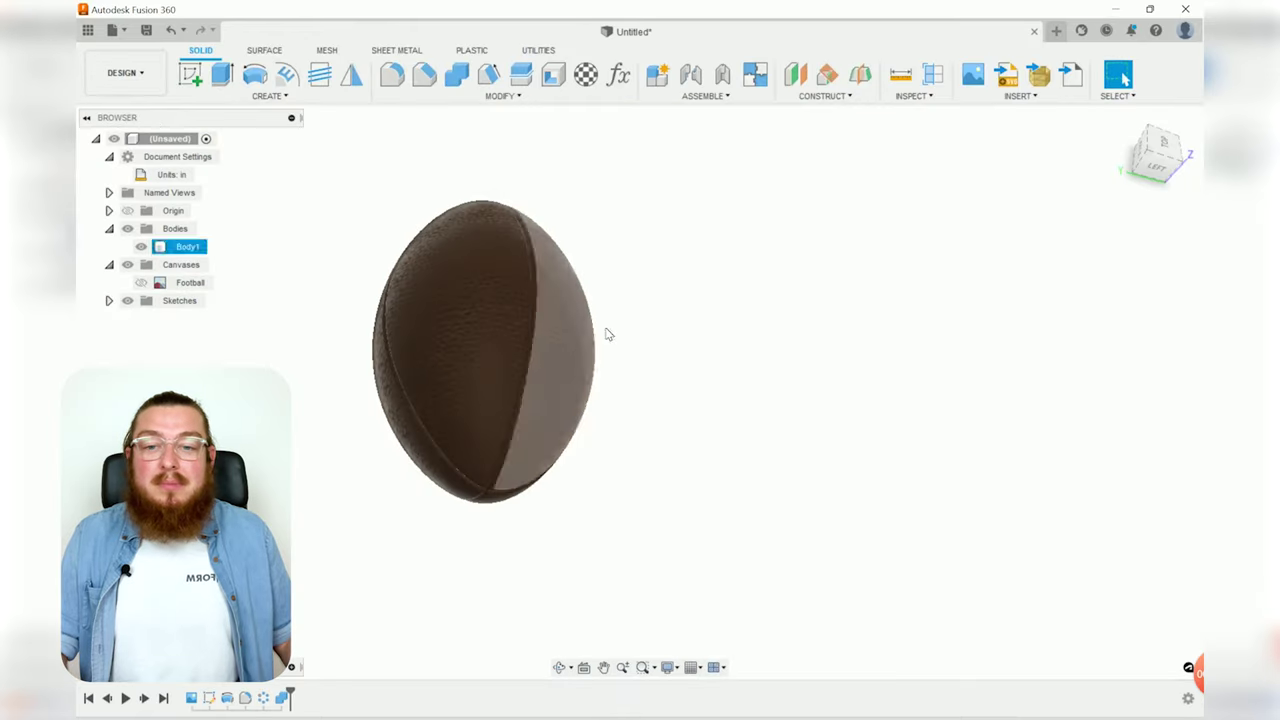
pyautogui.keyDown('shift'); pyautogui.moveTo(606, 334); pyautogui.dragTo(851, 634, button='middle'); pyautogui.keyUp('shift')
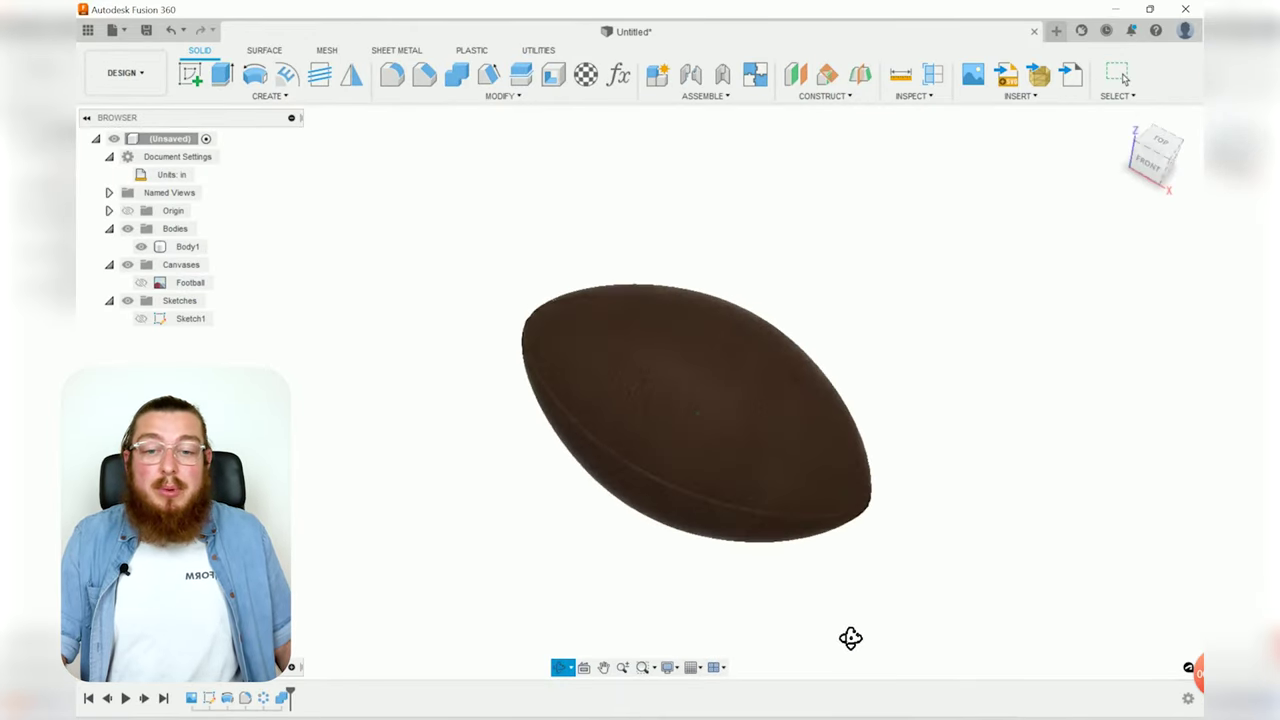
pyautogui.click(700, 478)
pyautogui.scroll(5, 546, 322)
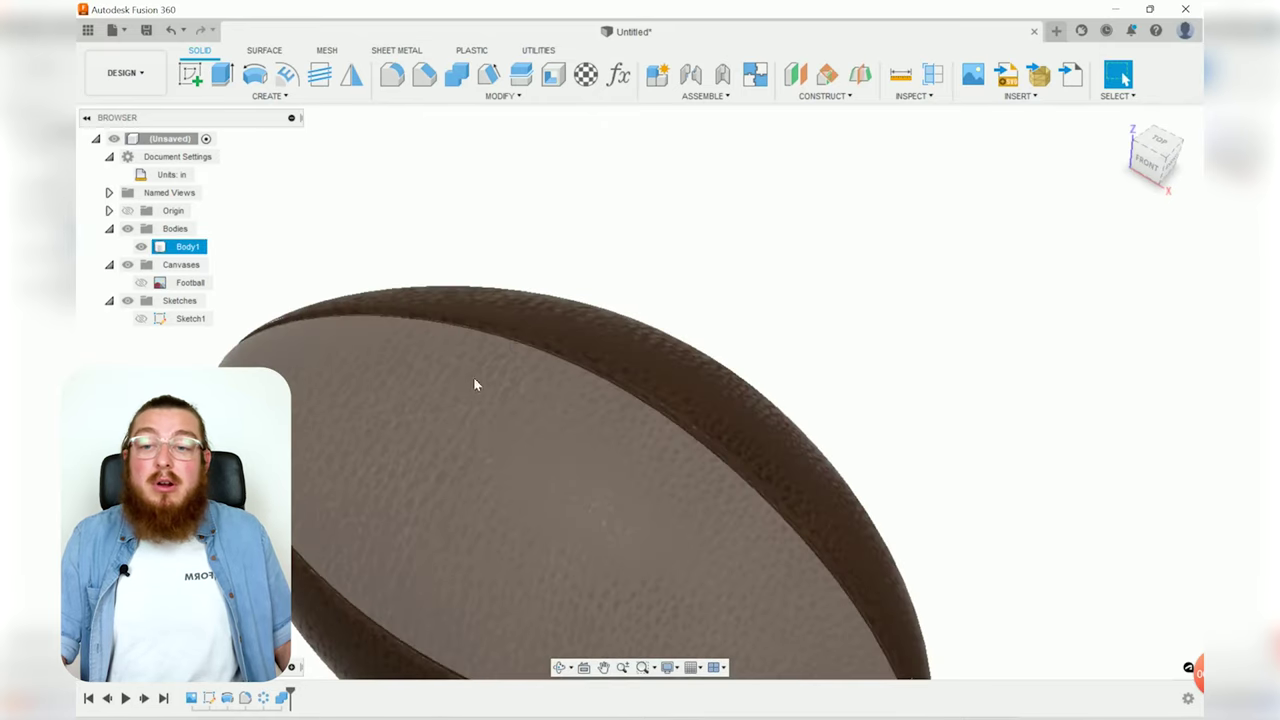
pyautogui.click(769, 254)
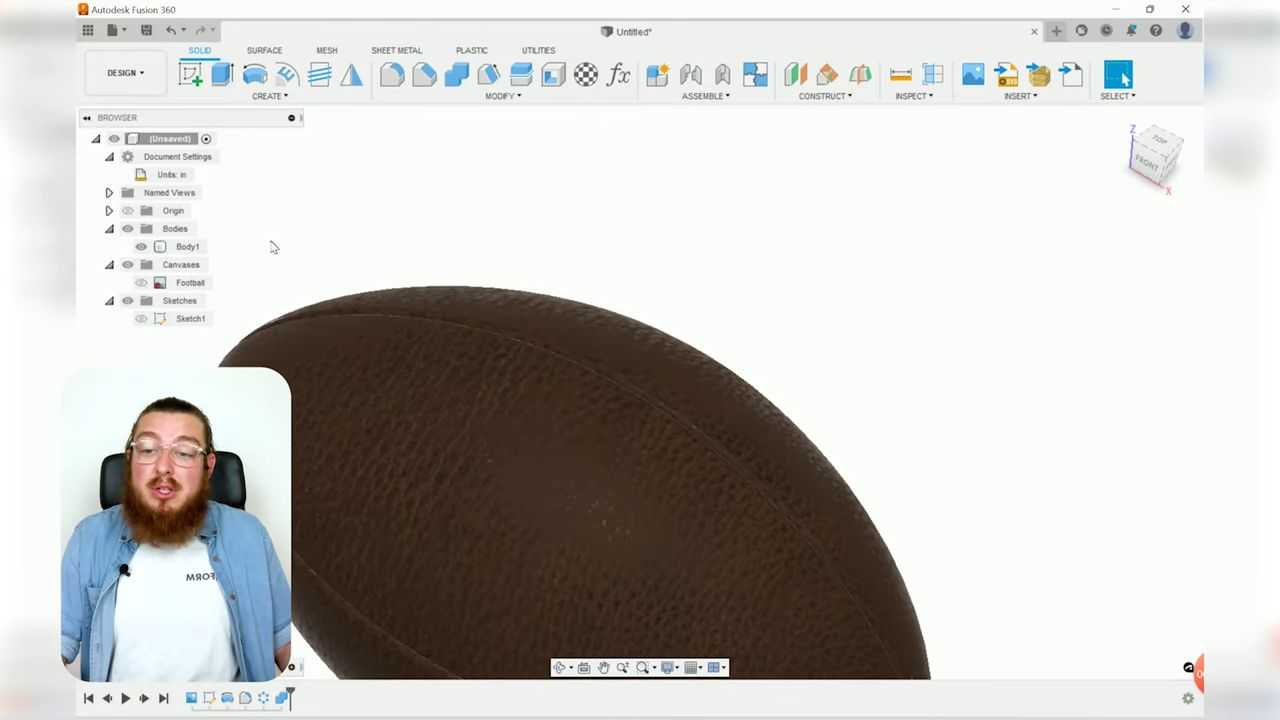
pyautogui.click(141, 247)
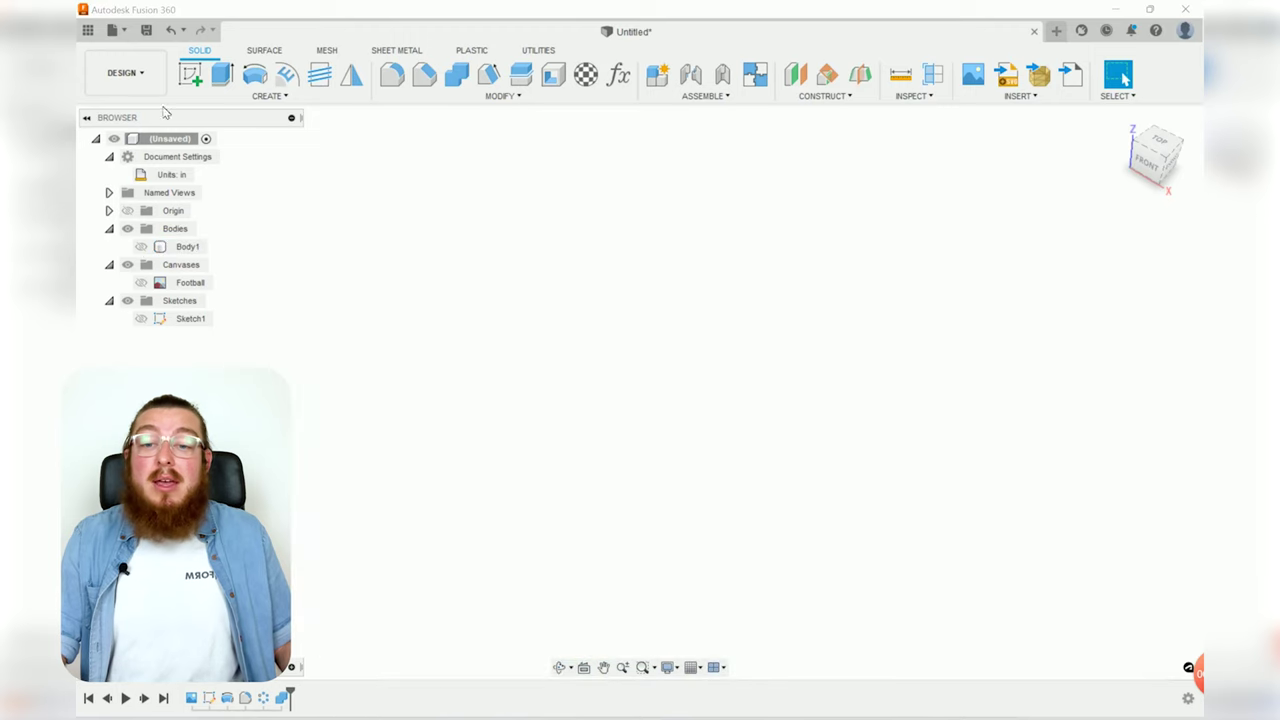
# - Start a new sketch on the front (XZ) origin plane
pyautogui.click(190, 74)
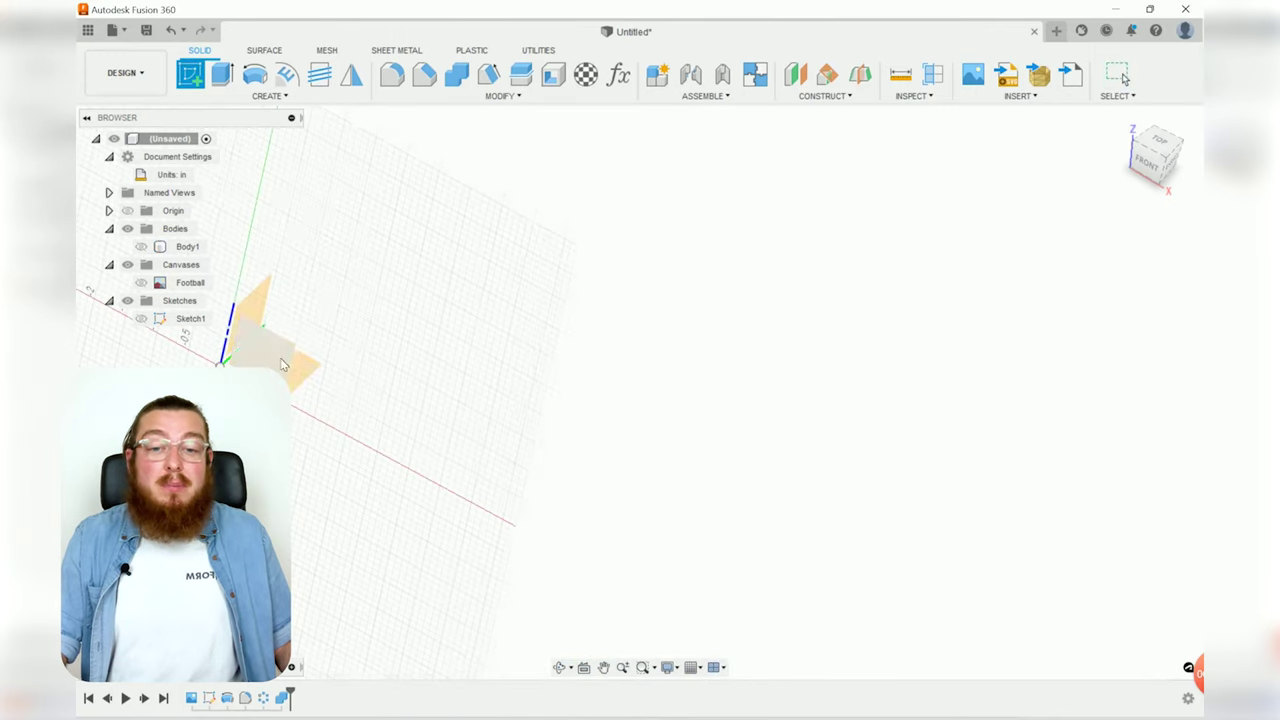
pyautogui.click(286, 362)
pyautogui.moveTo(784, 305); pyautogui.dragTo(438, 424, button='middle')
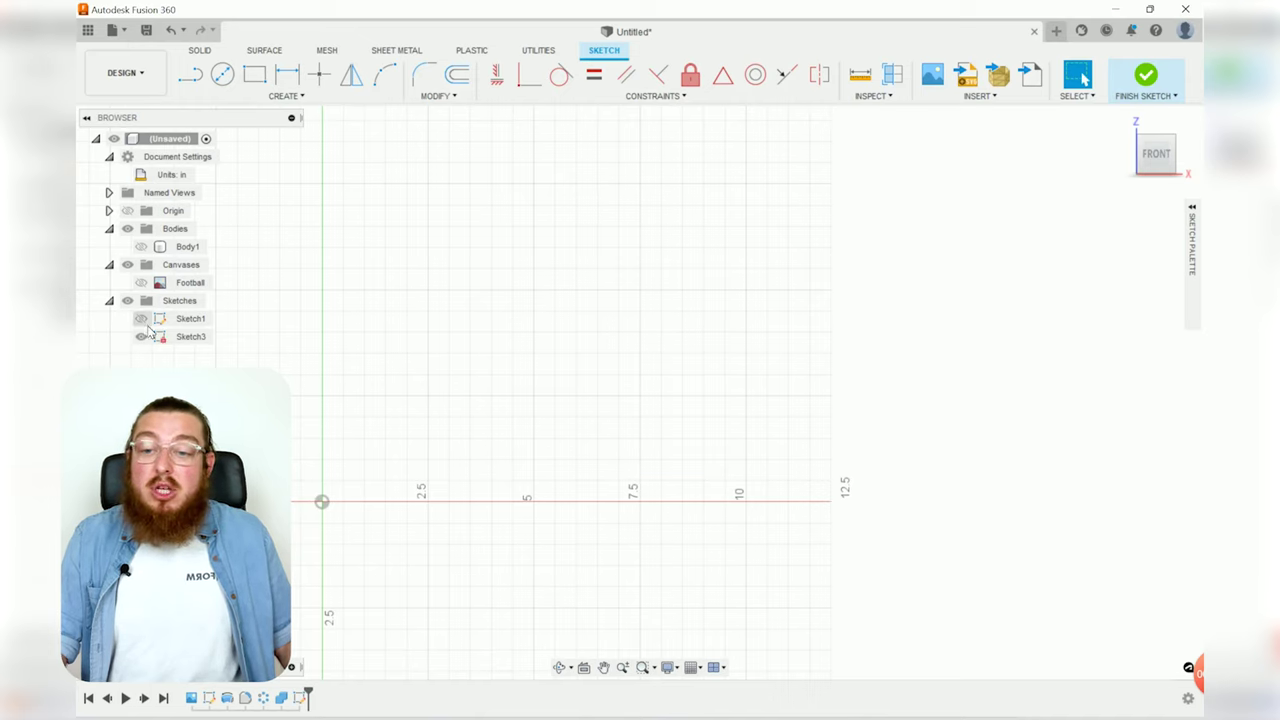
# - Show Sketch1 and project its curved football profile spline into the new sketch with Projection Link on
pyautogui.click(141, 319)
pyautogui.press('p')
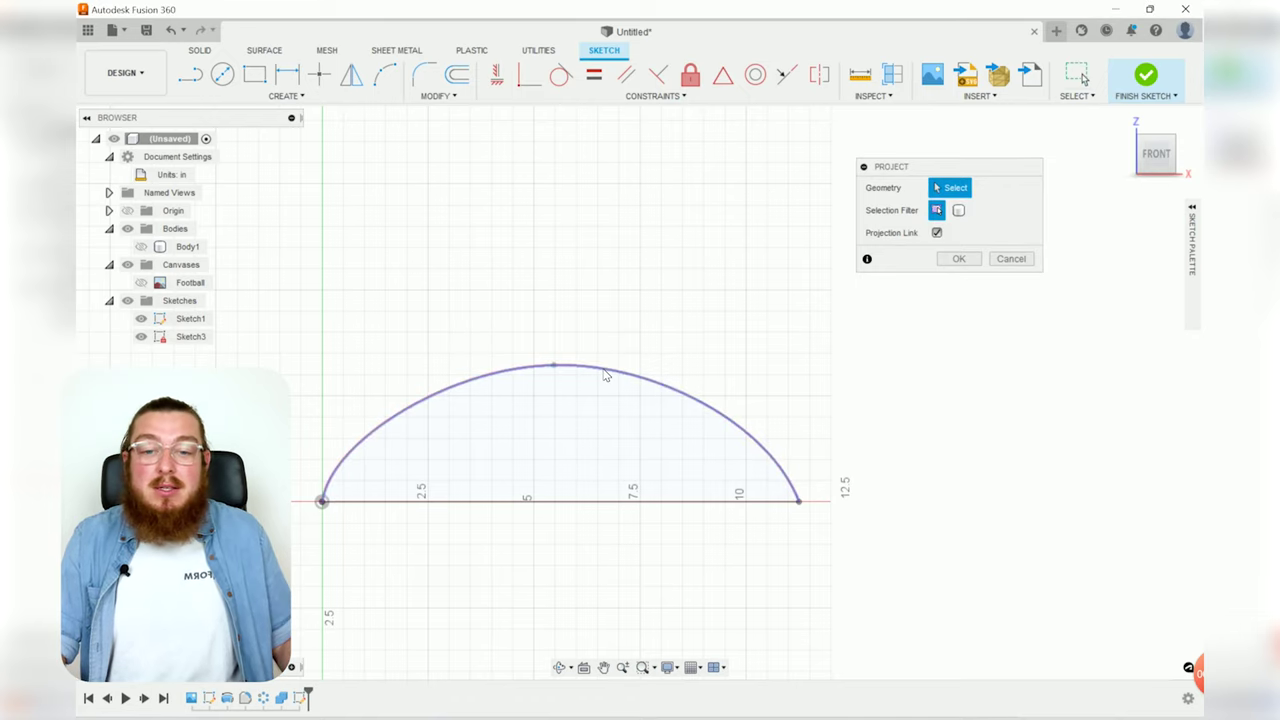
pyautogui.click(605, 374)
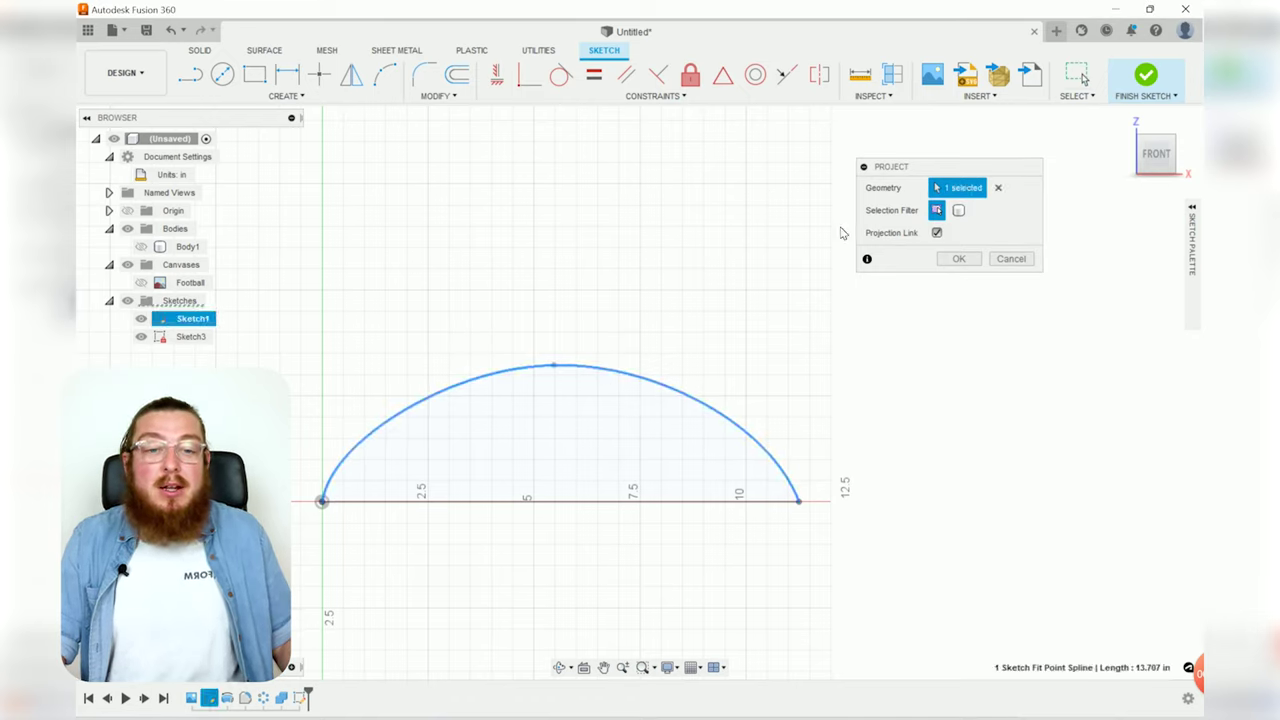
pyautogui.click(956, 259)
# - Offset the projected football curve outward by 3/32 in
pyautogui.press('o')
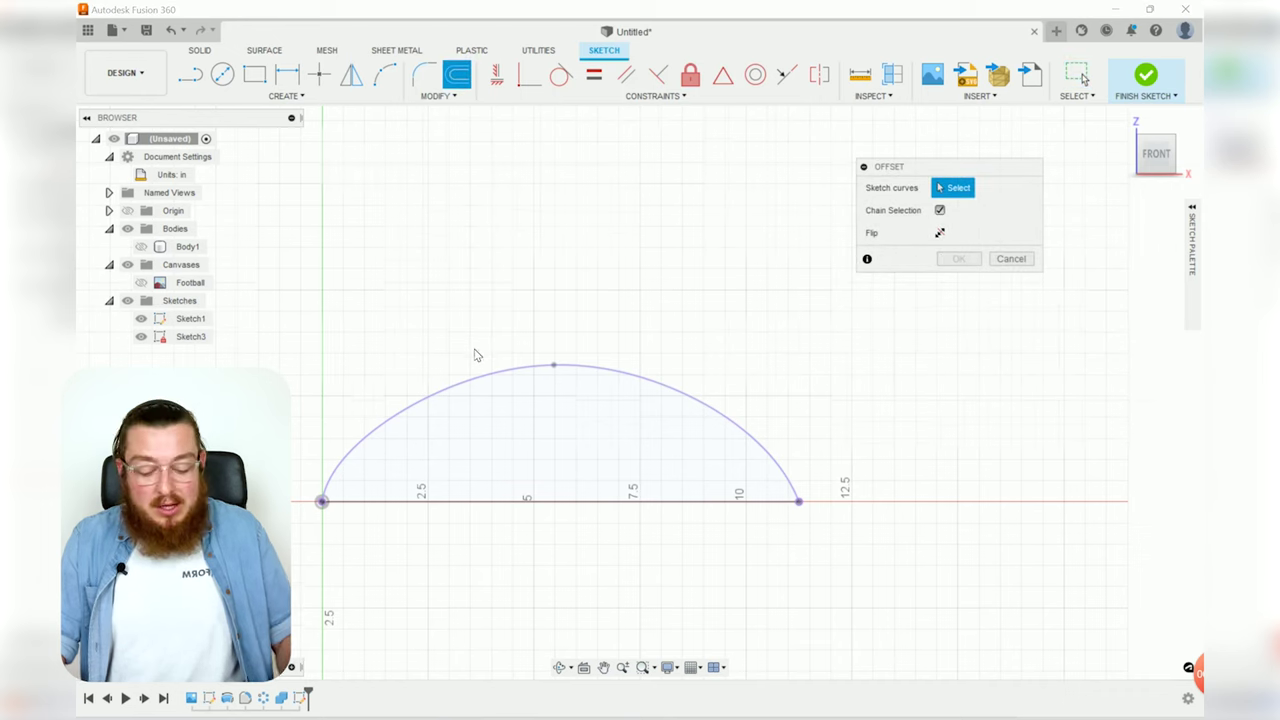
pyautogui.scroll(3, 474, 352)
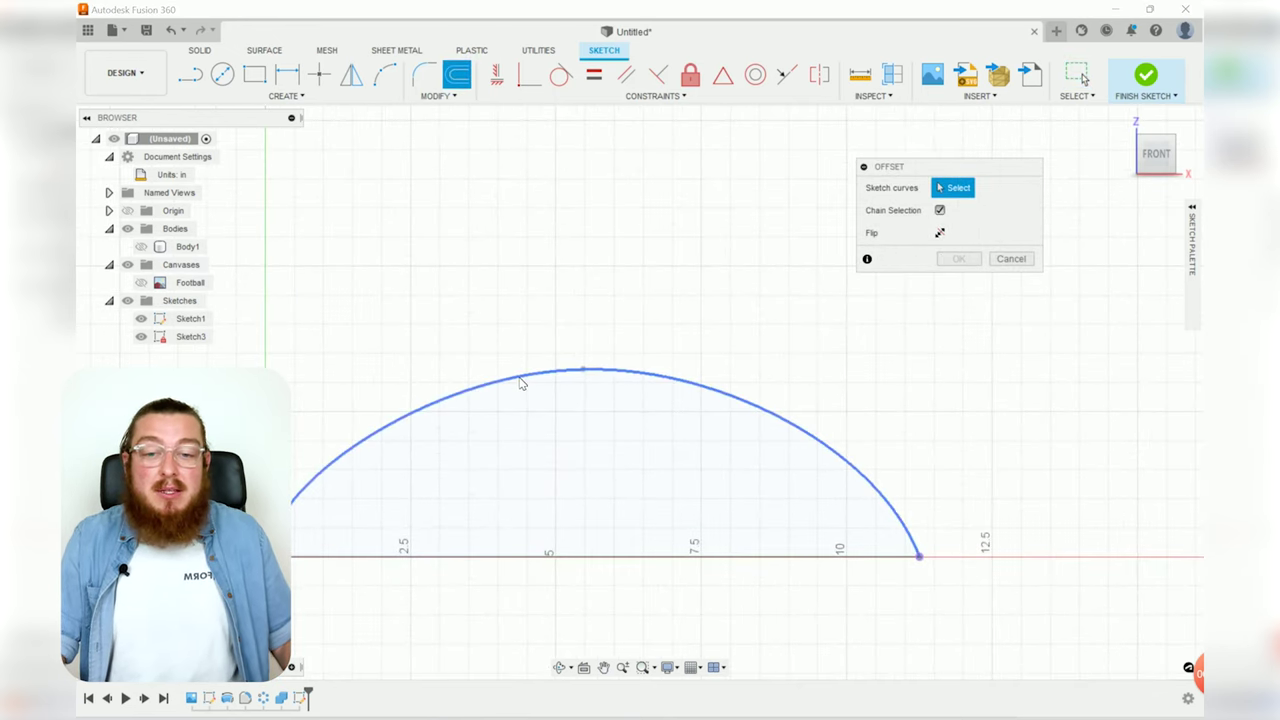
pyautogui.click(519, 379)
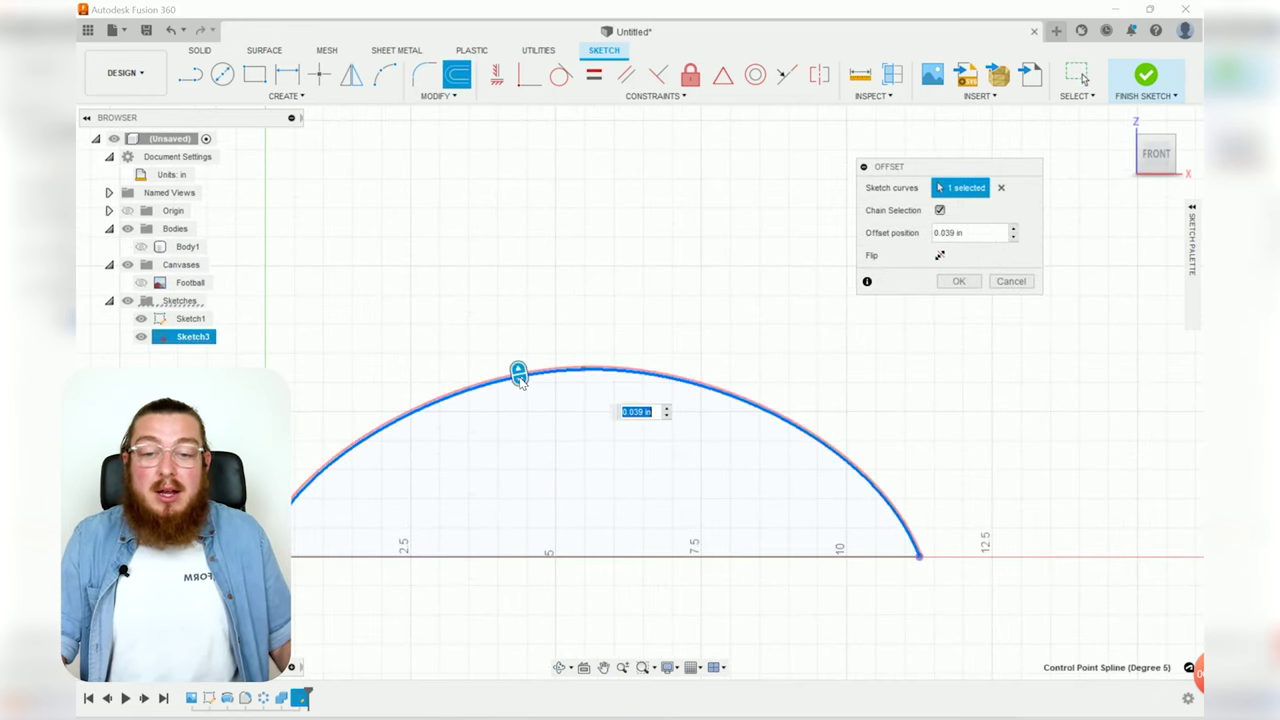
pyautogui.scroll(2, 525, 375)
pyautogui.scroll(2, 536, 366)
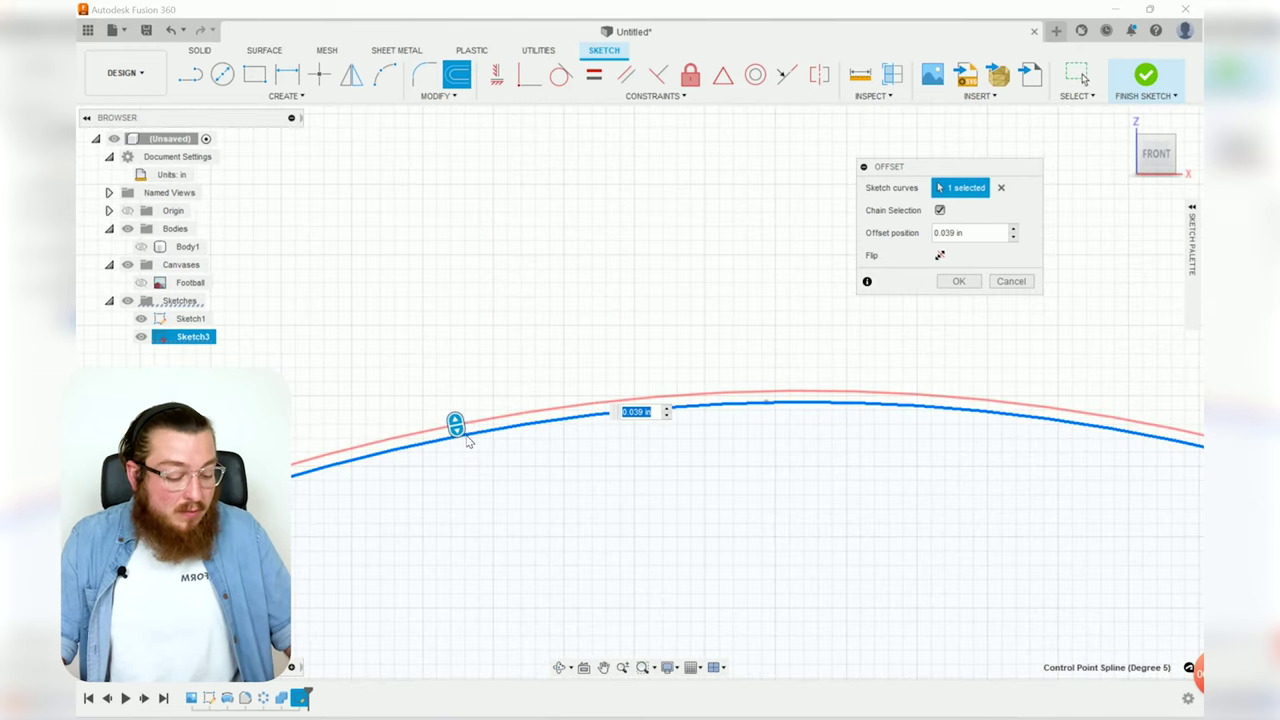
pyautogui.write('3/32')
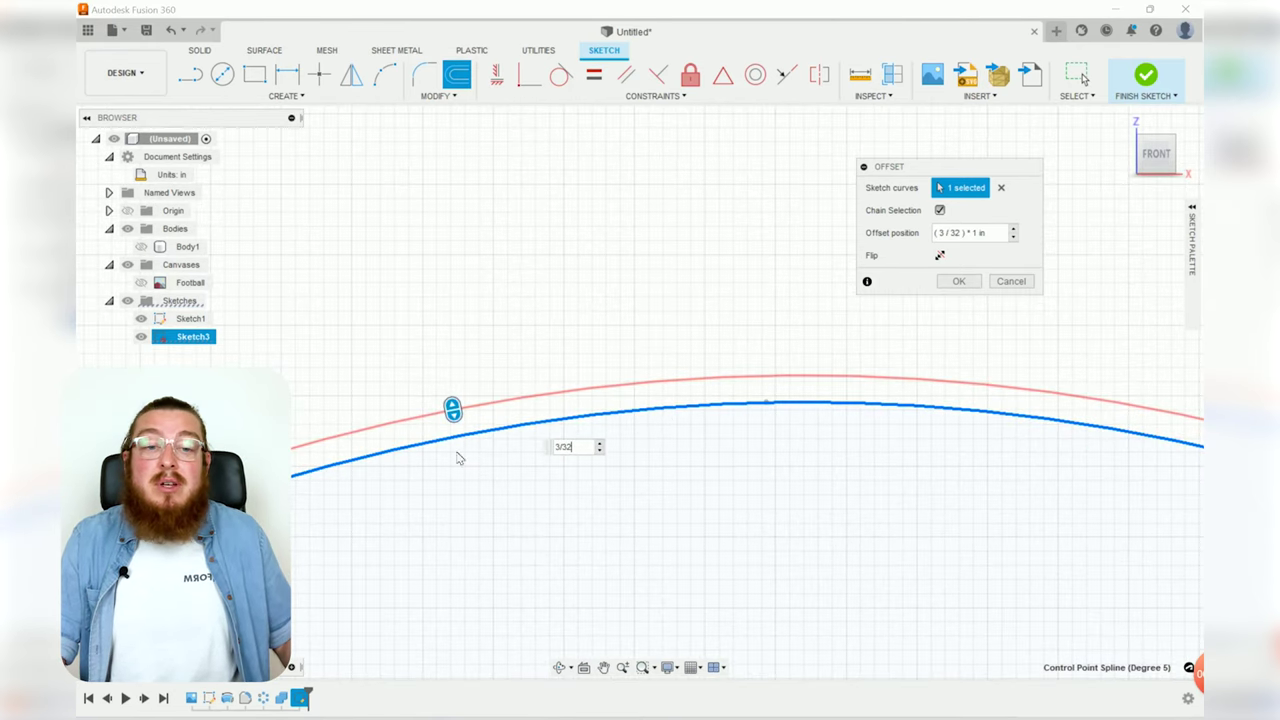
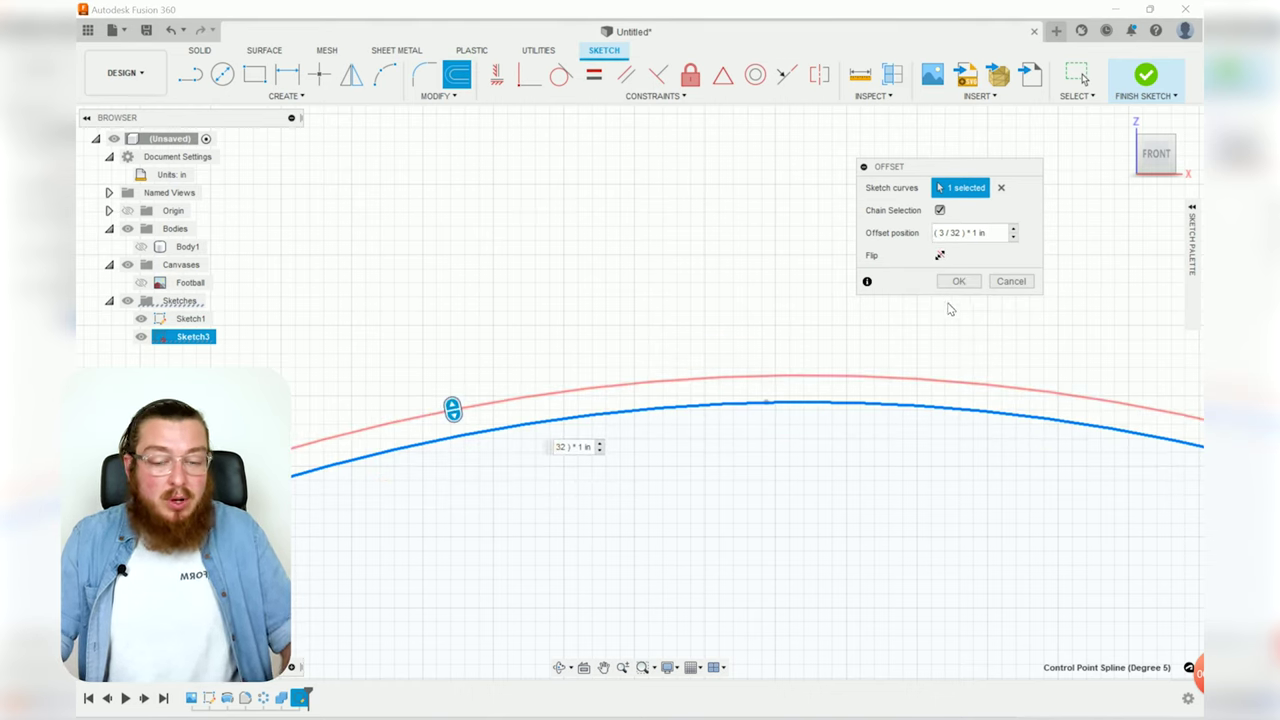
pyautogui.click(958, 283)
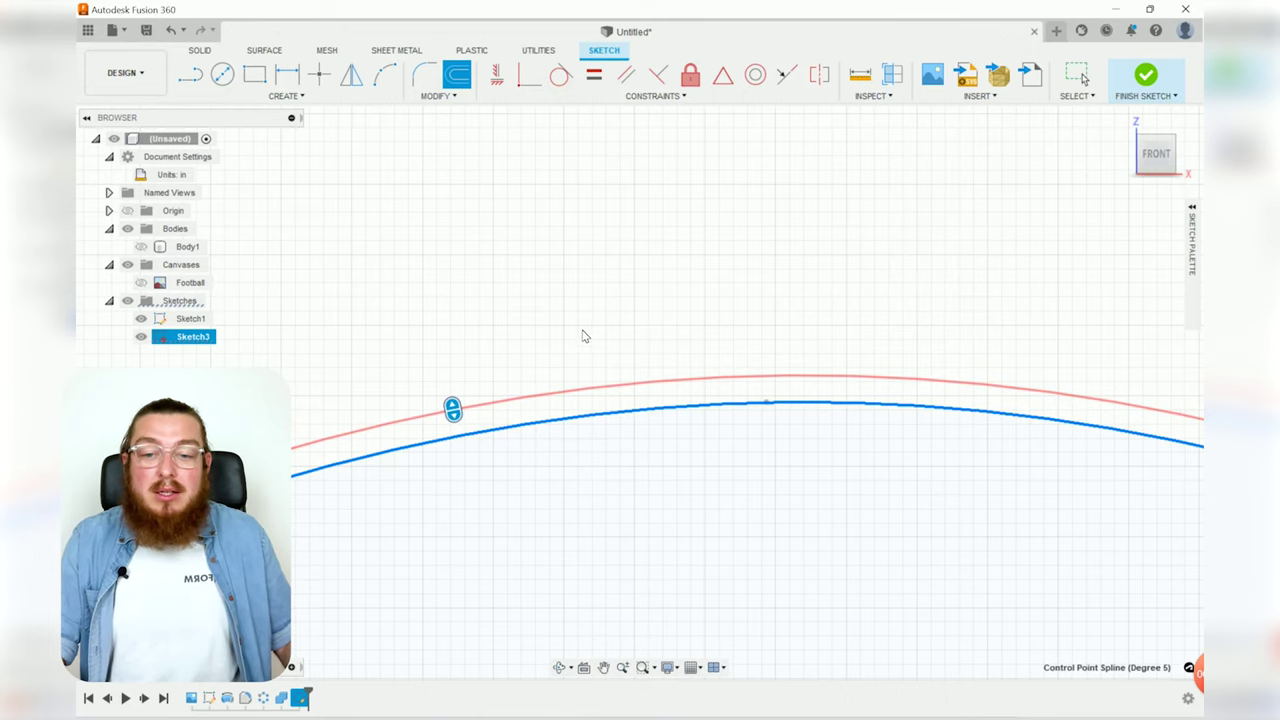
pyautogui.press('Escape')
pyautogui.scroll(-5, 571, 363)
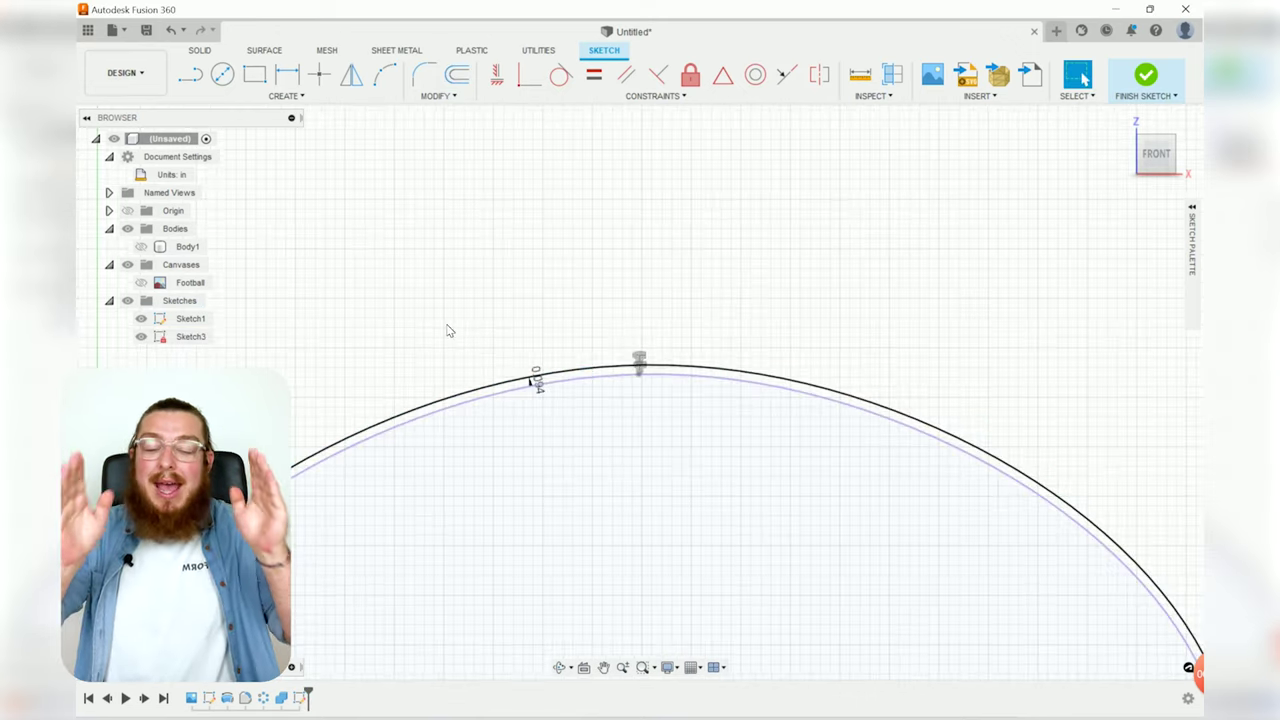
# - Draw two short vertical lines, about 0.1 in long, joining the offset and projected curves on either side of the football's peak
pyautogui.press('l')
pyautogui.scroll(3, 466, 354)
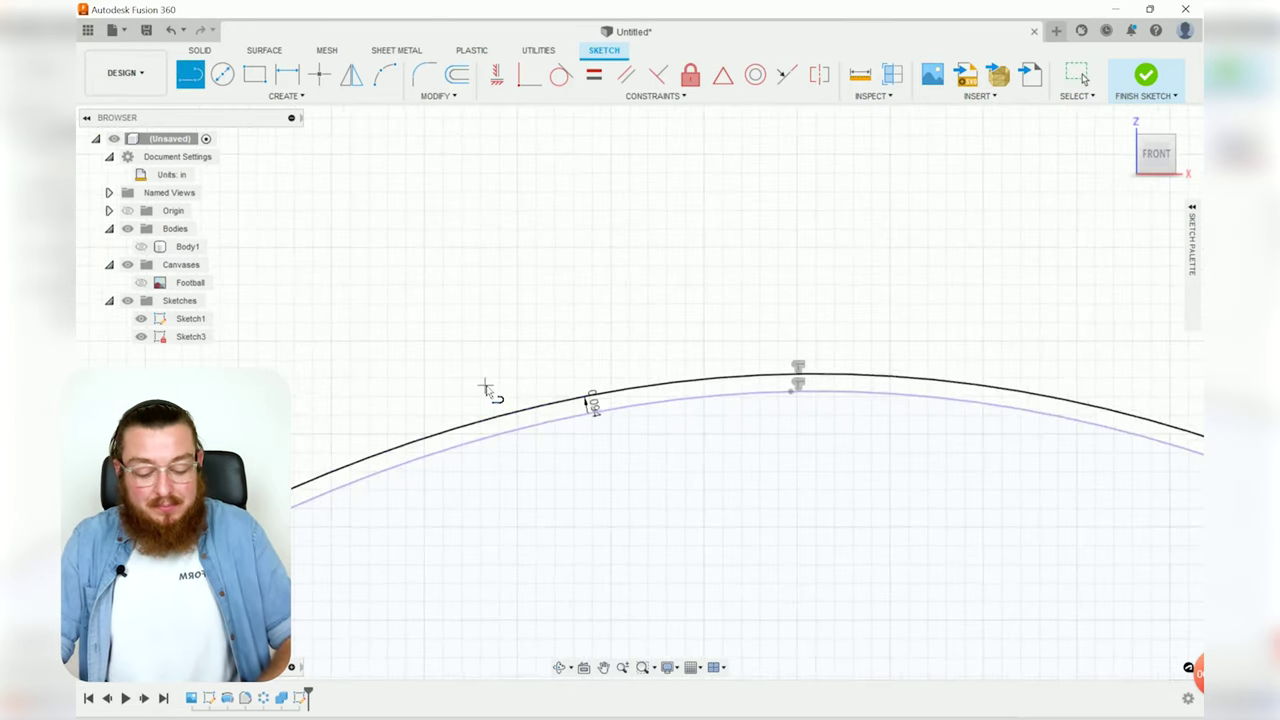
pyautogui.scroll(3, 485, 388)
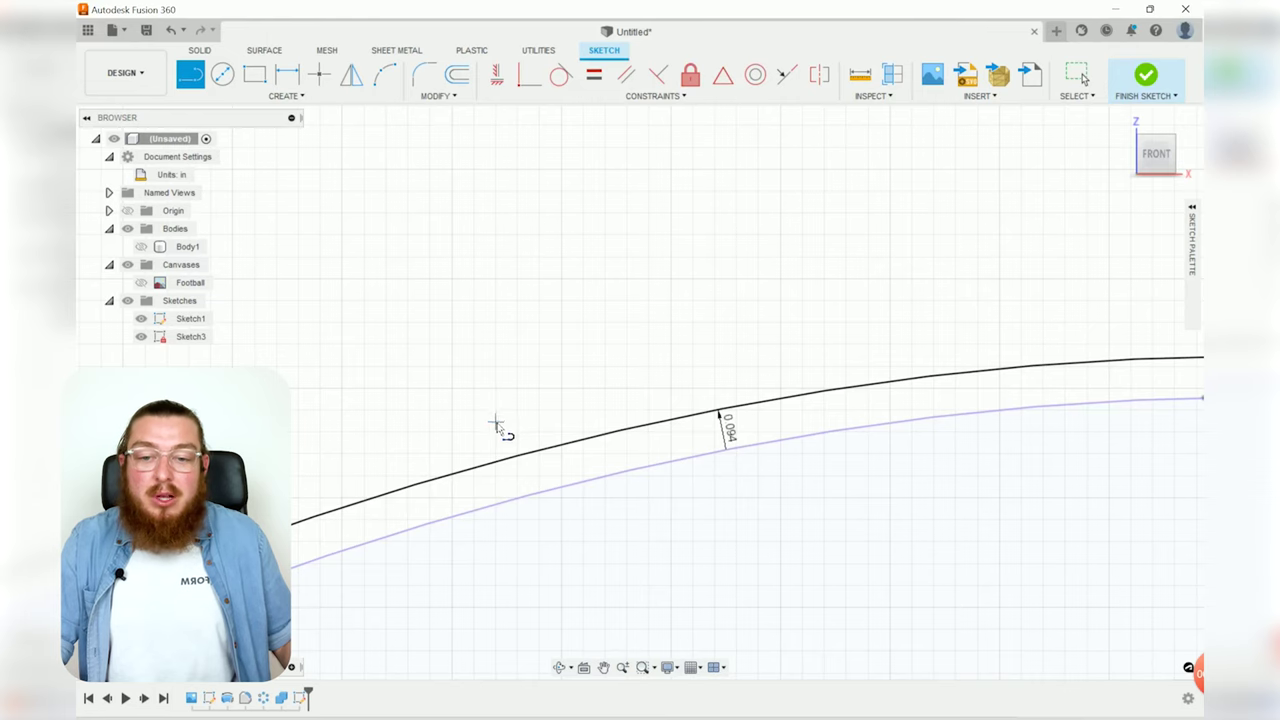
pyautogui.click(504, 463)
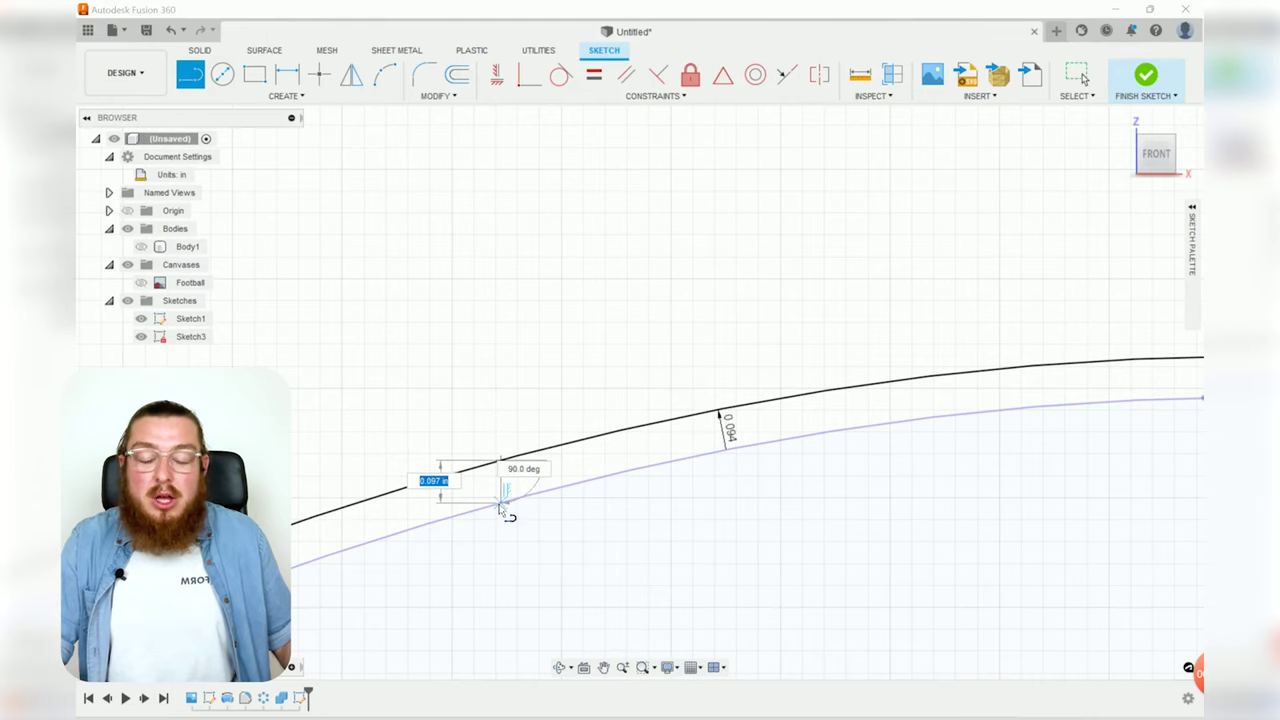
pyautogui.click(503, 510)
pyautogui.scroll(-5, 505, 480)
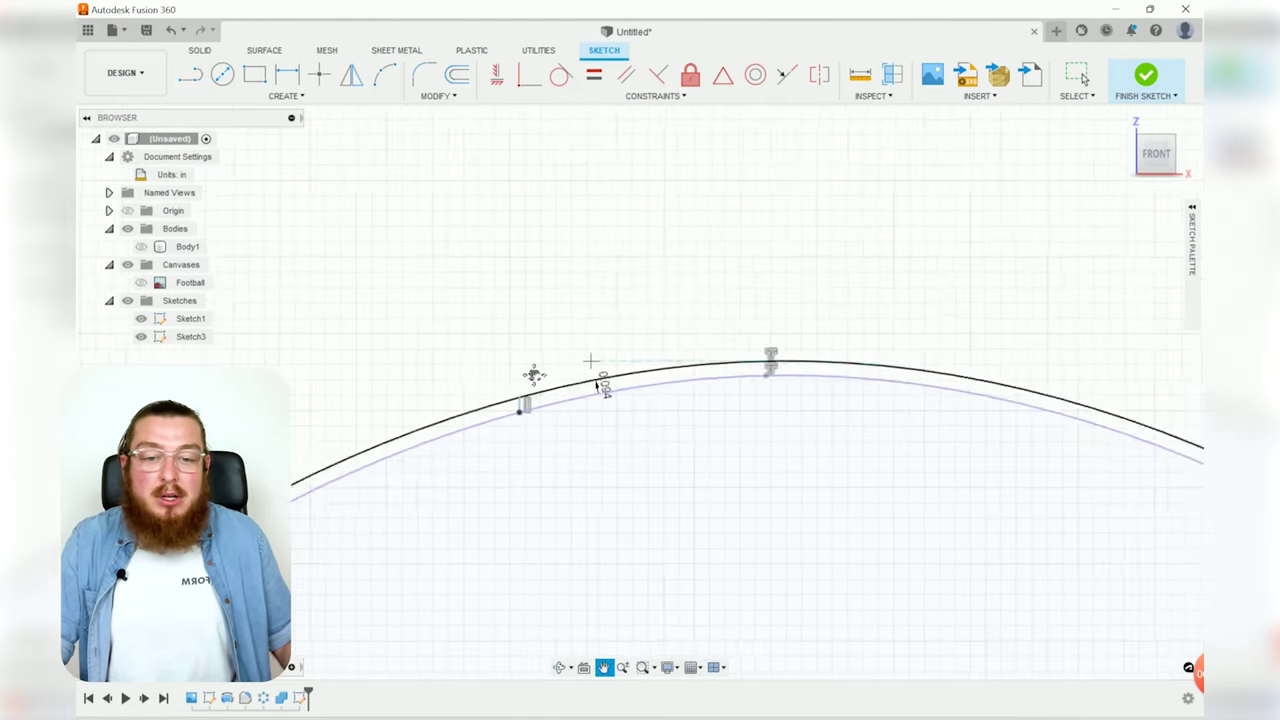
pyautogui.scroll(5, 760, 400)
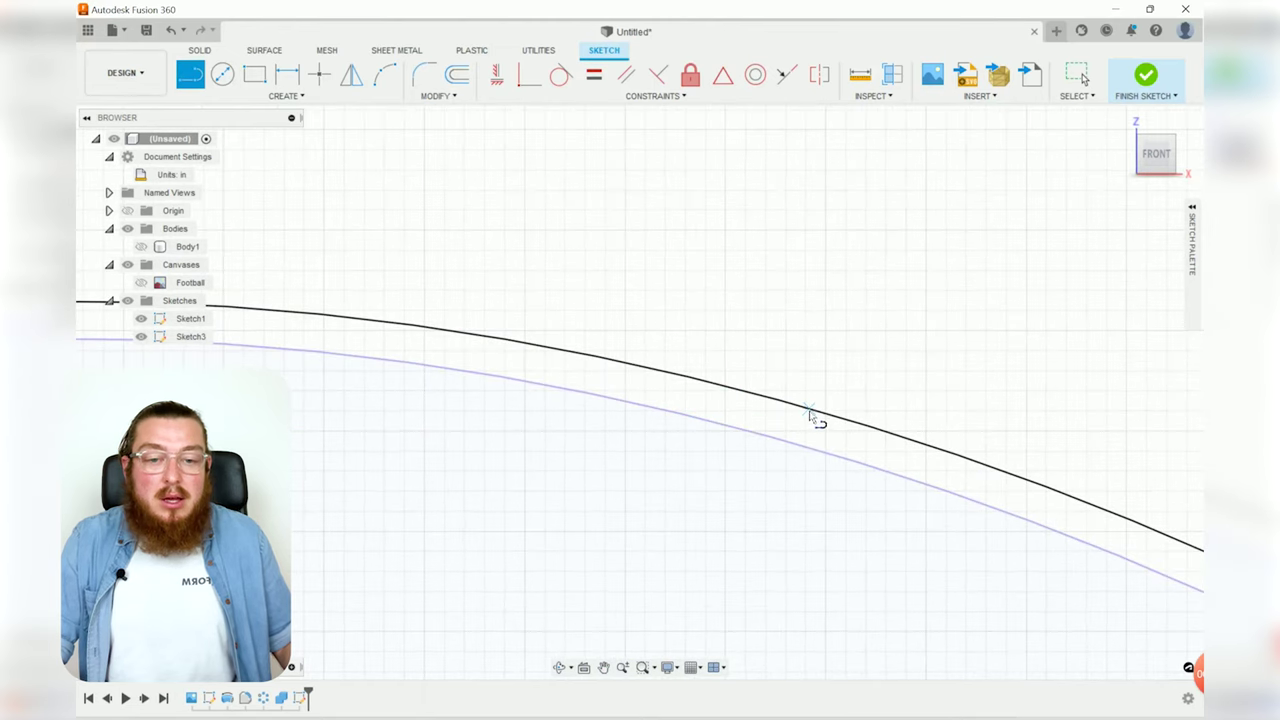
pyautogui.click(810, 408)
pyautogui.click(815, 458)
pyautogui.scroll(-3, 820, 320)
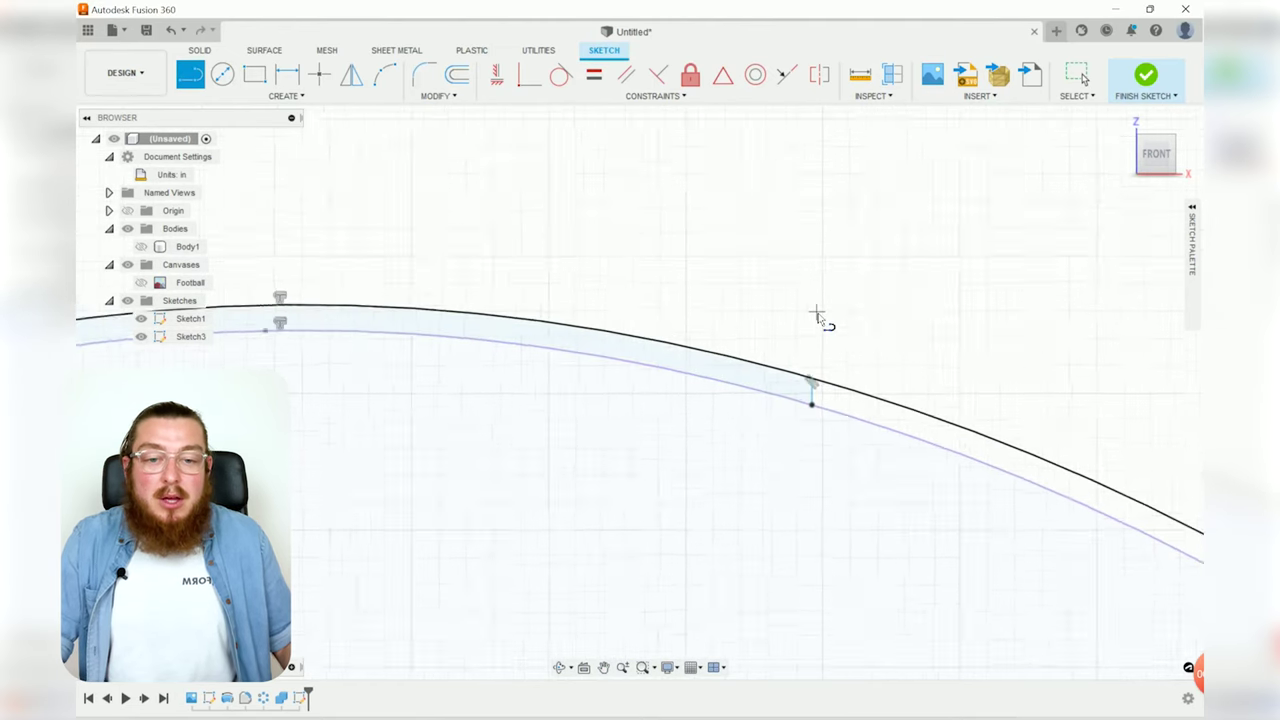
# - Dimension the horizontal distance between the two short vertical lines as 6 in
pyautogui.press('r')
pyautogui.click(812, 386)
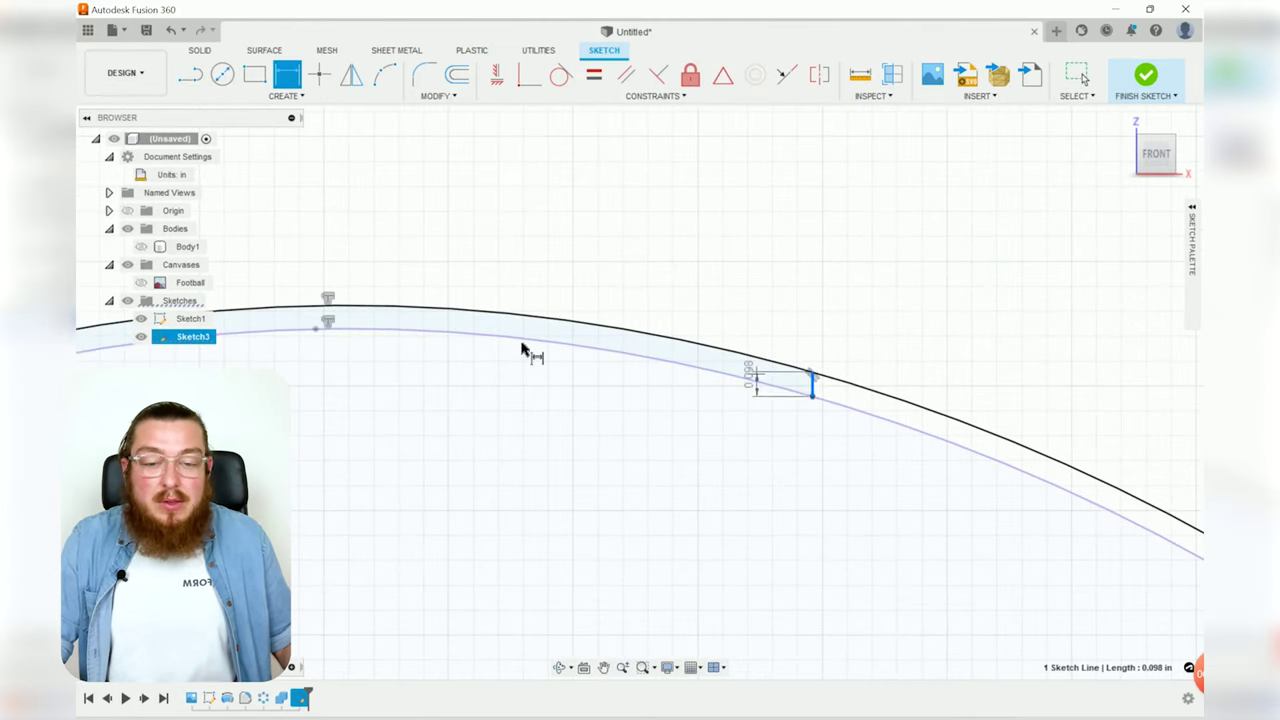
pyautogui.scroll(-4, 523, 349)
pyautogui.moveTo(523, 349); pyautogui.dragTo(886, 391, button='middle')
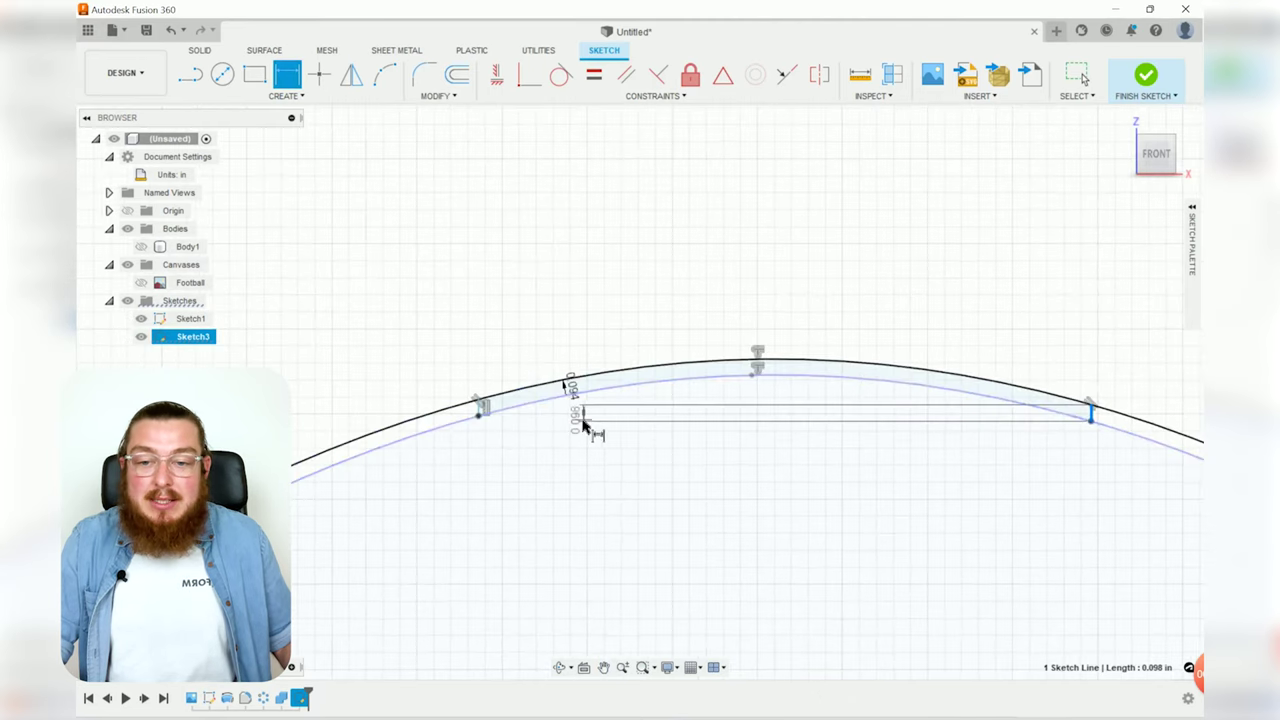
pyautogui.scroll(3, 586, 423)
pyautogui.press('Escape')
pyautogui.click(378, 395)
pyautogui.click(849, 195)
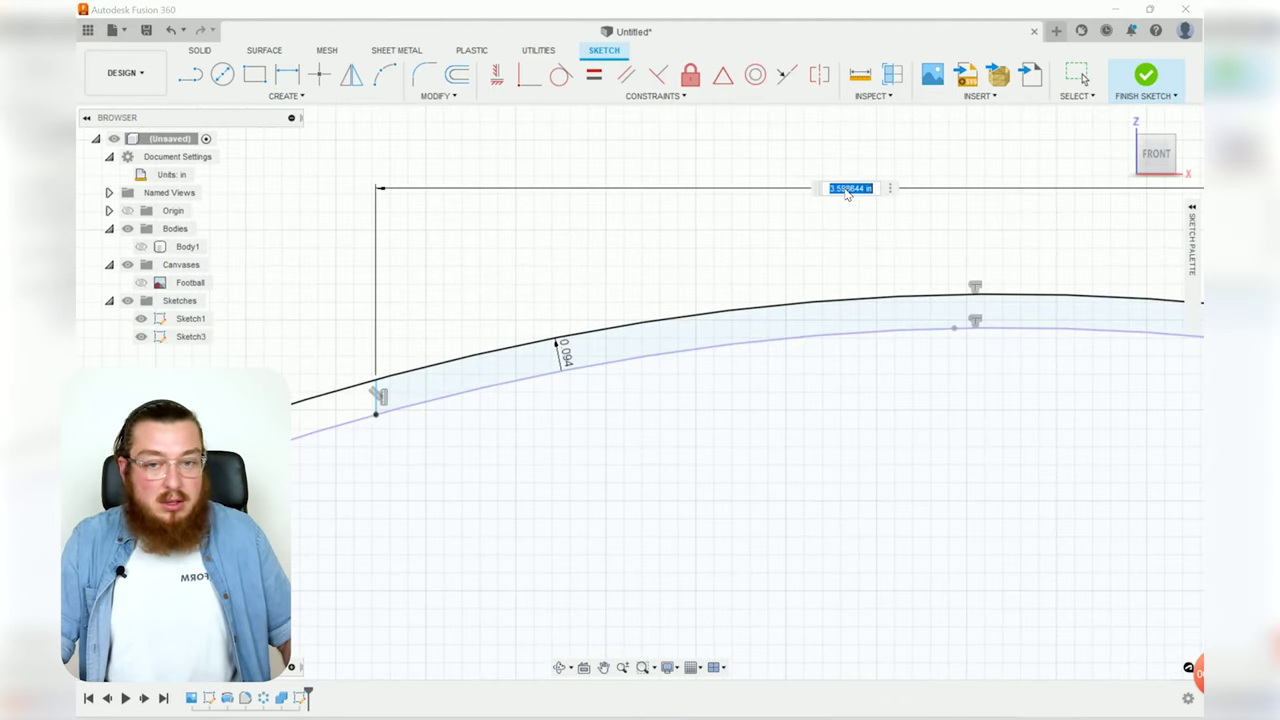
pyautogui.press('Return')
pyautogui.scroll(-6, 826, 262)
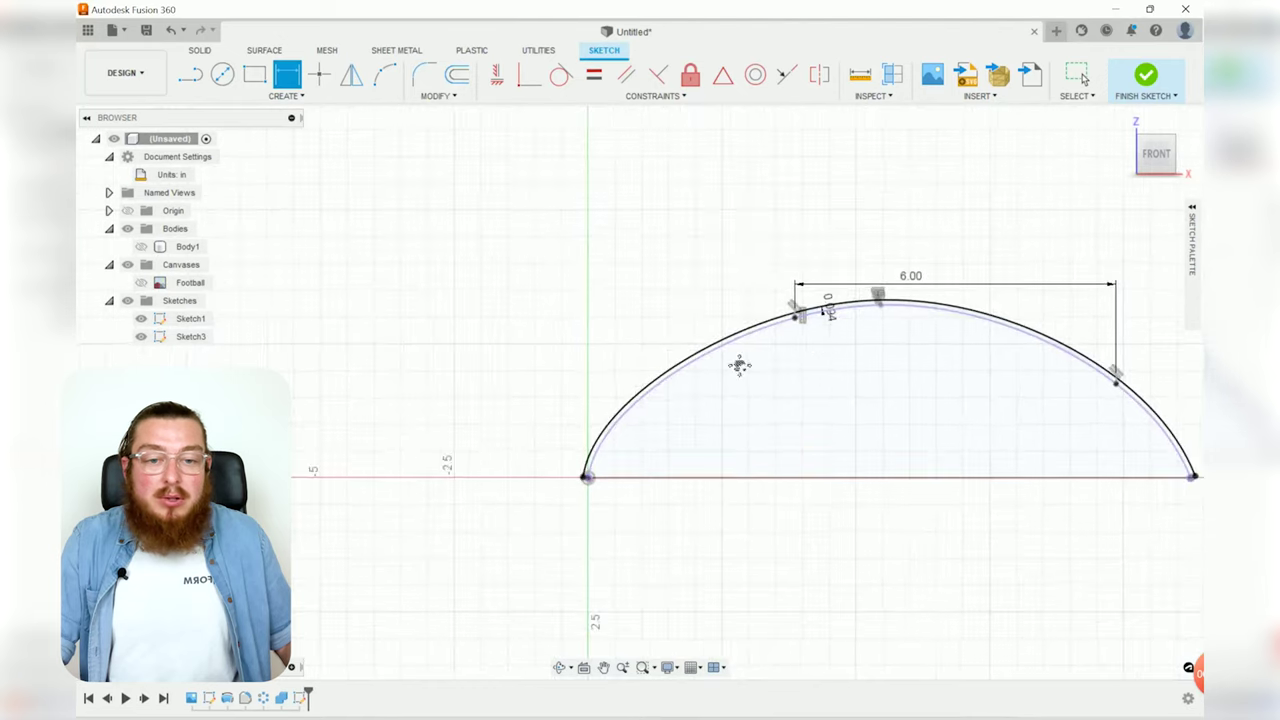
# - Shift the 6 in pair of short vertical lines along the curve so they sit roughly evenly around the football's peak
pyautogui.moveTo(737, 366); pyautogui.dragTo(561, 366, button='middle')
pyautogui.press('Escape')
pyautogui.moveTo(611, 314)
pyautogui.mouseDown()
pyautogui.moveTo(548, 330)
pyautogui.moveTo(535, 320)
pyautogui.mouseUp()
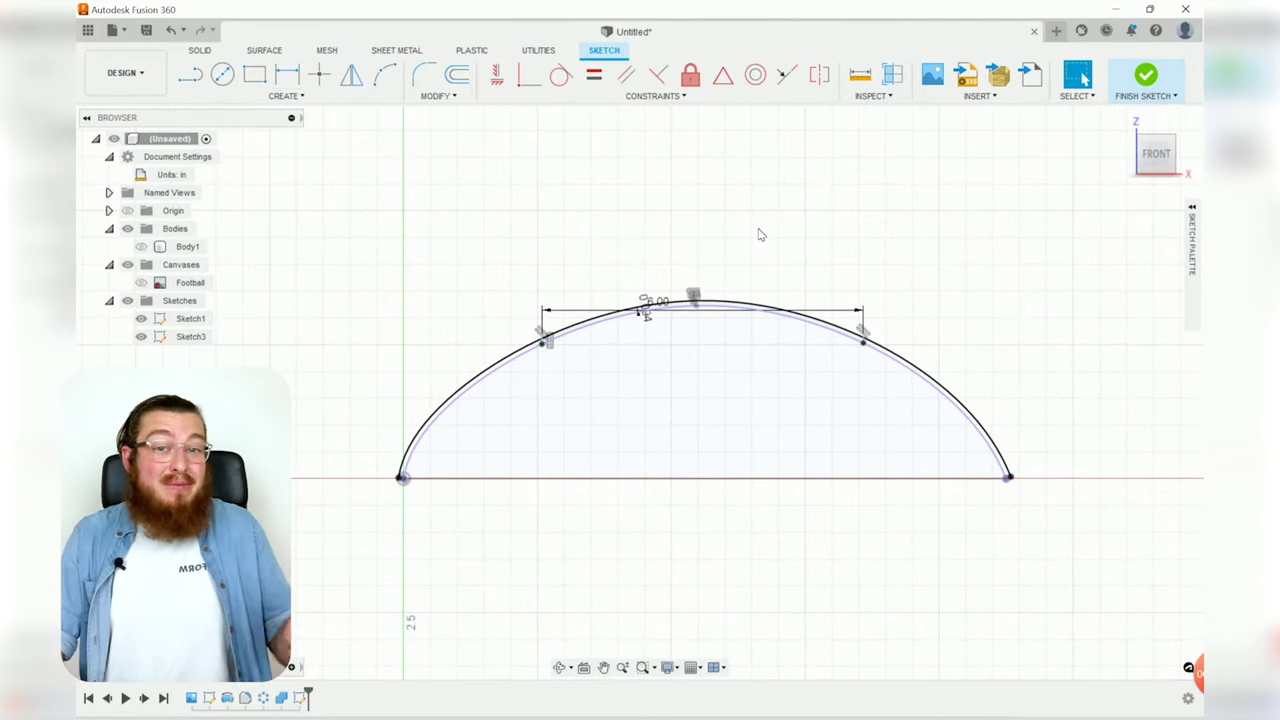
# - Draw a vertical line about 2 in long up from the middle of the football's baseline and convert it to construction
pyautogui.press('l')
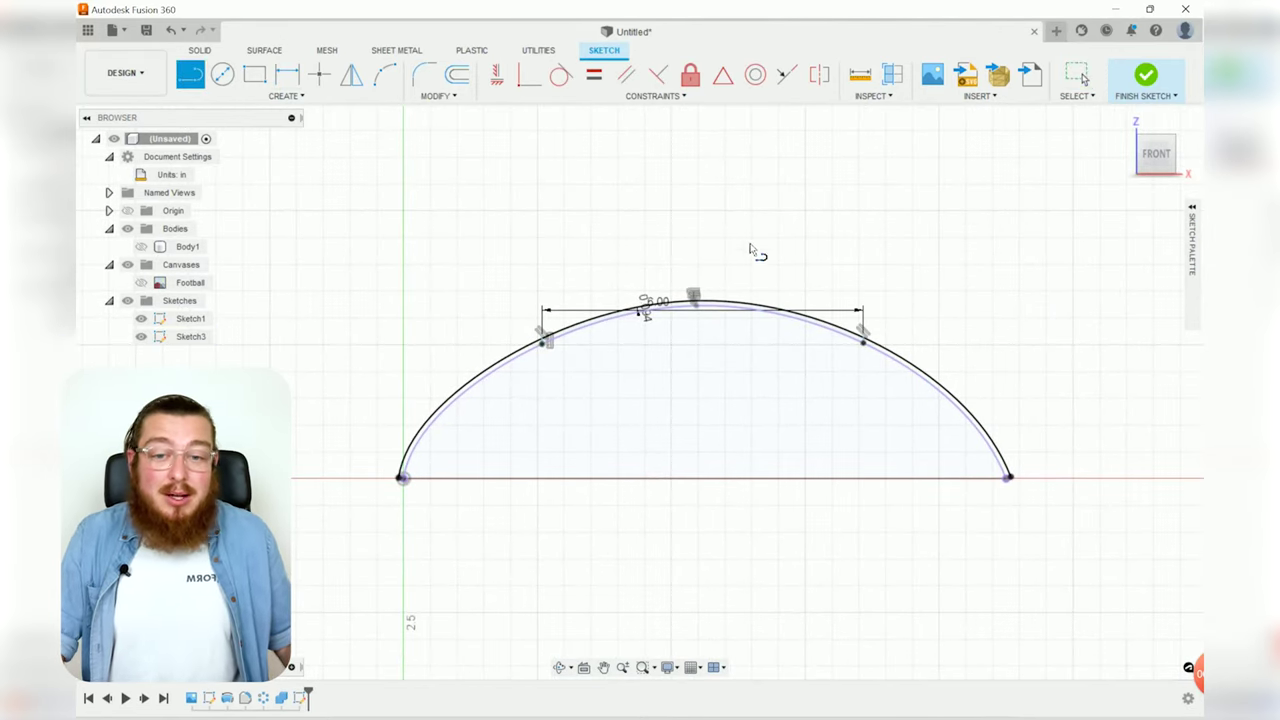
pyautogui.click(698, 477)
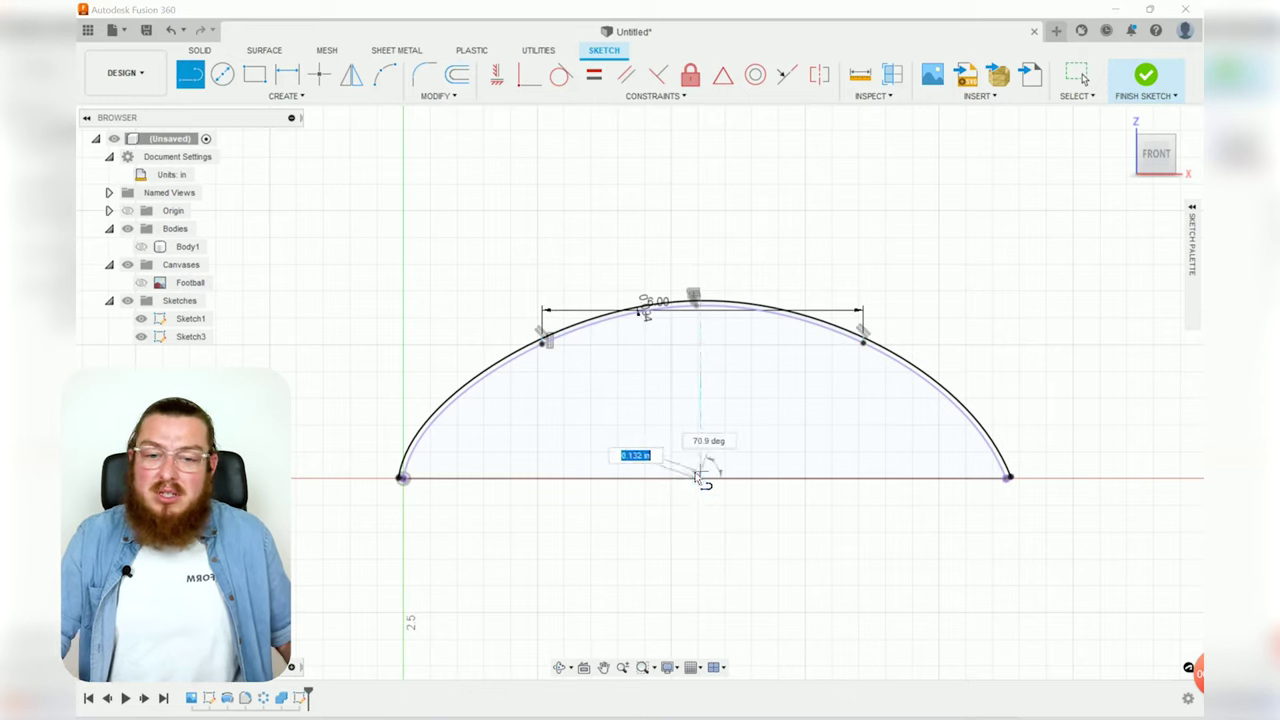
pyautogui.click(698, 372)
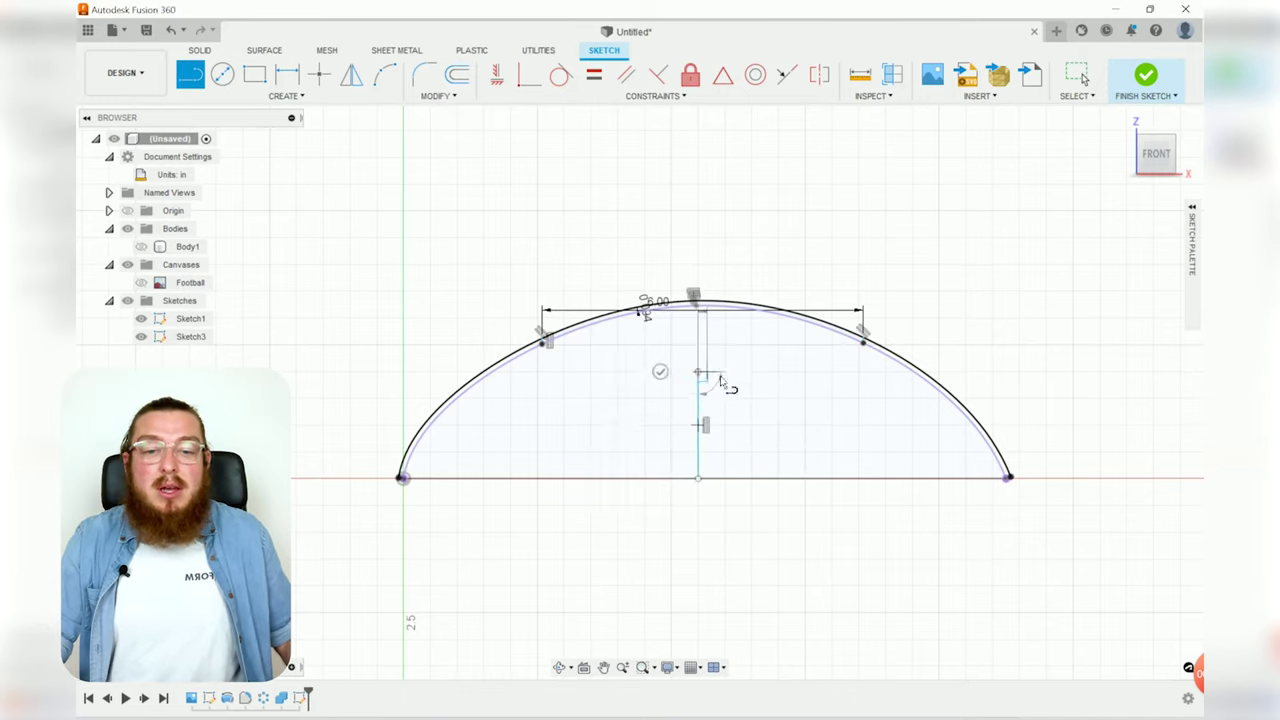
pyautogui.press('Escape')
pyautogui.click(699, 400)
pyautogui.press('x')
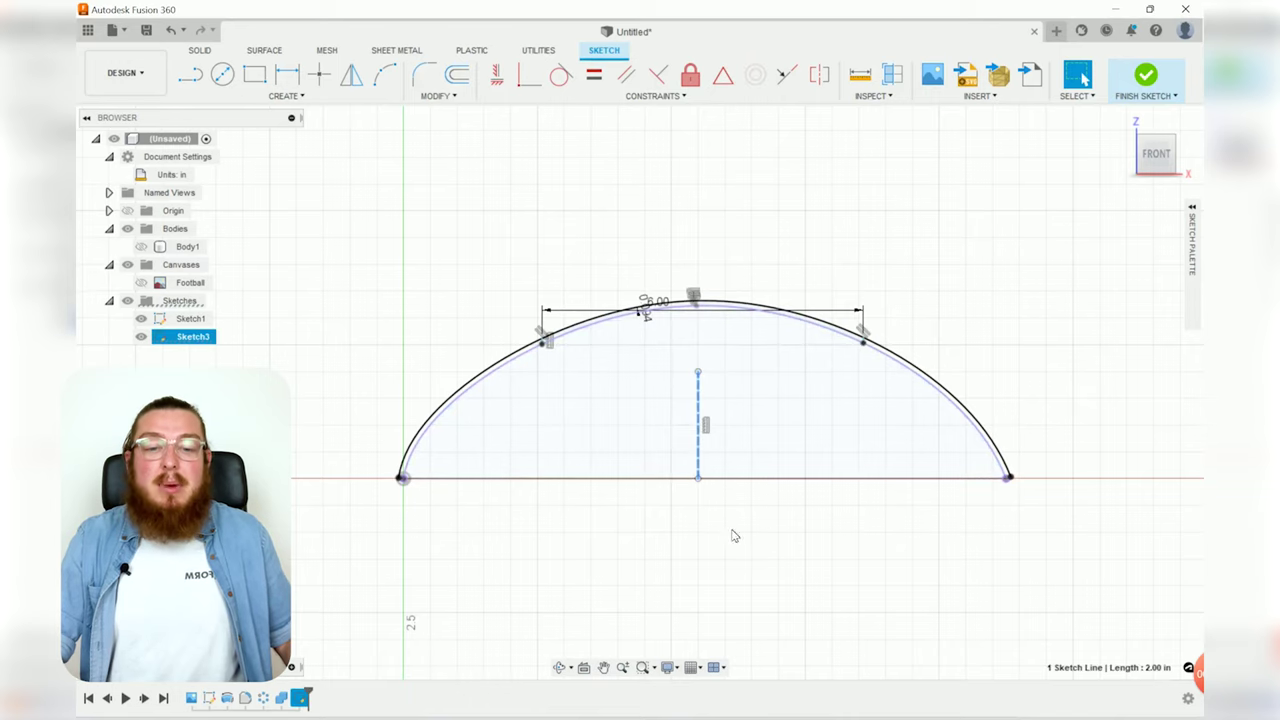
pyautogui.click(733, 555)
# - Dimension the construction line's base 5.625 in from the sketch origin
pyautogui.press('r')
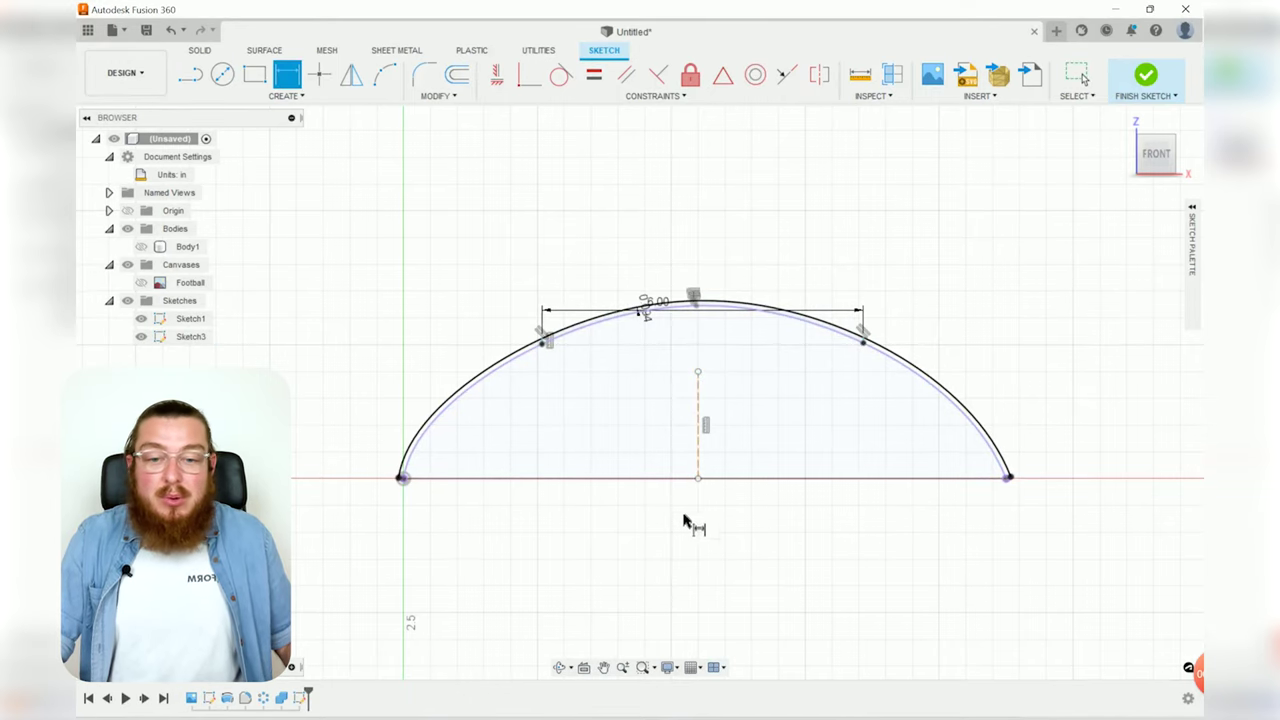
pyautogui.click(699, 482)
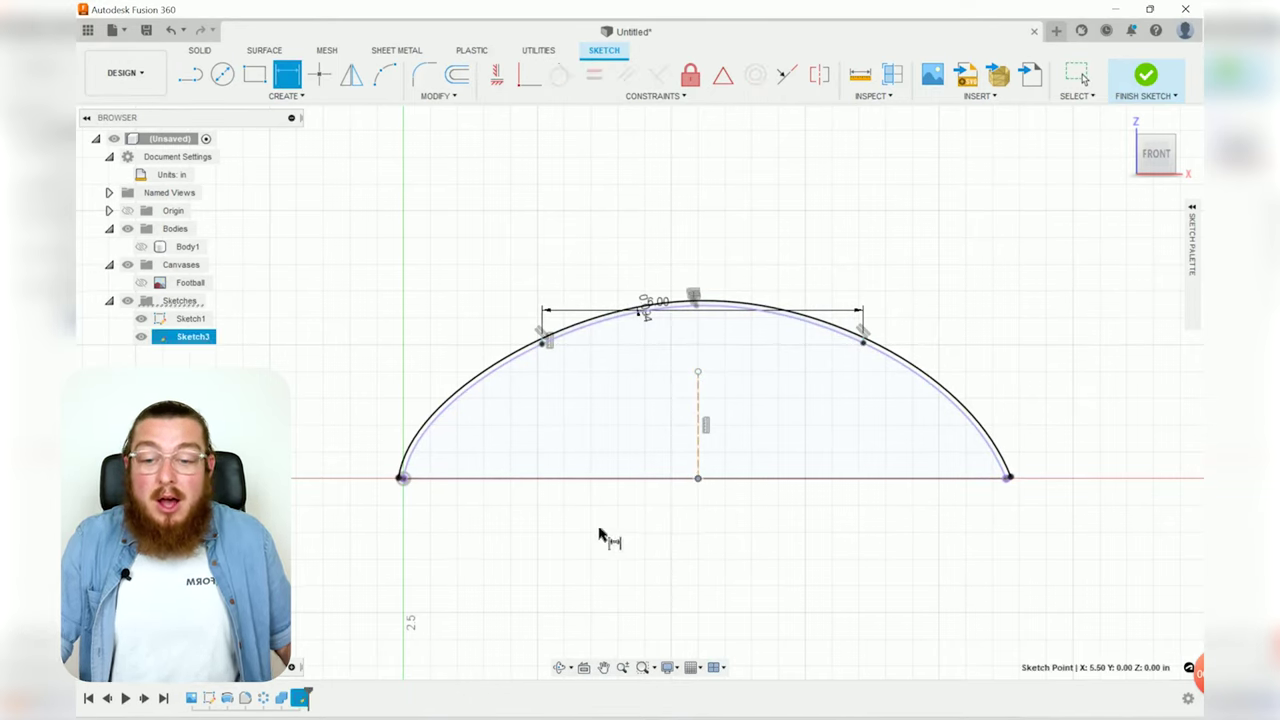
pyautogui.click(404, 479)
pyautogui.click(550, 524)
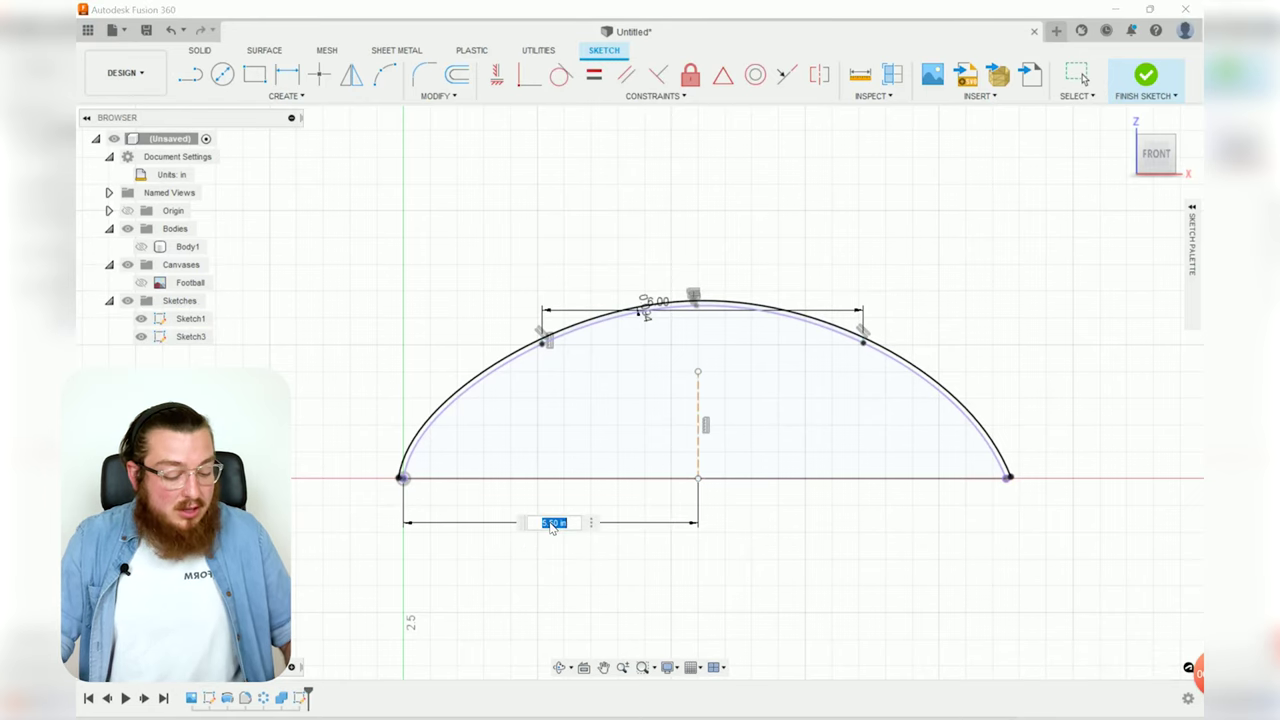
pyautogui.write('5.625')
pyautogui.press('Return')
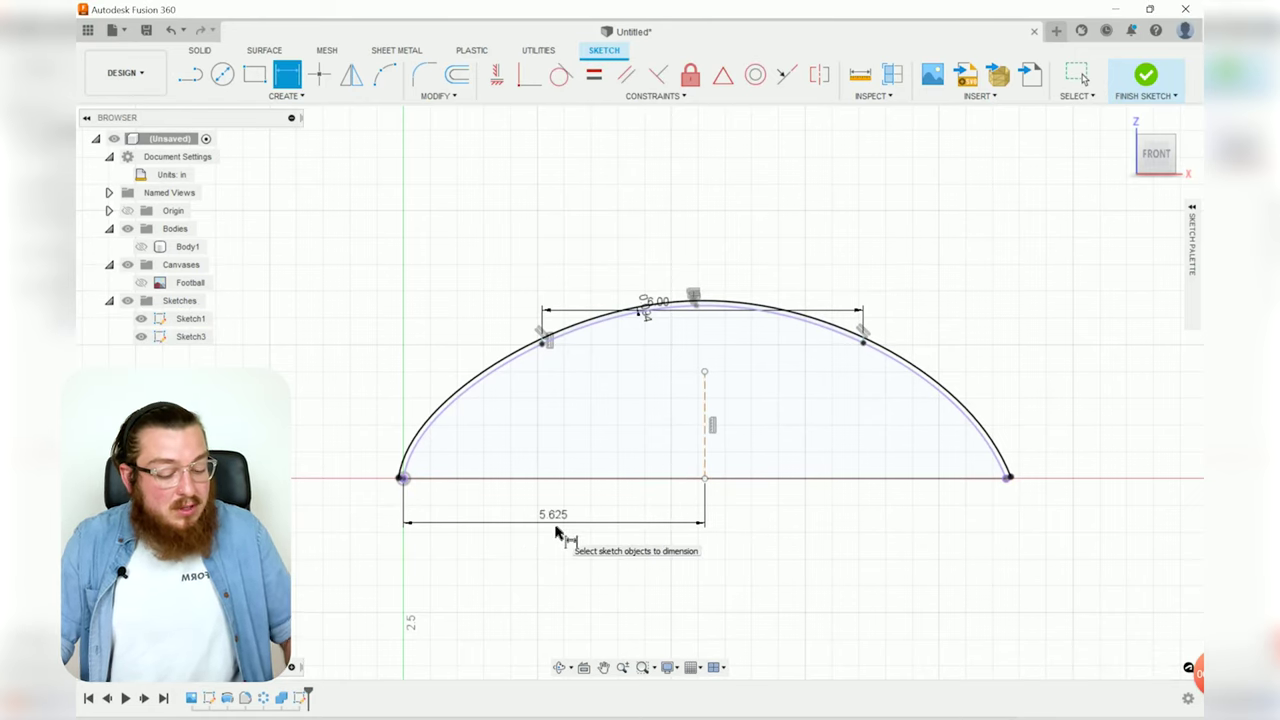
# - Apply a Symmetry constraint to the two short vertical lines about the vertical construction line
pyautogui.click(818, 78)
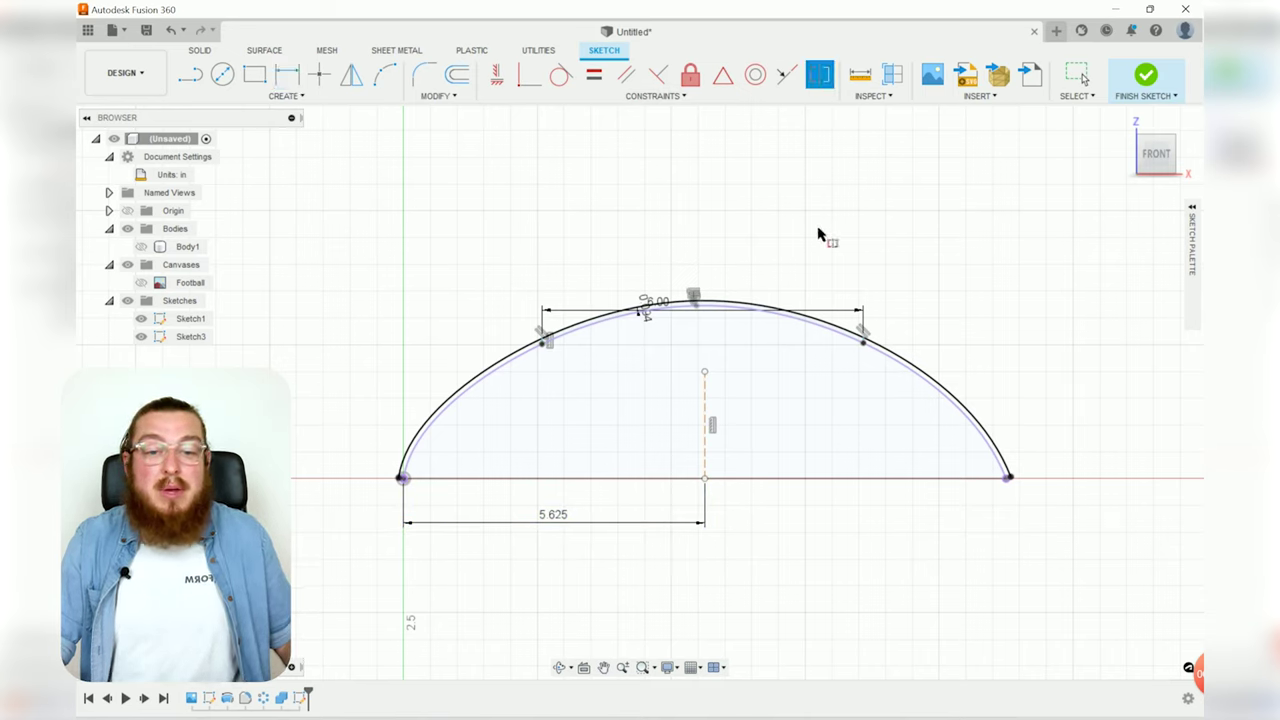
pyautogui.scroll(5, 878, 340)
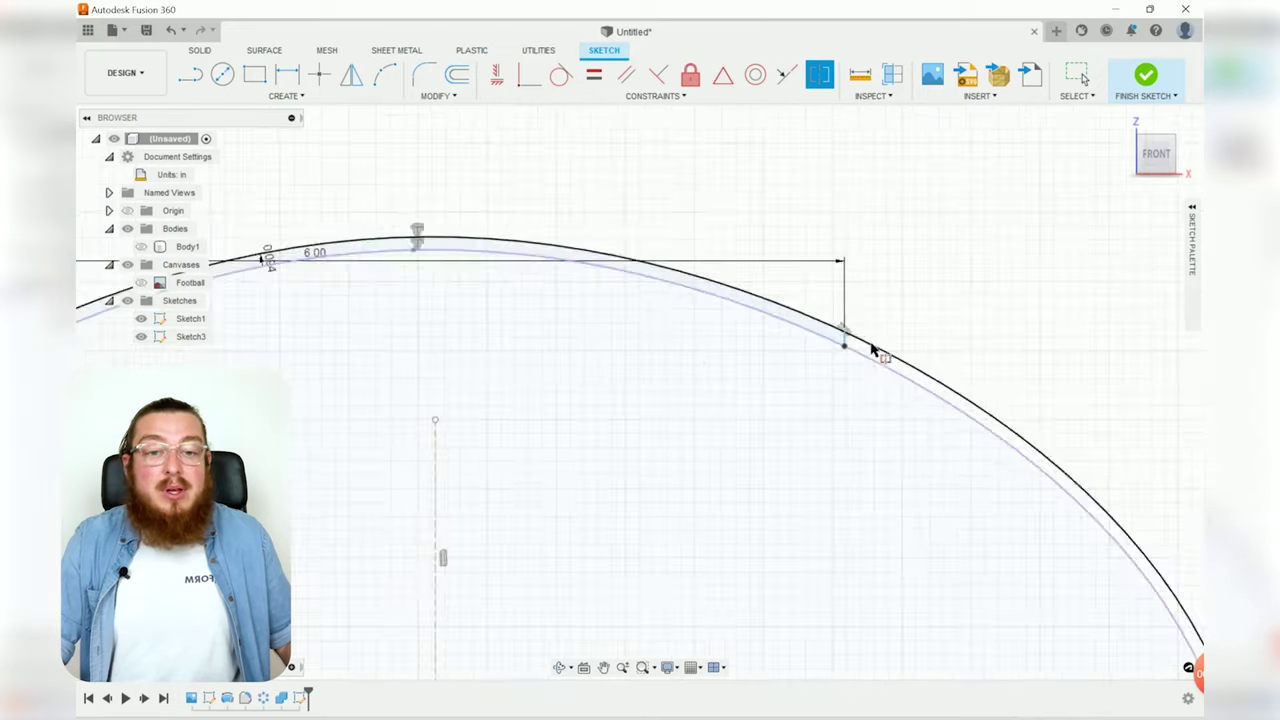
pyautogui.click(821, 341)
pyautogui.scroll(-2, 600, 355)
pyautogui.scroll(-2, 587, 362)
pyautogui.moveTo(587, 362); pyautogui.dragTo(1005, 363, button='middle')
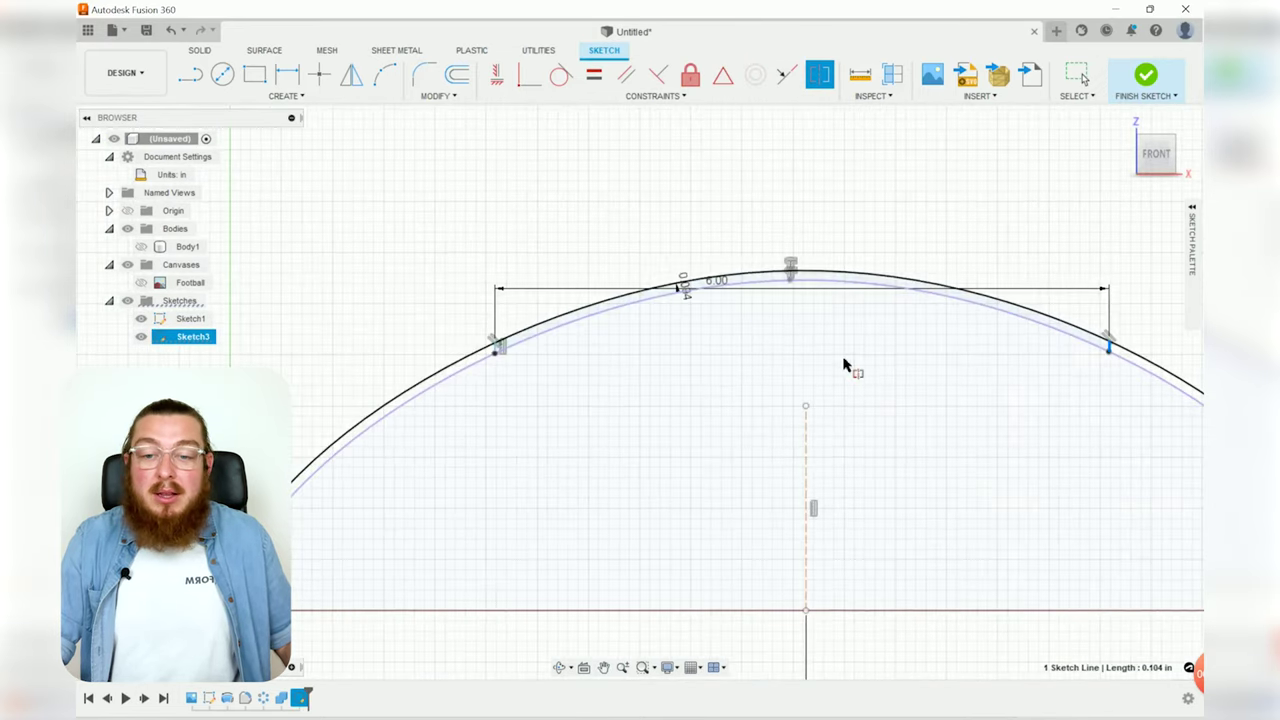
pyautogui.scroll(4, 500, 350)
pyautogui.click(492, 342)
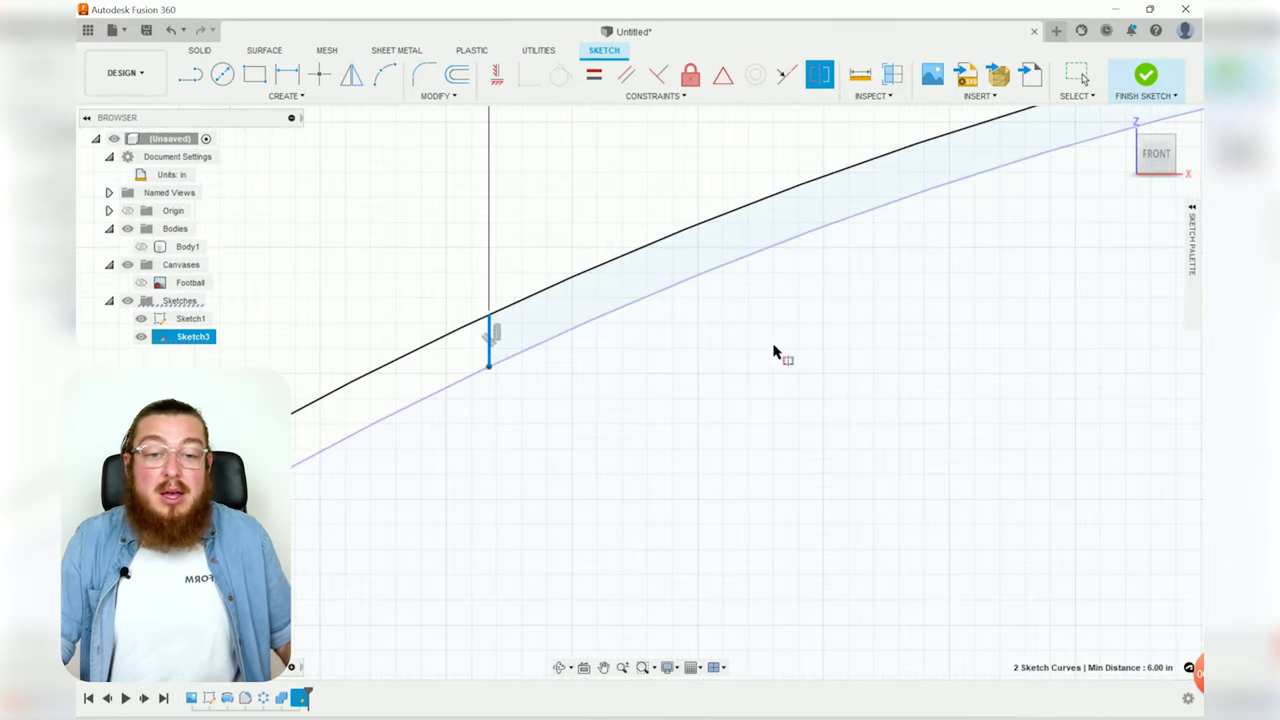
pyautogui.scroll(-2, 778, 352)
pyautogui.scroll(-1, 783, 350)
pyautogui.moveTo(783, 350); pyautogui.dragTo(540, 295, button='middle')
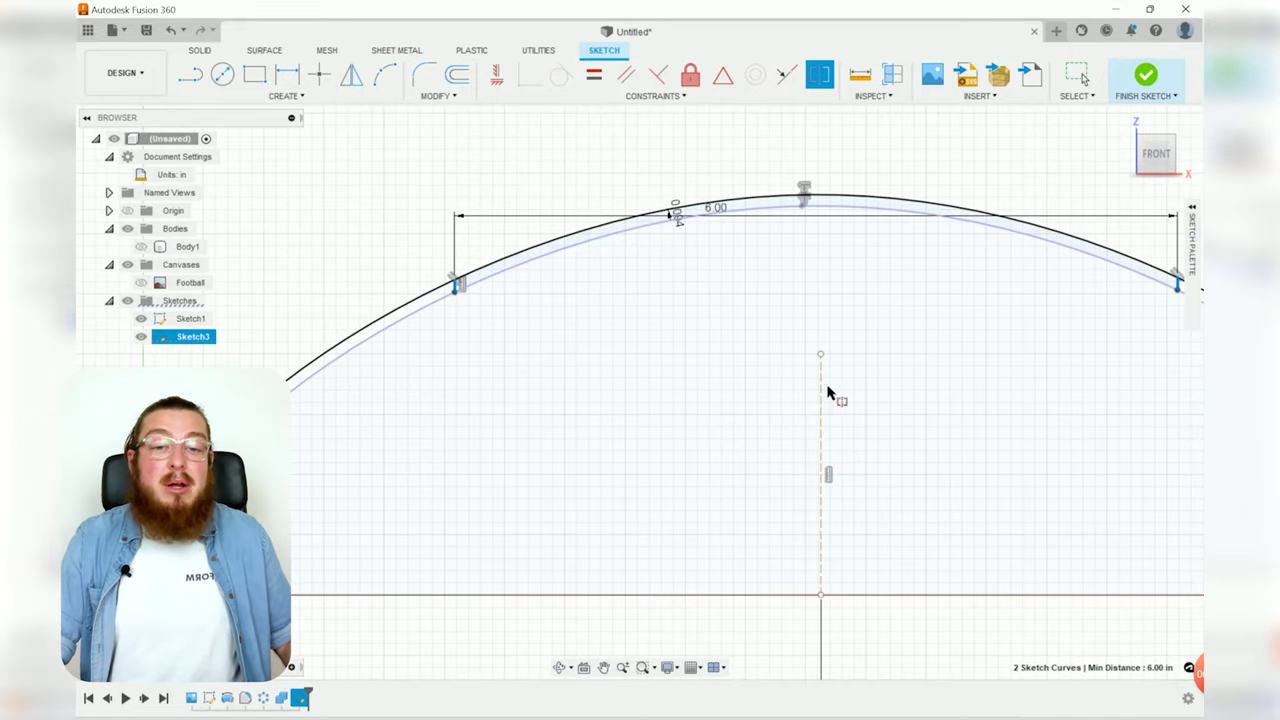
pyautogui.click(914, 343)
pyautogui.scroll(-3, 808, 351)
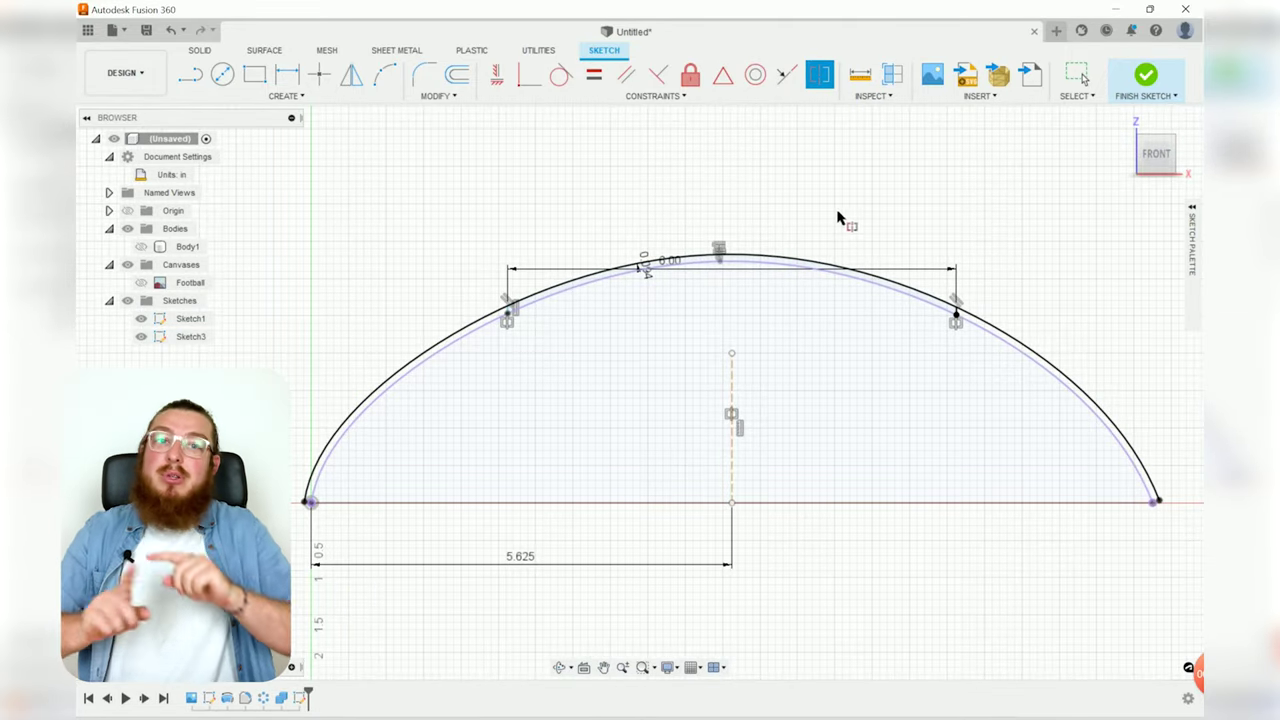
# - Finish the sketch and extrude the narrow curved strip profile 0.25 in to one side as a new body
pyautogui.click(1146, 76)
pyautogui.keyDown('shift'); pyautogui.moveTo(930, 215); pyautogui.dragTo(907, 253, button='middle'); pyautogui.keyUp('shift')
pyautogui.scroll(3, 828, 275)
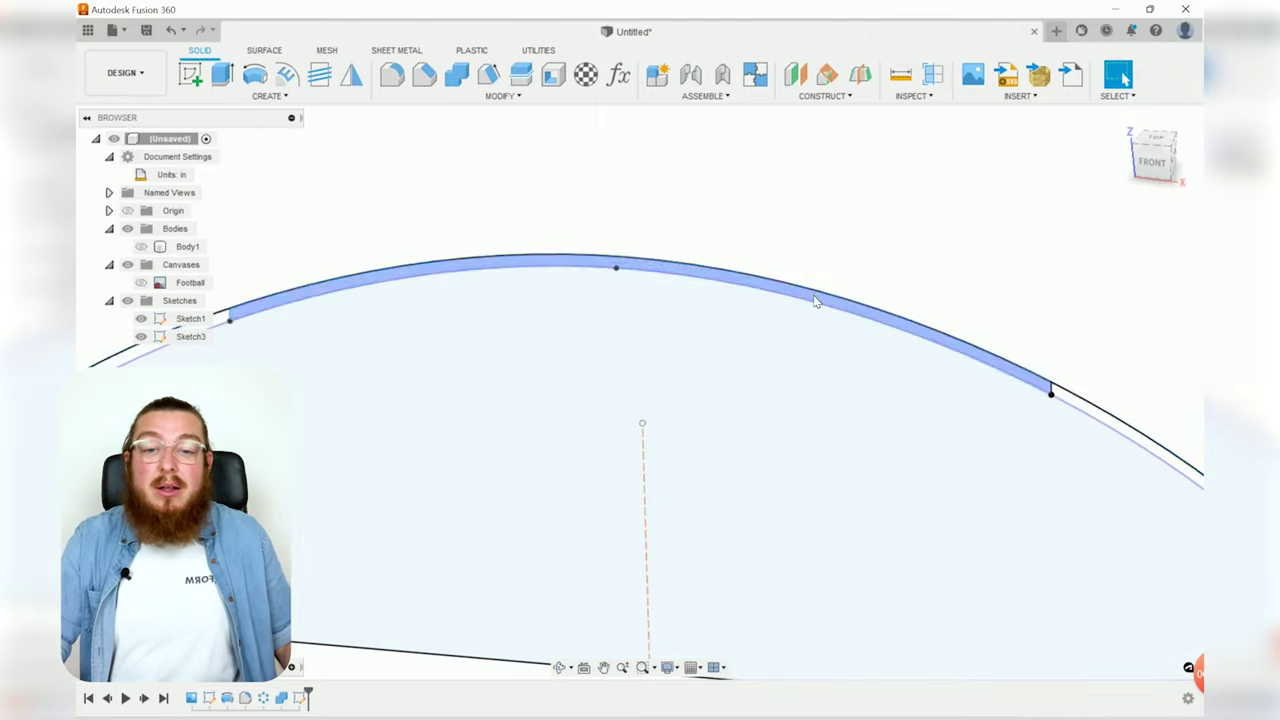
pyautogui.press('e')
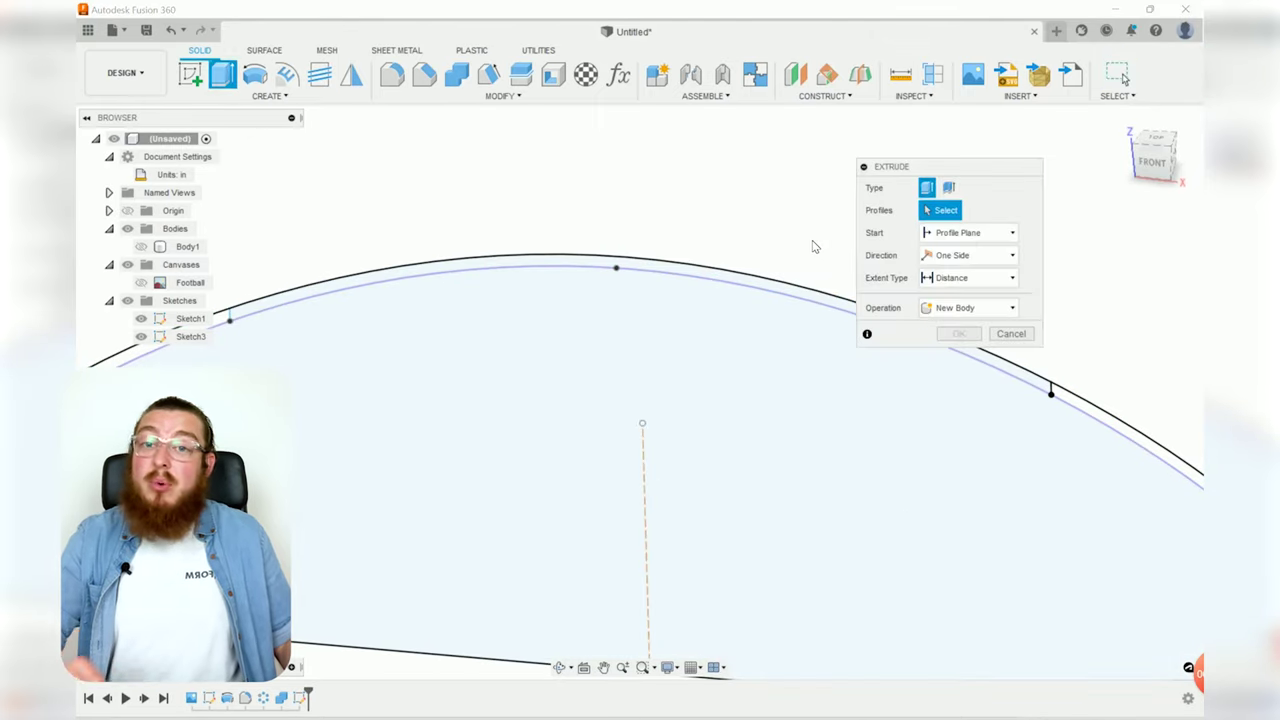
pyautogui.click(718, 277)
pyautogui.scroll(-5, 716, 225)
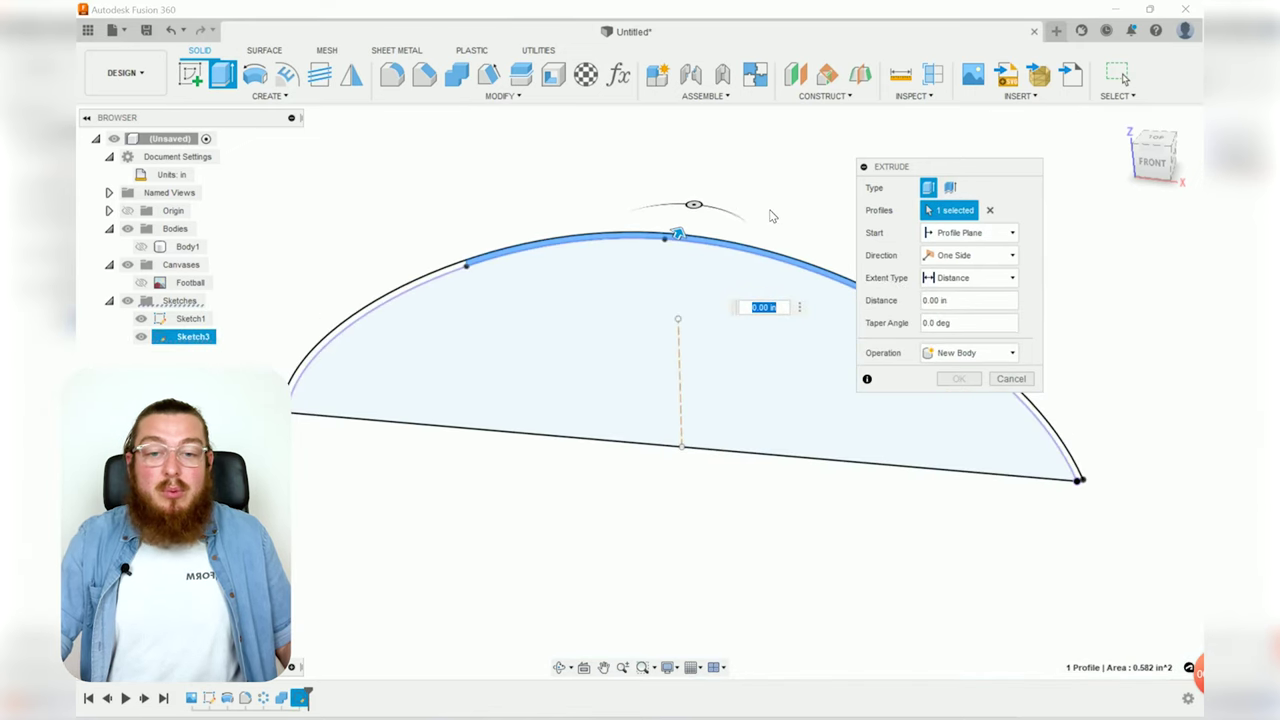
pyautogui.write('.25')
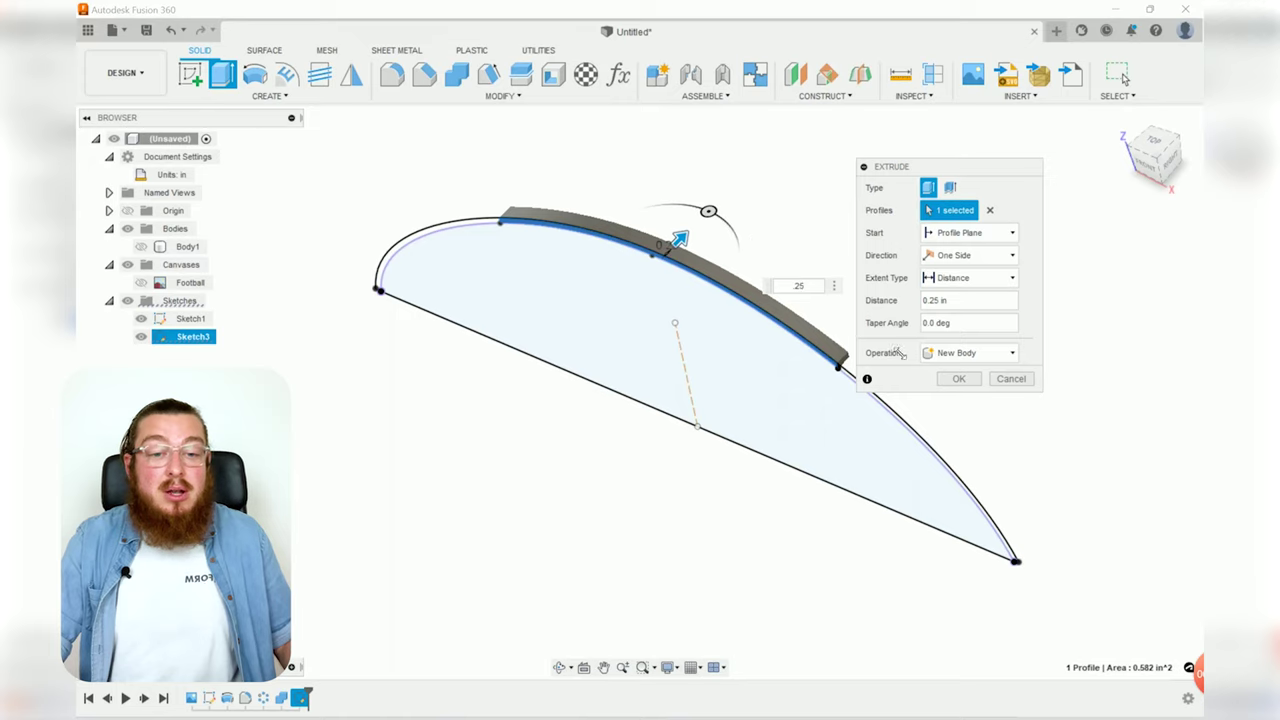
pyautogui.click(945, 379)
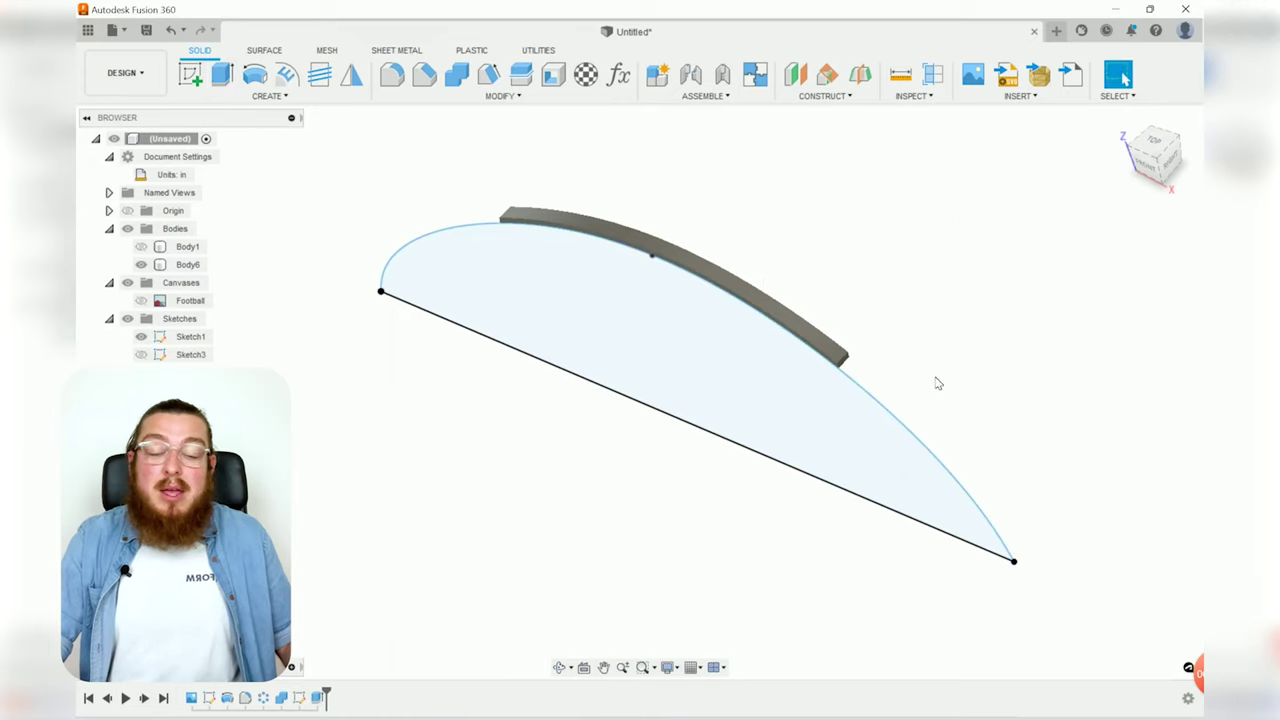
# - Start a fillet on the strip's curved outer face and the two short corner edges at its near end
pyautogui.click(540, 218)
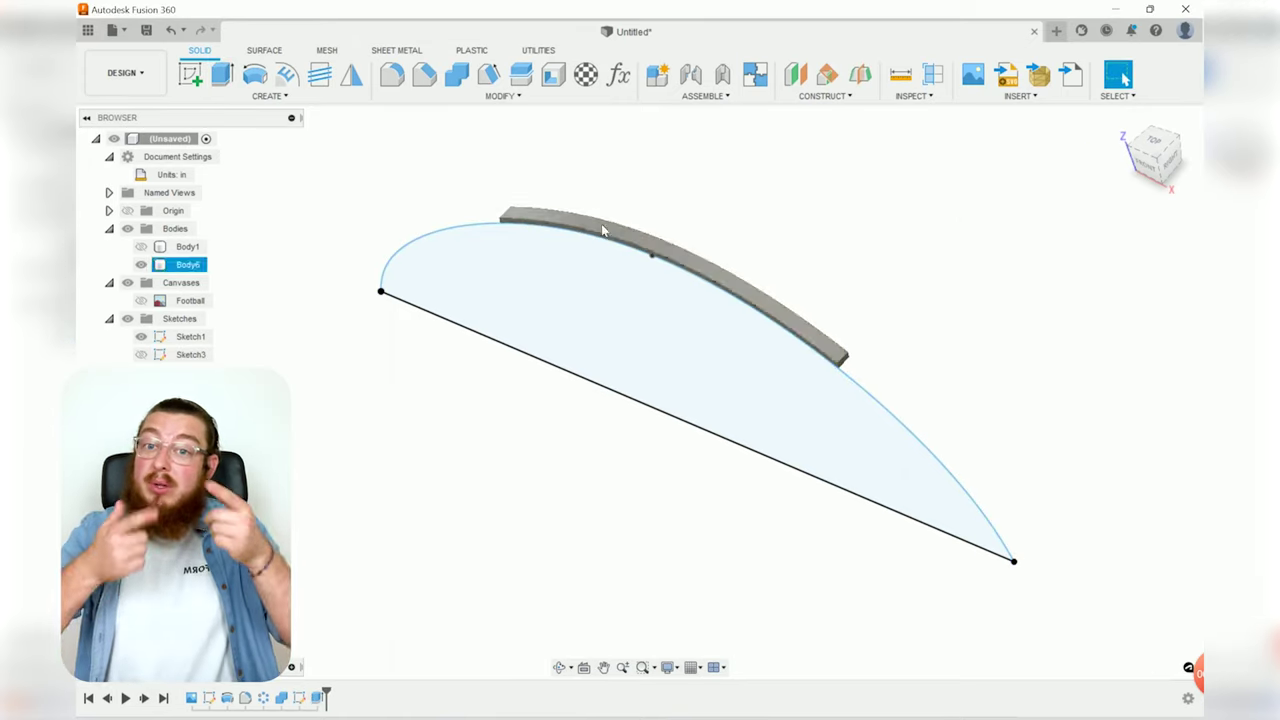
pyautogui.click(660, 222)
pyautogui.press('f')
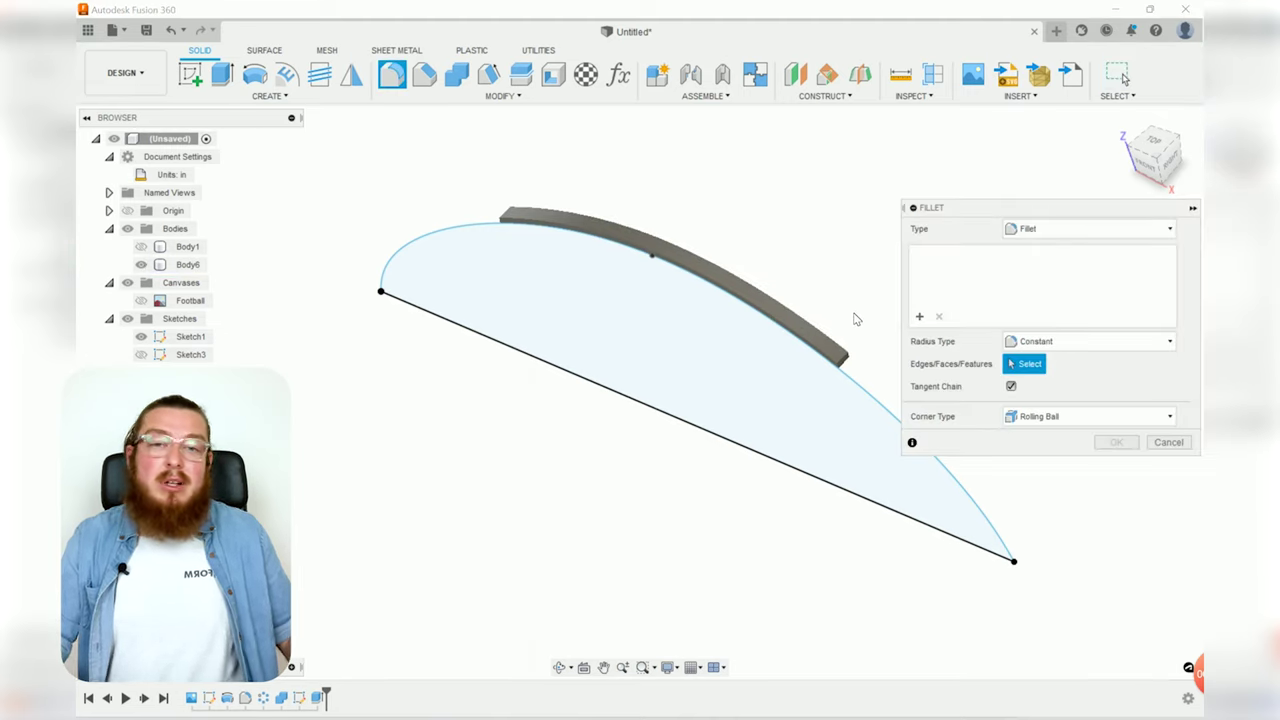
pyautogui.moveTo(849, 313); pyautogui.dragTo(771, 263, button='middle')
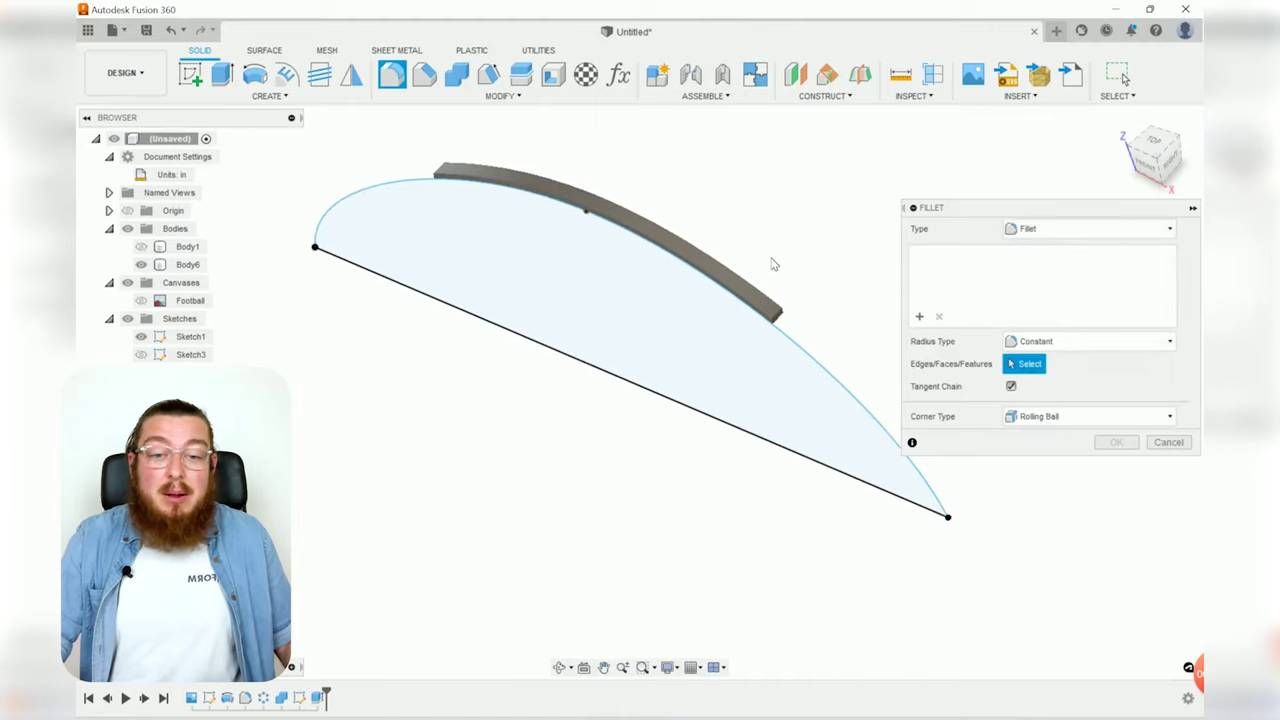
pyautogui.scroll(5, 771, 263)
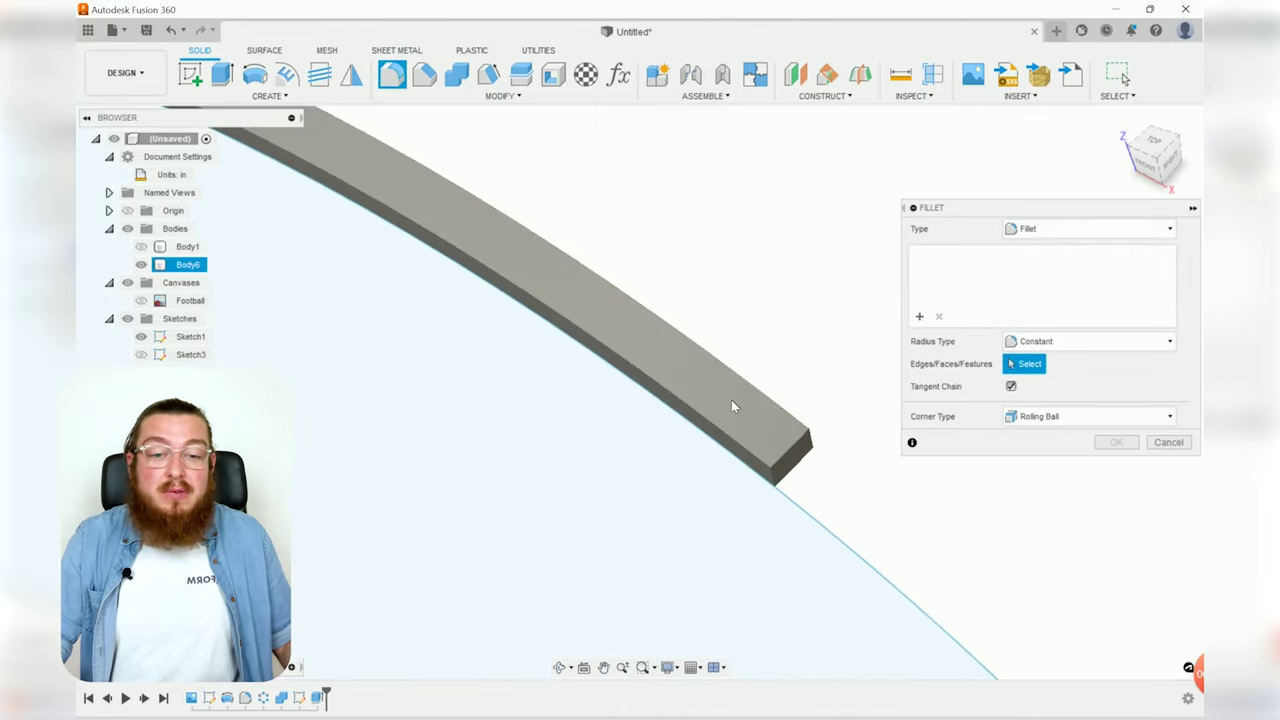
pyautogui.click(731, 405)
pyautogui.scroll(4, 722, 450)
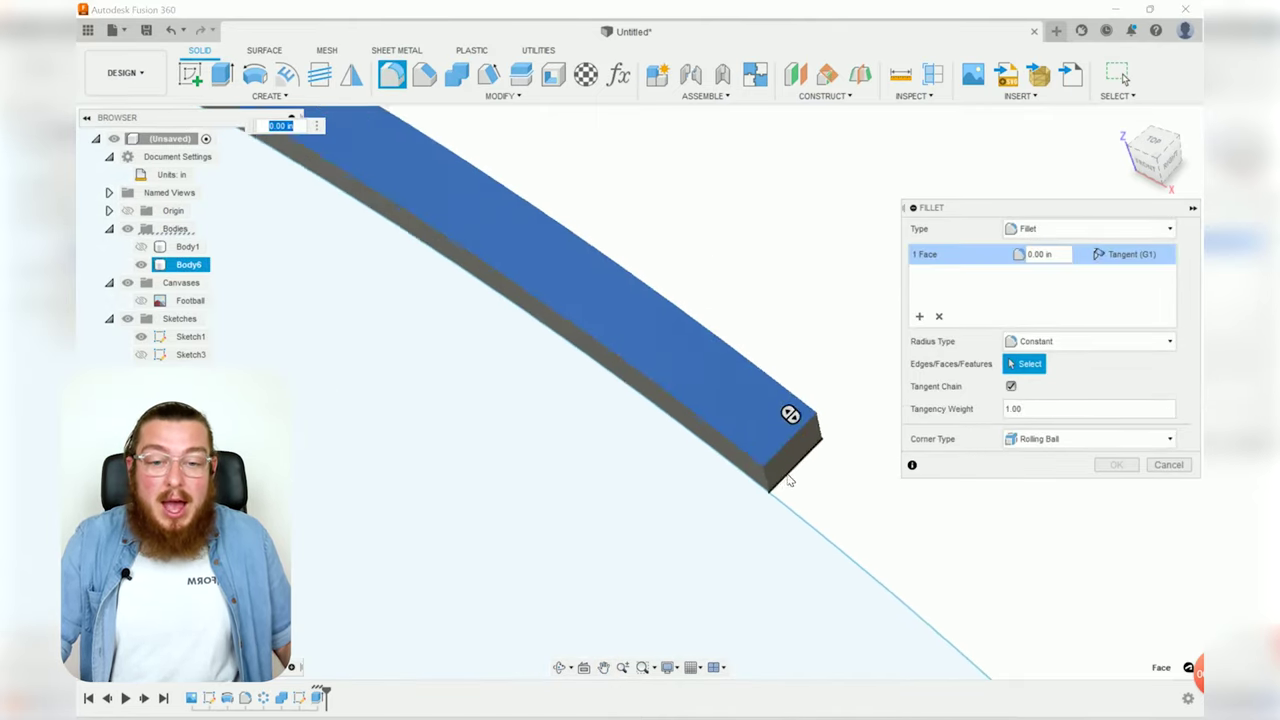
pyautogui.click(734, 473)
pyautogui.click(893, 320)
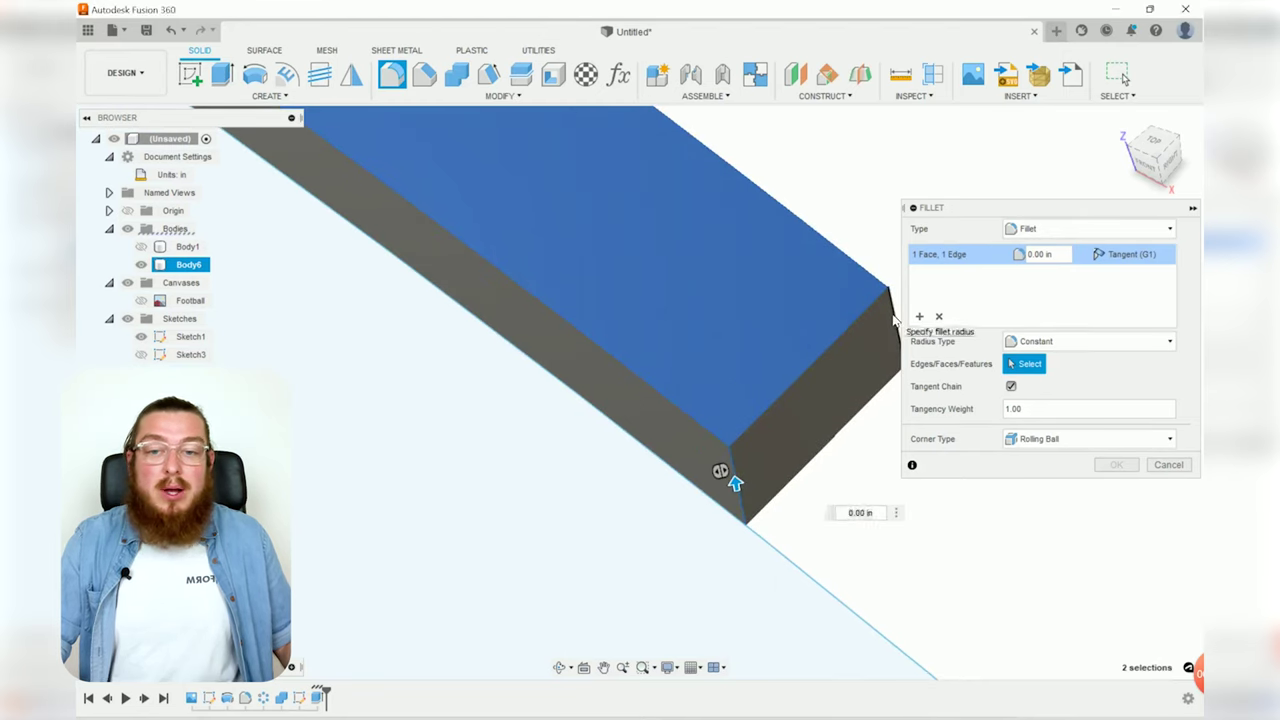
# - Add the two short corner edges at the strip's other end and fillet the whole selection with a 1/16 in radius
pyautogui.scroll(-10, 557, 186)
pyautogui.keyDown('shift'); pyautogui.moveTo(1005, 607); pyautogui.dragTo(492, 310, button='middle'); pyautogui.keyUp('shift')
pyautogui.click(528, 318)
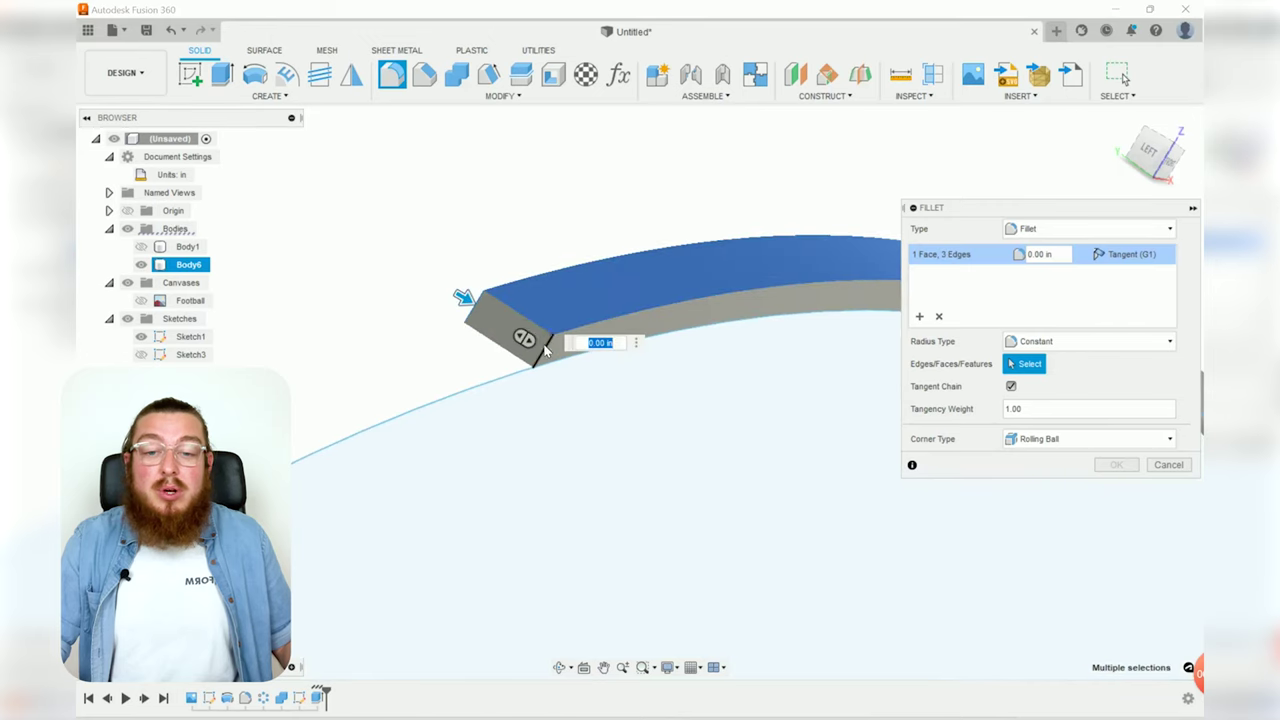
pyautogui.click(567, 277)
pyautogui.keyDown('shift'); pyautogui.moveTo(617, 194); pyautogui.dragTo(592, 219, button='middle'); pyautogui.keyUp('shift')
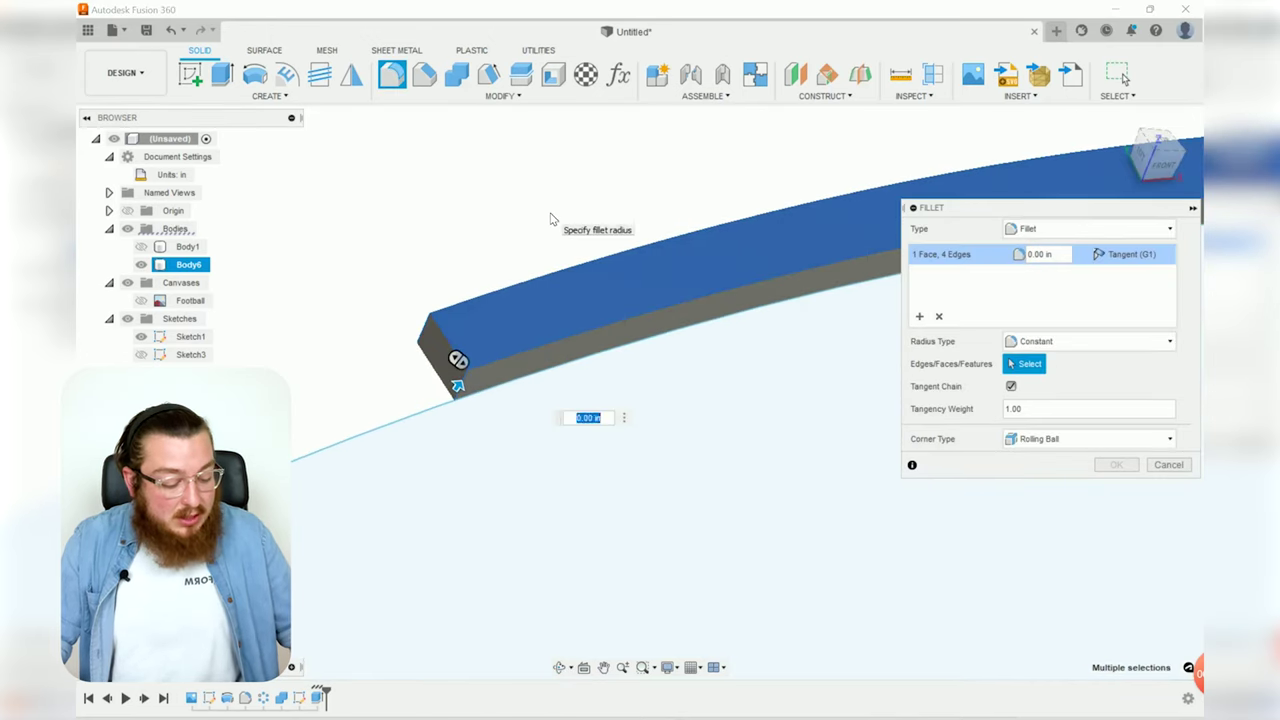
pyautogui.write('1/16')
pyautogui.keyDown('shift'); pyautogui.moveTo(481, 244); pyautogui.dragTo(826, 357, button='middle'); pyautogui.keyUp('shift')
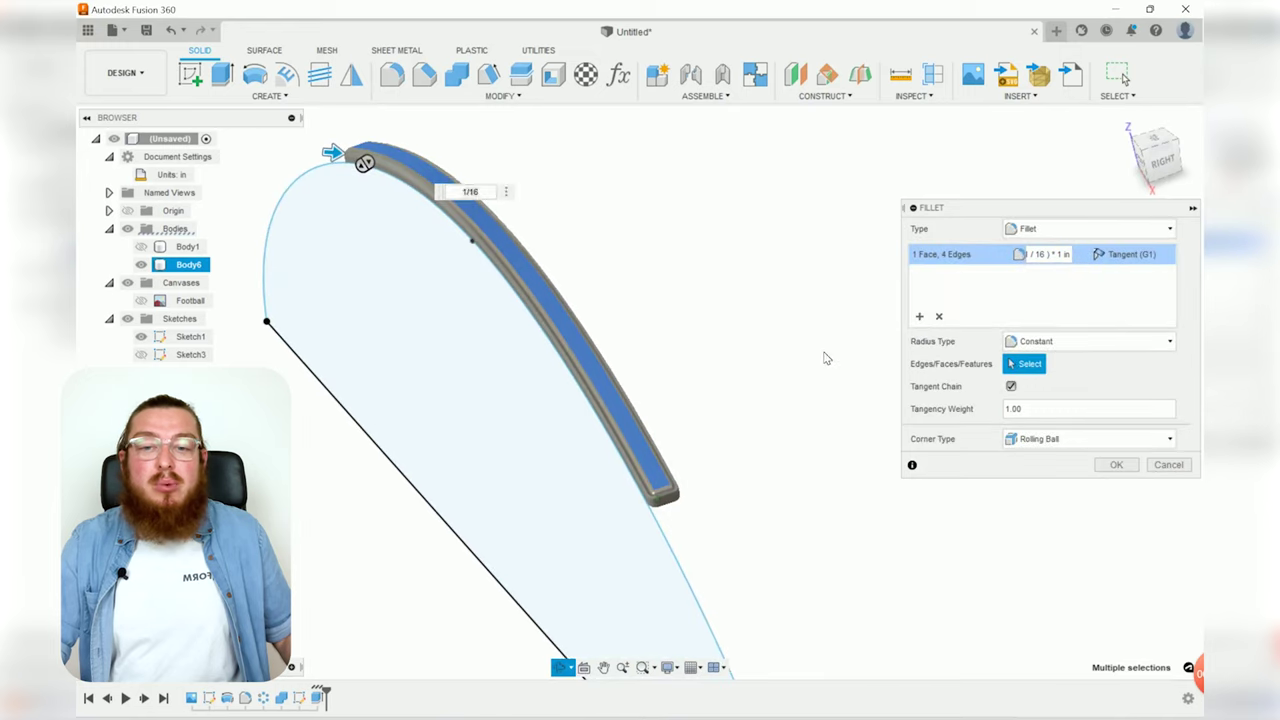
pyautogui.press('Return')
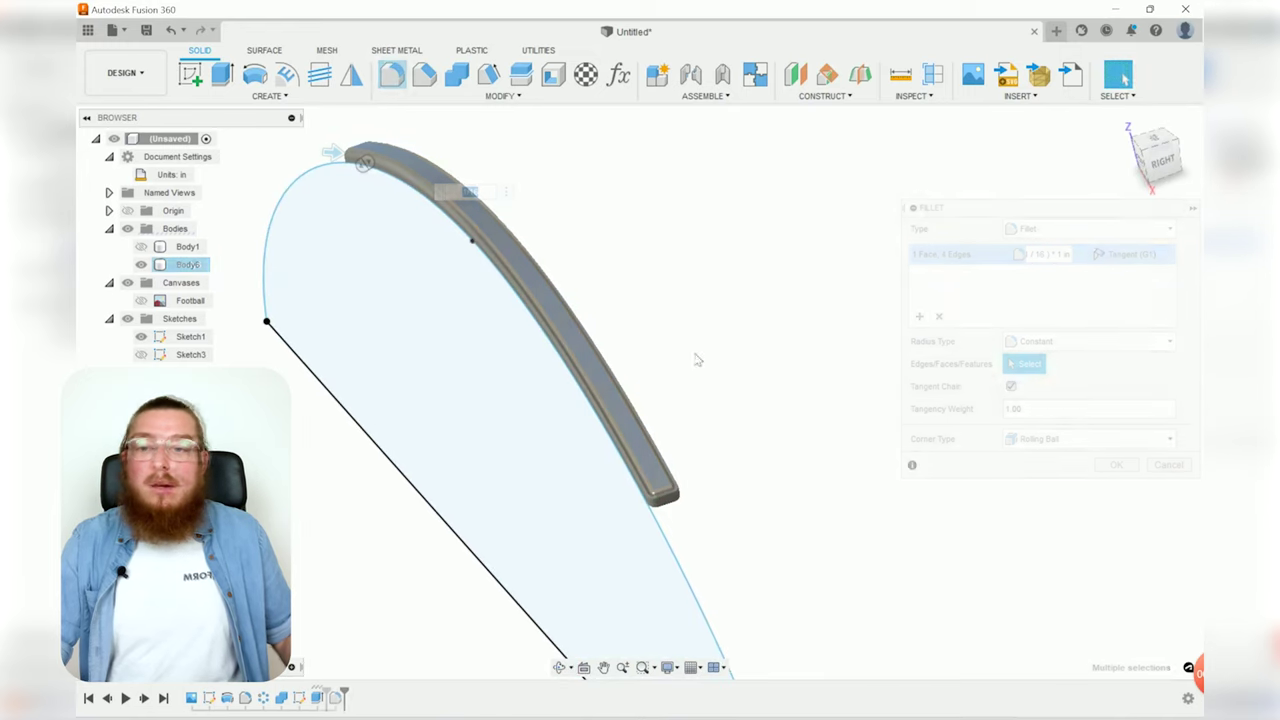
# - Mirror the filleted strip body across the origin plane of the football profile sketch as a new body
pyautogui.click(352, 75)
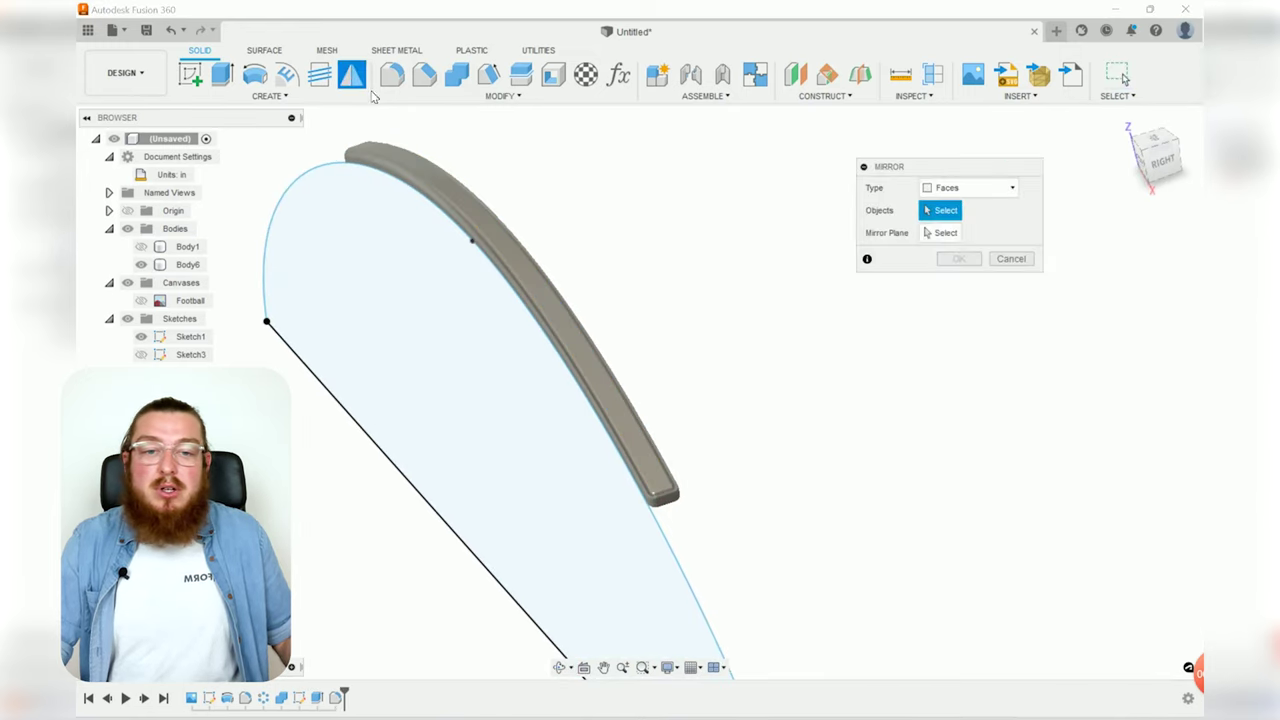
pyautogui.click(1011, 187)
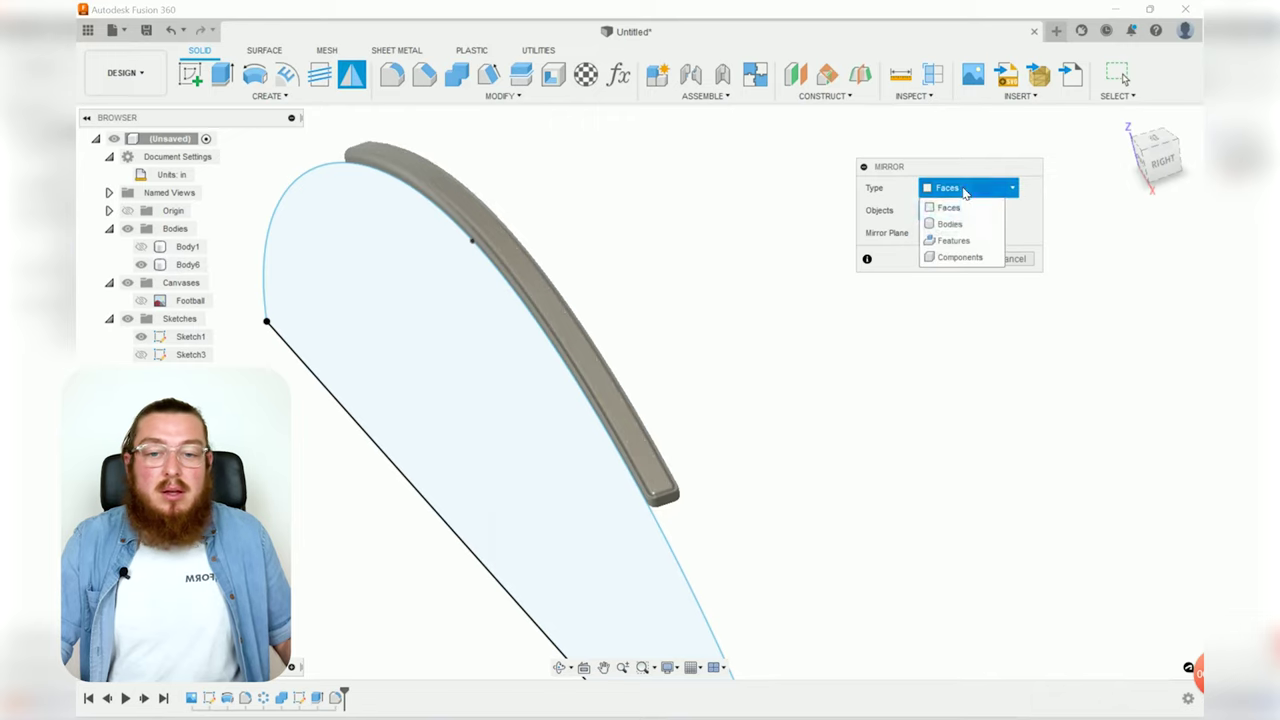
pyautogui.click(946, 220)
pyautogui.click(594, 365)
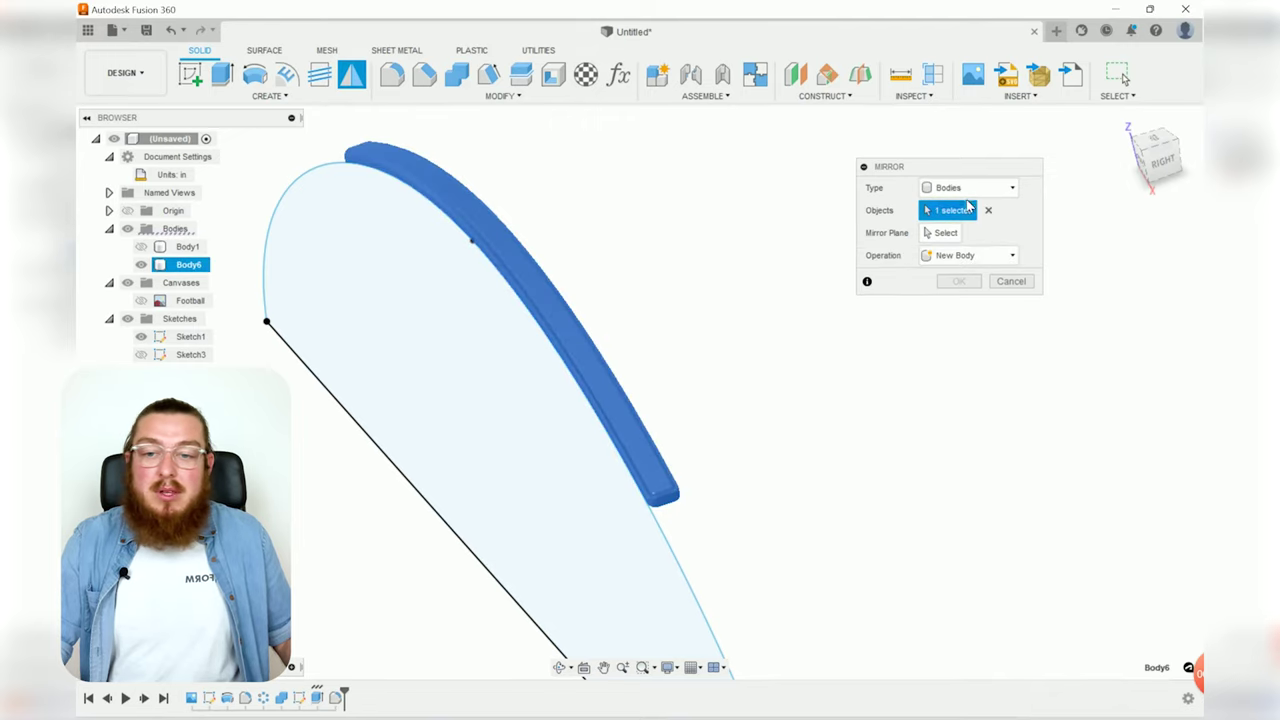
pyautogui.click(926, 232)
pyautogui.click(316, 310)
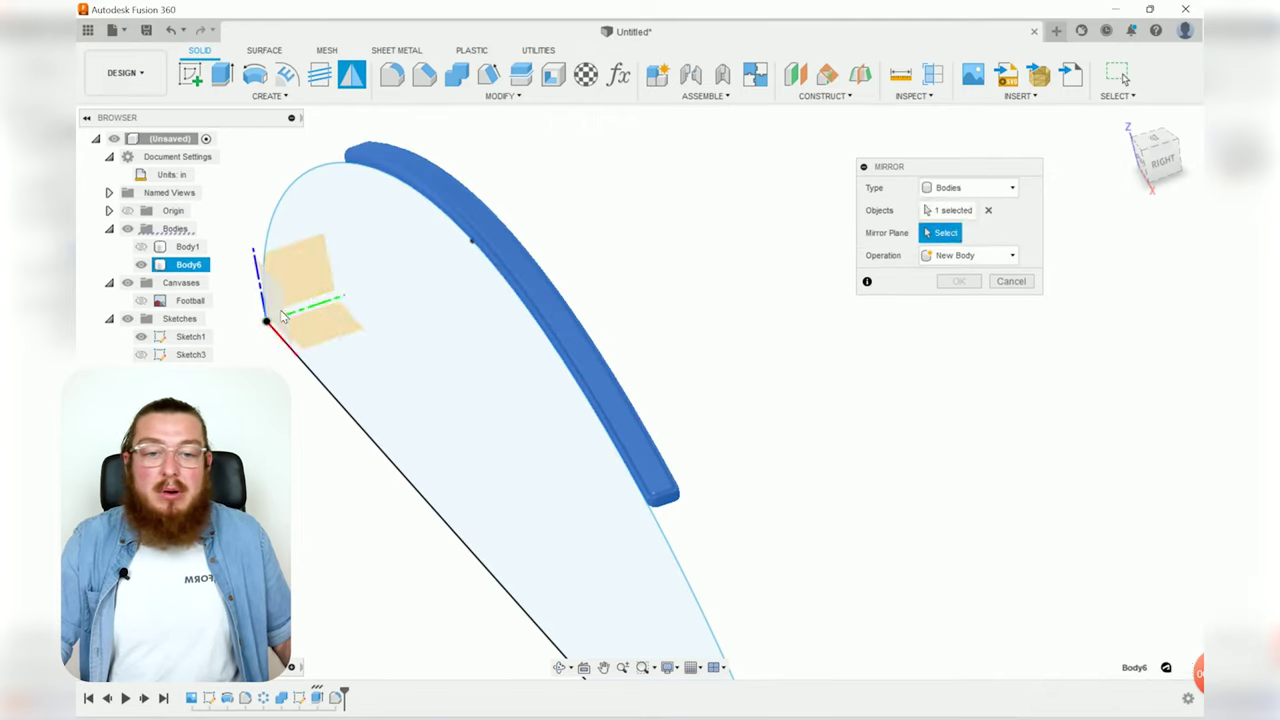
pyautogui.click(965, 282)
pyautogui.press('Escape')
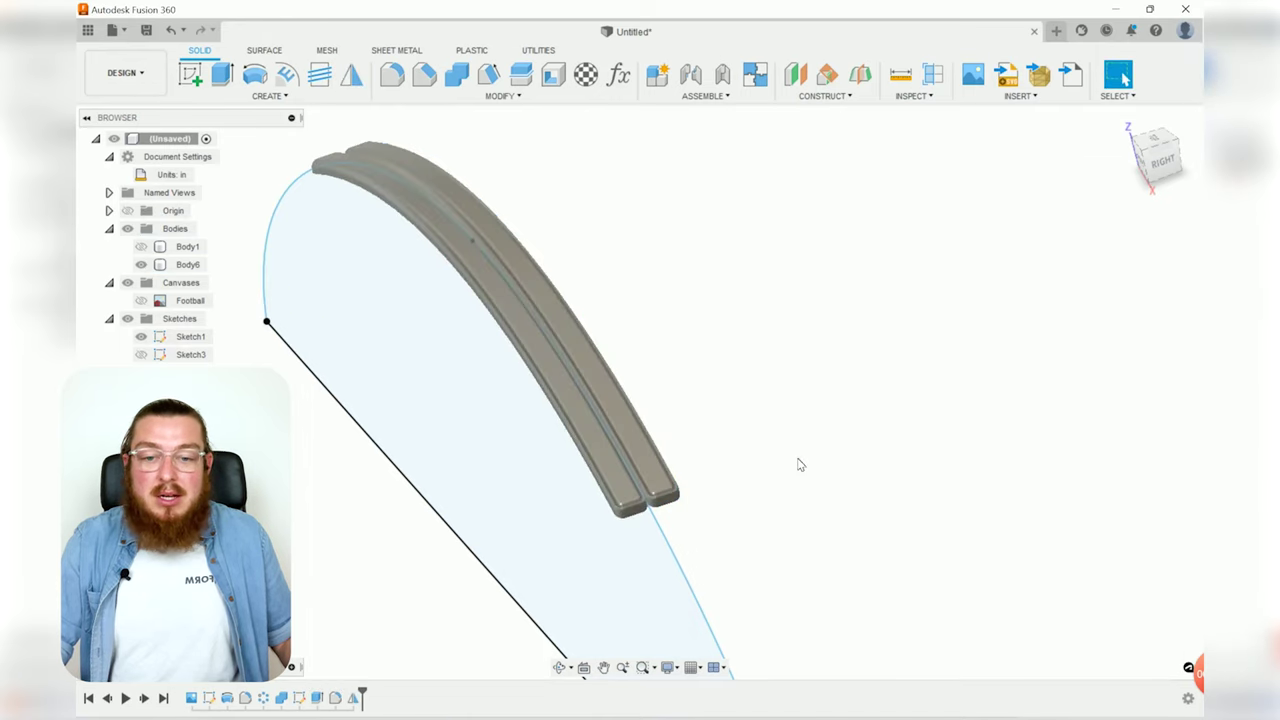
# - Examine the two mirrored strips and the profile curve between them, up close and from the side
pyautogui.keyDown('shift'); pyautogui.moveTo(797, 463); pyautogui.dragTo(637, 466, button='middle'); pyautogui.keyUp('shift')
pyautogui.scroll(5, 645, 480)
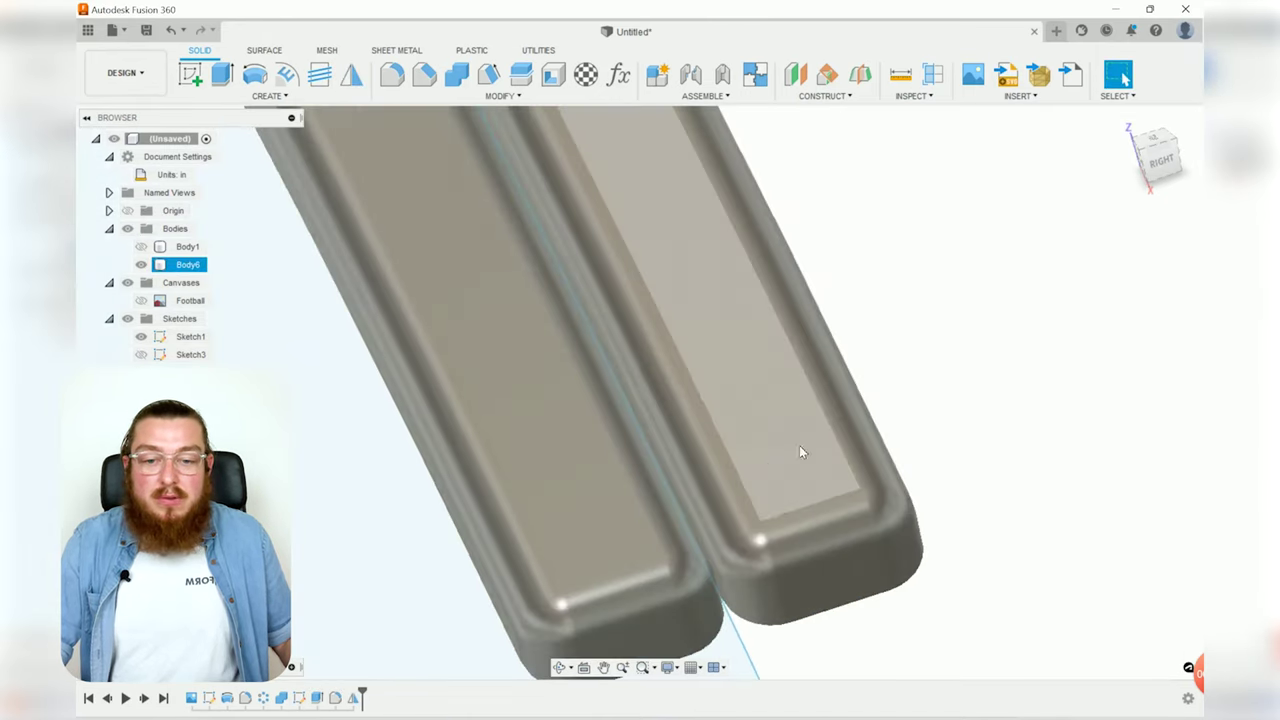
pyautogui.keyDown('shift'); pyautogui.moveTo(800, 449); pyautogui.dragTo(674, 457, button='middle'); pyautogui.keyUp('shift')
pyautogui.scroll(-3, 684, 363)
pyautogui.keyDown('shift'); pyautogui.moveTo(684, 363); pyautogui.dragTo(605, 313, button='middle'); pyautogui.keyUp('shift')
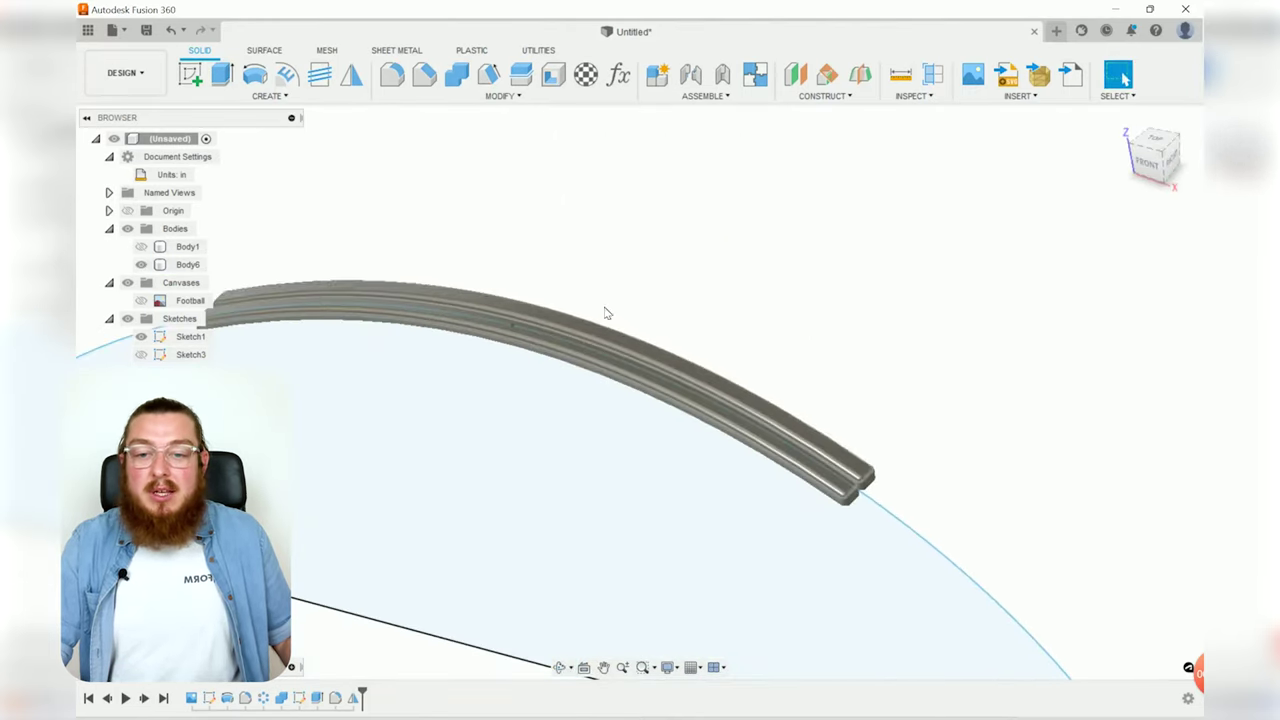
pyautogui.click(500, 332)
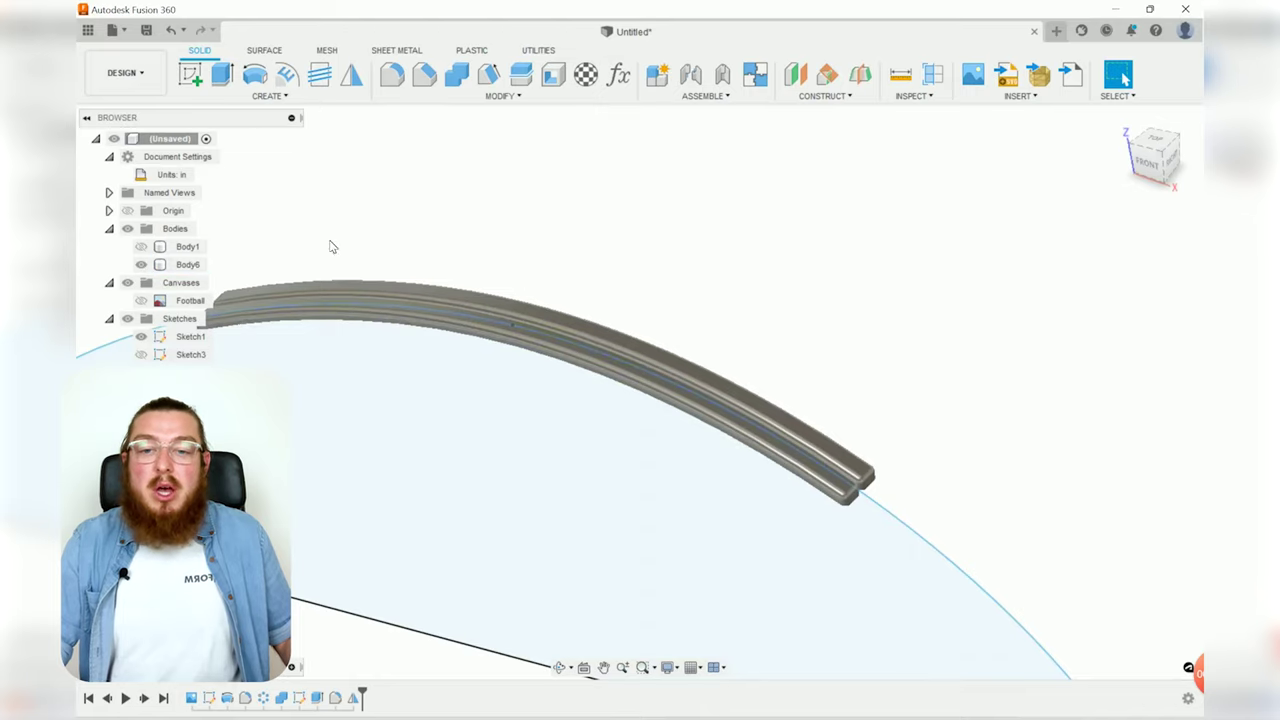
pyautogui.scroll(-2, 655, 232)
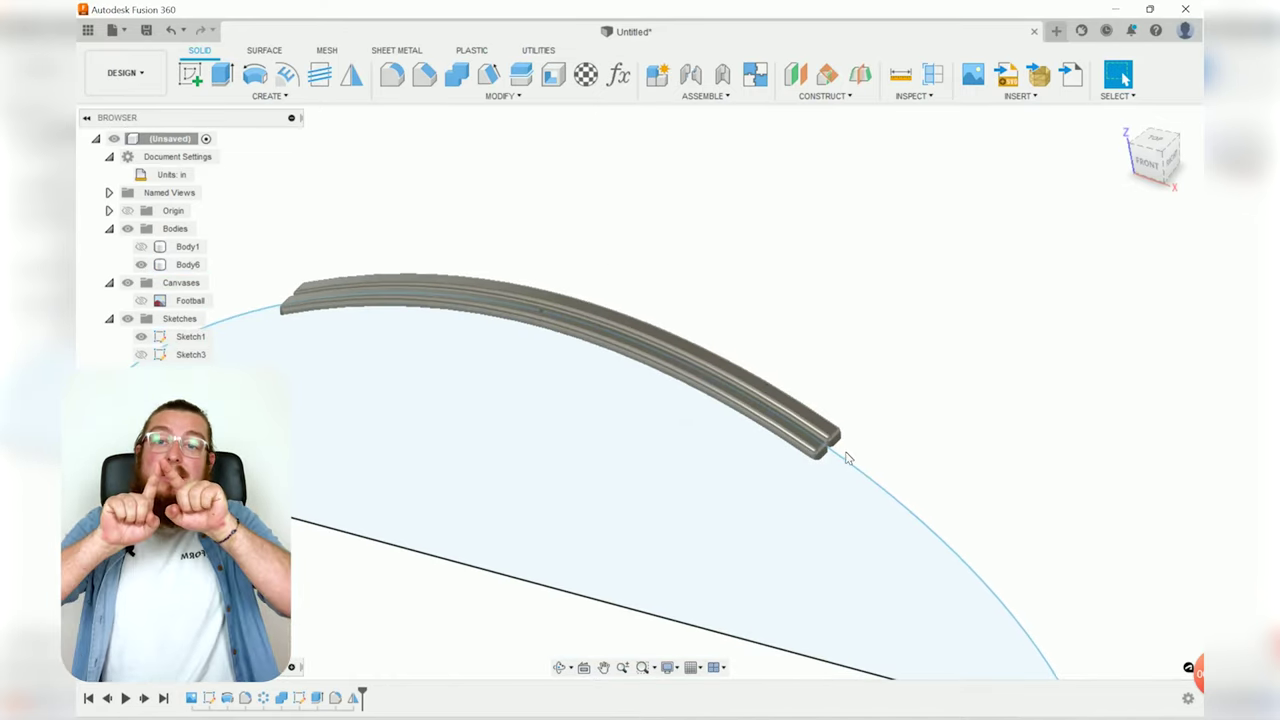
pyautogui.click(834, 448)
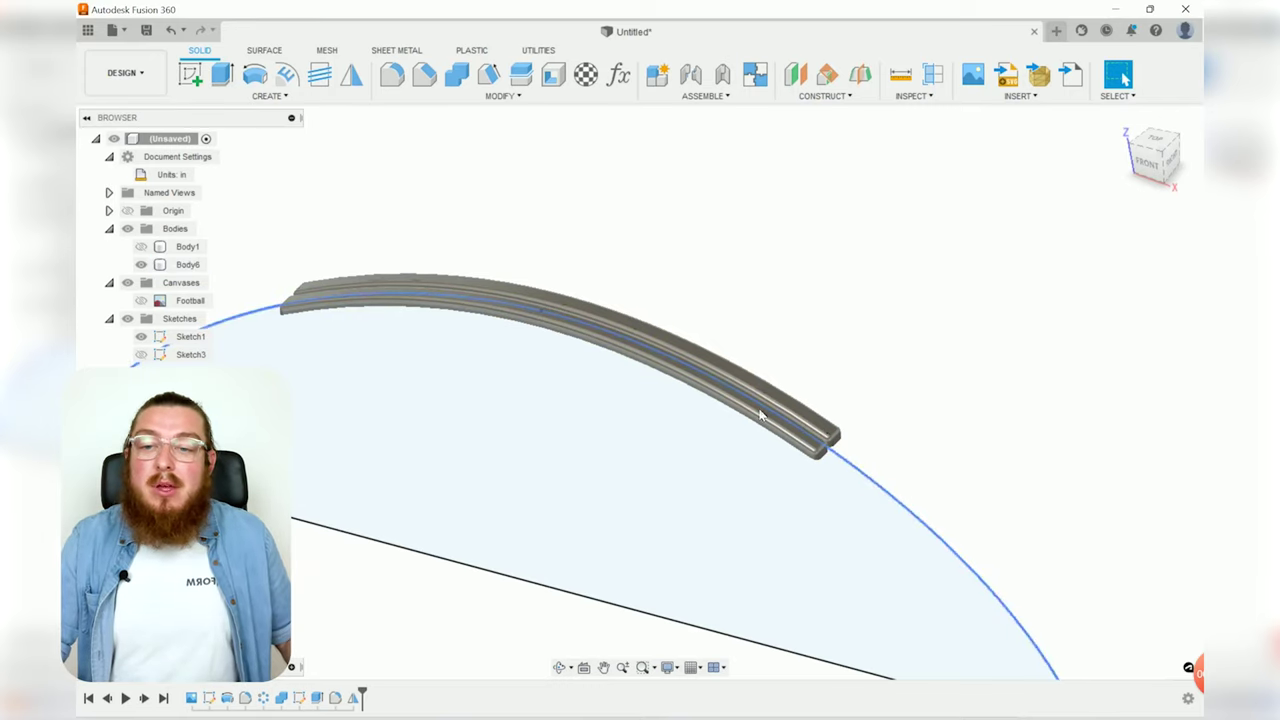
pyautogui.press('Escape')
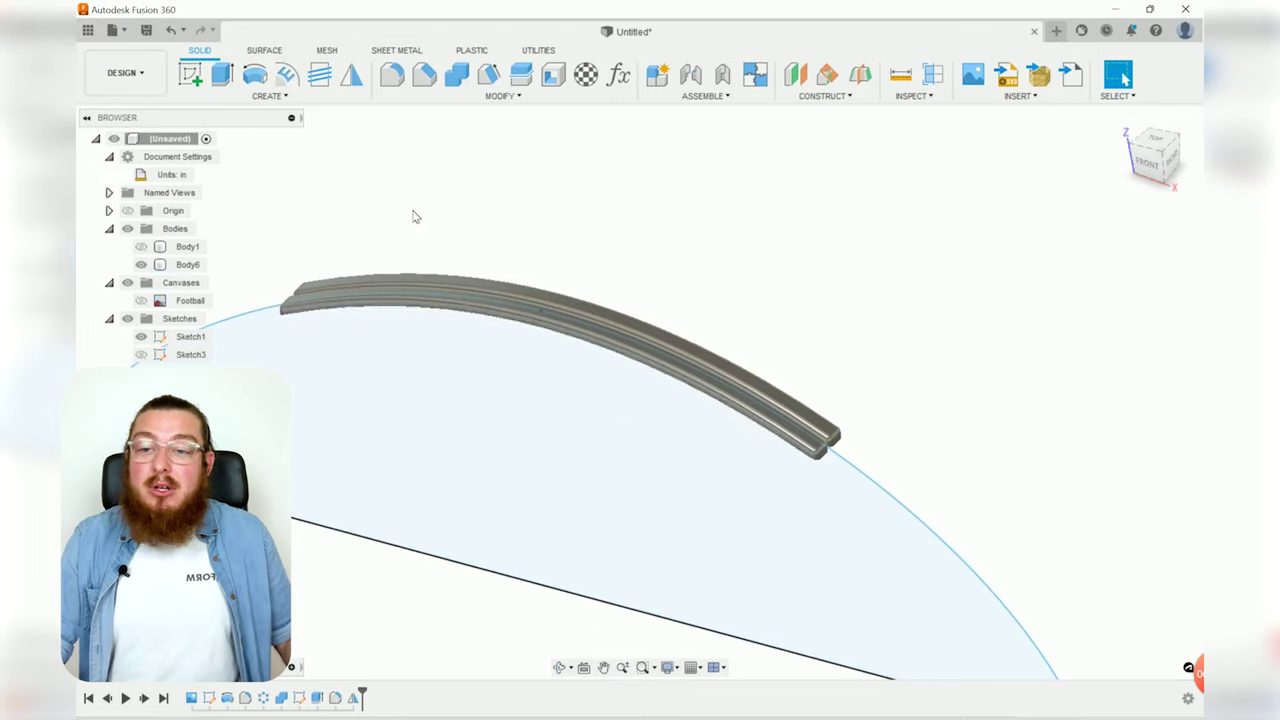
# - Create an offset plane 11.25/2 in from the YZ plane, at the middle of the football's length
pyautogui.scroll(-3, 284, 261)
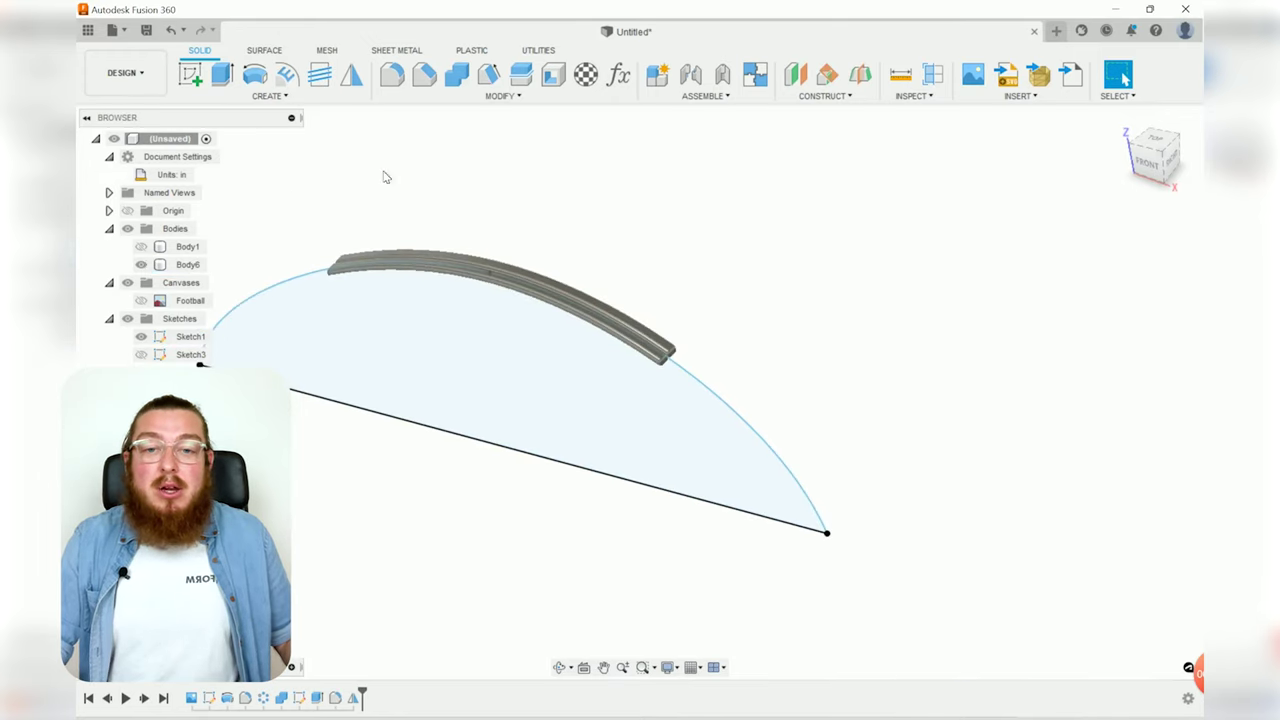
pyautogui.click(803, 79)
pyautogui.moveTo(560, 250); pyautogui.dragTo(678, 246, button='middle')
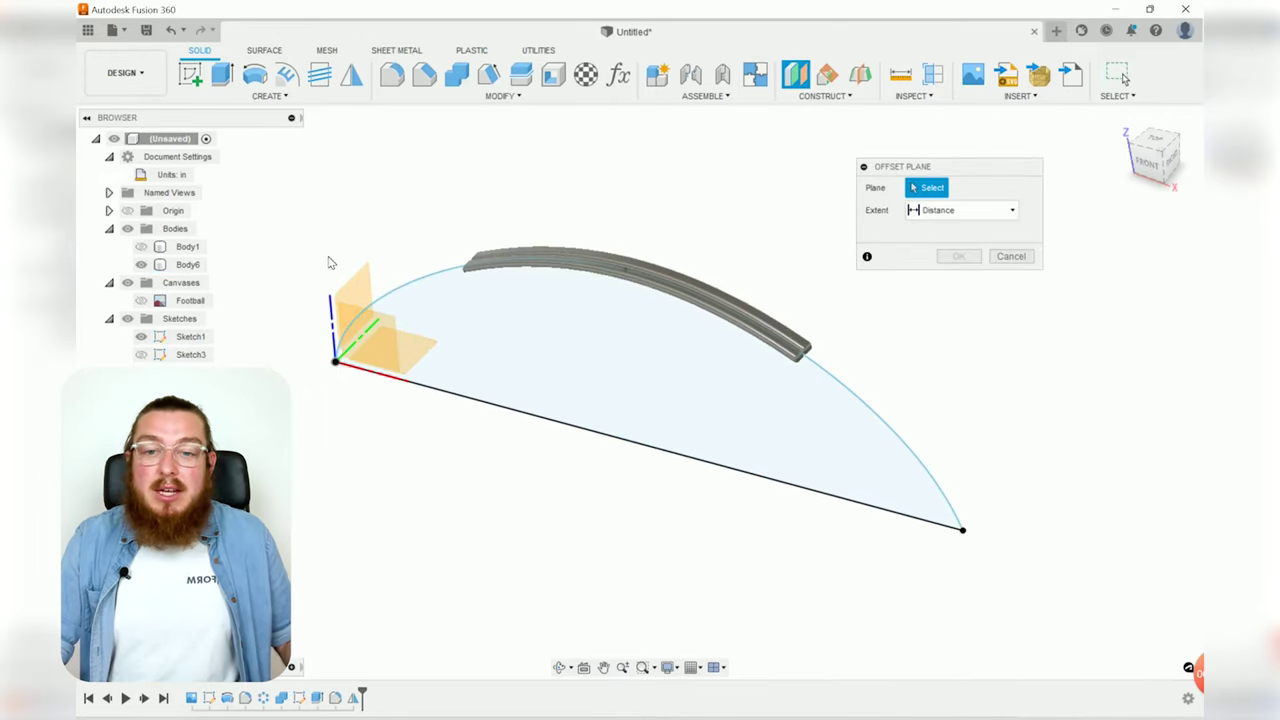
pyautogui.click(350, 278)
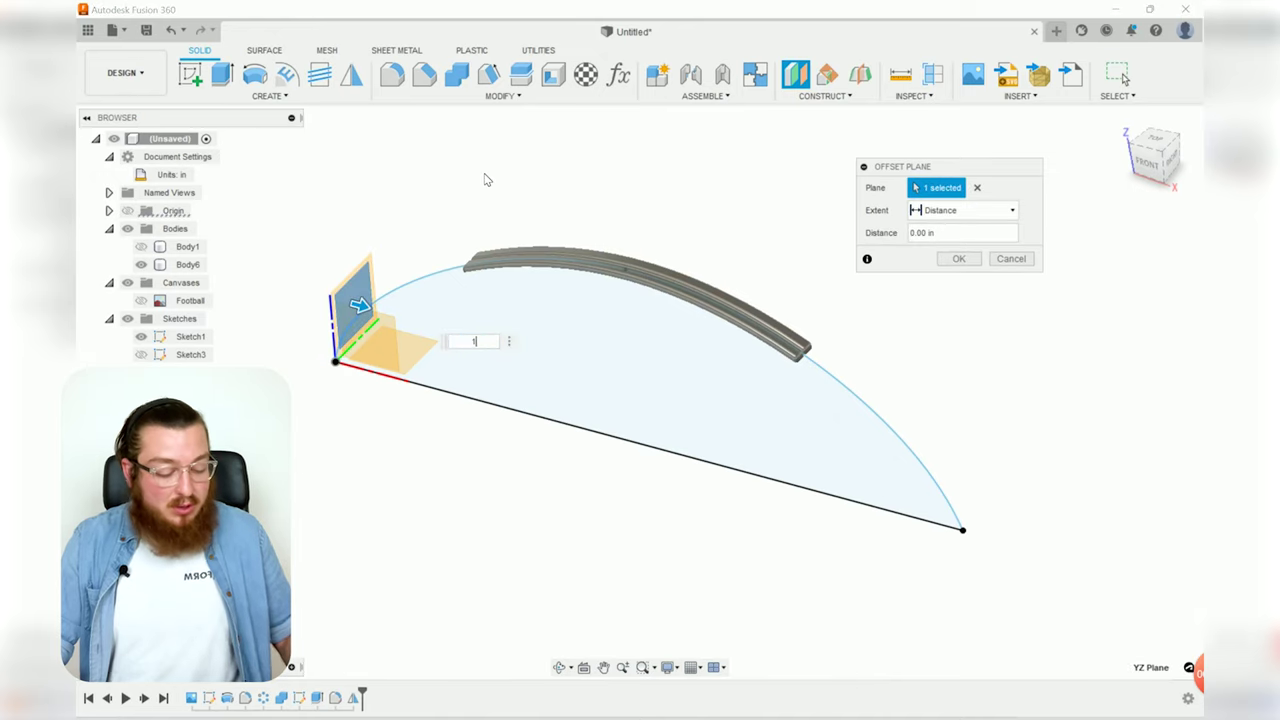
pyautogui.write('11.25/2')
pyautogui.press('Return')
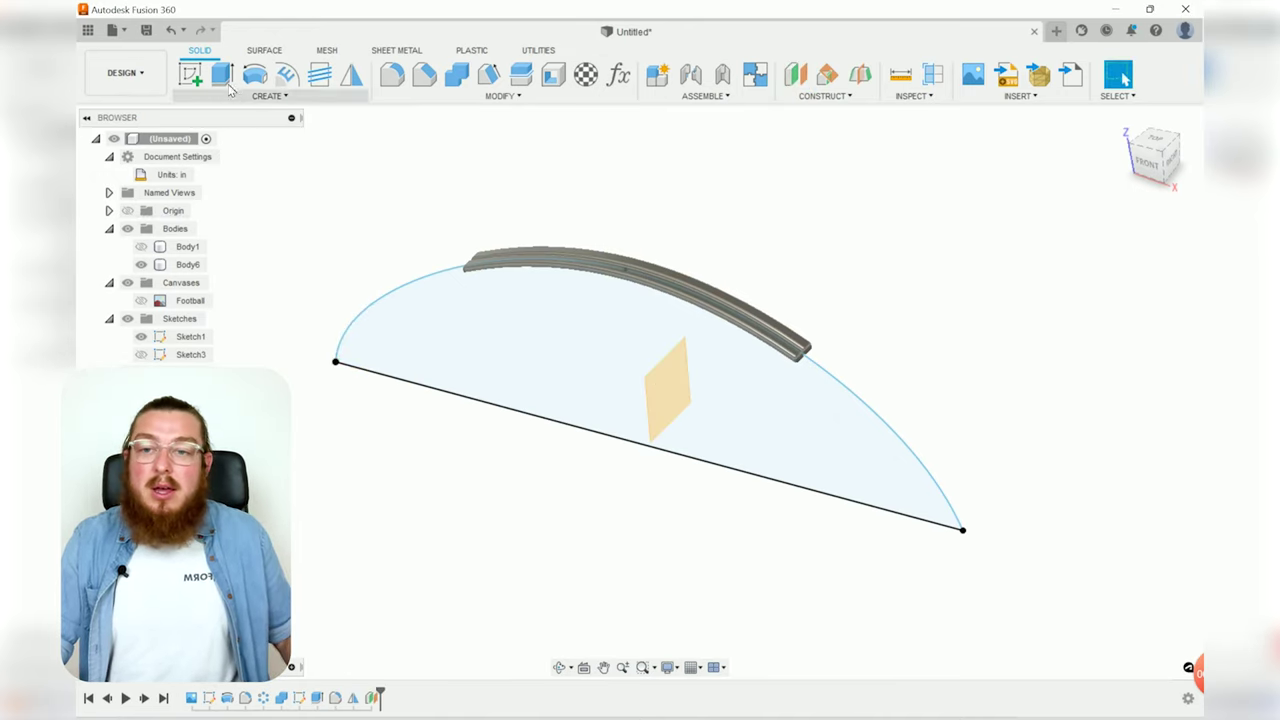
# - Sketch two three-point arcs above the strips on the offset plane, an outer one about 1.4 in wide and a smaller one beneath it
pyautogui.click(186, 78)
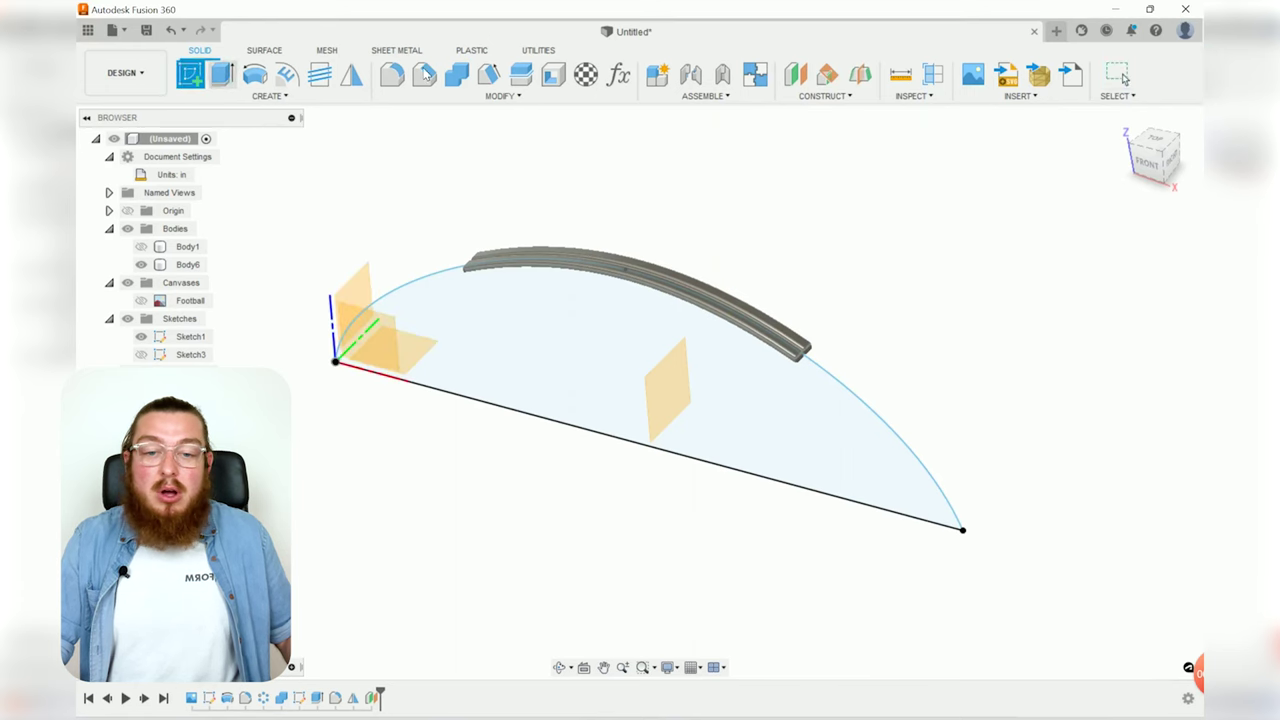
pyautogui.click(800, 383)
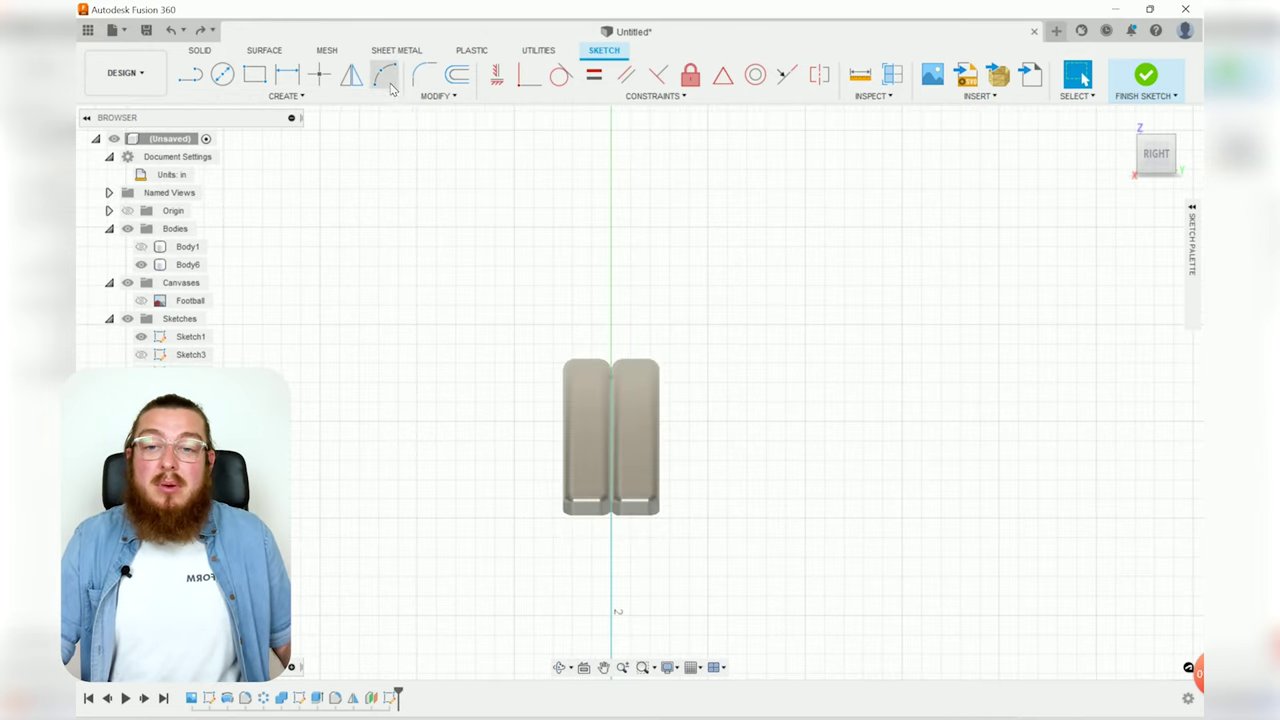
pyautogui.click(385, 75)
pyautogui.click(474, 263)
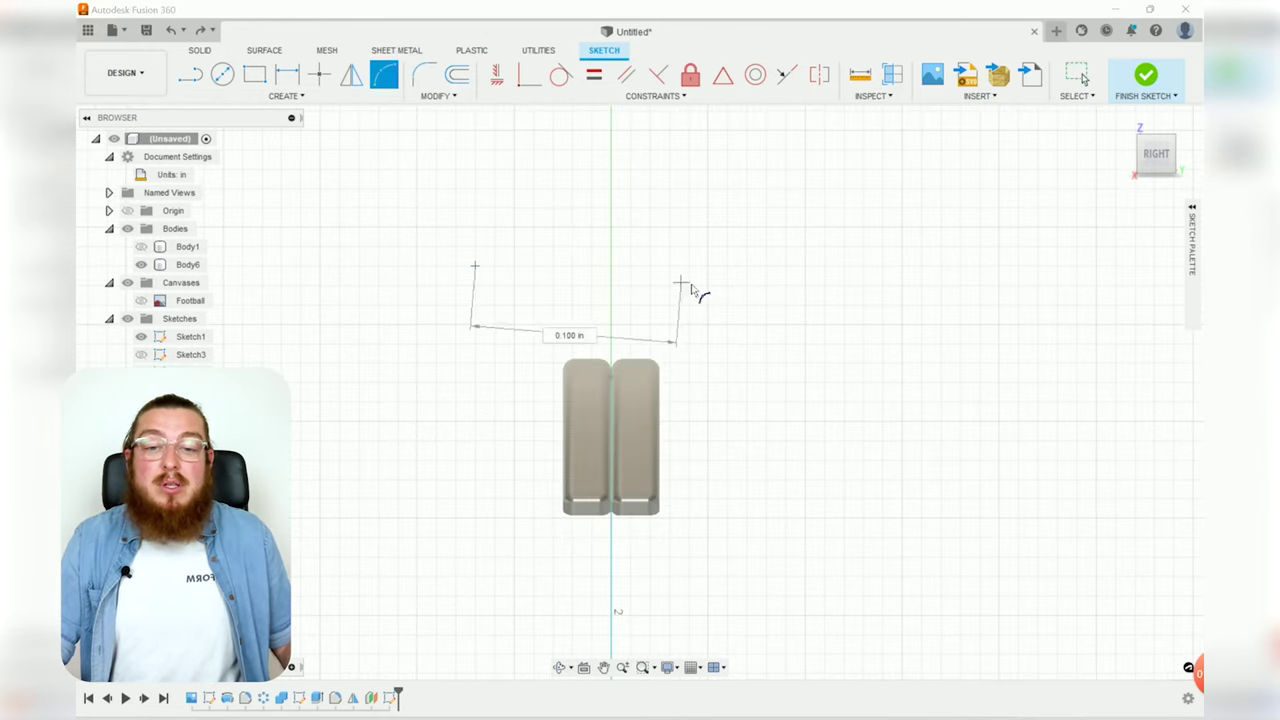
pyautogui.click(746, 266)
pyautogui.click(626, 222)
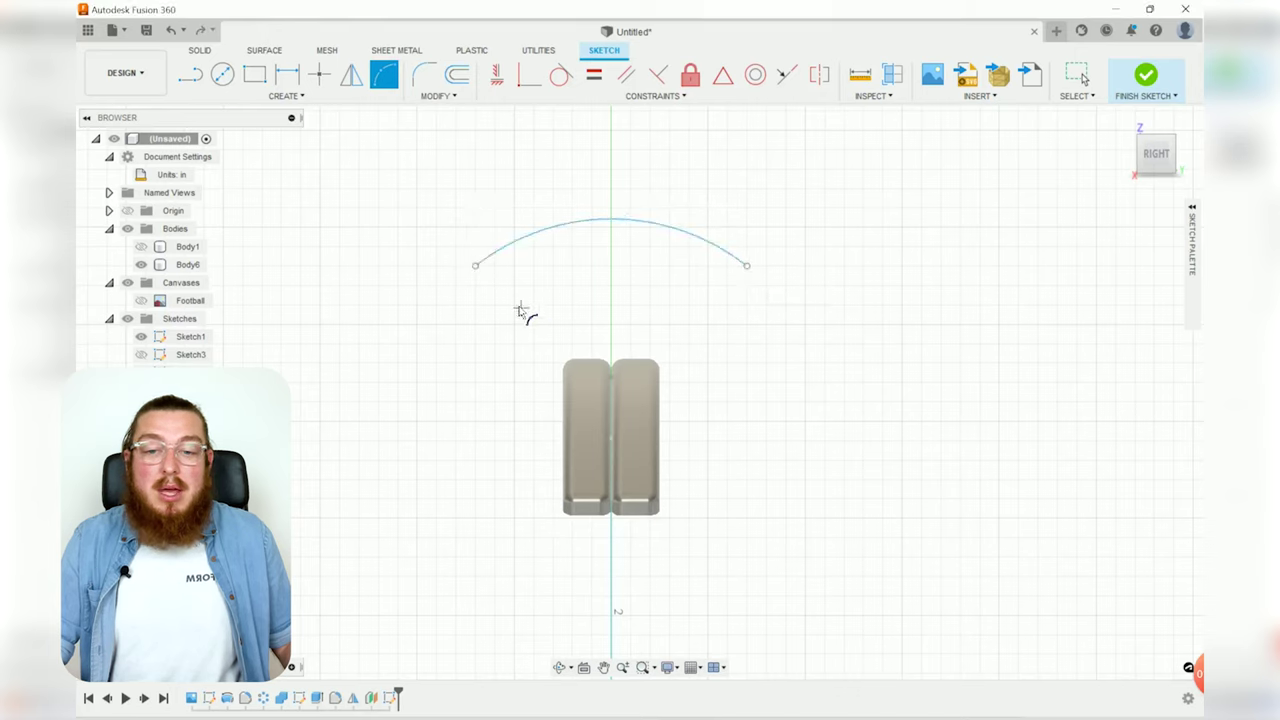
pyautogui.click(514, 305)
pyautogui.click(681, 304)
pyautogui.click(630, 266)
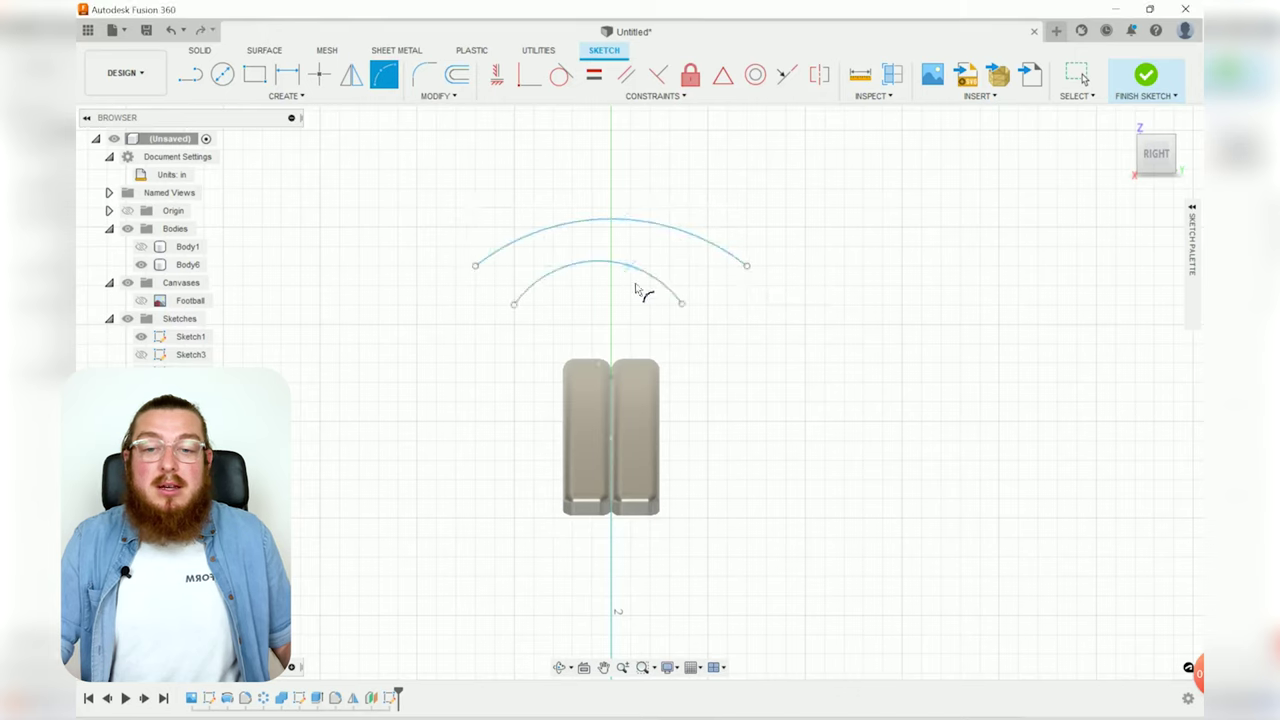
pyautogui.press('Escape')
# - Join the matching ends of the two arcs with straight lines to close the curved profile
pyautogui.press('l')
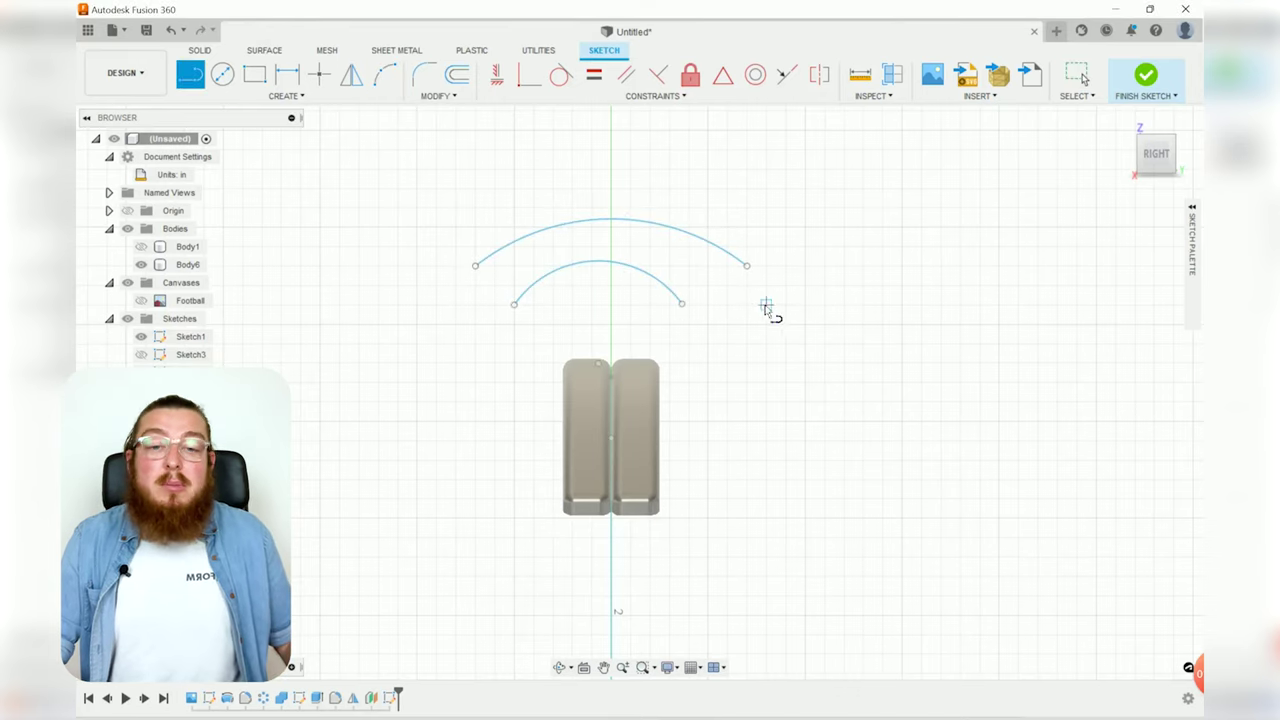
pyautogui.click(681, 304)
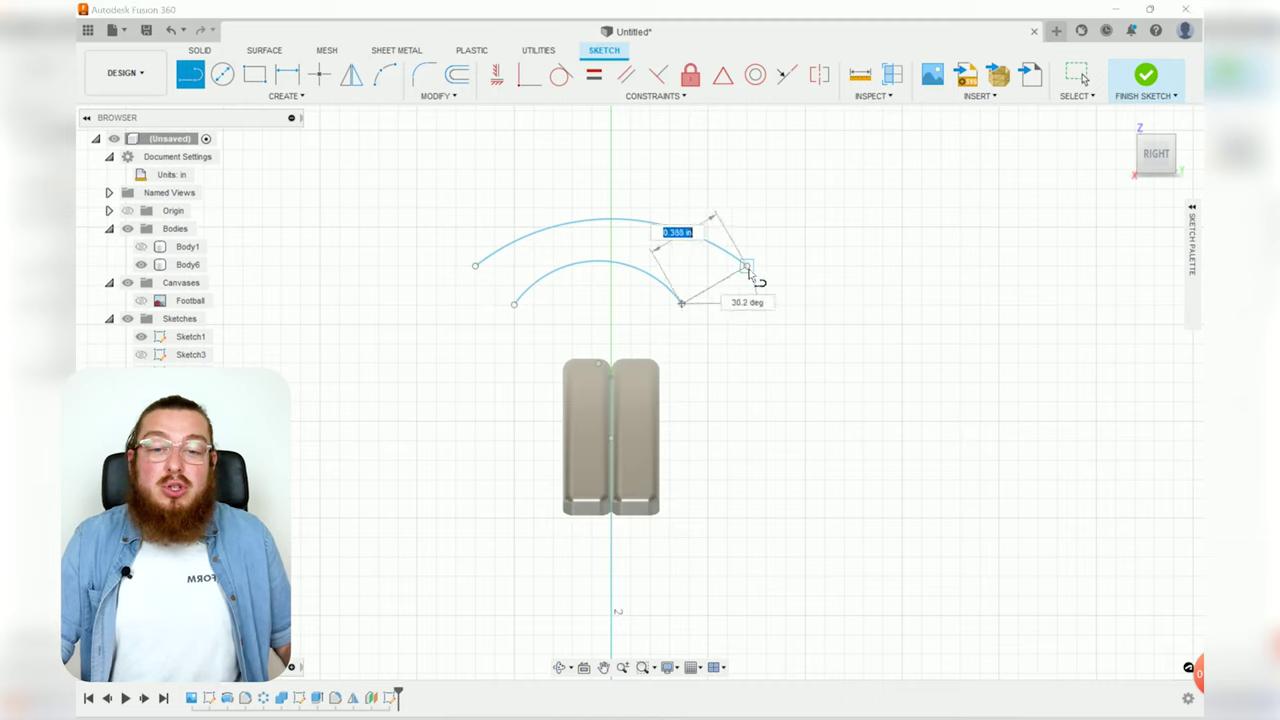
pyautogui.click(748, 267)
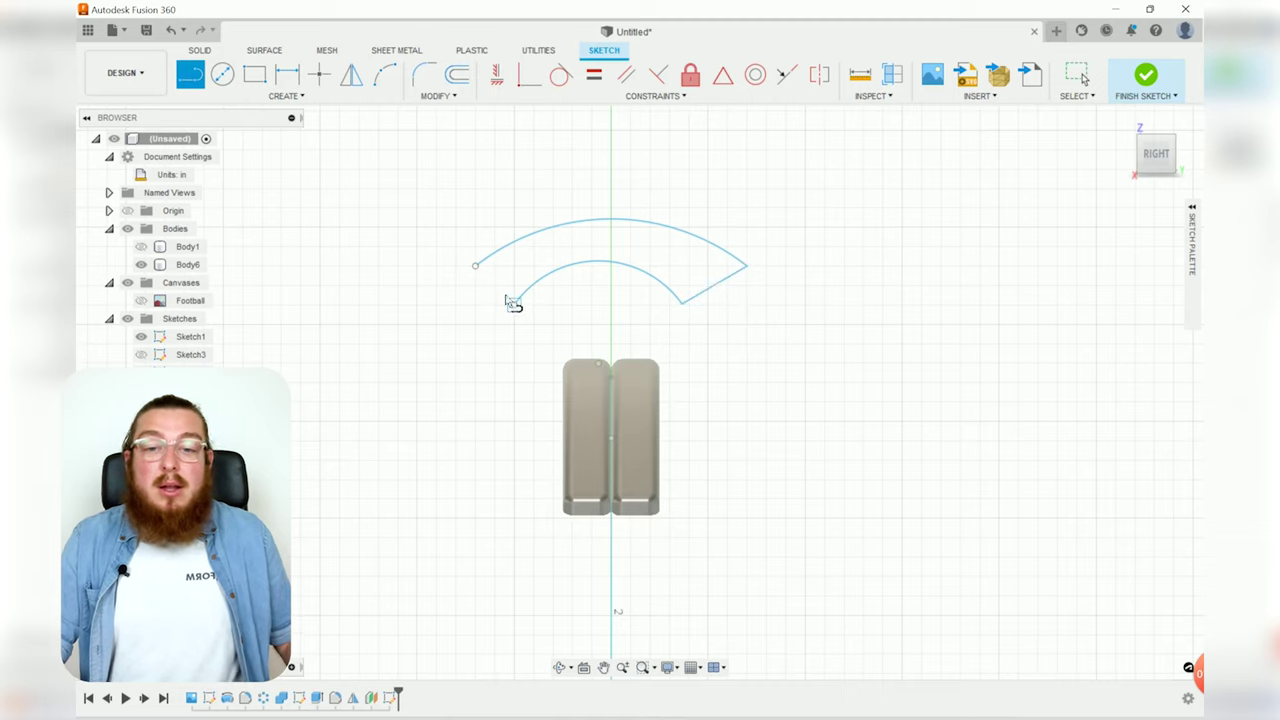
pyautogui.click(513, 303)
pyautogui.click(476, 265)
pyautogui.press('Escape')
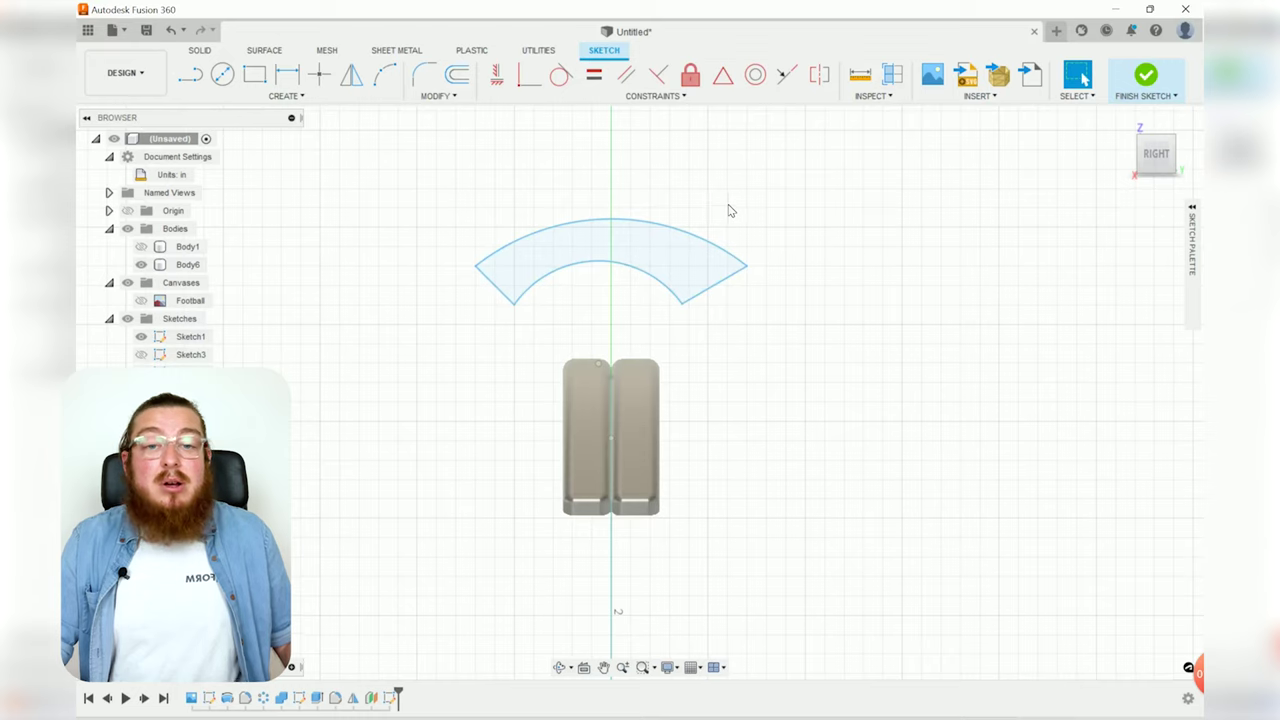
# - Apply a Concentric constraint to the outer and inner arcs
pyautogui.click(756, 76)
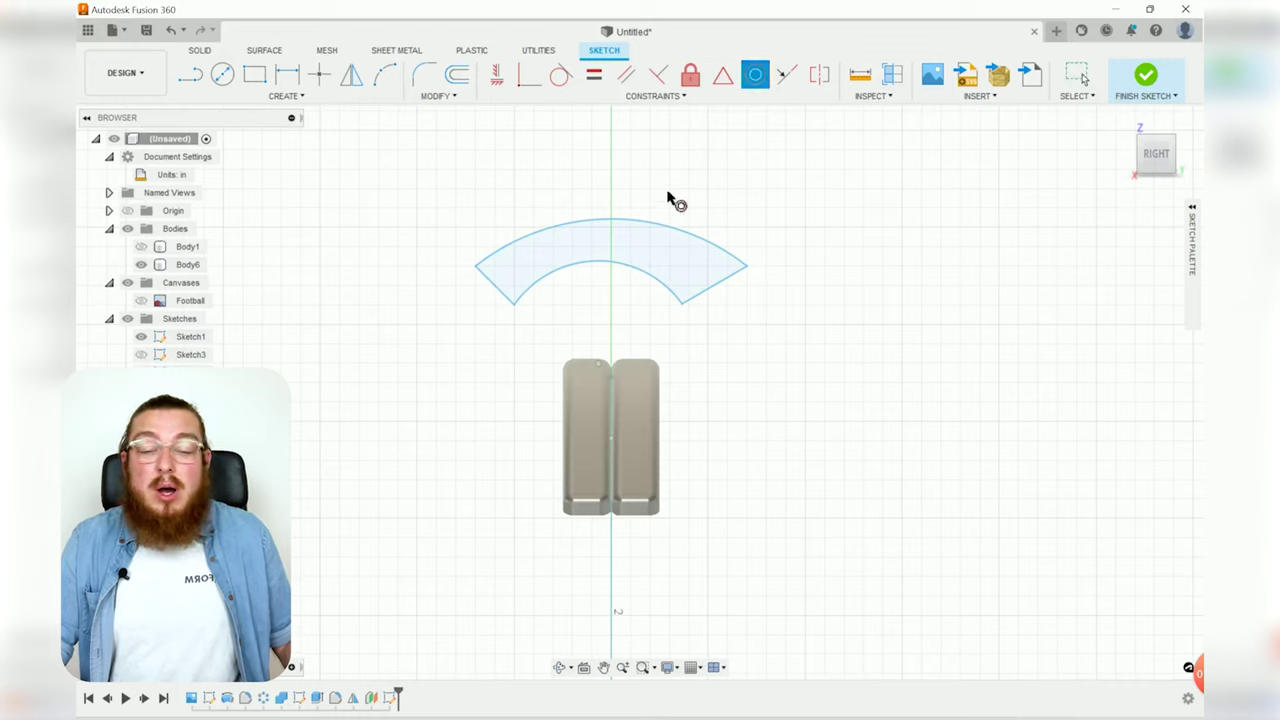
pyautogui.click(640, 235)
pyautogui.click(632, 267)
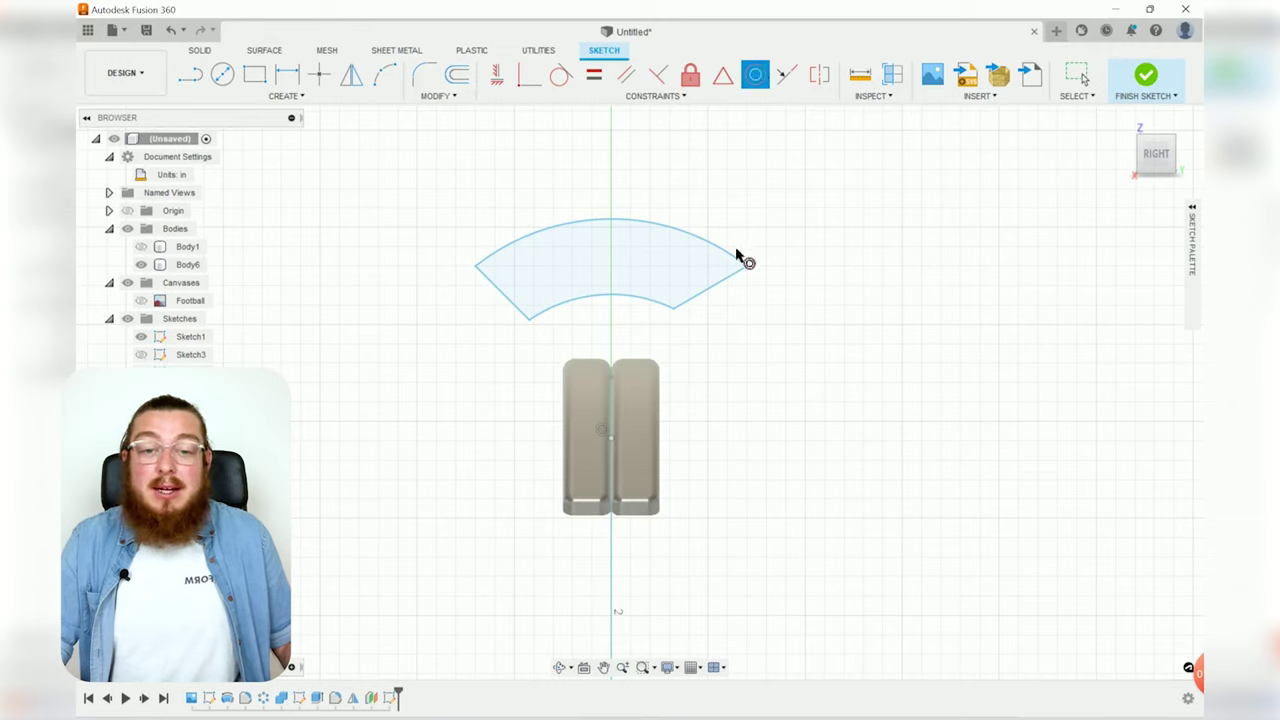
pyautogui.press('Escape')
pyautogui.press('Escape')
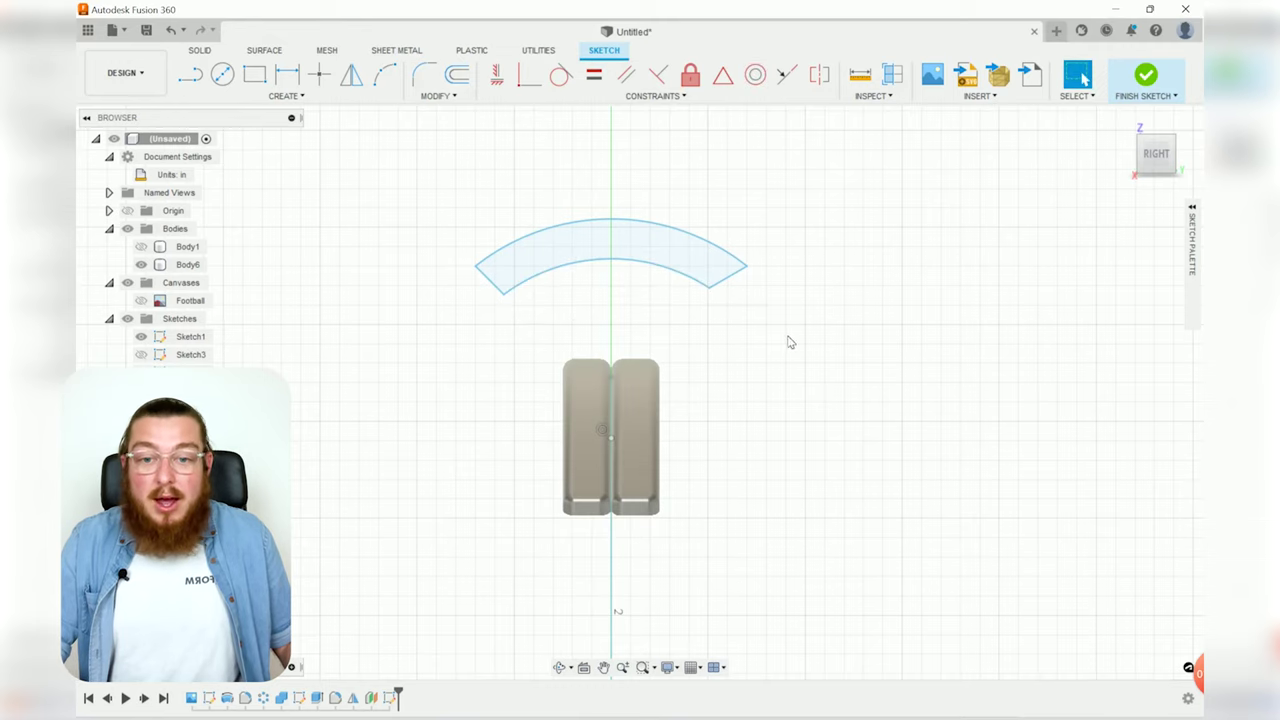
# - Dimension the width between the outer arc's two endpoints as 1.5 in
pyautogui.press('d')
pyautogui.click(477, 267)
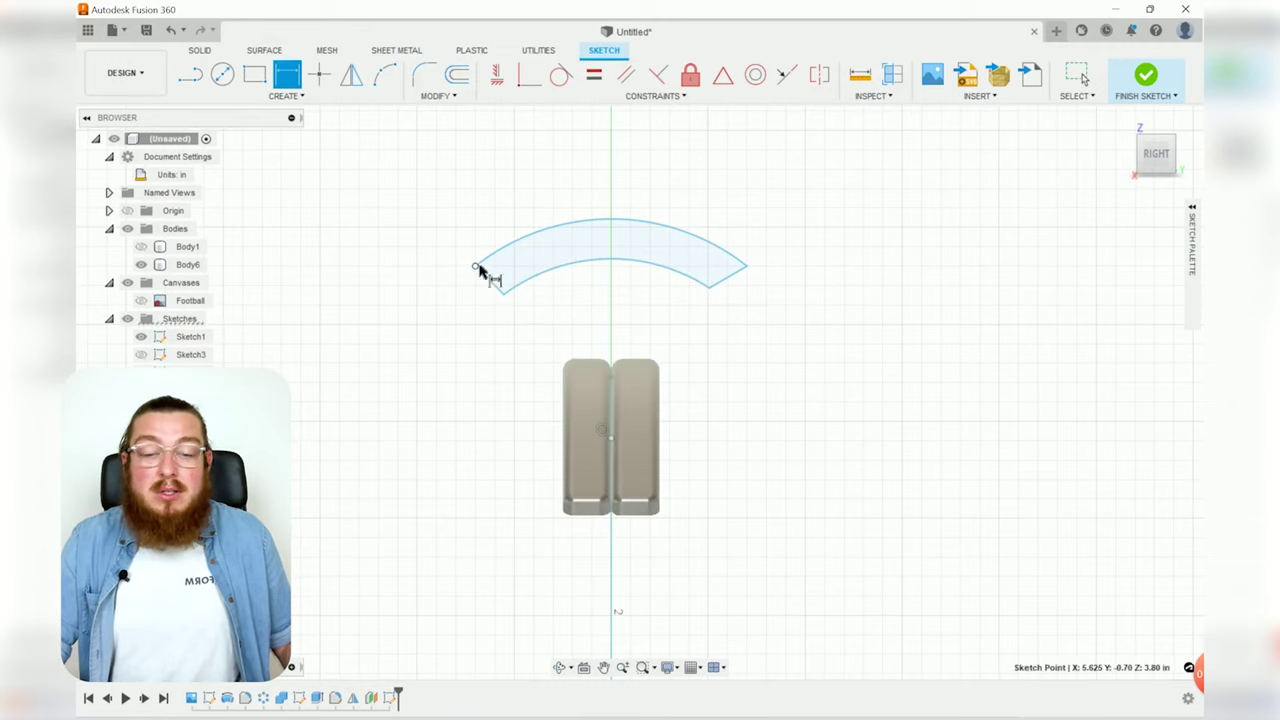
pyautogui.click(747, 265)
pyautogui.click(651, 190)
pyautogui.write('1.5')
pyautogui.press('Return')
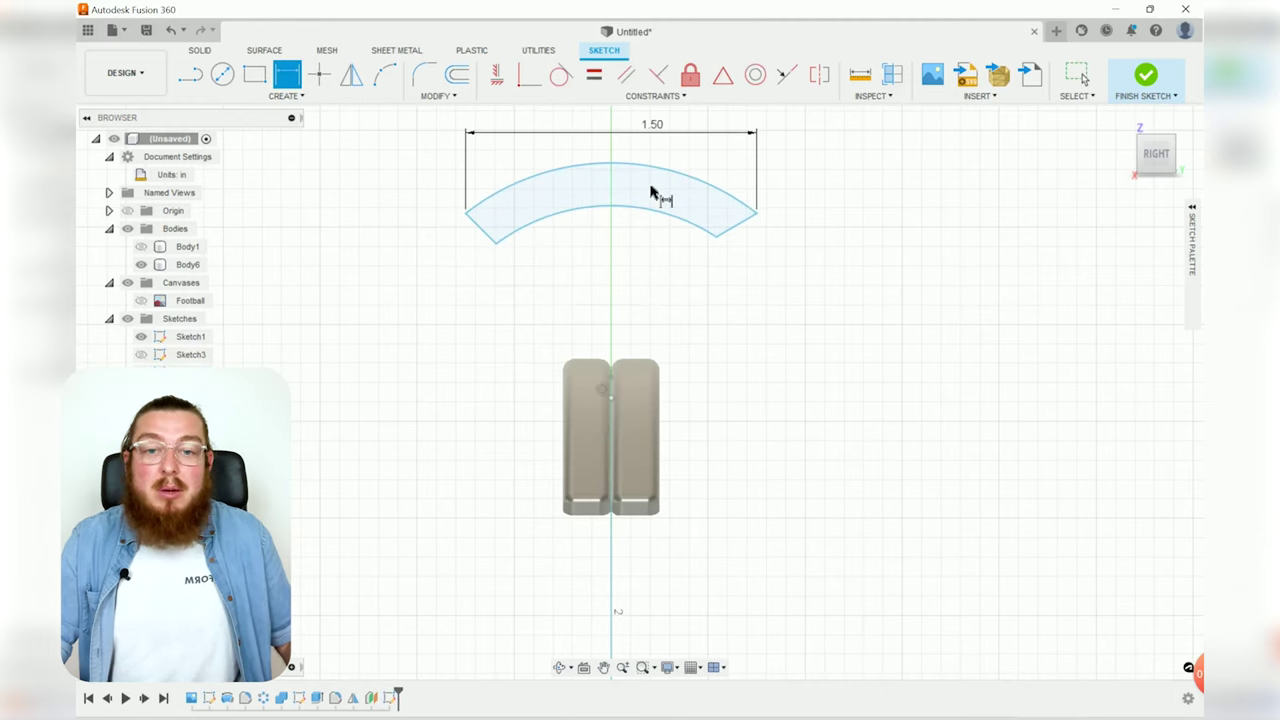
# - Dimension the outer arc's left endpoint 0.75 in horizontally from the origin and arrange this dimension below the overall width dimension
pyautogui.moveTo(660, 194); pyautogui.dragTo(646, 323, button='middle')
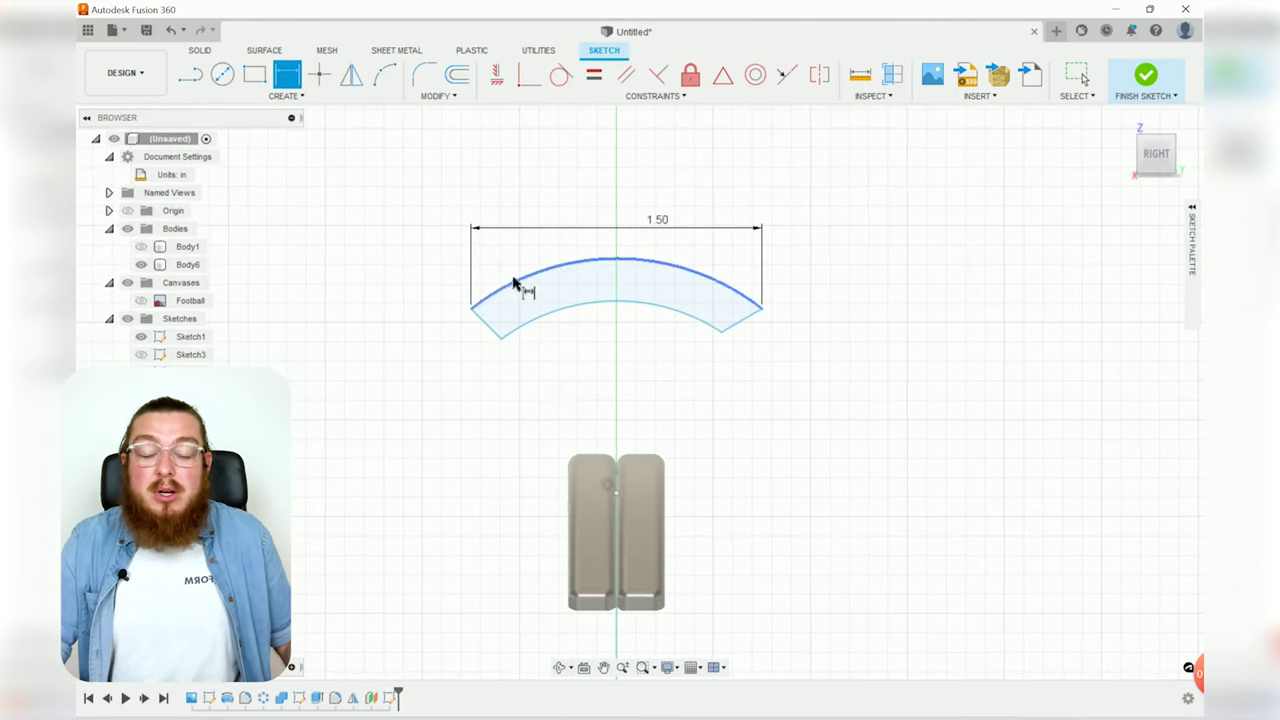
pyautogui.click(471, 307)
pyautogui.scroll(-2, 605, 385)
pyautogui.scroll(-2, 640, 440)
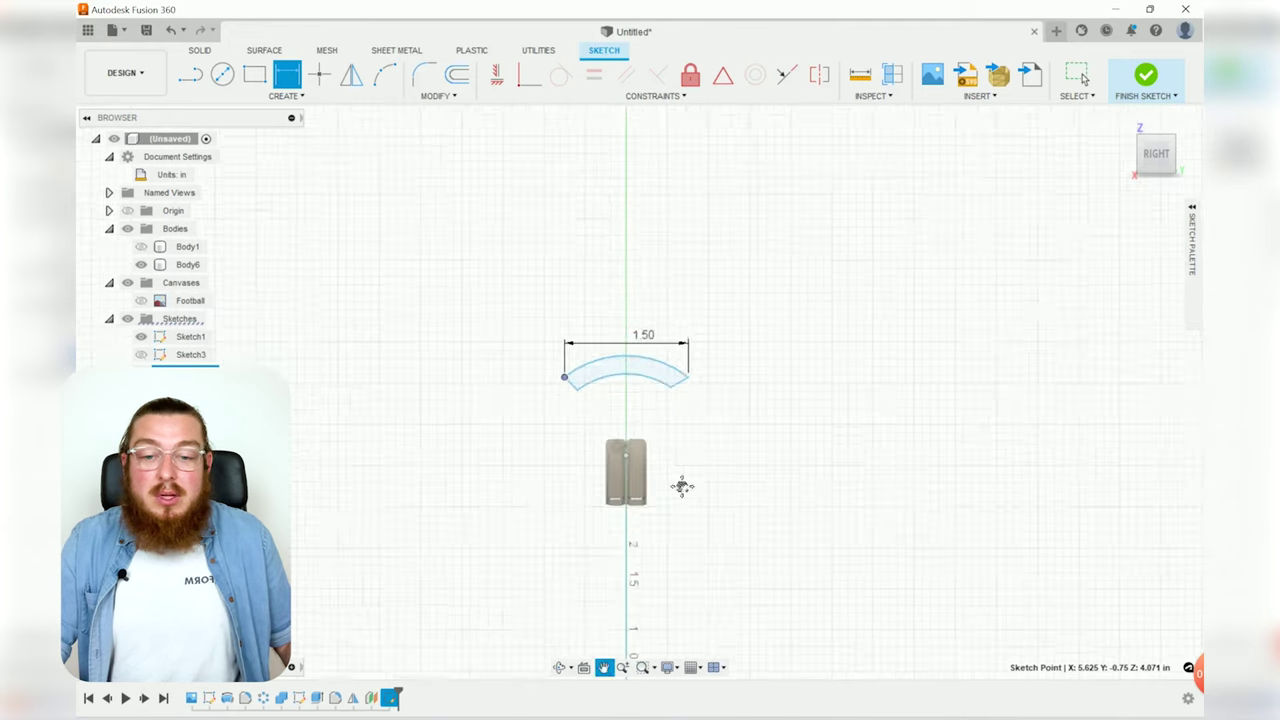
pyautogui.moveTo(680, 486); pyautogui.dragTo(674, 277, button='middle')
pyautogui.click(626, 490)
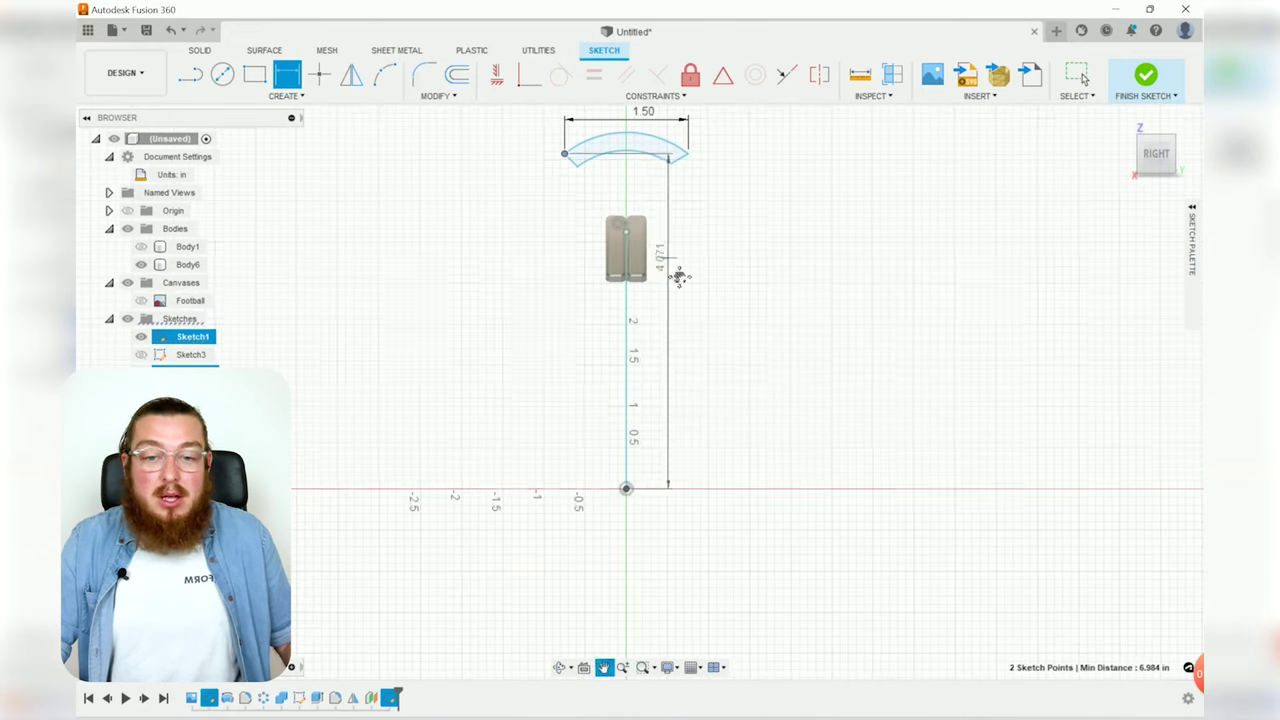
pyautogui.moveTo(645, 150); pyautogui.dragTo(640, 349, button='middle')
pyautogui.click(621, 270)
pyautogui.press('Return')
pyautogui.scroll(2, 621, 276)
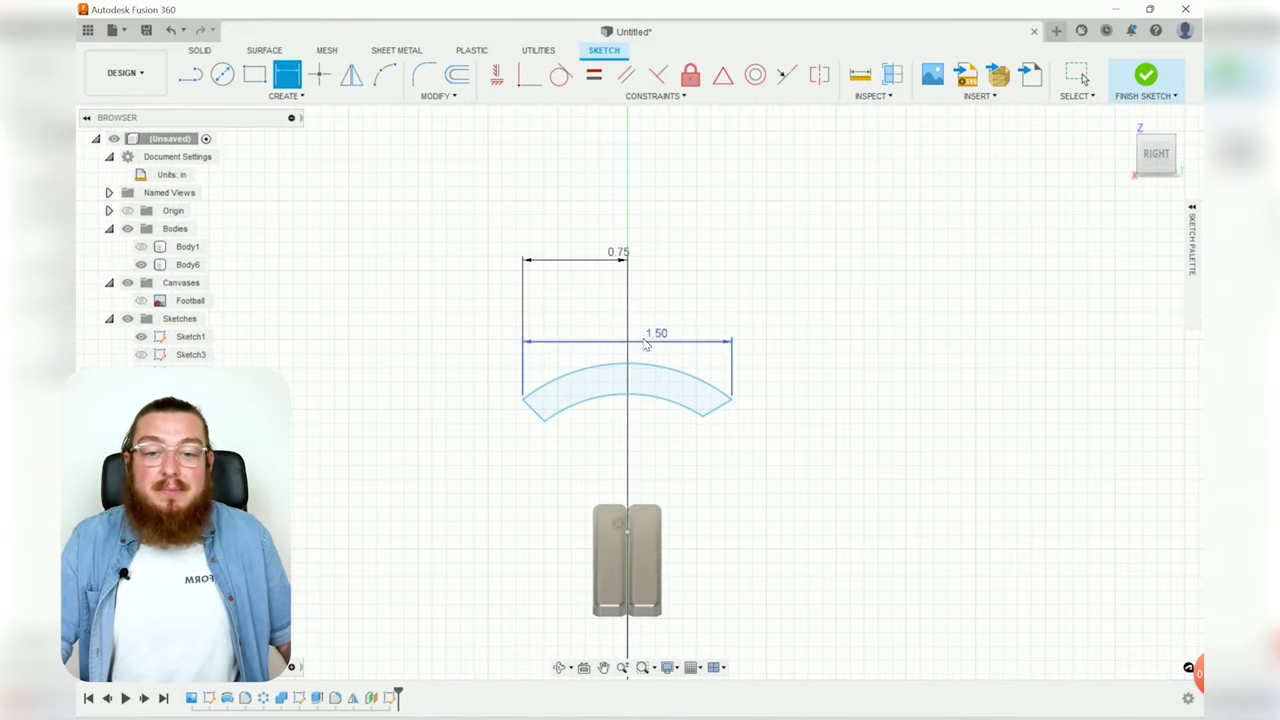
pyautogui.press('Escape')
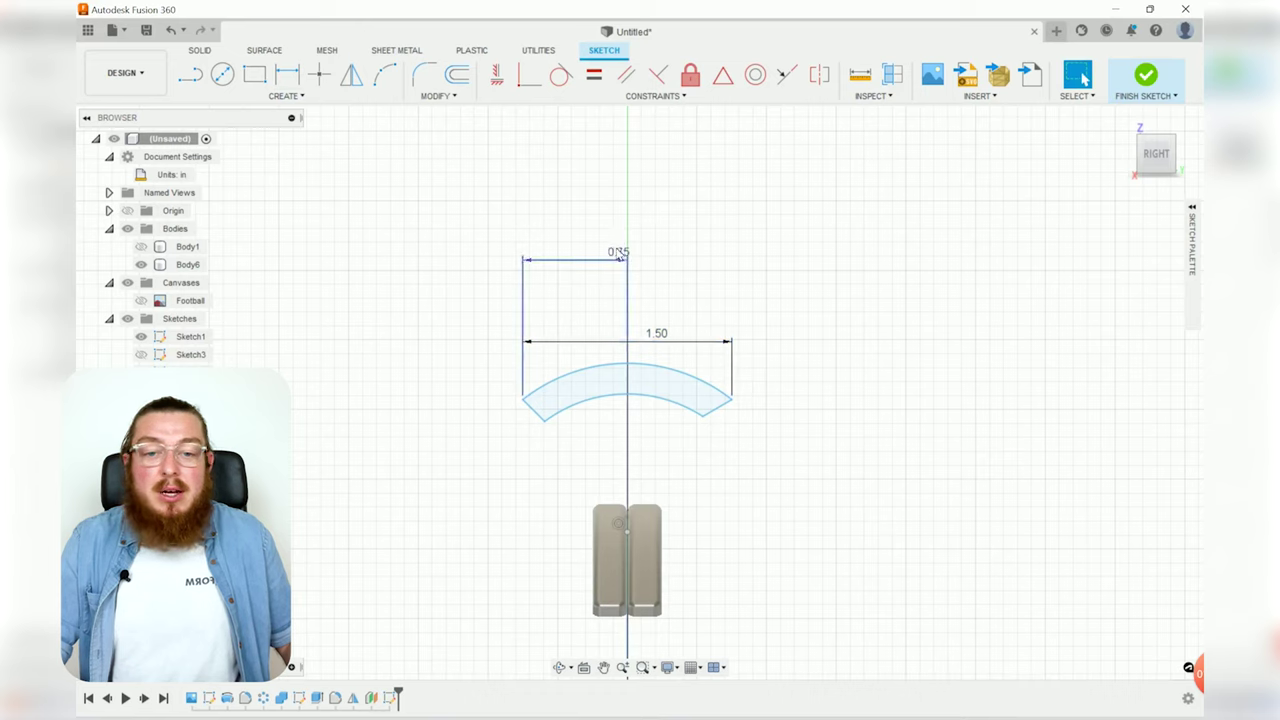
pyautogui.moveTo(620, 256); pyautogui.dragTo(618, 306)
pyautogui.moveTo(643, 366); pyautogui.dragTo(640, 256)
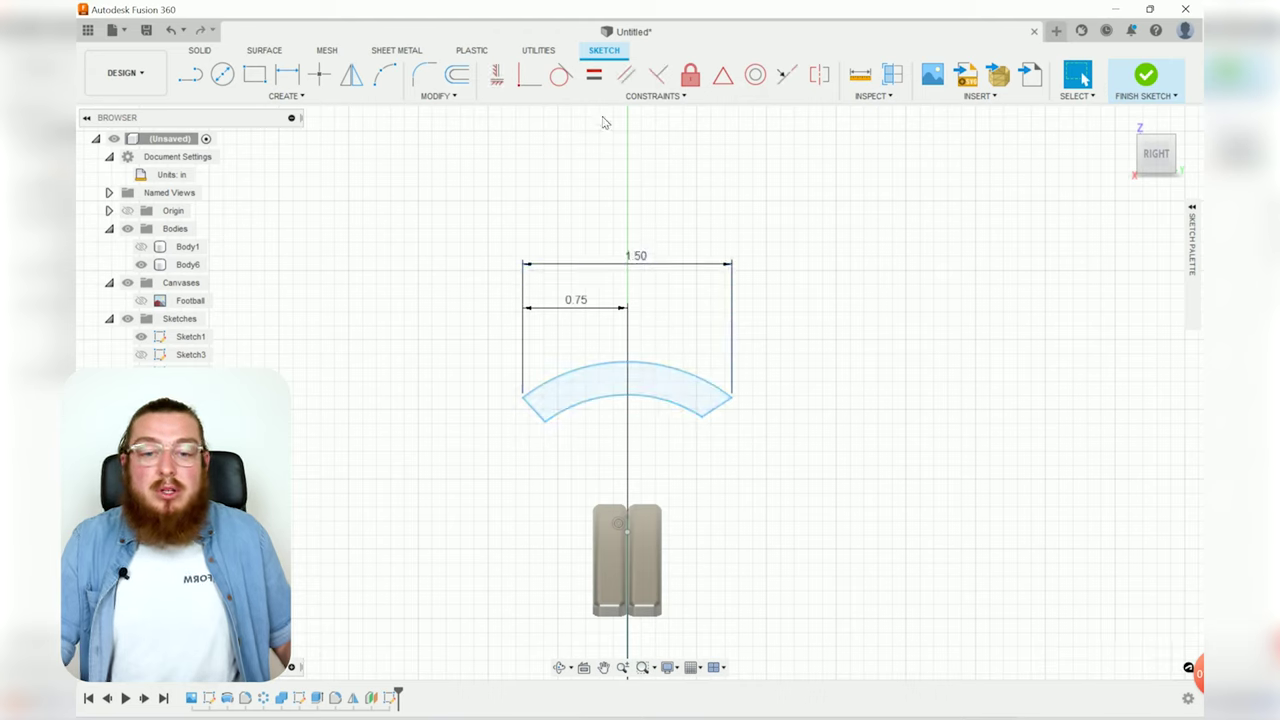
# - Apply an Equal constraint to the two straight end lines of the curved profile
pyautogui.click(593, 75)
pyautogui.click(722, 408)
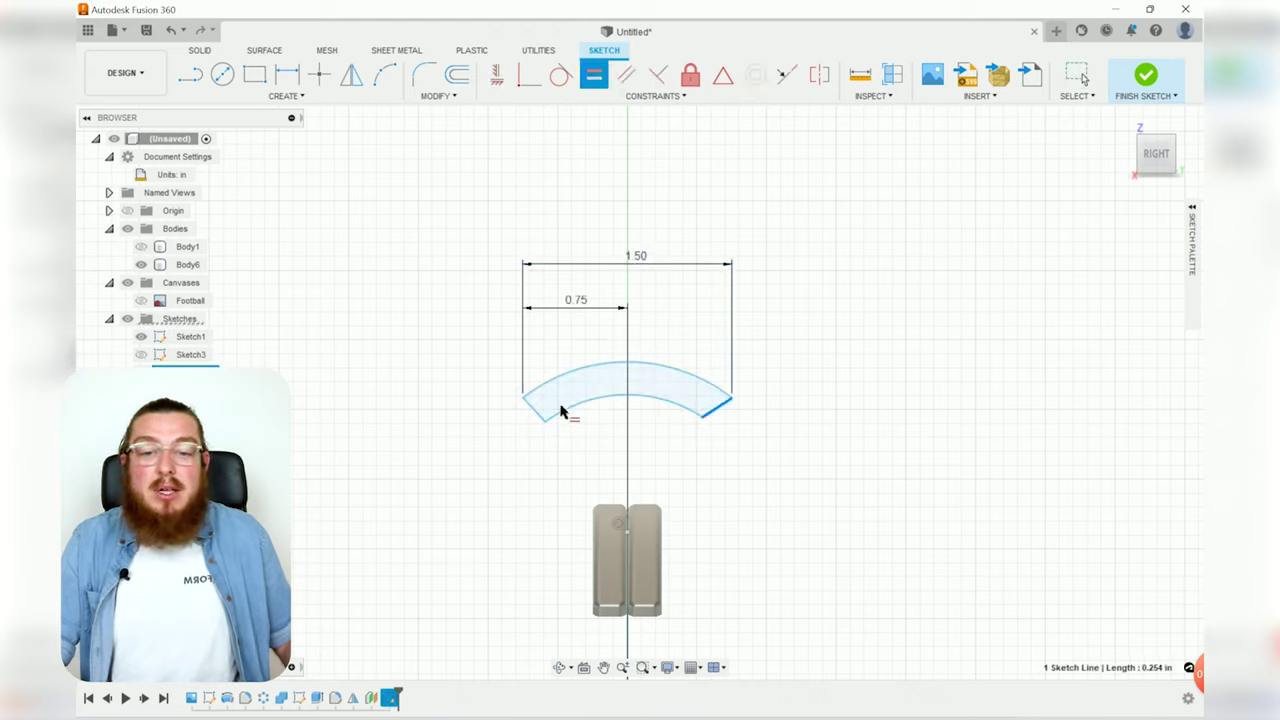
pyautogui.click(535, 411)
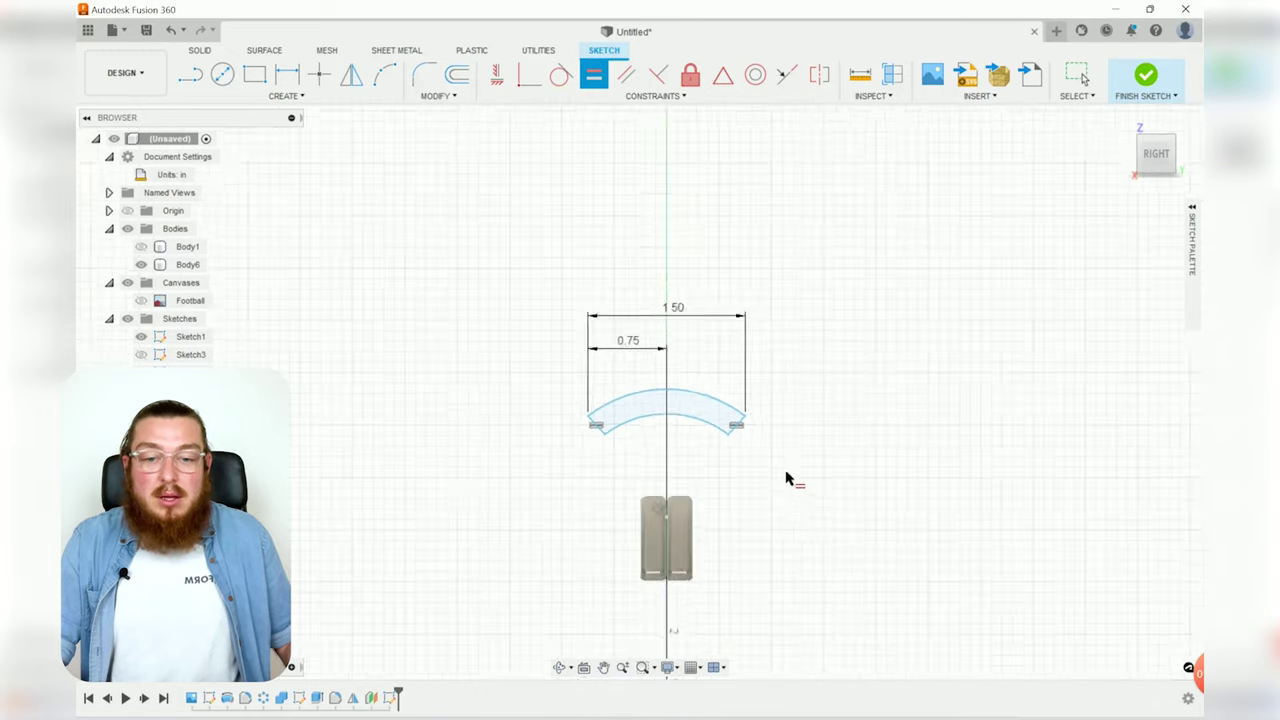
pyautogui.scroll(-5, 763, 434)
pyautogui.press('Escape')
# - Make the arcs' shared center point coincident with the origin and reshape the profile into a thinner band
pyautogui.moveTo(664, 400); pyautogui.dragTo(654, 494)
pyautogui.keyDown('shift'); pyautogui.click(664, 560); pyautogui.keyUp('shift')
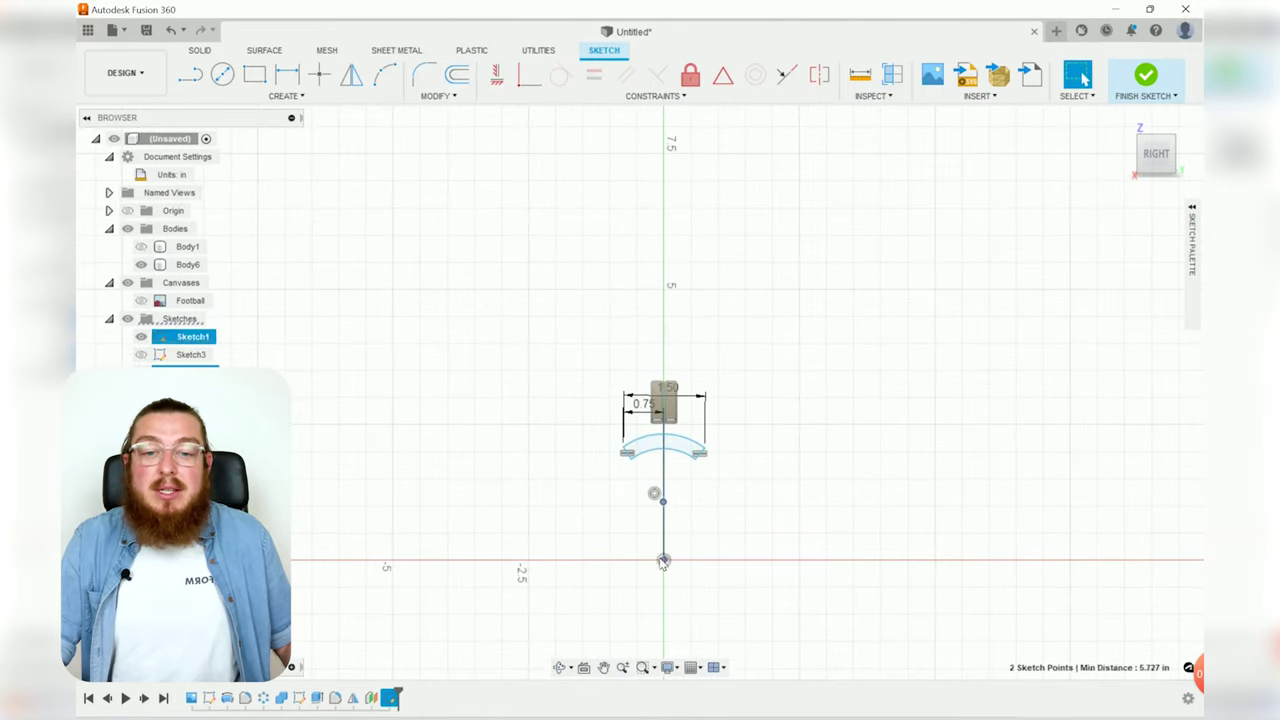
pyautogui.click(529, 76)
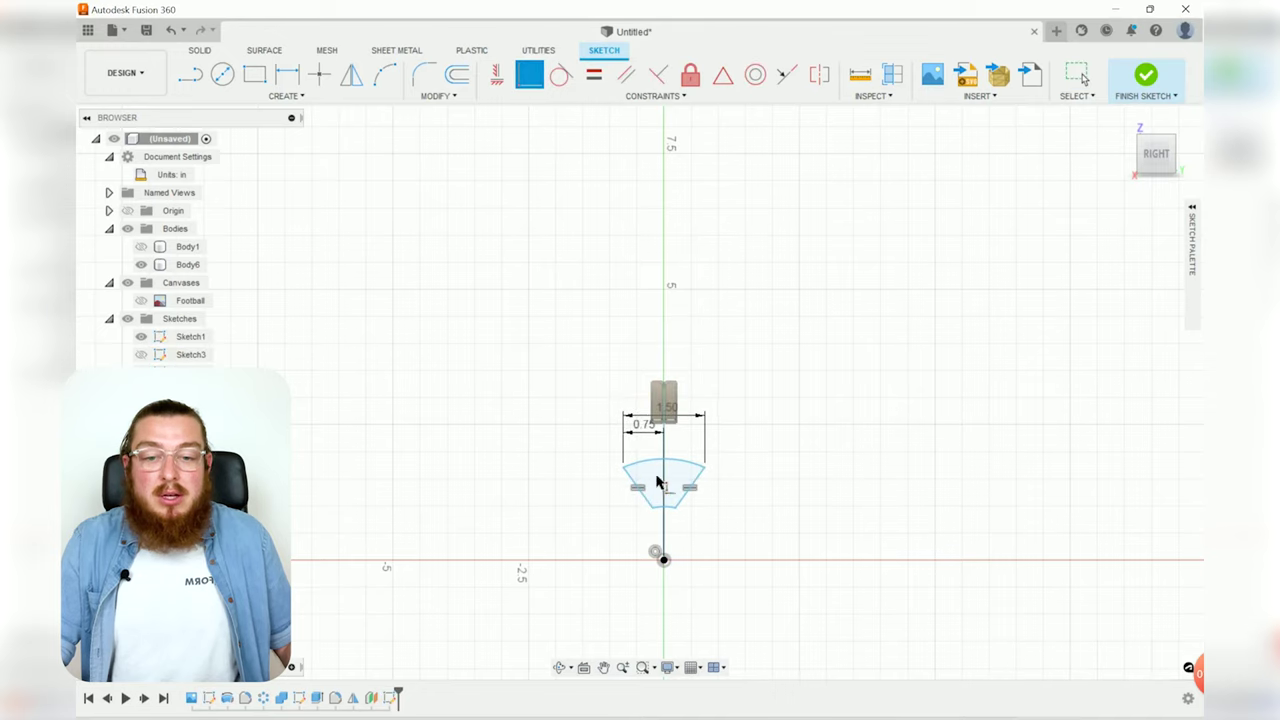
pyautogui.moveTo(657, 482)
pyautogui.mouseDown()
pyautogui.moveTo(664, 365)
pyautogui.moveTo(689, 451)
pyautogui.moveTo(676, 531)
pyautogui.mouseUp()
# - Dimension the outer arc's radius as 3.375 in
pyautogui.press('d')
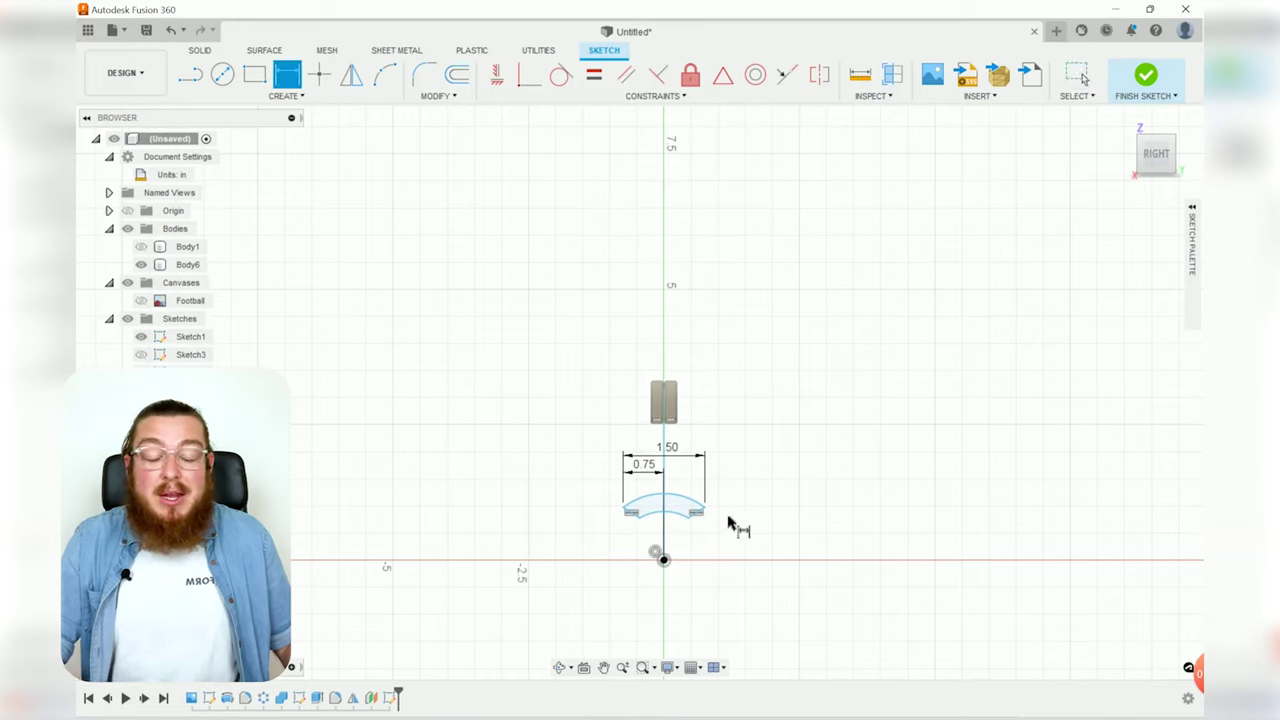
pyautogui.click(697, 508)
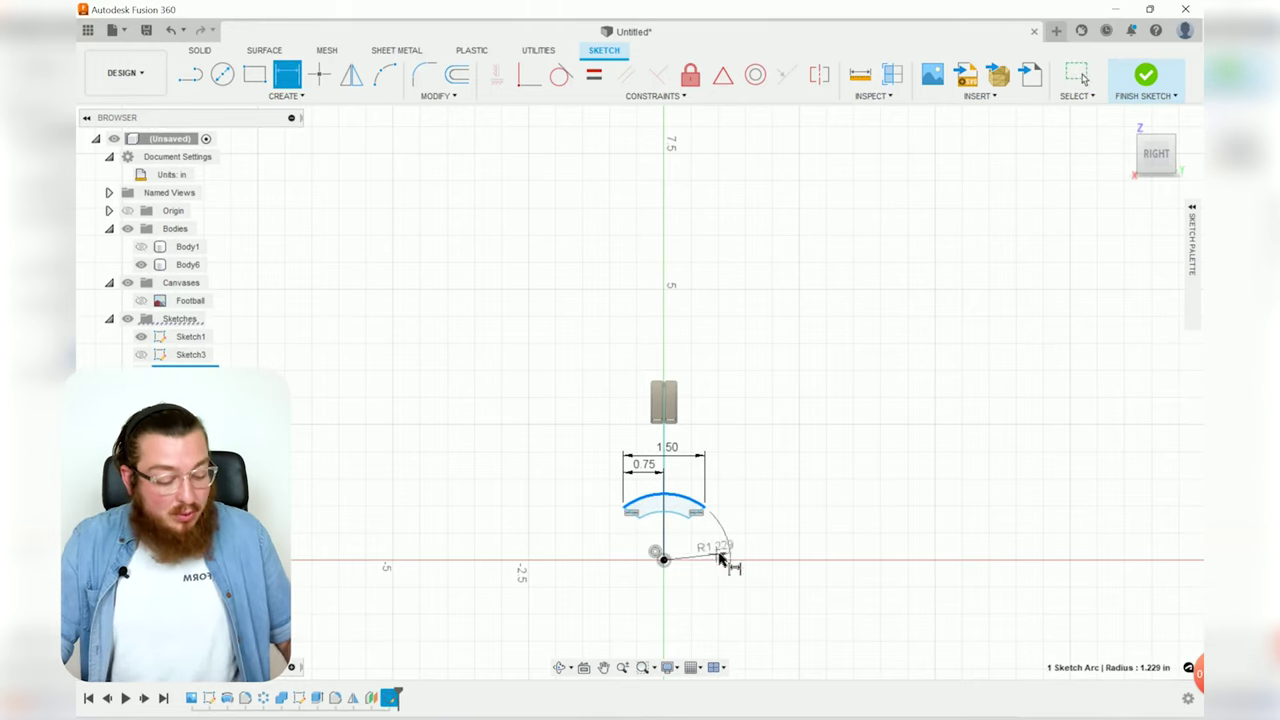
pyautogui.click(718, 546)
pyautogui.write('3.375')
pyautogui.press('Return')
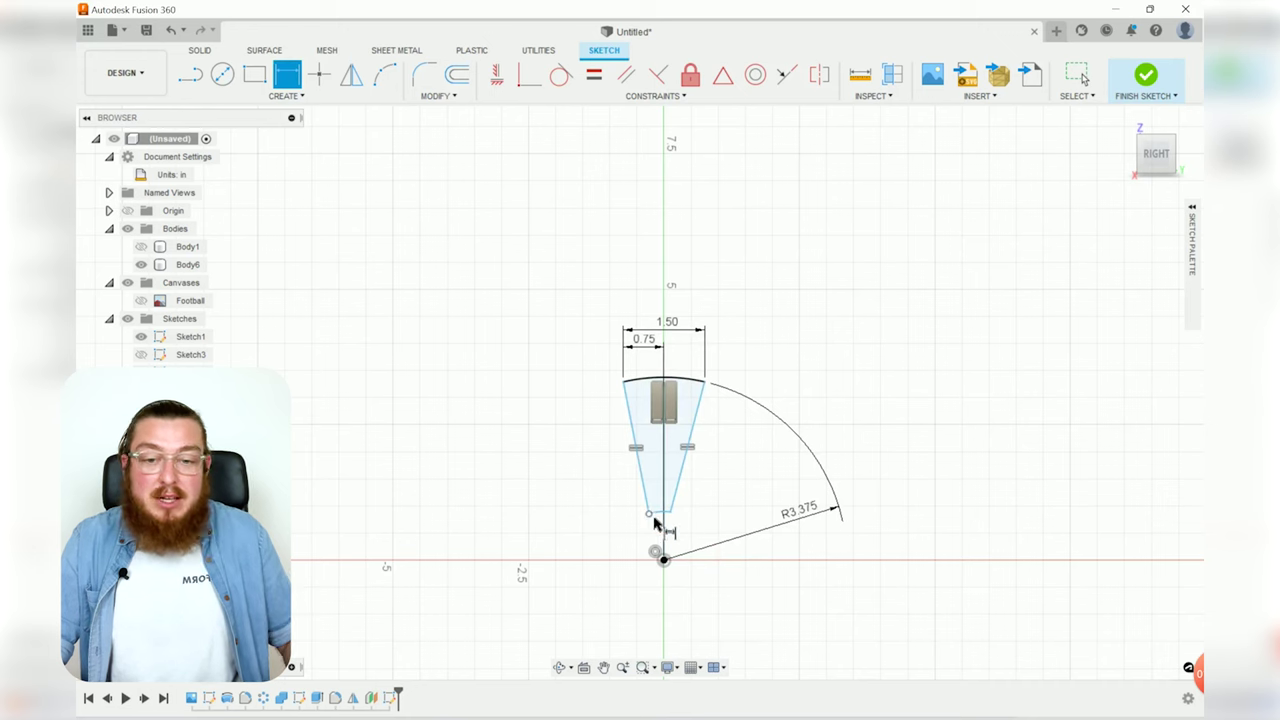
# - Dimension the inner arc's radius as 3.255 in
pyautogui.scroll(3, 656, 518)
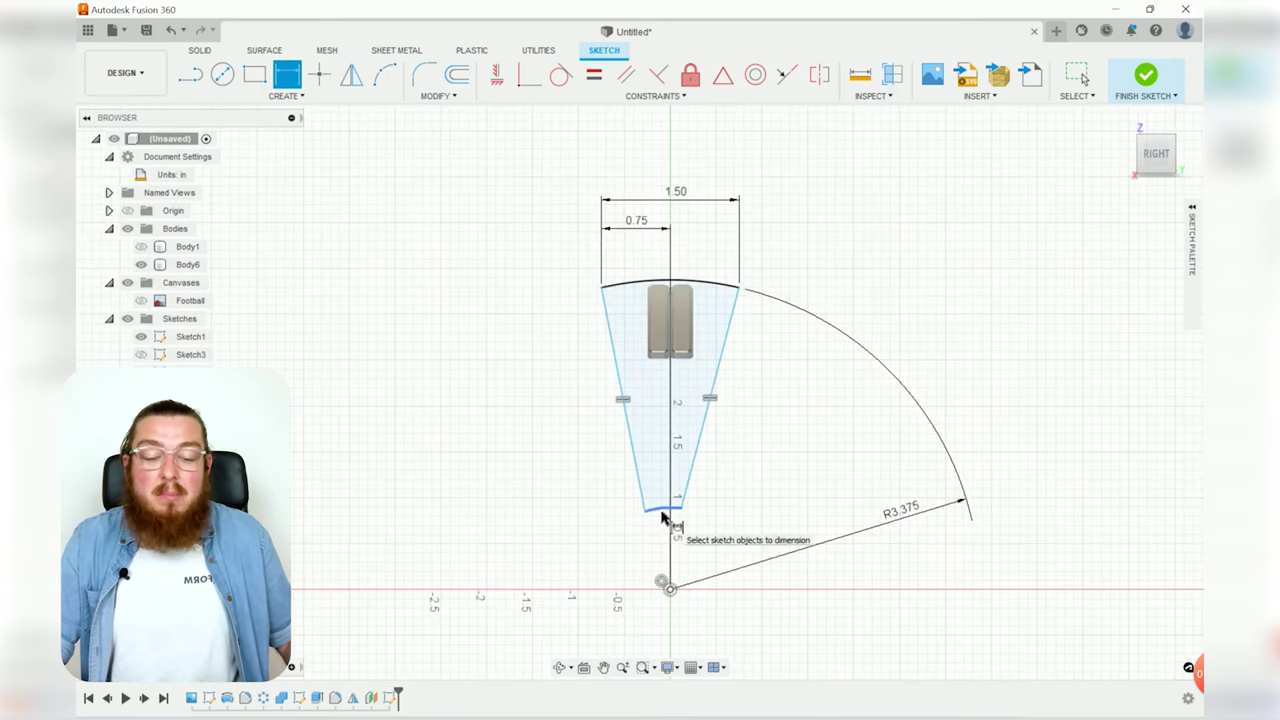
pyautogui.click(672, 520)
pyautogui.press('Escape')
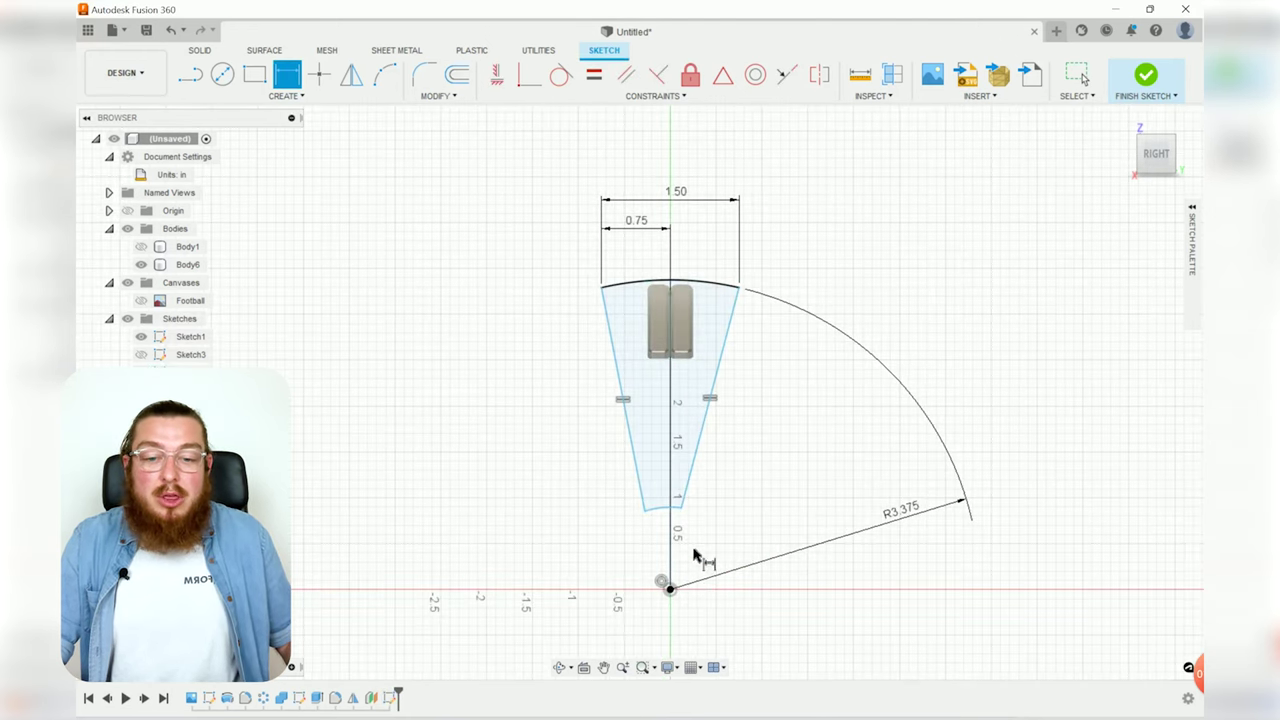
pyautogui.click(682, 520)
pyautogui.click(694, 516)
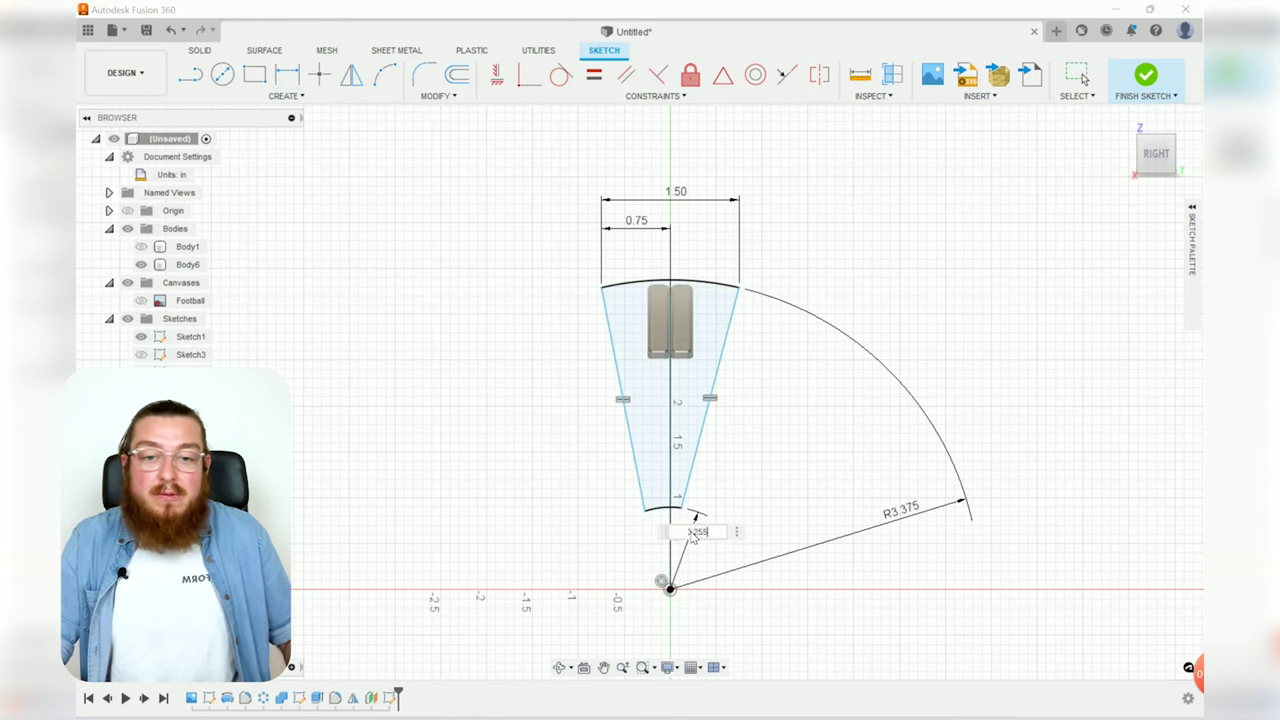
pyautogui.write('3.255')
pyautogui.press('Return')
# - Move the inner arc's right endpoint inward to just below the outer arc's right endpoint
pyautogui.scroll(5, 694, 291)
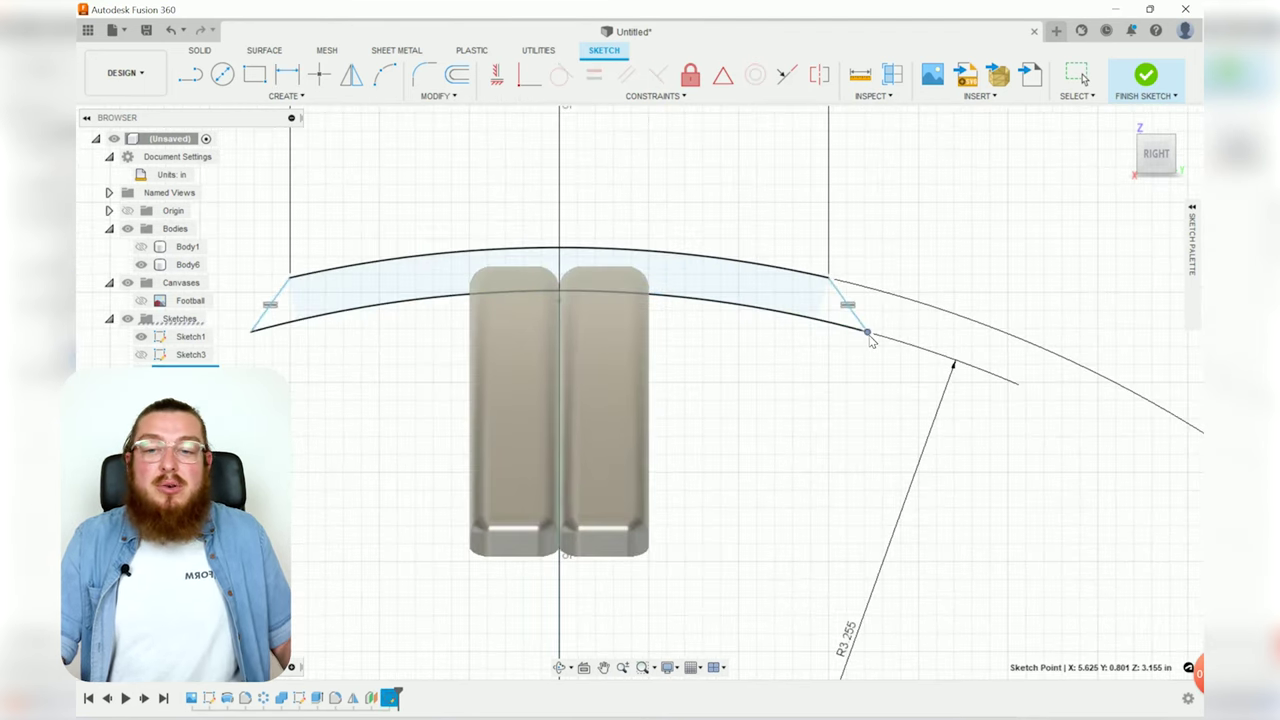
pyautogui.moveTo(870, 340)
pyautogui.mouseDown()
pyautogui.moveTo(828, 318)
pyautogui.moveTo(755, 310)
pyautogui.moveTo(803, 322)
pyautogui.mouseUp()
pyautogui.scroll(-5, 789, 449)
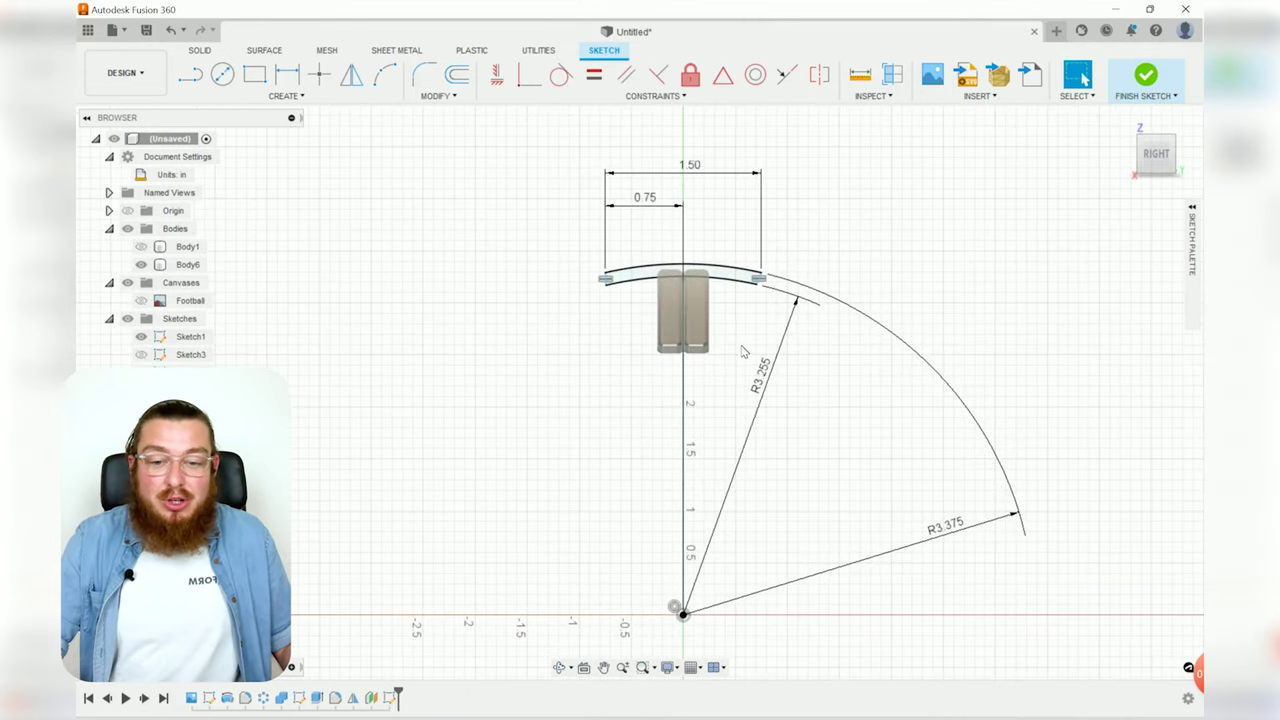
# - Sketch a vertical line upward from the origin along the center axis
pyautogui.press('l')
pyautogui.click(683, 612)
pyautogui.click(683, 480)
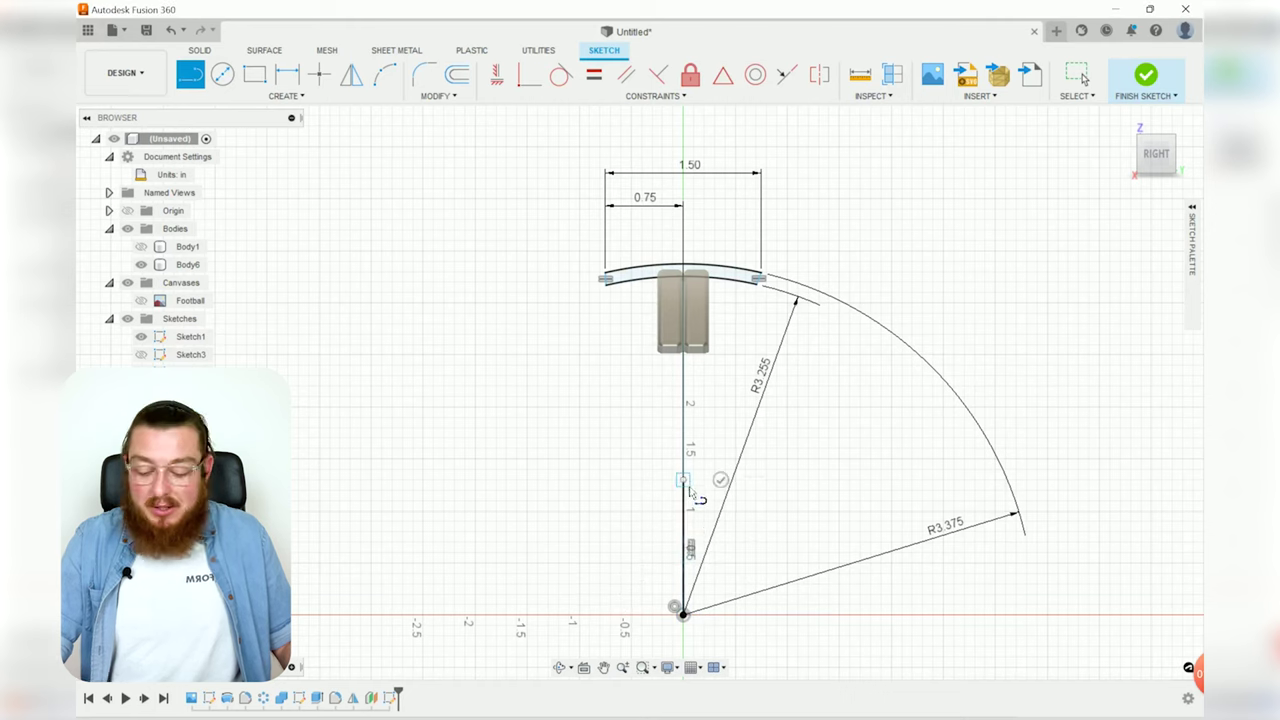
pyautogui.press('Escape')
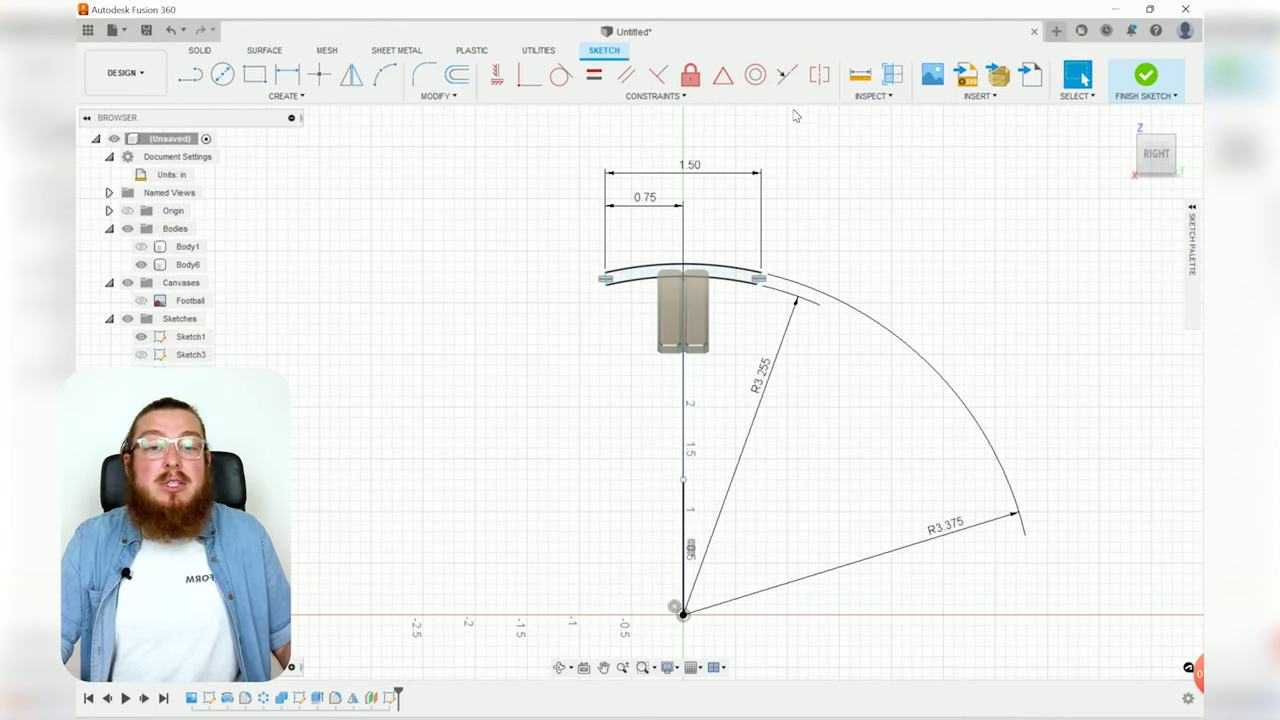
# - Make the profile's two end lines symmetric about the vertical center line with a Symmetry constraint
pyautogui.click(818, 76)
pyautogui.scroll(5, 767, 276)
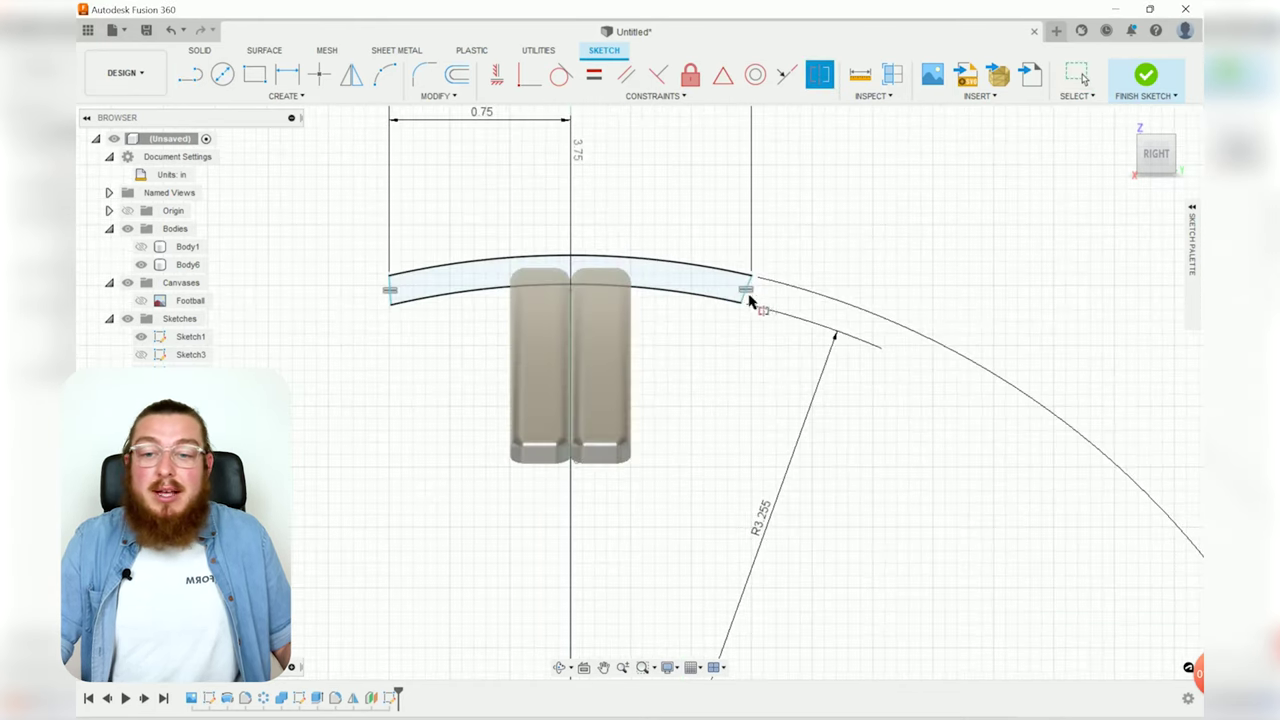
pyautogui.click(391, 294)
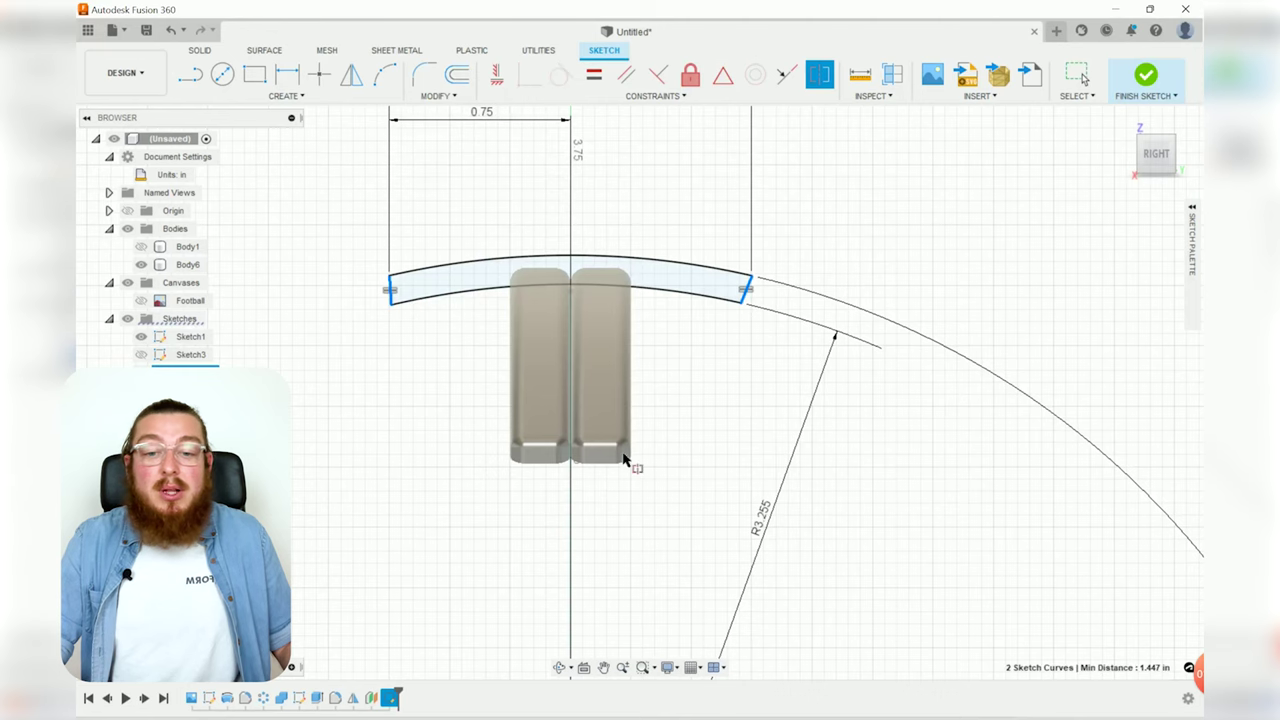
pyautogui.scroll(-3, 631, 463)
pyautogui.moveTo(631, 463); pyautogui.dragTo(606, 302, button='middle')
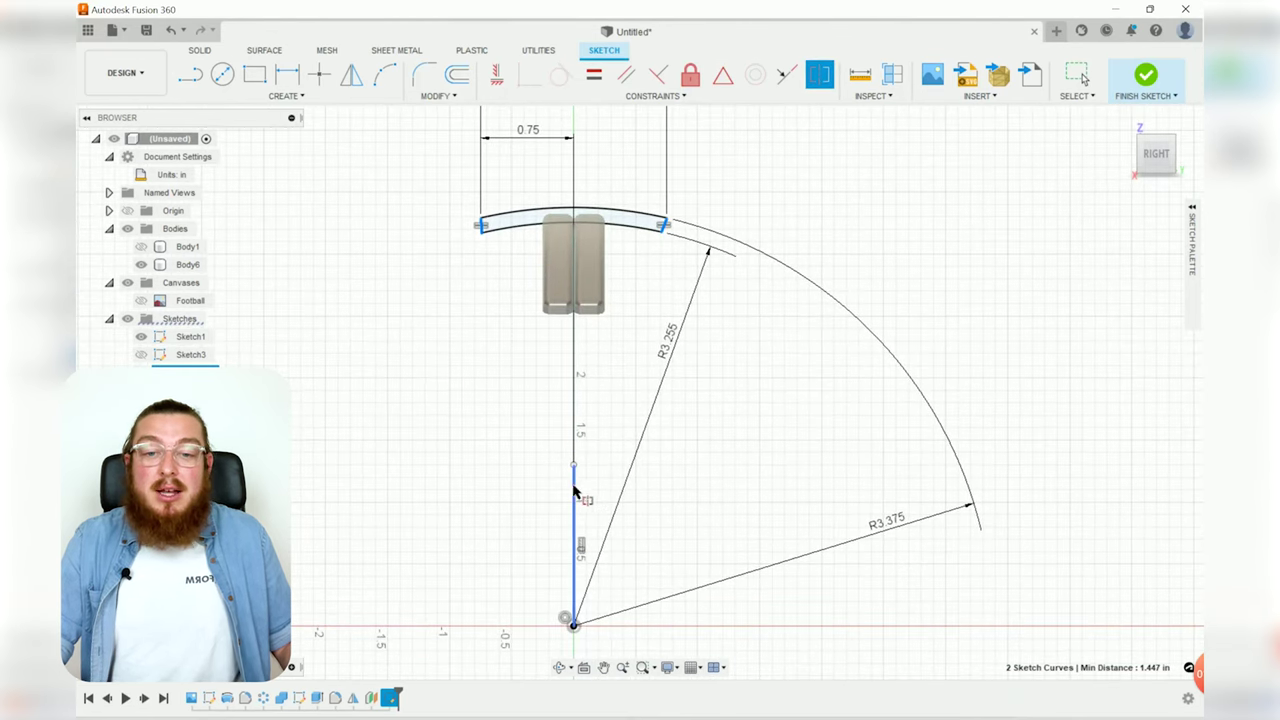
pyautogui.click(574, 489)
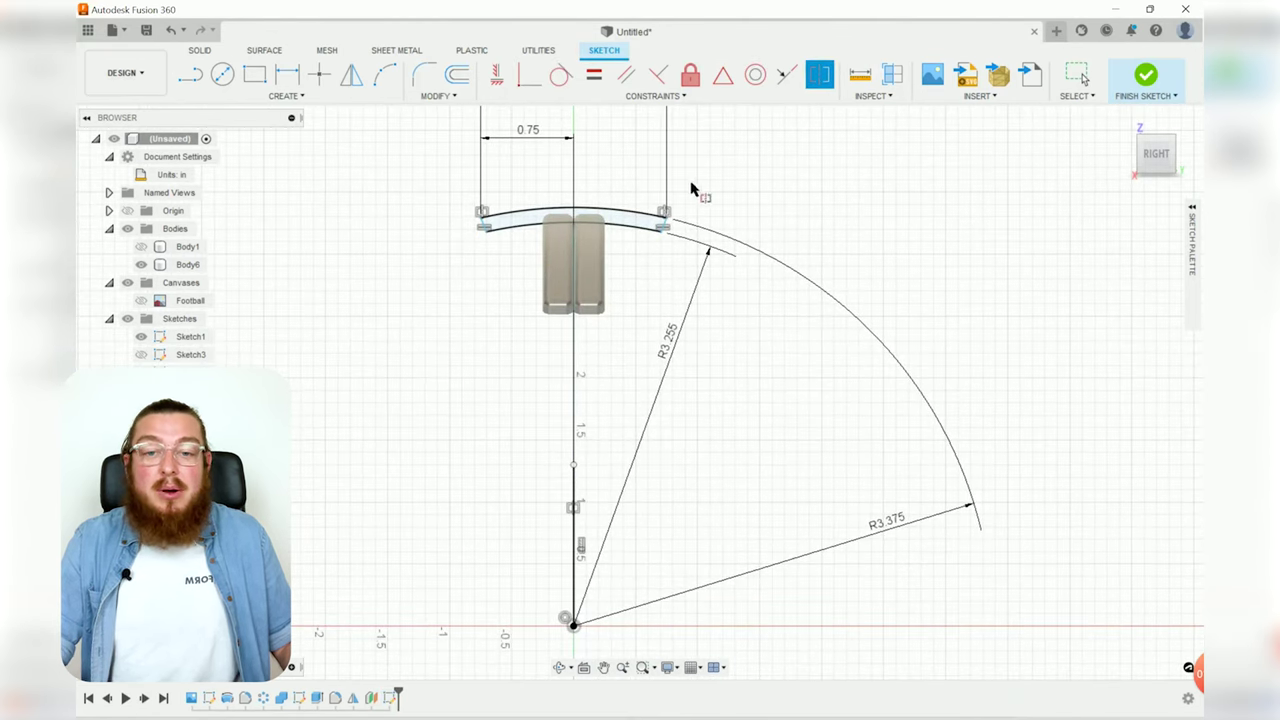
pyautogui.scroll(4, 700, 200)
pyautogui.press('Escape')
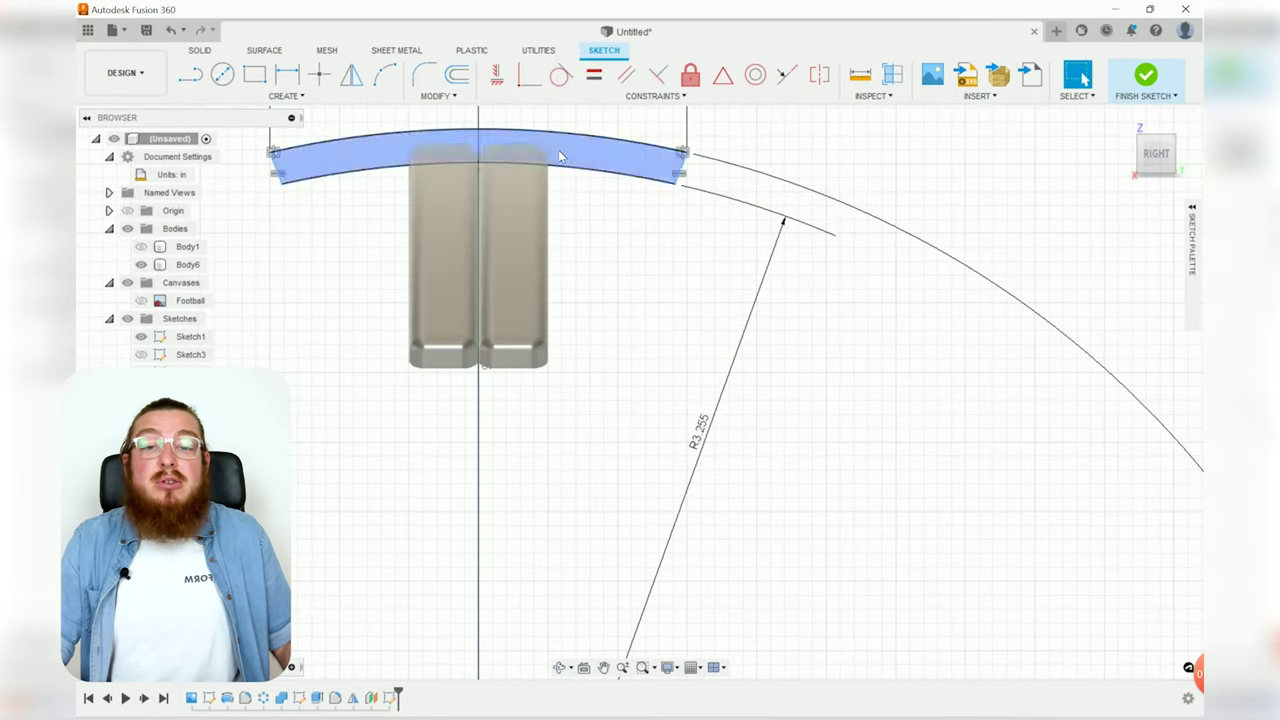
# - Apply a Coincident constraint between the profile's right end line and the origin, and finish the sketch
pyautogui.click(686, 170)
pyautogui.scroll(-3, 634, 343)
pyautogui.moveTo(634, 343); pyautogui.dragTo(651, 143, button='middle')
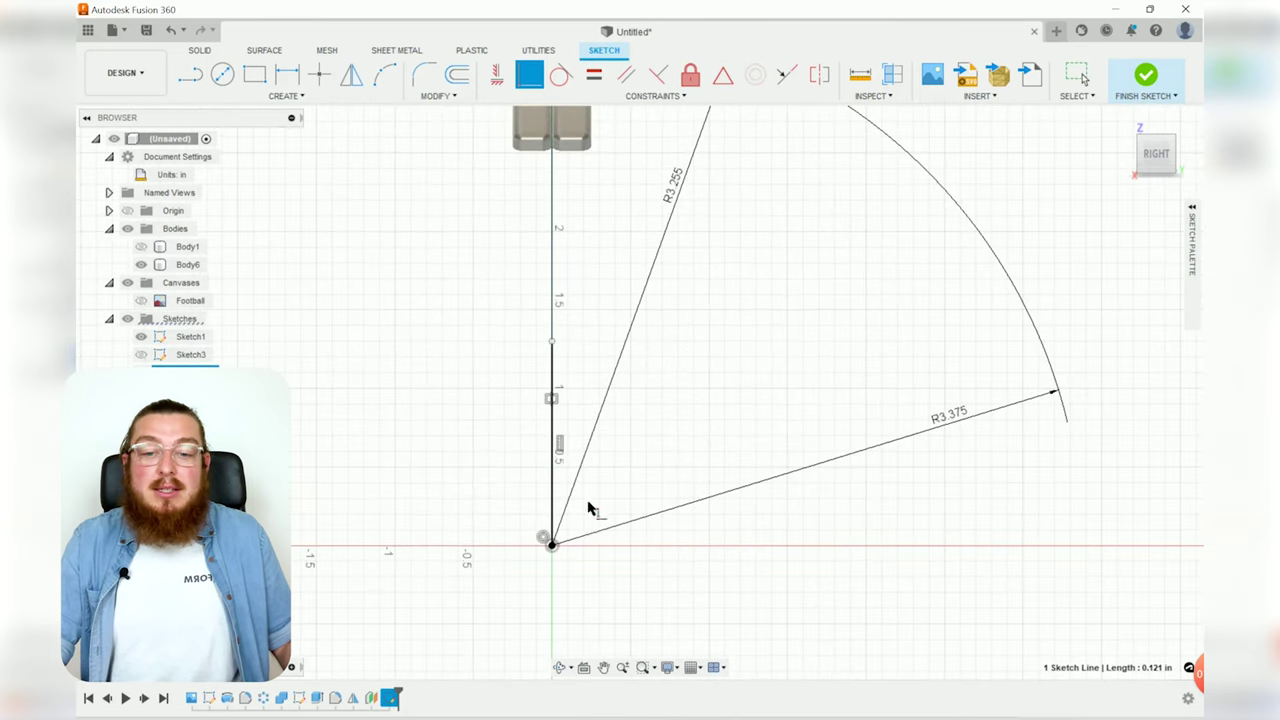
pyautogui.scroll(-3, 654, 311)
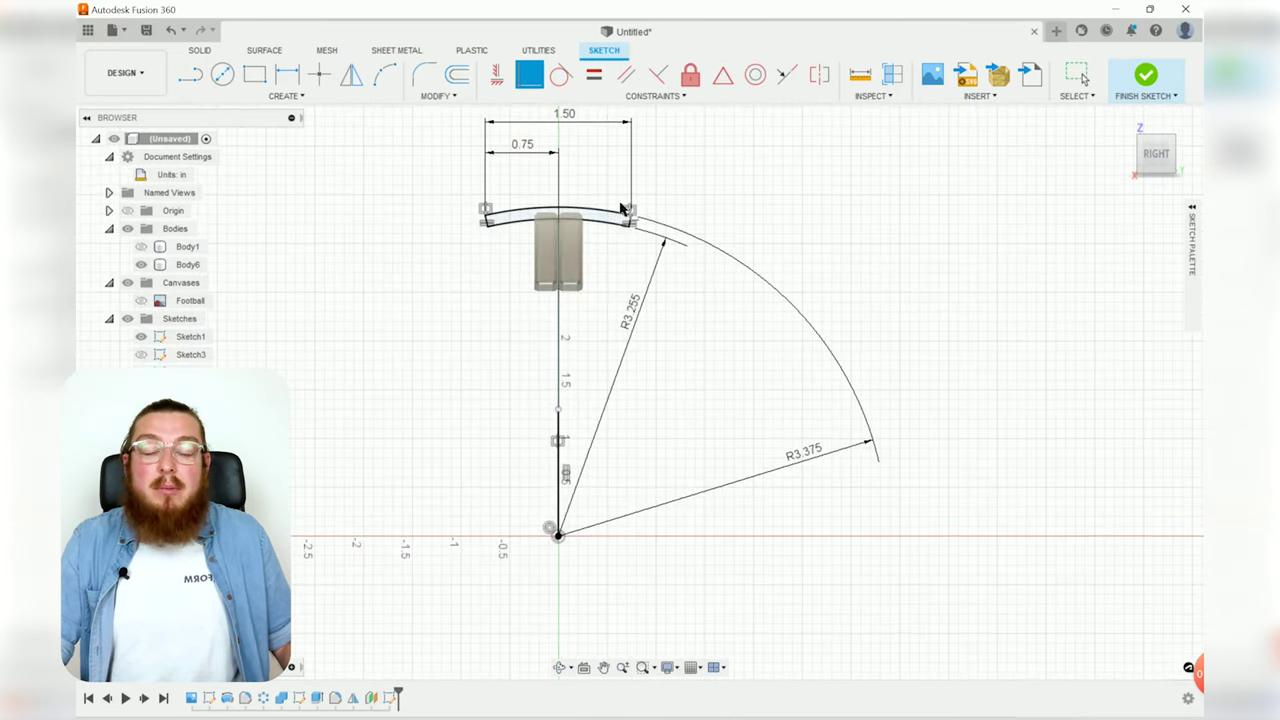
pyautogui.scroll(3, 621, 208)
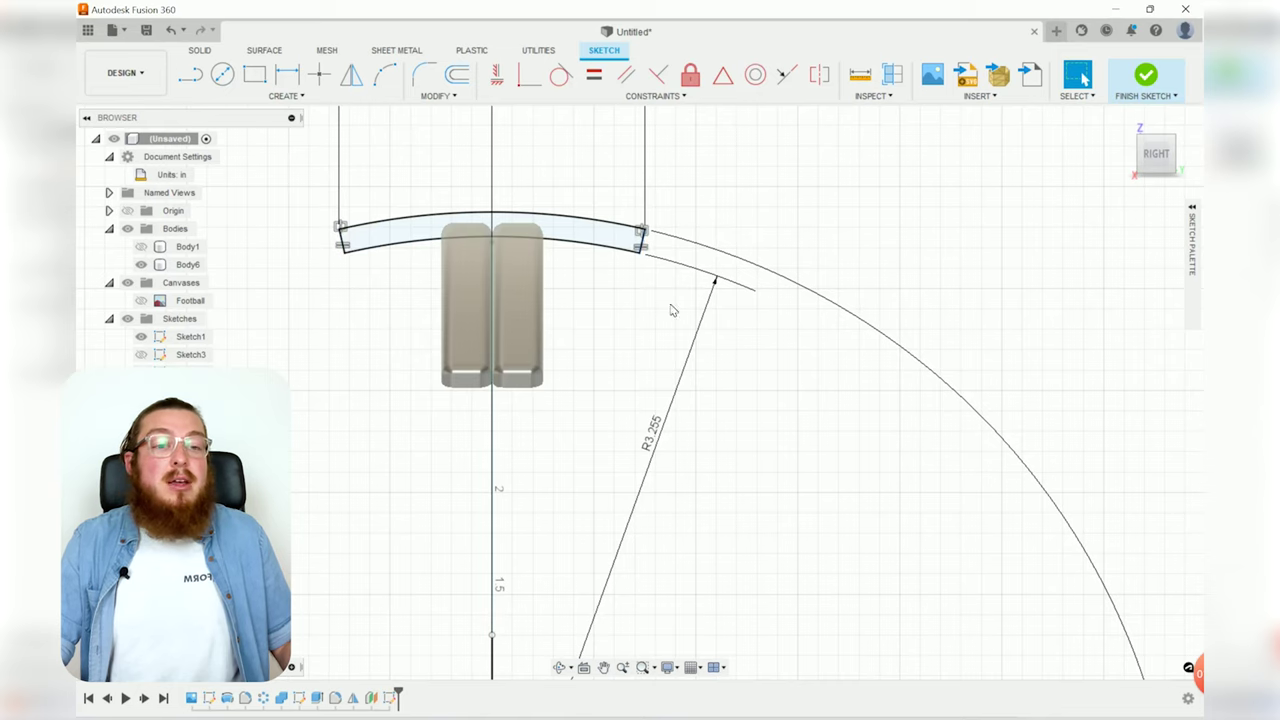
pyautogui.click(1147, 78)
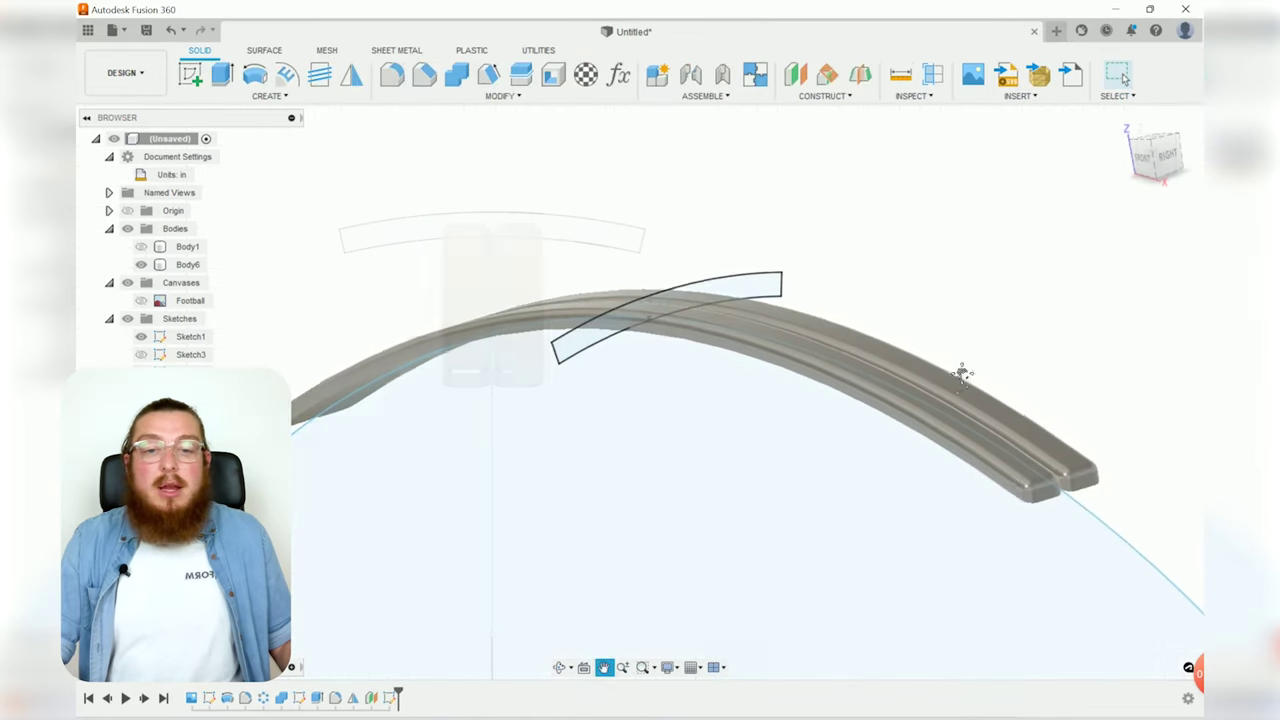
# - Set up a sweep of the curved cross-lace profile along a lengthwise edge of the lace strips, using the Join operation
pyautogui.moveTo(940, 350)
pyautogui.keyDown('shift'); pyautogui.mouseDown(button='middle')
pyautogui.moveTo(890, 375)
pyautogui.moveTo(969, 357)
pyautogui.moveTo(960, 350)
pyautogui.mouseUp(button='middle'); pyautogui.keyUp('shift')
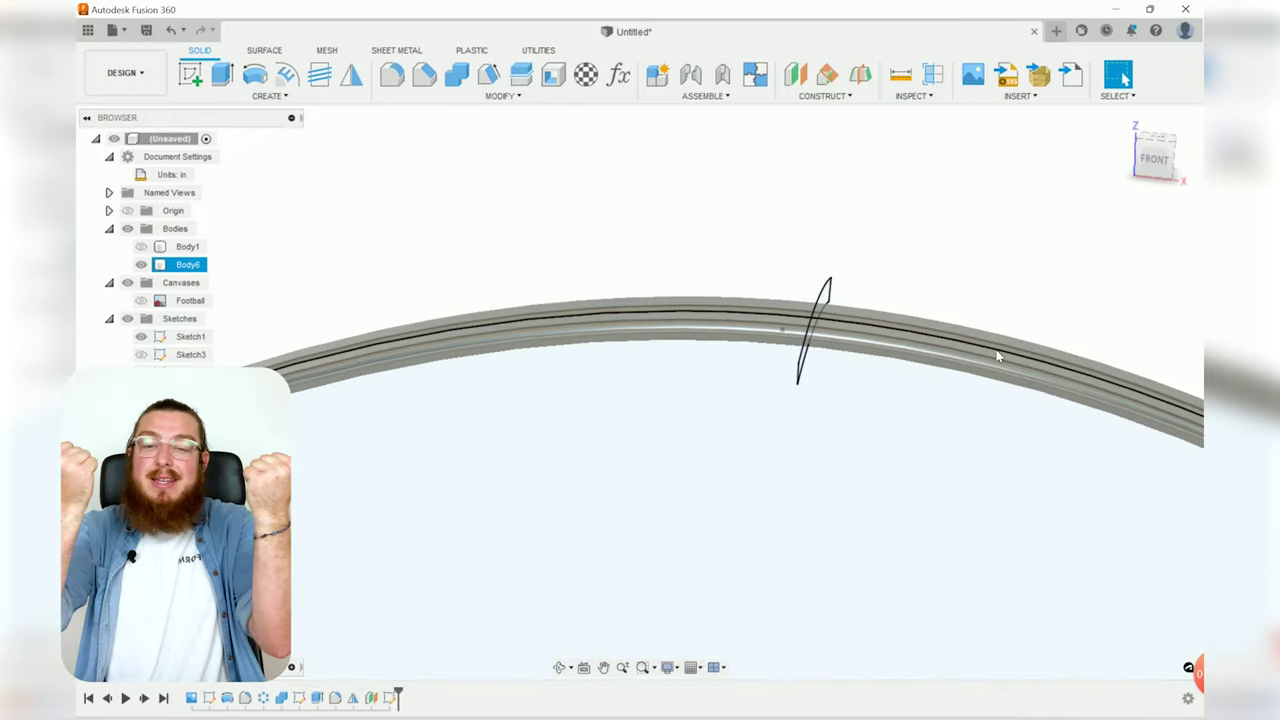
pyautogui.click(280, 95)
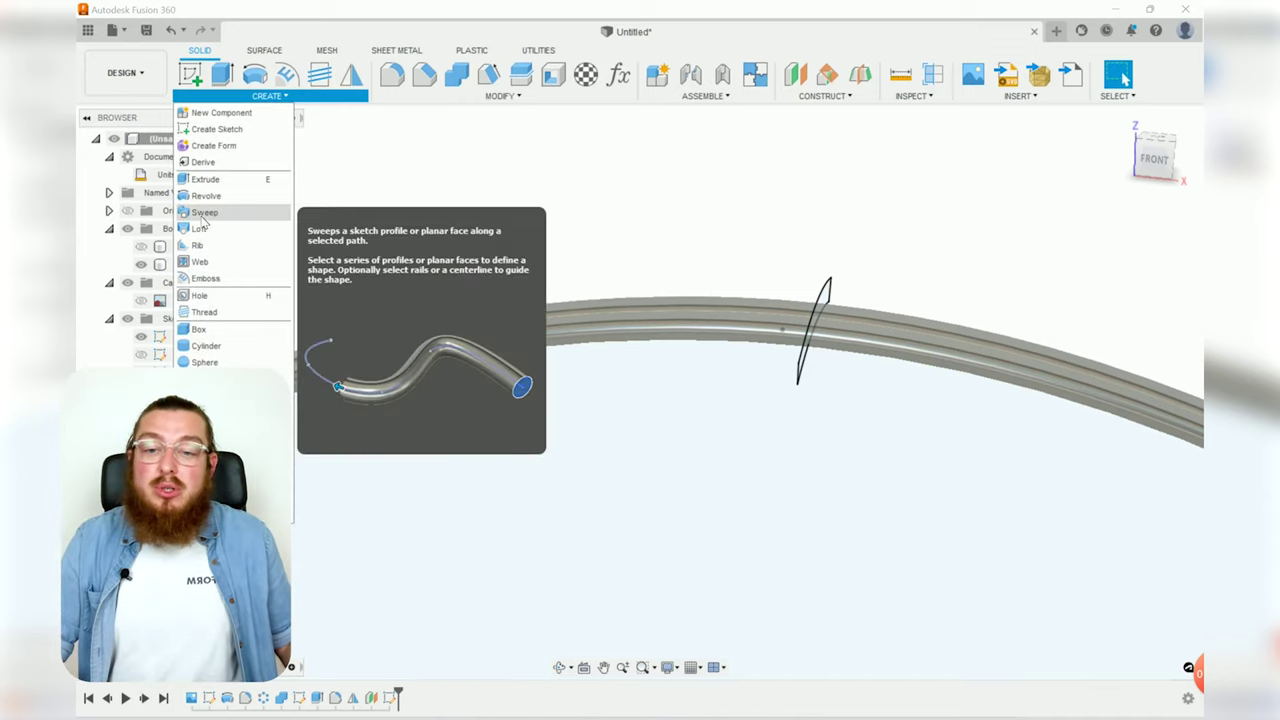
pyautogui.click(201, 218)
pyautogui.moveTo(657, 274)
pyautogui.keyDown('shift'); pyautogui.mouseDown(button='middle')
pyautogui.moveTo(837, 271)
pyautogui.moveTo(757, 317)
pyautogui.moveTo(800, 272)
pyautogui.mouseUp(button='middle'); pyautogui.keyUp('shift')
pyautogui.click(795, 284)
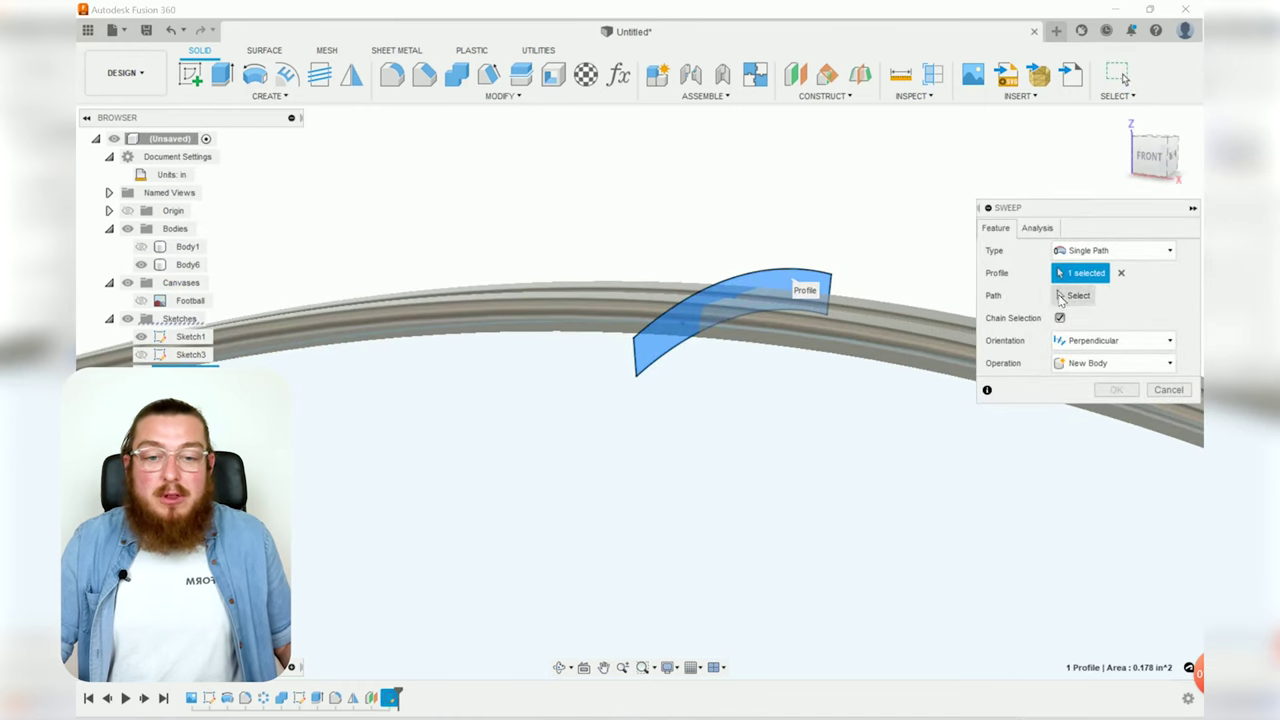
pyautogui.keyDown('shift'); pyautogui.moveTo(896, 266); pyautogui.dragTo(766, 363, button='middle'); pyautogui.keyUp('shift')
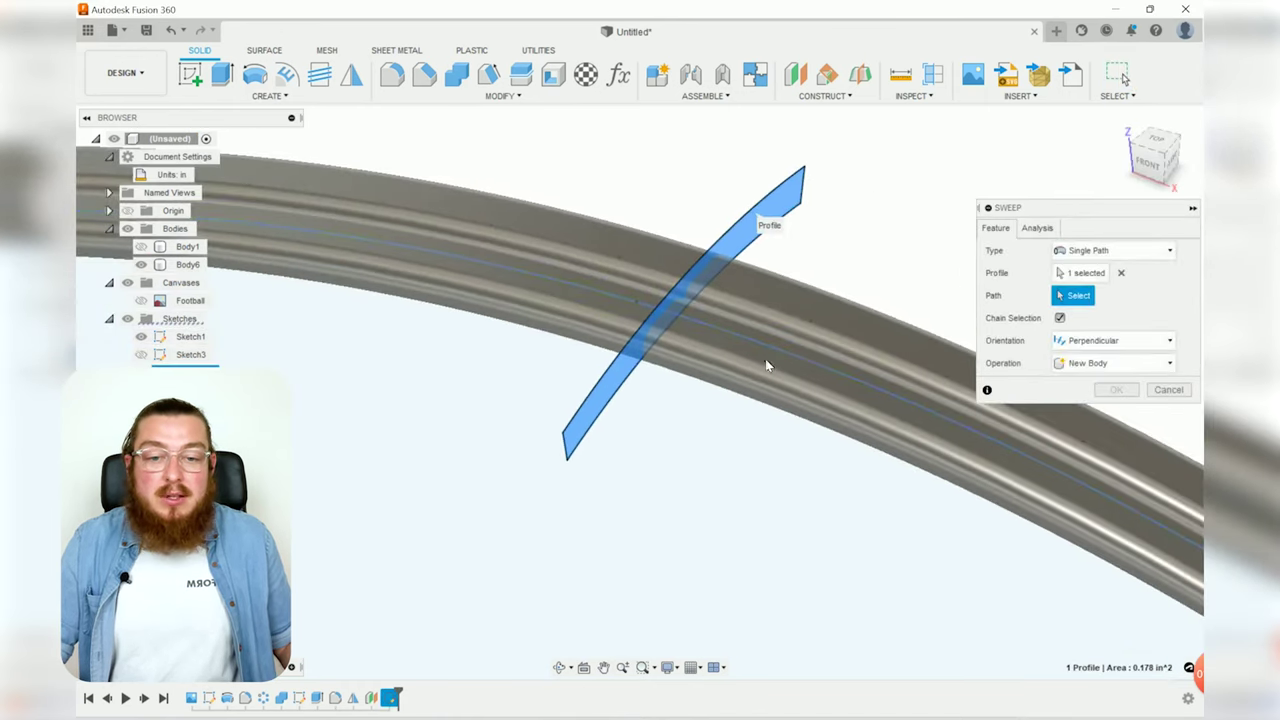
pyautogui.click(736, 386)
pyautogui.scroll(-4, 719, 338)
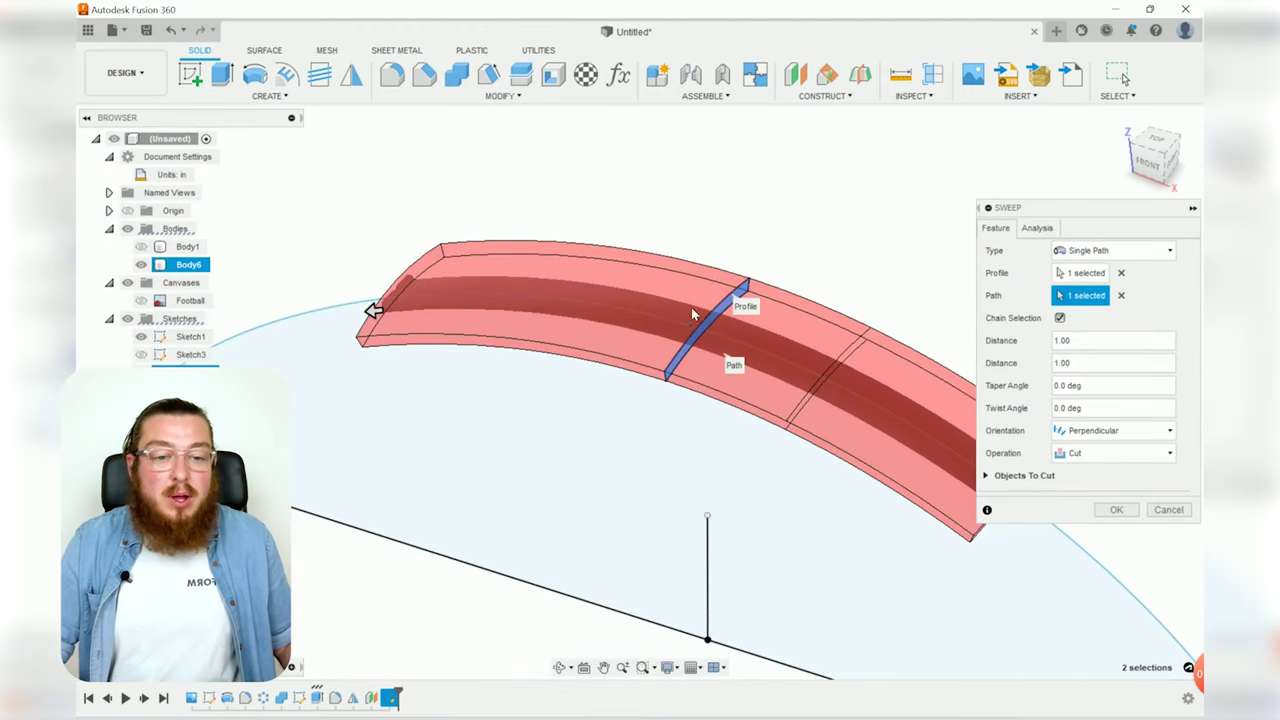
pyautogui.click(1110, 453)
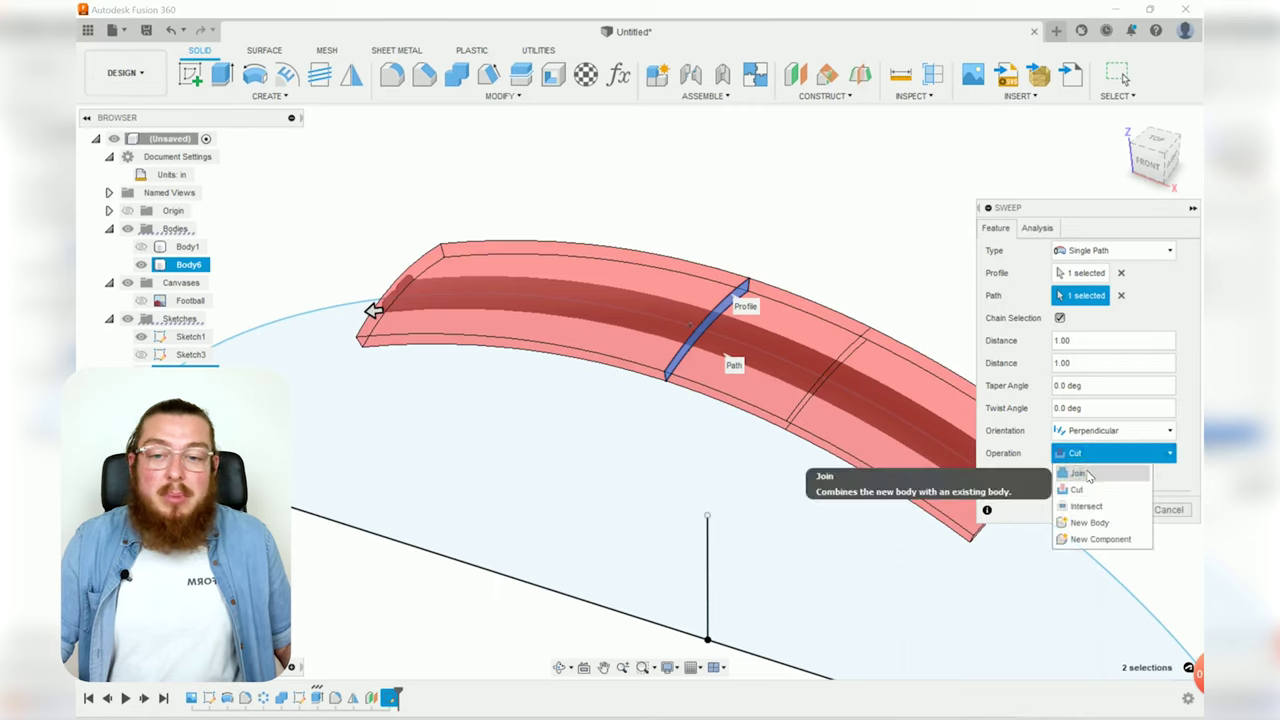
pyautogui.click(1082, 467)
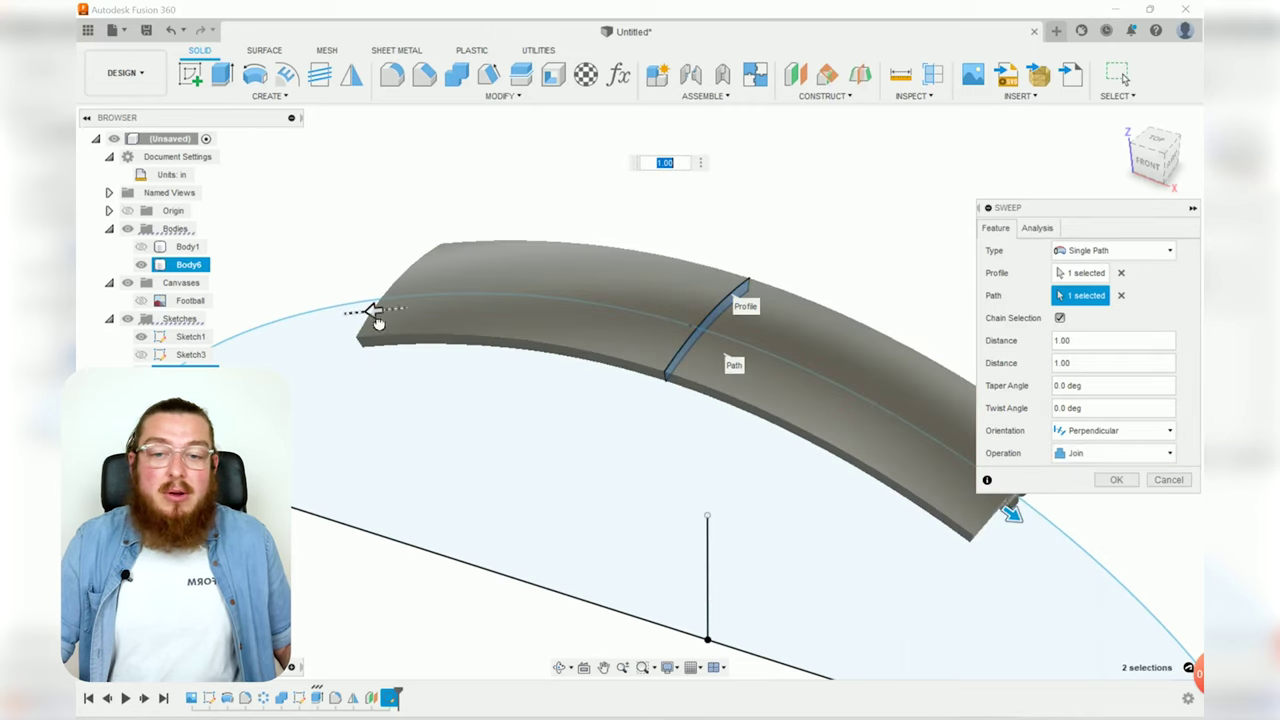
# - Set both sweep distances to 0.05 with Perpendicular orientation, and complete the joined cross-lace
pyautogui.moveTo(378, 320); pyautogui.dragTo(668, 334)
pyautogui.scroll(3, 681, 326)
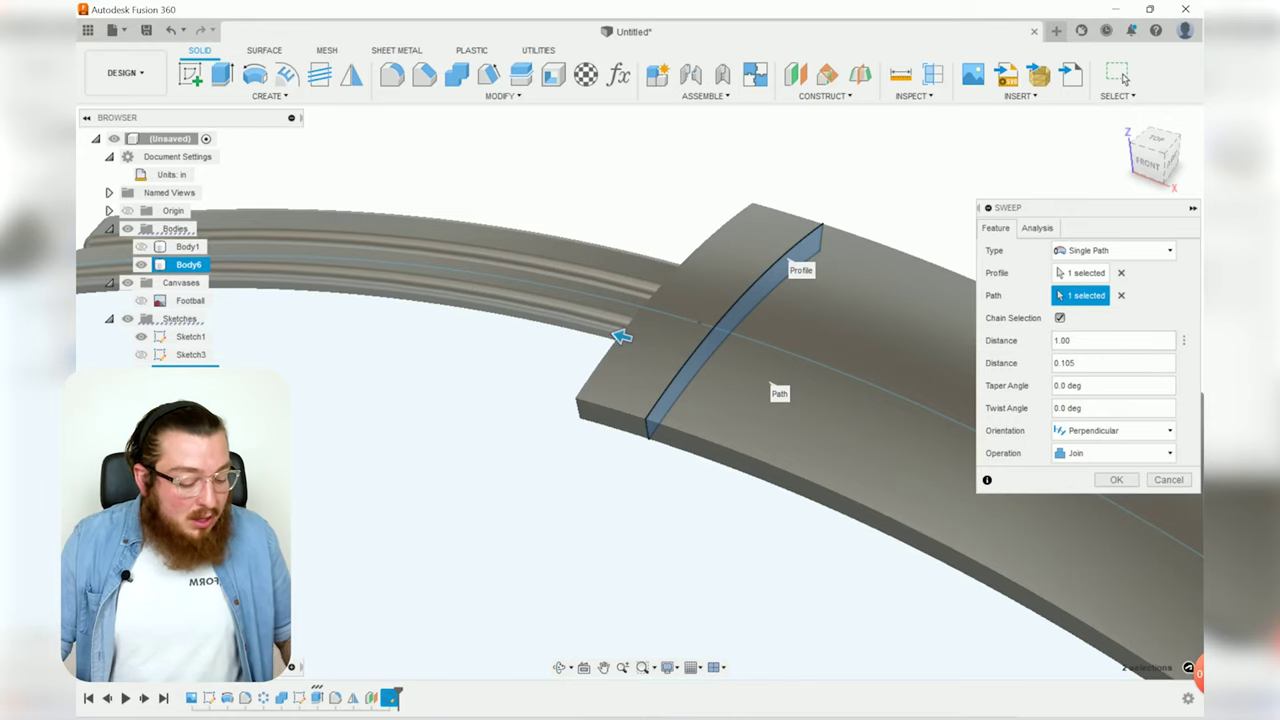
pyautogui.write('.05')
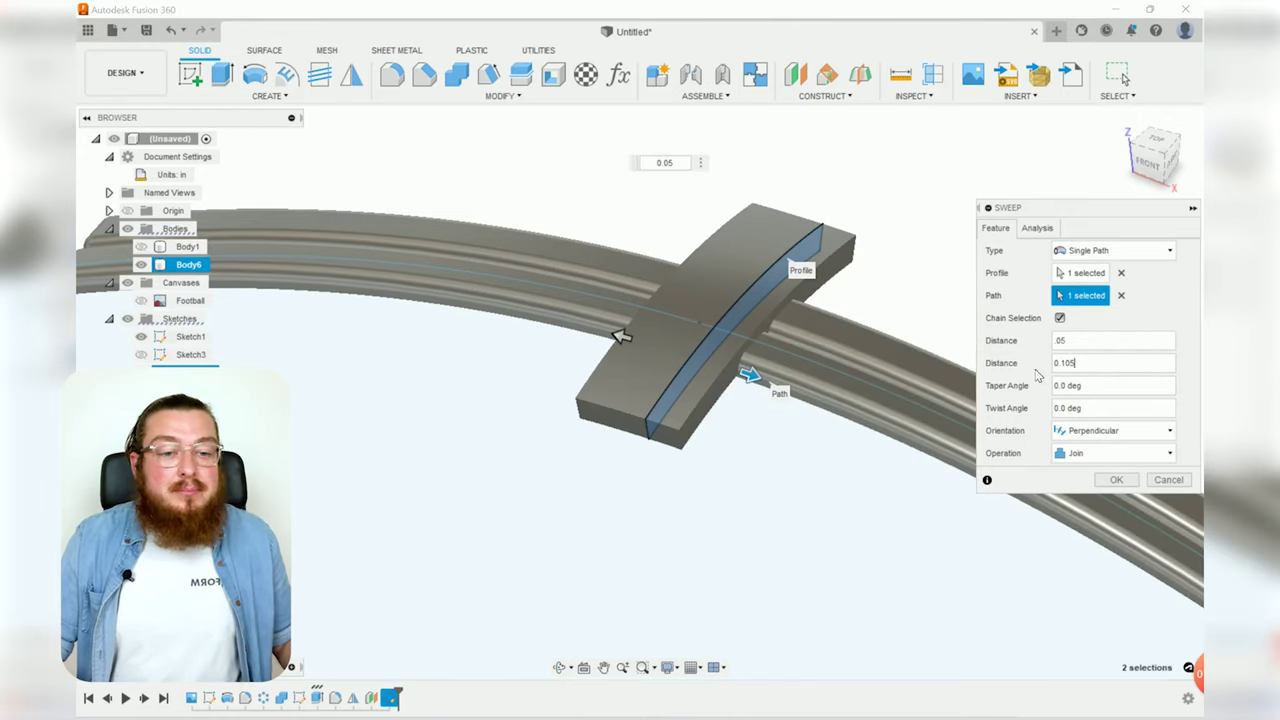
pyautogui.write('.0')
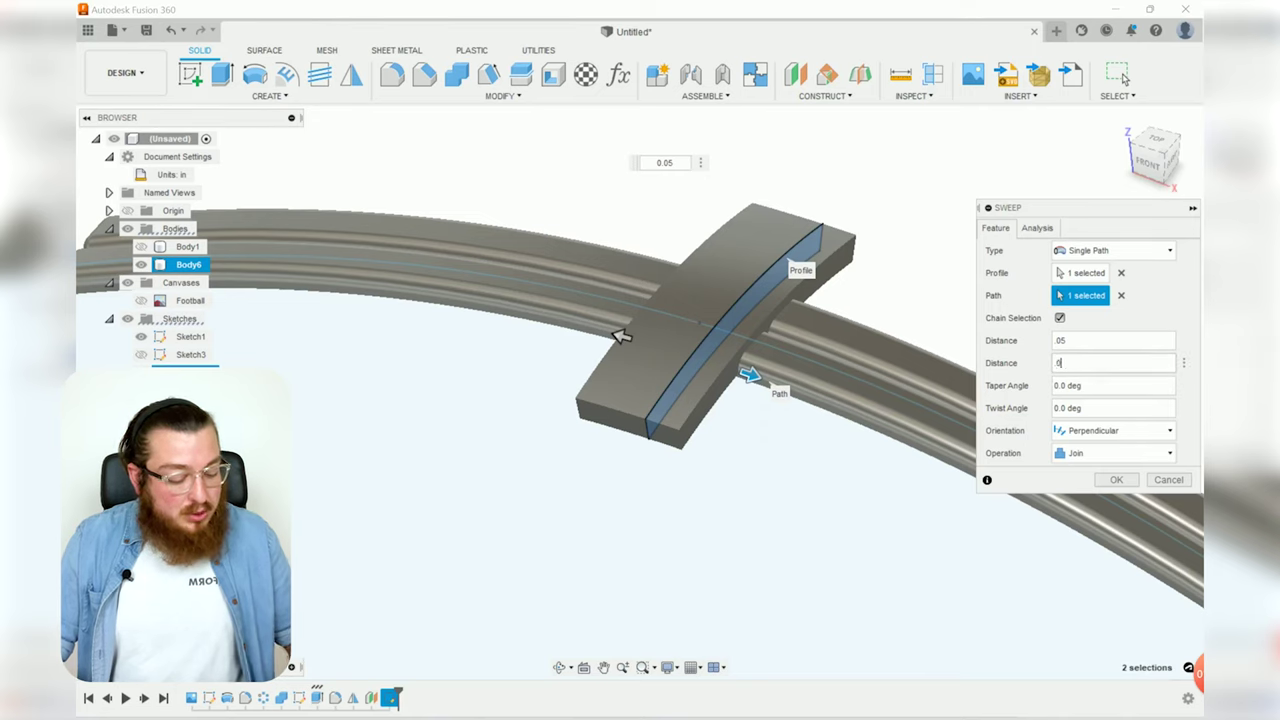
pyautogui.write('5')
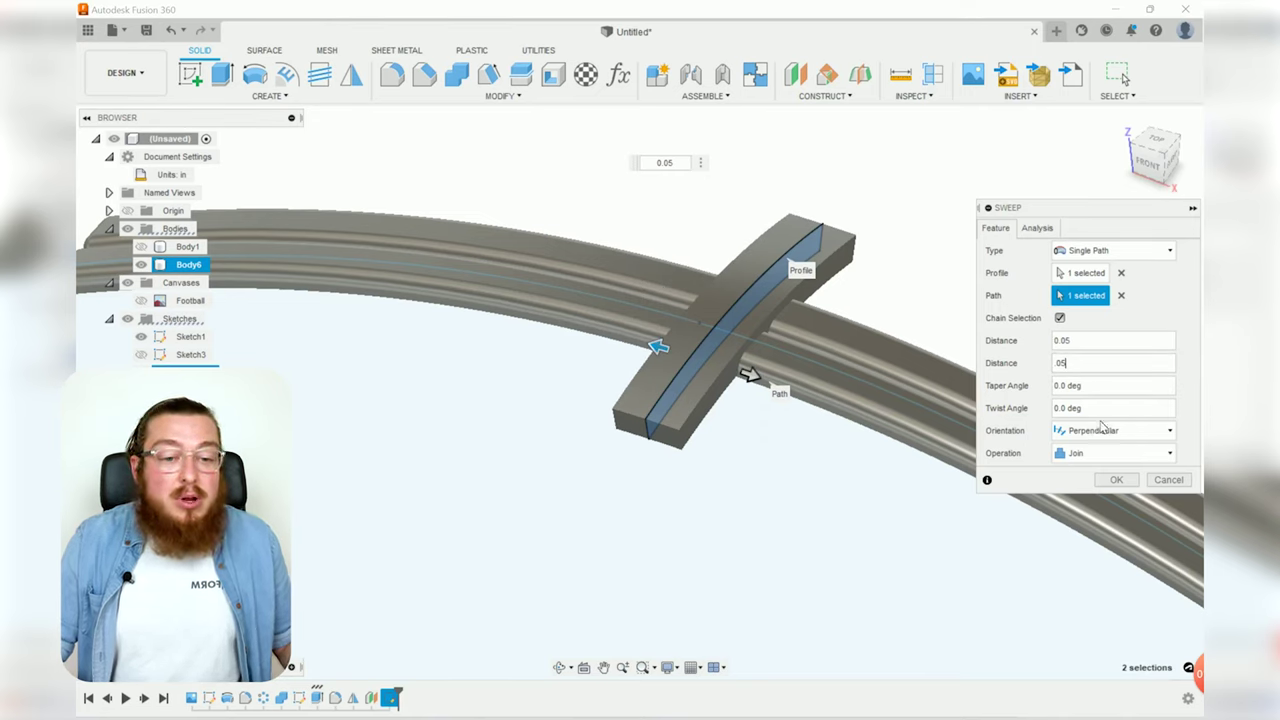
pyautogui.click(1105, 431)
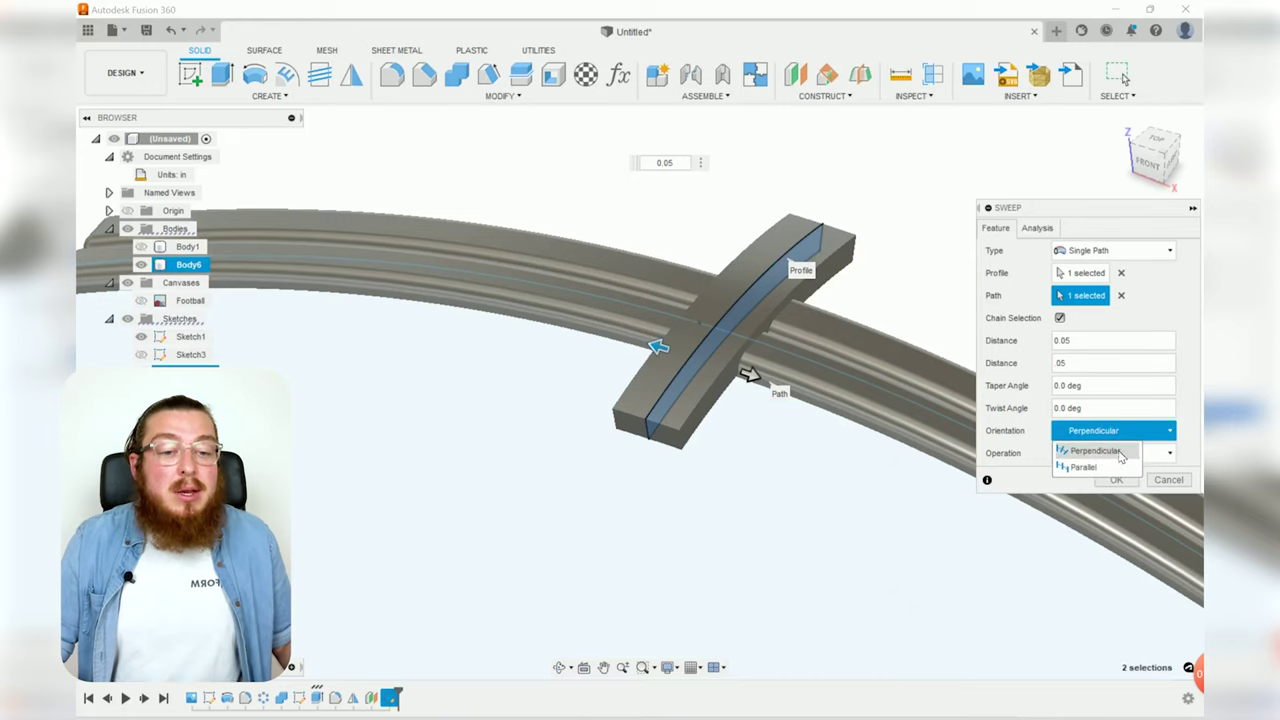
pyautogui.click(1095, 451)
pyautogui.click(1116, 480)
# - Fillet the cross-lace's top faces and its four vertical corner edges with a 1/16 in radius
pyautogui.moveTo(1116, 480); pyautogui.dragTo(790, 238, button='middle')
pyautogui.press('f')
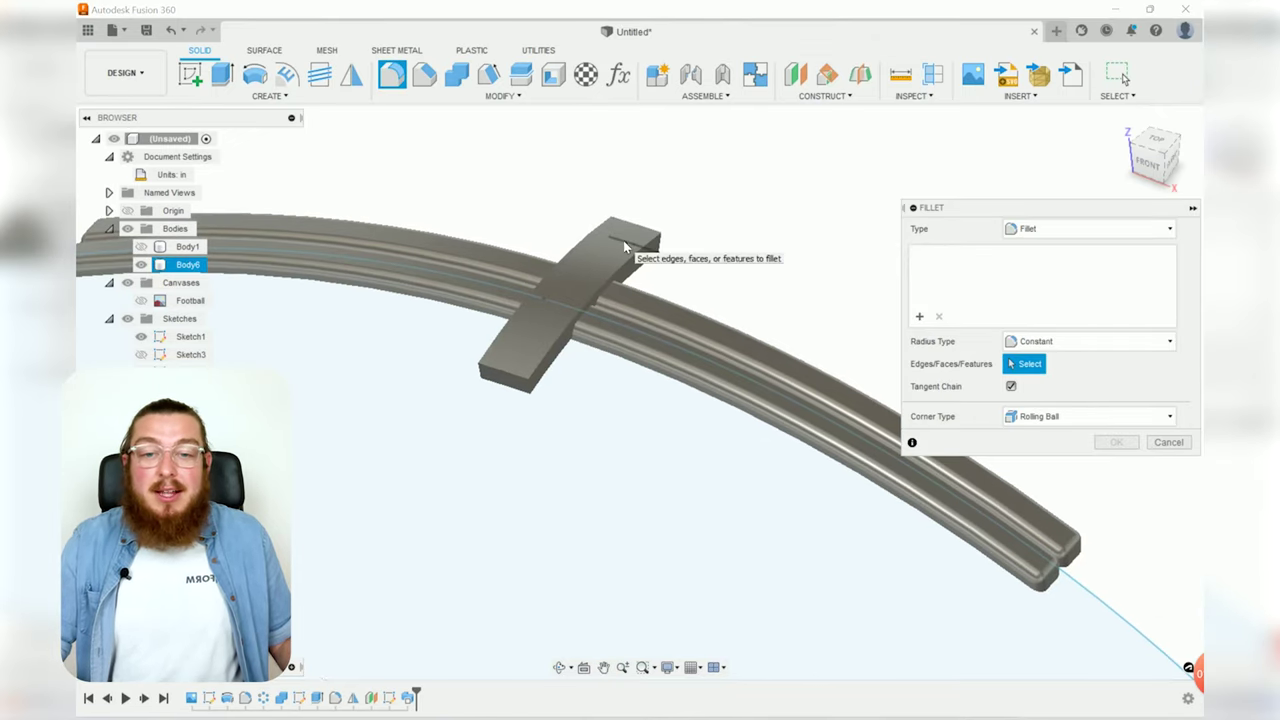
pyautogui.click(623, 240)
pyautogui.scroll(5, 510, 385)
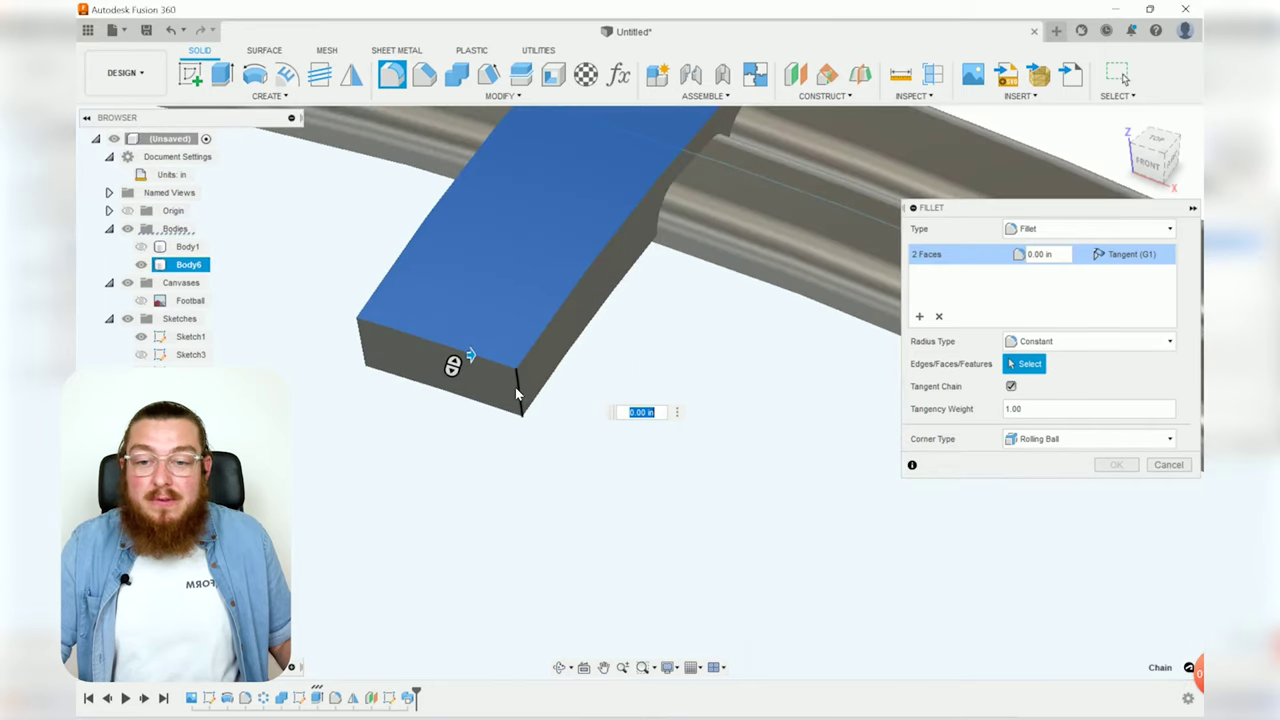
pyautogui.click(517, 393)
pyautogui.click(360, 345)
pyautogui.keyDown('shift'); pyautogui.moveTo(360, 345); pyautogui.dragTo(740, 163, button='middle'); pyautogui.keyUp('shift')
pyautogui.click(660, 157)
pyautogui.keyDown('shift'); pyautogui.moveTo(660, 157); pyautogui.dragTo(510, 208, button='middle'); pyautogui.keyUp('shift')
pyautogui.click(630, 205)
pyautogui.write('1/16')
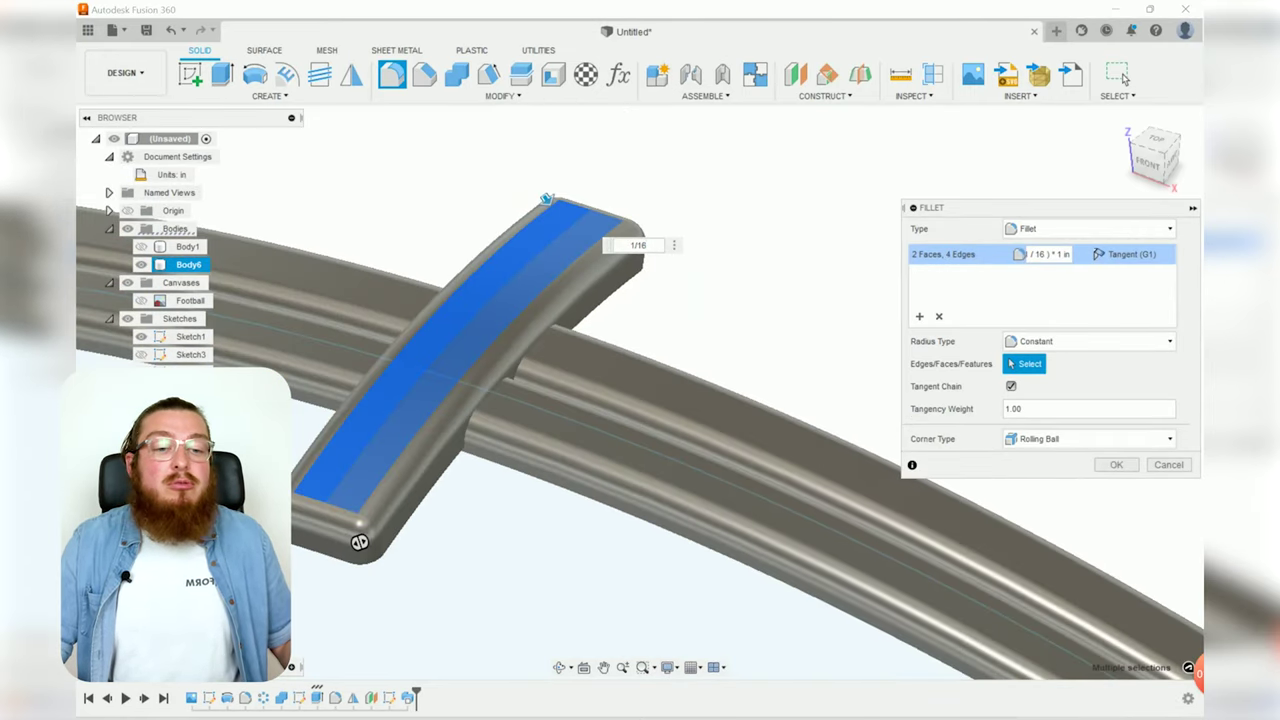
pyautogui.press('Return')
# - Start a Pattern on Path of type Features with the cross-lace's sweep and fillet as the objects
pyautogui.scroll(-10, 763, 310)
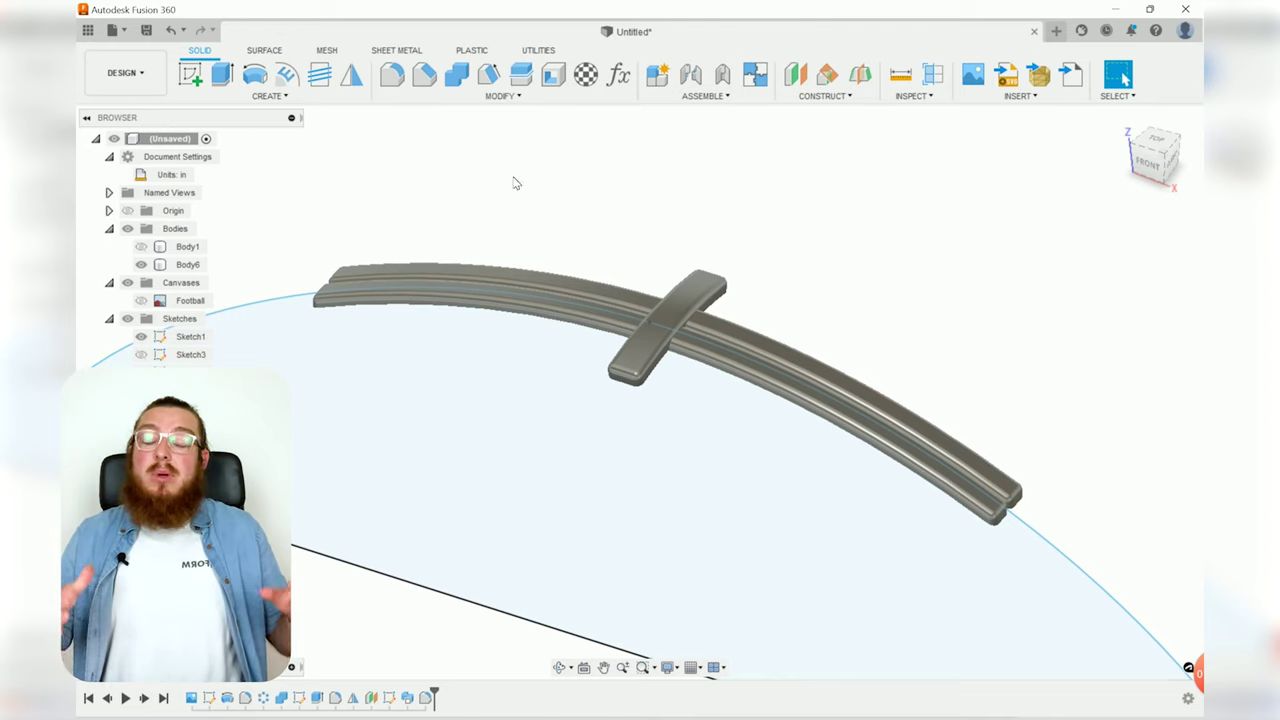
pyautogui.click(314, 100)
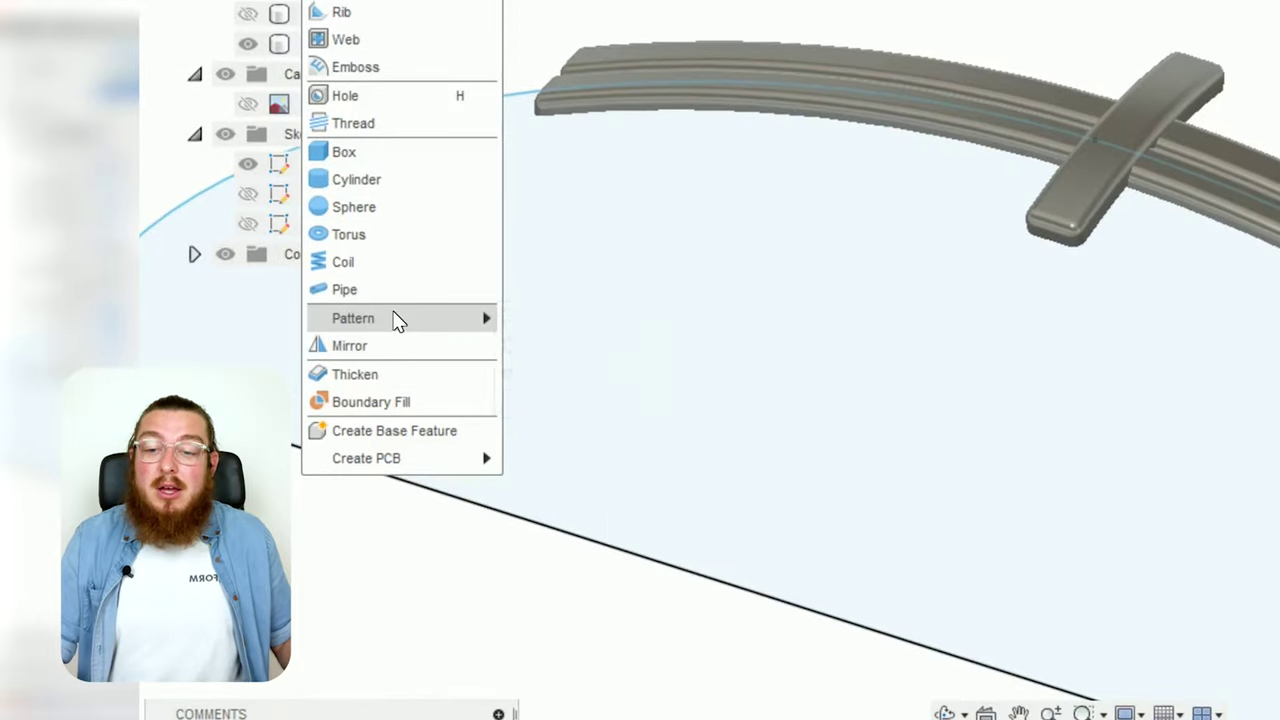
pyautogui.moveTo(396, 320)
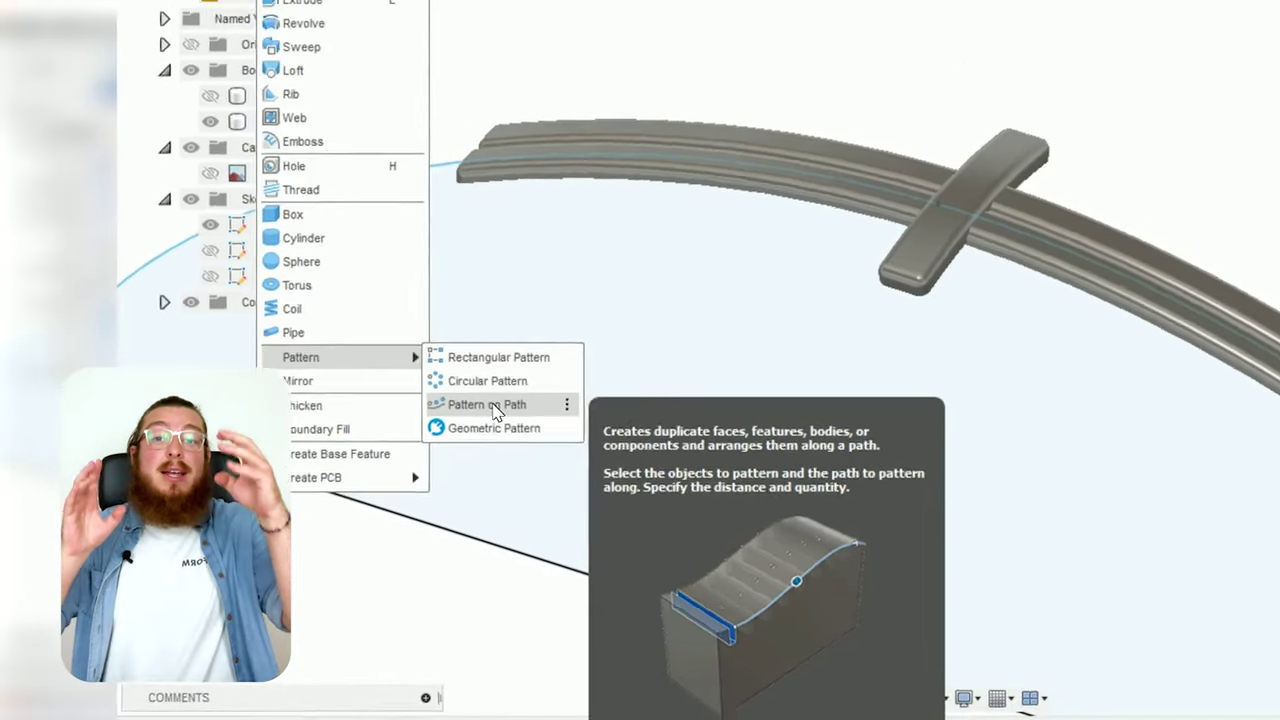
pyautogui.click(581, 375)
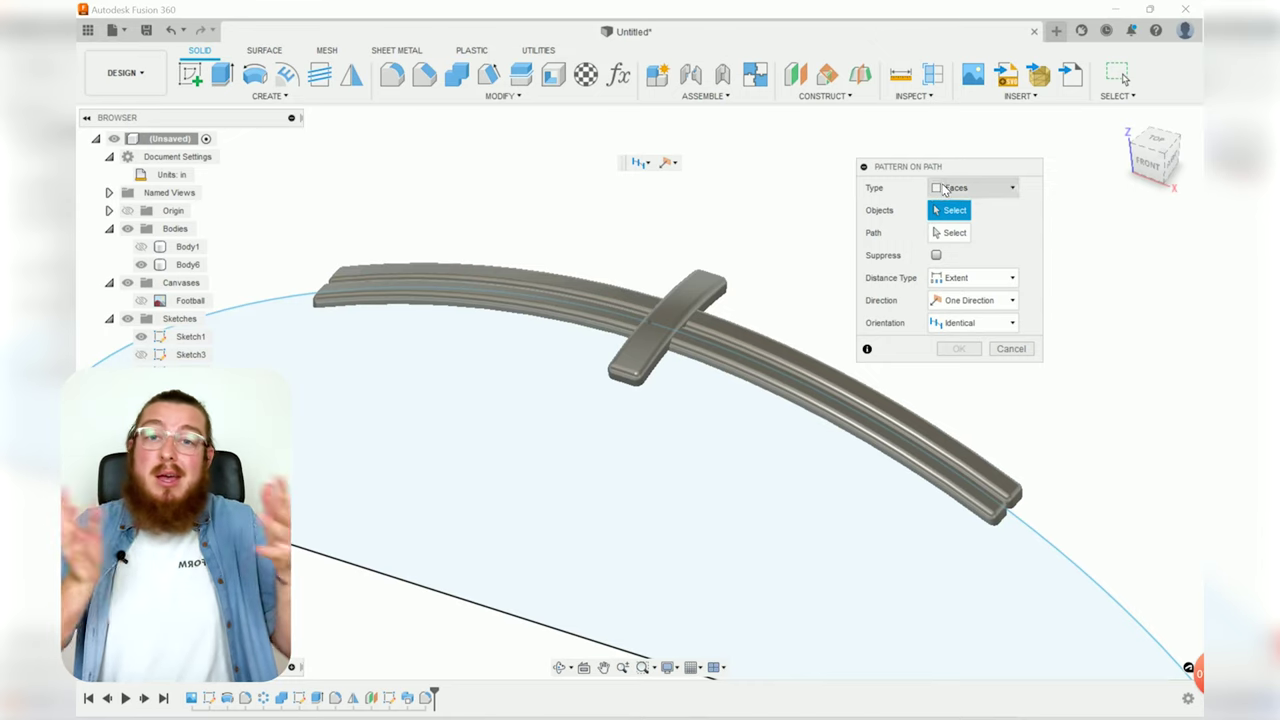
pyautogui.moveTo(952, 187); pyautogui.dragTo(817, 241, button='middle')
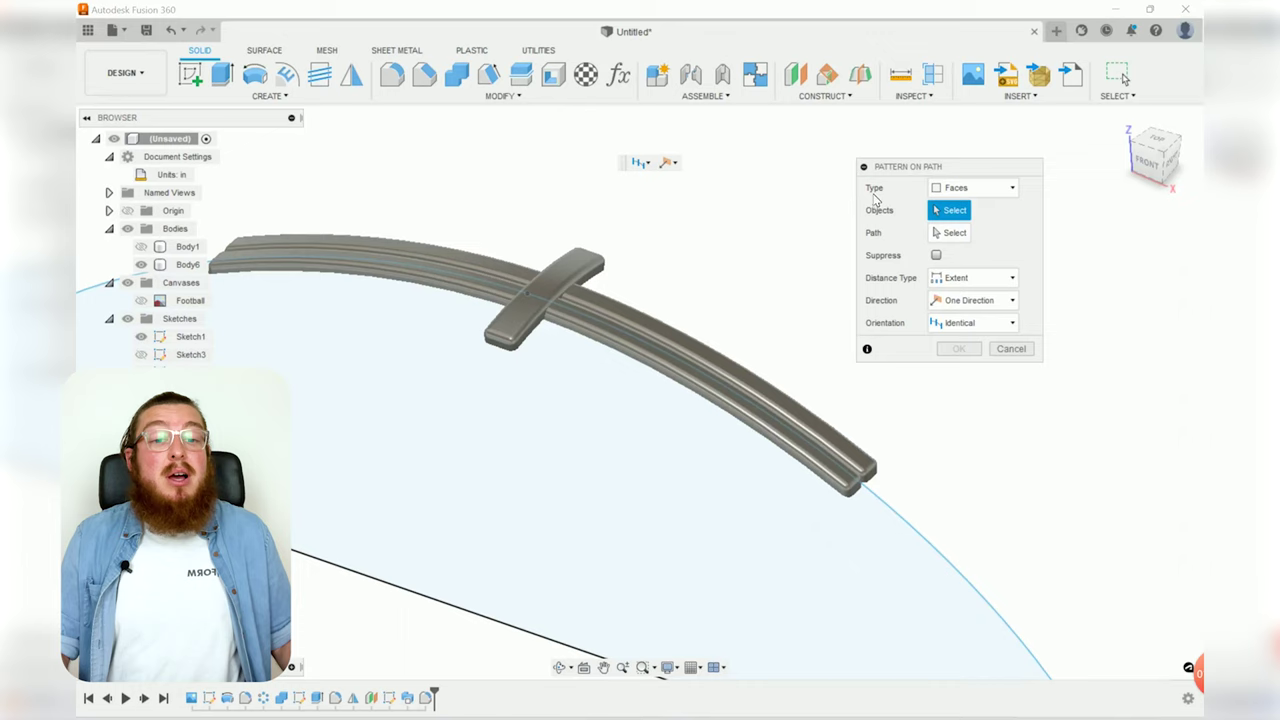
pyautogui.click(965, 188)
pyautogui.click(955, 237)
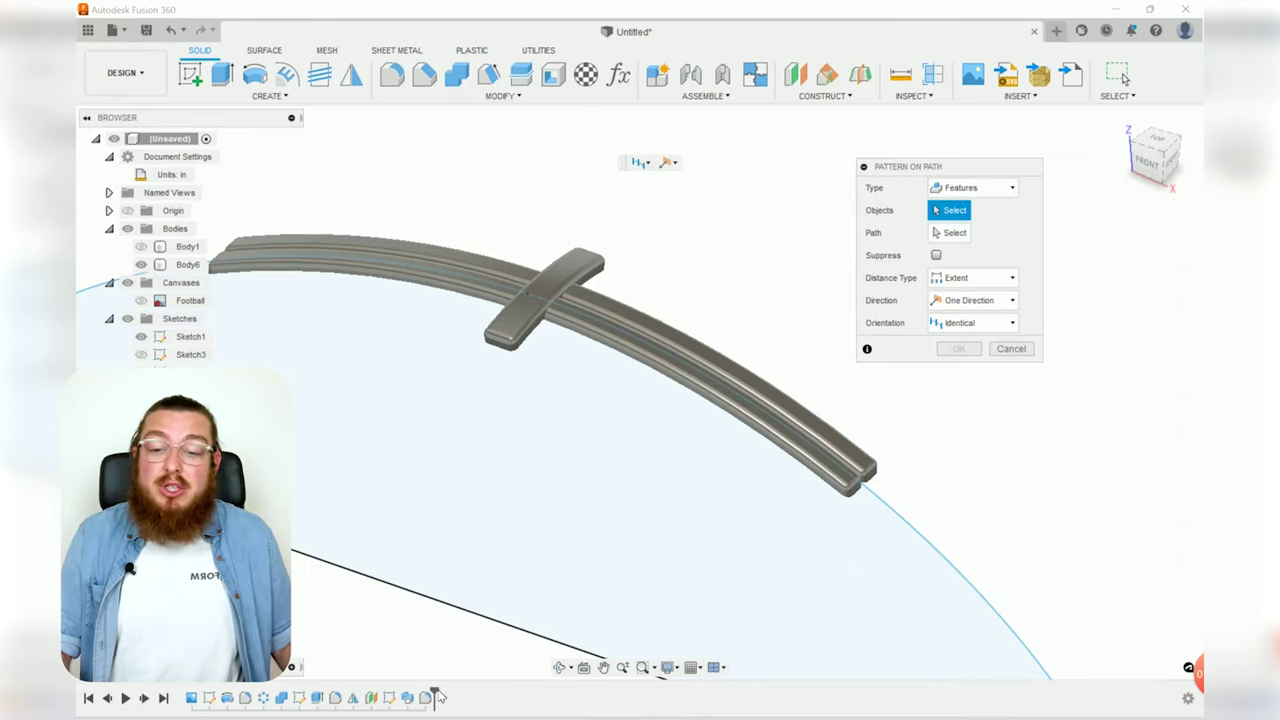
pyautogui.click(407, 698)
pyautogui.keyDown('shift'); pyautogui.click(425, 698); pyautogui.keyUp('shift')
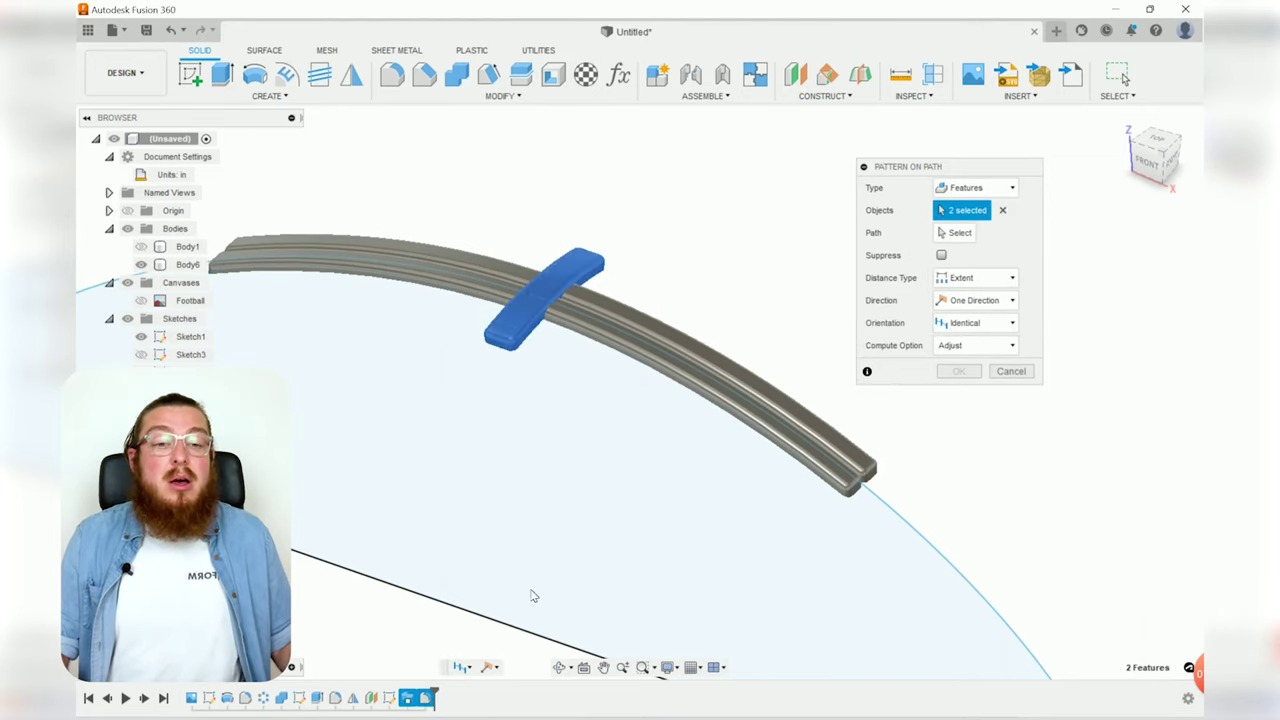
# - Use the football's curved profile line as the pattern path, with Symmetric direction and Path Direction orientation
pyautogui.click(957, 232)
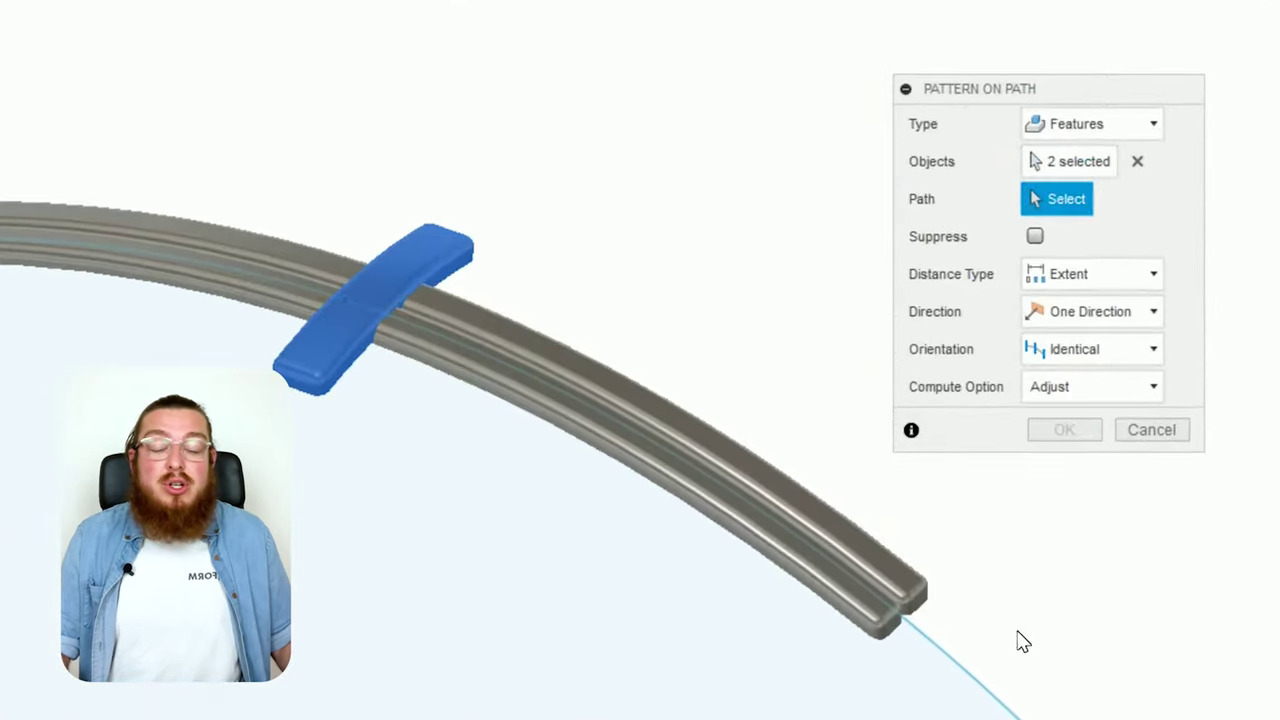
pyautogui.click(970, 672)
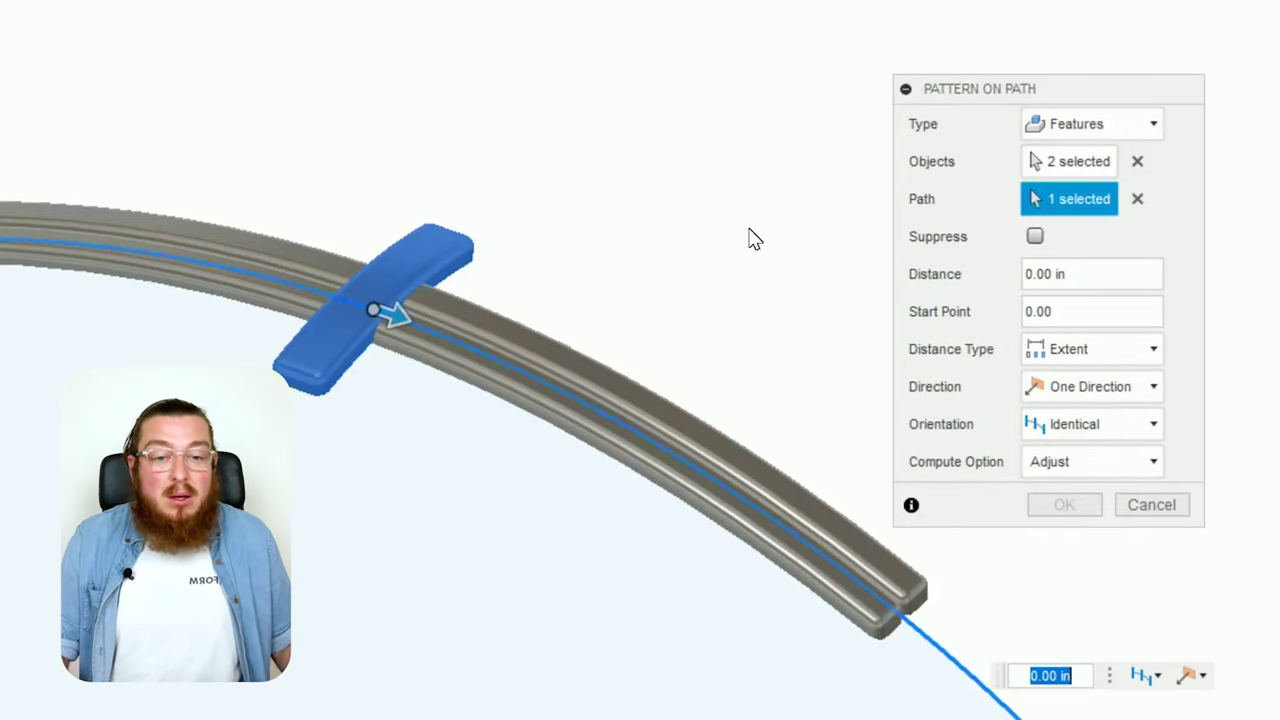
pyautogui.click(1088, 386)
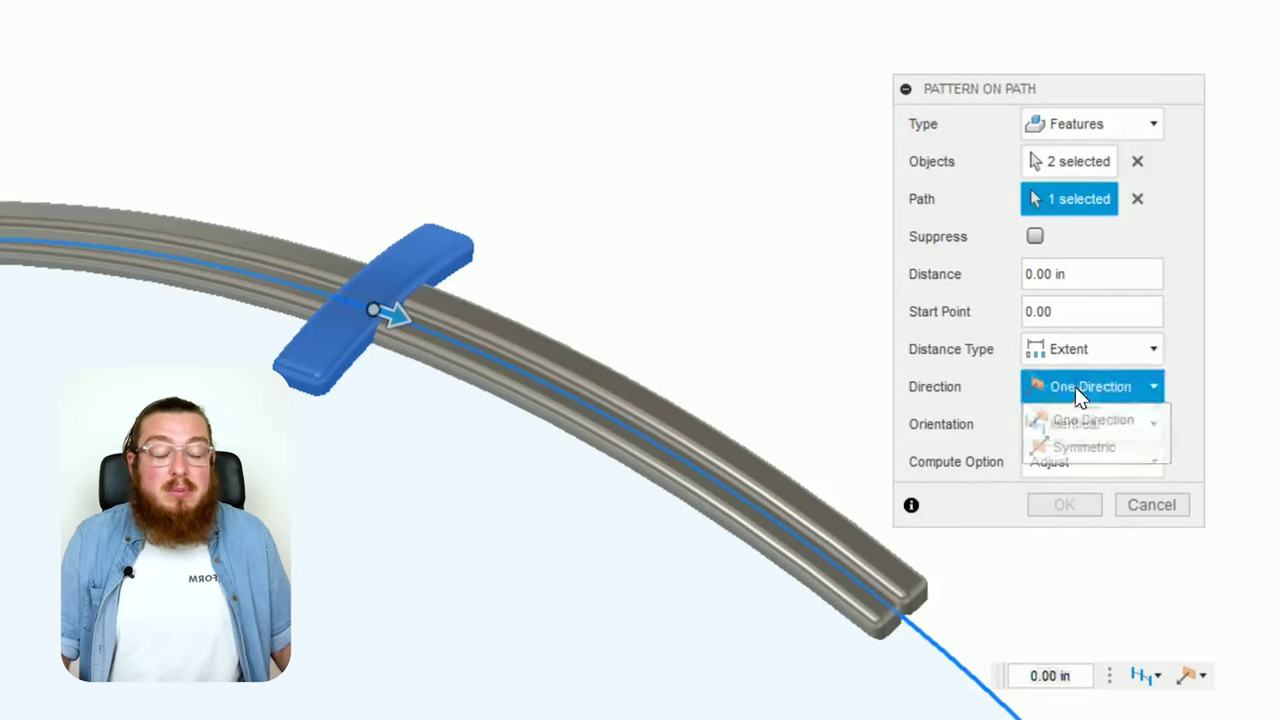
pyautogui.click(1078, 444)
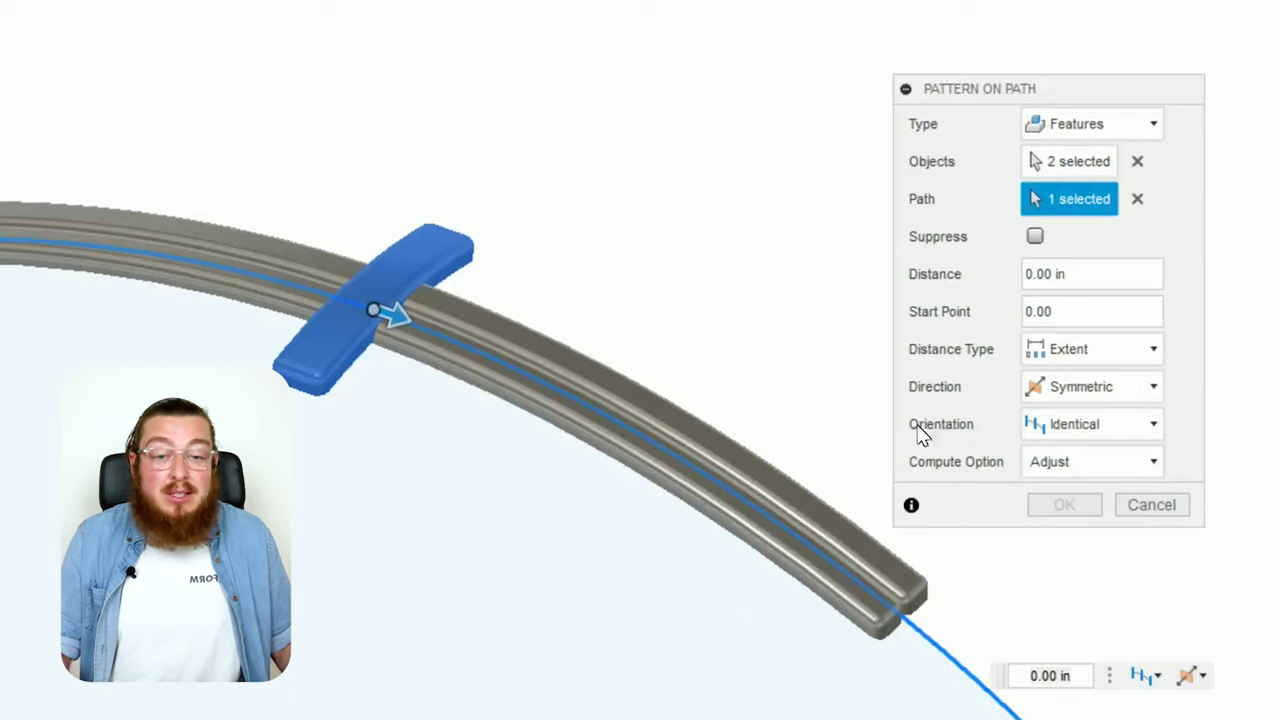
pyautogui.click(1100, 430)
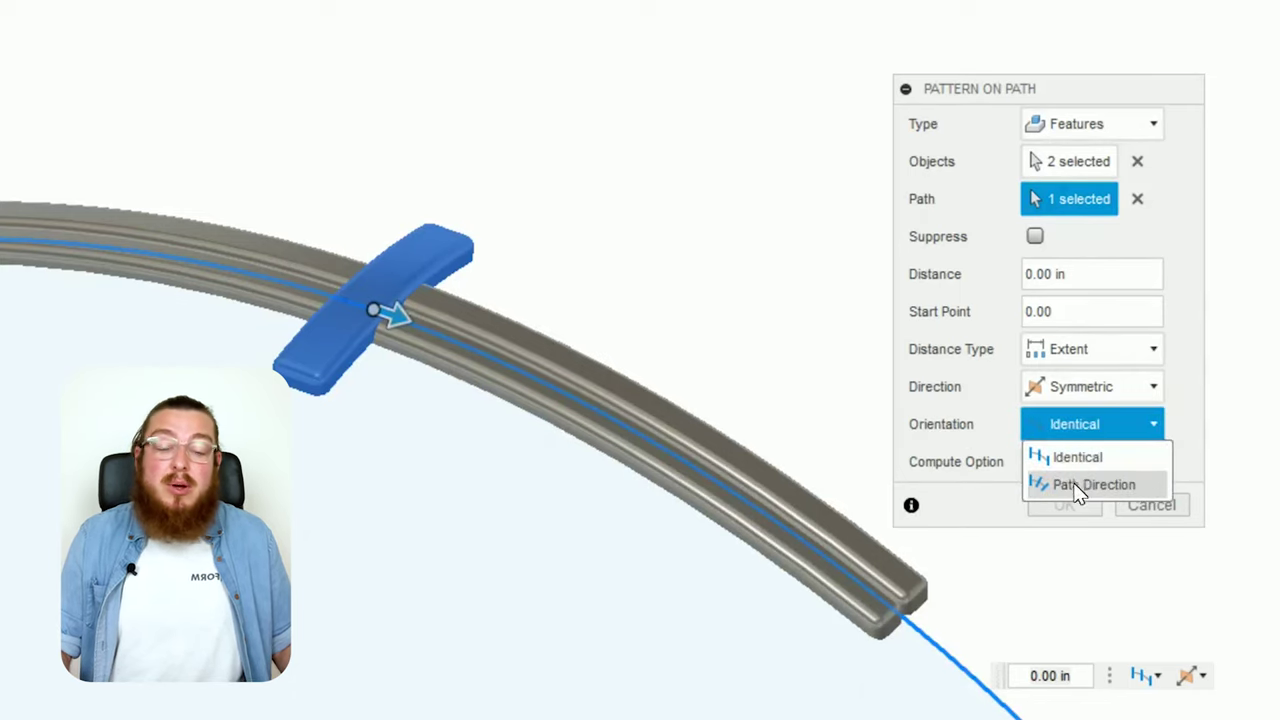
pyautogui.click(1070, 484)
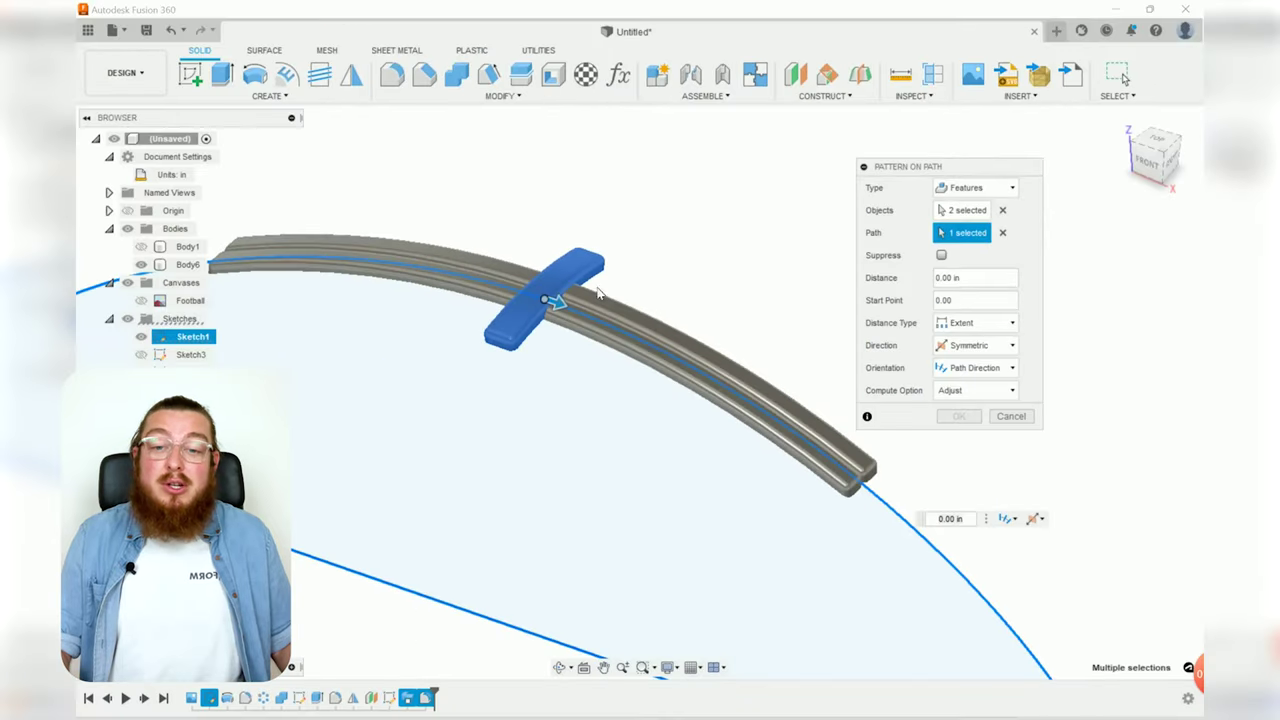
# - Set the pattern quantity to 7, spread the cross-laces over a distance of about 2.376 in, and complete the pattern
pyautogui.moveTo(563, 305); pyautogui.dragTo(664, 348)
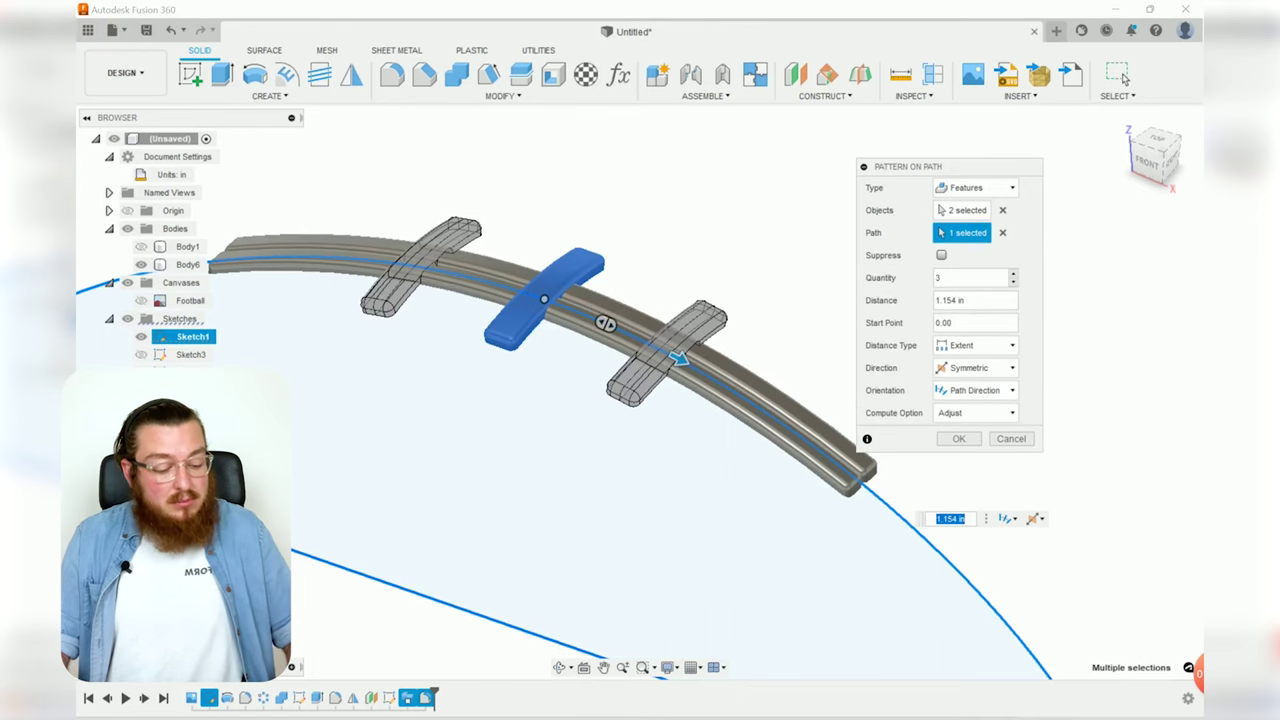
pyautogui.write('7')
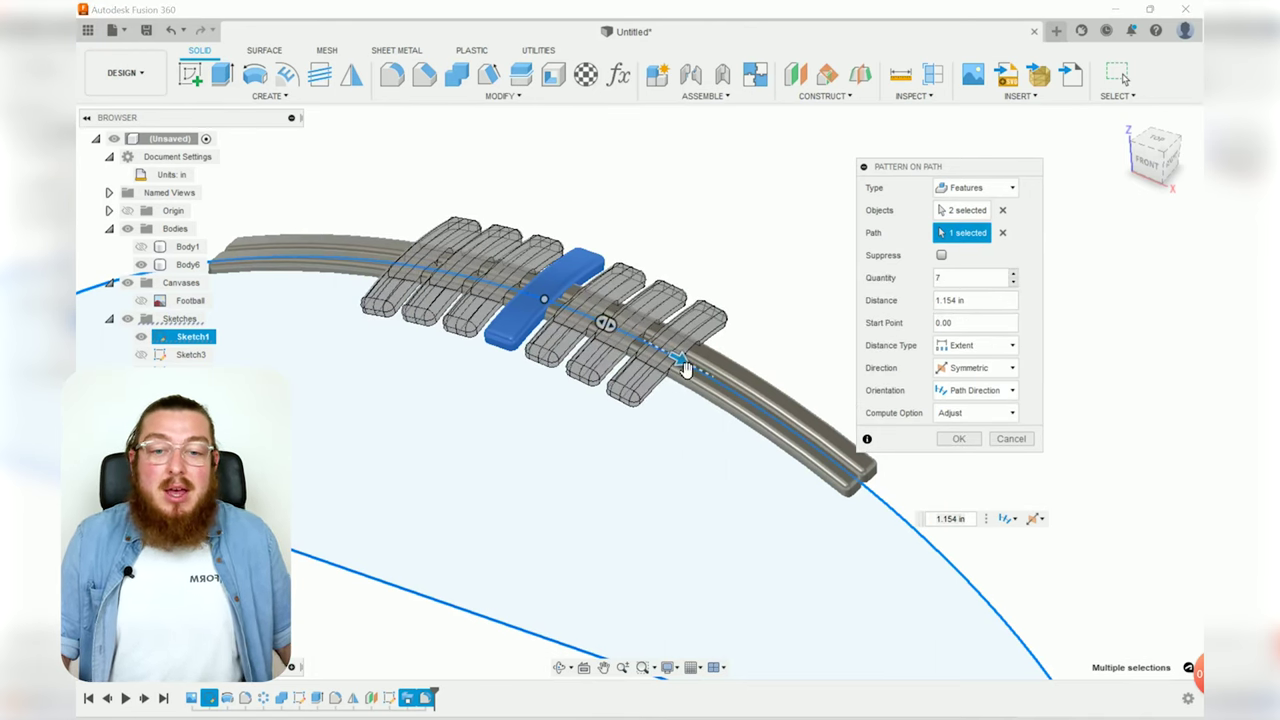
pyautogui.moveTo(688, 366); pyautogui.dragTo(834, 462)
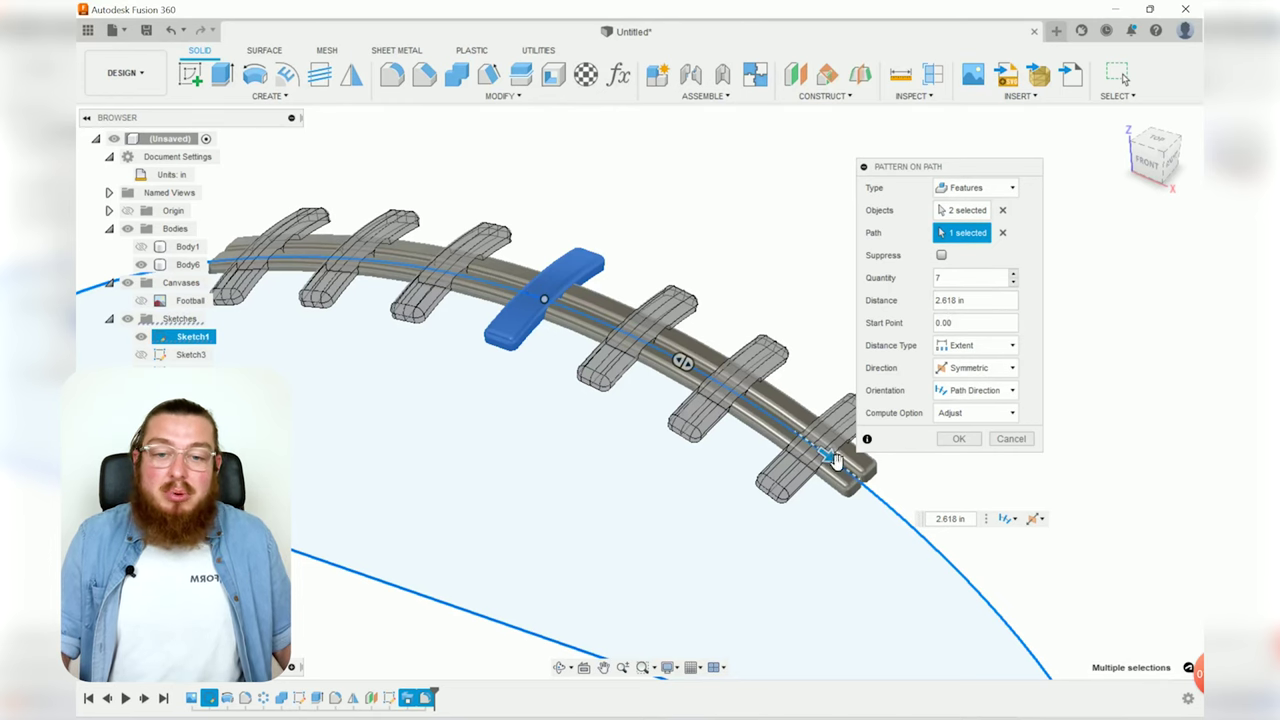
pyautogui.moveTo(833, 458); pyautogui.dragTo(806, 440)
pyautogui.scroll(-4, 680, 290)
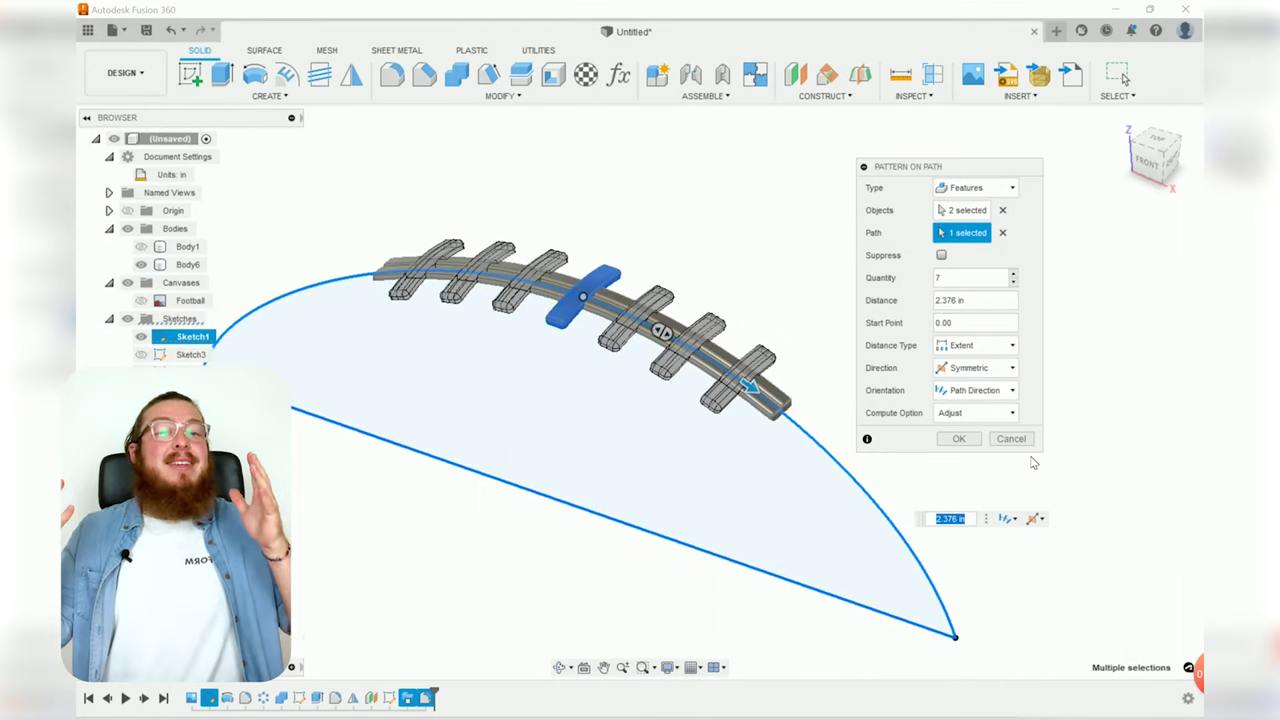
pyautogui.click(972, 442)
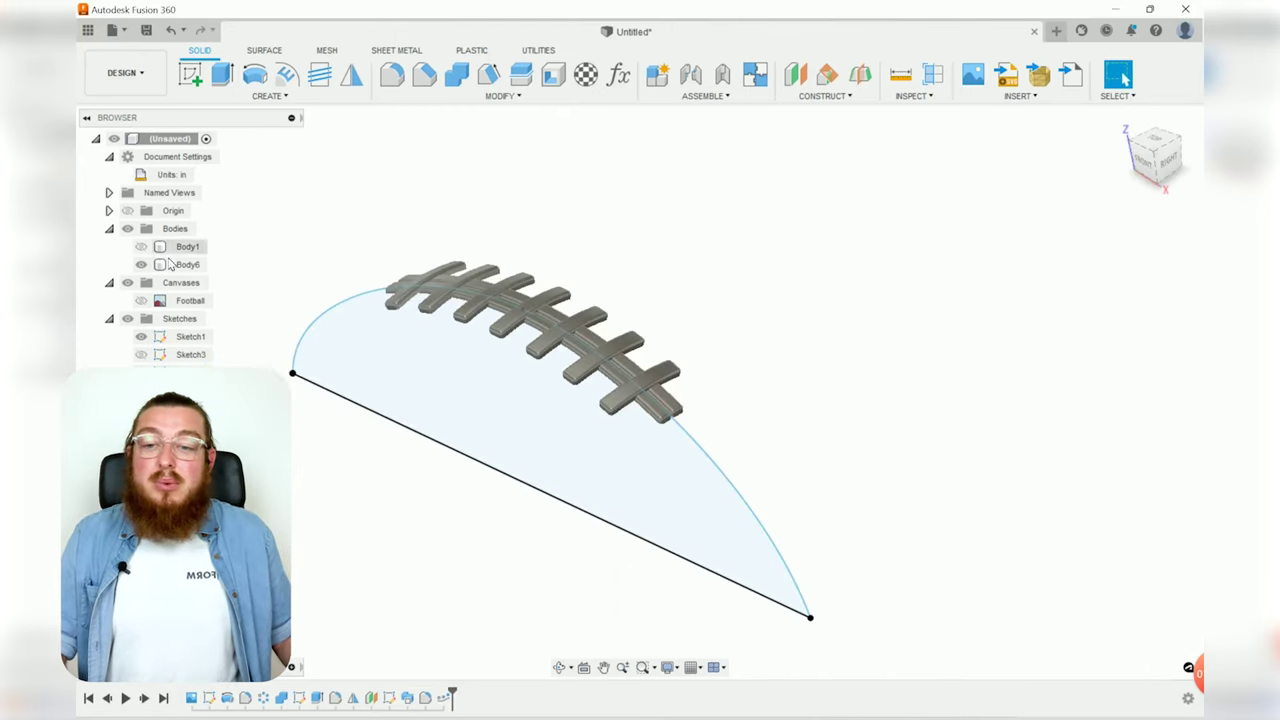
# - Show the football body Body1 and hide Sketch1 to view the laces on the ball
pyautogui.click(150, 248)
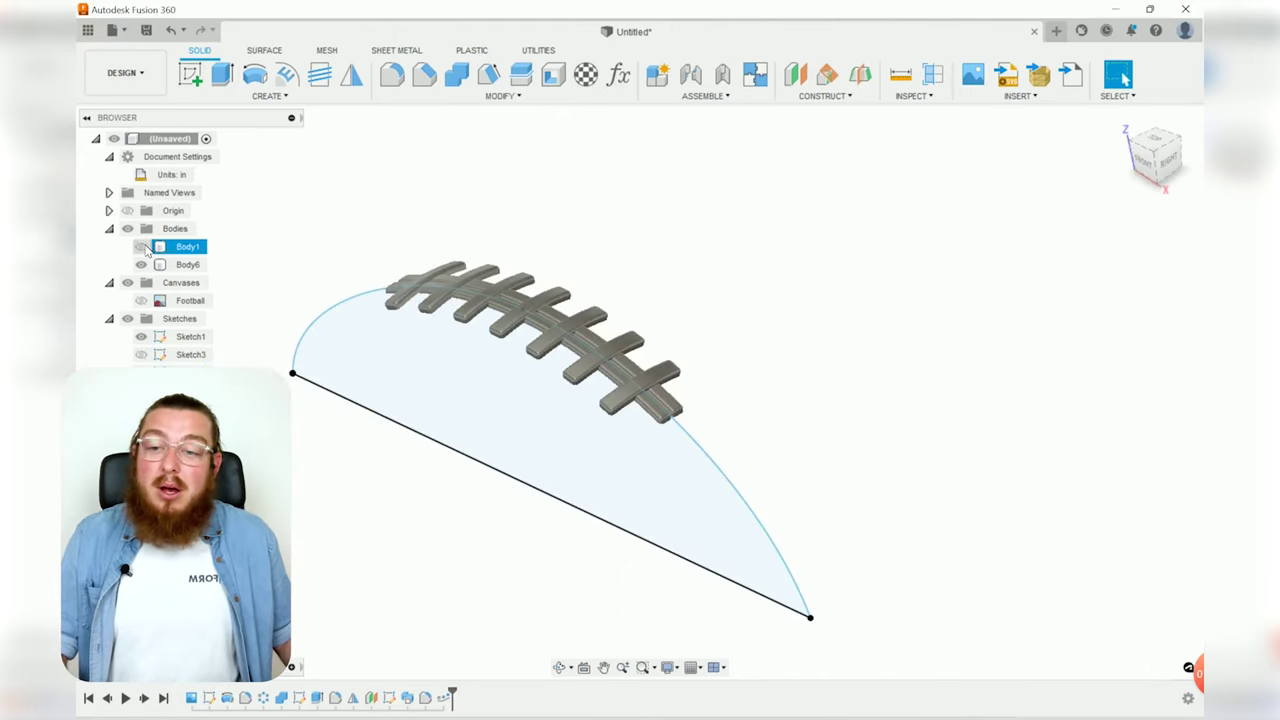
pyautogui.click(142, 247)
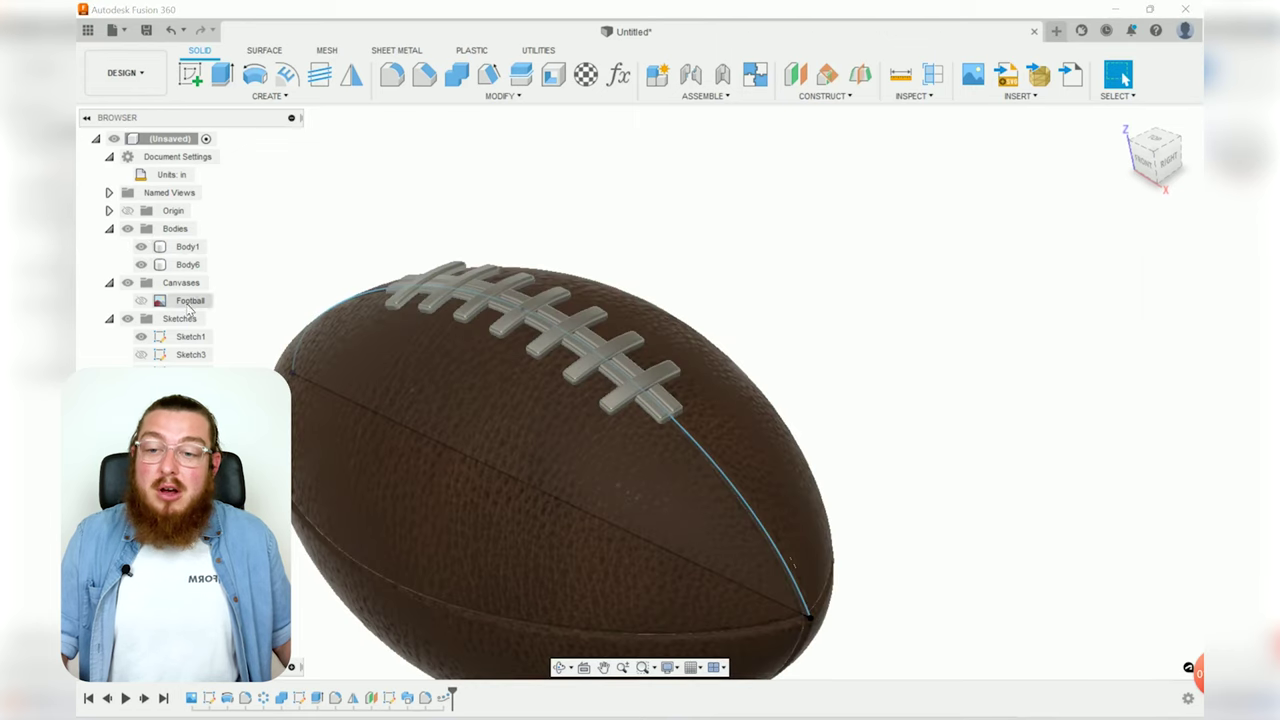
pyautogui.click(141, 337)
pyautogui.moveTo(706, 283)
pyautogui.keyDown('shift'); pyautogui.mouseDown(button='middle')
pyautogui.moveTo(883, 251)
pyautogui.moveTo(968, 252)
pyautogui.moveTo(1003, 274)
pyautogui.moveTo(880, 234)
pyautogui.moveTo(845, 245)
pyautogui.mouseUp(button='middle'); pyautogui.keyUp('shift')
pyautogui.keyDown('shift'); pyautogui.moveTo(846, 300); pyautogui.dragTo(810, 267, button='middle'); pyautogui.keyUp('shift')
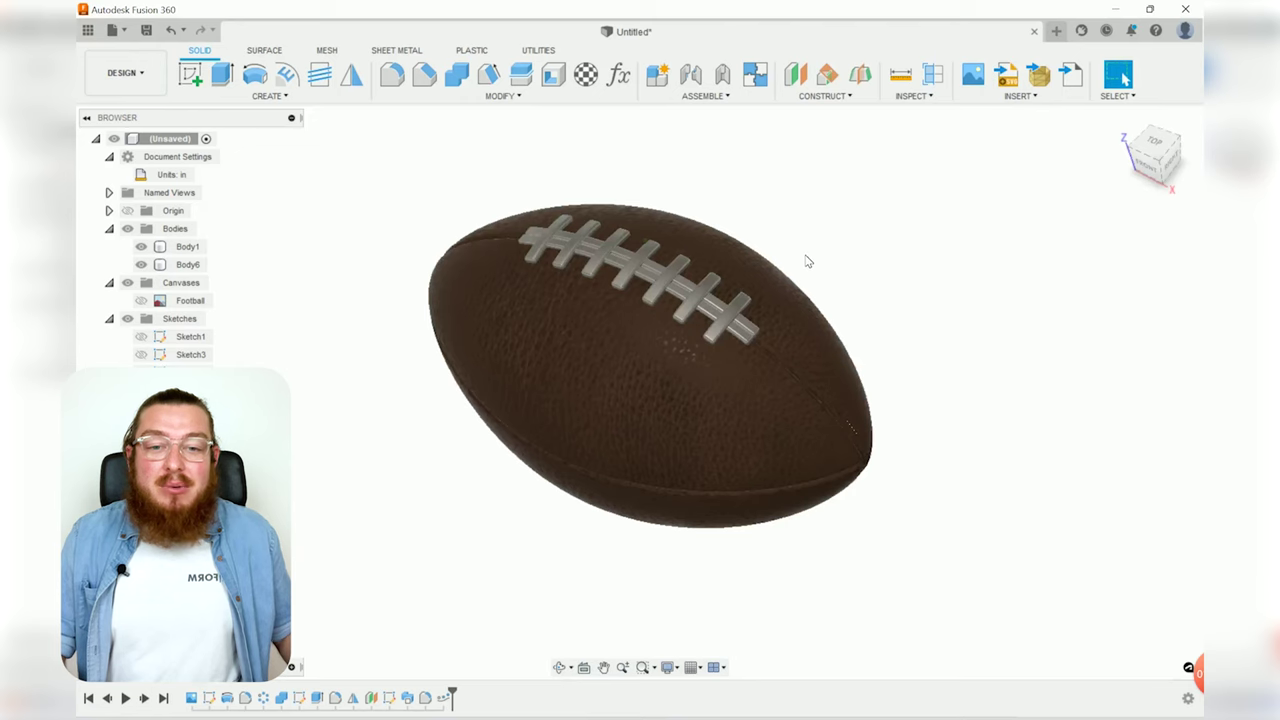
pyautogui.keyDown('shift'); pyautogui.moveTo(816, 259); pyautogui.dragTo(763, 329, button='middle'); pyautogui.keyUp('shift')
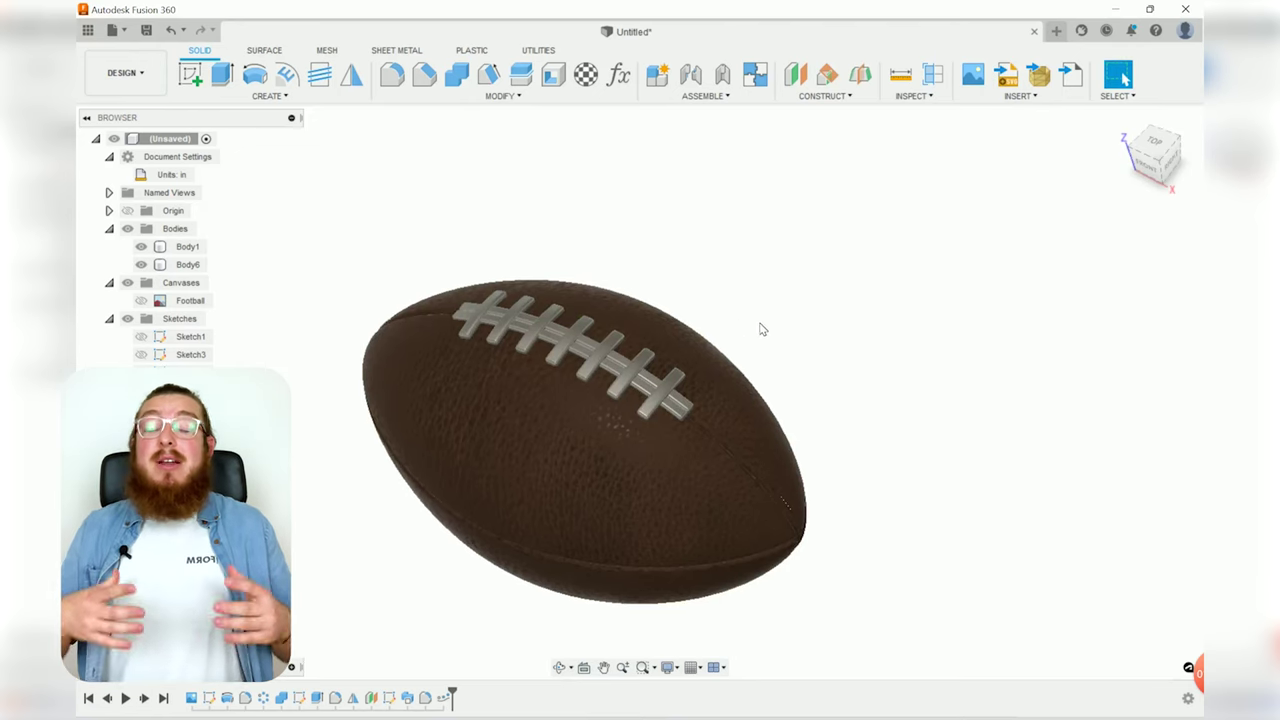
# - Apply the Leather - Matte (White) appearance to the laces body
pyautogui.scroll(5, 834, 337)
pyautogui.press('a')
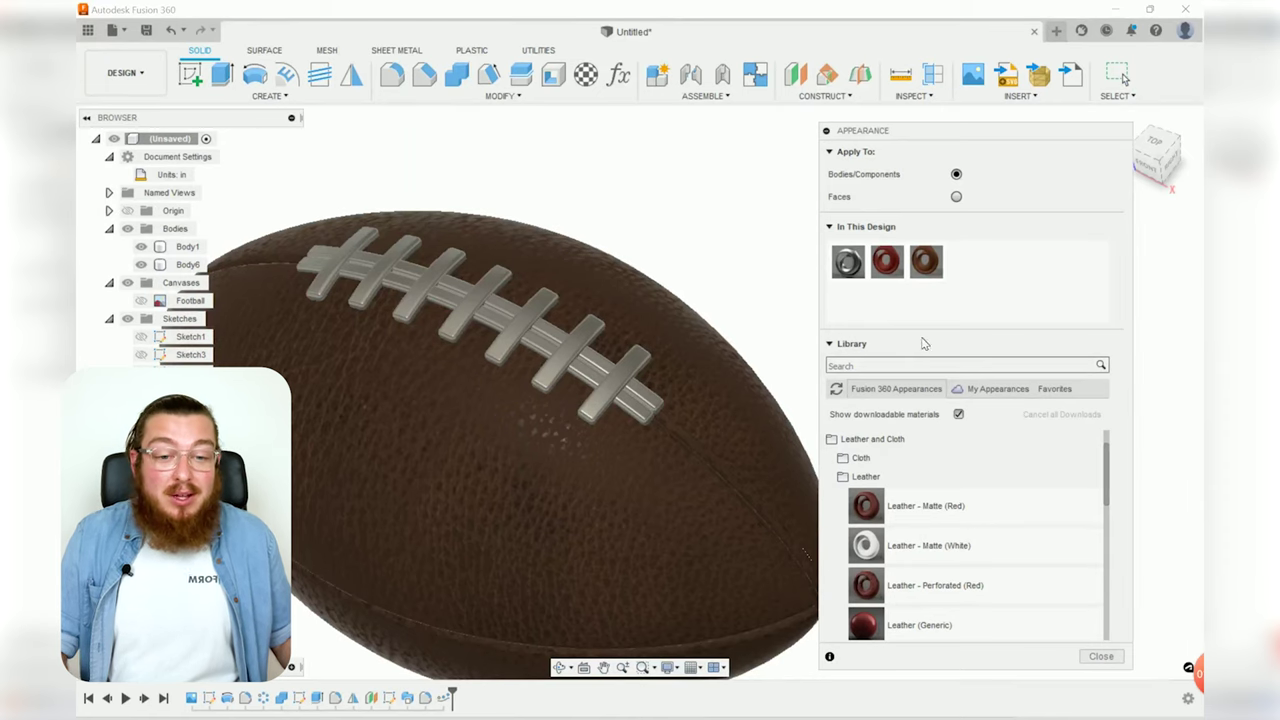
pyautogui.moveTo(951, 560); pyautogui.dragTo(562, 370)
pyautogui.scroll(5, 567, 366)
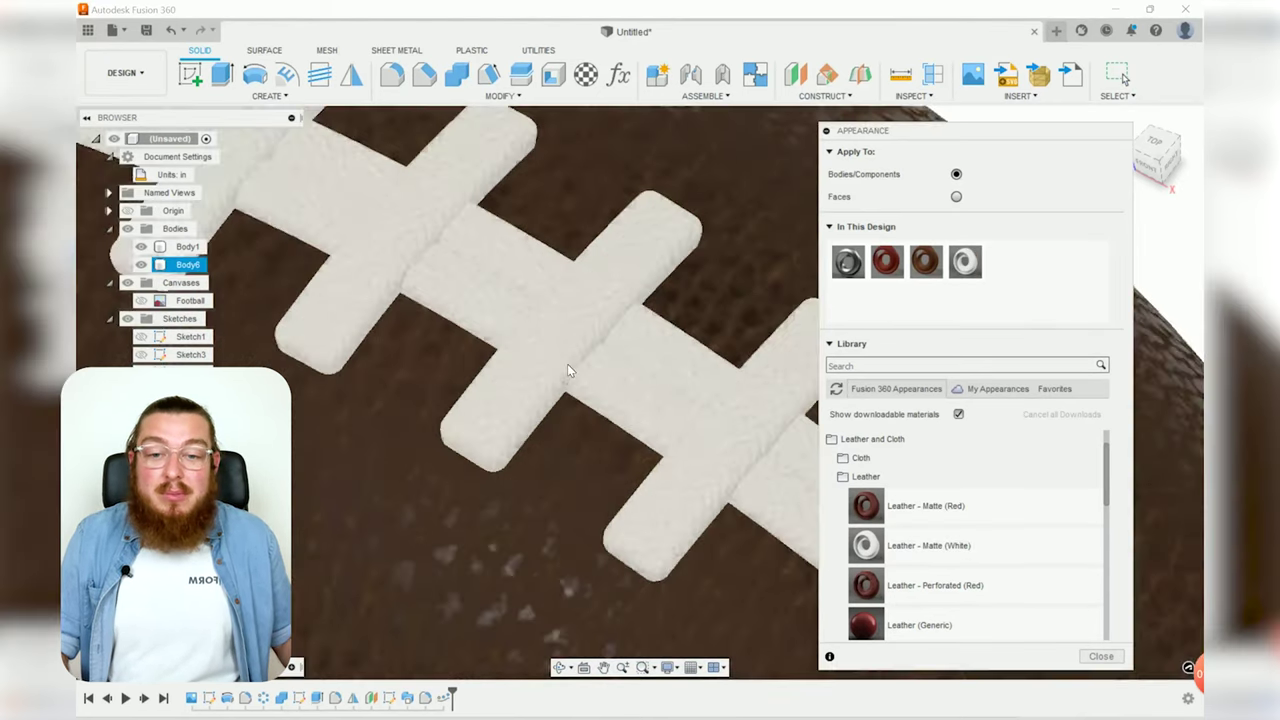
# - Duplicate the Leather - Matte (White) appearance in this design
pyautogui.keyDown('shift'); pyautogui.moveTo(567, 364); pyautogui.dragTo(575, 330, button='middle'); pyautogui.keyUp('shift')
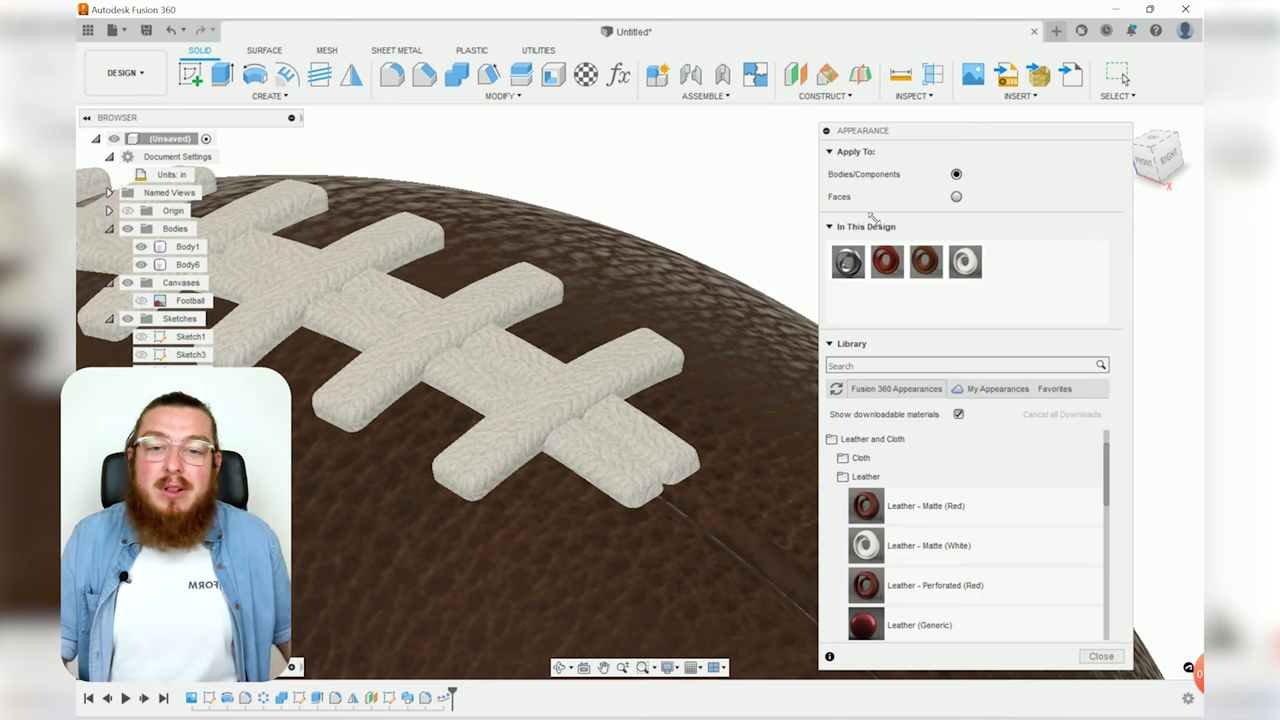
pyautogui.rightClick(970, 271)
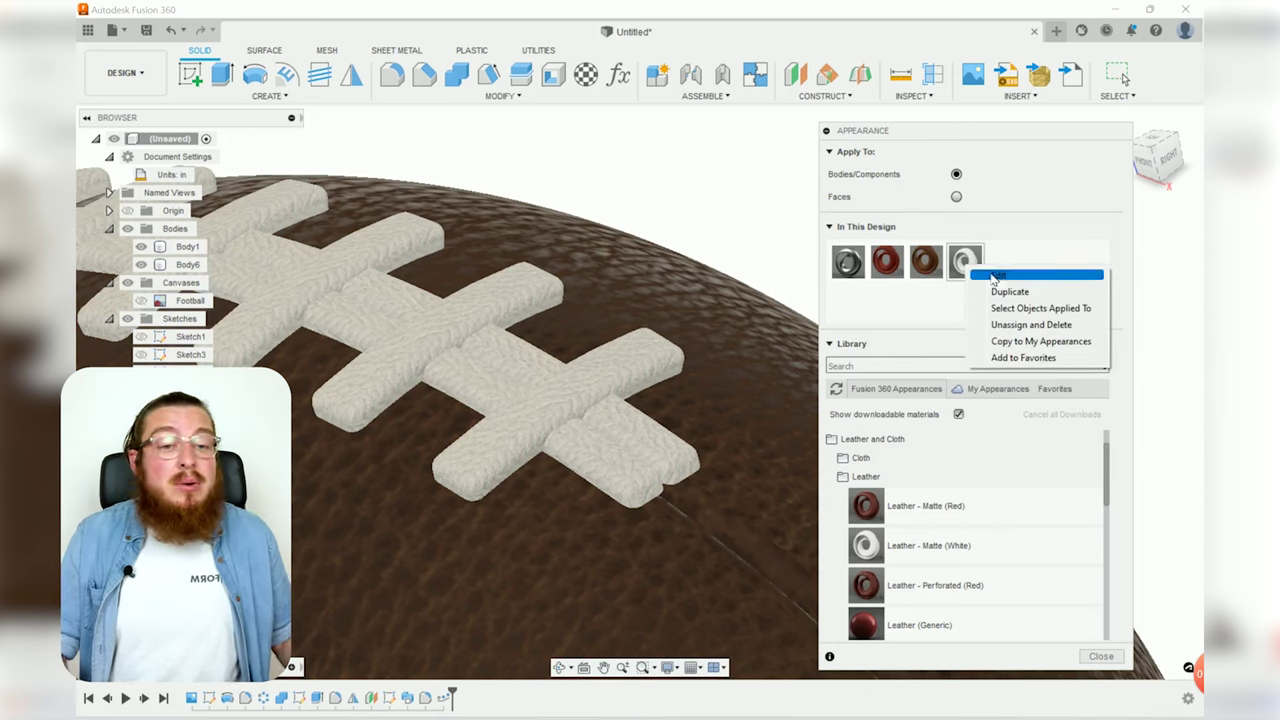
pyautogui.click(1005, 291)
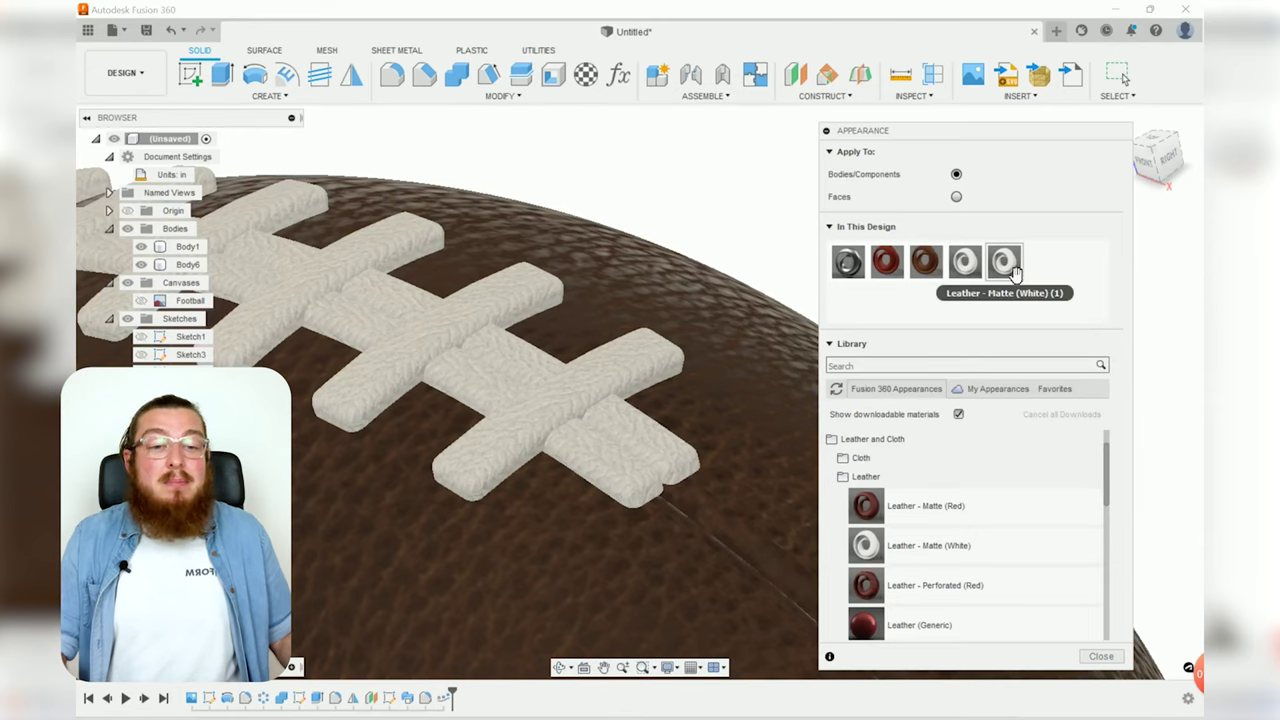
# - Rename the duplicated Leather - Matte (White) appearance to "custom white leather"
pyautogui.doubleClick(1014, 278)
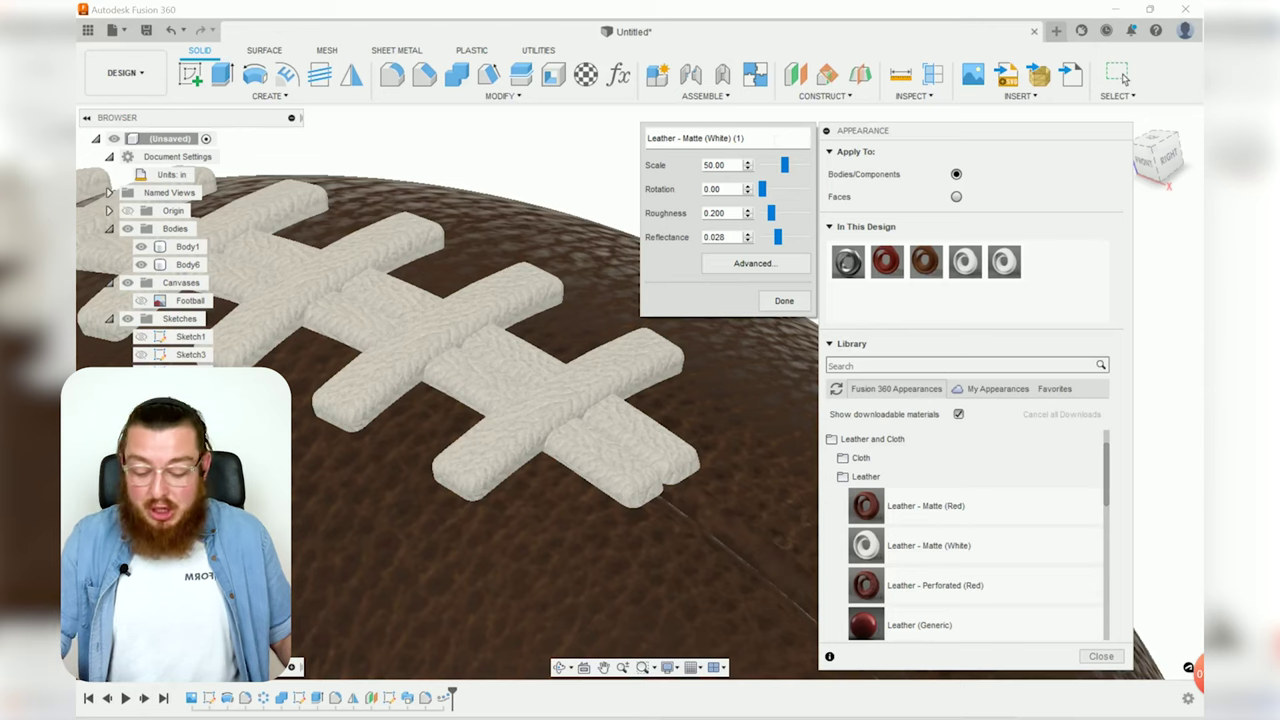
pyautogui.hotkey('ctrl', 'a')
pyautogui.write('custom')
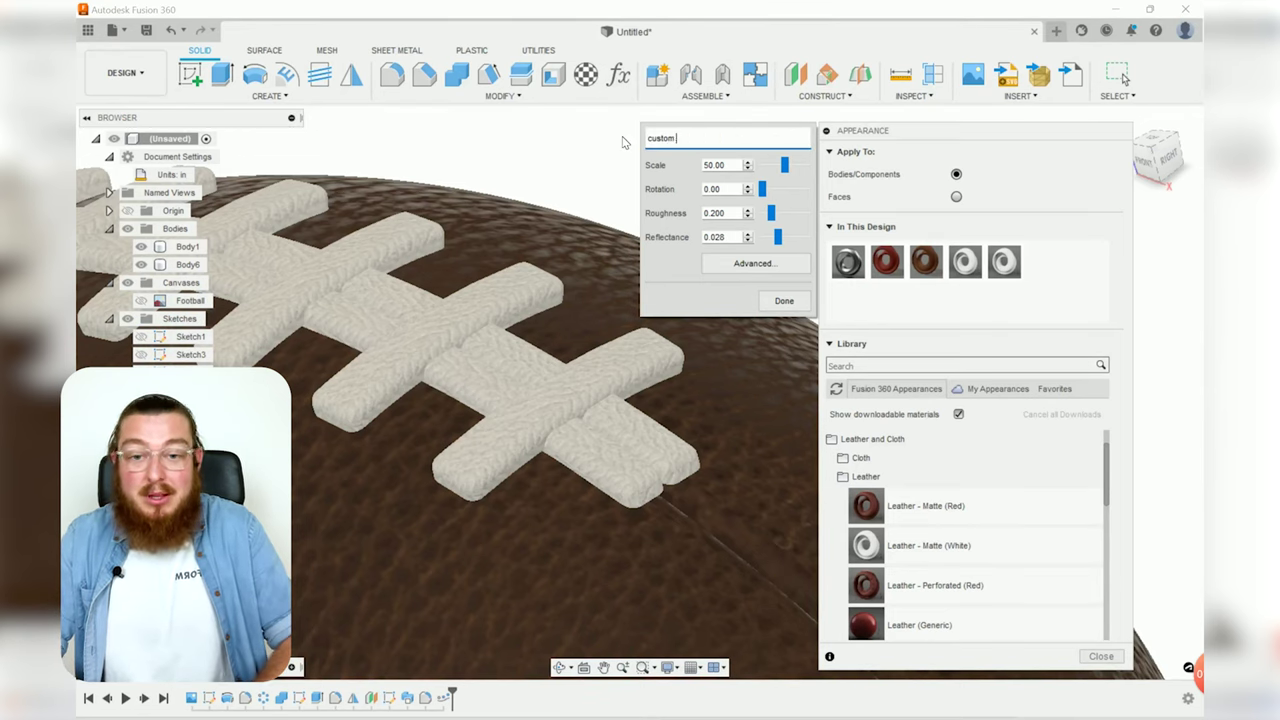
pyautogui.press('Return')
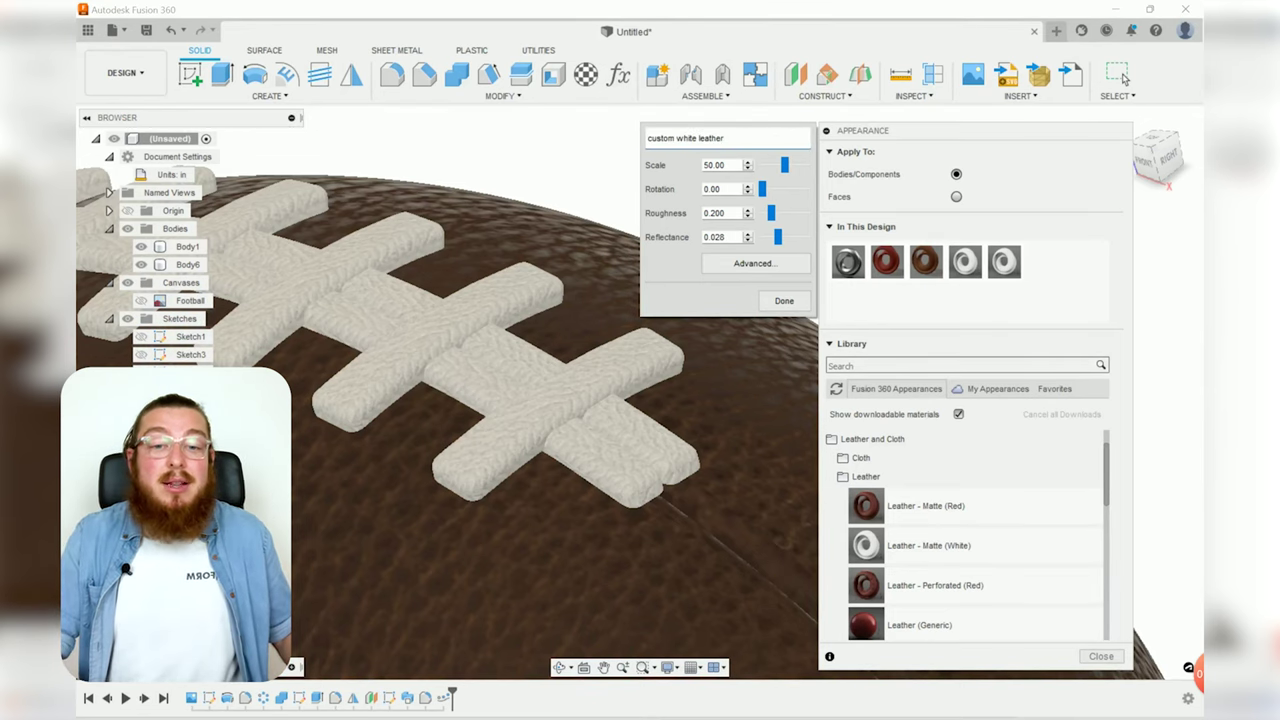
# - In the advanced settings of custom white leather, replace the roughness image with leather_white_rough_4k
pyautogui.click(737, 264)
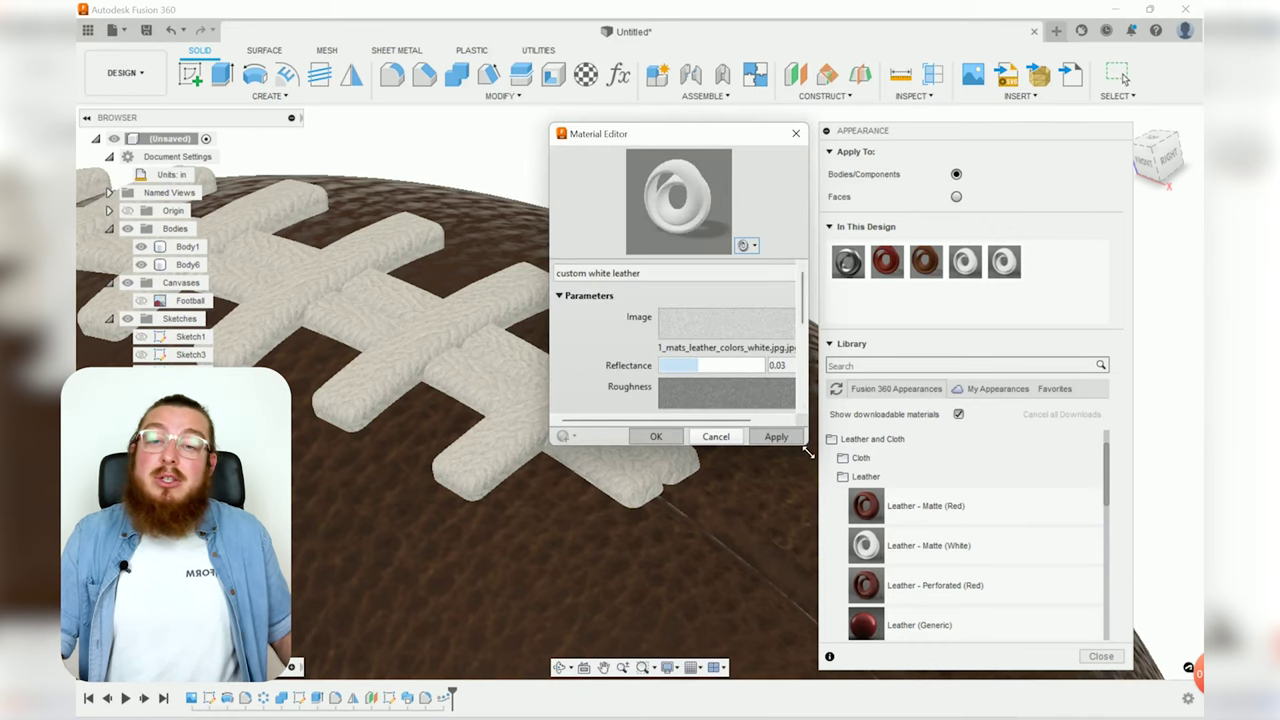
pyautogui.moveTo(808, 452); pyautogui.dragTo(808, 628)
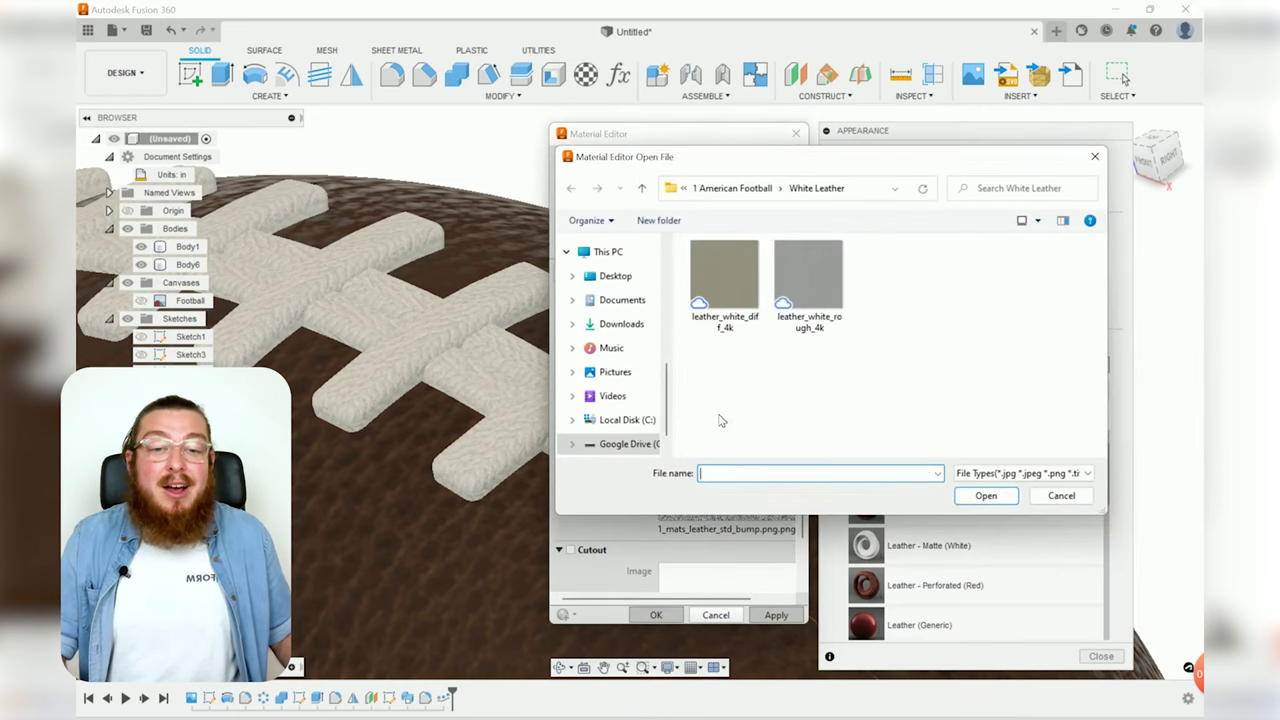
pyautogui.doubleClick(810, 278)
# - Replace the relief pattern (bump) image with leather_white_diff_4k and apply the material changes
pyautogui.click(722, 530)
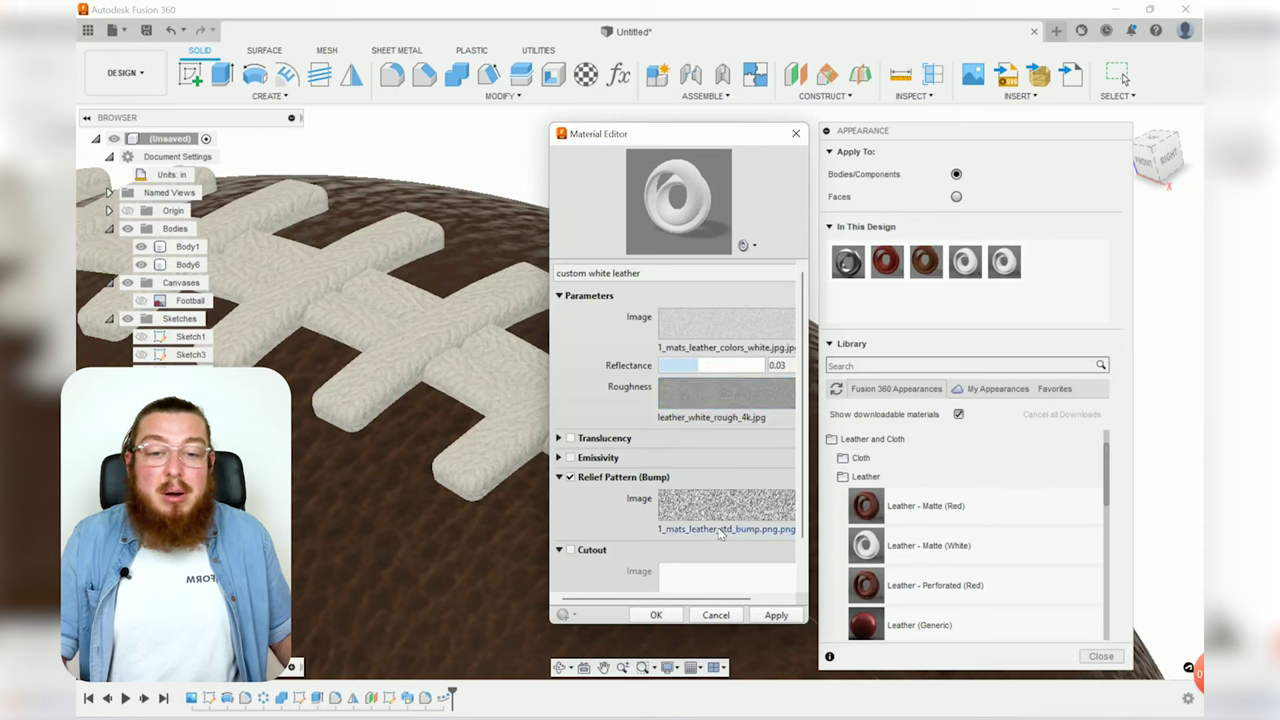
pyautogui.doubleClick(724, 282)
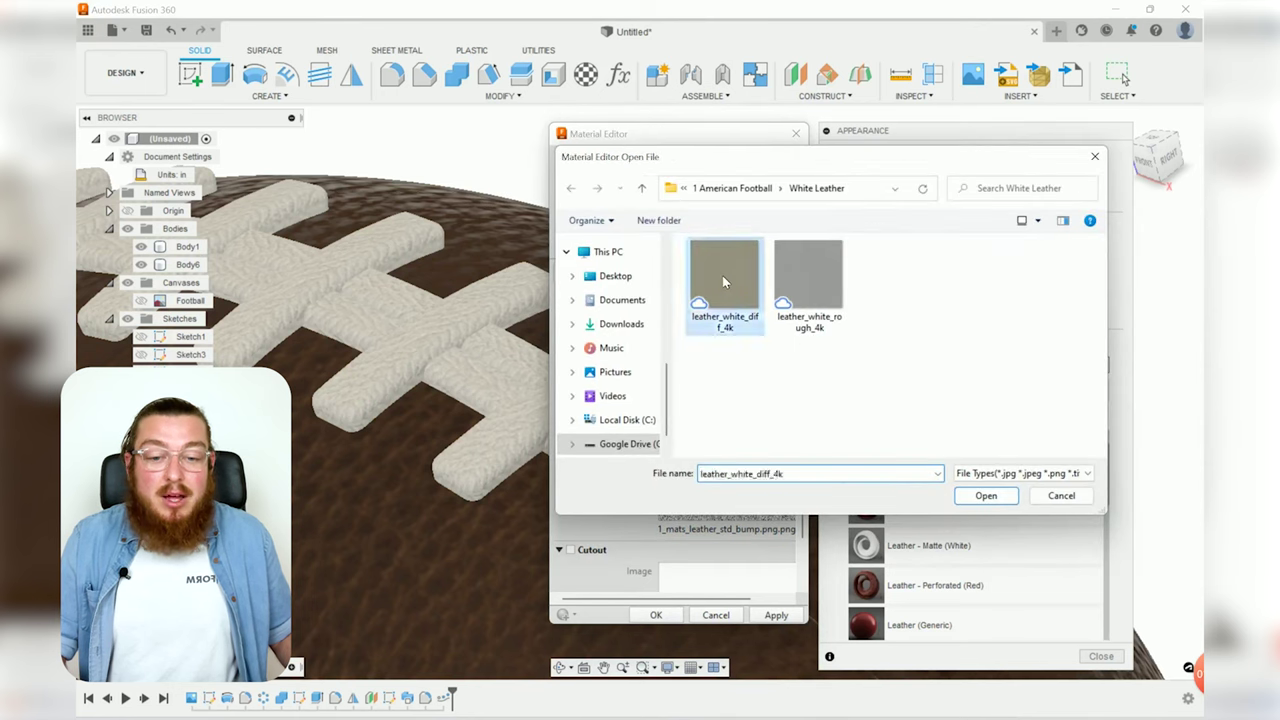
pyautogui.click(777, 616)
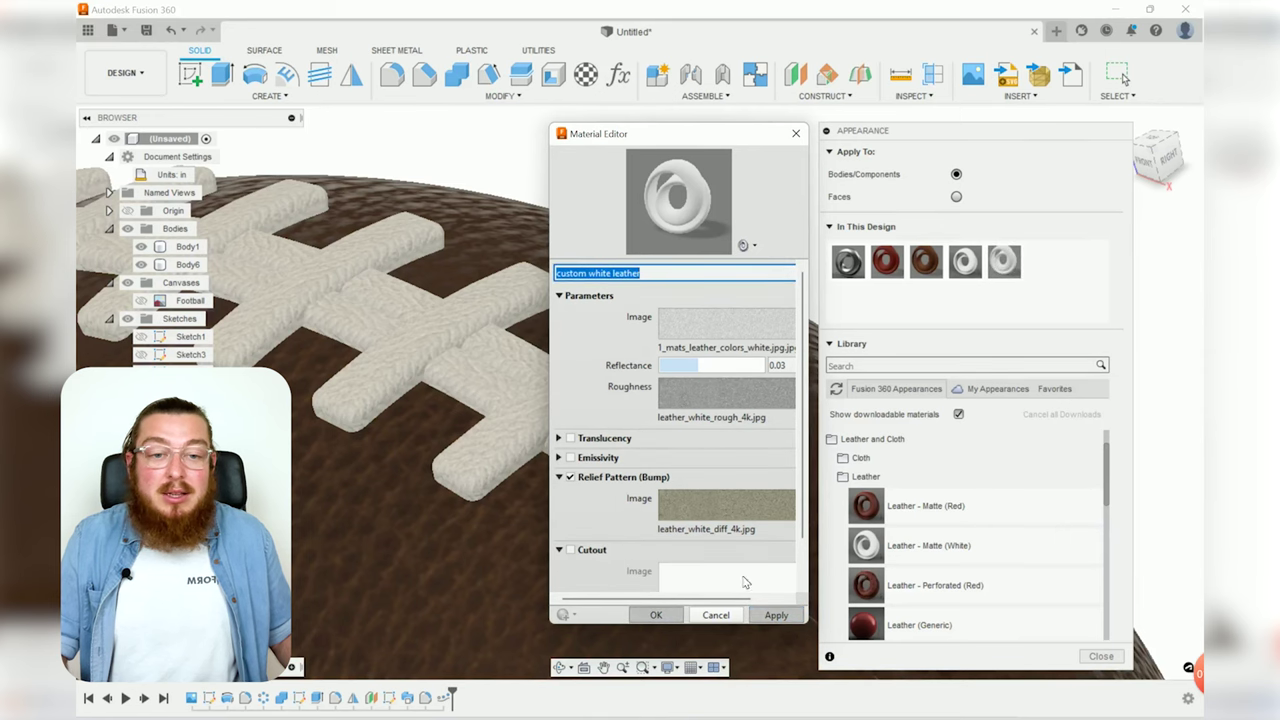
pyautogui.click(716, 615)
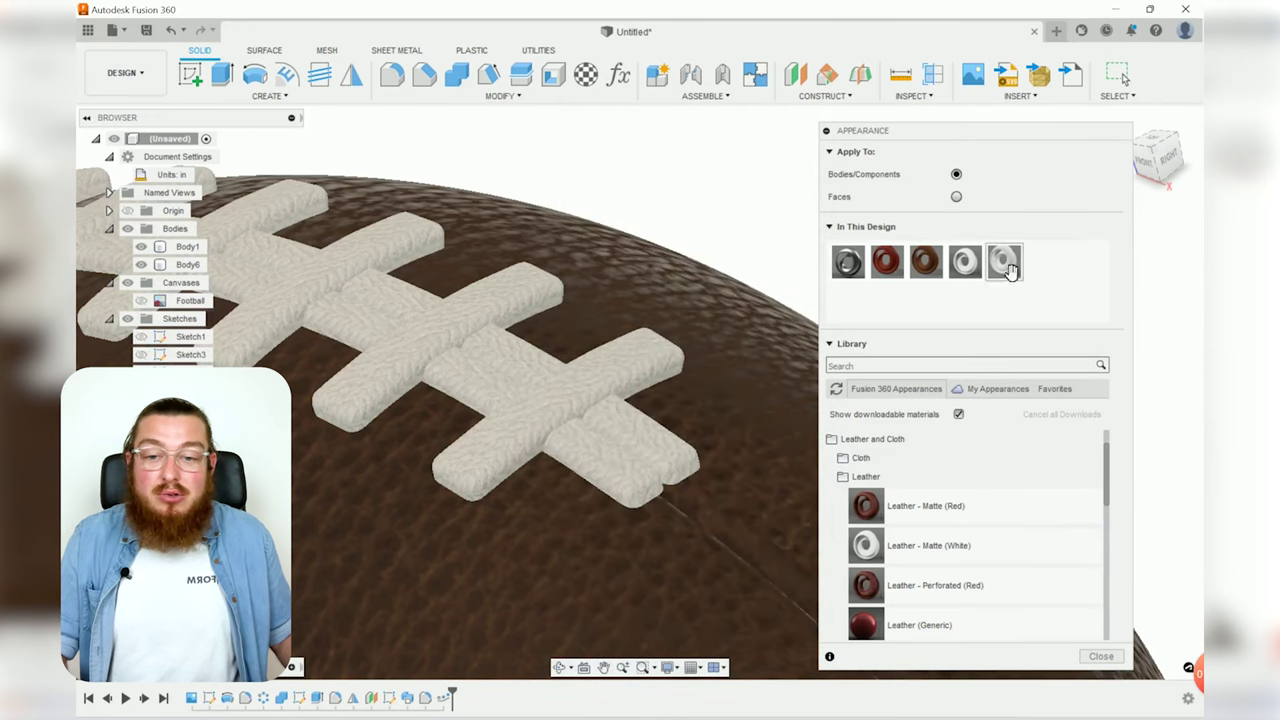
# - Apply the custom white leather appearance to the laces body Body6 and check its texture up close
pyautogui.moveTo(1005, 262); pyautogui.dragTo(491, 352)
pyautogui.scroll(-2, 694, 408)
pyautogui.scroll(4, 689, 408)
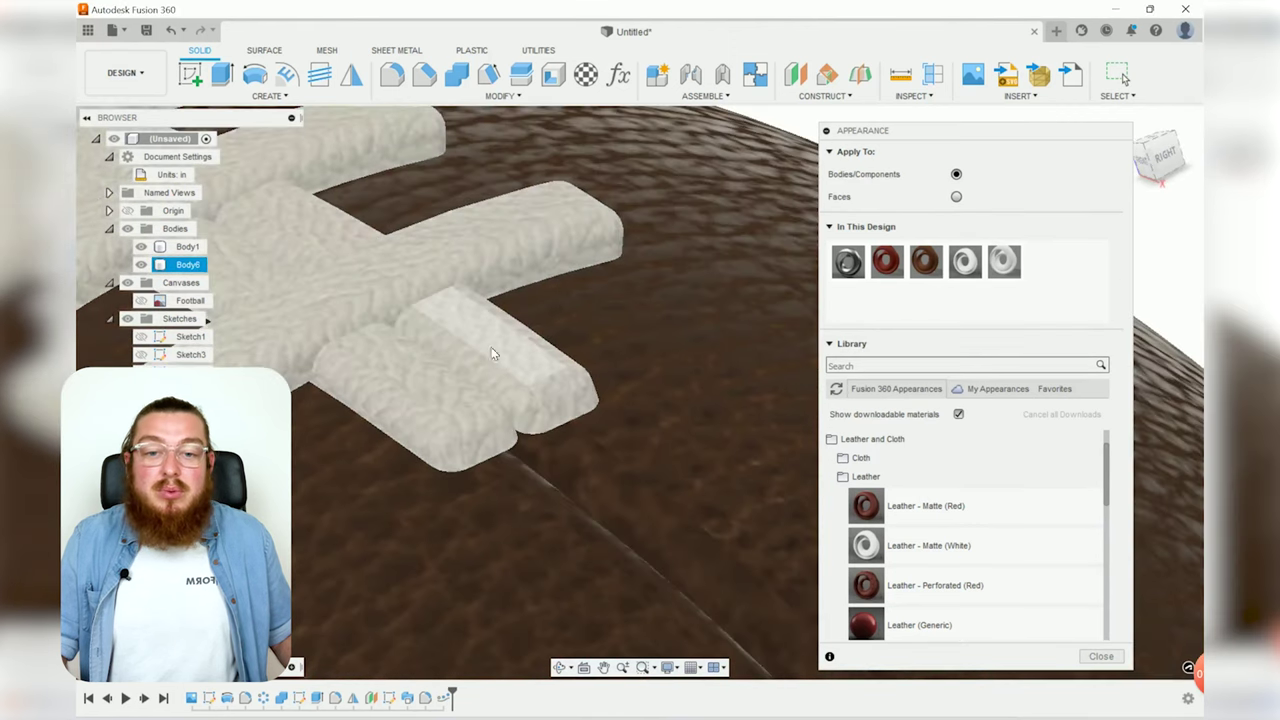
pyautogui.scroll(-3, 506, 343)
pyautogui.scroll(3, 506, 348)
pyautogui.moveTo(506, 348); pyautogui.dragTo(635, 290, button='middle')
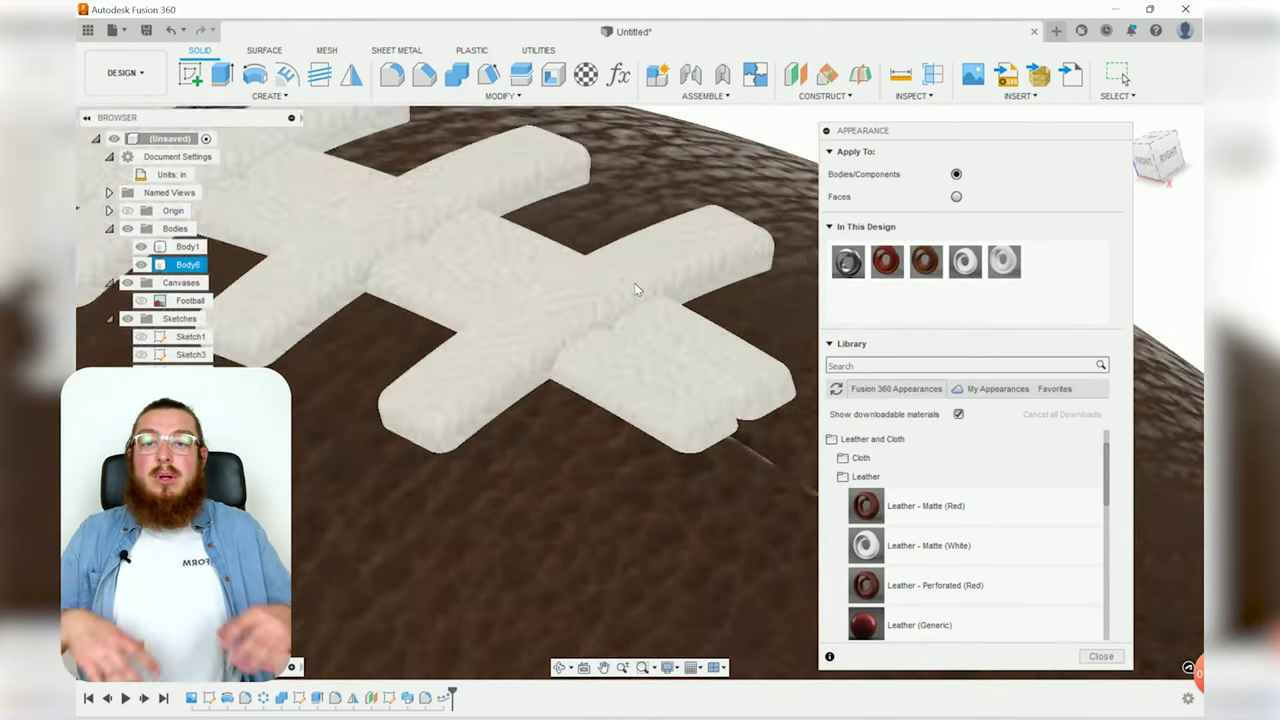
pyautogui.scroll(-5, 640, 280)
pyautogui.scroll(6, 640, 293)
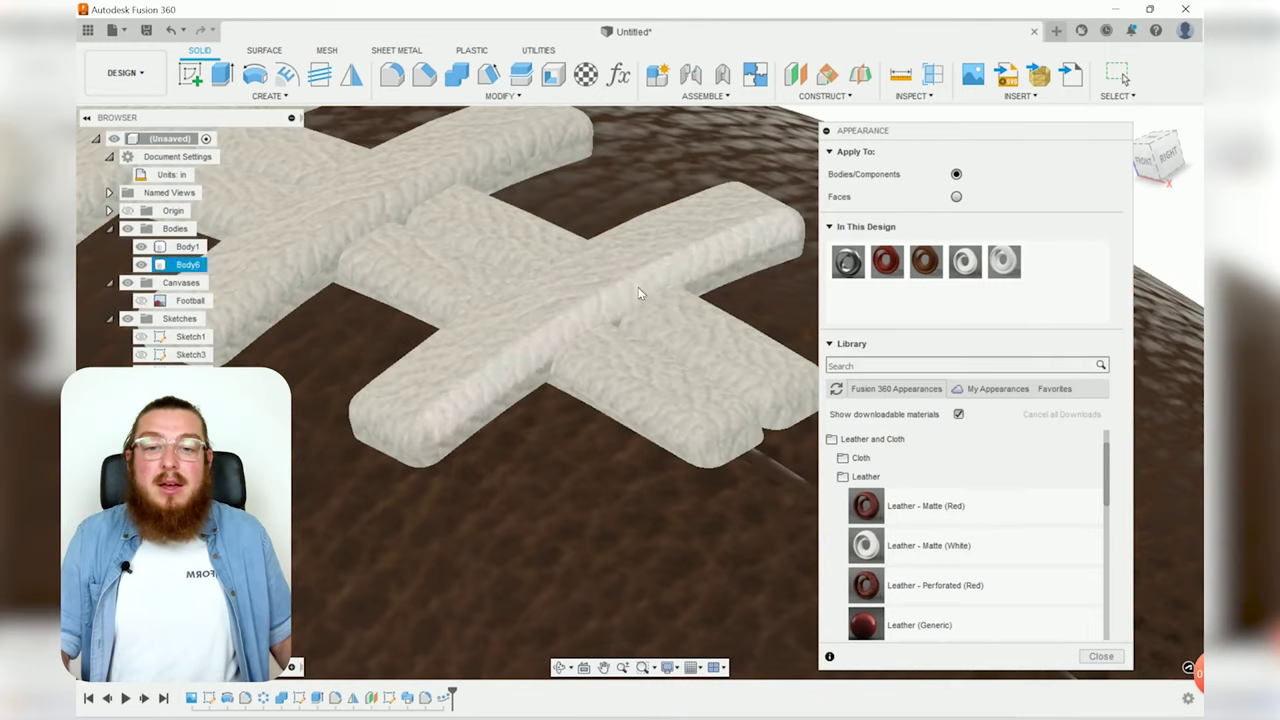
pyautogui.moveTo(640, 293); pyautogui.dragTo(641, 293)
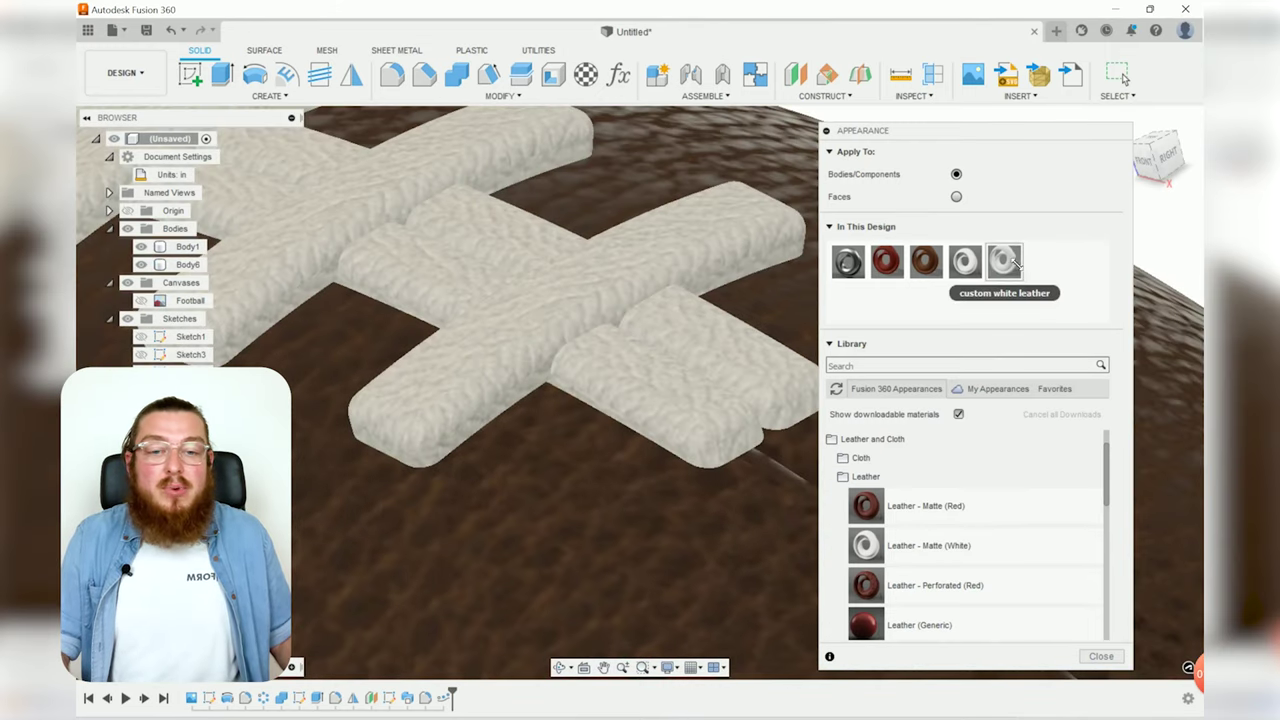
# - Set the texture scale of the custom white leather appearance to 47 and finish editing appearances
pyautogui.doubleClick(1006, 261)
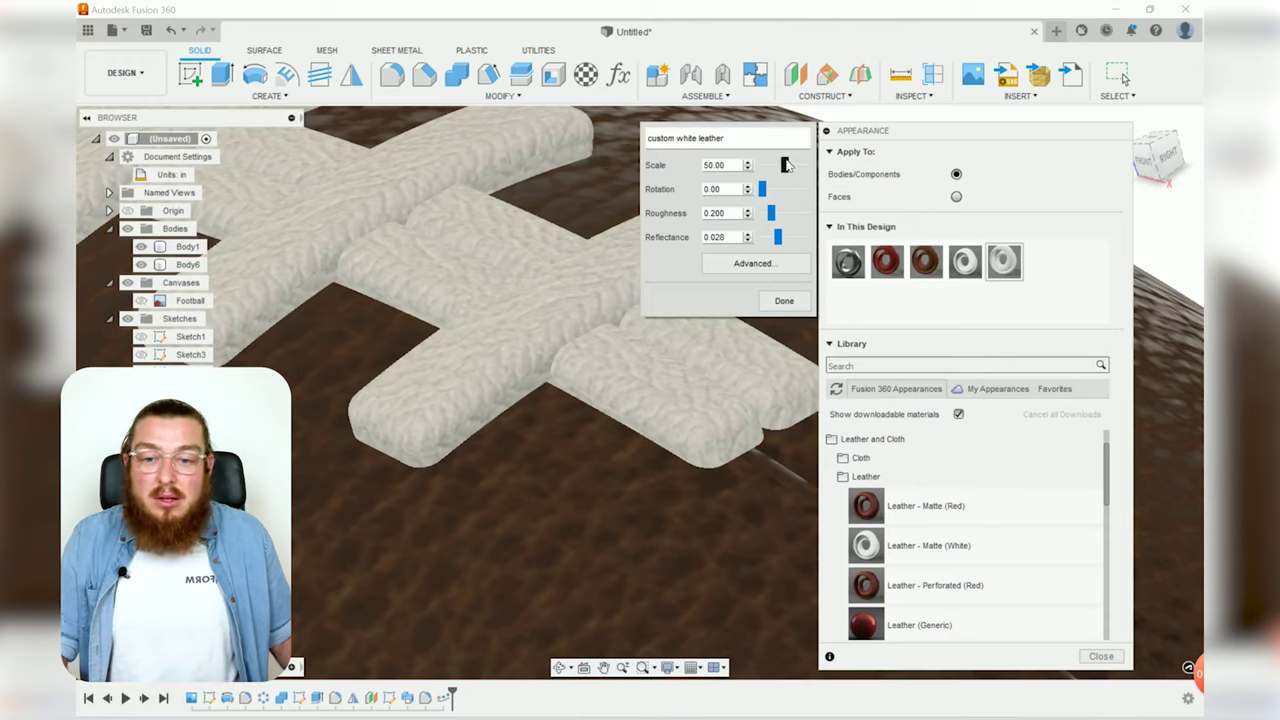
pyautogui.moveTo(781, 165)
pyautogui.mouseDown()
pyautogui.moveTo(798, 165)
pyautogui.moveTo(785, 166)
pyautogui.mouseUp()
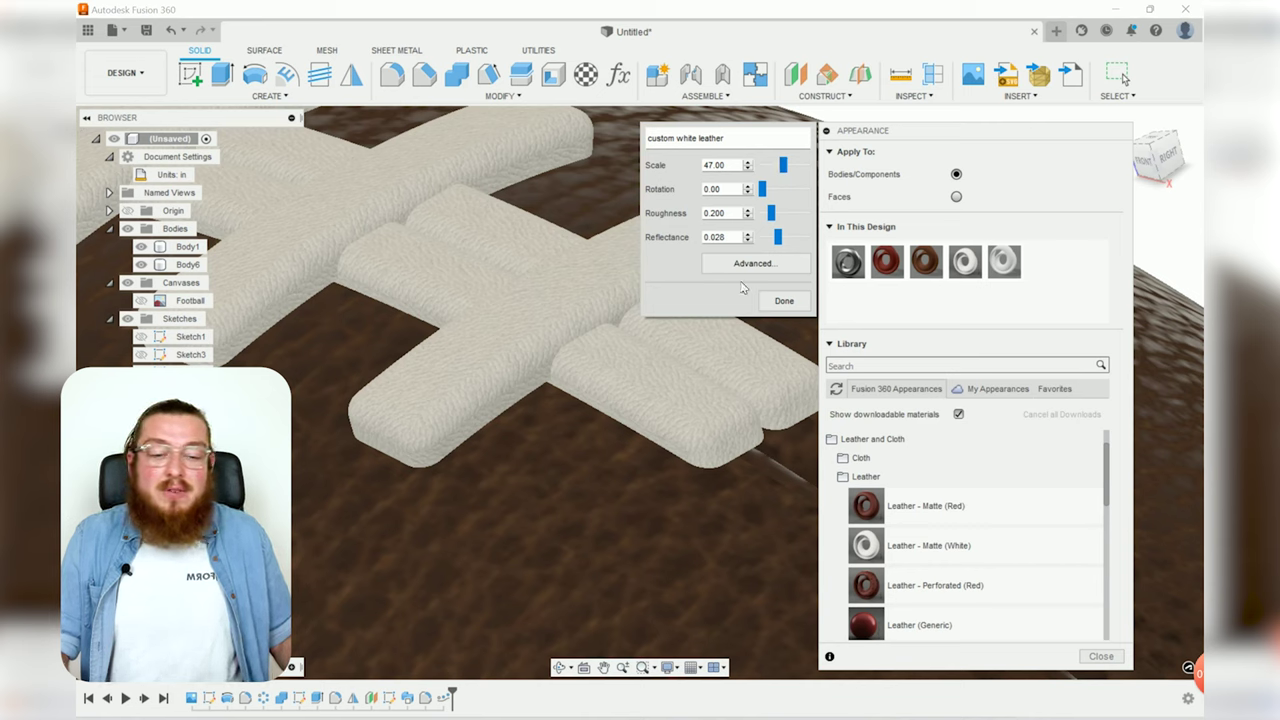
pyautogui.click(773, 302)
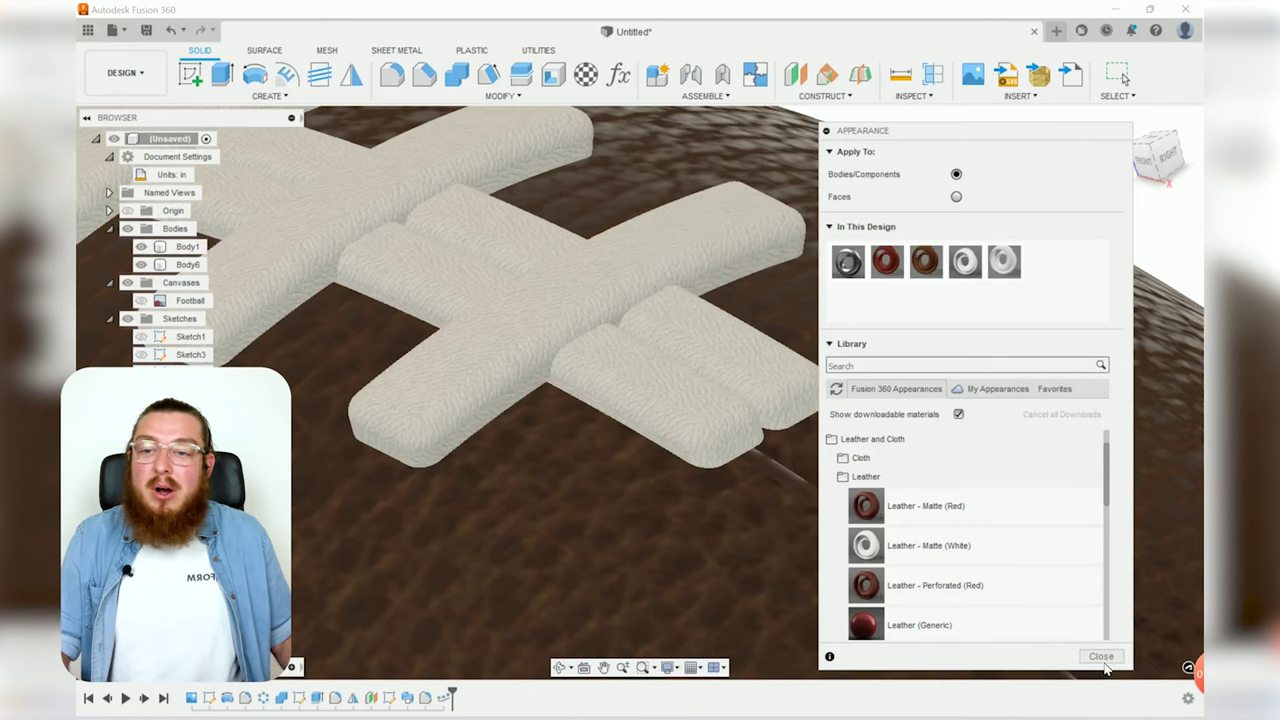
pyautogui.click(1101, 656)
# - Switch to the Render workspace and bring the whole football with its laces into view
pyautogui.click(125, 73)
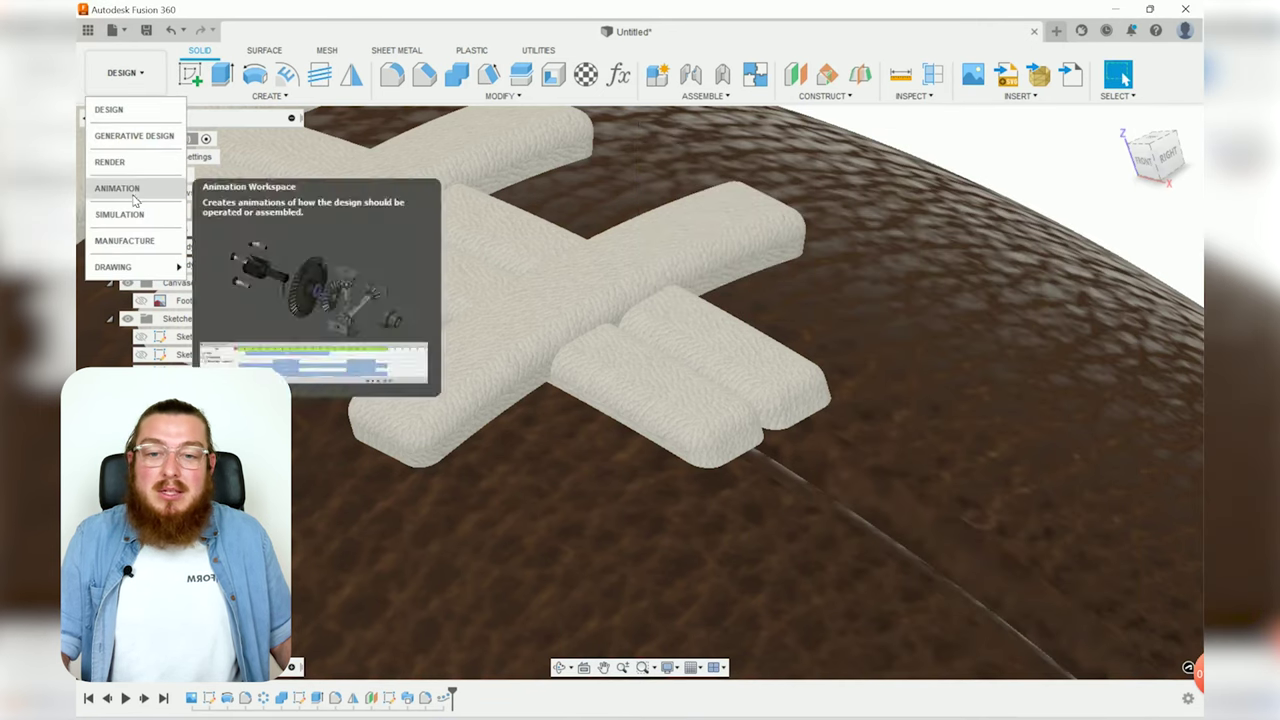
pyautogui.click(110, 162)
pyautogui.scroll(-5, 794, 226)
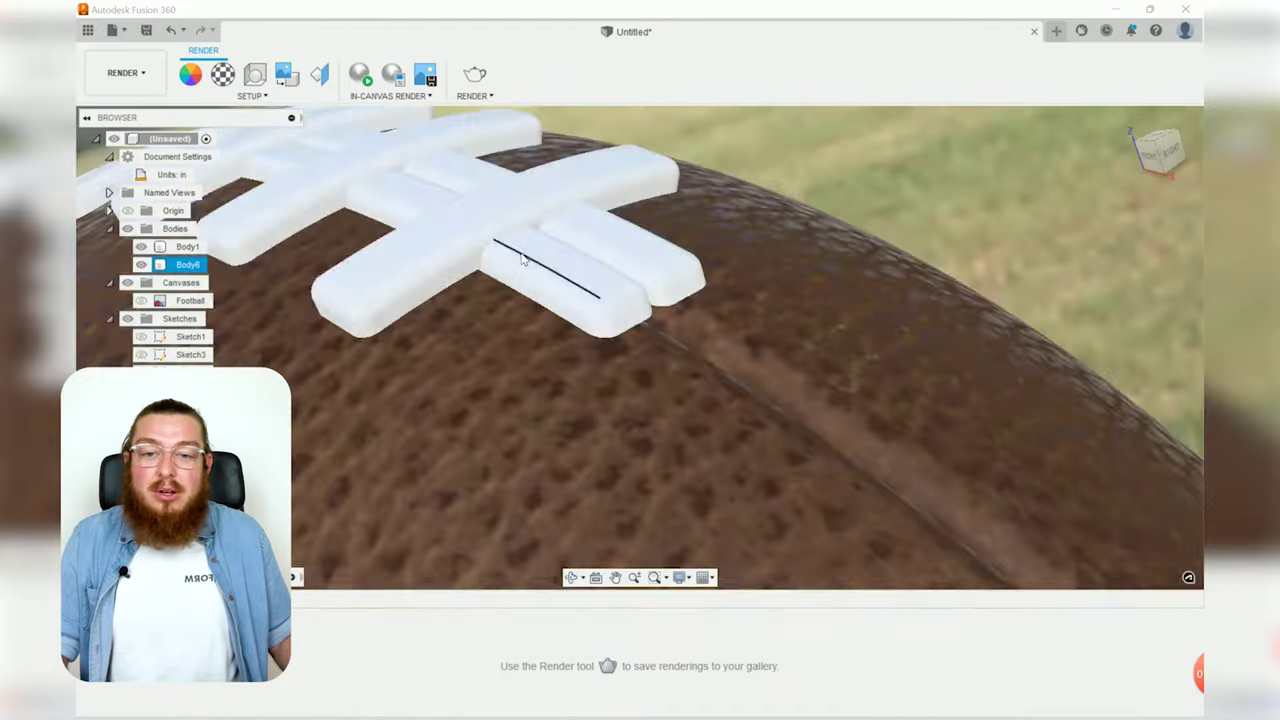
pyautogui.keyDown('shift'); pyautogui.moveTo(794, 226); pyautogui.dragTo(883, 302, button='middle'); pyautogui.keyUp('shift')
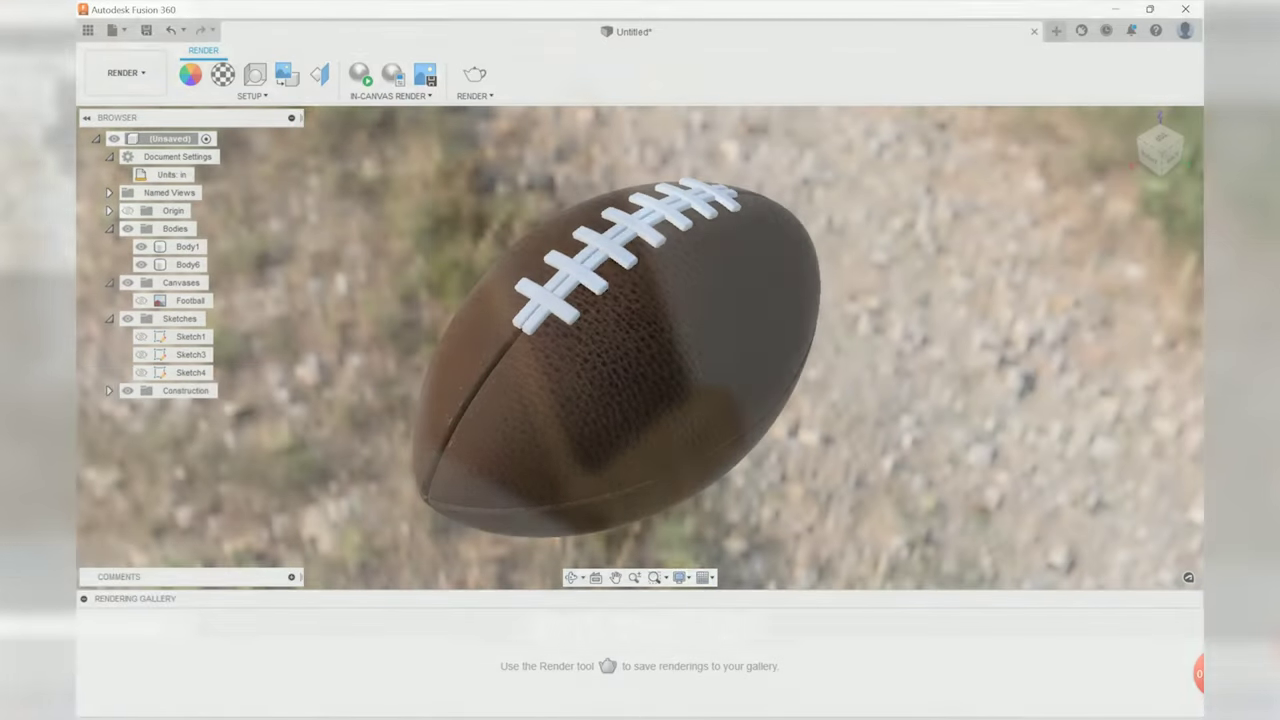